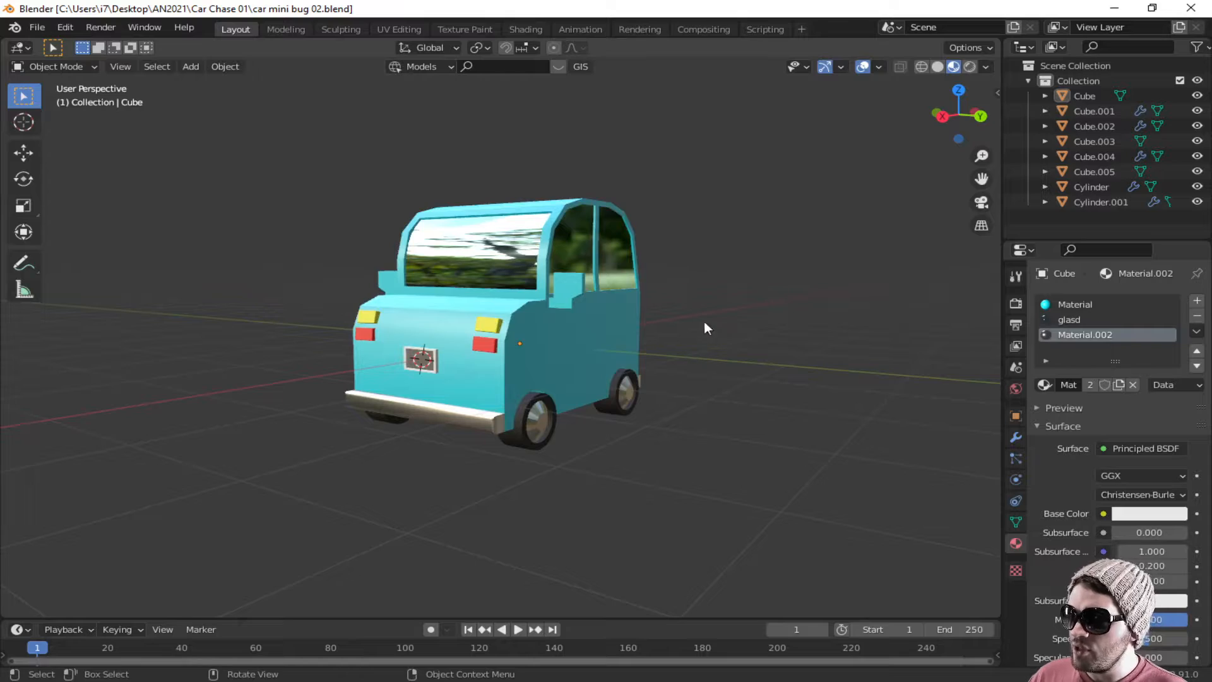
Step: Start a new General scene, discarding the unsaved changes to the mini bug car file
middle_click_drag(705, 327, 709, 301)
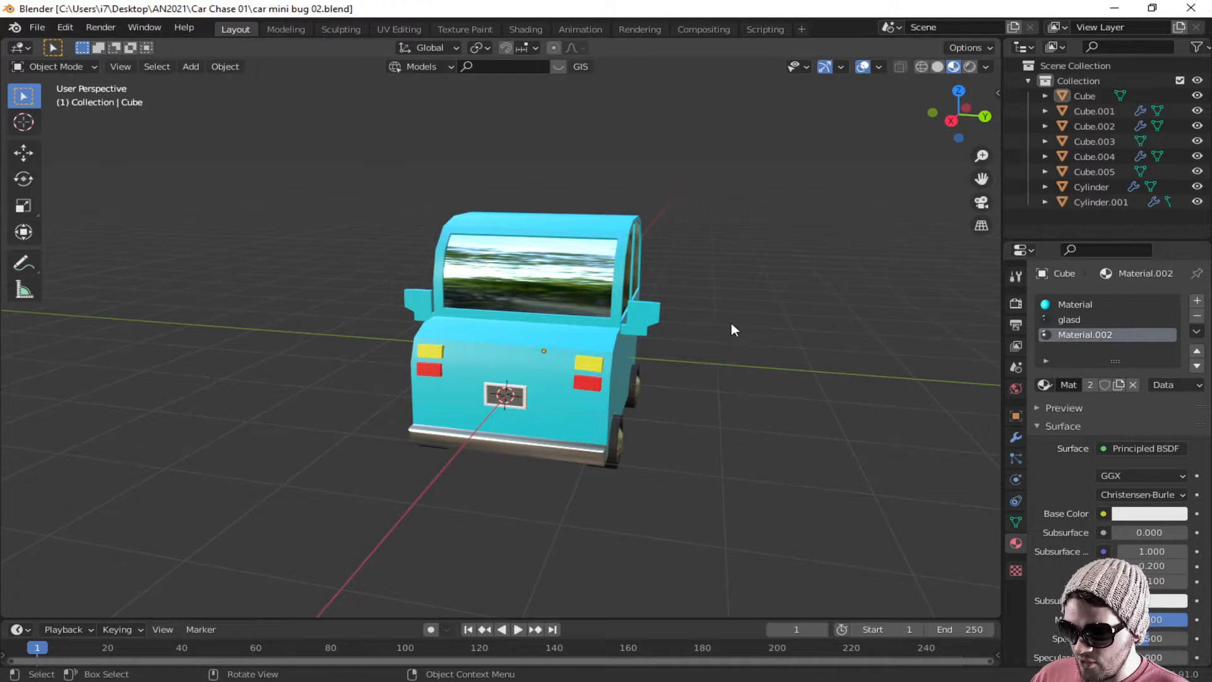
left_click(626, 314)
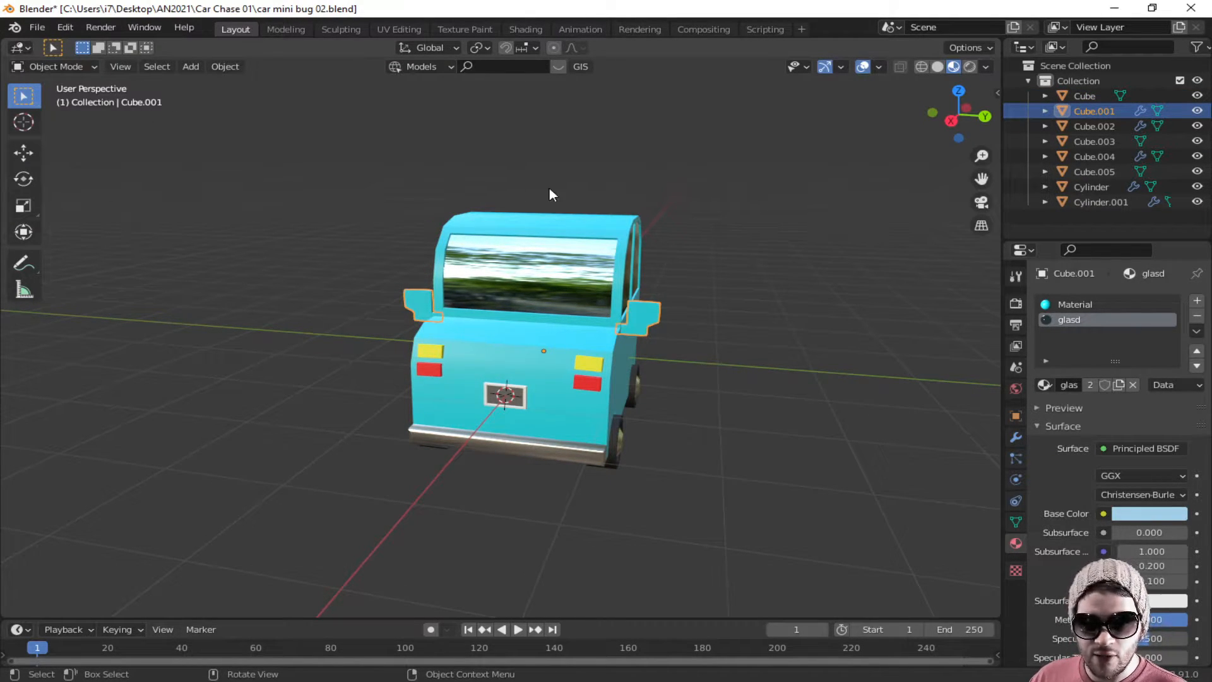
left_click(38, 27)
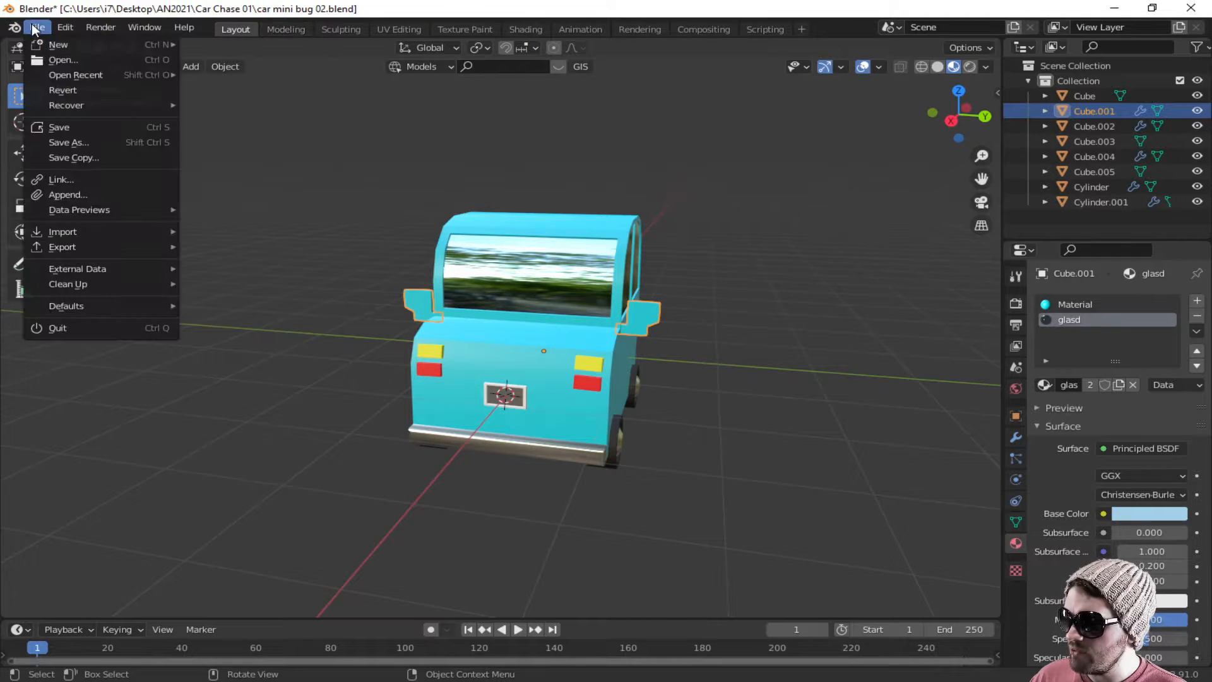
mouse_move(61, 52)
left_click(220, 43)
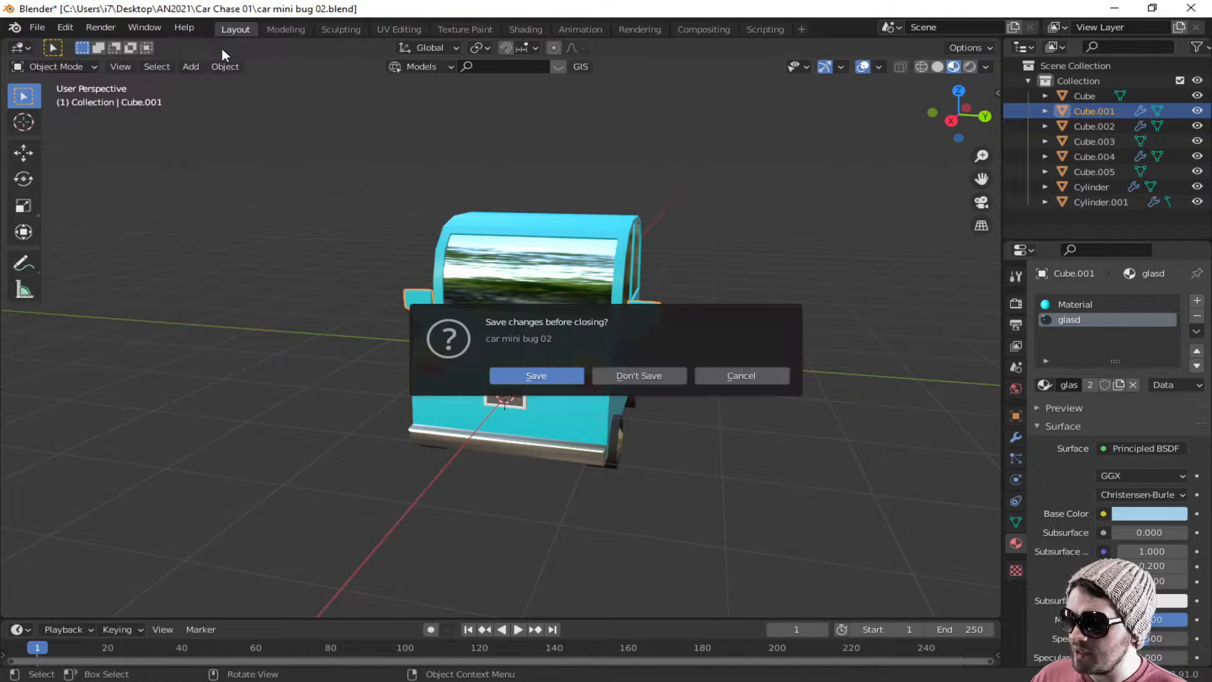
left_click(673, 375)
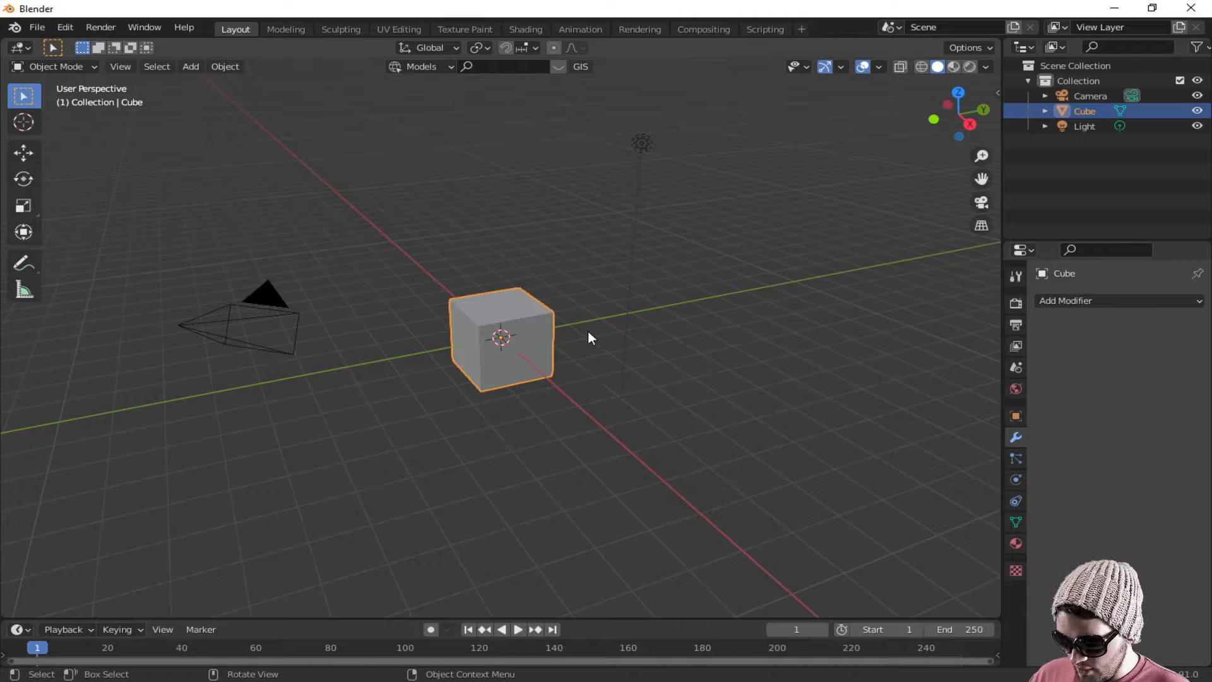
Step: Delete the default camera, cube and light from the new scene
scroll(578, 388, "down", 2)
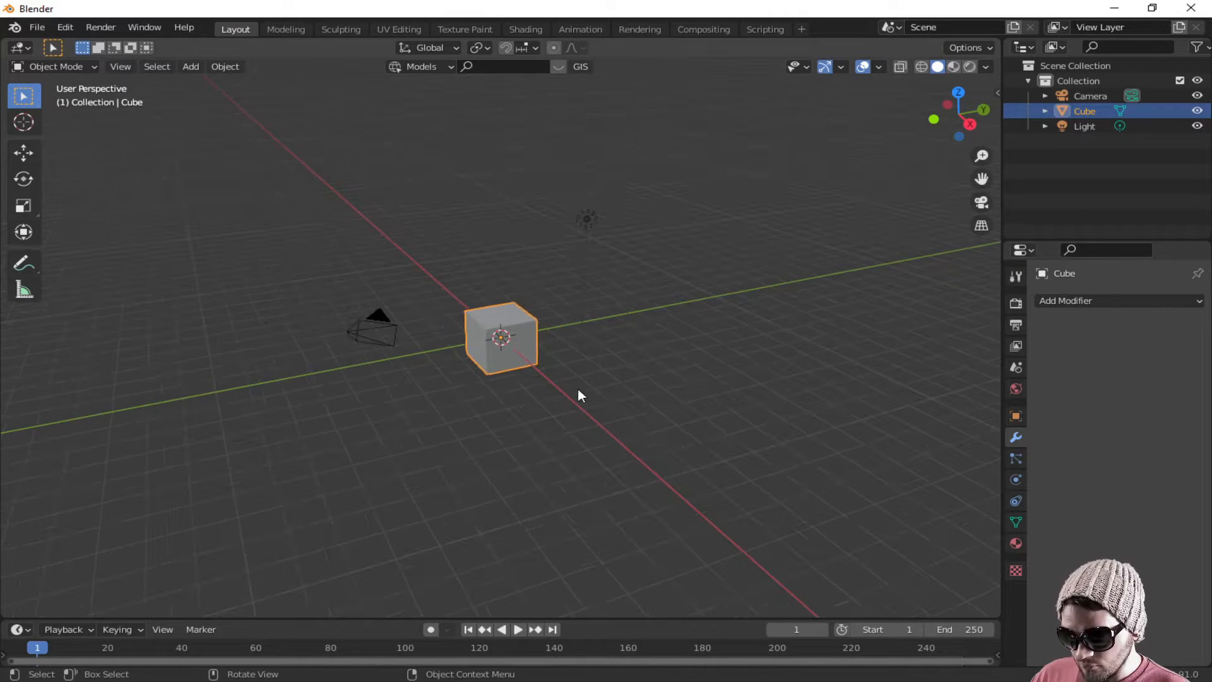
left_click_drag(708, 420, 188, 190)
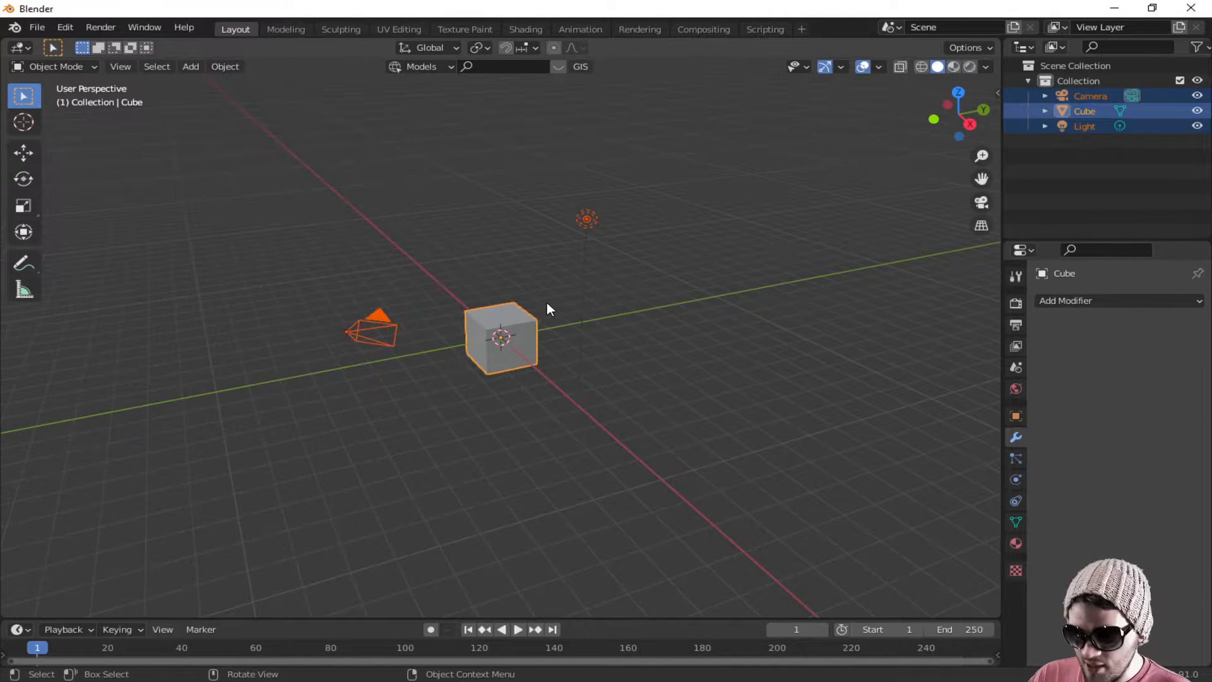
key("Delete")
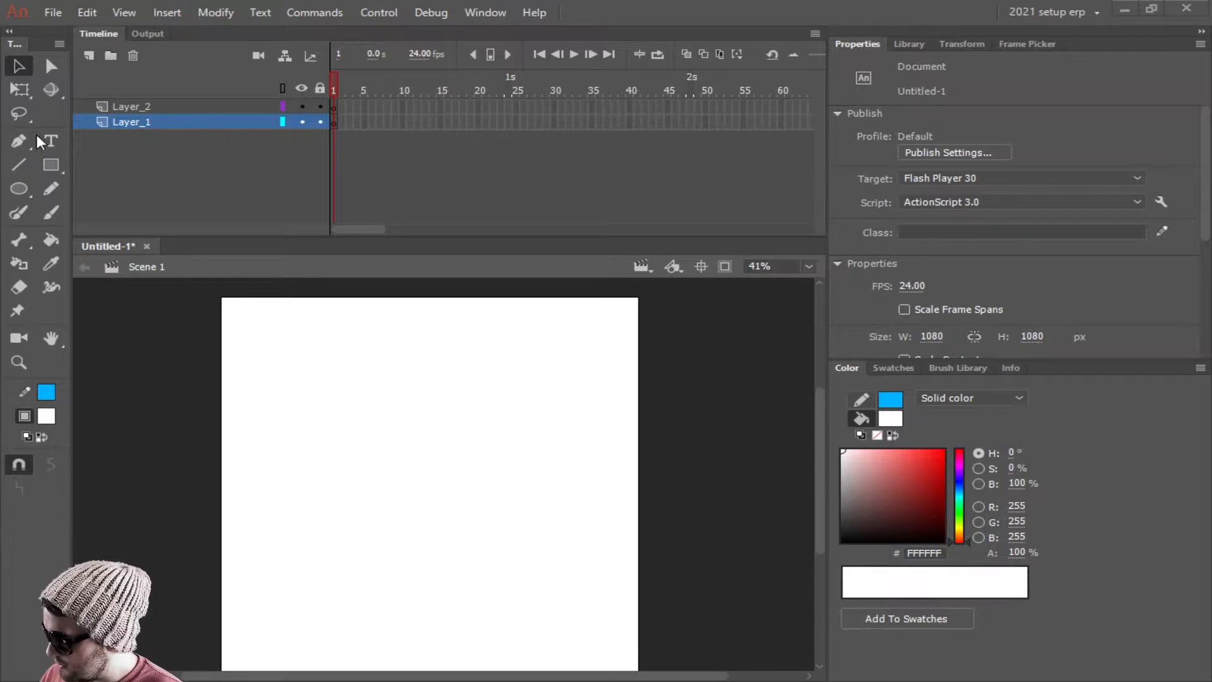
Step: Switch to Adobe Animate and set the Rectangle tool's stroke colour to #333333
left_click(51, 165)
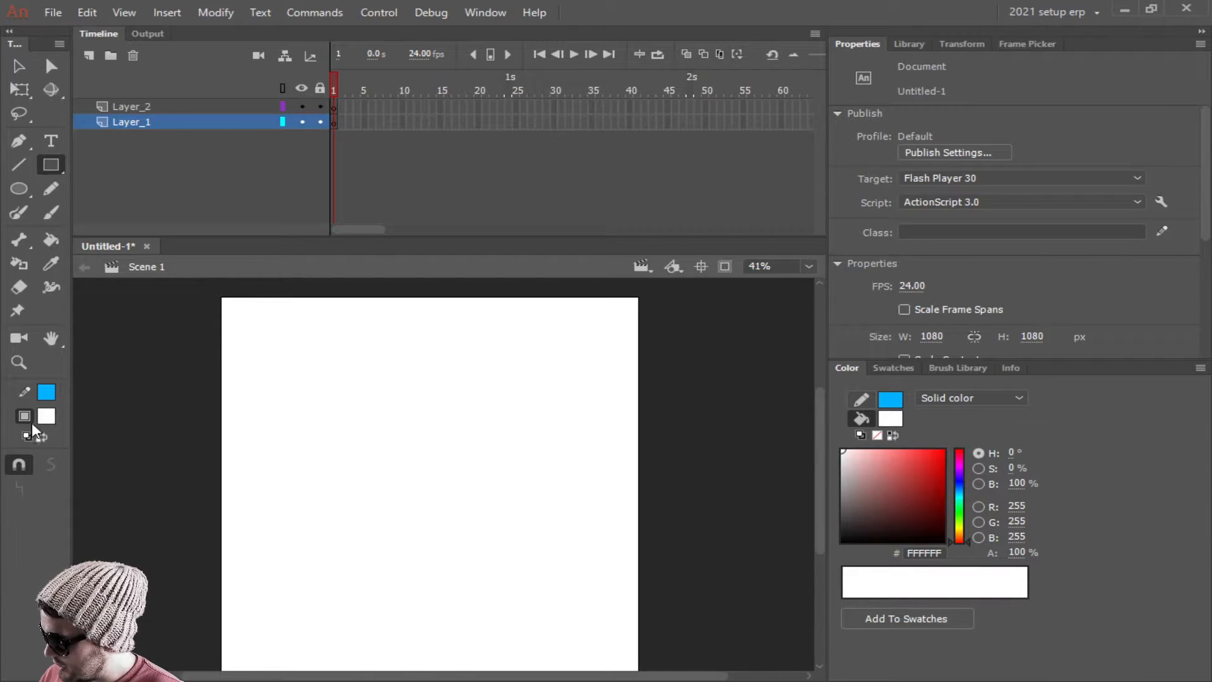
left_click(46, 394)
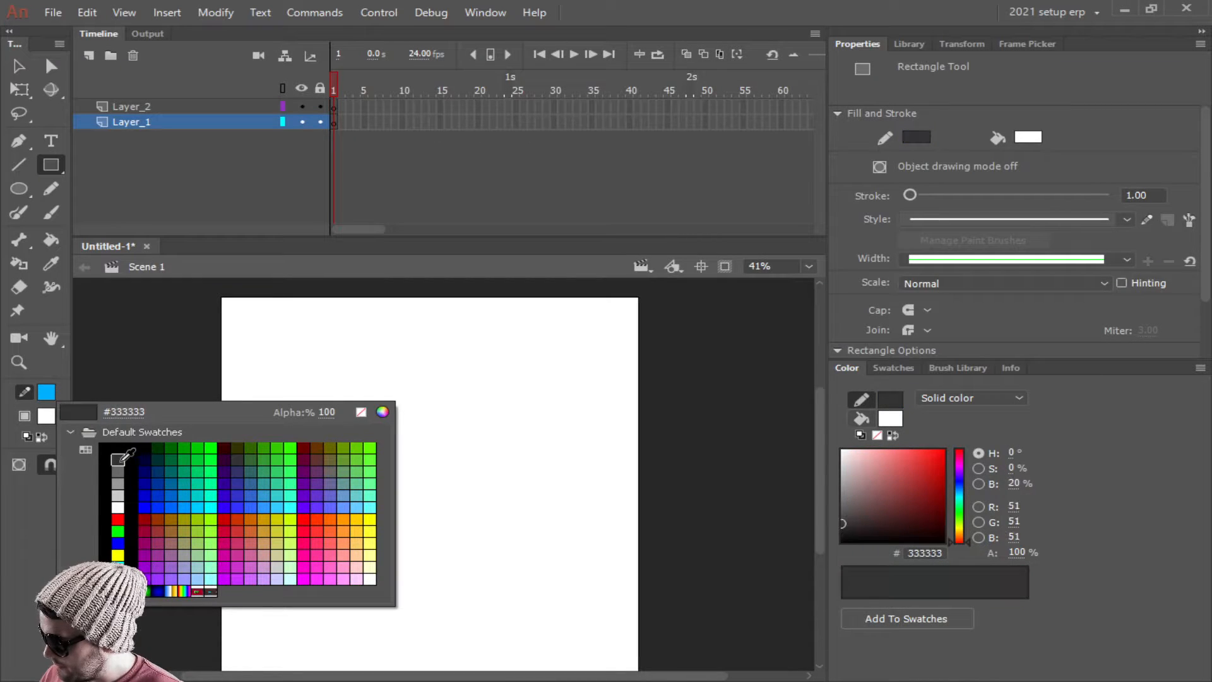
left_click(127, 459)
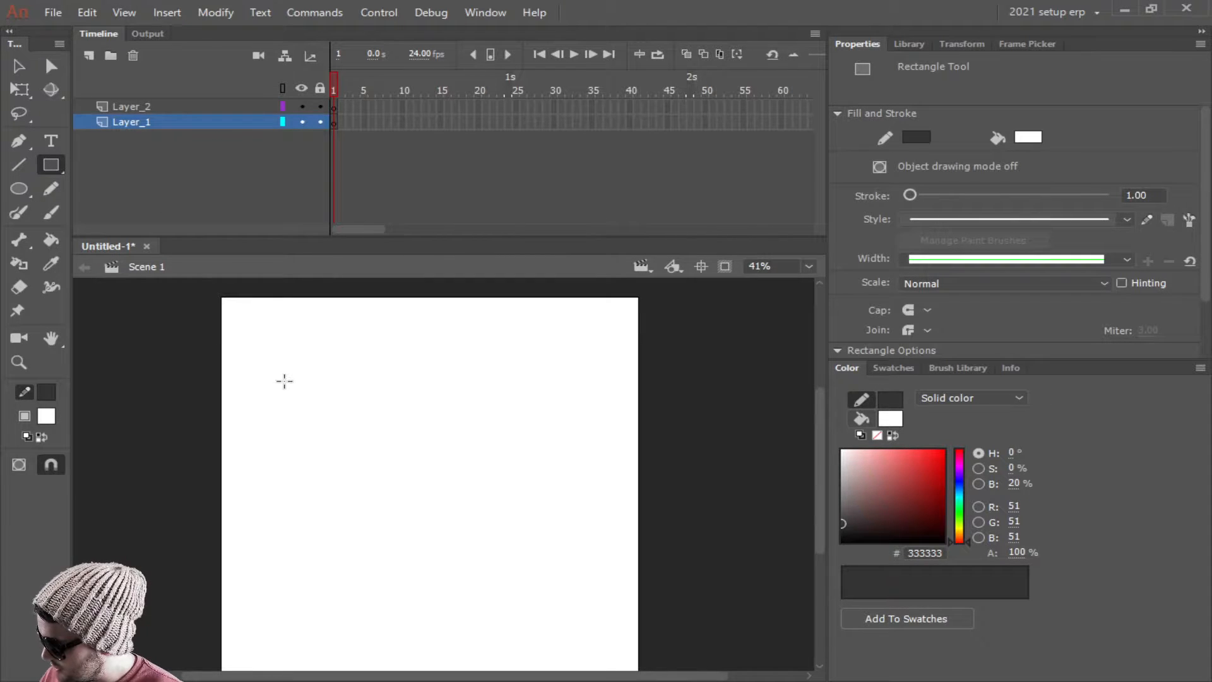
Step: Draw the window's outer rectangle in the stage's upper-left area, about 380 px wide, with a 5.70 stroke
left_click_drag(268, 339, 445, 496)
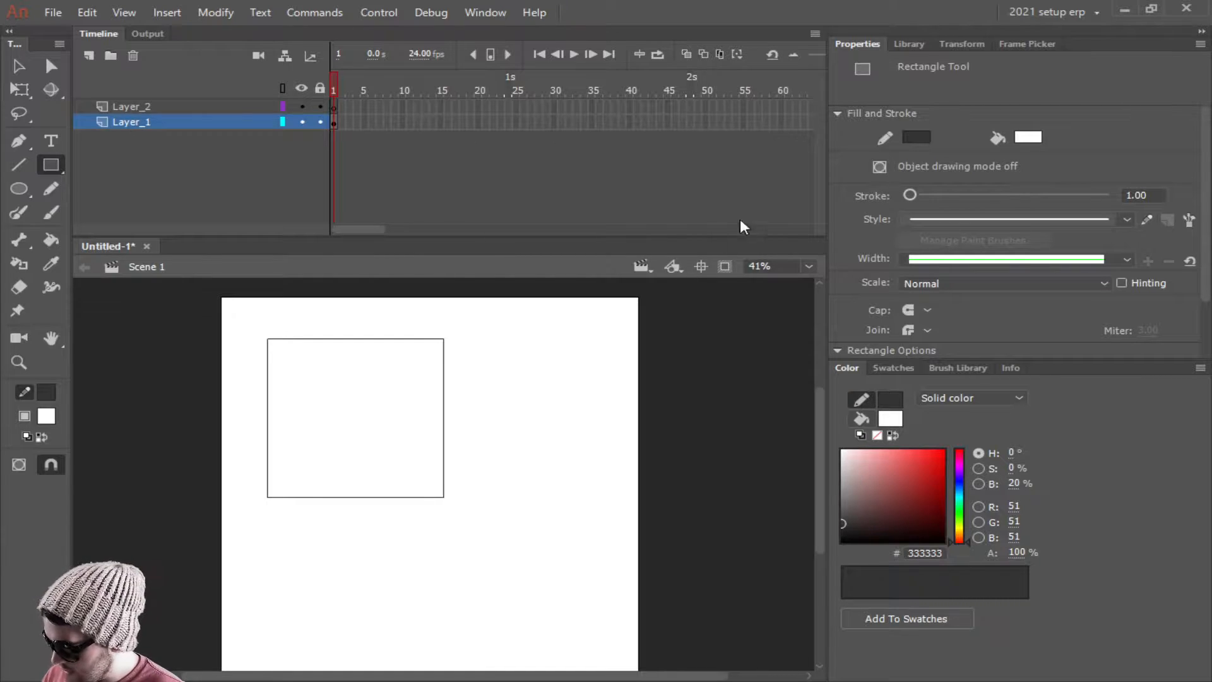
key("ctrl+z")
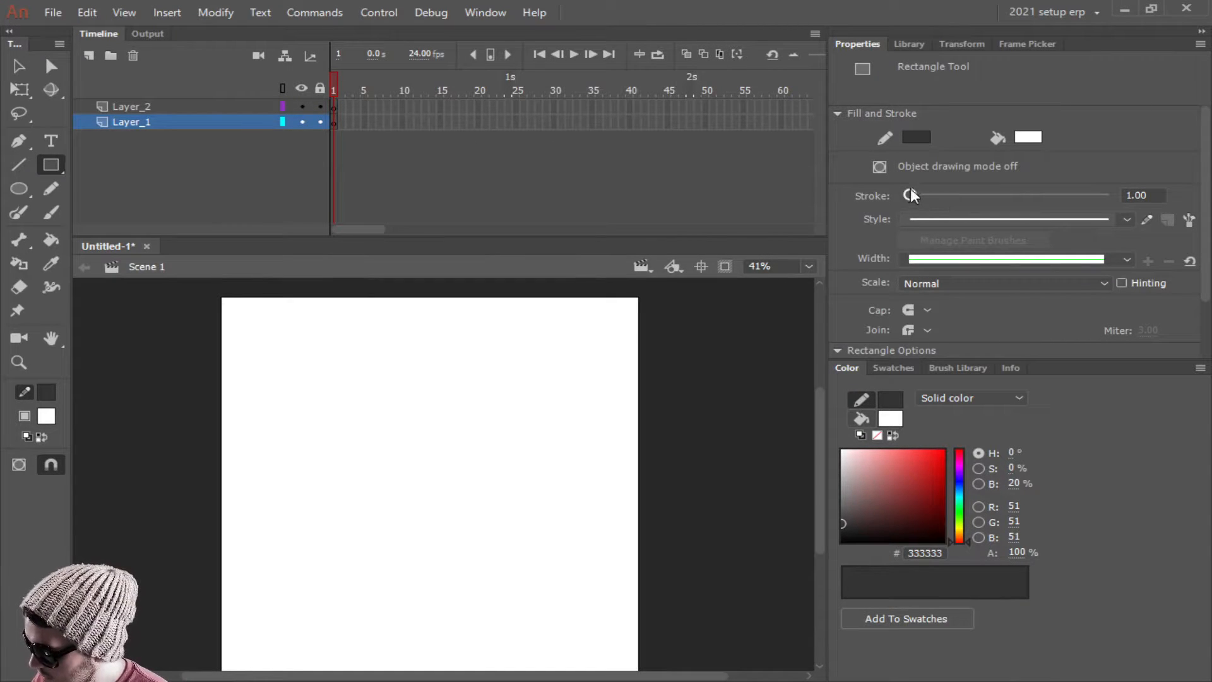
left_click_drag(910, 195, 914, 198)
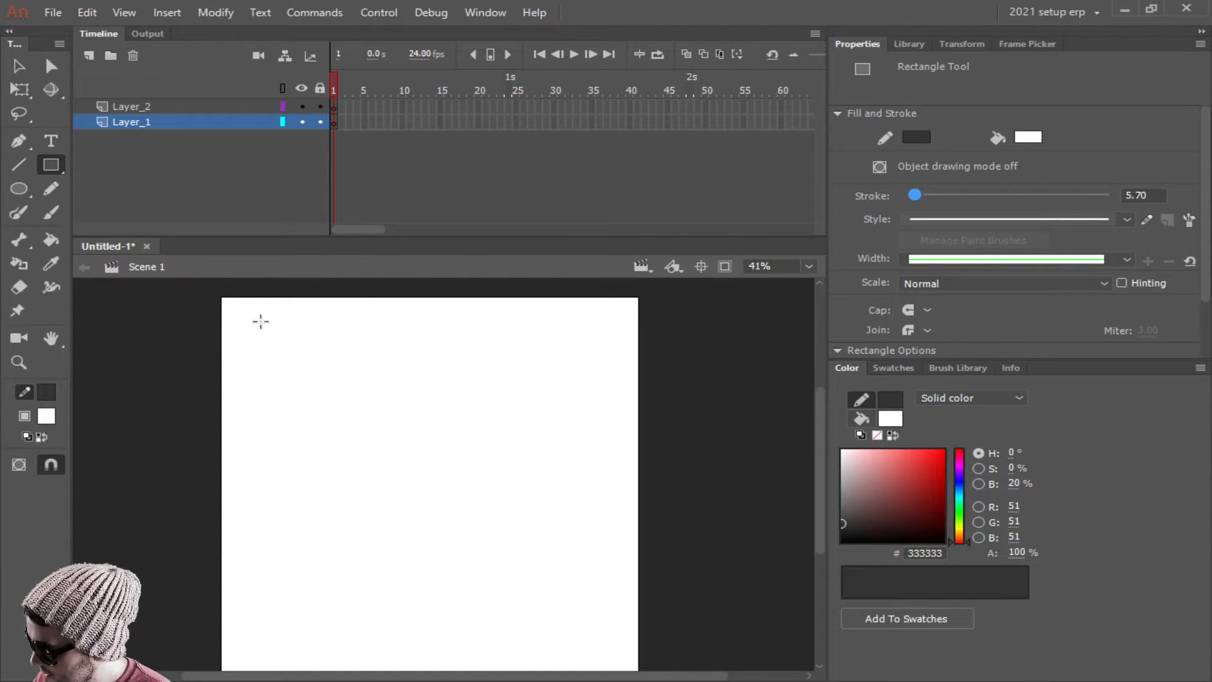
left_click_drag(260, 321, 407, 498)
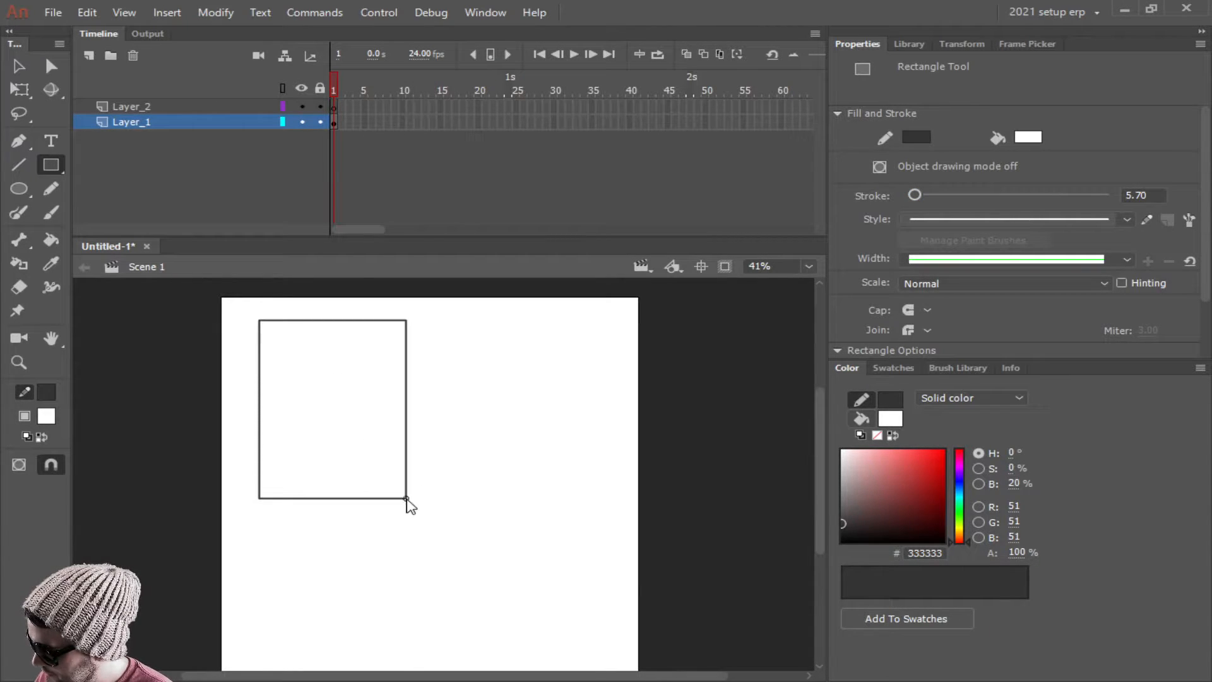
Step: Draw a slightly smaller rectangle inside the outer one and divide it into four panes with narrow vertical and horizontal bars
scroll(294, 436, "up", 1, "ctrl")
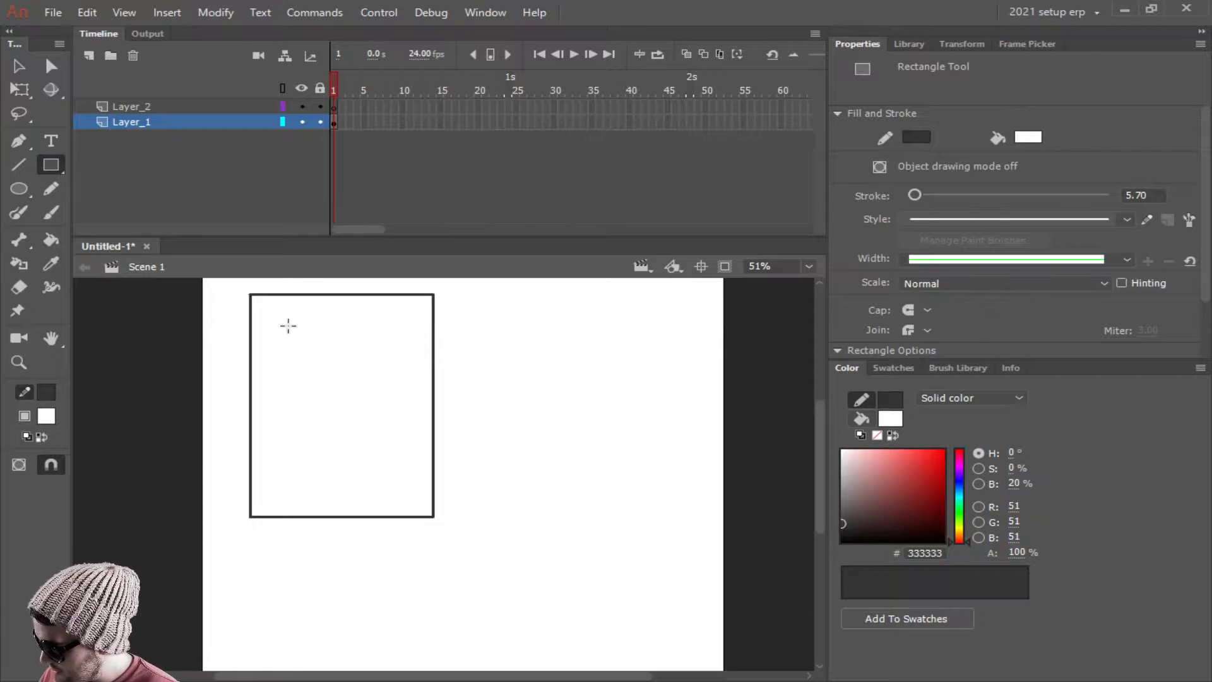
left_click_drag(262, 307, 421, 504)
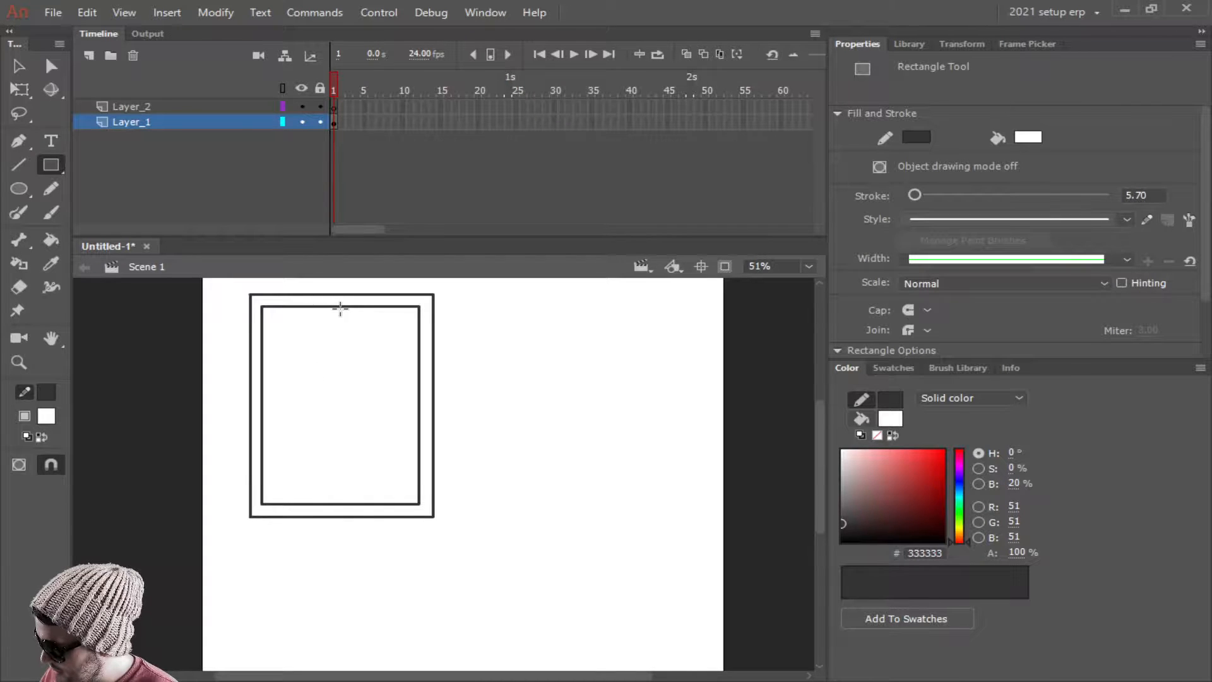
left_click_drag(341, 307, 348, 504)
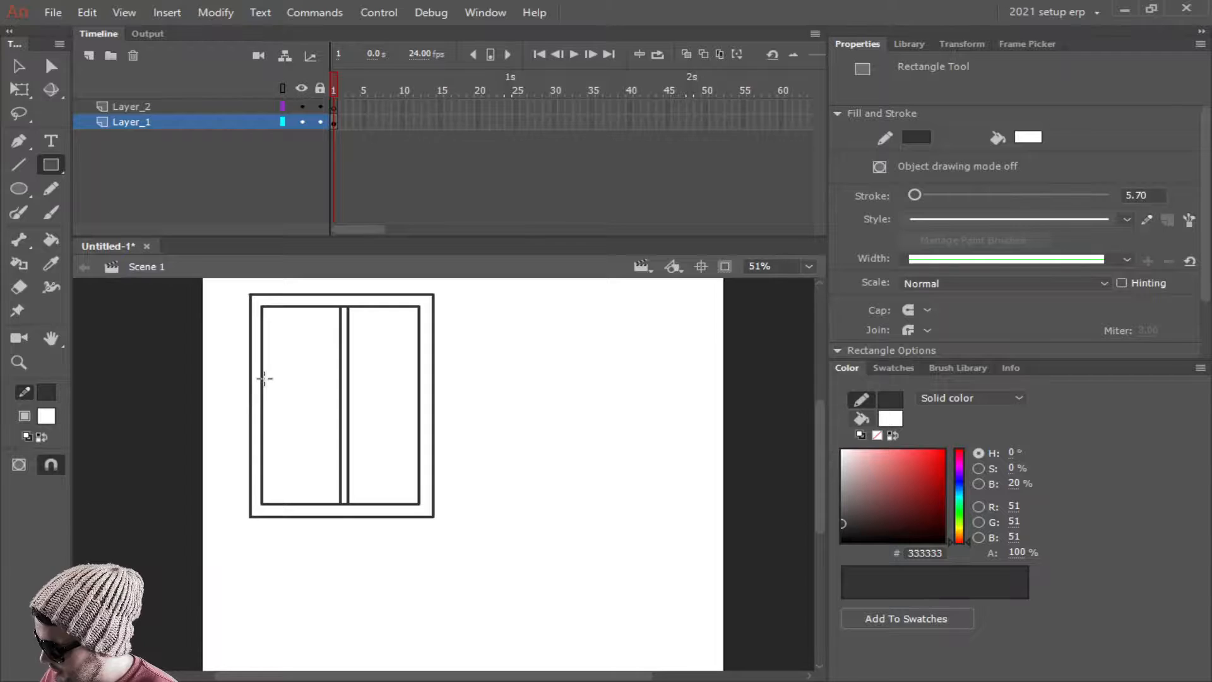
left_click_drag(263, 395, 414, 400)
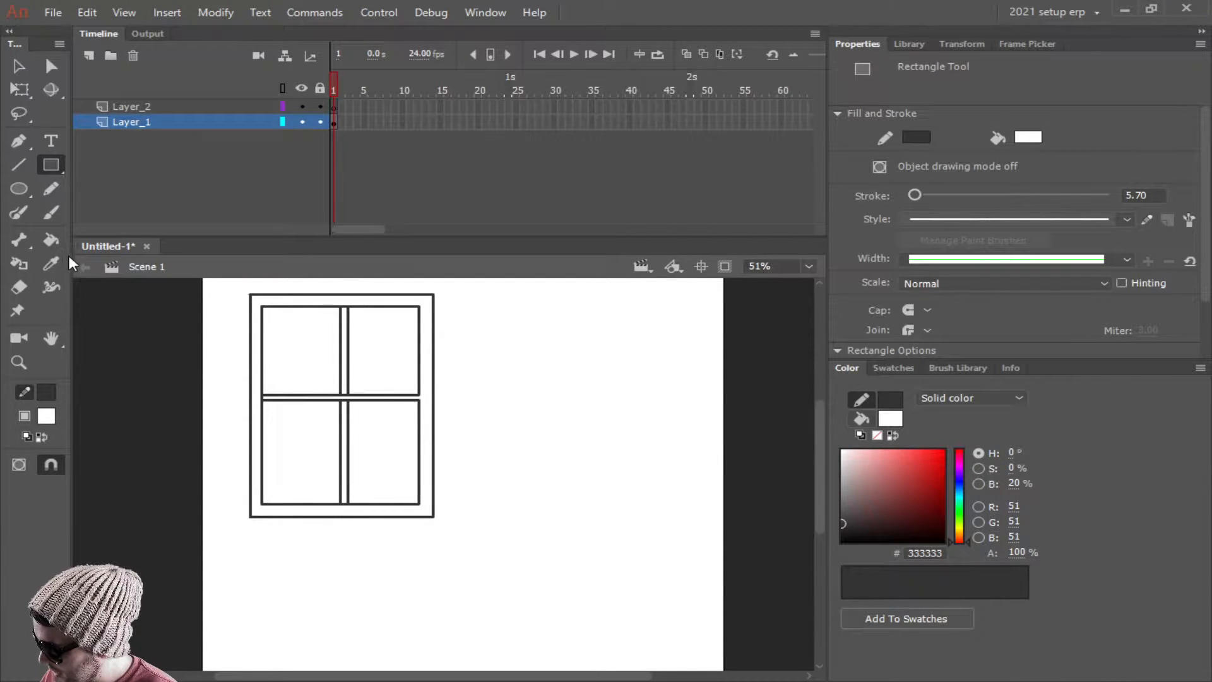
Step: Change the fill of the lower half of the window's vertical divider bar to #232323
left_click(51, 212)
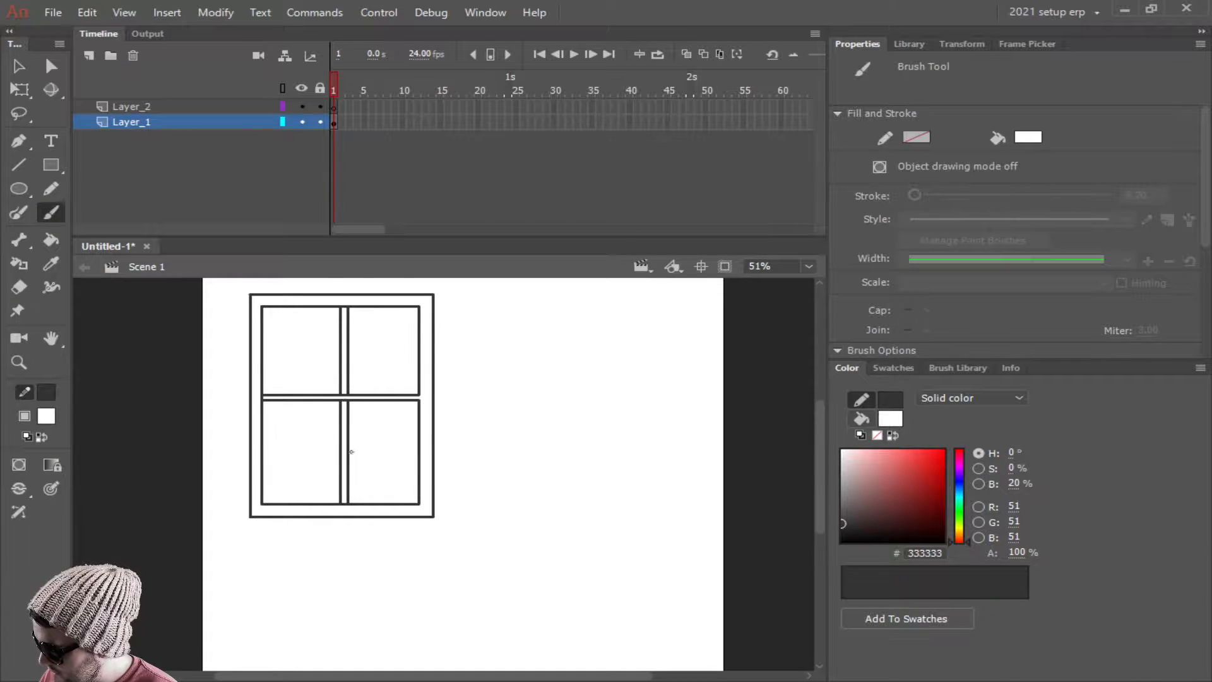
key("k")
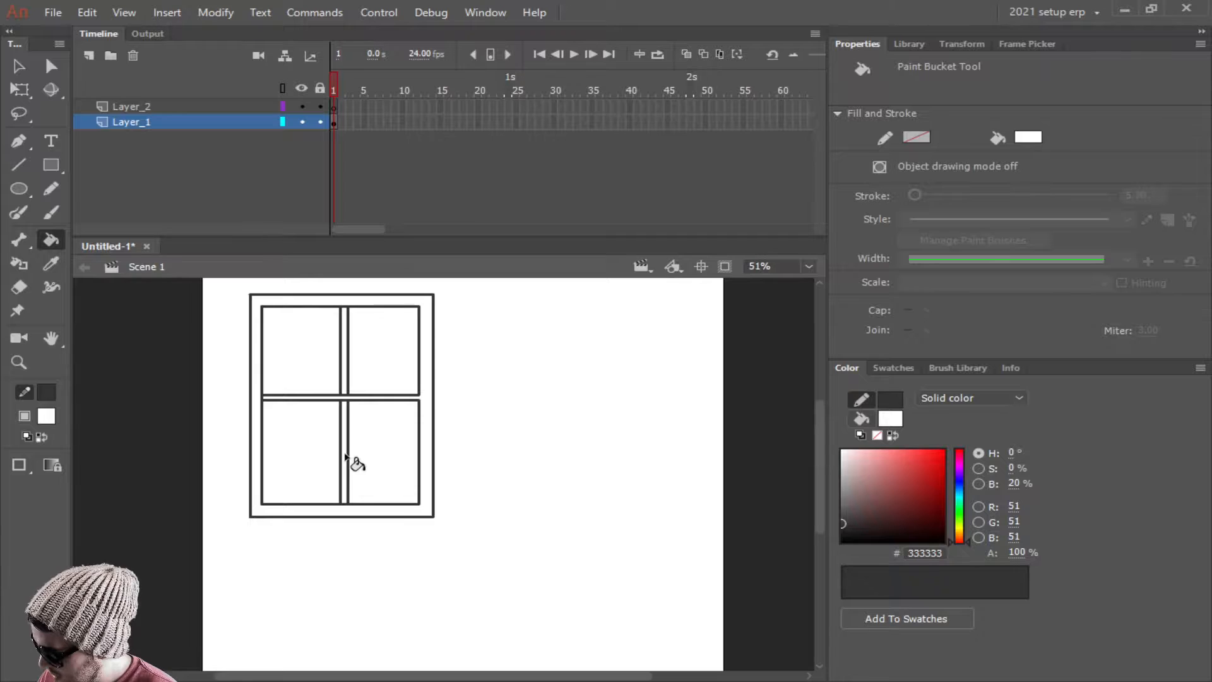
left_click(161, 123)
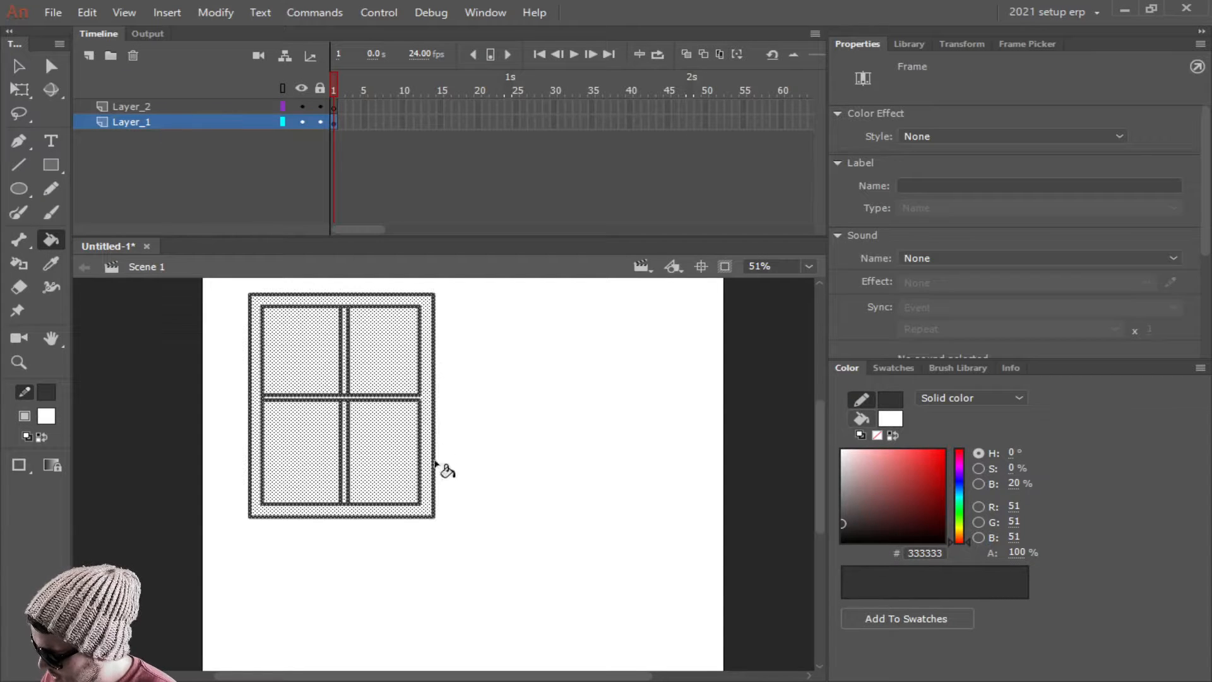
scroll(436, 466, "up", 2, "ctrl")
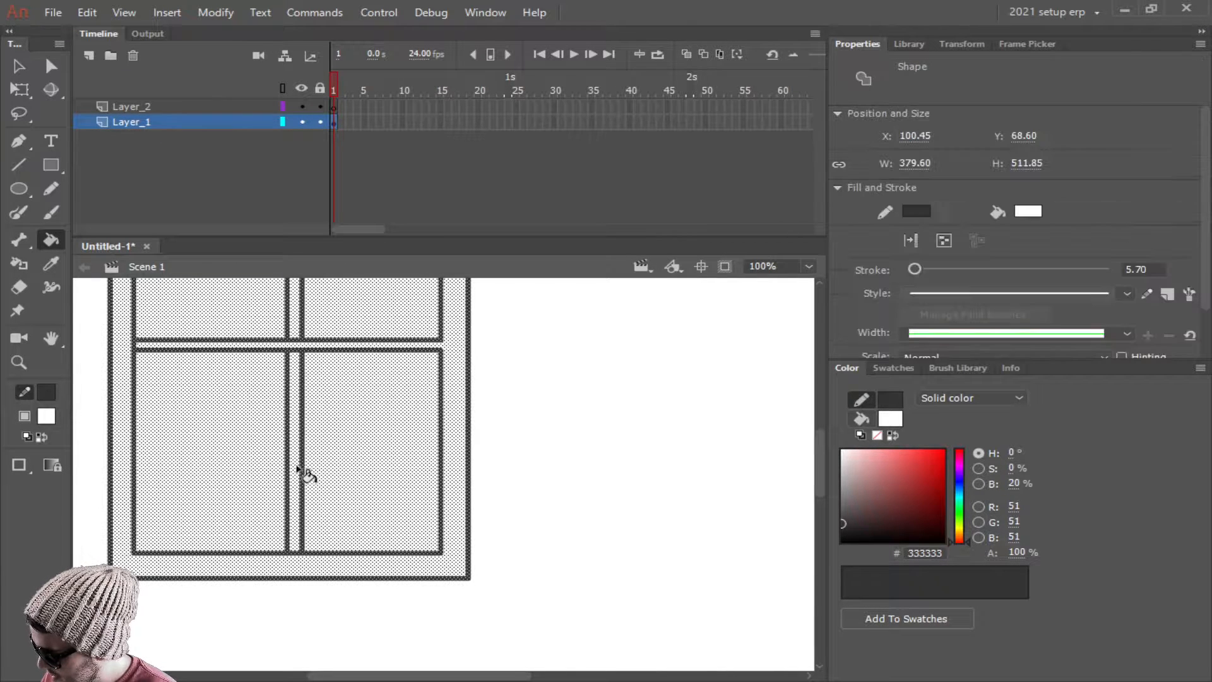
left_click(587, 462)
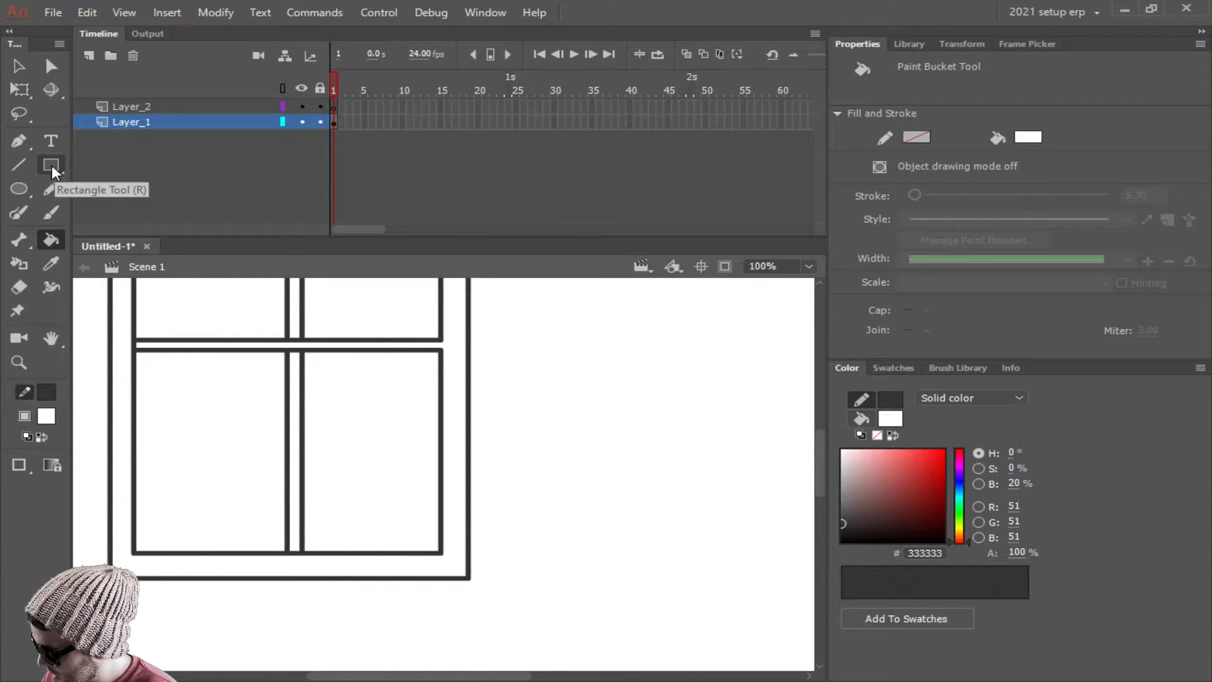
left_click(297, 474, "ctrl")
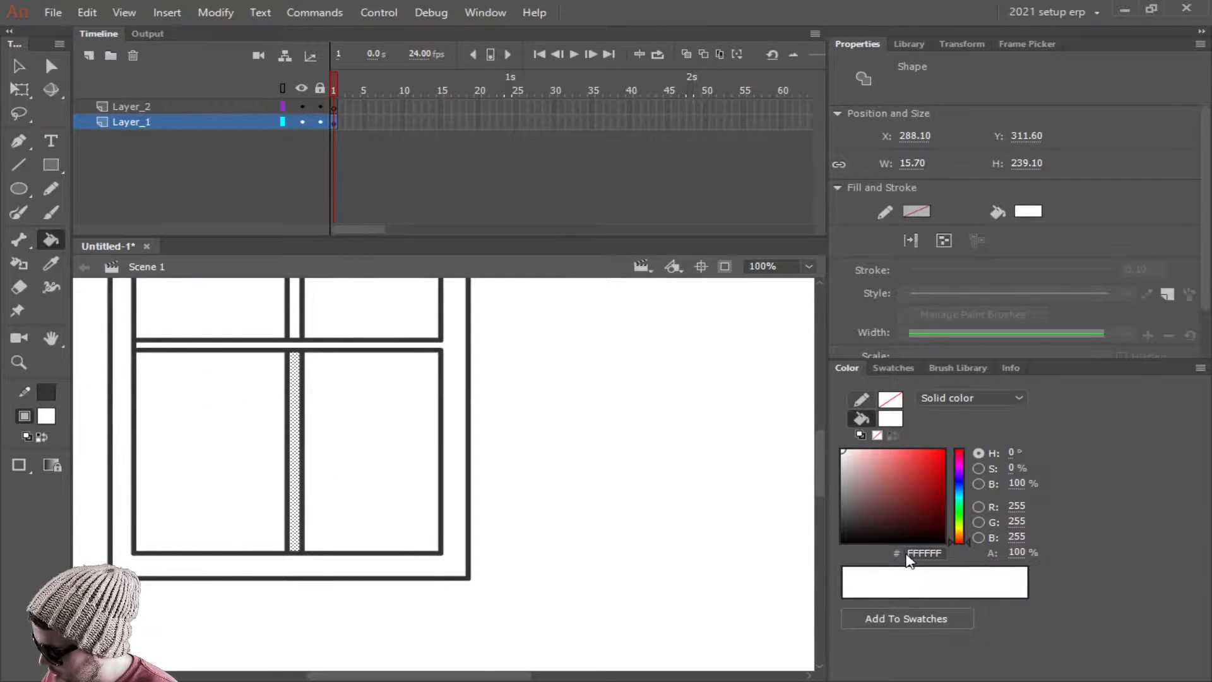
left_click_drag(852, 523, 827, 531)
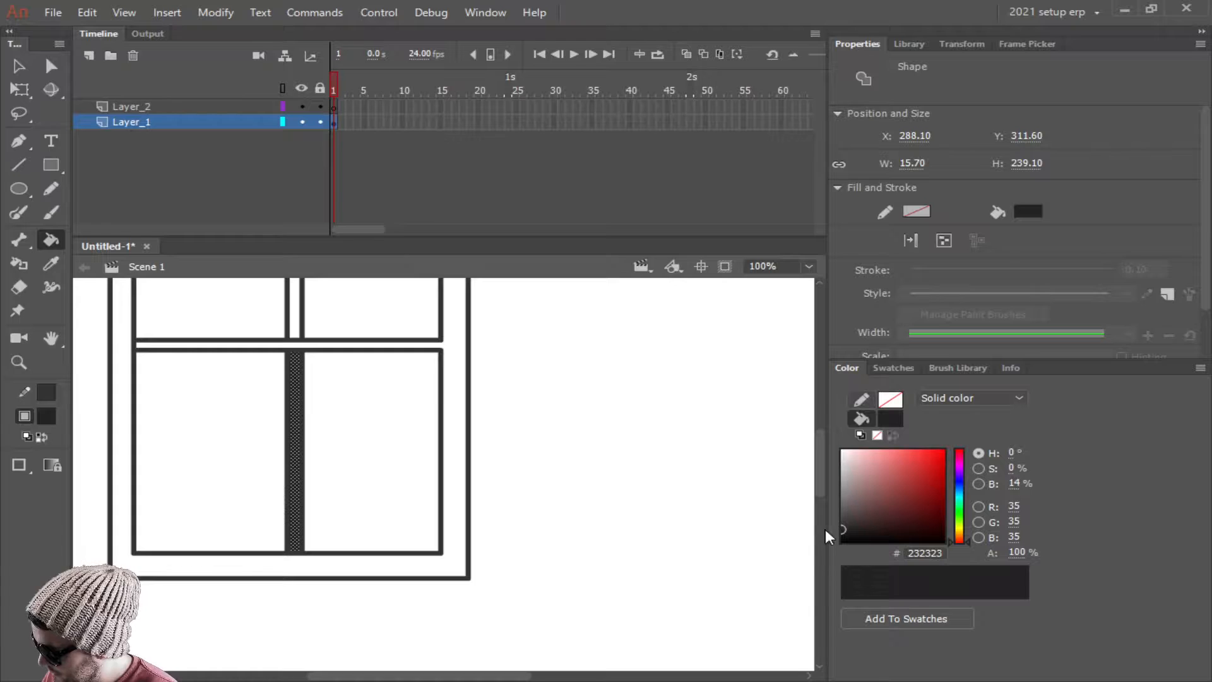
Step: Change the fill of the window's outer frame and connected horizontal divider bar to #515151
left_click(361, 349)
left_click(296, 348)
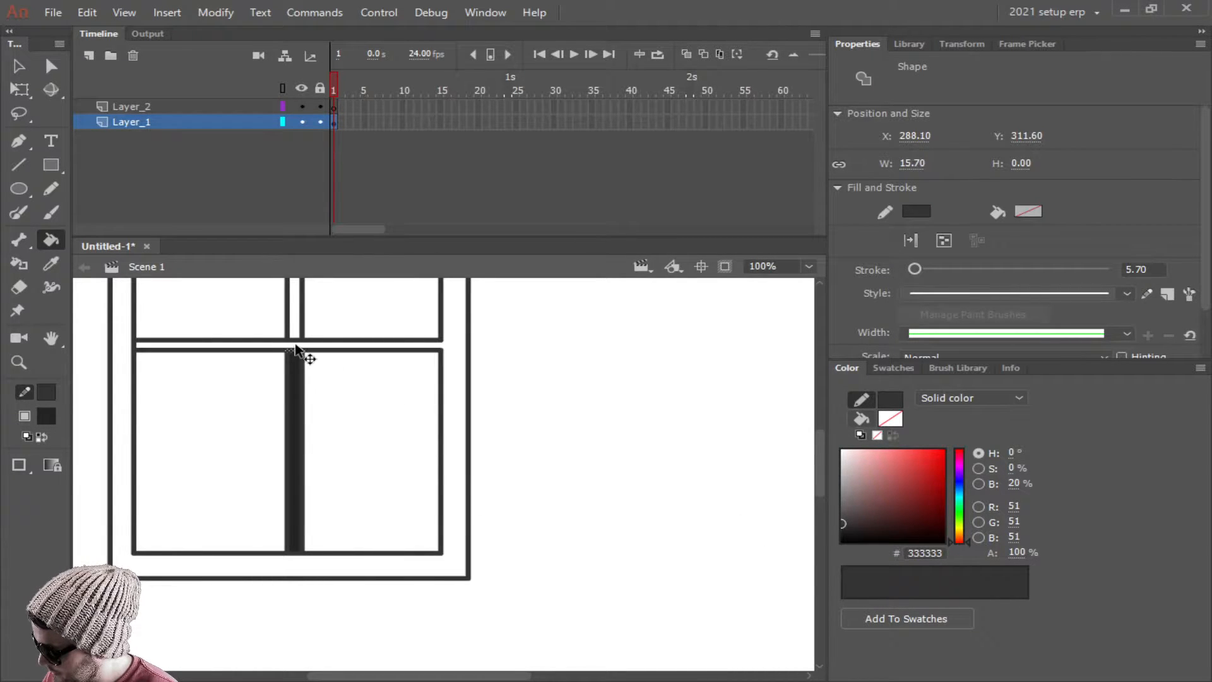
left_click(297, 345)
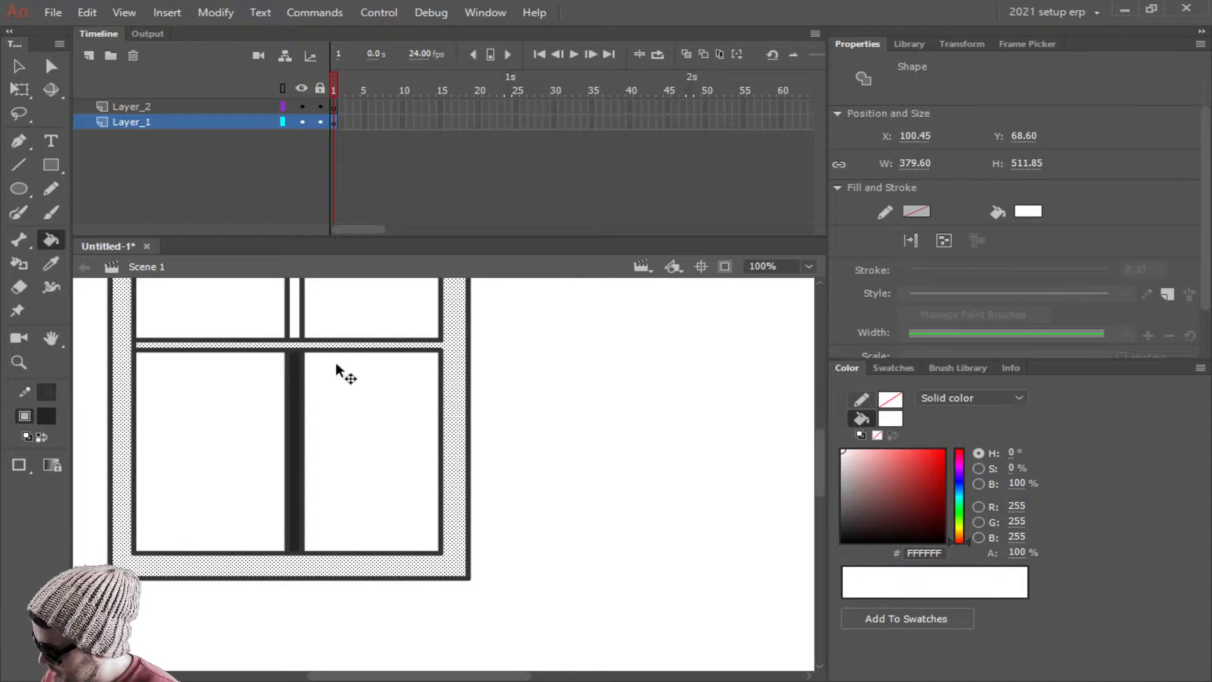
scroll(338, 371, "down", 4, "ctrl")
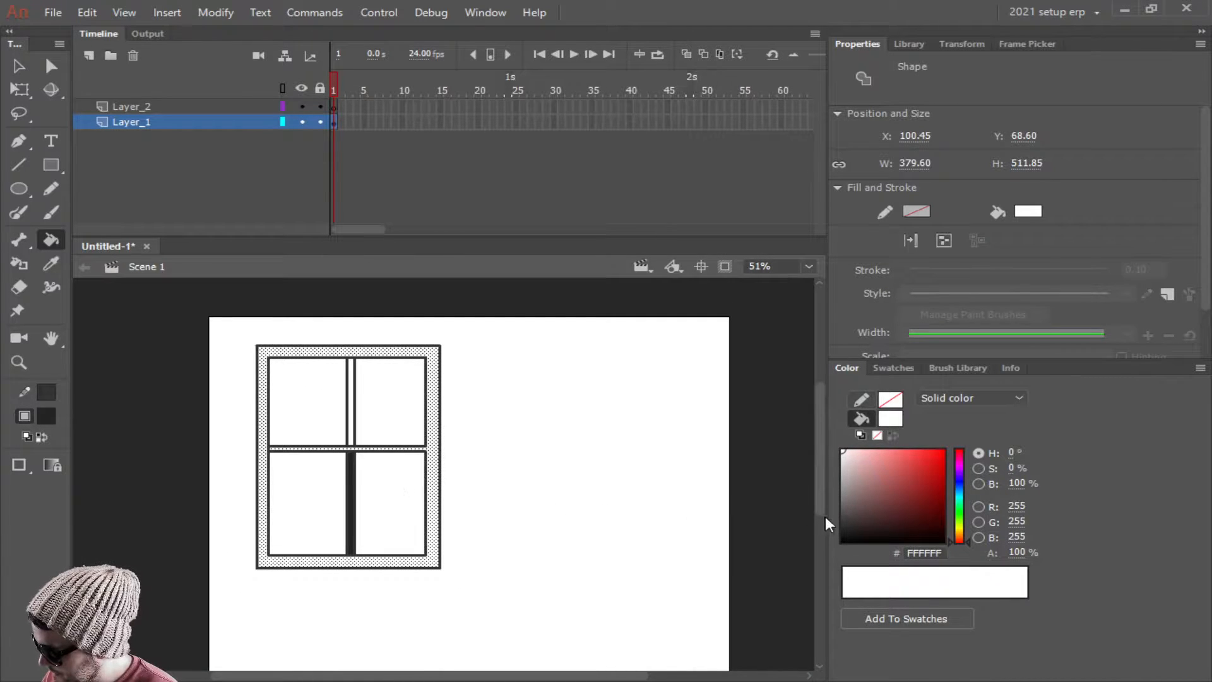
scroll(531, 495, "up", 4, "ctrl")
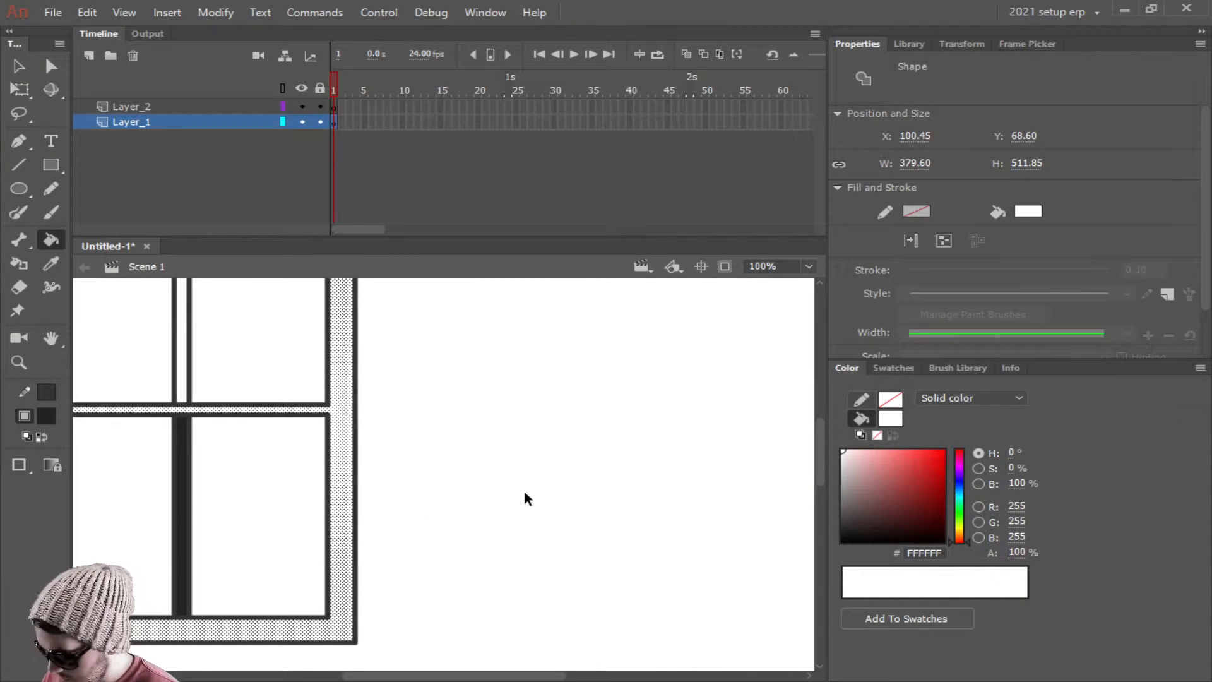
left_click_drag(452, 479, 740, 550)
left_click_drag(862, 482, 785, 513)
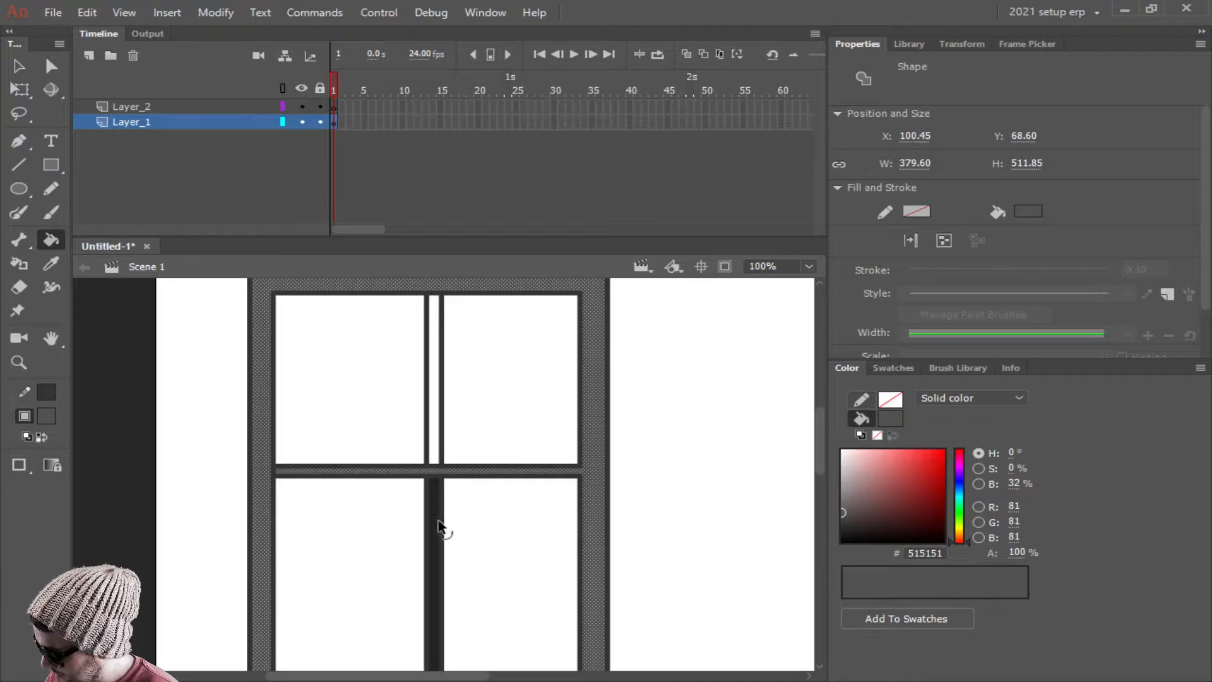
left_click(627, 505)
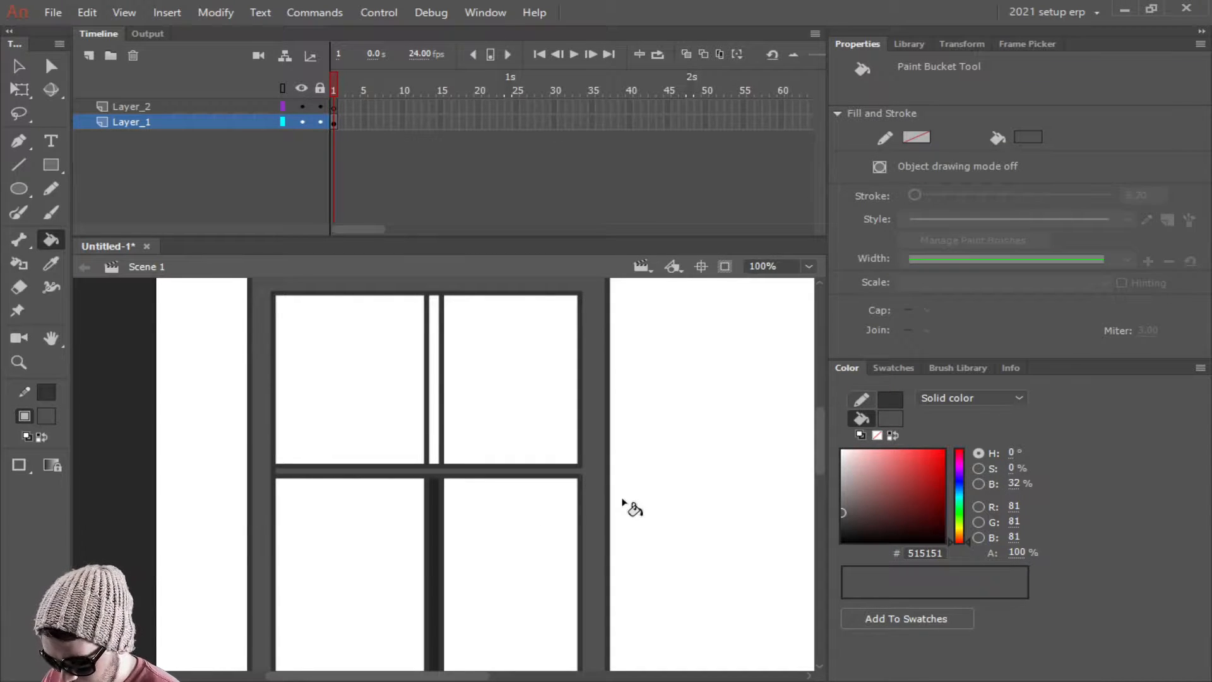
Step: Sample the frame's #515151 grey and fill the upper half of the vertical divider bar with it
key("i")
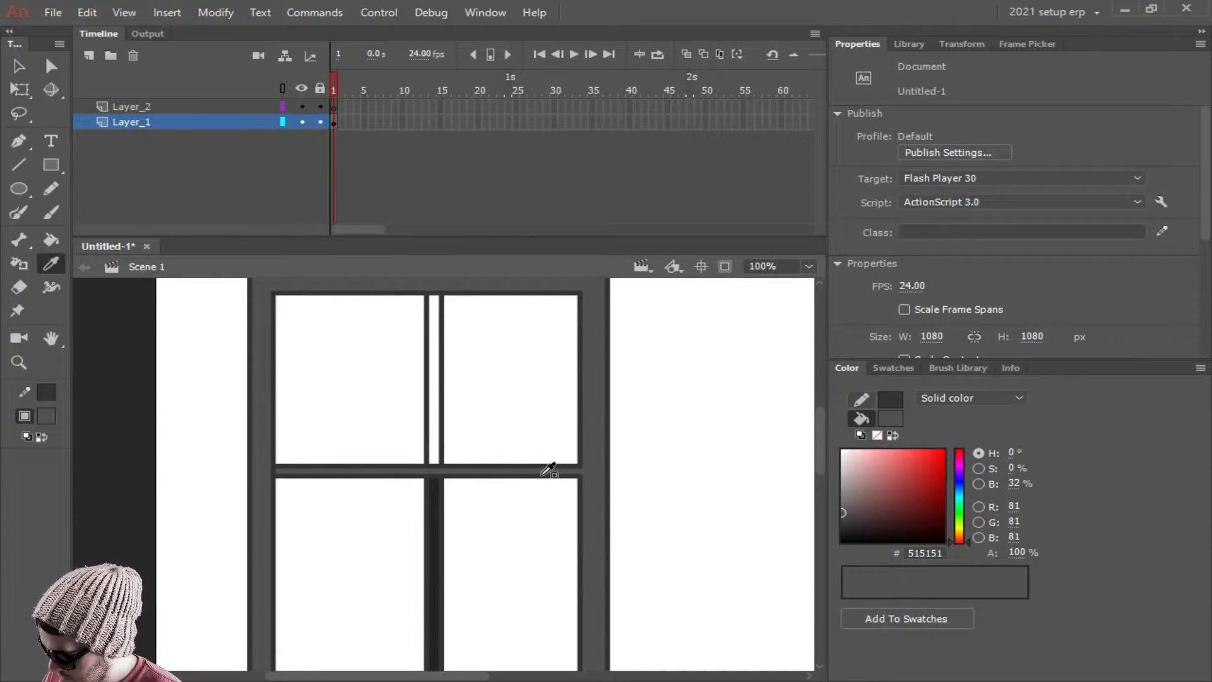
left_click(543, 473)
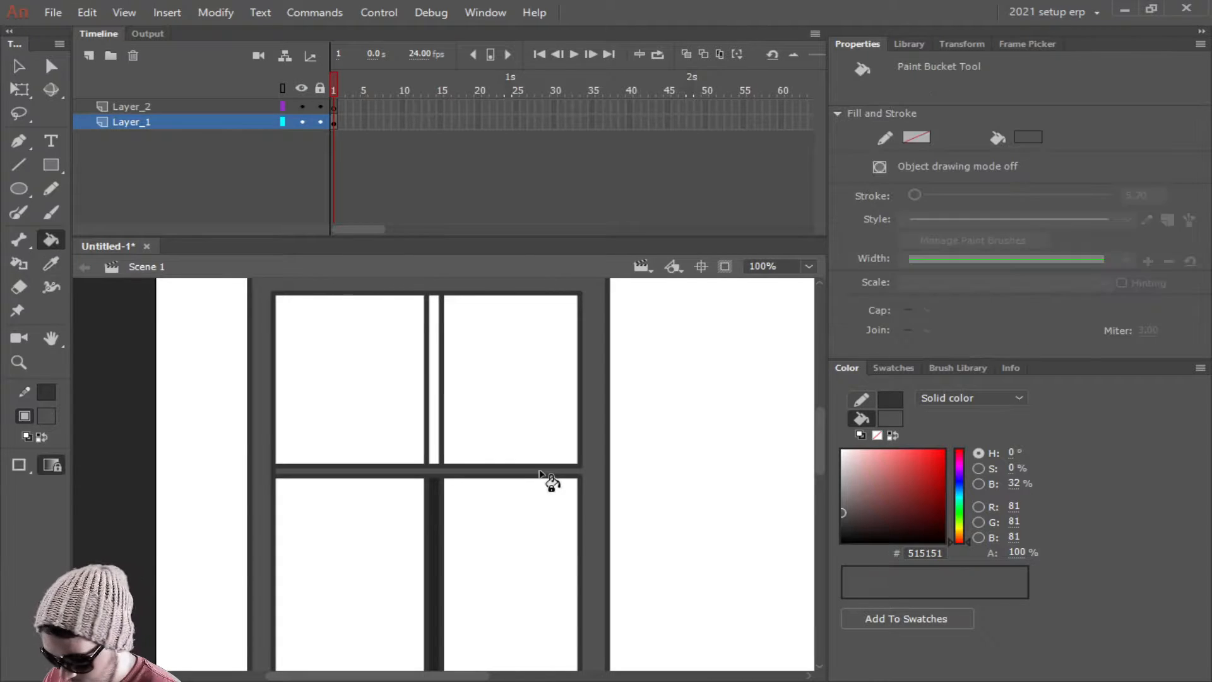
left_click(435, 451)
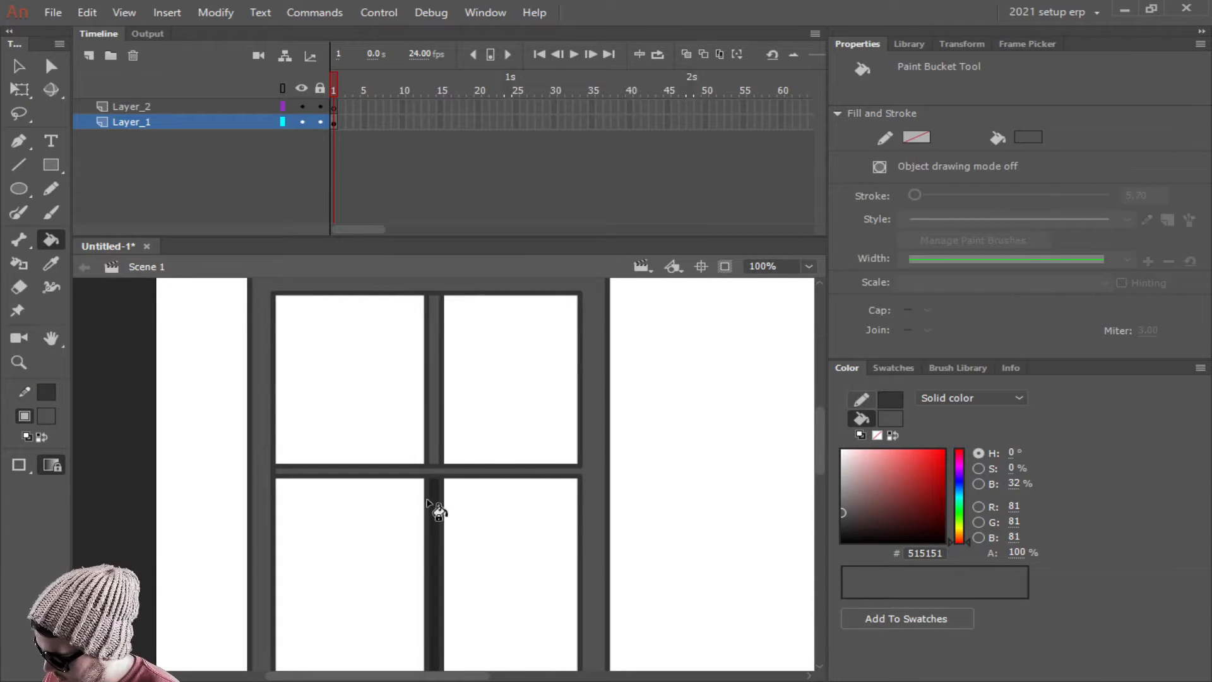
Step: Fill the lower half of the window's vertical divider bar with the frame's #515151 grey
left_click(434, 515)
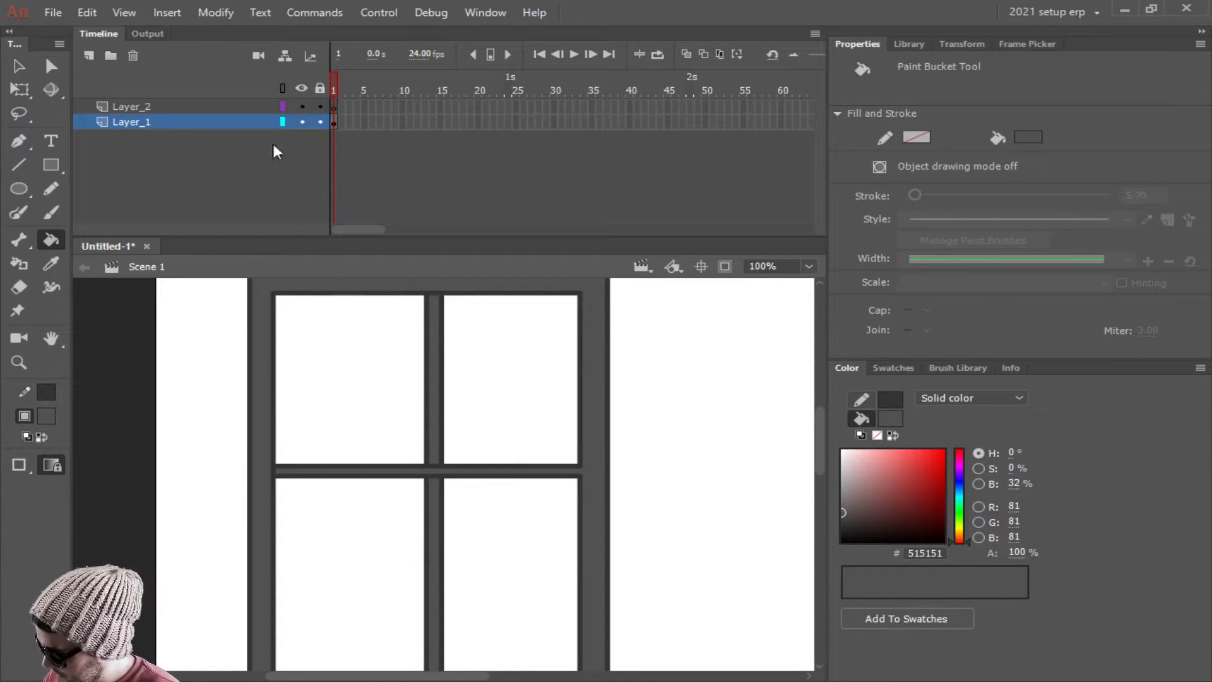
left_click(19, 164)
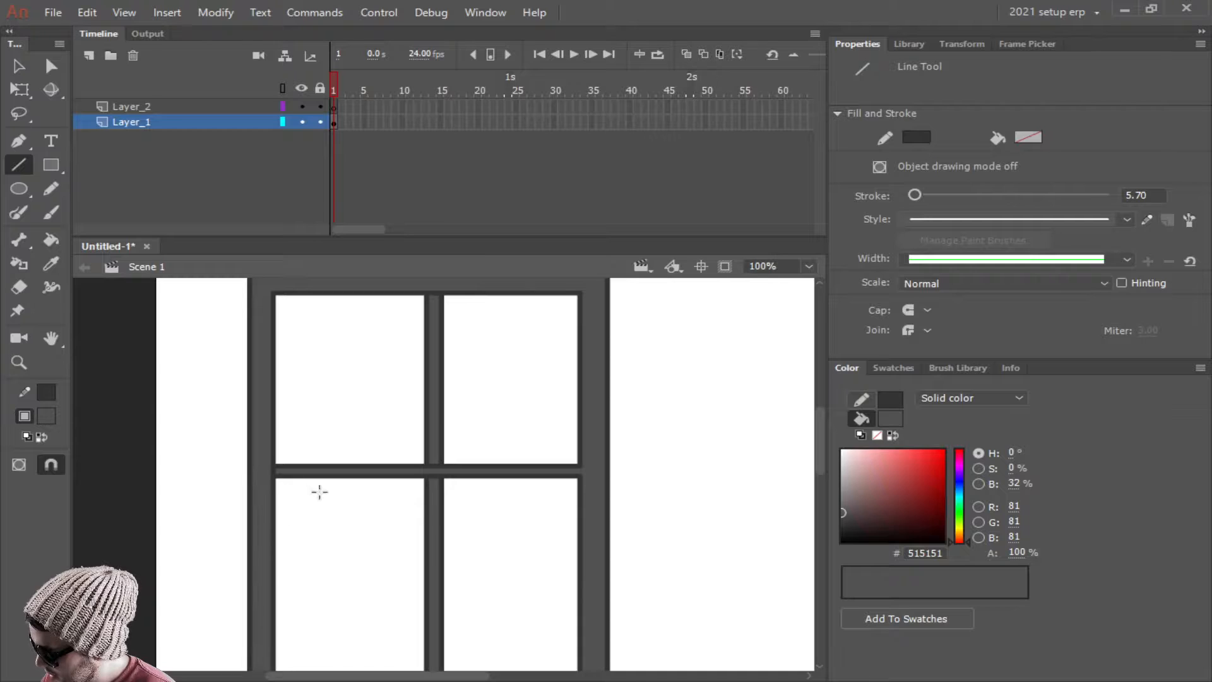
Step: Swap the stroke and fill colours and fill all divider bars, including their central crossing, with #333333 using the Paint Bucket
scroll(344, 499, "up", 2, "ctrl")
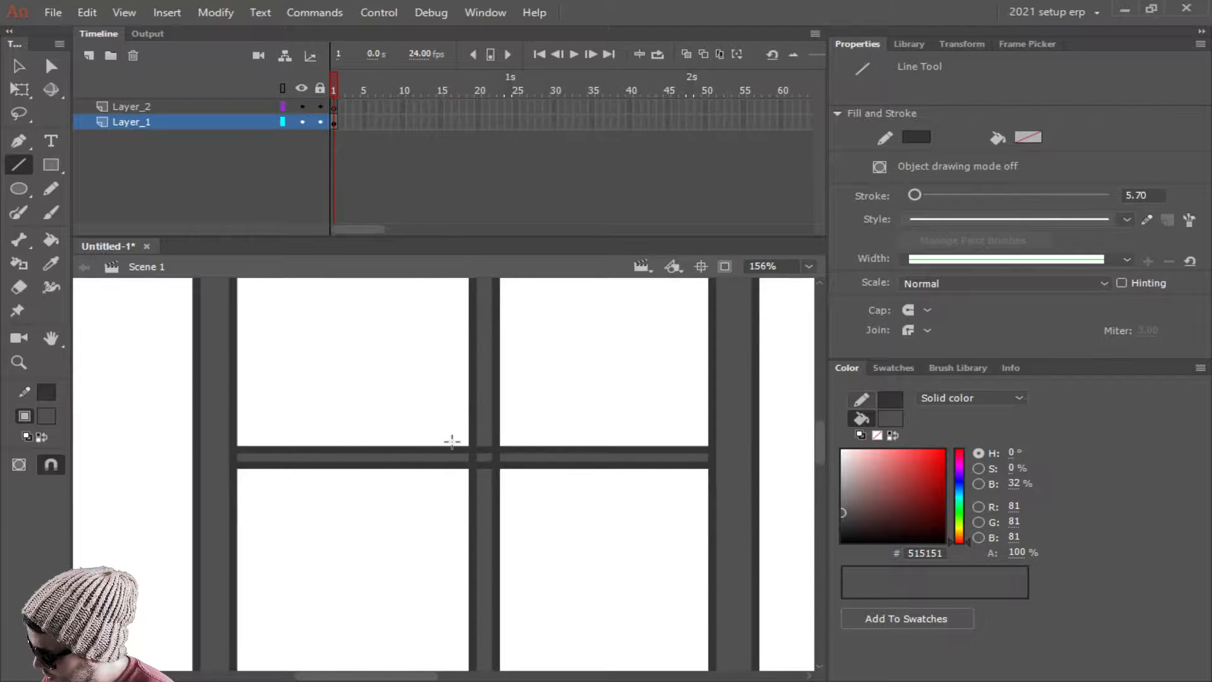
left_click(51, 239)
key("n")
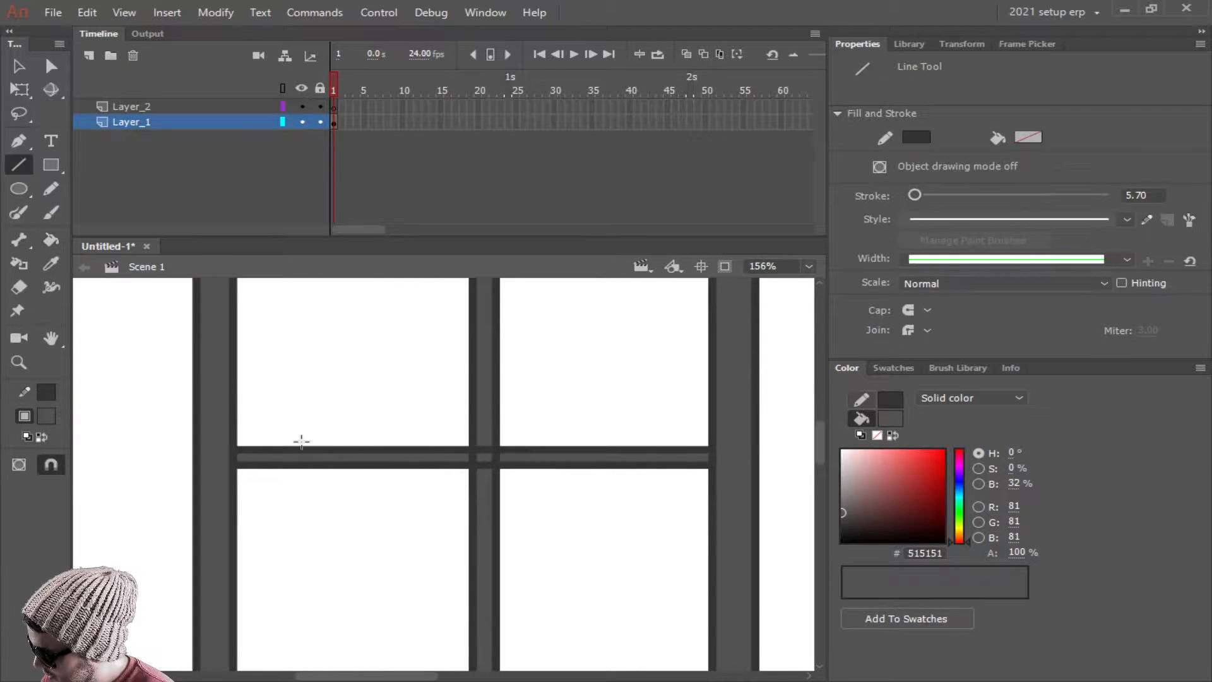
key("k")
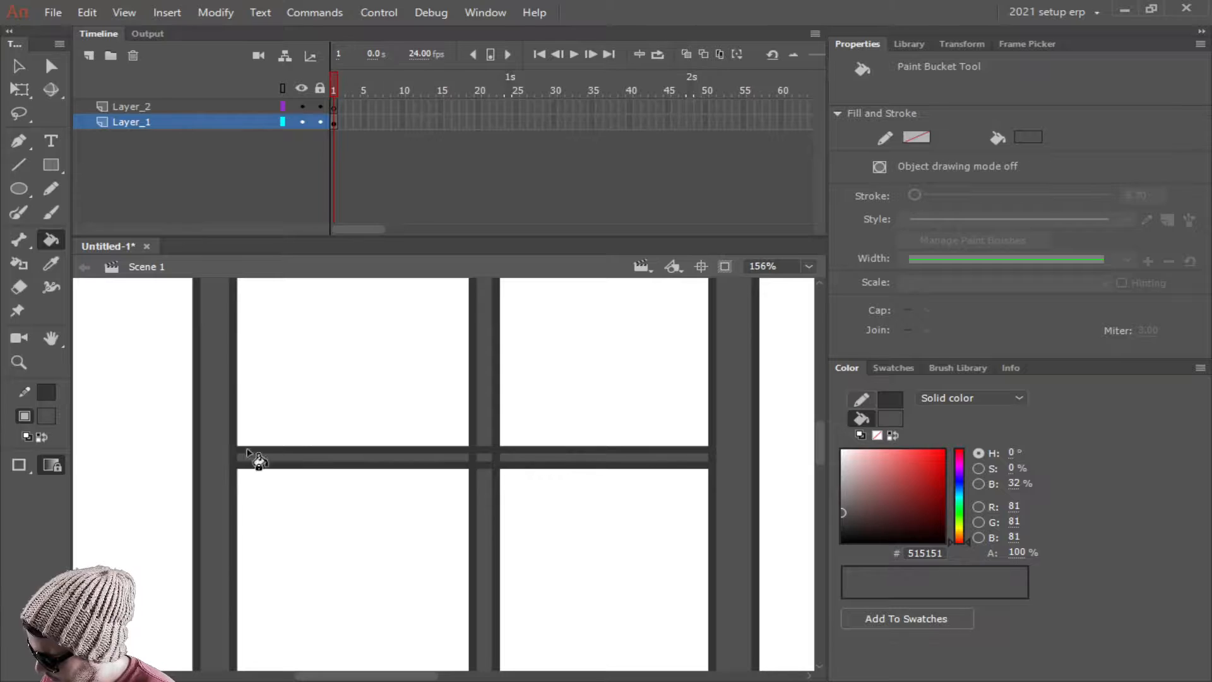
left_click(42, 437)
left_click(290, 462)
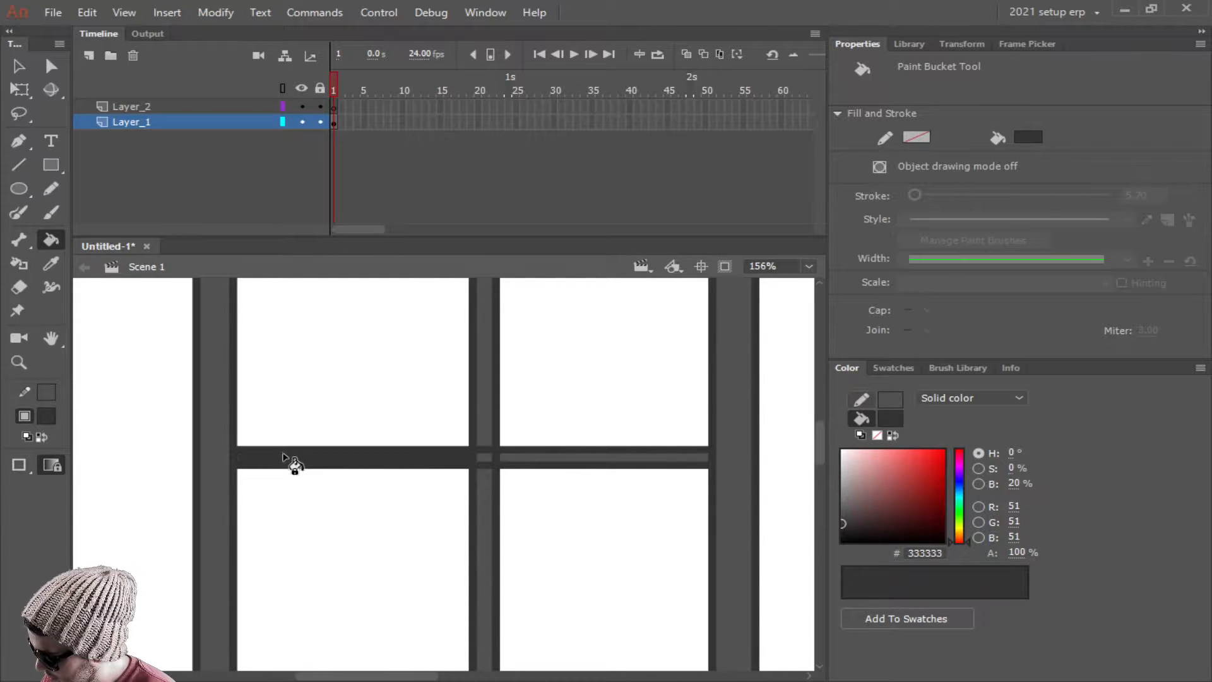
left_click(484, 417)
left_click(486, 459)
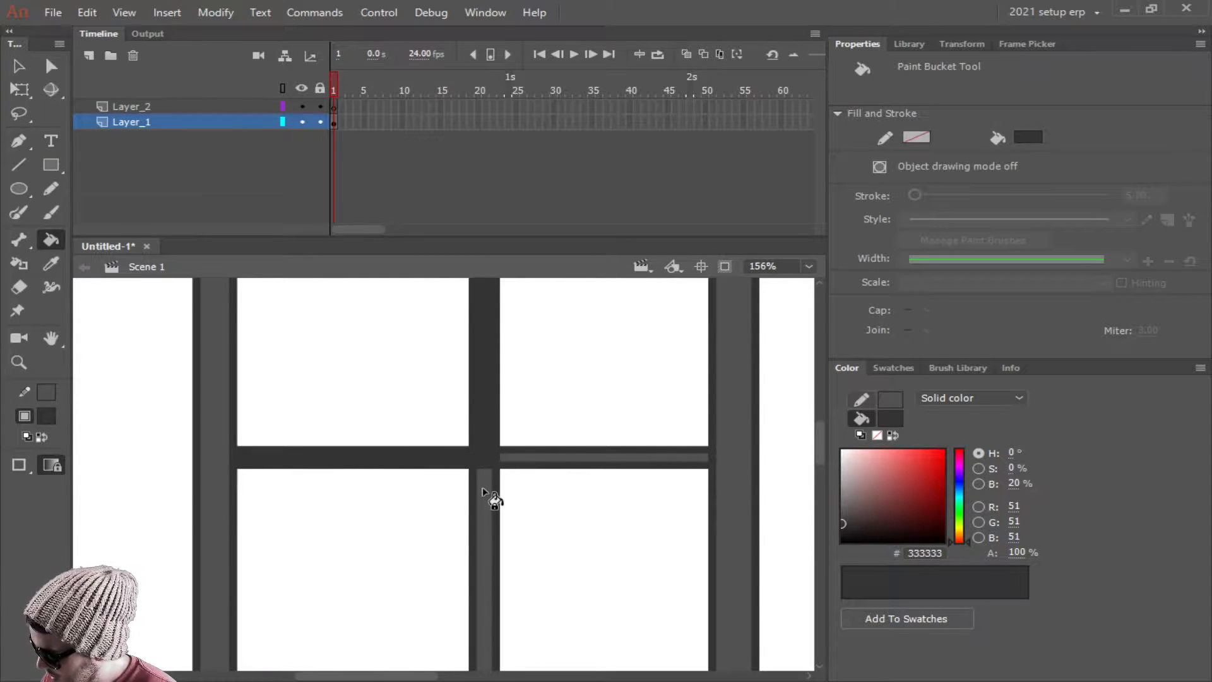
left_click(488, 491)
left_click(553, 459)
key("ctrl+minus")
key("ctrl+minus")
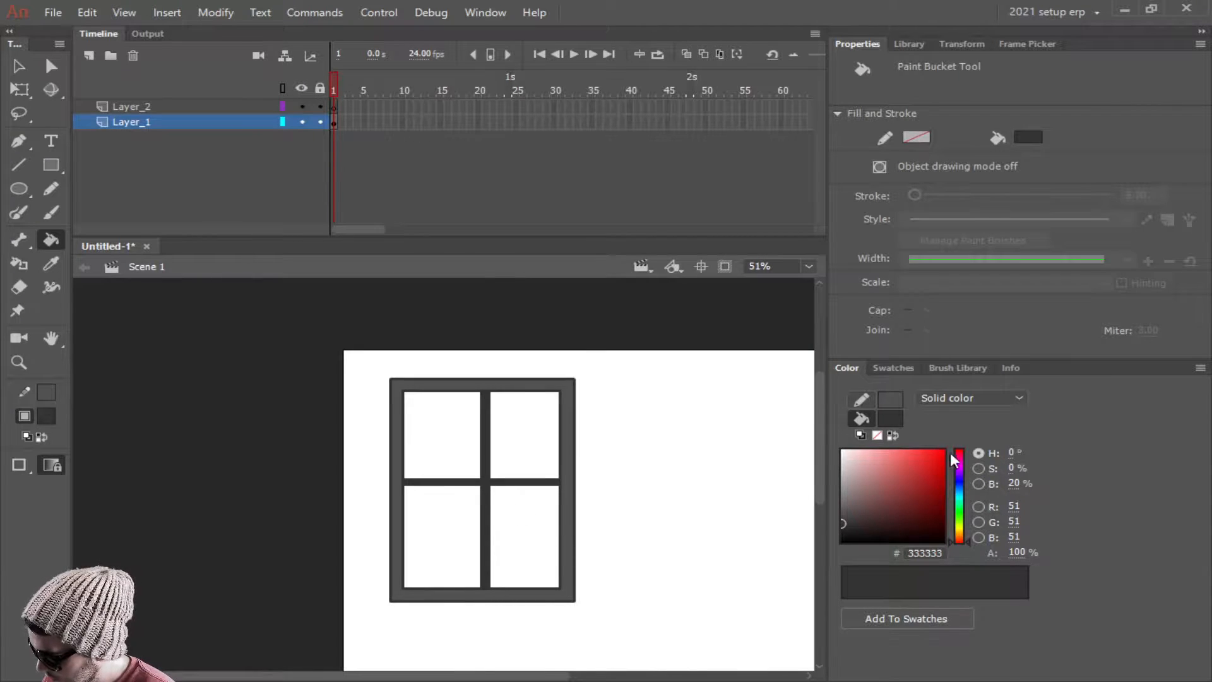
Step: Set the fill to a radial gradient running from blue #5083BB to white
left_click(986, 398)
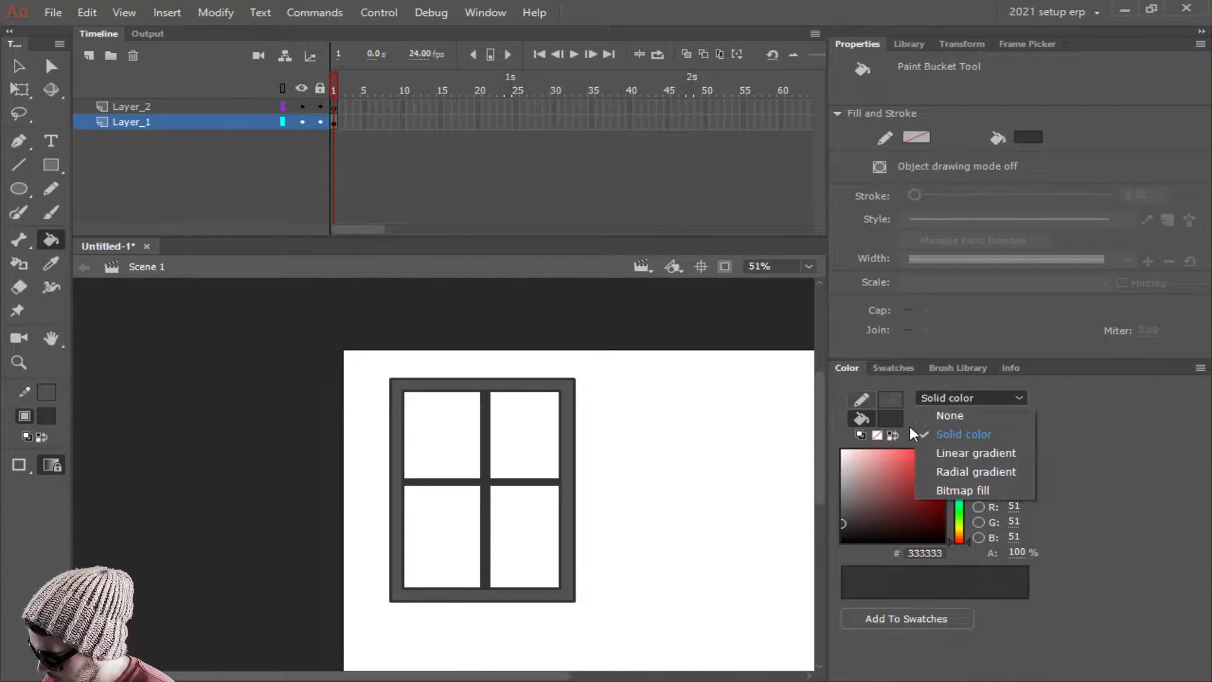
left_click(972, 470)
left_click(959, 488)
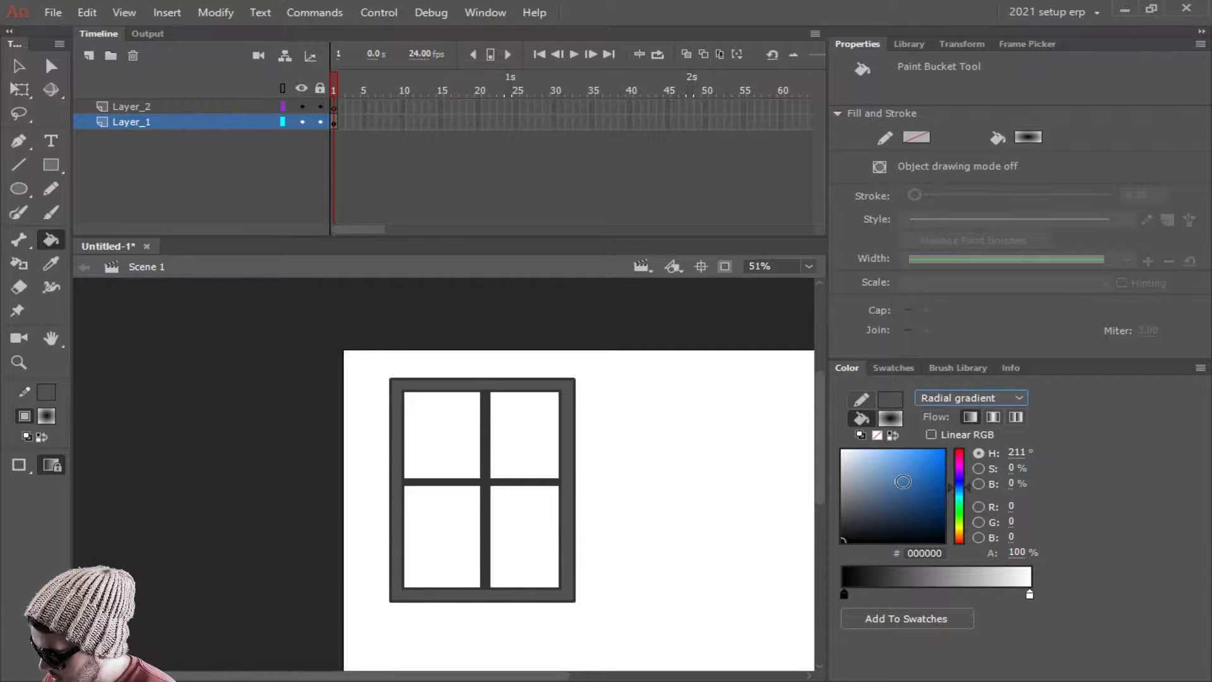
left_click(900, 473)
left_click(899, 474)
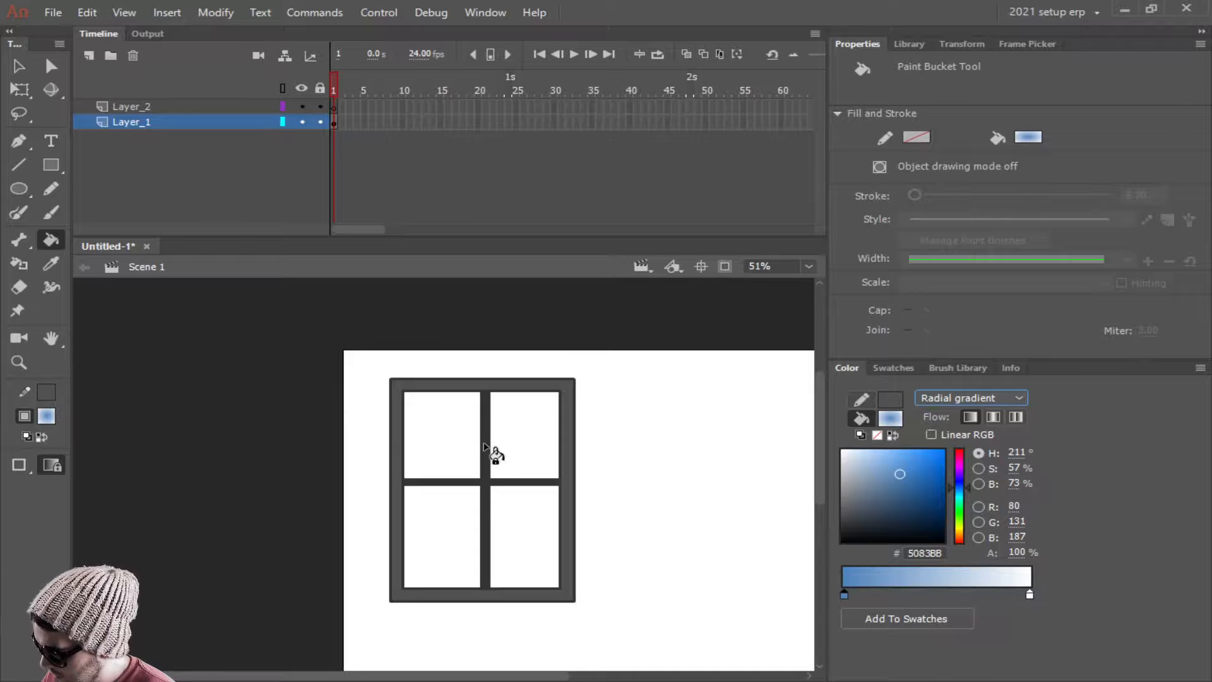
Step: Fill all four window panes with the blue-to-white radial gradient
left_click(470, 445)
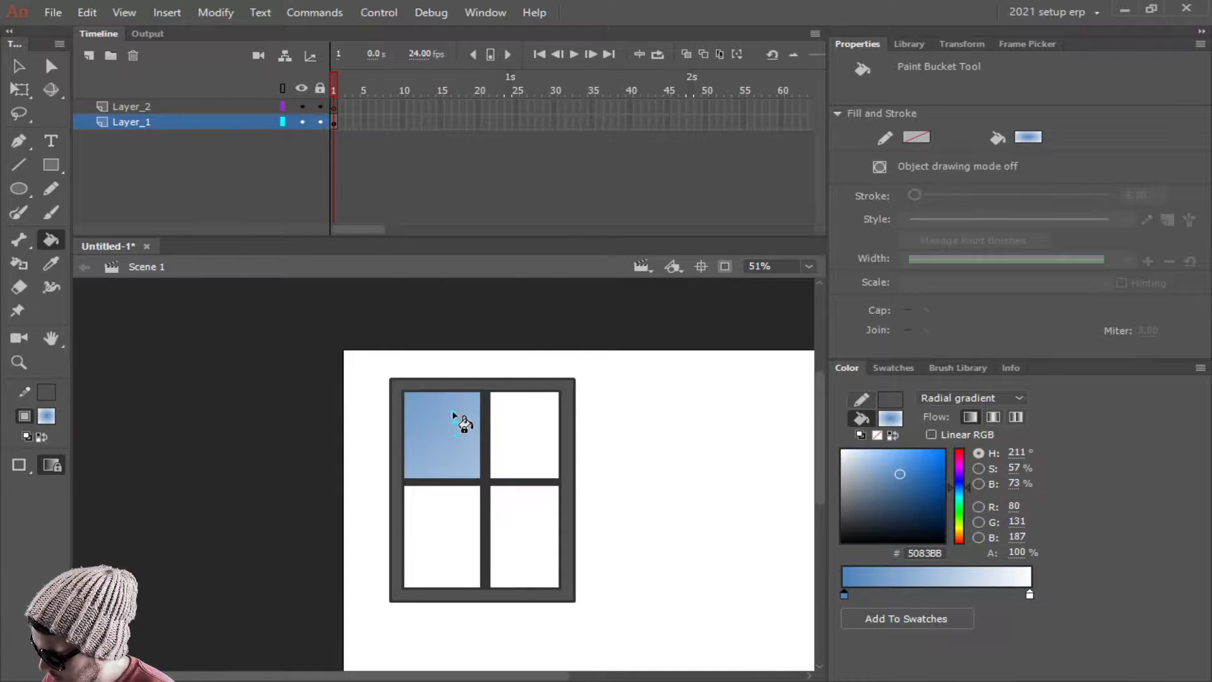
left_click(526, 432)
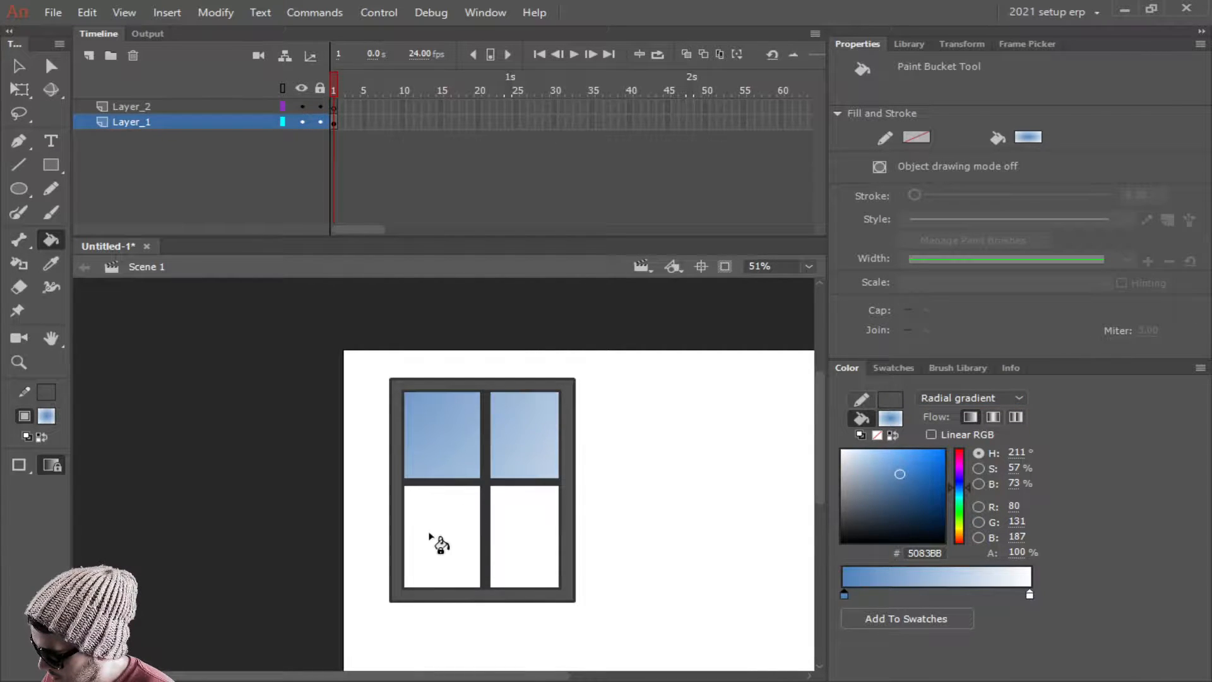
left_click(445, 524)
left_click(551, 543)
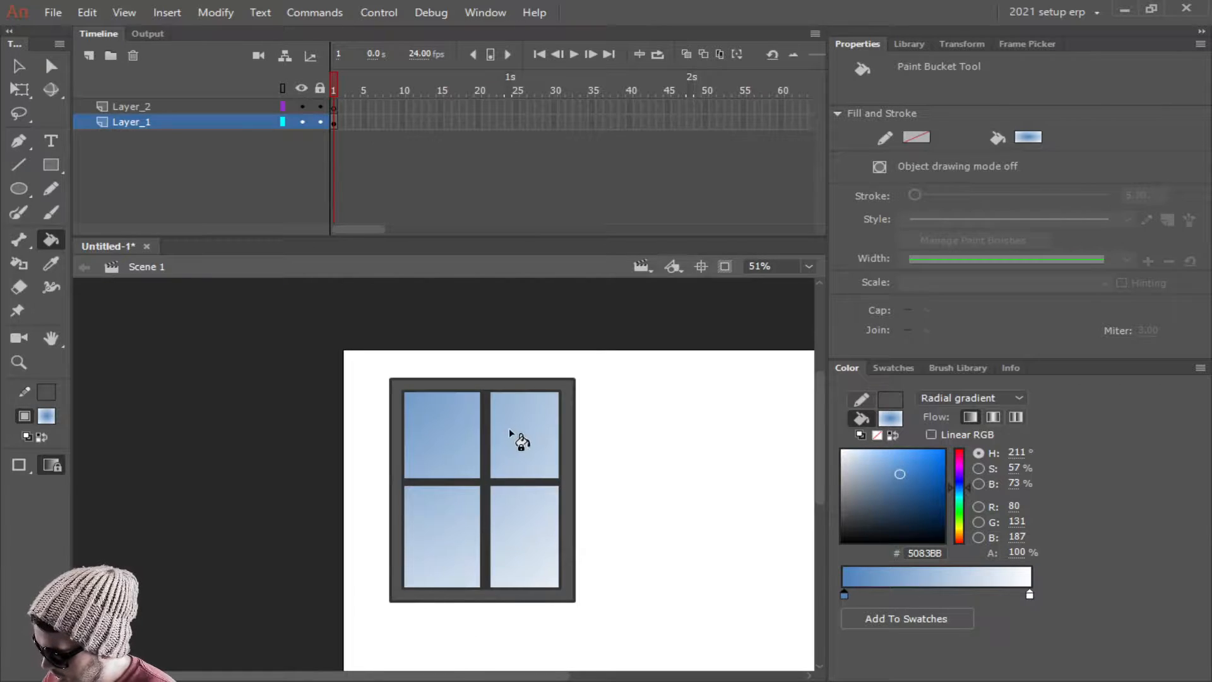
Step: Switch the fill to solid colour #A69B69 and apply it to the window's outer frame
left_click(952, 399)
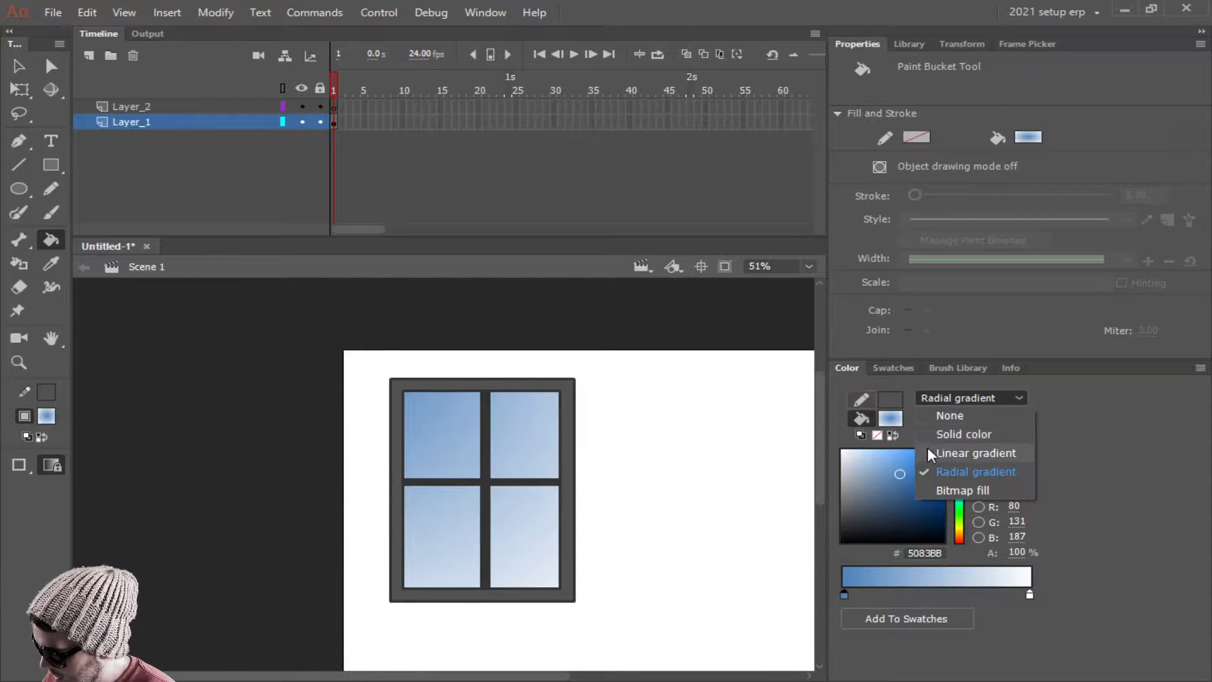
left_click(961, 436)
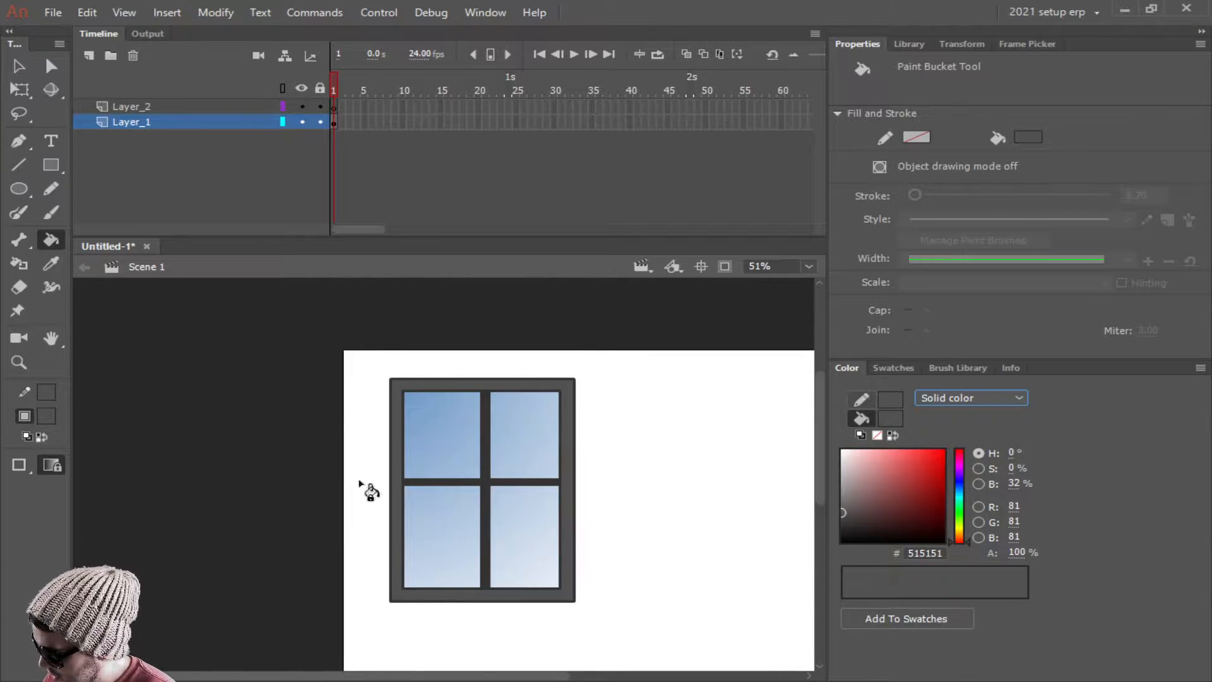
left_click_drag(845, 504, 830, 500)
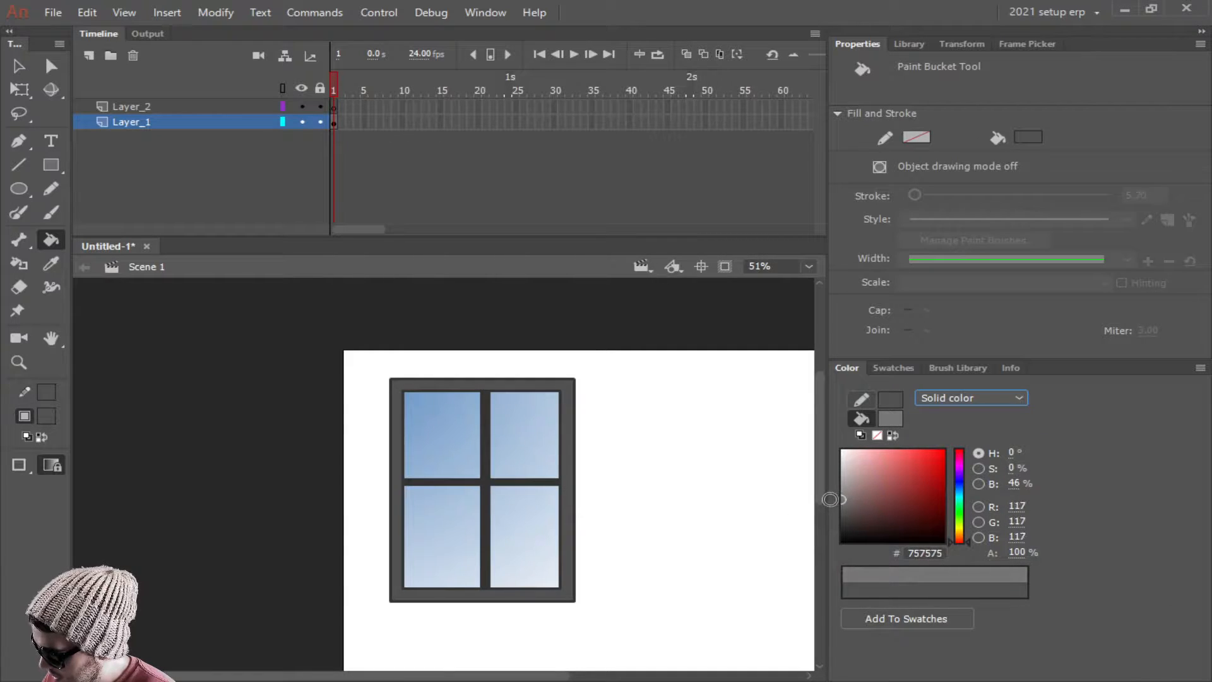
left_click_drag(959, 541, 959, 529)
left_click_drag(867, 503, 879, 482)
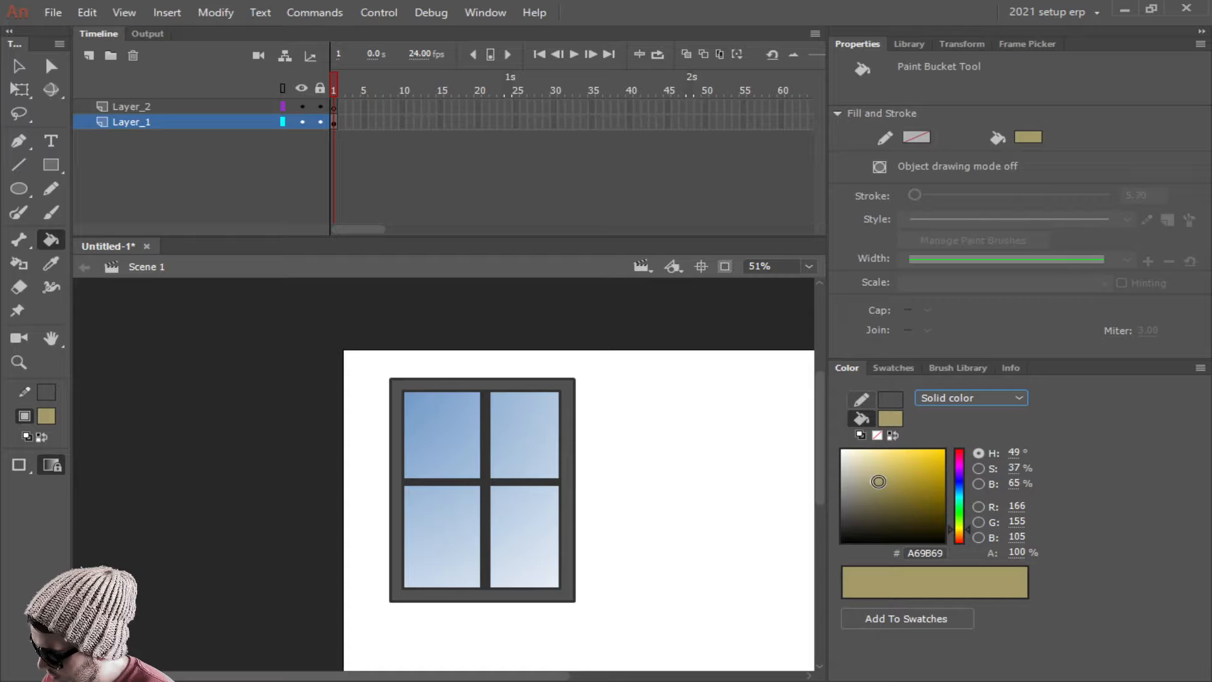
left_click(568, 528)
key("ctrl+minus")
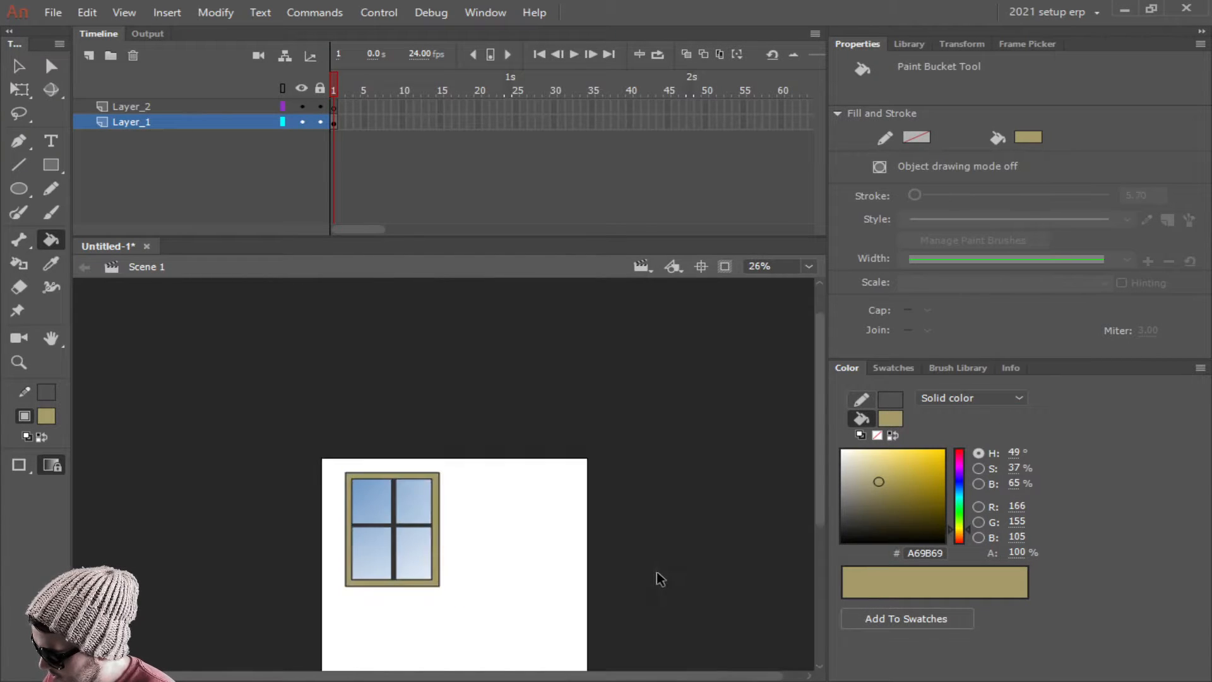
Step: Select the whole window on Layer_1 and scale it down about its centre to about 325 by 439 with Free Transform
left_click(202, 120)
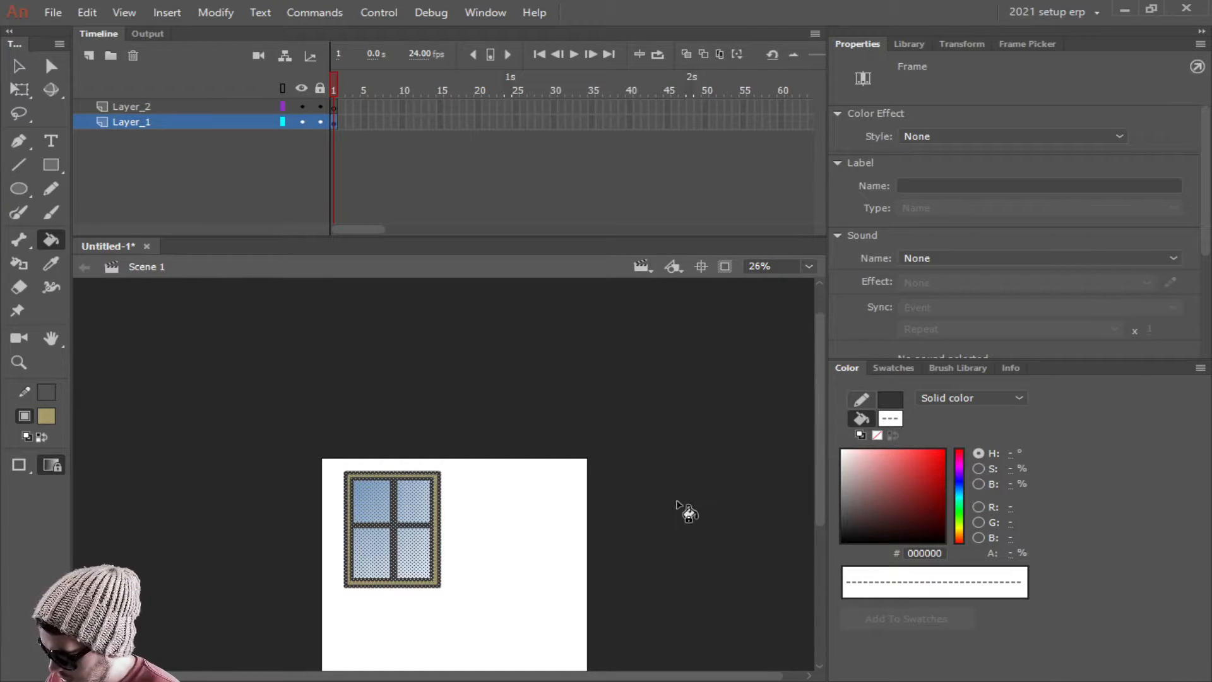
scroll(671, 511, "down", 1, "ctrl")
left_click_drag(562, 495, 530, 379)
scroll(561, 422, "up", 1, "ctrl")
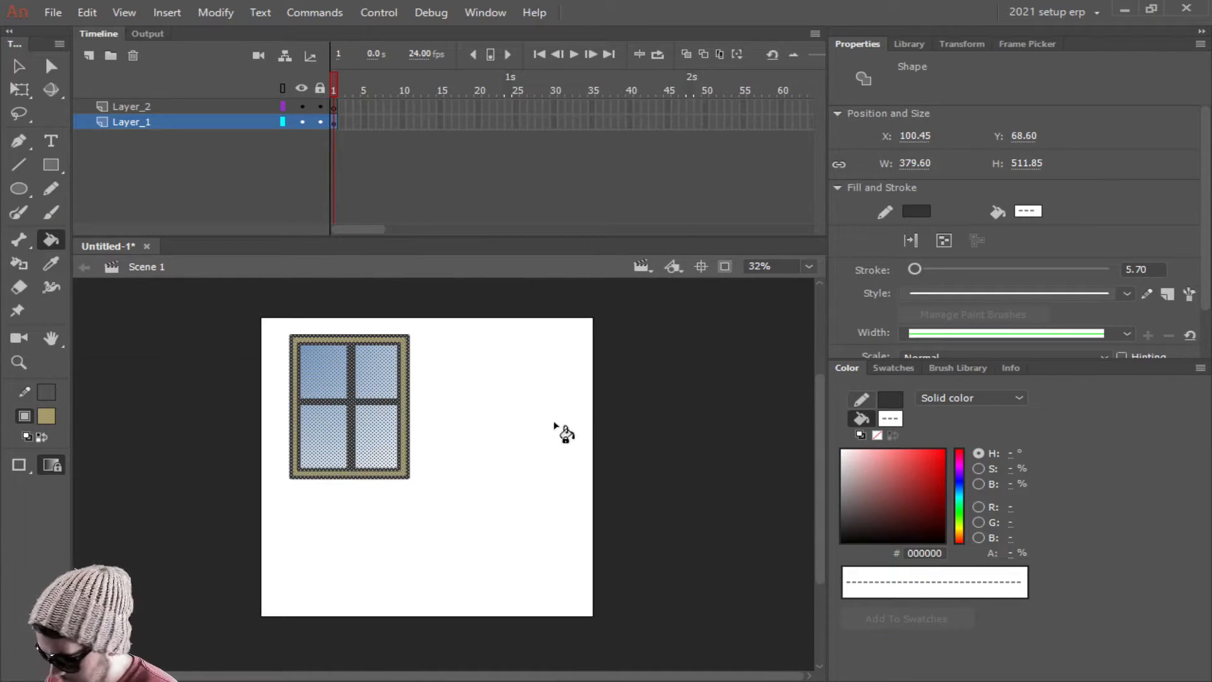
left_click(19, 89)
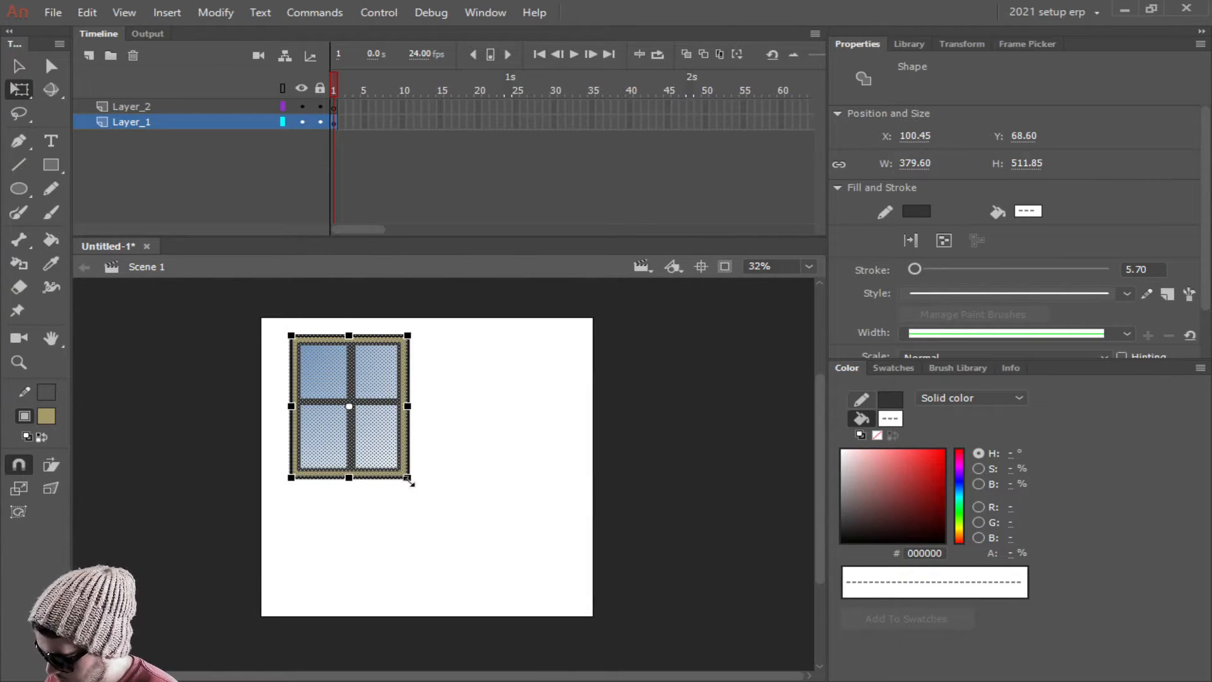
left_click_drag(409, 480, 404, 472, "alt")
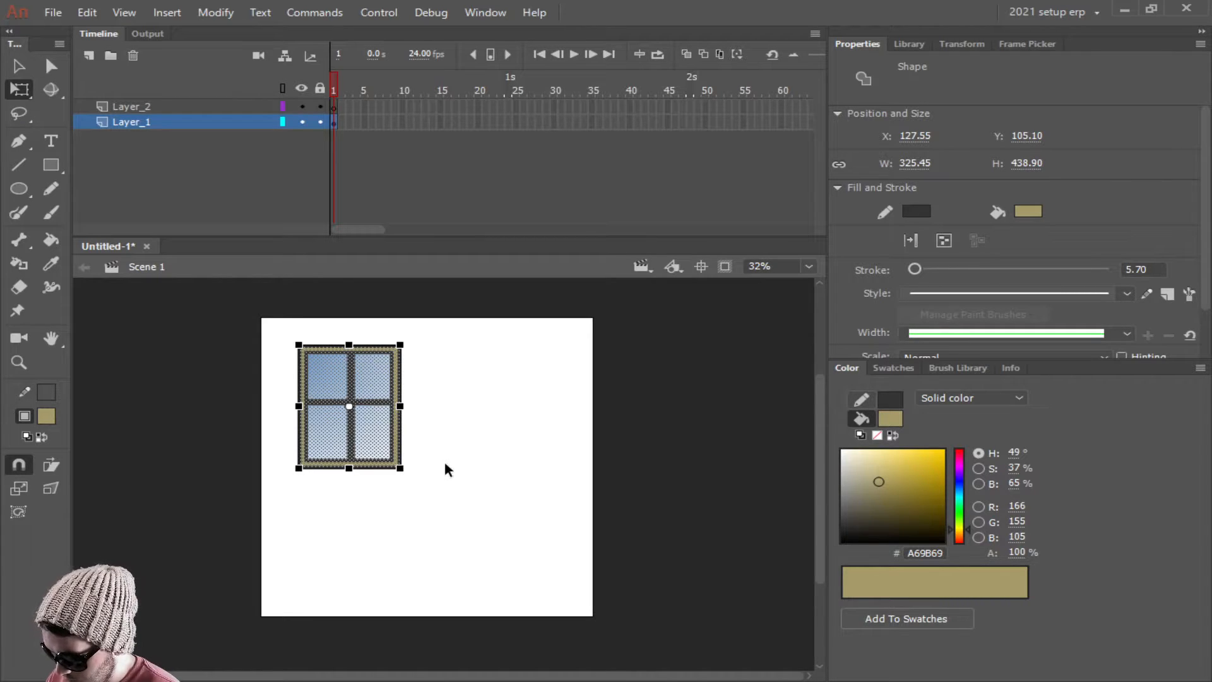
Step: Duplicate the window and place the copy beside the original, level with it on the right half of the stage
key("ctrl+c")
key("ctrl+v")
left_click_drag(429, 454, 472, 381)
Step: Duplicate both windows together and align the copies directly below the originals at X 127.55, Y 597.45
left_click_drag(251, 332, 687, 517)
key("ctrl+c")
key("ctrl+v")
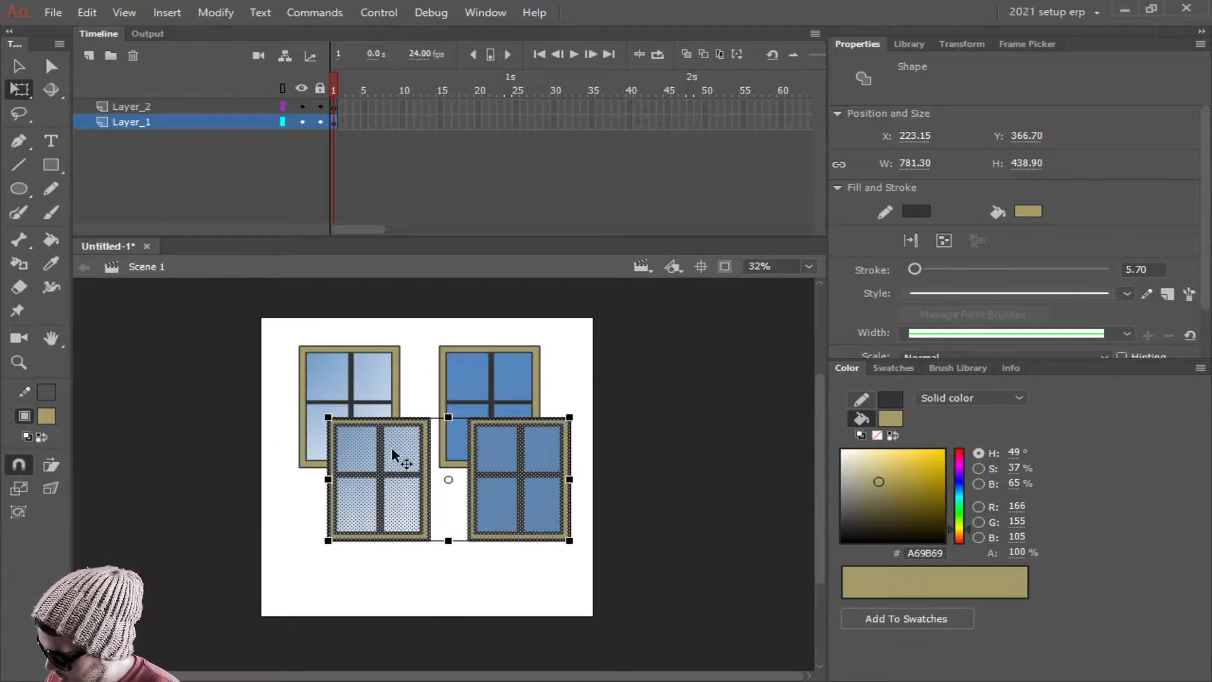
left_click_drag(392, 454, 356, 519)
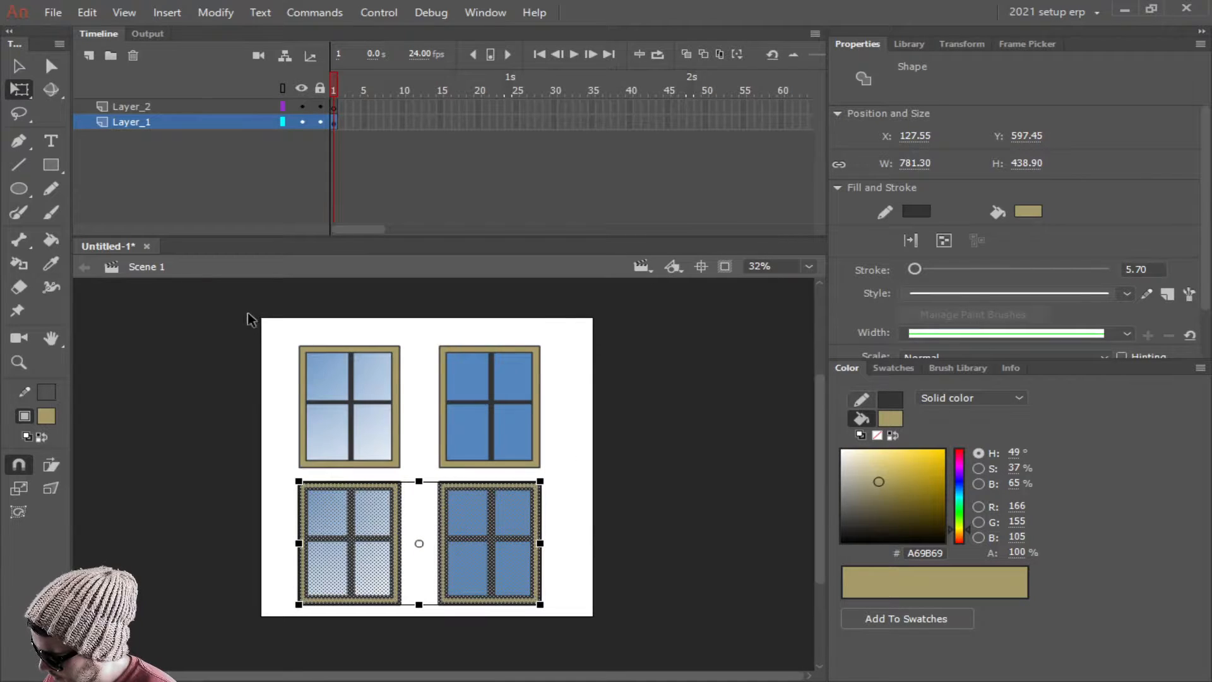
Step: Select all four windows and move them together to X 146.00, Y 68.20 on the stage
left_click_drag(251, 319, 617, 628)
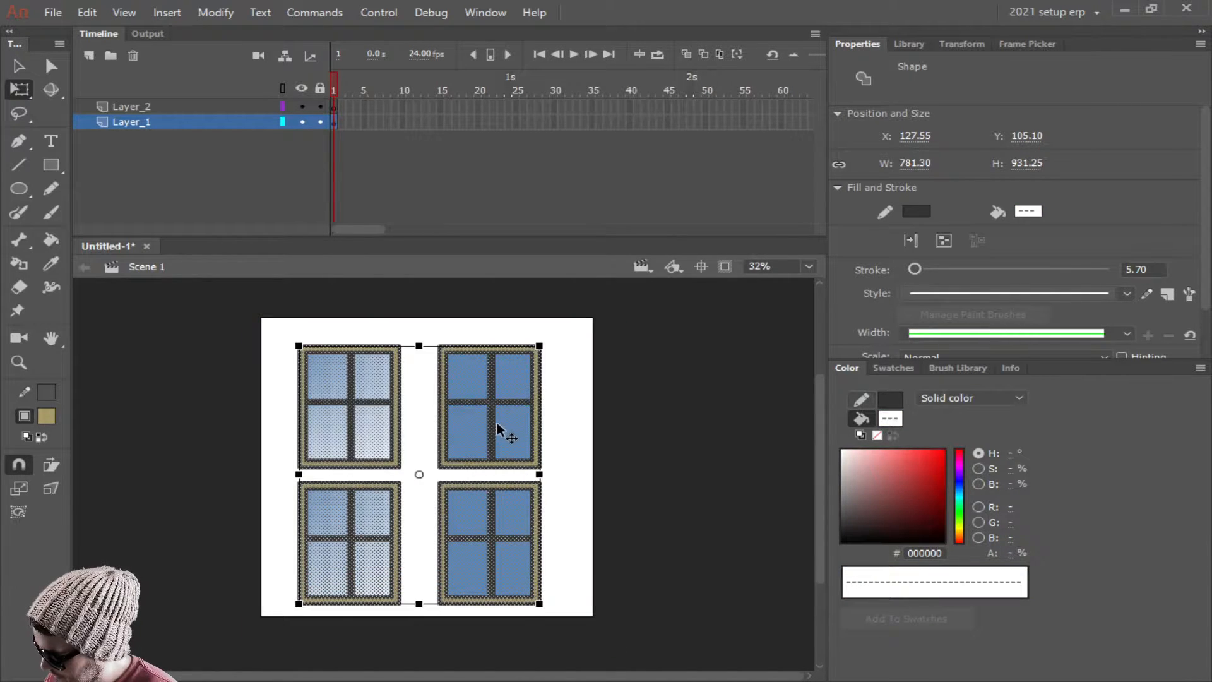
left_click_drag(498, 429, 502, 415)
left_click(631, 415)
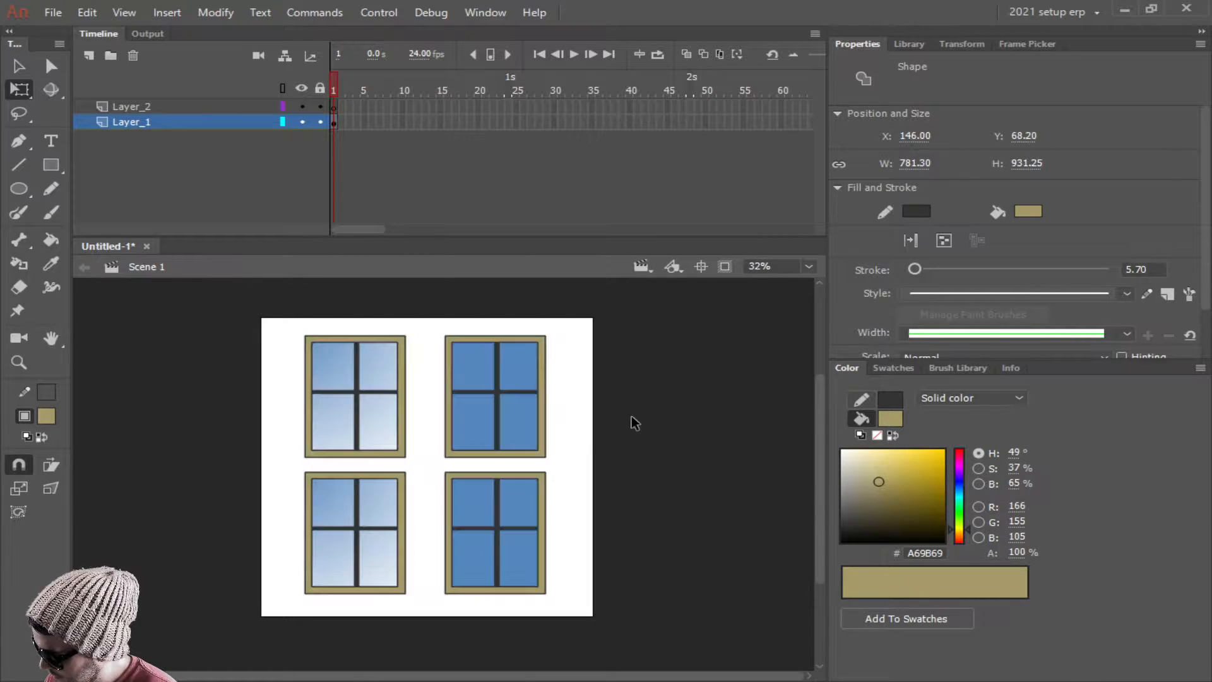
Step: Widen the gap between the window columns by moving the right pair to X 629.50 and the left pair slightly left
left_click_drag(428, 314, 562, 601)
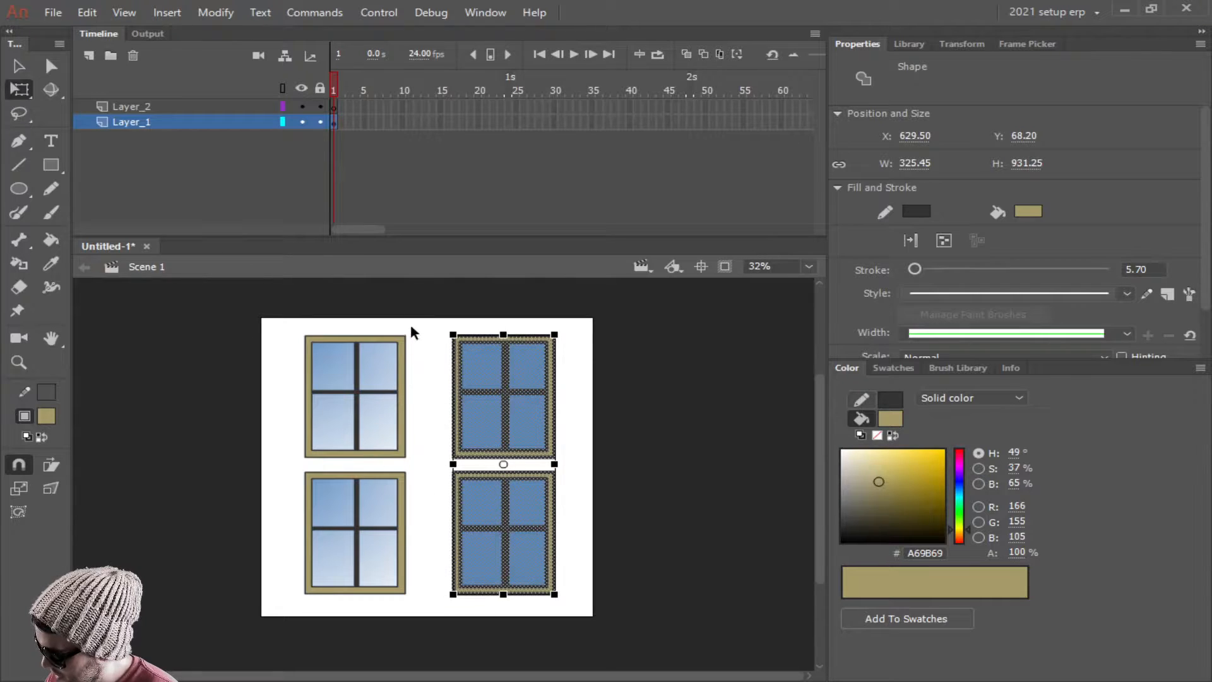
left_click_drag(412, 321, 288, 640)
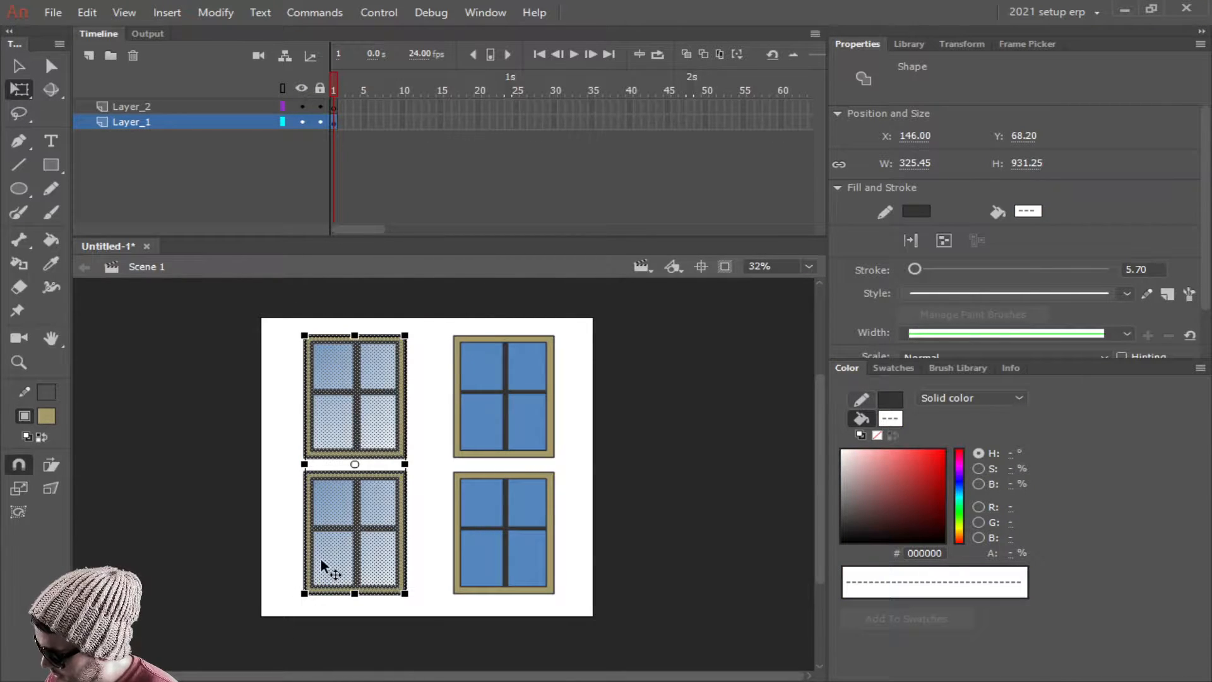
left_click_drag(326, 566, 319, 565)
left_click(627, 494)
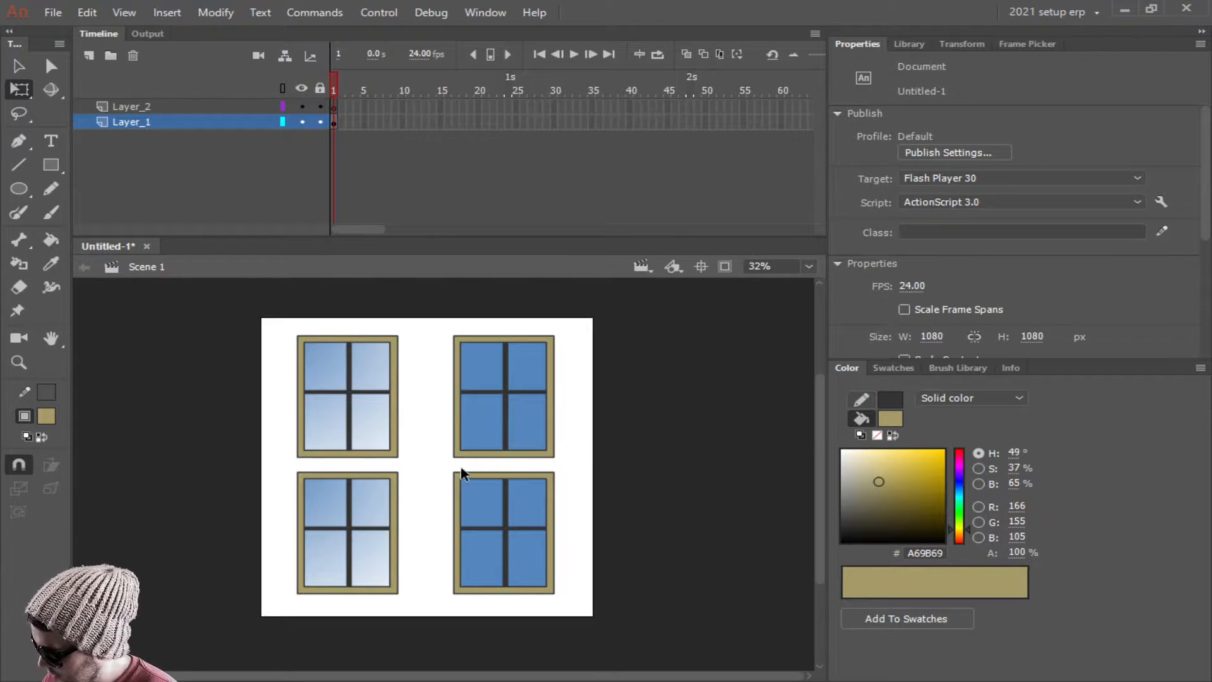
Step: Try to reapply the radial gradient to the lower-left pane of the upper-right window
scroll(462, 473, "up", 1, "ctrl")
left_click(482, 404)
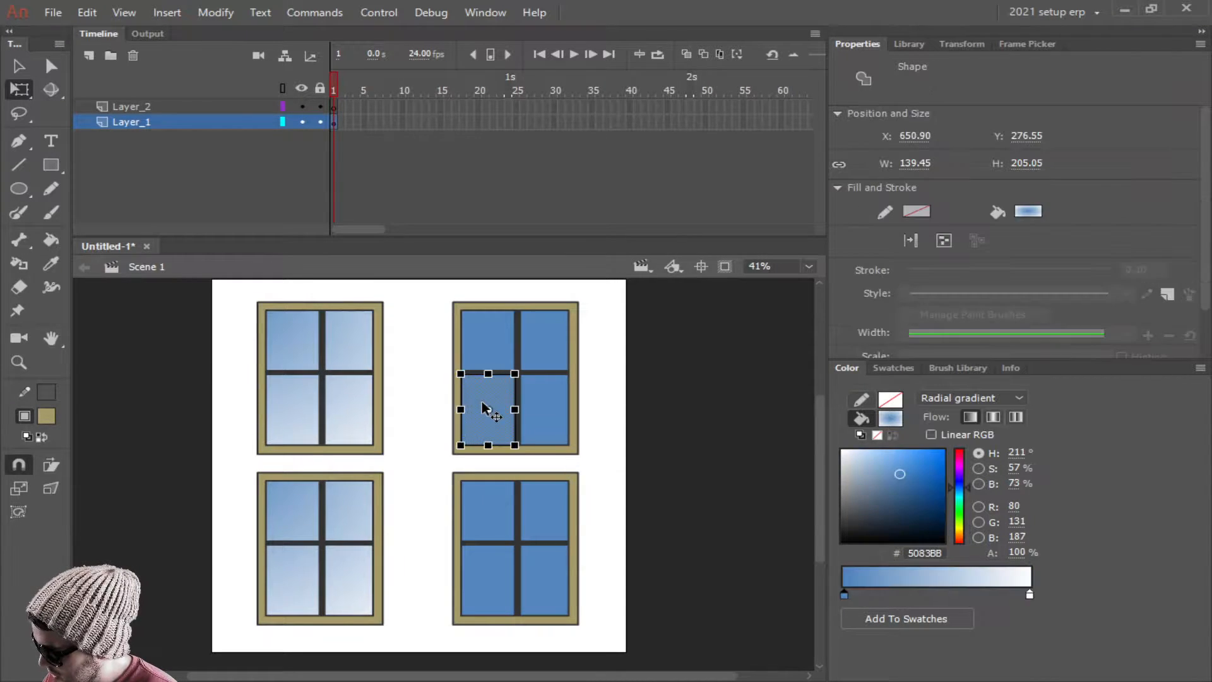
left_click(960, 396)
left_click(976, 470)
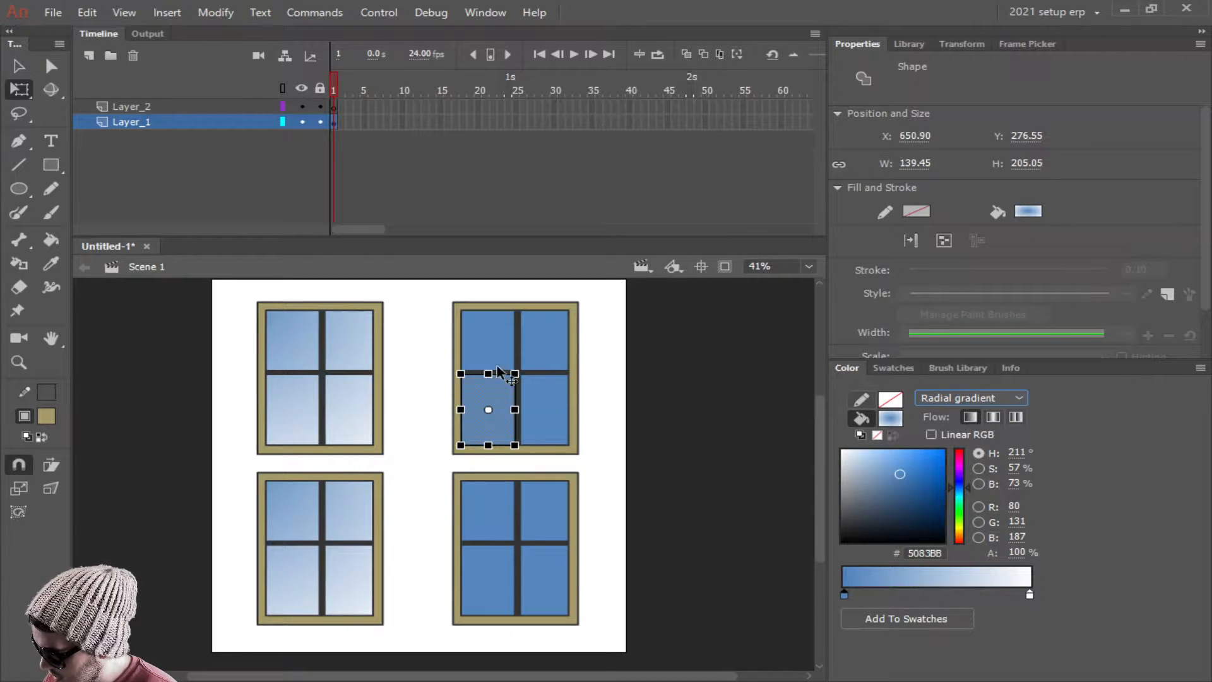
left_click(653, 406)
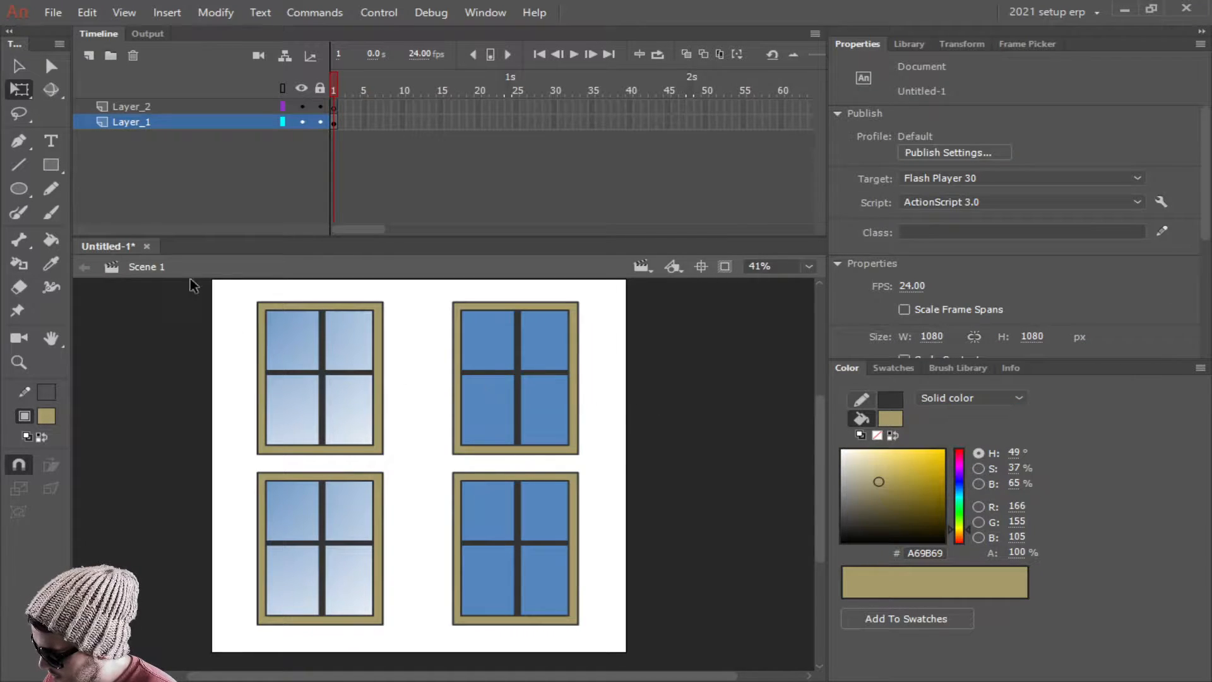
Step: Fill the upper-left pane of the upper-right window with the blue-to-white radial gradient, with fill locking turned off
left_click(46, 240)
left_click(502, 342)
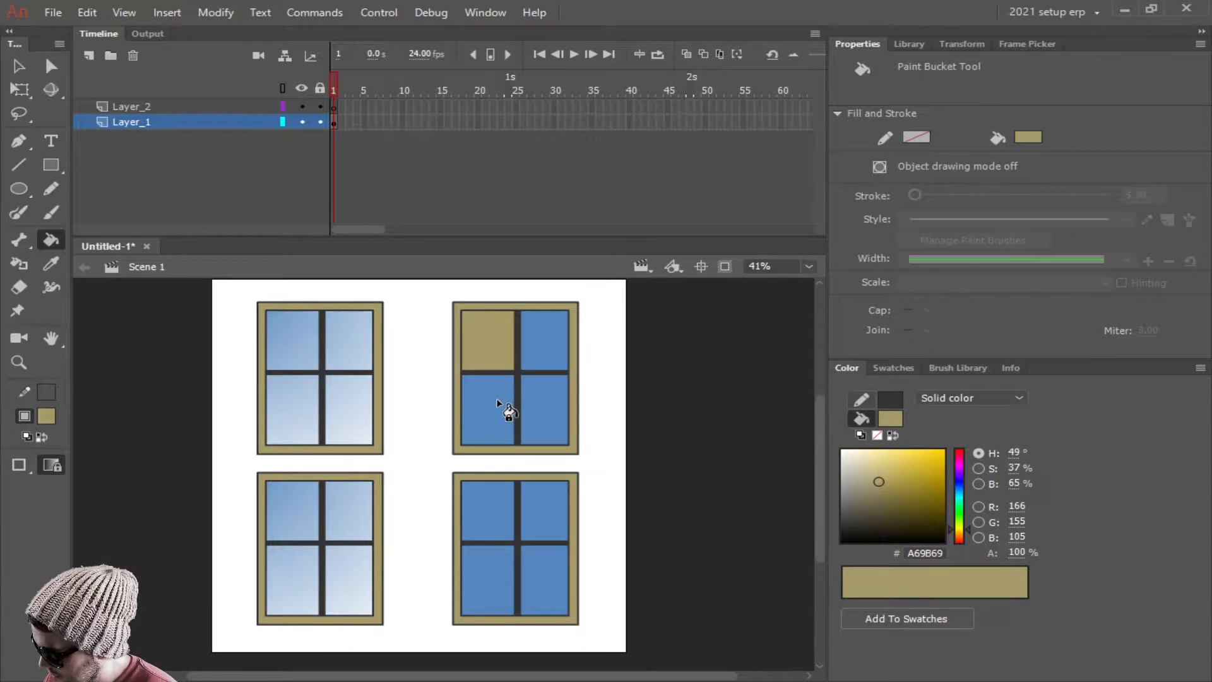
left_click(942, 399)
left_click(939, 468)
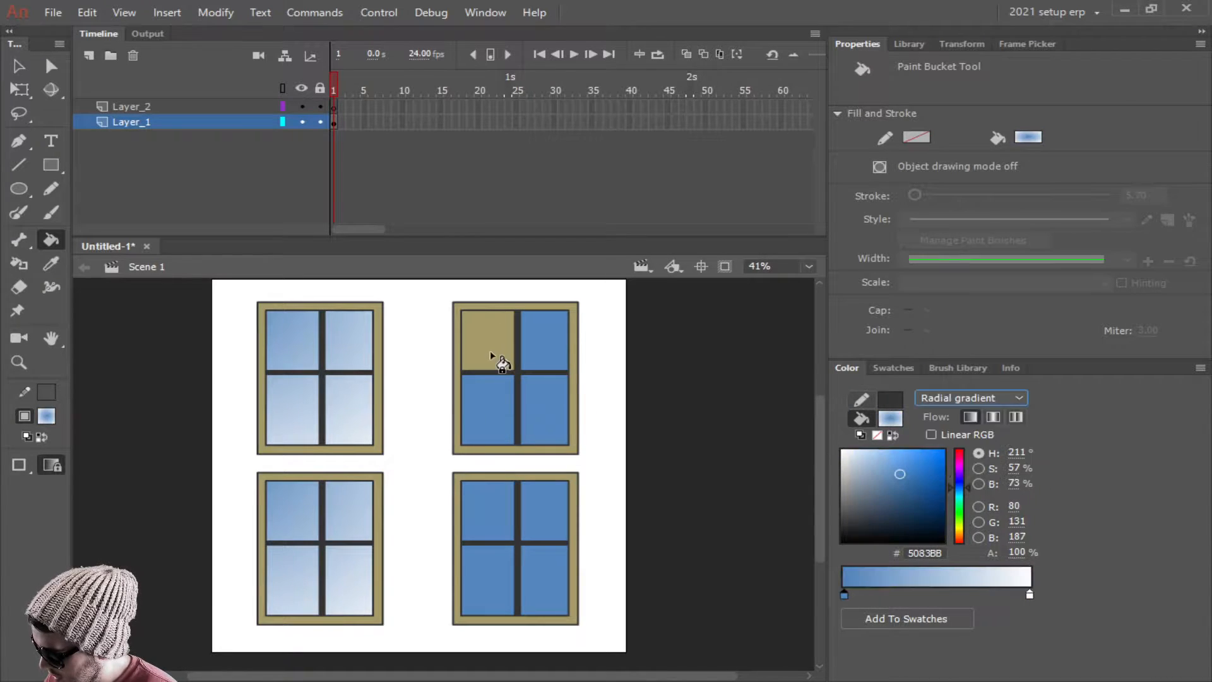
left_click(492, 355)
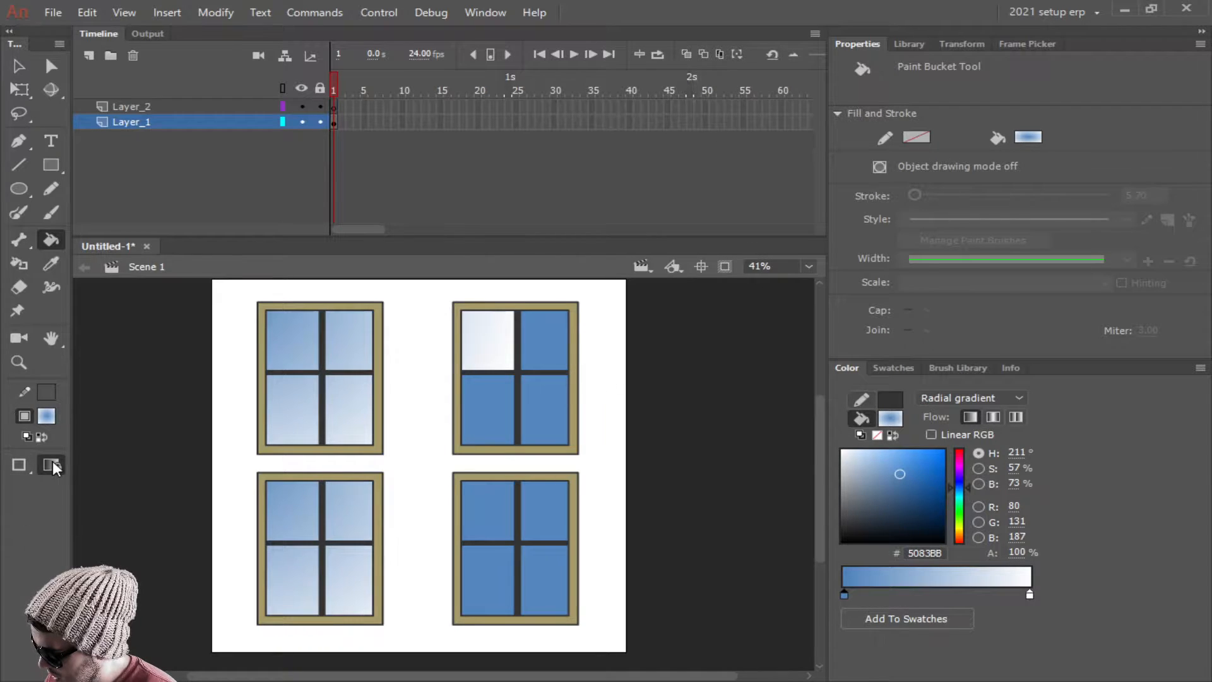
left_click(490, 330)
left_click(483, 326)
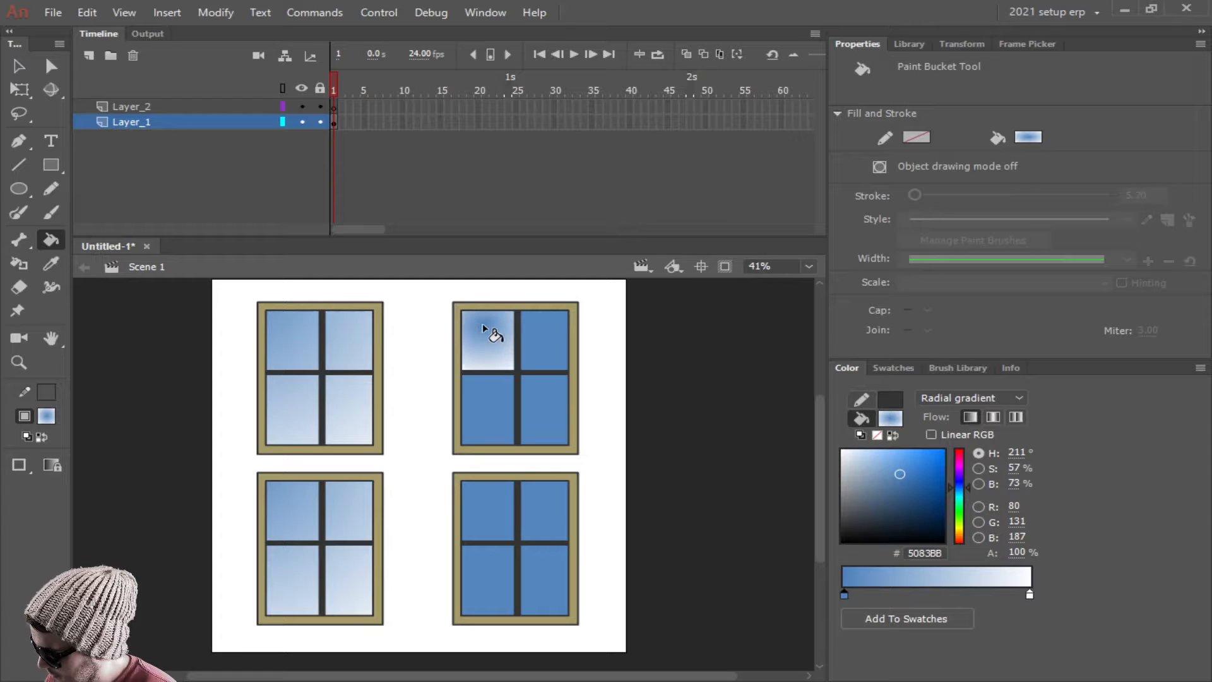
Step: Move the gradient's blue stop to about 40%, recolour the white stop to 5662DB, and refill the upper-left pane of the upper-right window
left_click_drag(845, 593, 920, 594)
left_click(1030, 593)
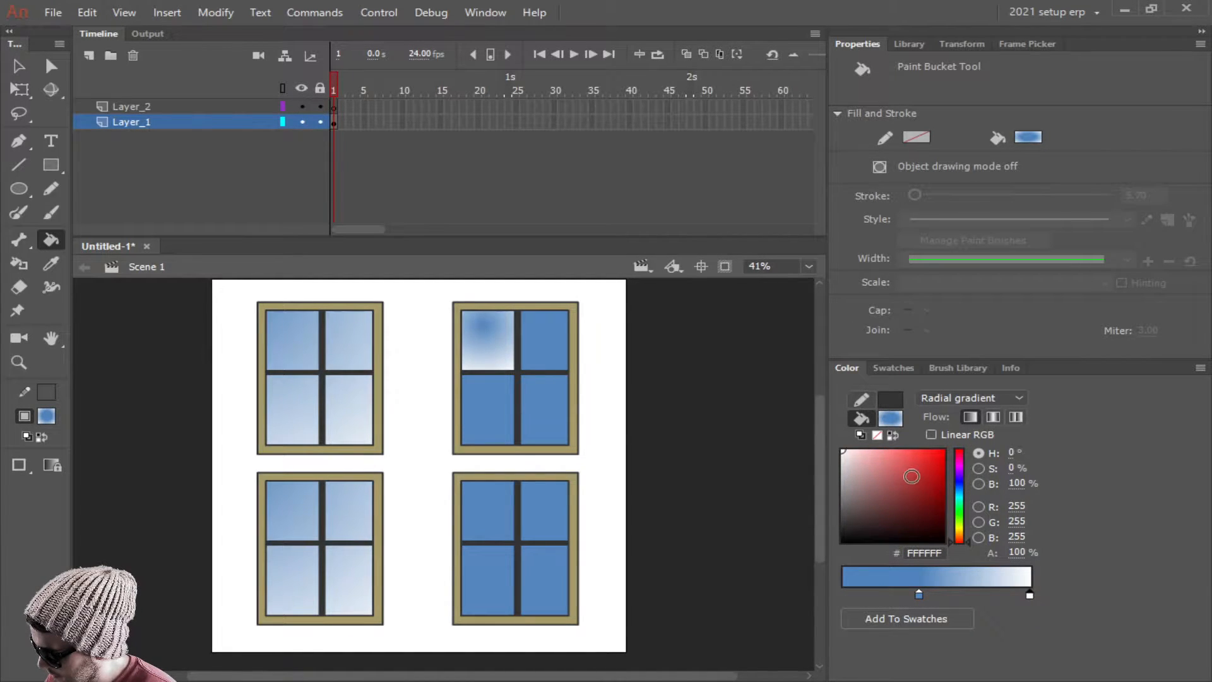
left_click(903, 462)
left_click_drag(957, 493, 958, 482)
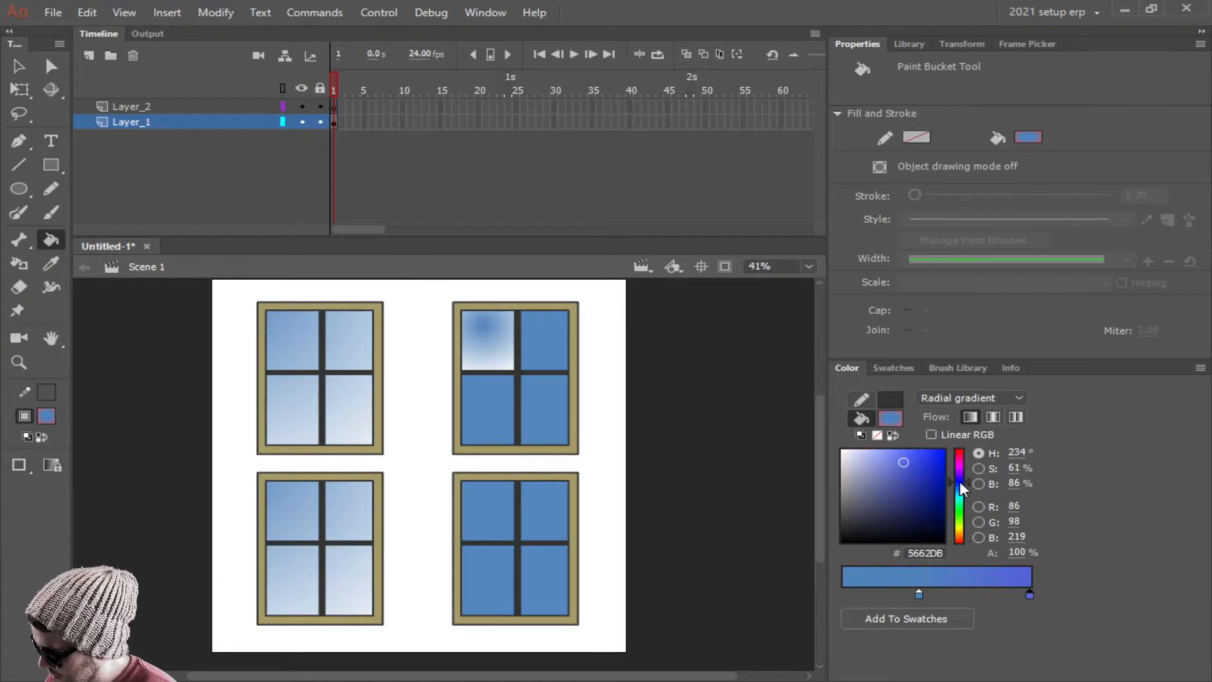
left_click(490, 342)
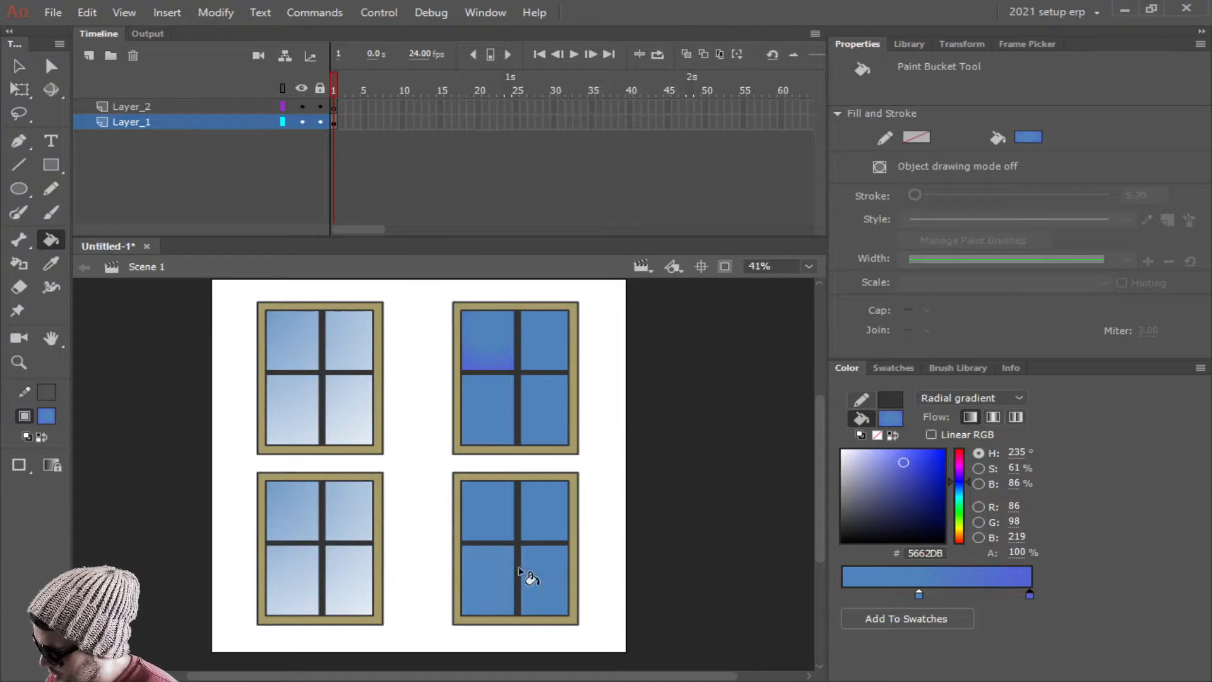
Step: Fill all four panes of the lower-left window with the blue-to-violet radial gradient
left_click(359, 573)
left_click(305, 564)
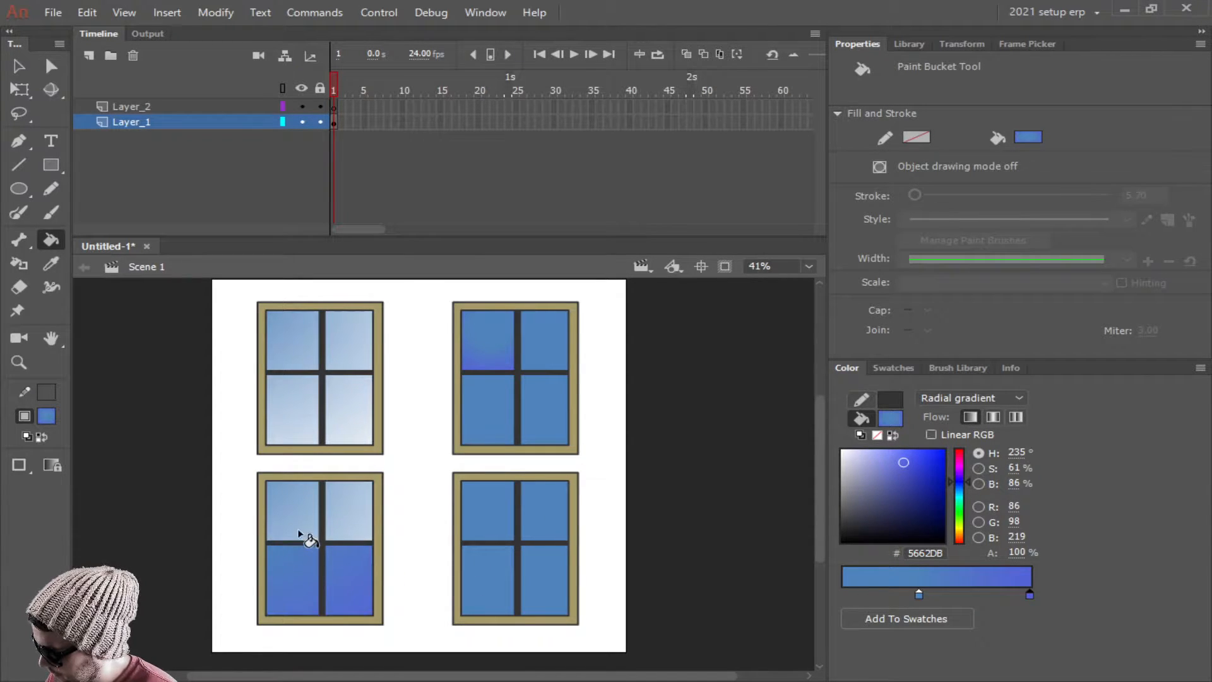
left_click(304, 505)
left_click(341, 507)
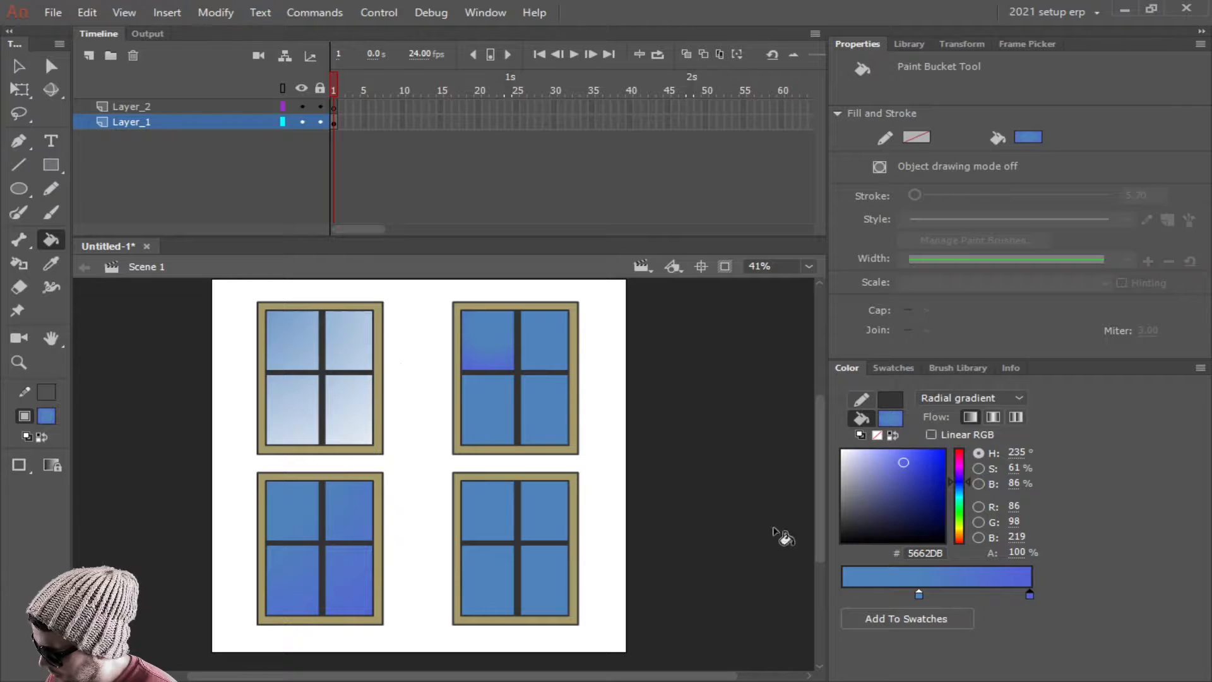
Step: Lighten the gradient's blue stop to 6694C6 and fill all four panes of the upper-left window with it
left_click(919, 594)
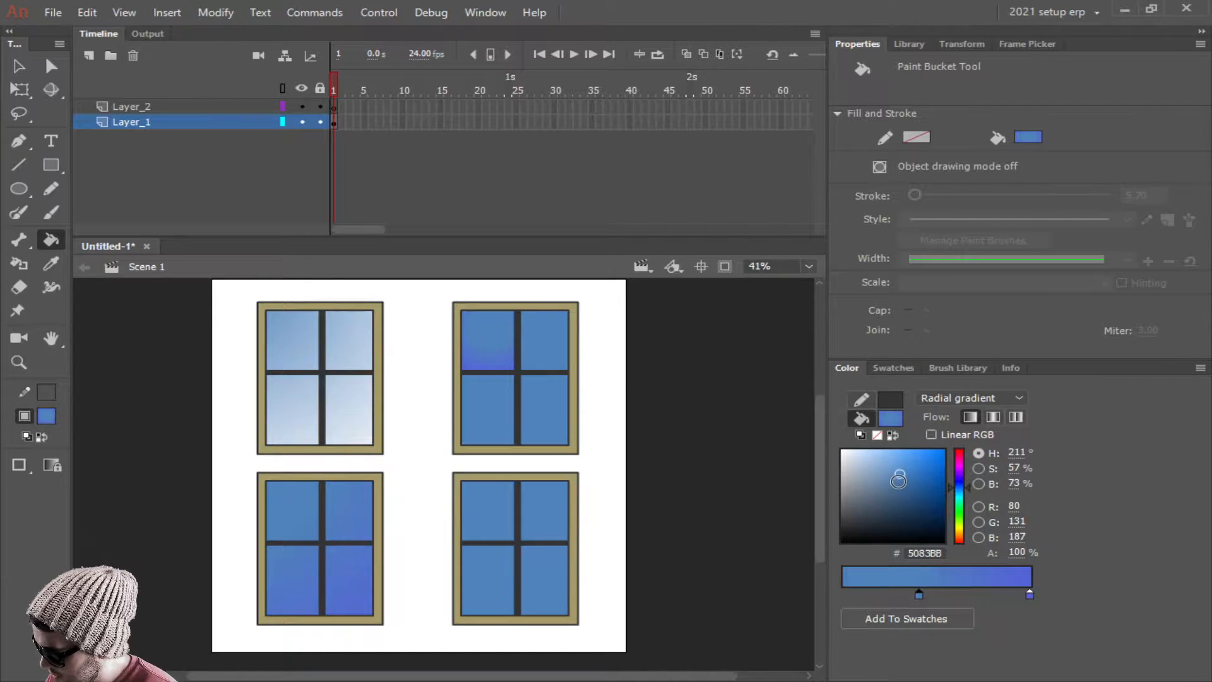
left_click(283, 328)
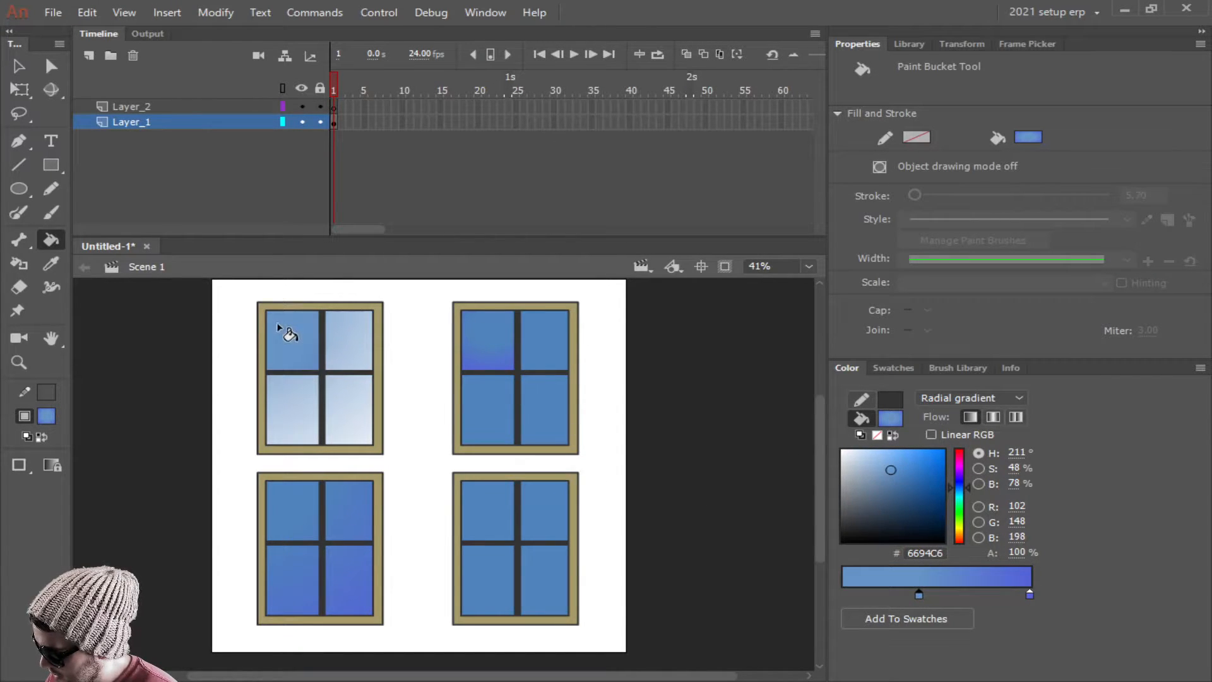
left_click(344, 325)
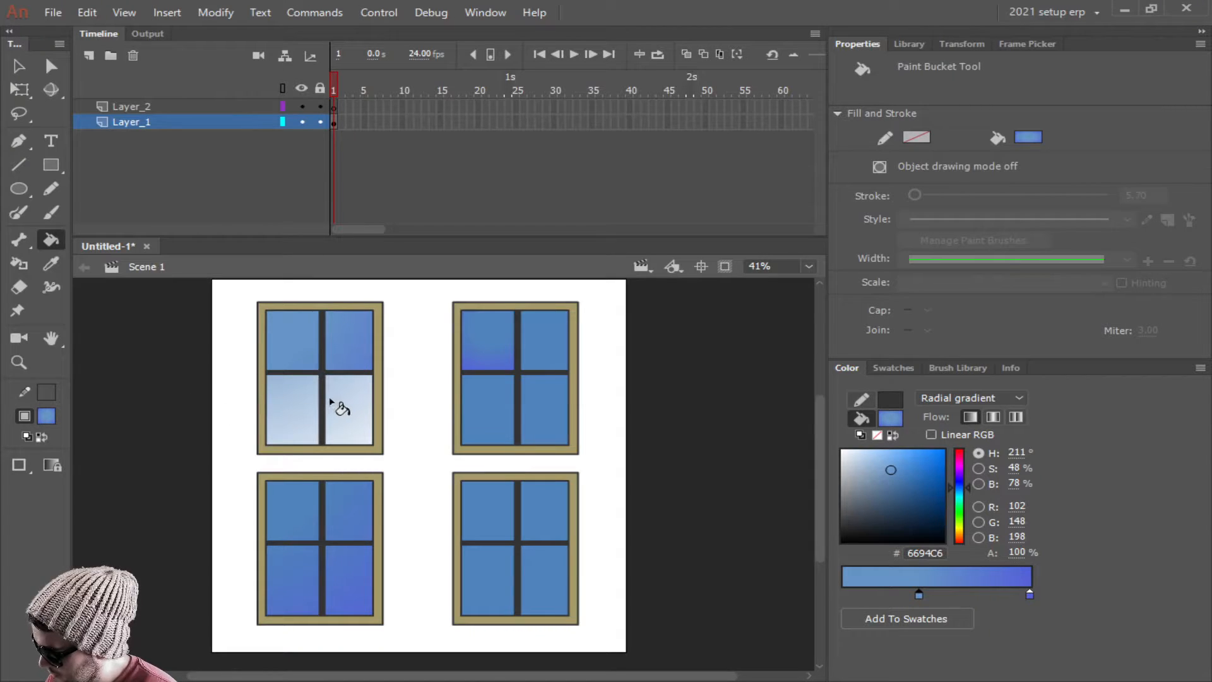
left_click(302, 403)
left_click(363, 399)
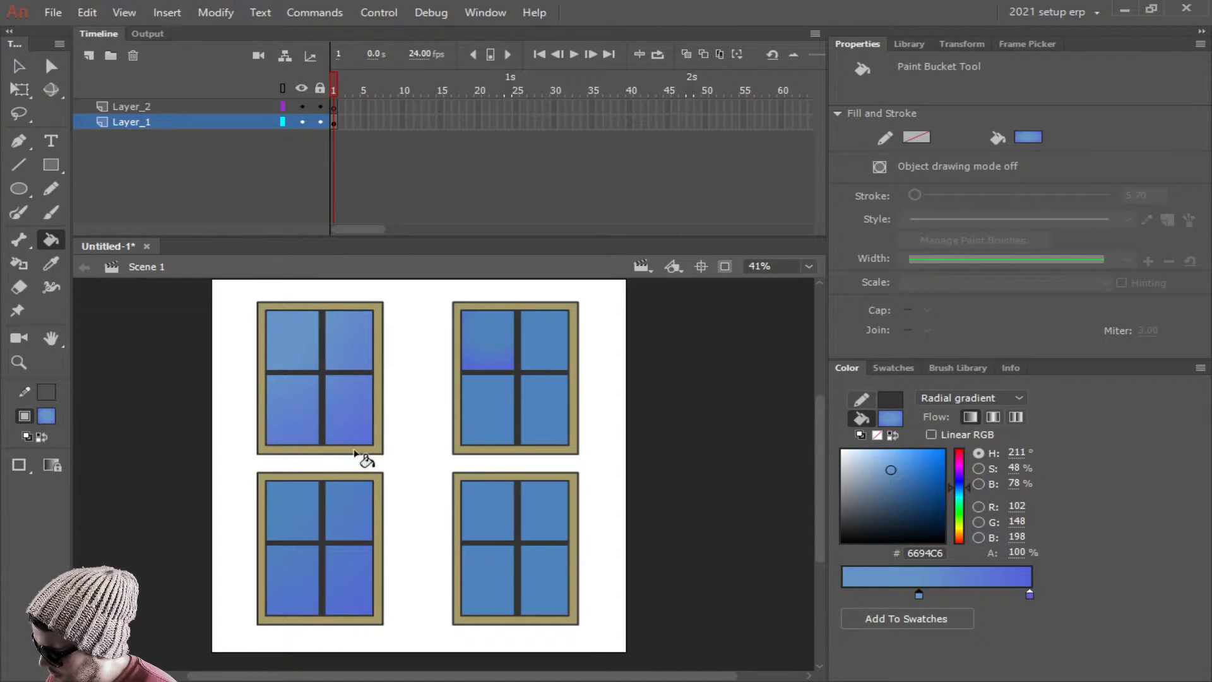
Step: Apply the lighter blue gradient to the panes of both lower windows
left_click(365, 519)
left_click(284, 513)
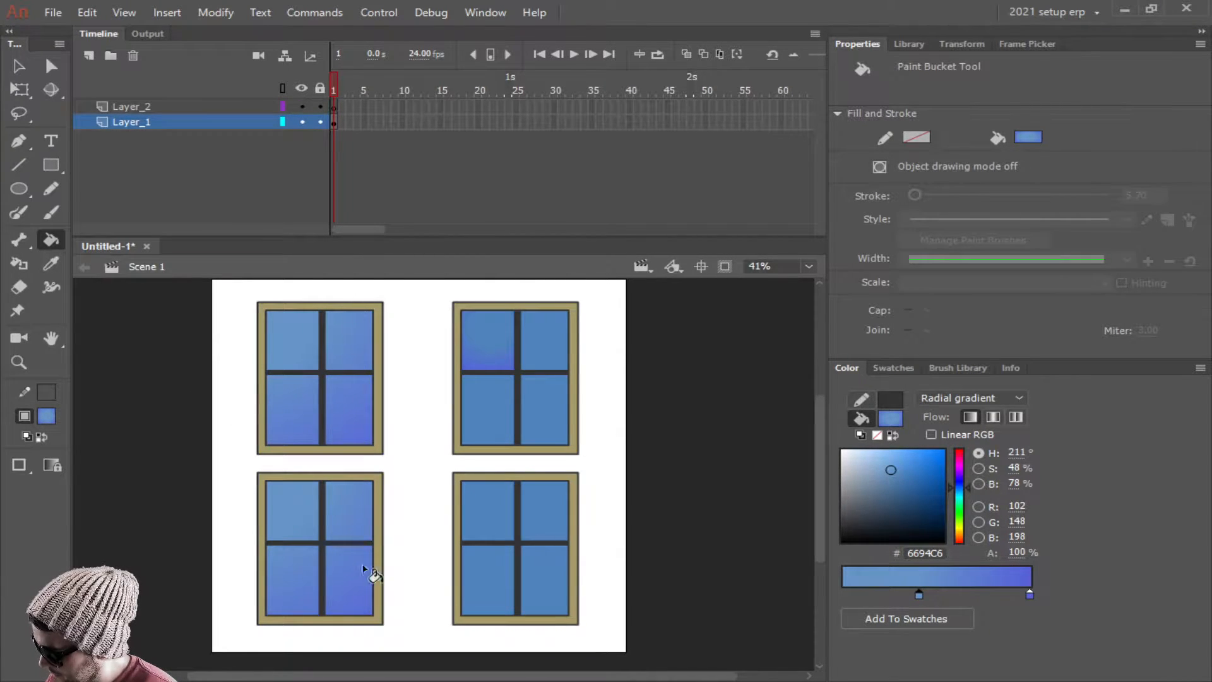
left_click(485, 572)
left_click(551, 577)
left_click(561, 507)
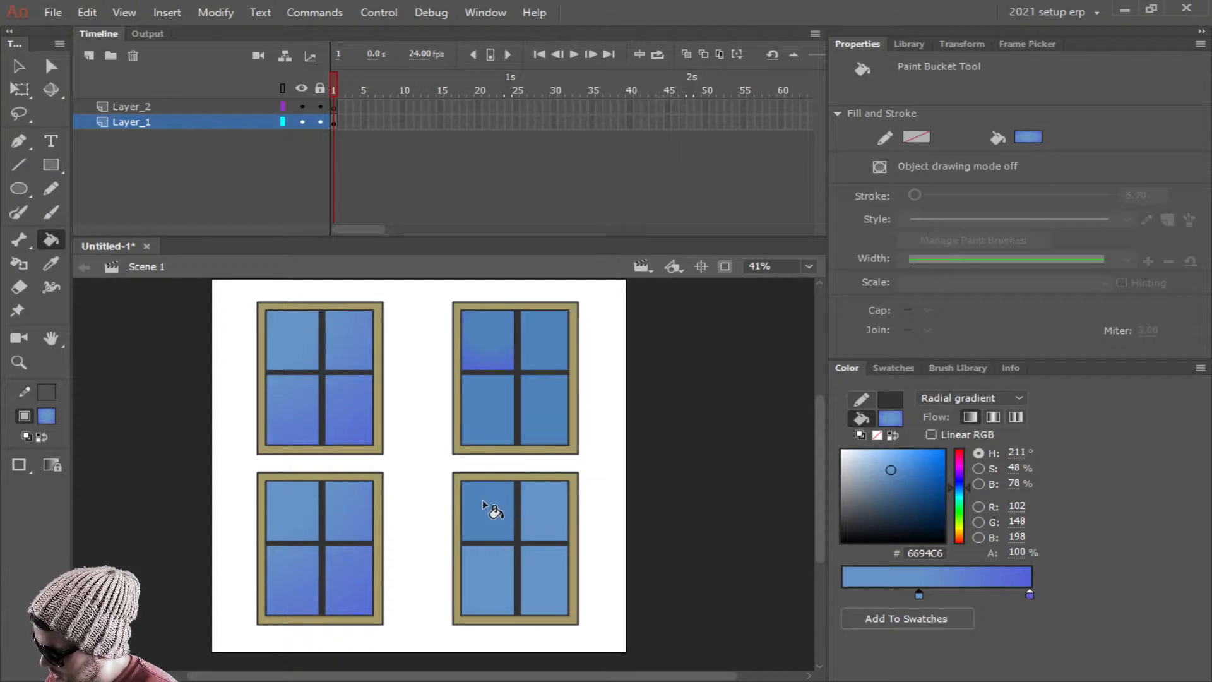
left_click(490, 507)
Step: Apply the lighter blue gradient to all four panes of the upper-right window
left_click(491, 399)
left_click(544, 388)
left_click(552, 354)
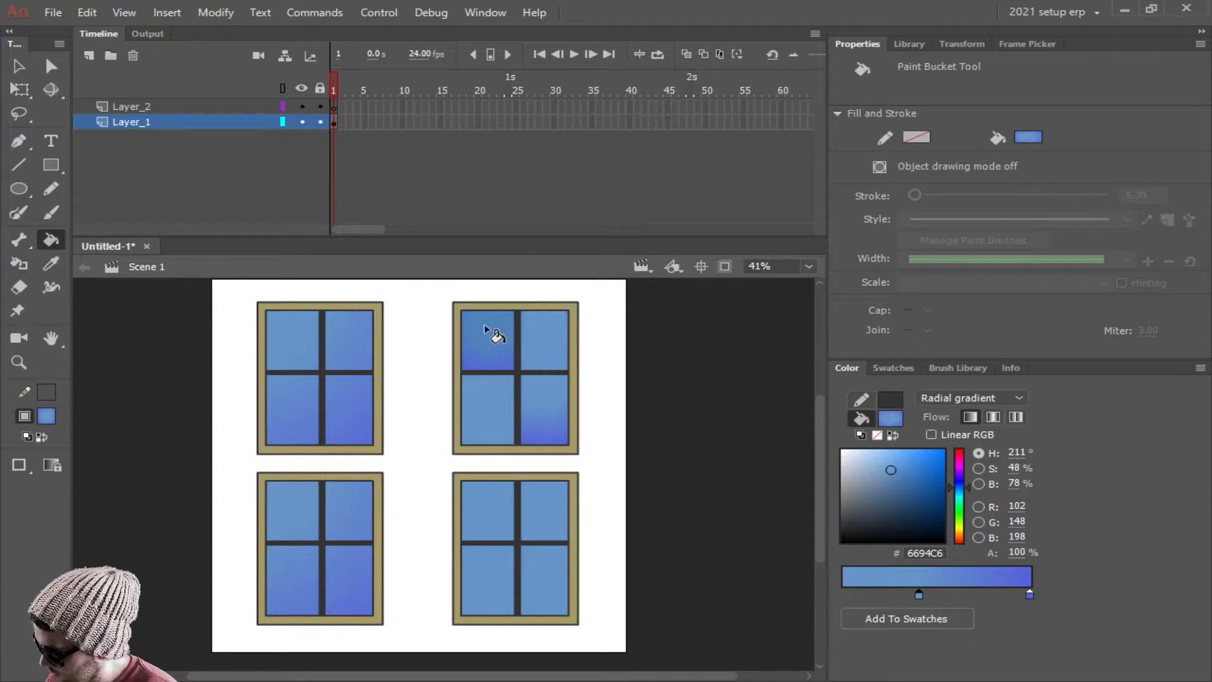
left_click(492, 336)
Step: Select Layer_2, start exporting the scene as an image, and set the export format to PNG-24
left_click(149, 107)
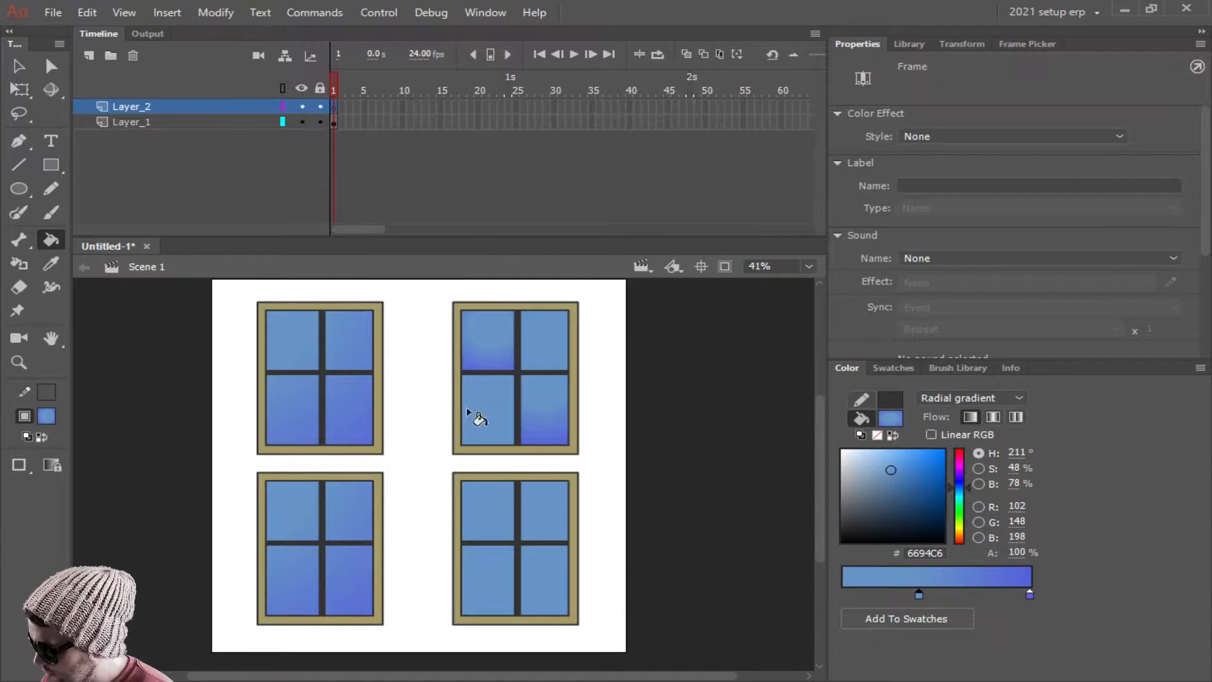
scroll(472, 477, "down", 1, "ctrl")
scroll(472, 475, "up", 2, "ctrl")
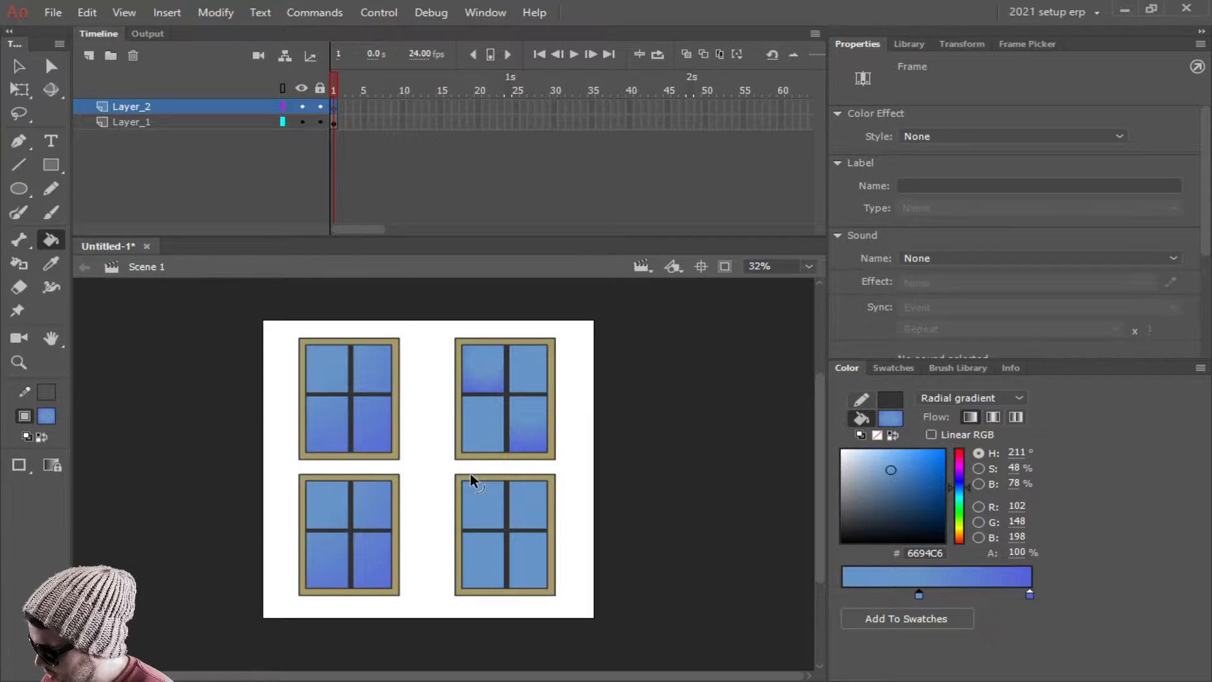
left_click(50, 13)
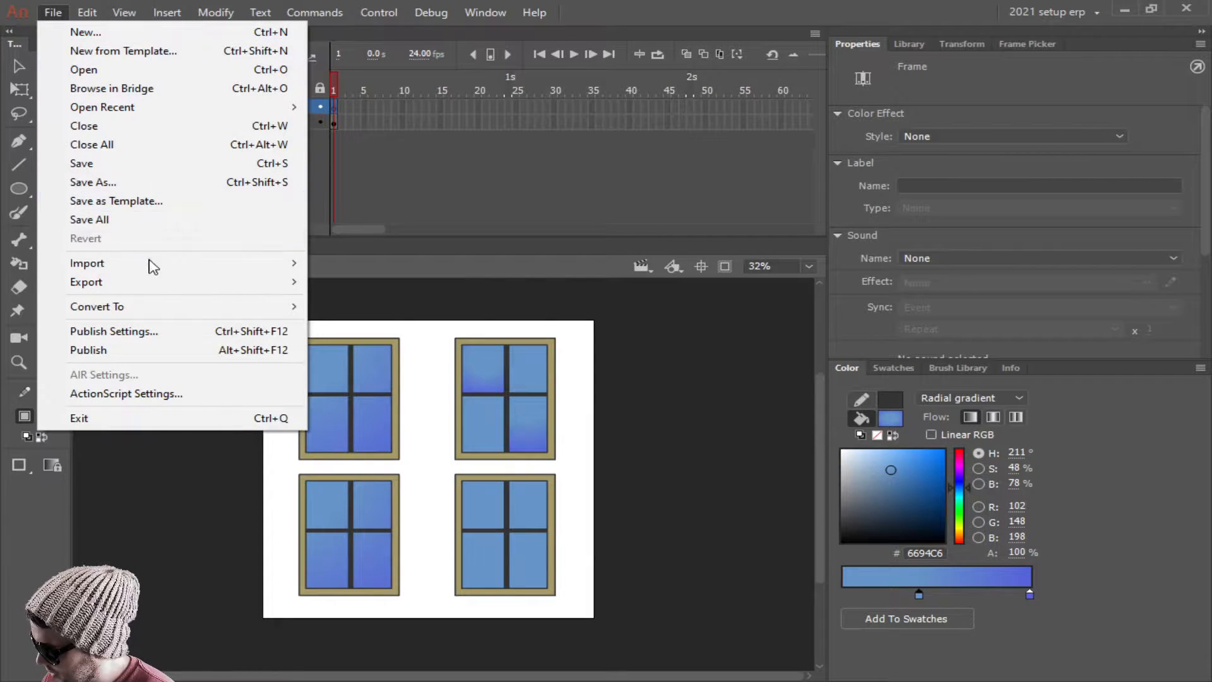
mouse_move(154, 282)
left_click(445, 287)
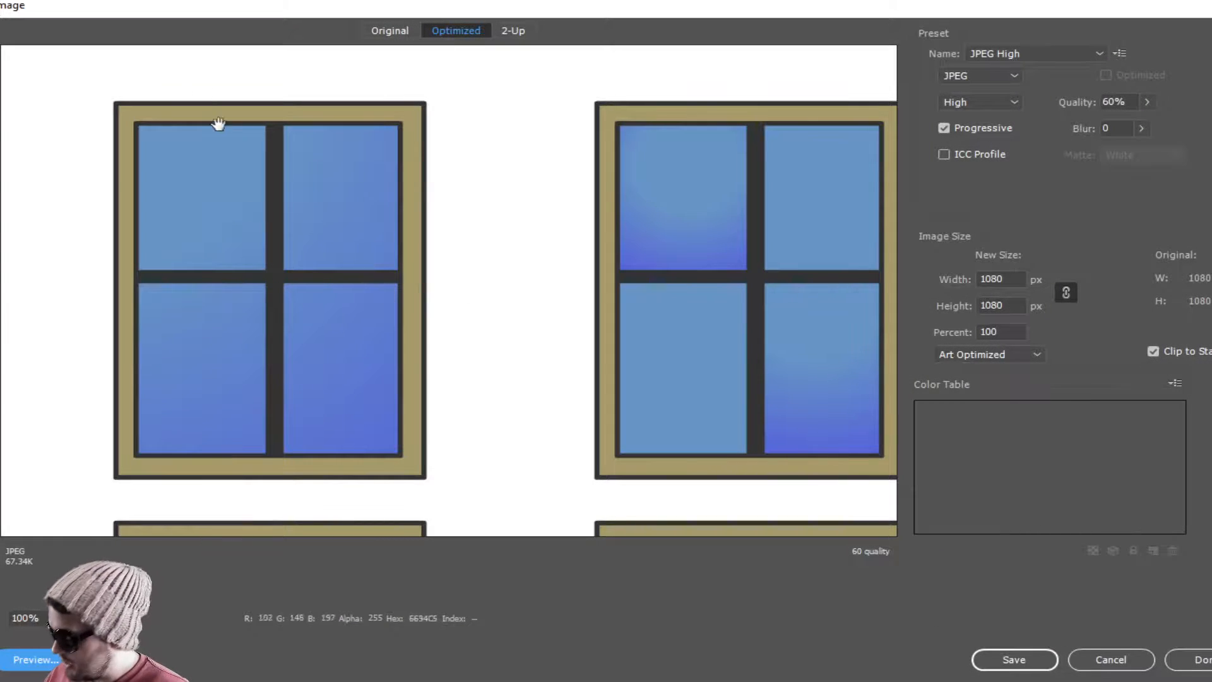
left_click(971, 75)
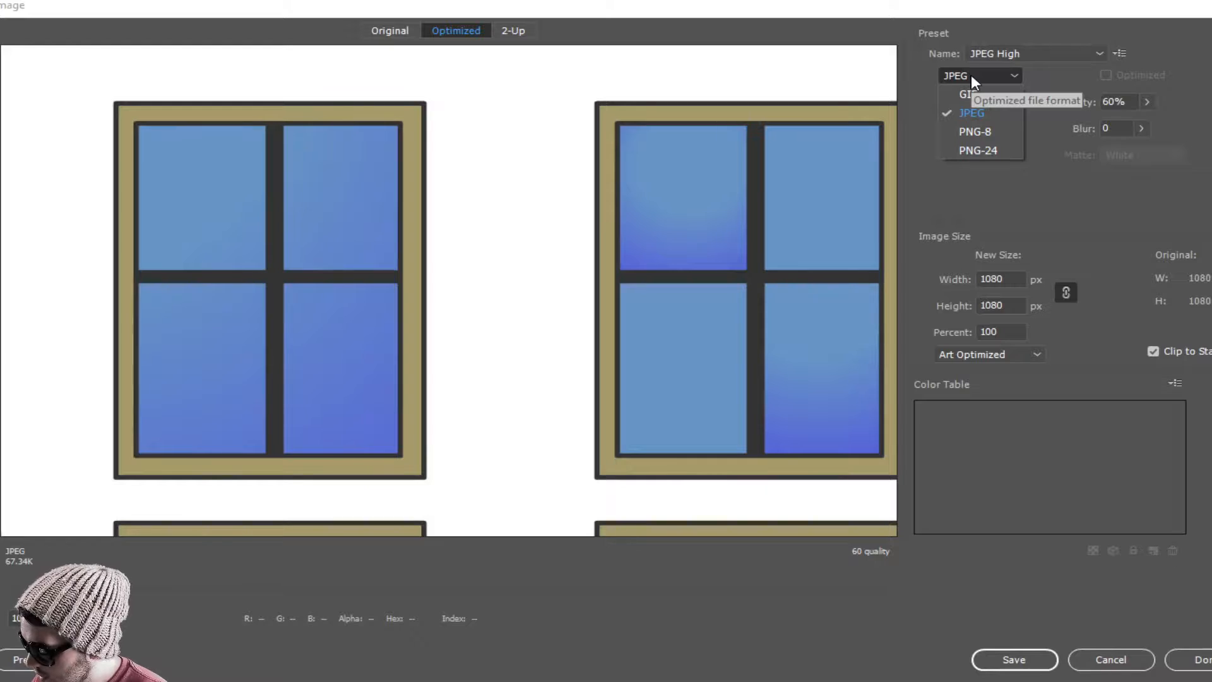
left_click(991, 147)
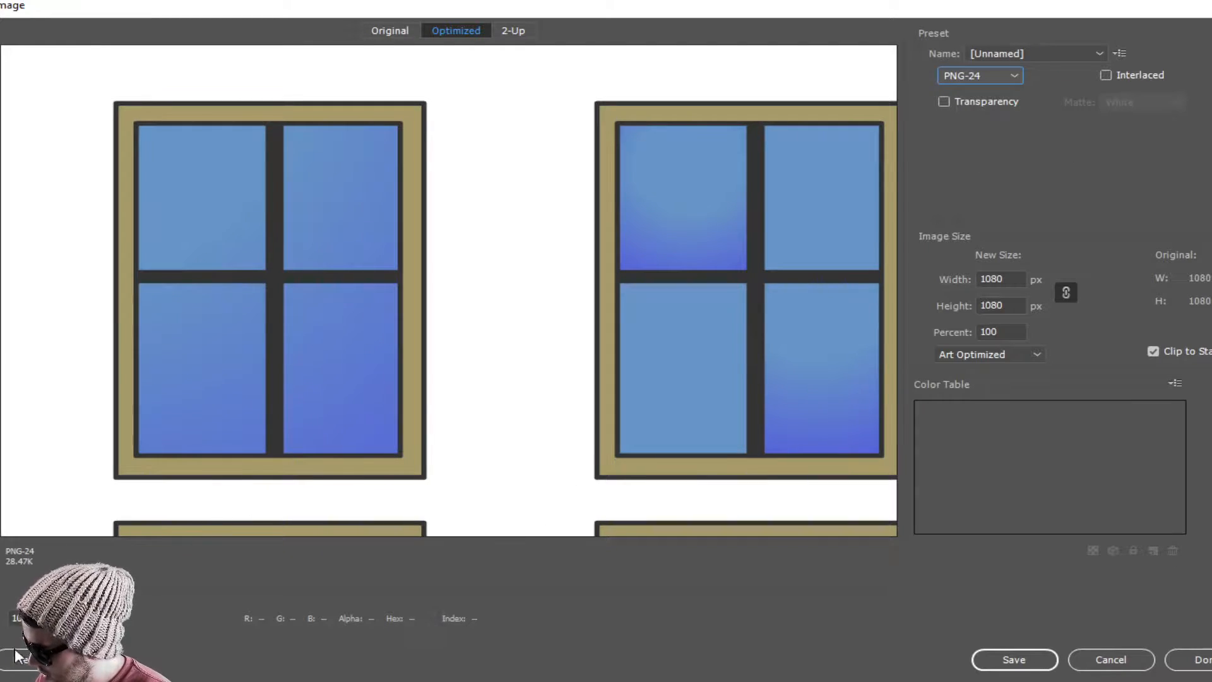
Step: Fit the whole artwork into the export preview to examine all four windows
left_click(16, 617)
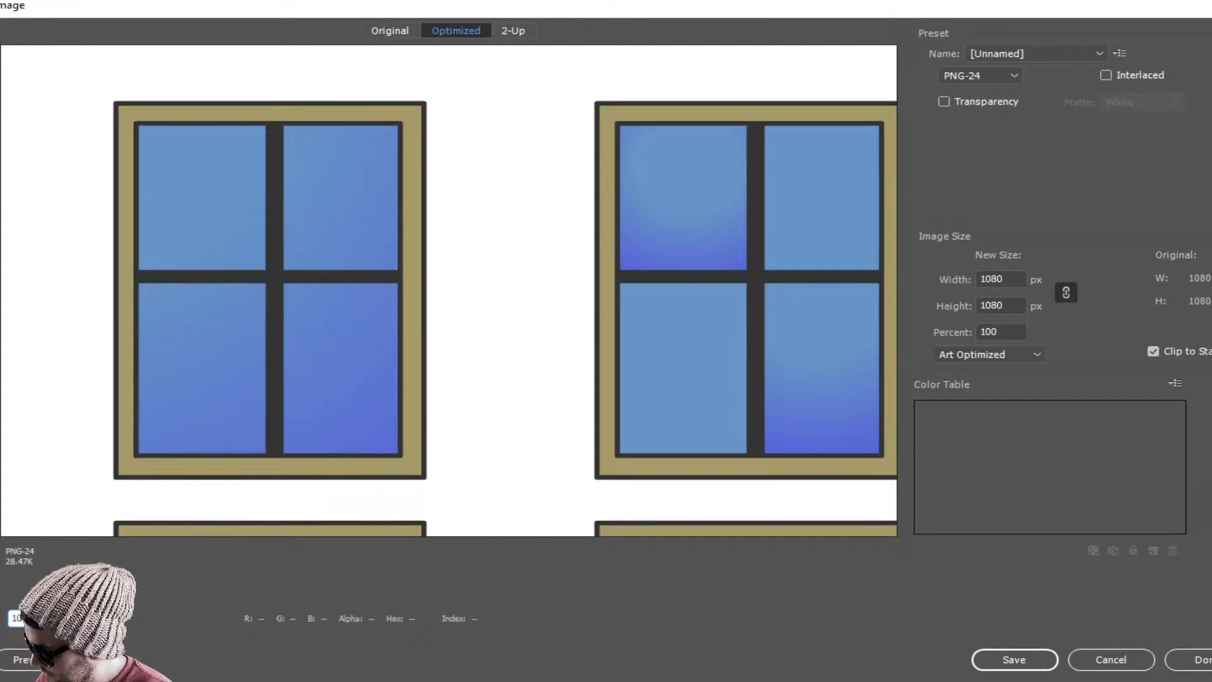
left_click(65, 618)
left_click(65, 618)
left_click(66, 618)
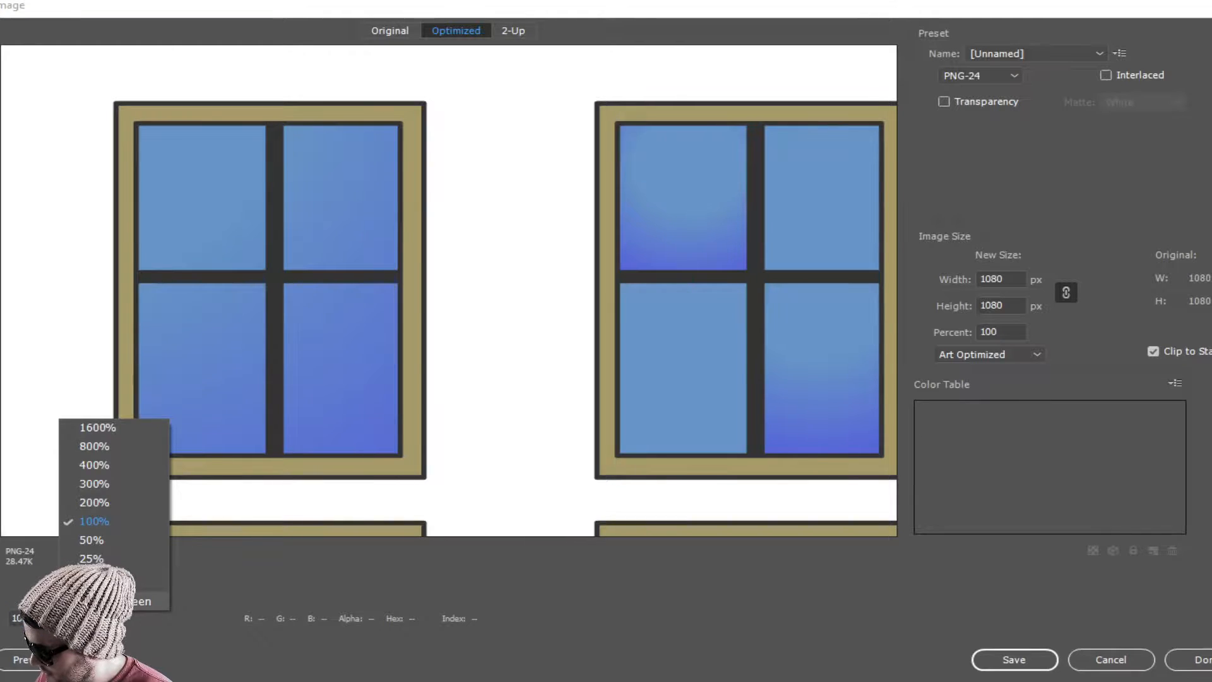
left_click(113, 601)
Step: Enable transparency for the PNG-24 export, backing out of the premature save
left_click(995, 659)
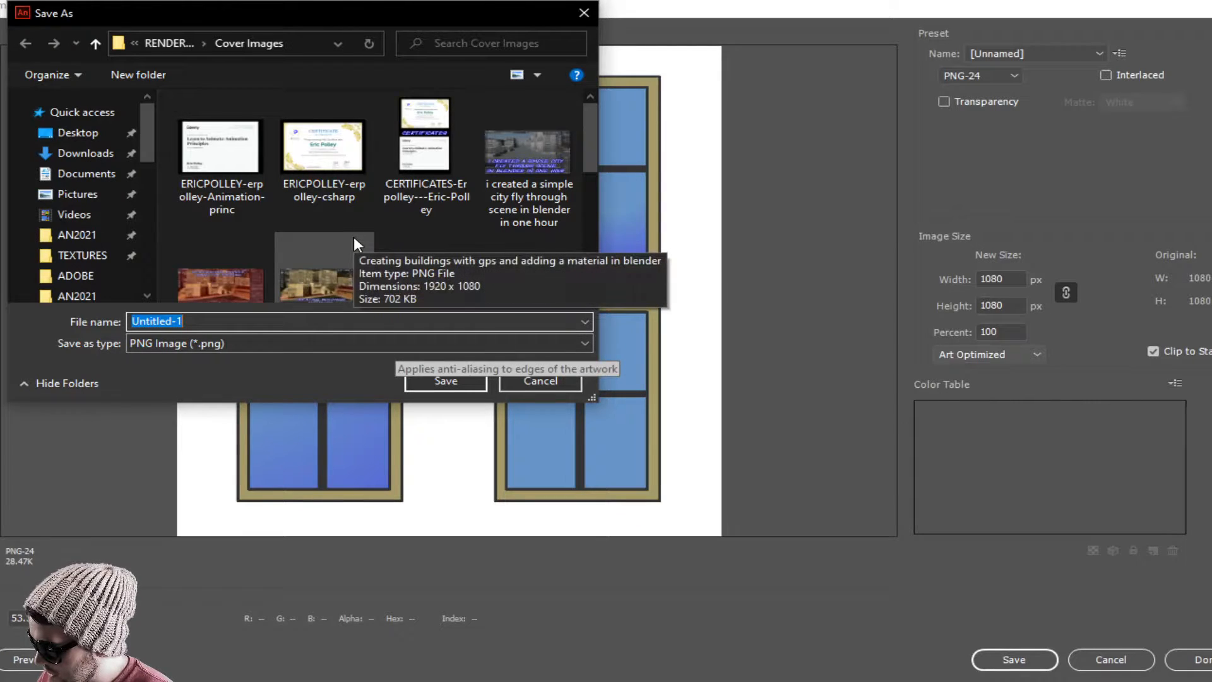
left_click(537, 381)
left_click(944, 102)
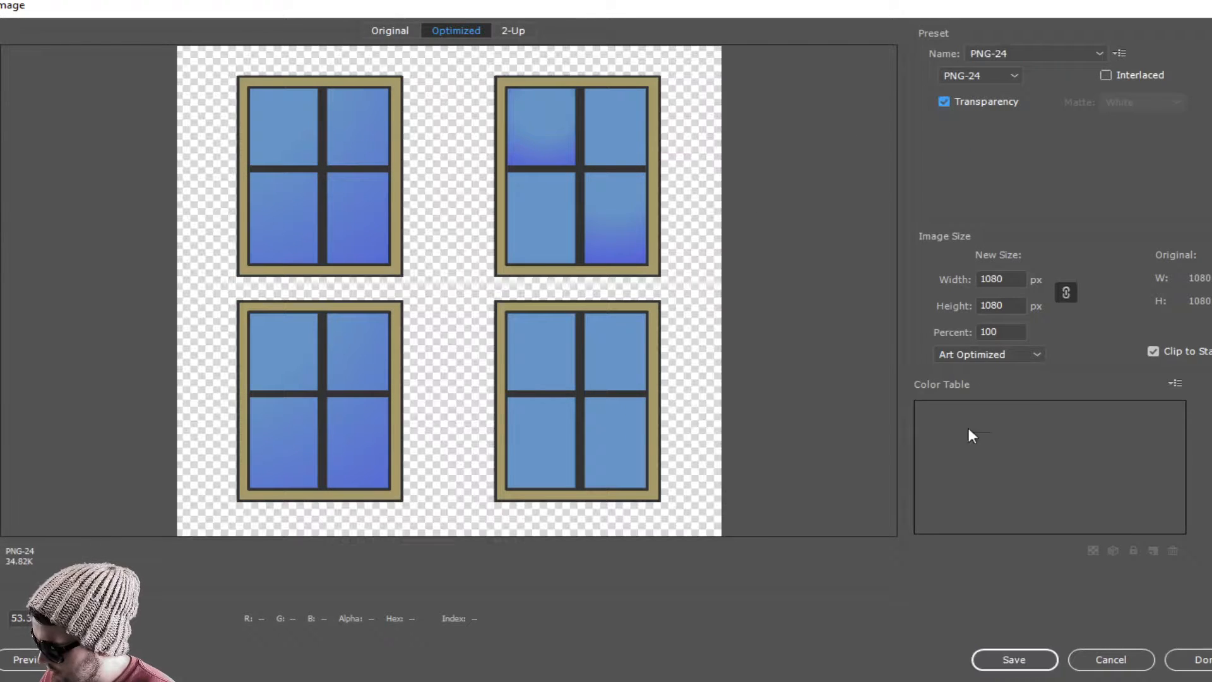
Step: Save the transparent PNG in the TEXTURES folder as "1 cartoon windows 01"
left_click(990, 656)
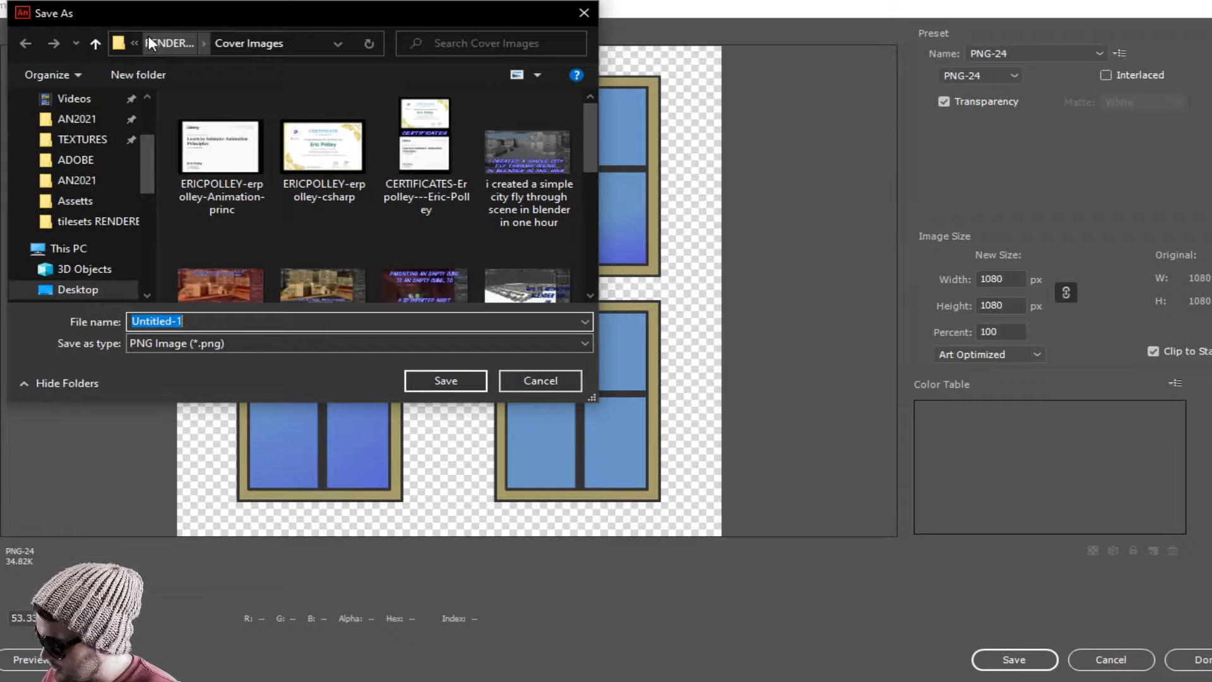
left_click(82, 139)
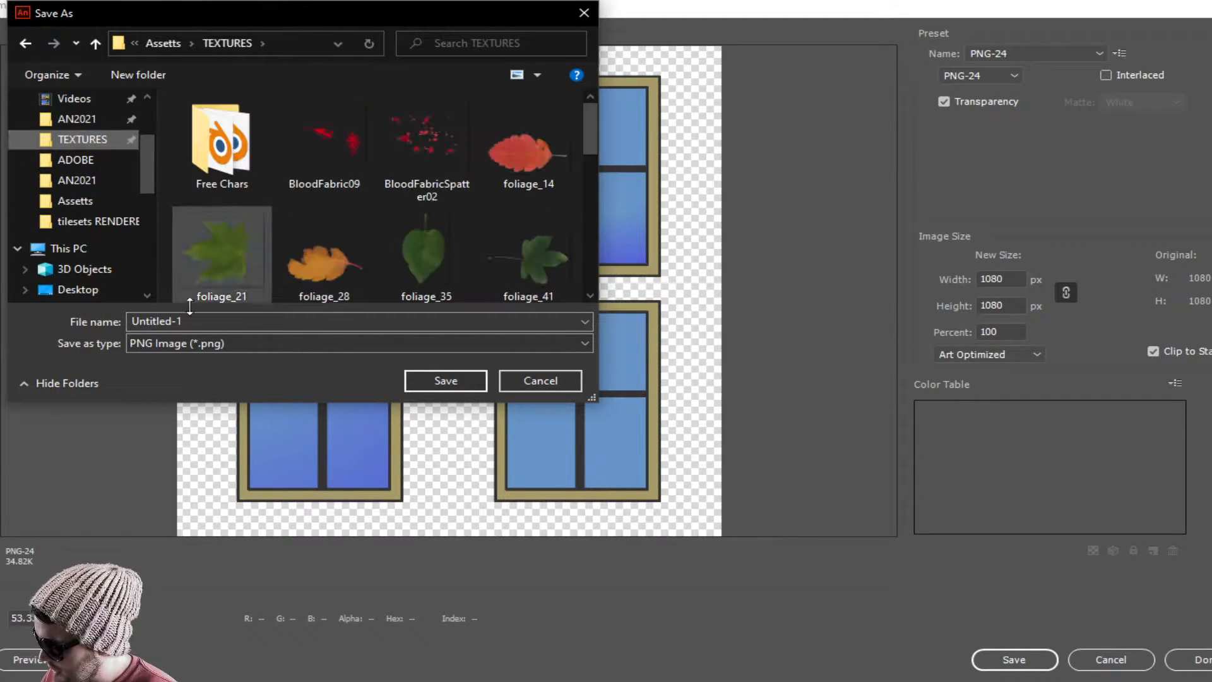
left_click(200, 323)
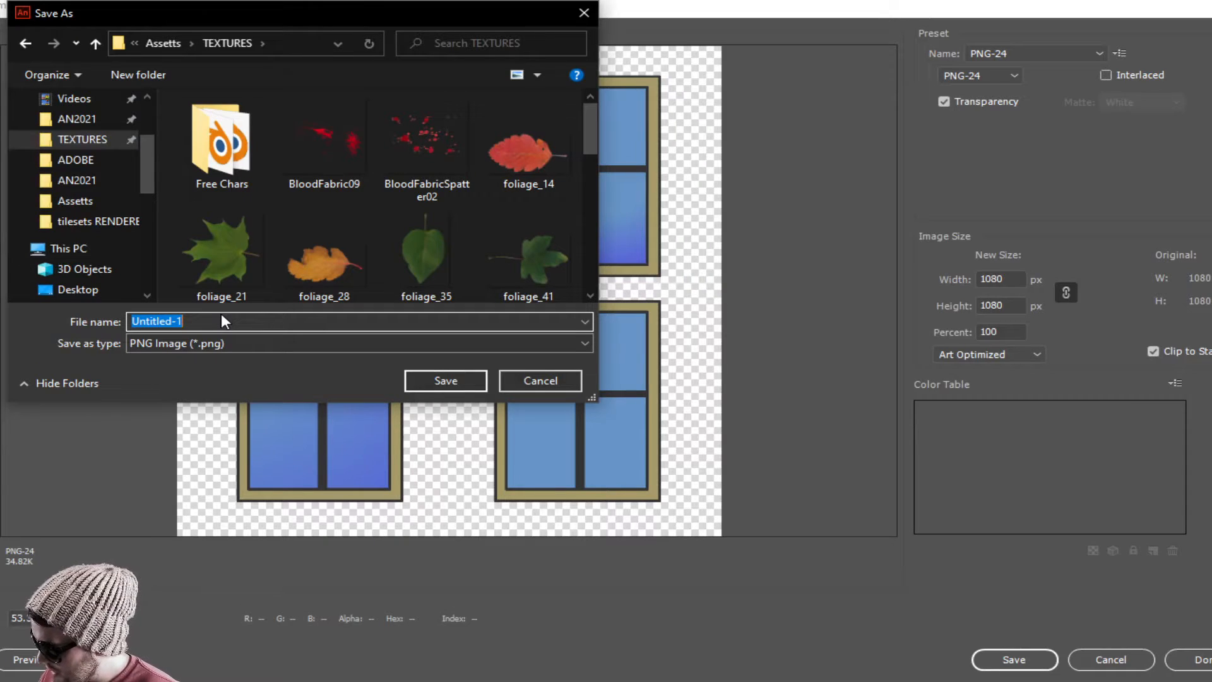
type("1")
key("Escape")
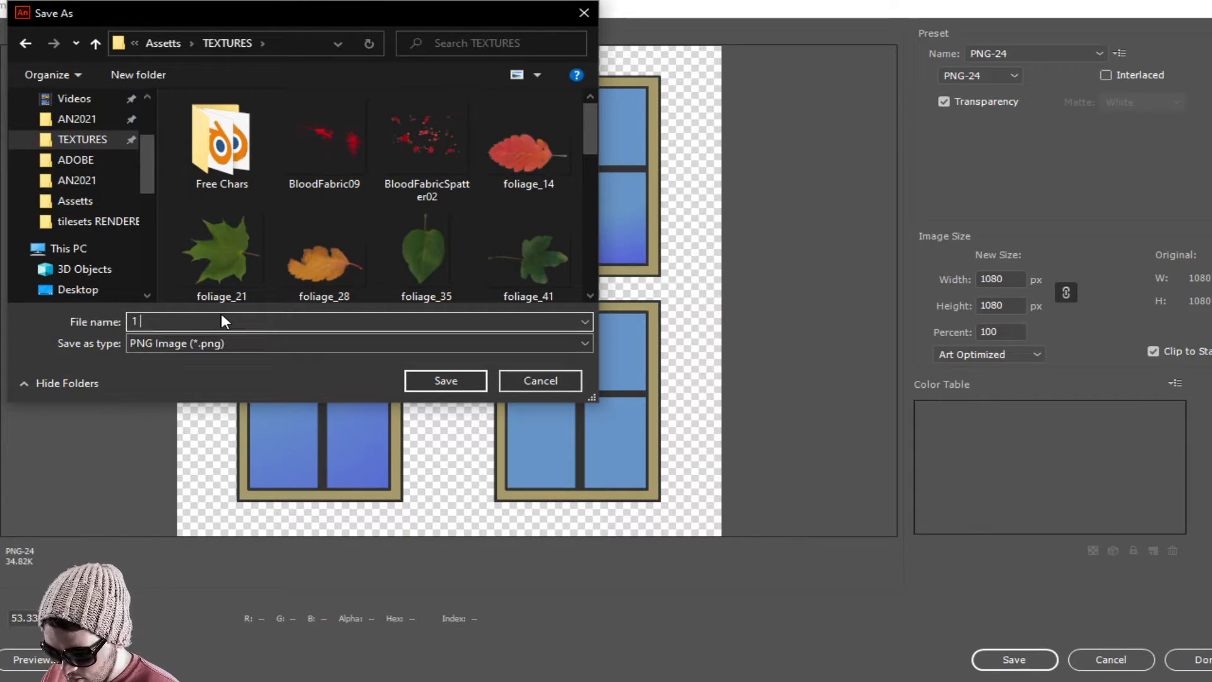
type("cartoon windows 01")
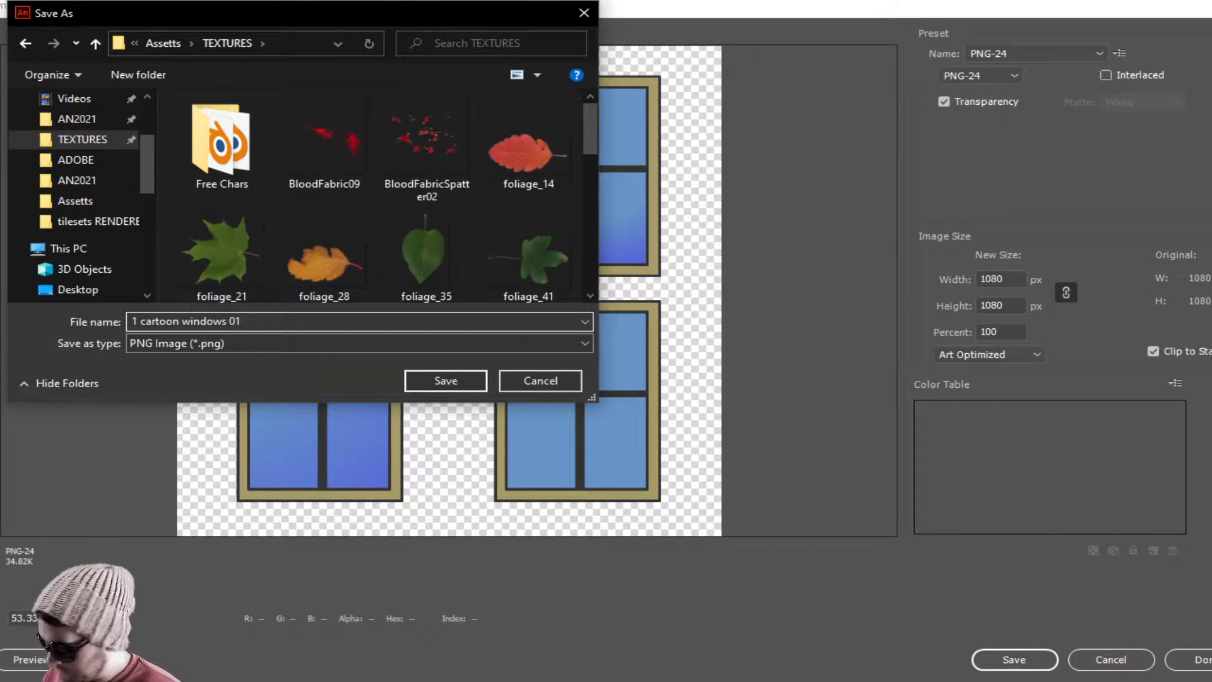
key("Return")
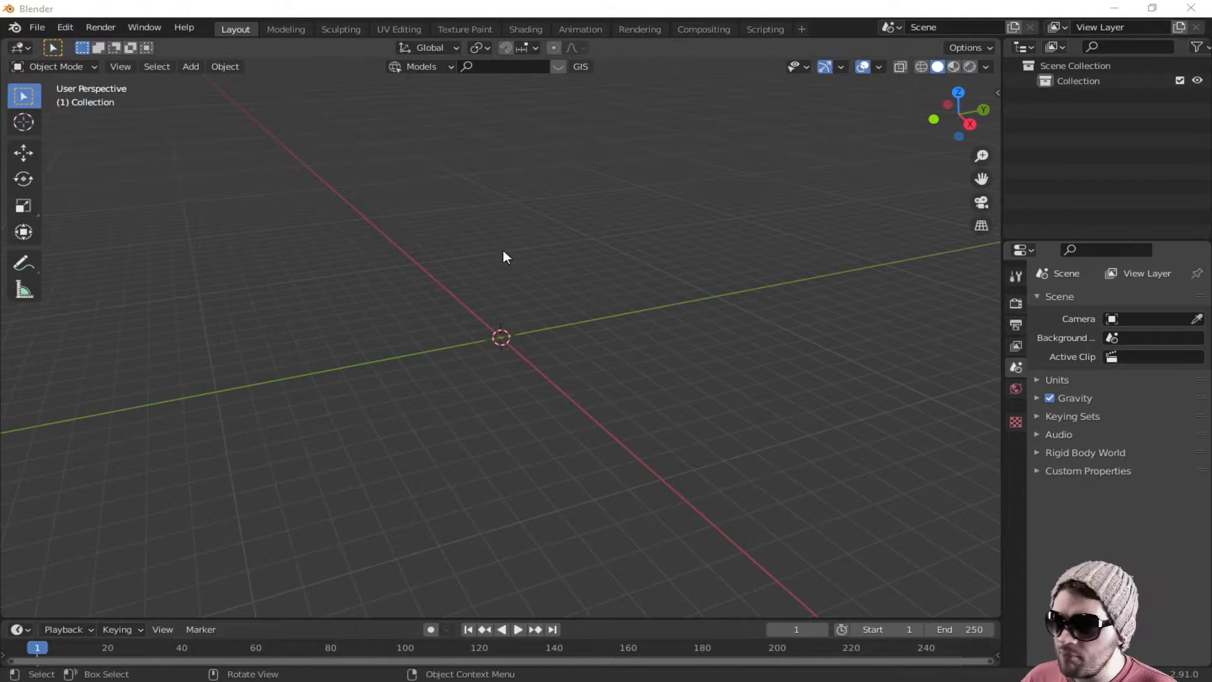
Step: Switch to Blender, set the viewport to top orthographic view, and show the sidebar
middle_click_drag(617, 313, 544, 328)
scroll(552, 333, "up", 3)
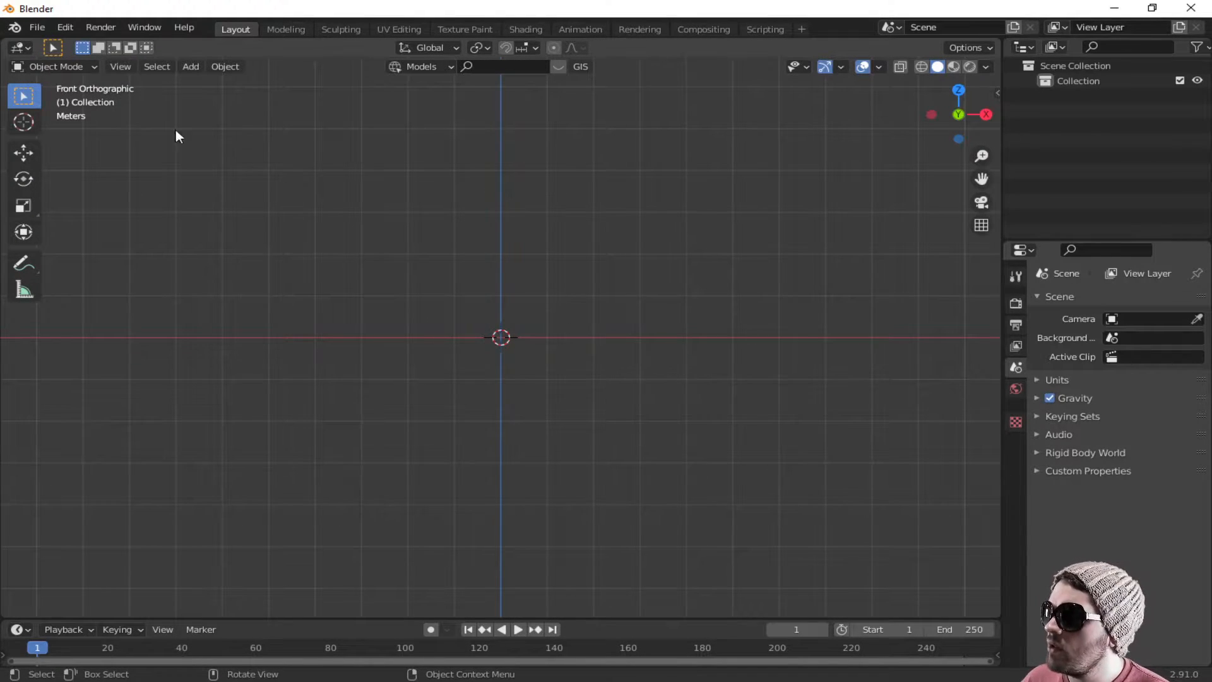
middle_click_drag(557, 275, 528, 368)
key("KP_7")
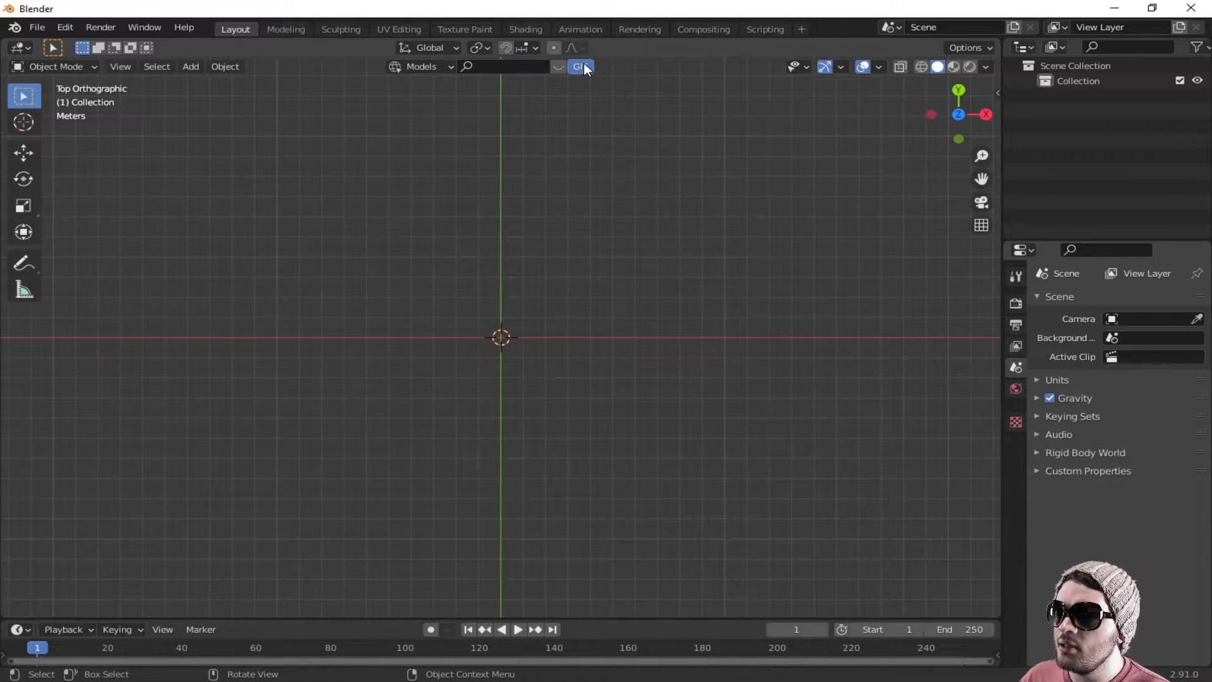
key("n")
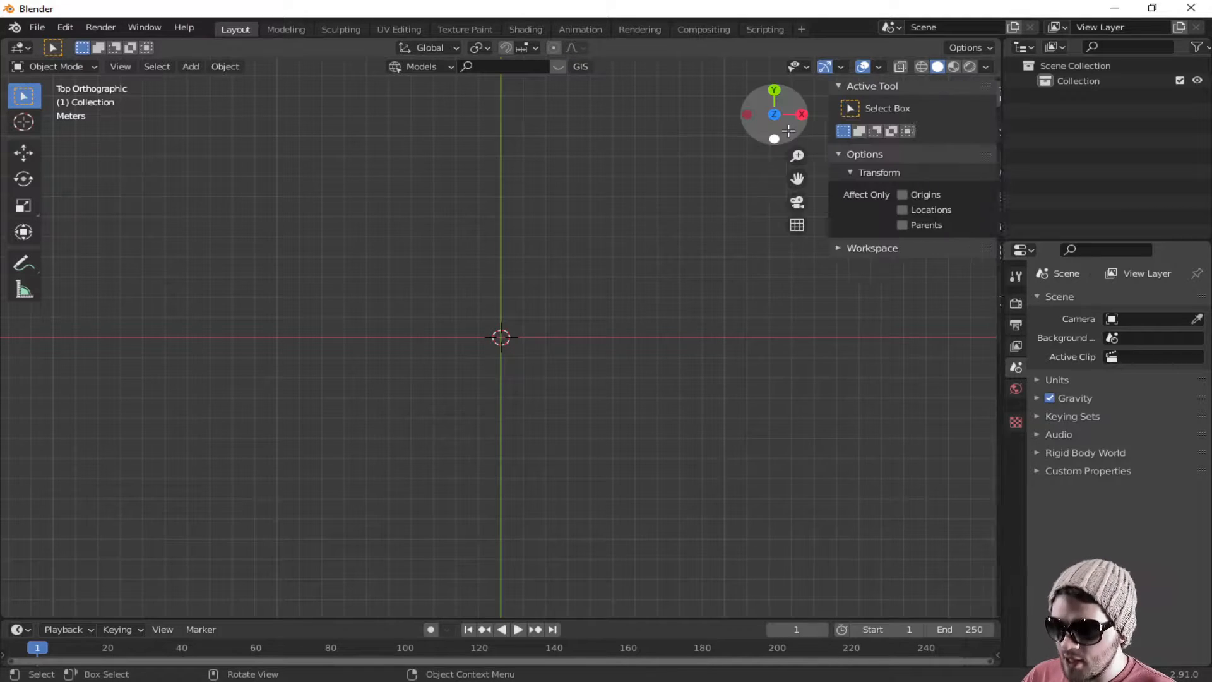
Step: Open the blender-osm map extent selector in the browser and find Portland, Oregon on the map
left_click(991, 331)
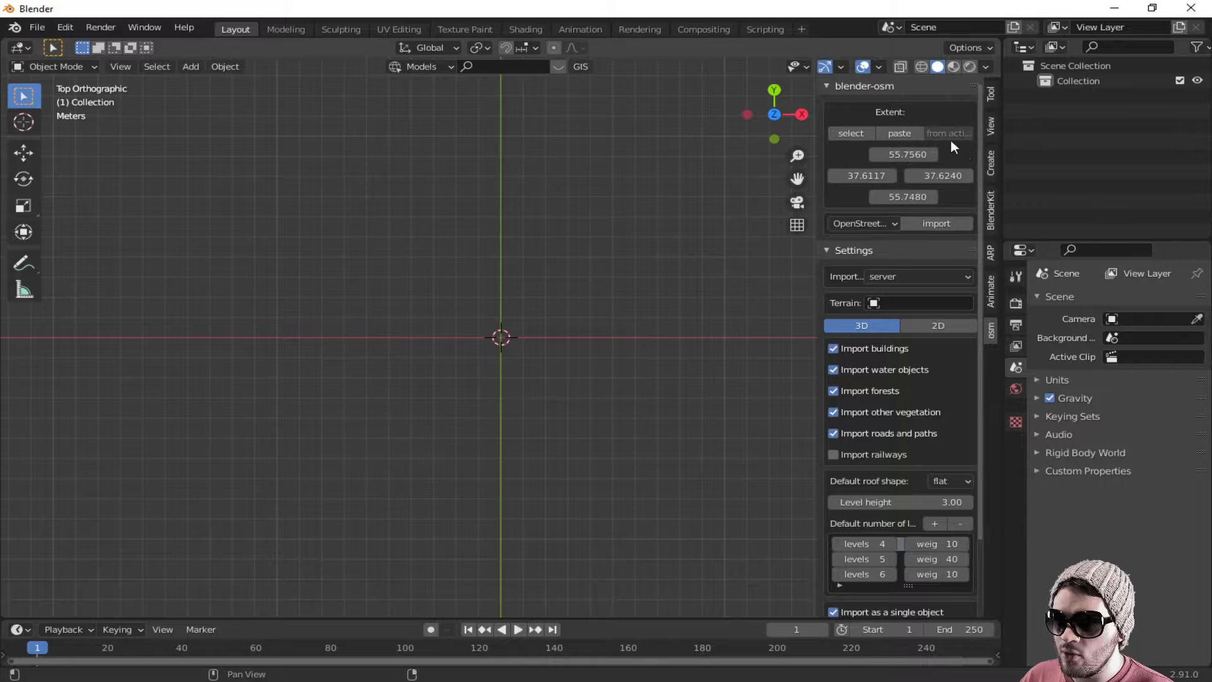
left_click(862, 136)
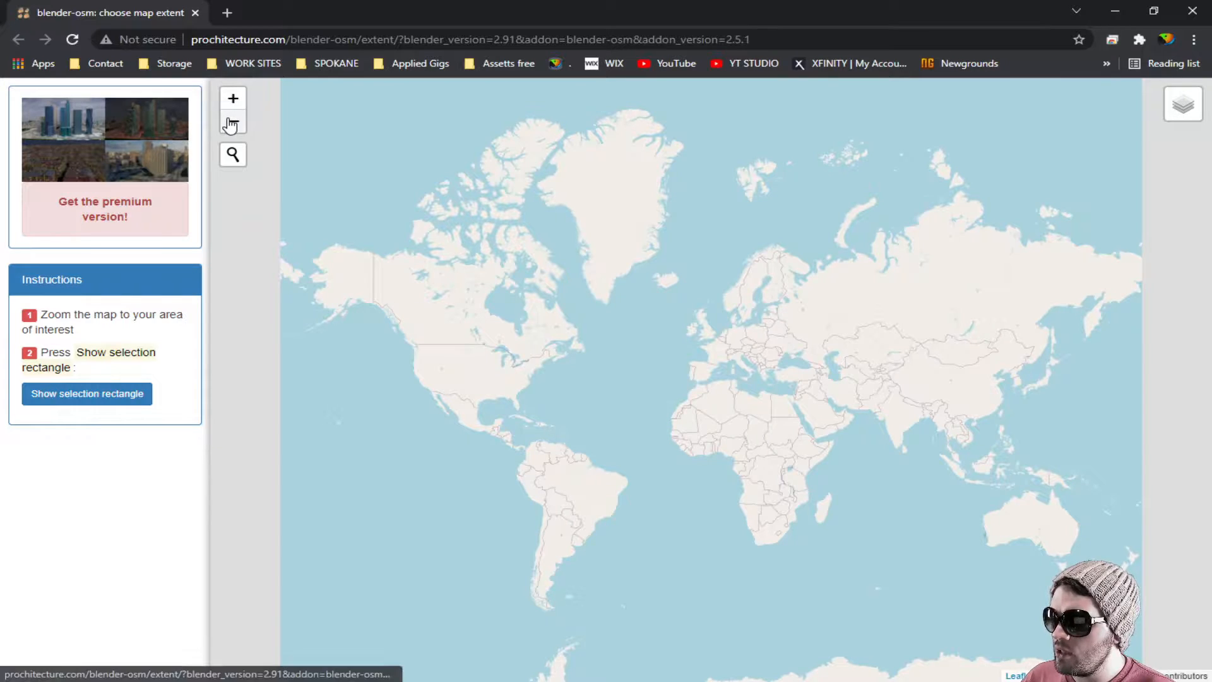
left_click(233, 156)
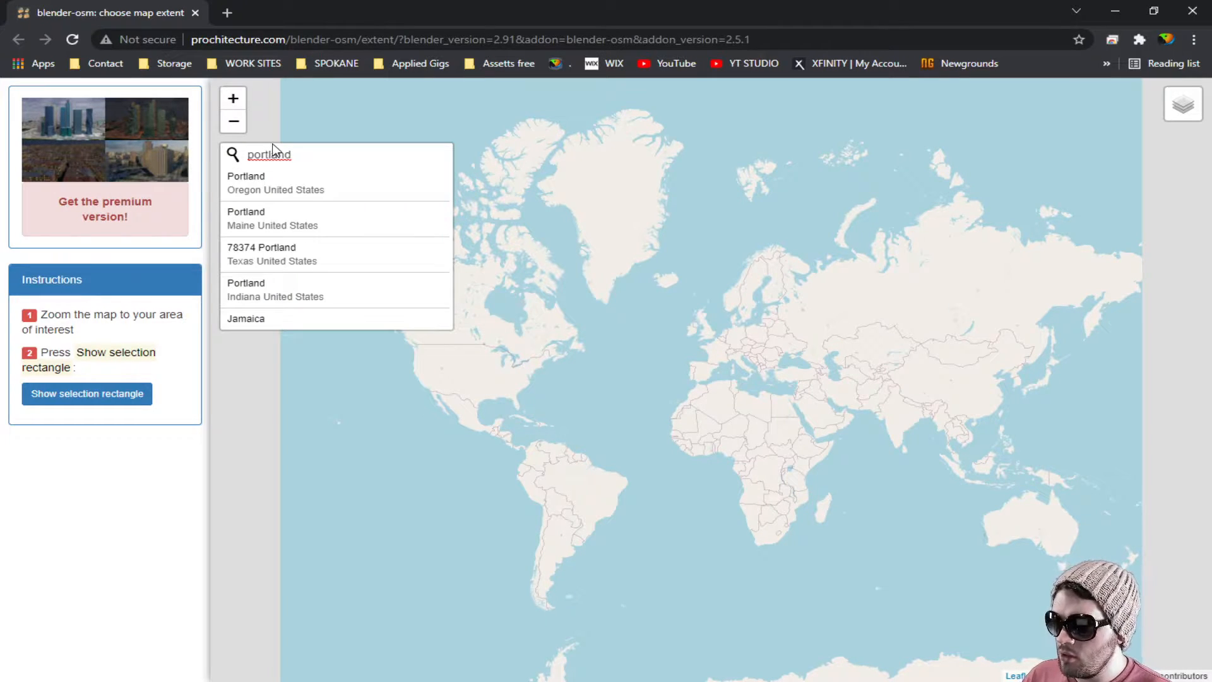
left_click(263, 183)
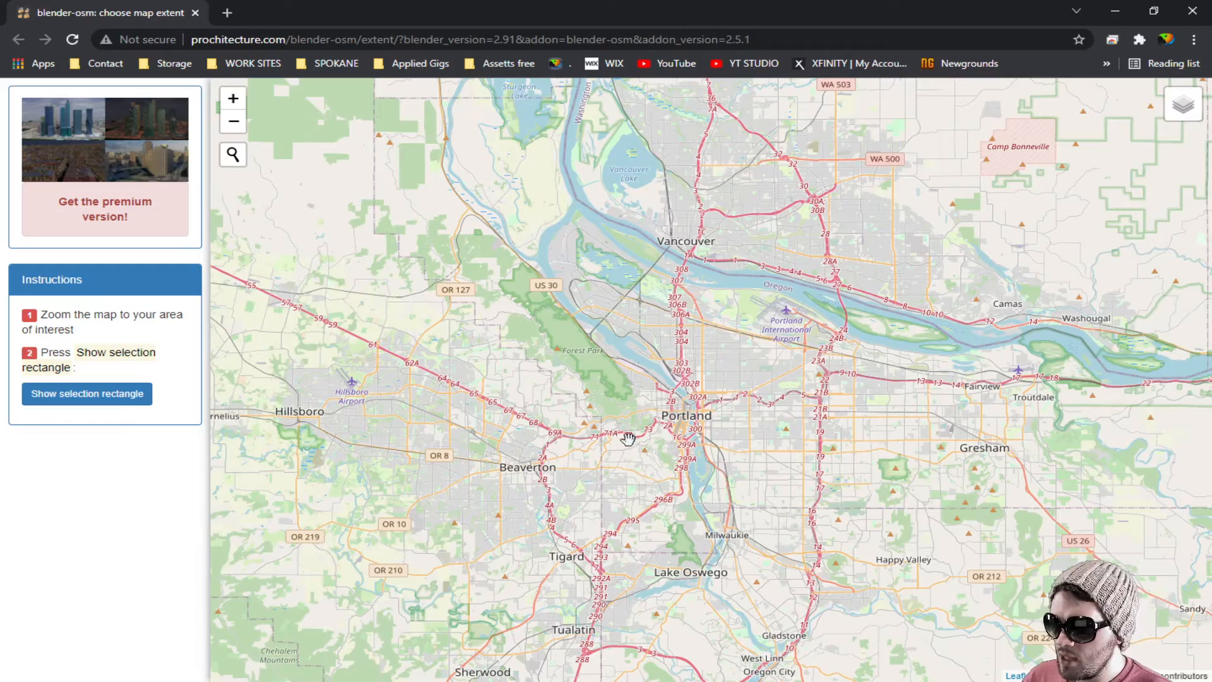
Step: Examine the street blocks of Lake Oswego, south of Portland, as a possible source of buildings
left_click_drag(599, 498, 698, 329)
scroll(698, 328, "up", 2)
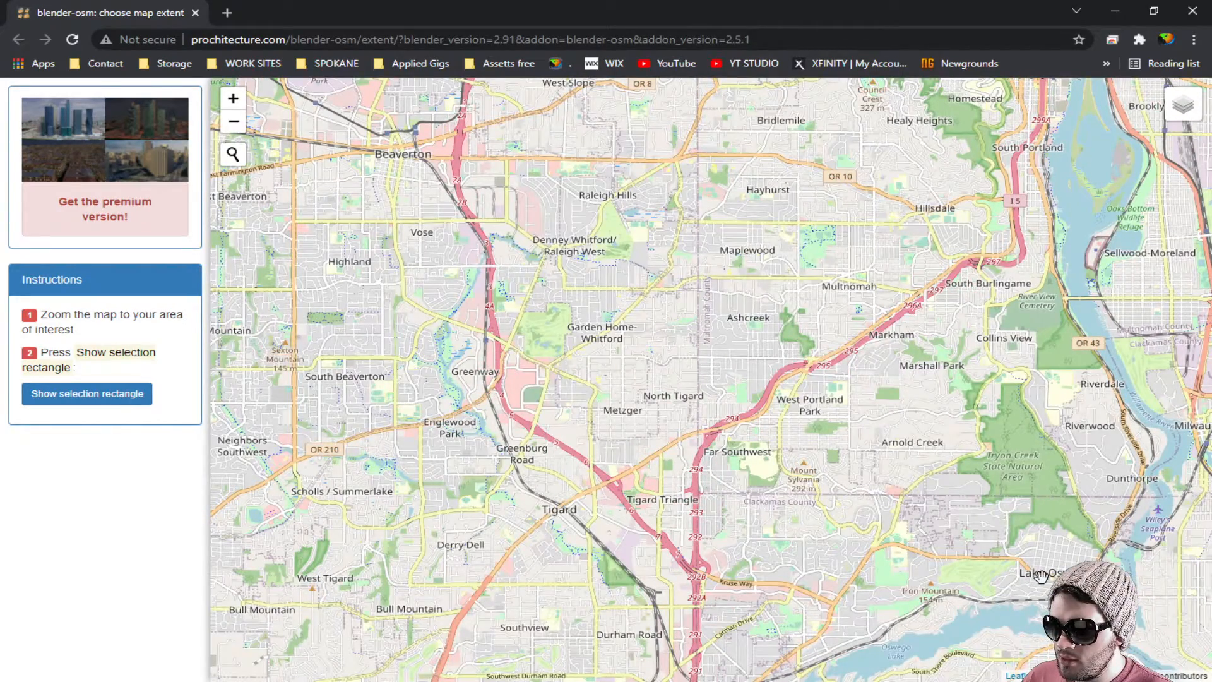
left_click_drag(1040, 577, 698, 346)
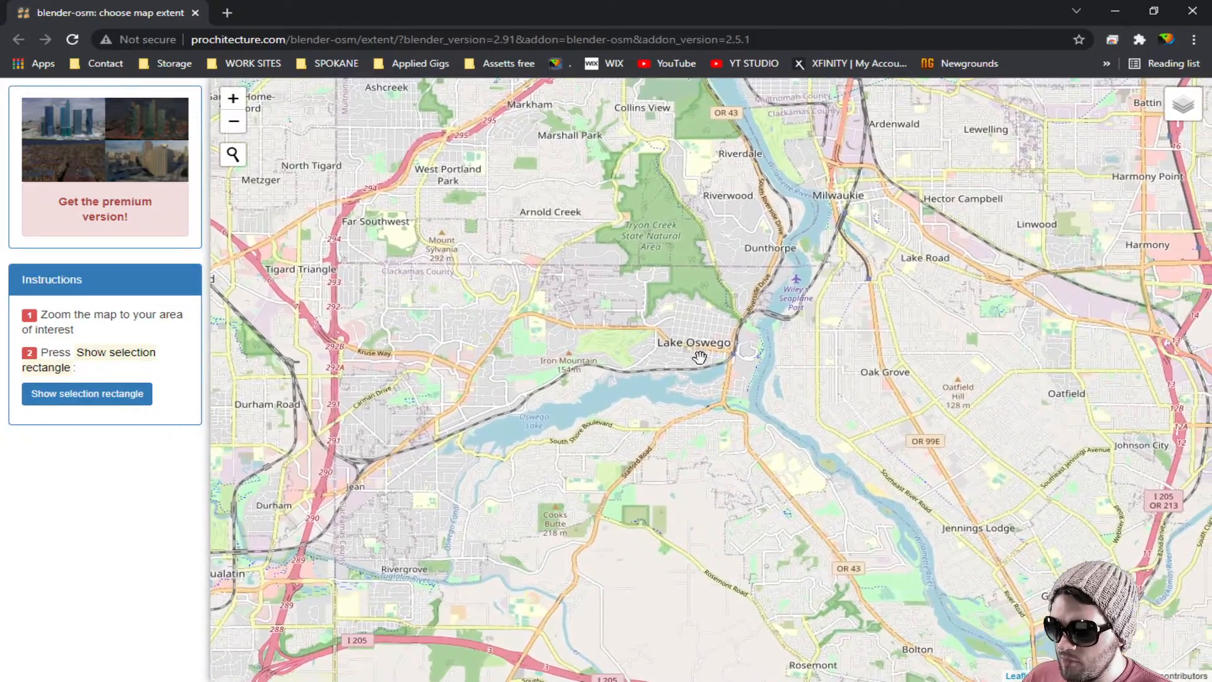
scroll(700, 351, "up", 3)
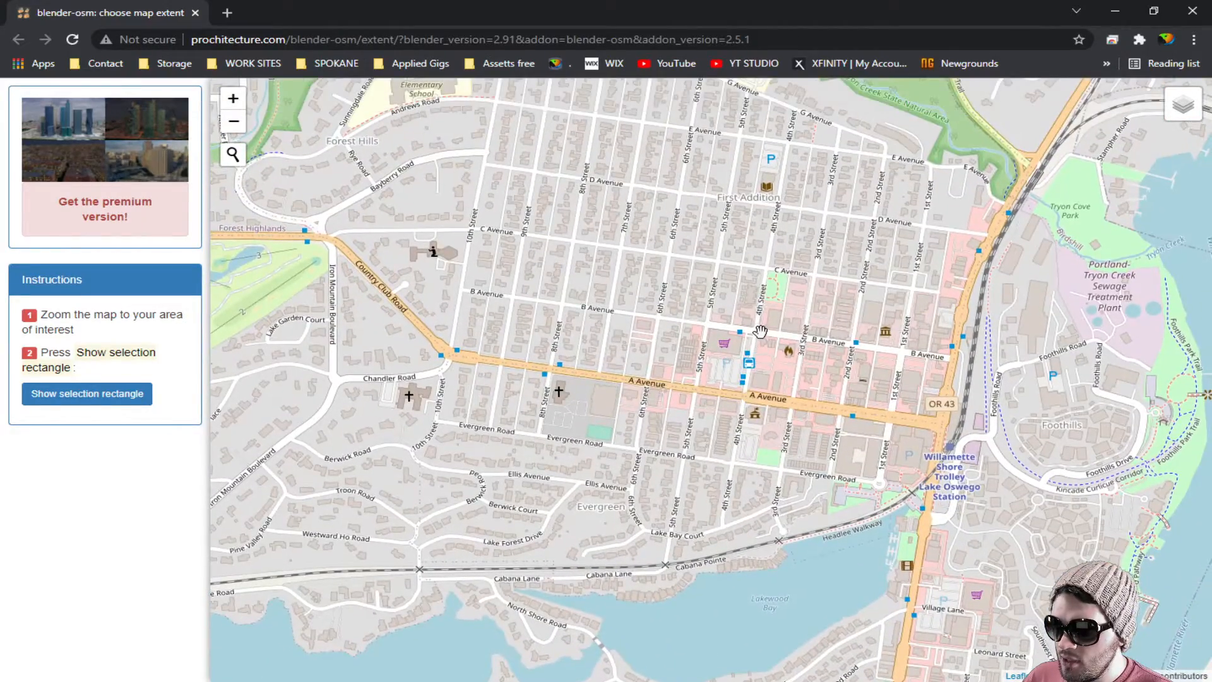
scroll(759, 332, "up", 1)
left_click_drag(757, 347, 808, 651)
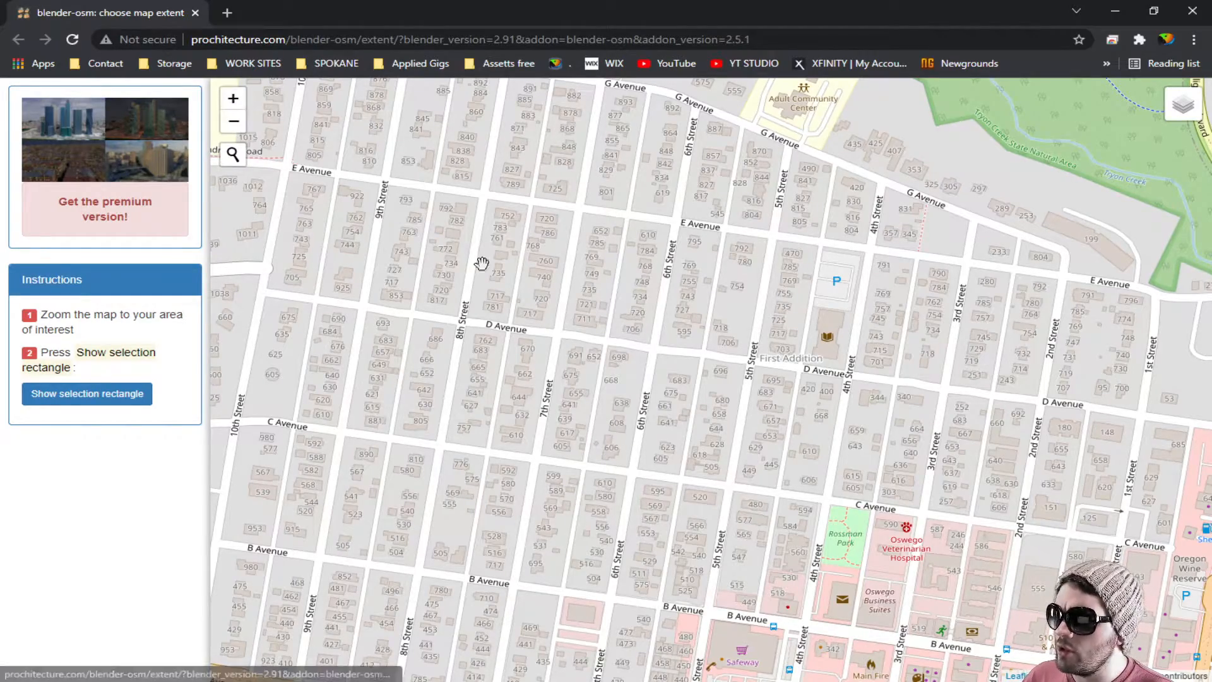
scroll(798, 485, "down", 2)
left_click_drag(799, 485, 731, 433)
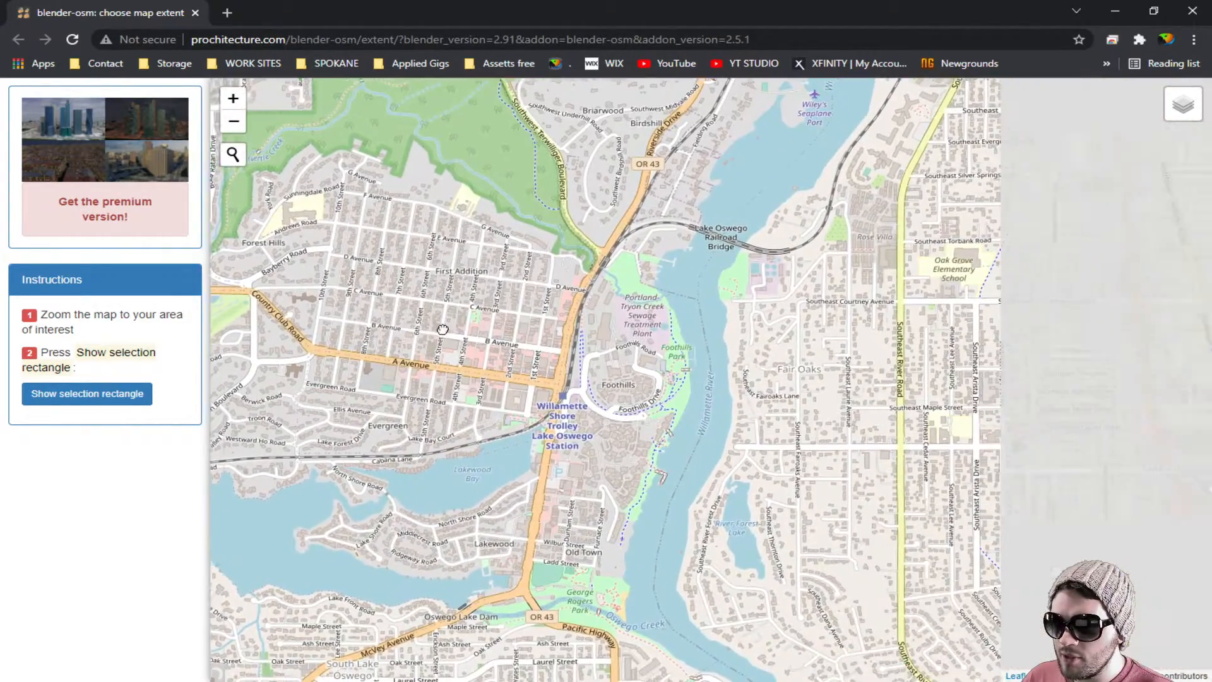
Step: Find the Oak Grove neighbourhood across the river and bring the houses between Southeast Cedar Avenue and Southeast Lee Avenue into close view
left_click_drag(442, 329, 313, 306)
scroll(745, 407, "up", 2)
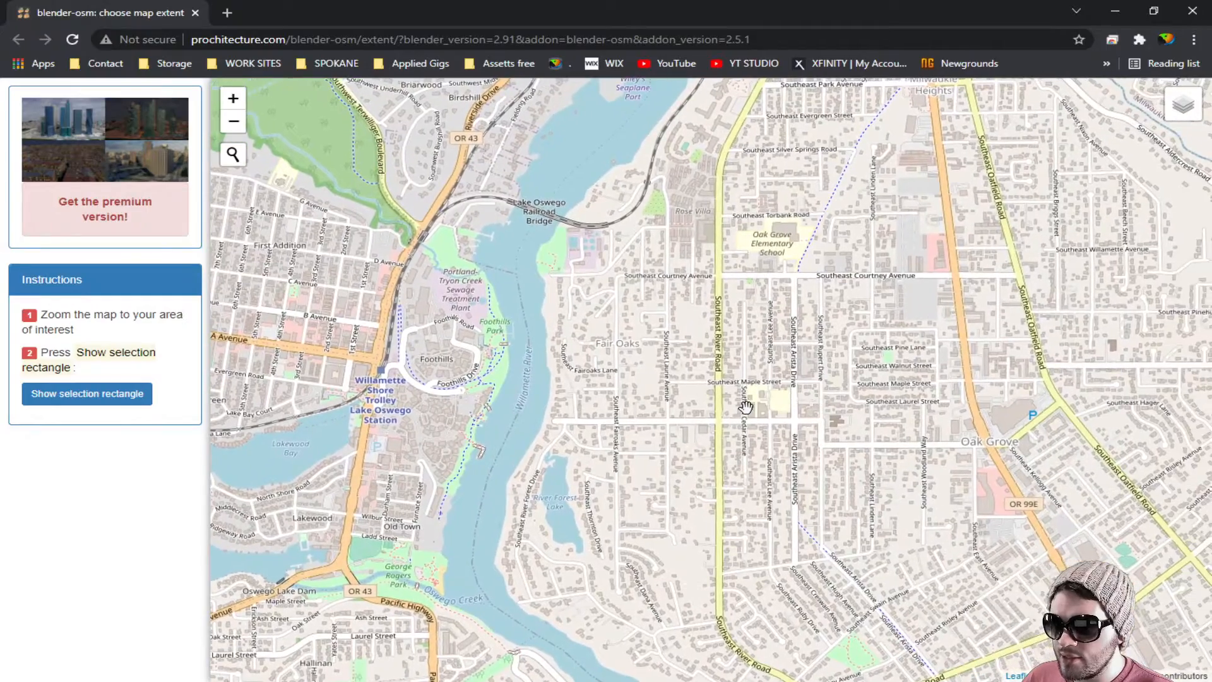
left_click_drag(722, 351, 681, 271)
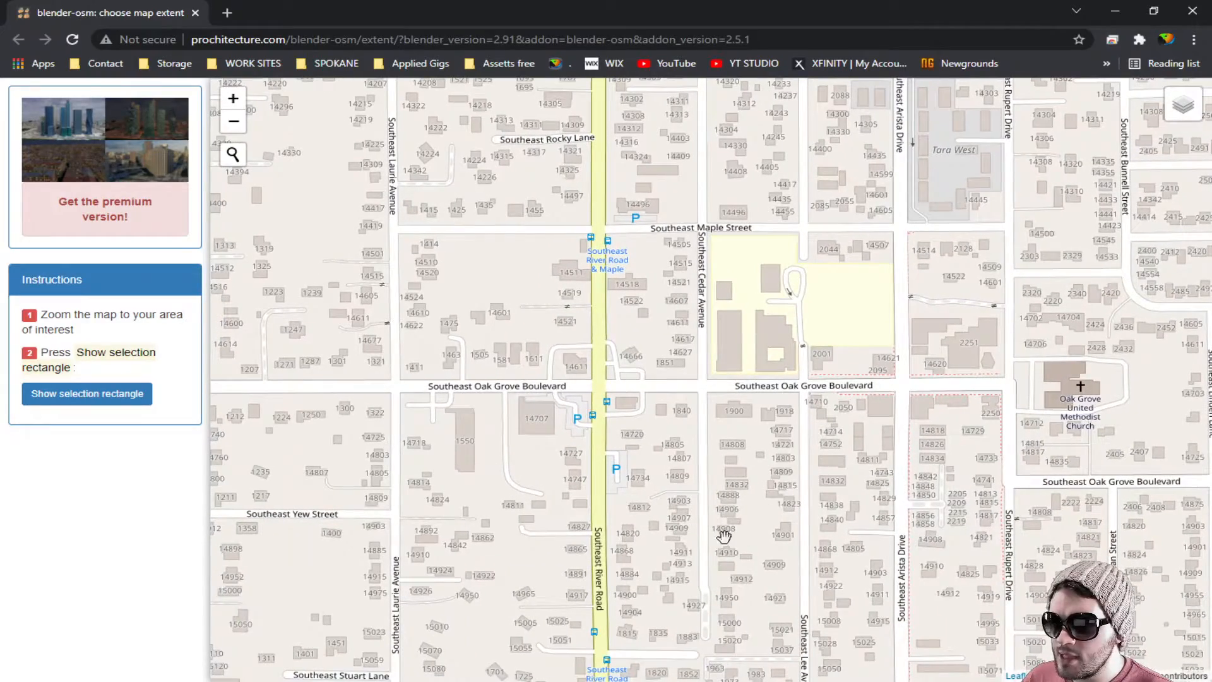
scroll(599, 430, "down", 1)
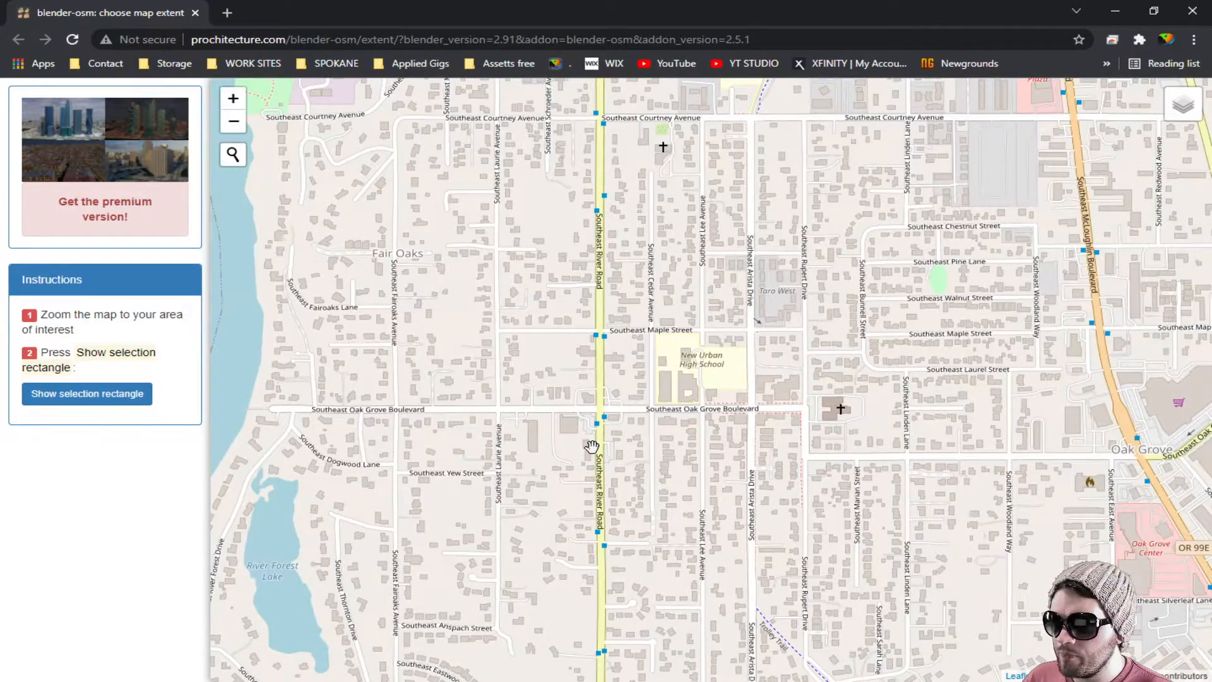
scroll(865, 453, "up", 1)
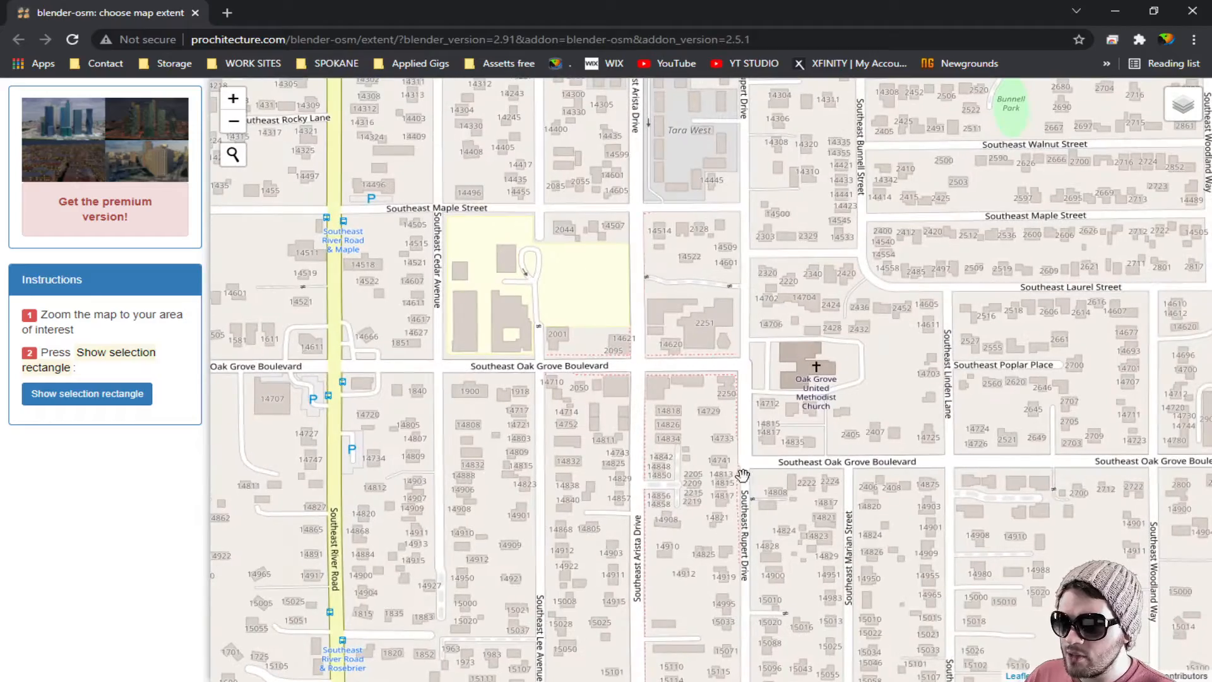
left_click_drag(674, 492, 739, 325)
scroll(644, 338, "up", 1)
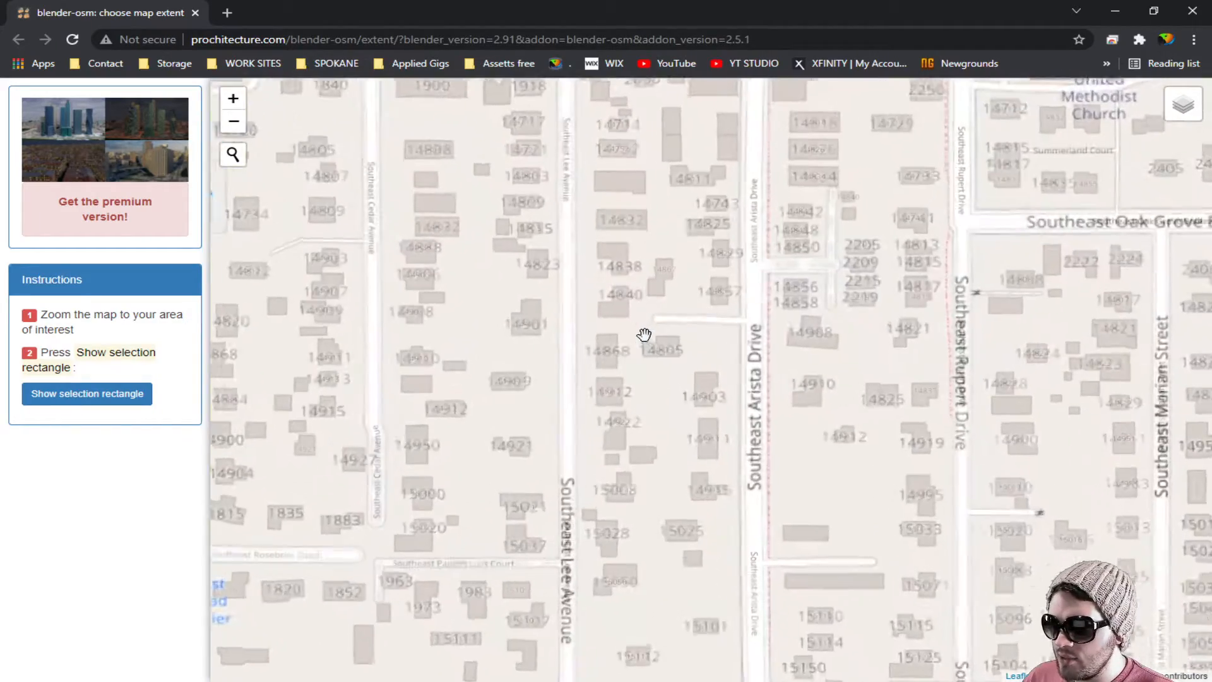
left_click_drag(642, 345, 825, 413)
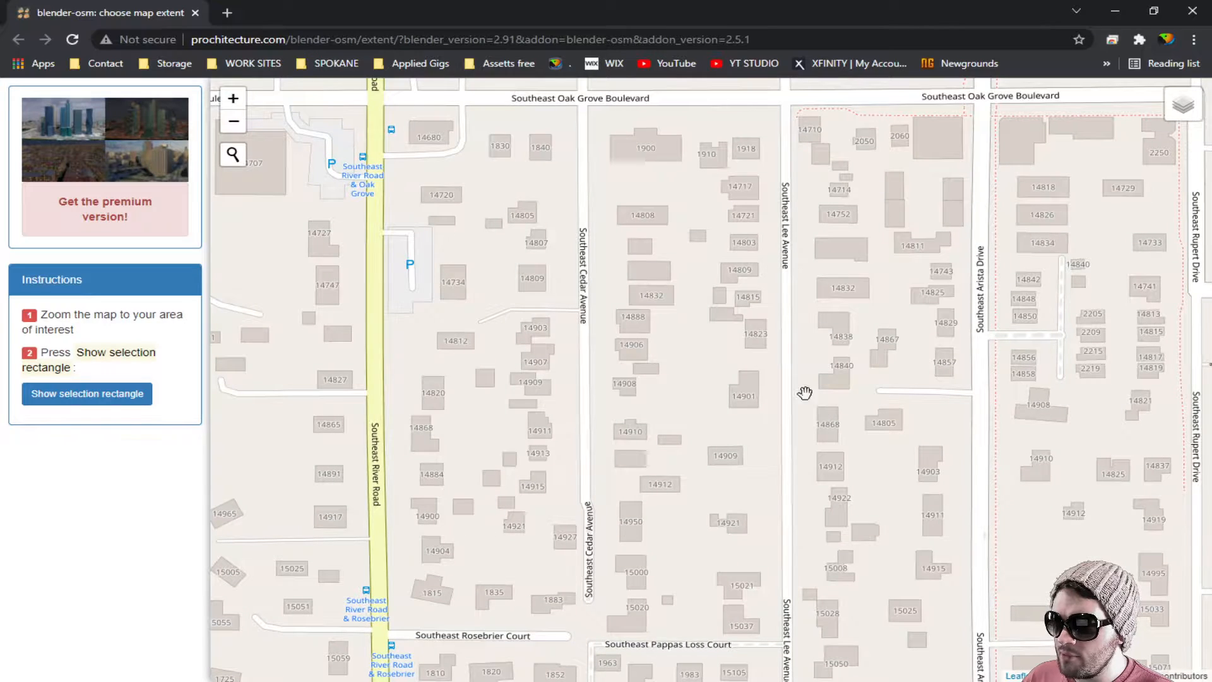
scroll(644, 272, "up", 1)
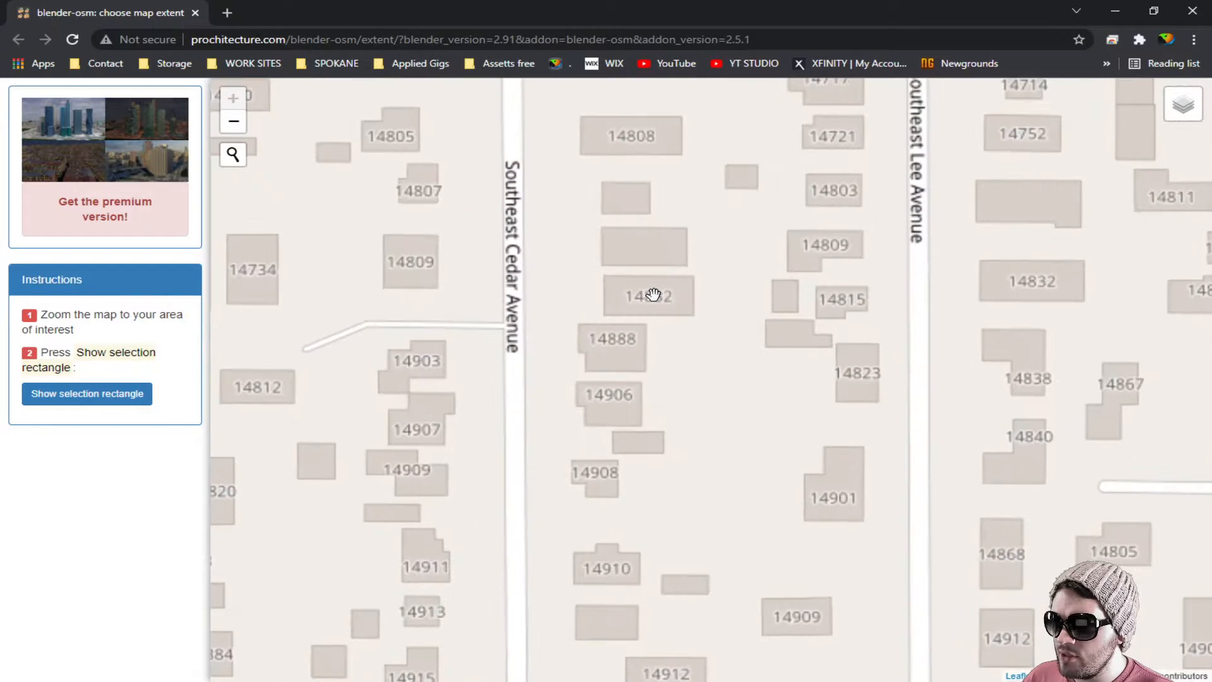
left_click_drag(652, 290, 738, 355)
Step: Frame only the row of buildings just east of Southeast Cedar Avenue with the selection rectangle and copy its coordinates
left_click(87, 394)
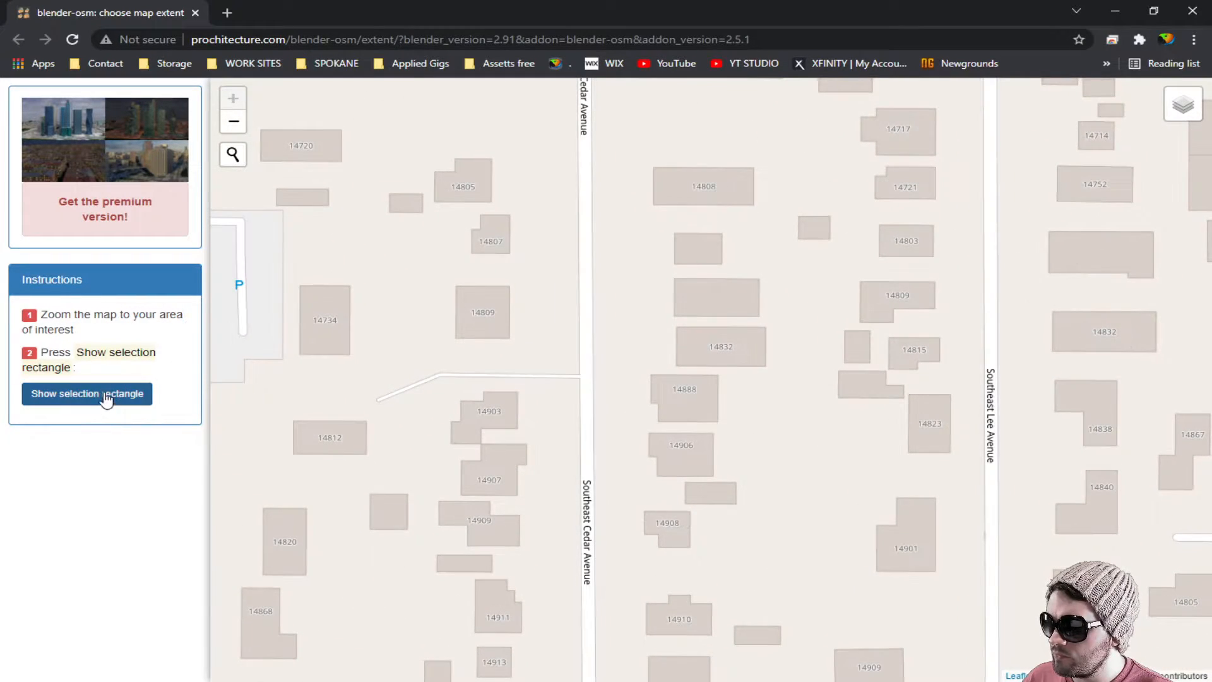
left_click_drag(1013, 198, 791, 139)
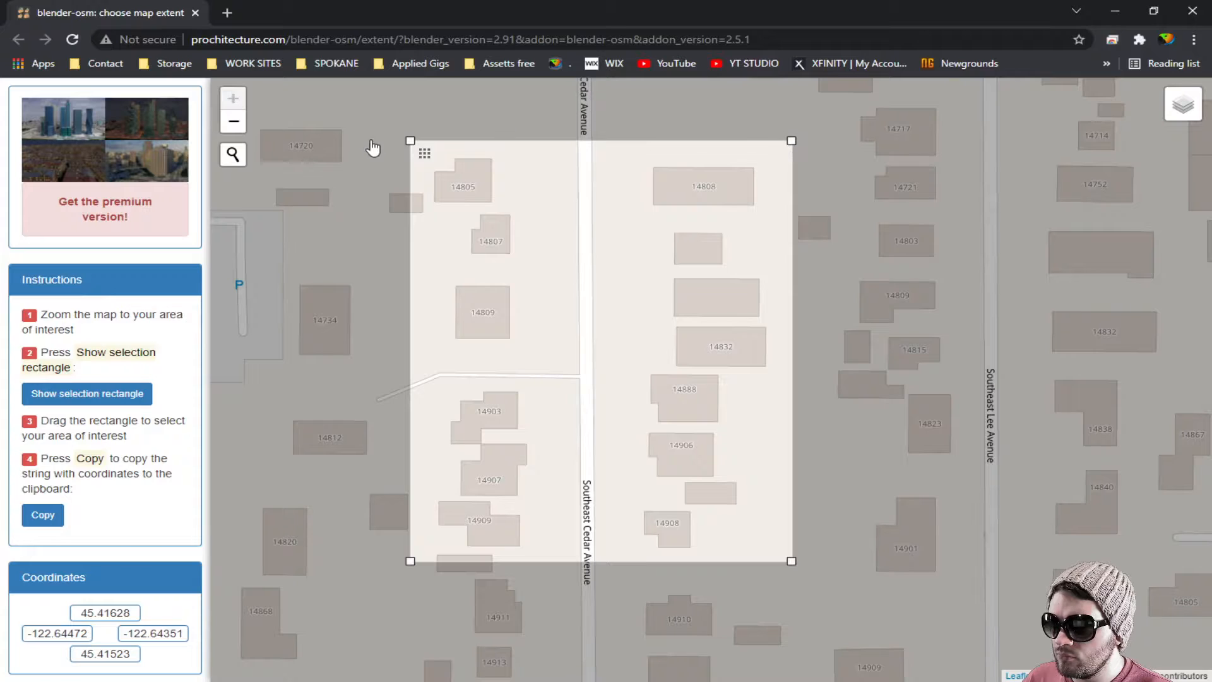
left_click_drag(408, 140, 610, 145)
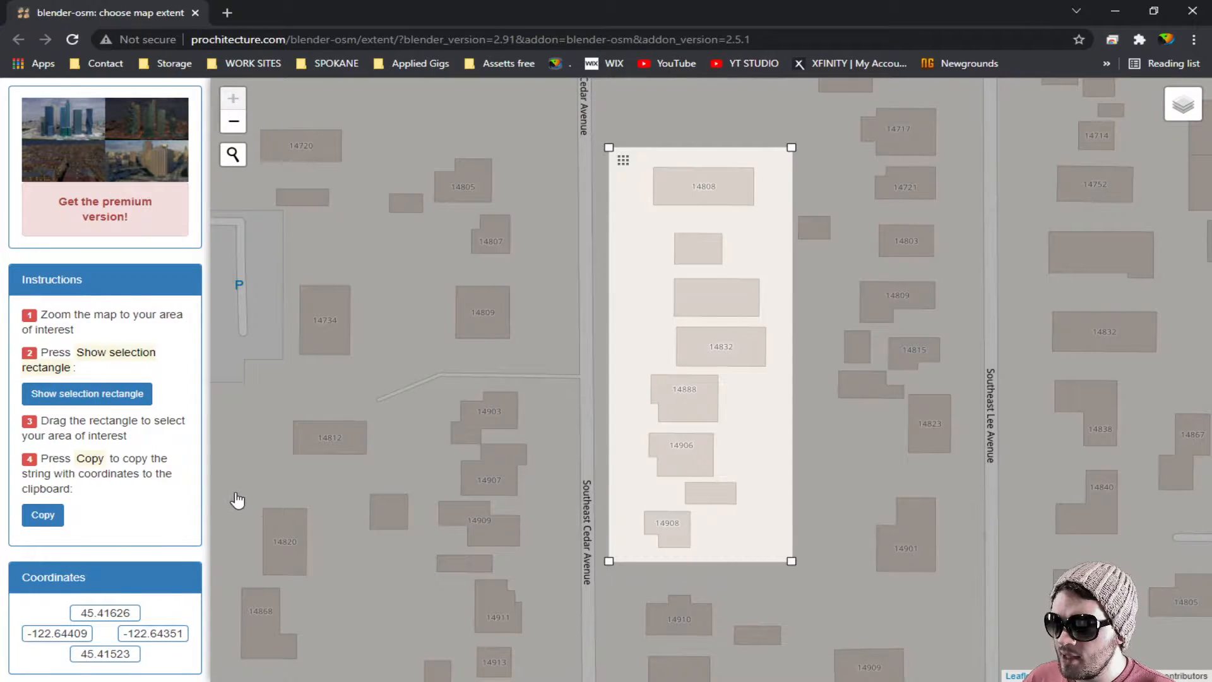
left_click(35, 515)
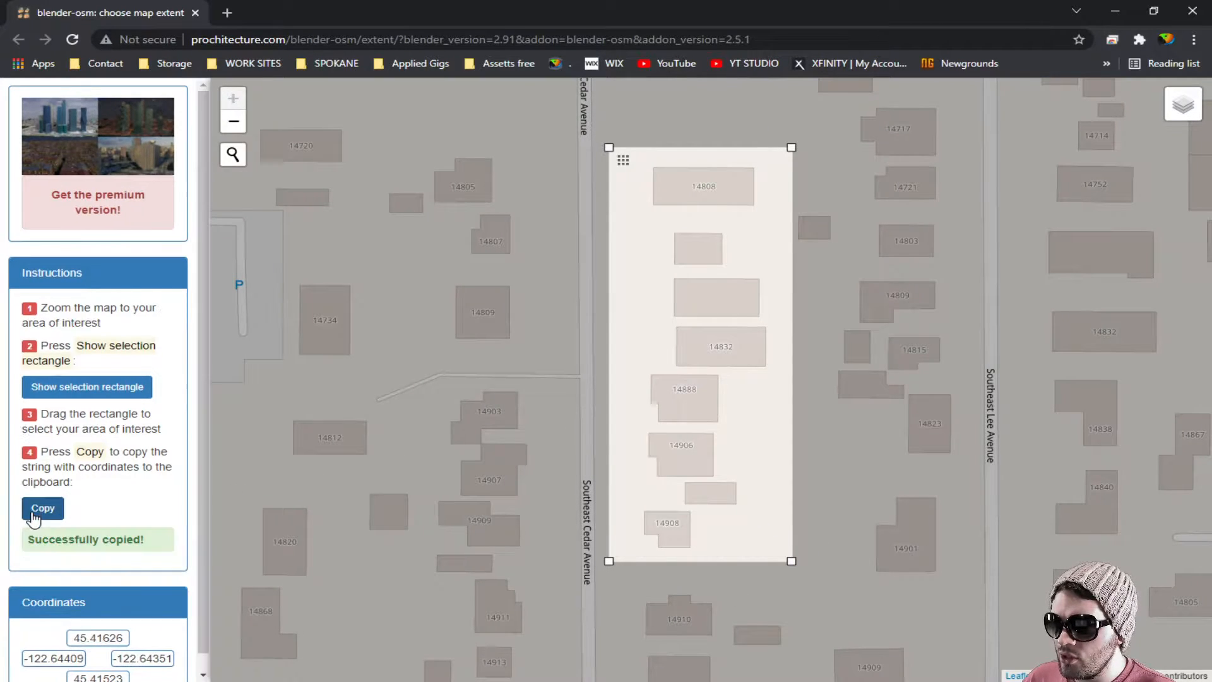
Step: Close the browser to return to Blender, paste the copied extent into blender-osm, and import the OpenStreetMap data in 3D
left_click(1192, 11)
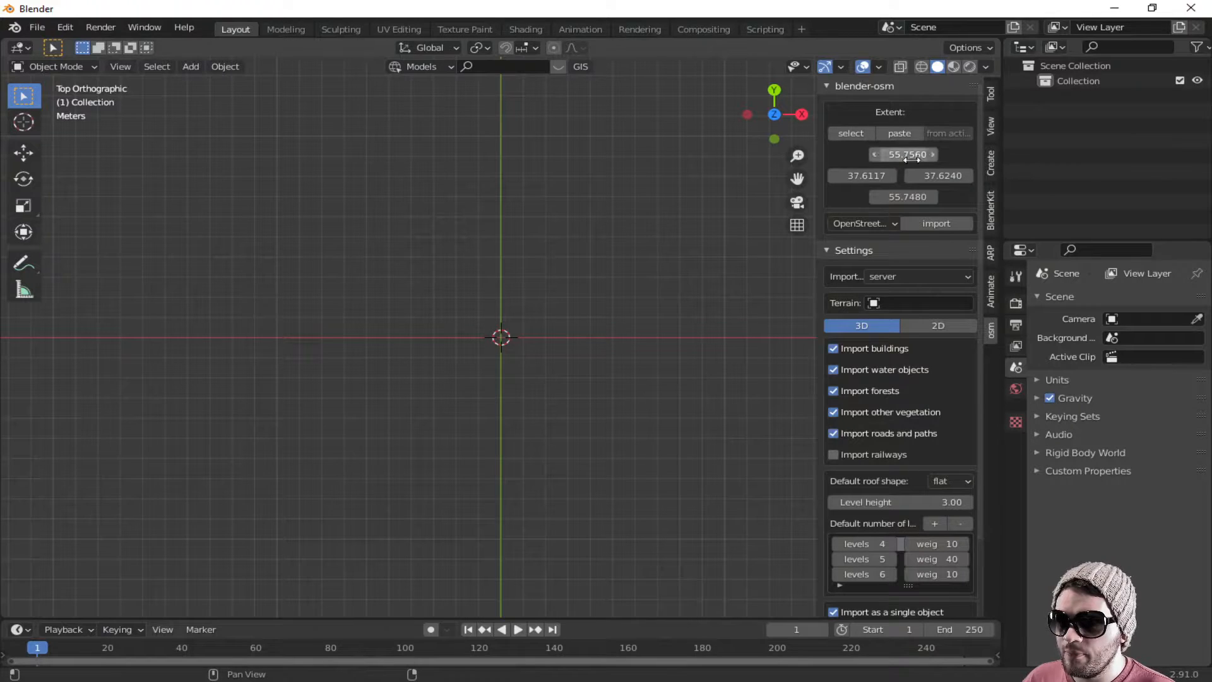
left_click(909, 133)
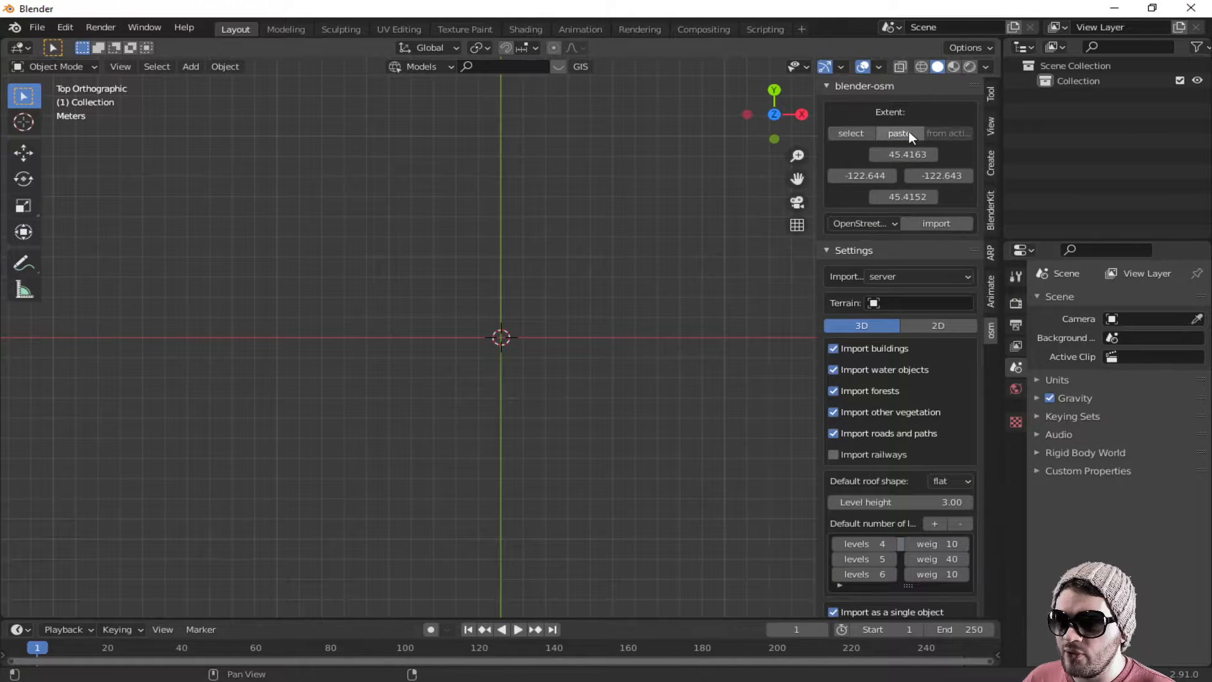
left_click(930, 224)
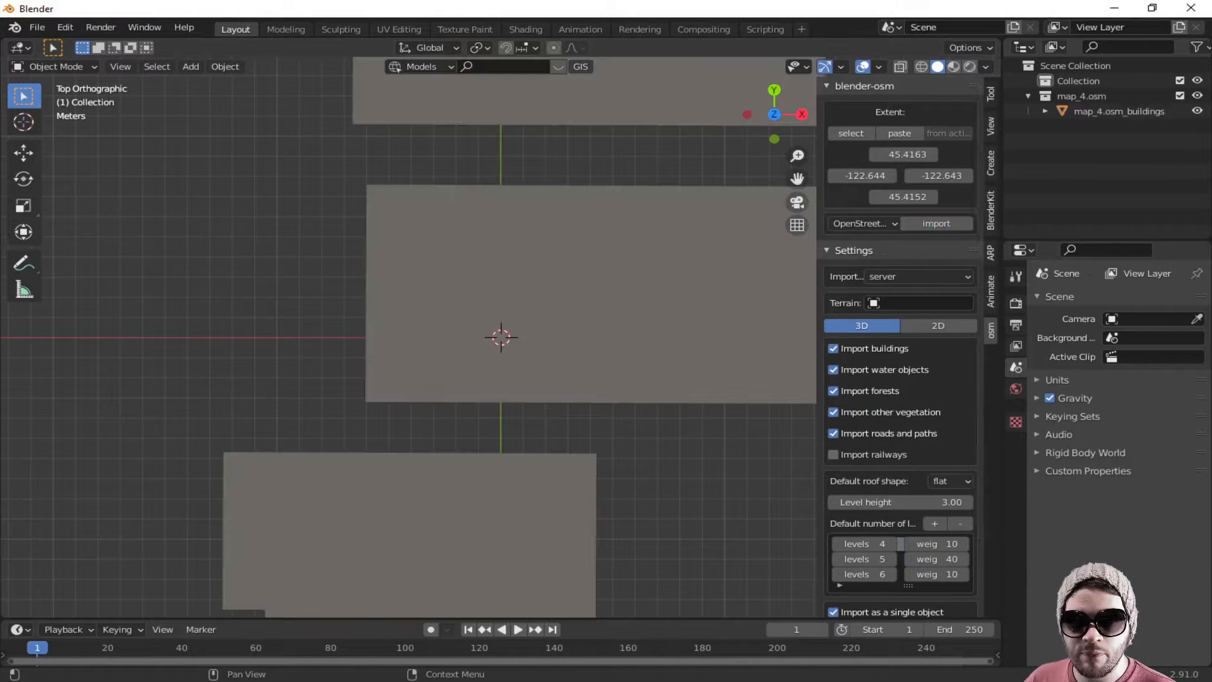
Step: Examine the imported building blocks in perspective from several angles and distances
scroll(631, 333, "down", 6)
mouse_move(559, 353)
middle_mouse_down()
mouse_move(622, 302)
mouse_move(648, 249)
mouse_move(610, 214)
mouse_move(494, 197)
mouse_move(400, 210)
mouse_move(350, 289)
mouse_move(492, 354)
mouse_move(561, 304)
mouse_move(502, 340)
mouse_move(484, 406)
mouse_move(555, 352)
mouse_move(549, 363)
mouse_move(637, 357)
mouse_move(615, 397)
mouse_move(630, 374)
mouse_move(611, 345)
mouse_move(452, 332)
mouse_move(539, 326)
mouse_move(546, 349)
middle_mouse_up()
scroll(547, 372, "up", 3)
scroll(545, 366, "up", 3)
scroll(634, 357, "down", 4)
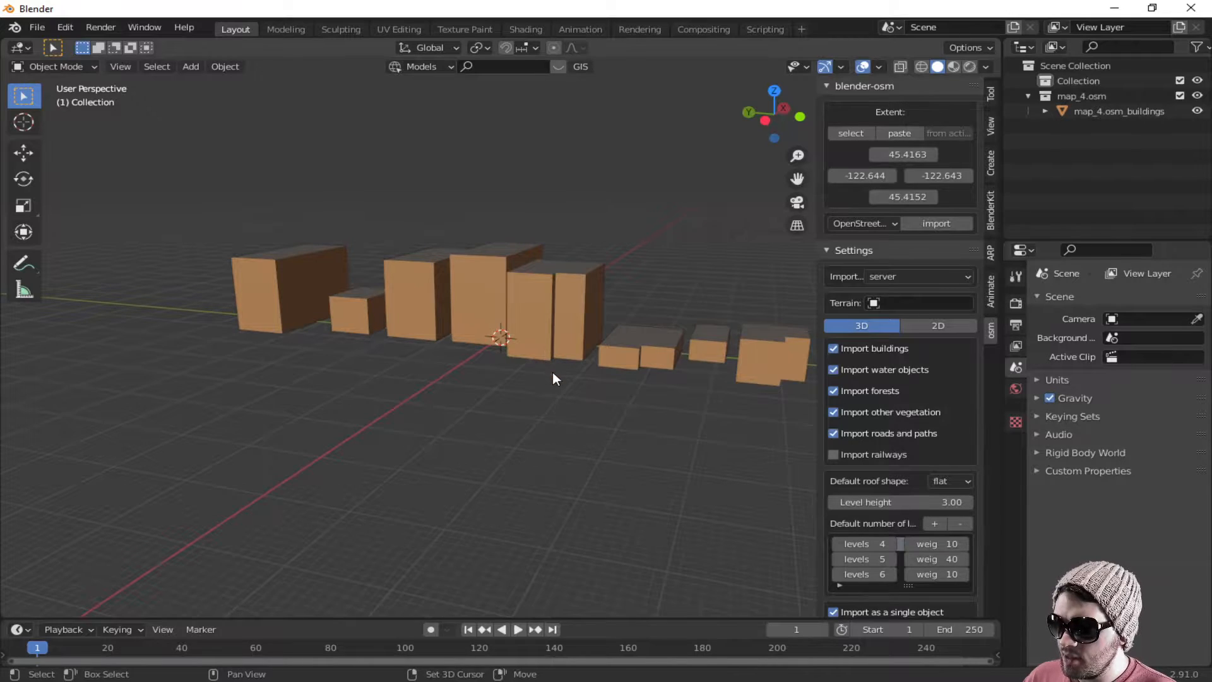
scroll(540, 376, "up", 3)
middle_click_drag(404, 429, 630, 354)
scroll(615, 416, "down", 2)
middle_click_drag(615, 416, 691, 459)
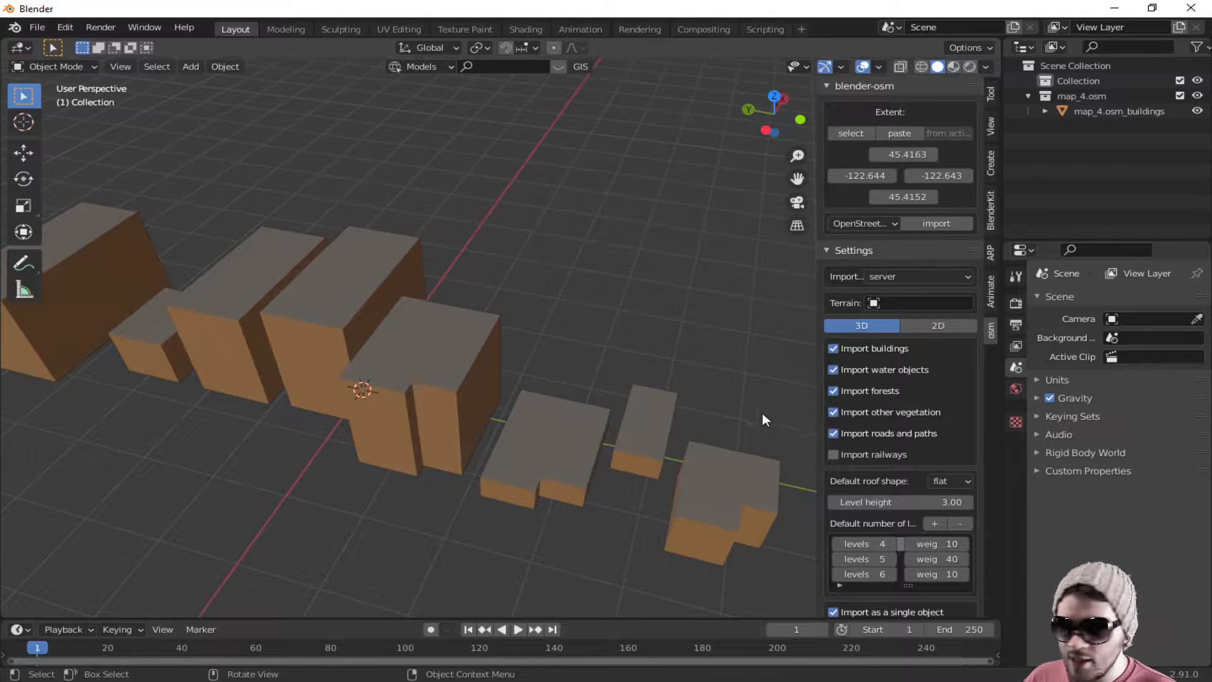
middle_click_drag(567, 492, 649, 406)
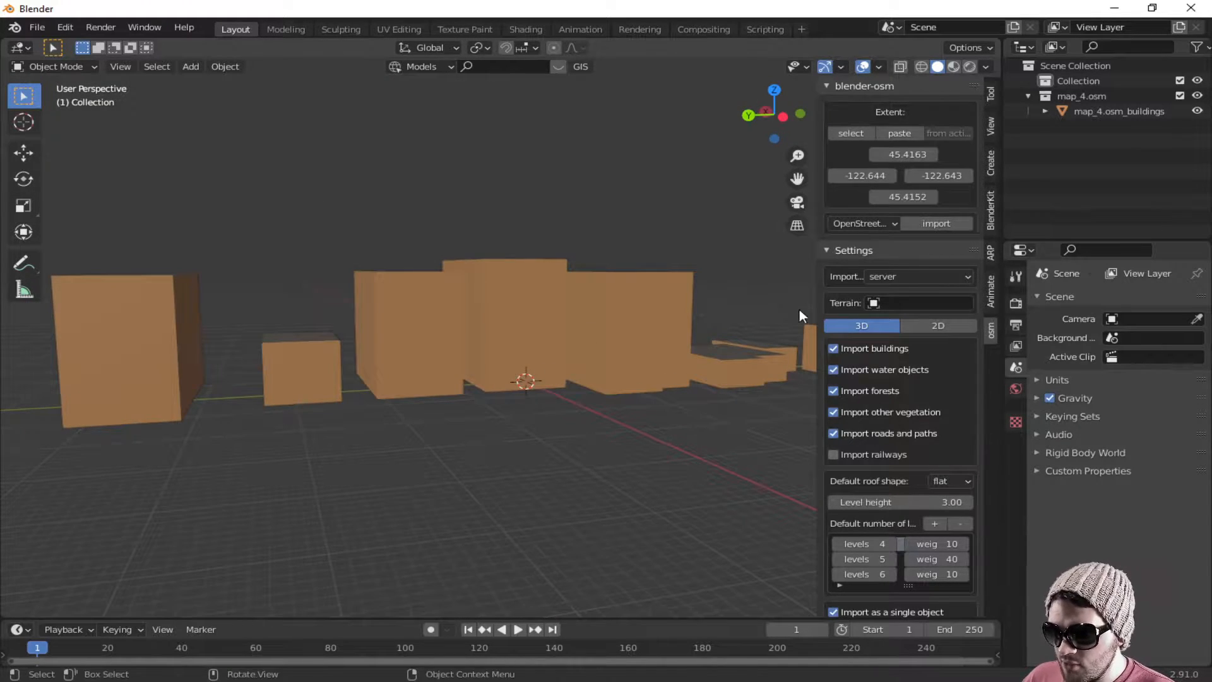
Step: Show the imported buildings' material slots and save the file as "Background buildings 01" in the Car Chase 01 folder
left_click(481, 336)
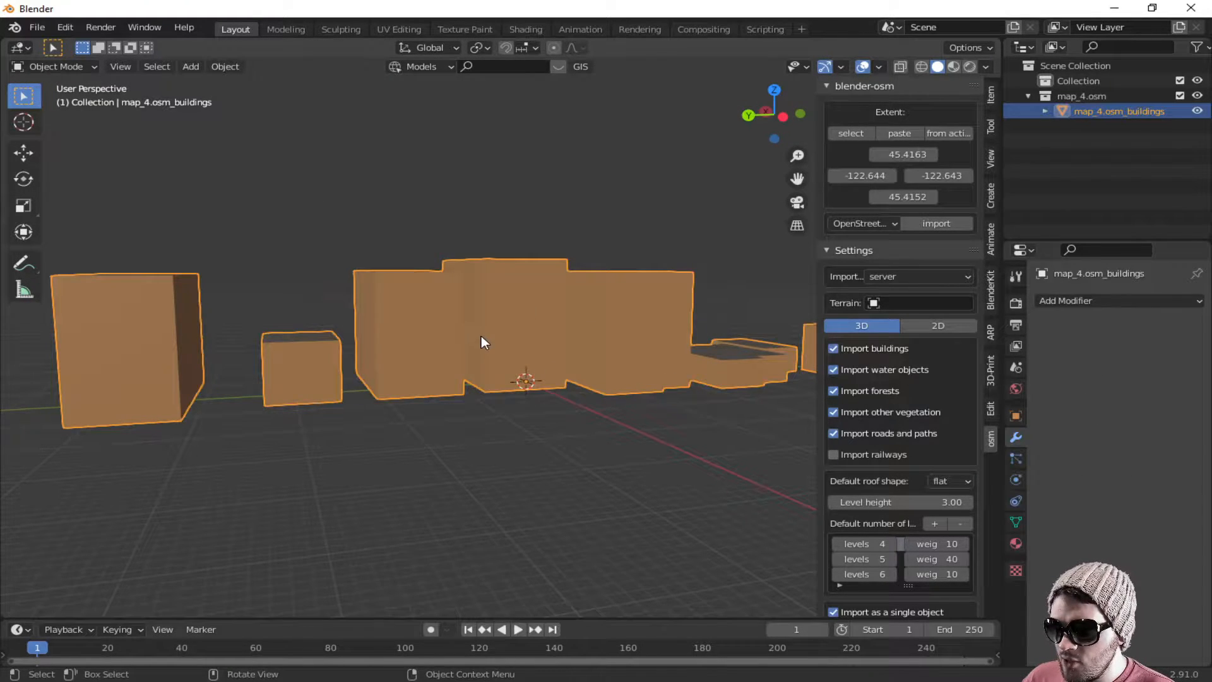
left_click(1015, 544)
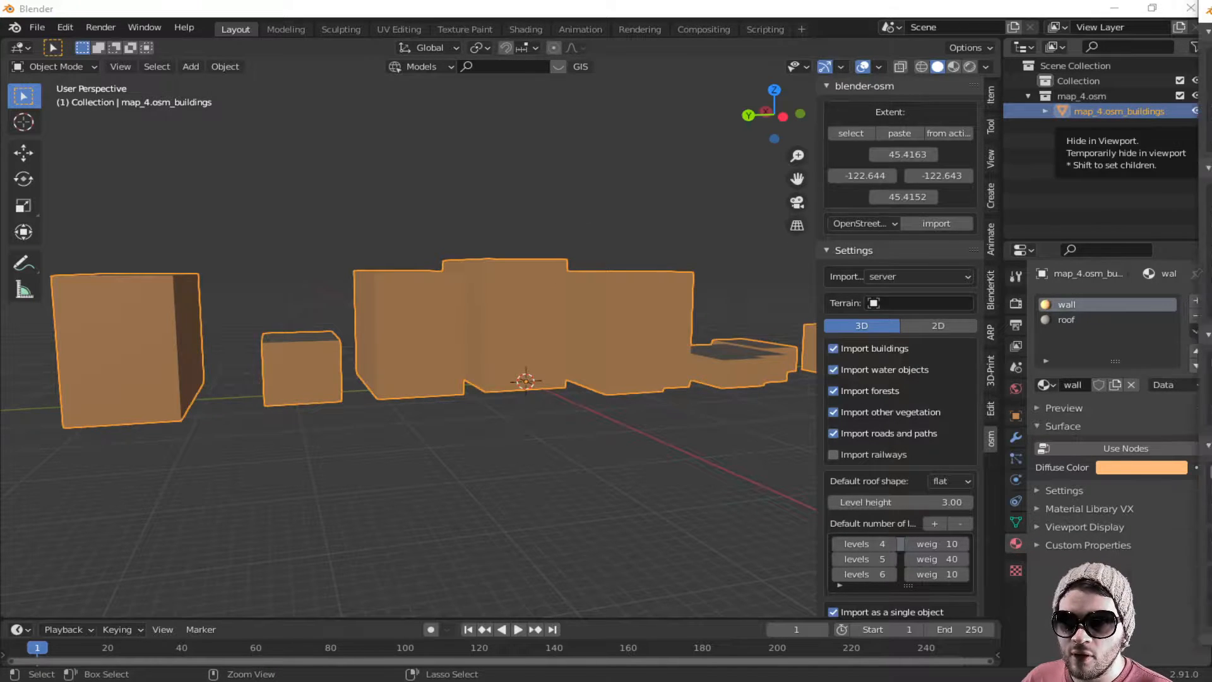
key("ctrl+s")
left_click(540, 650)
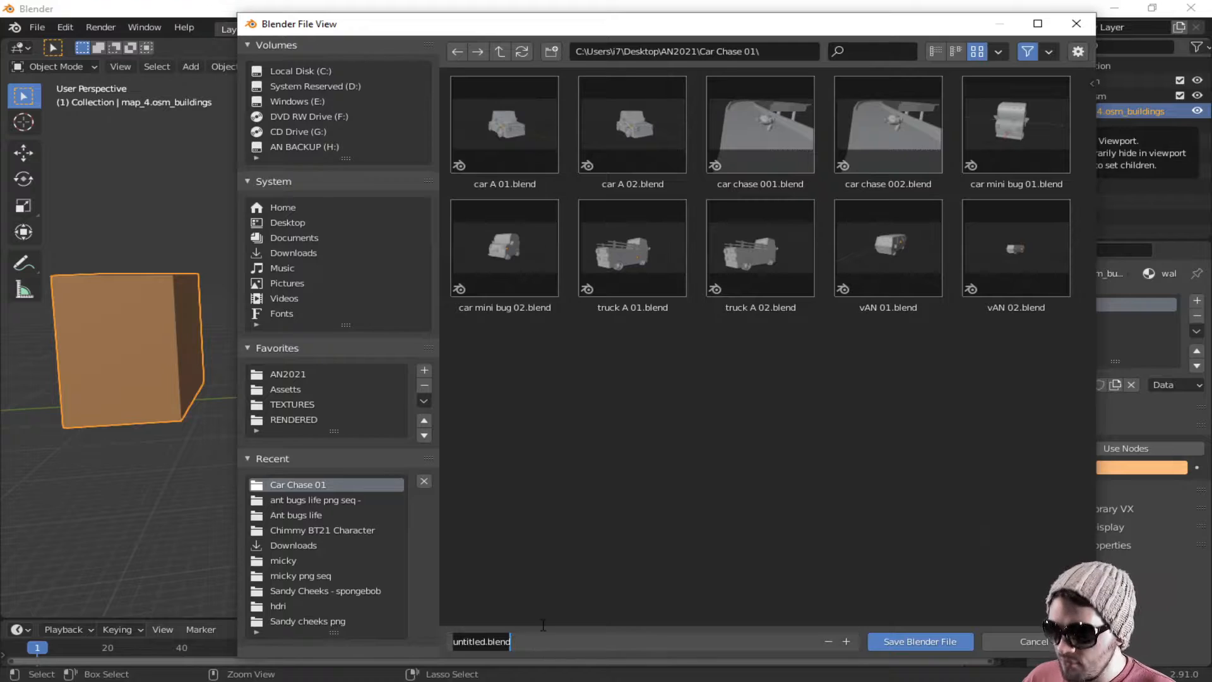
type("Backgro")
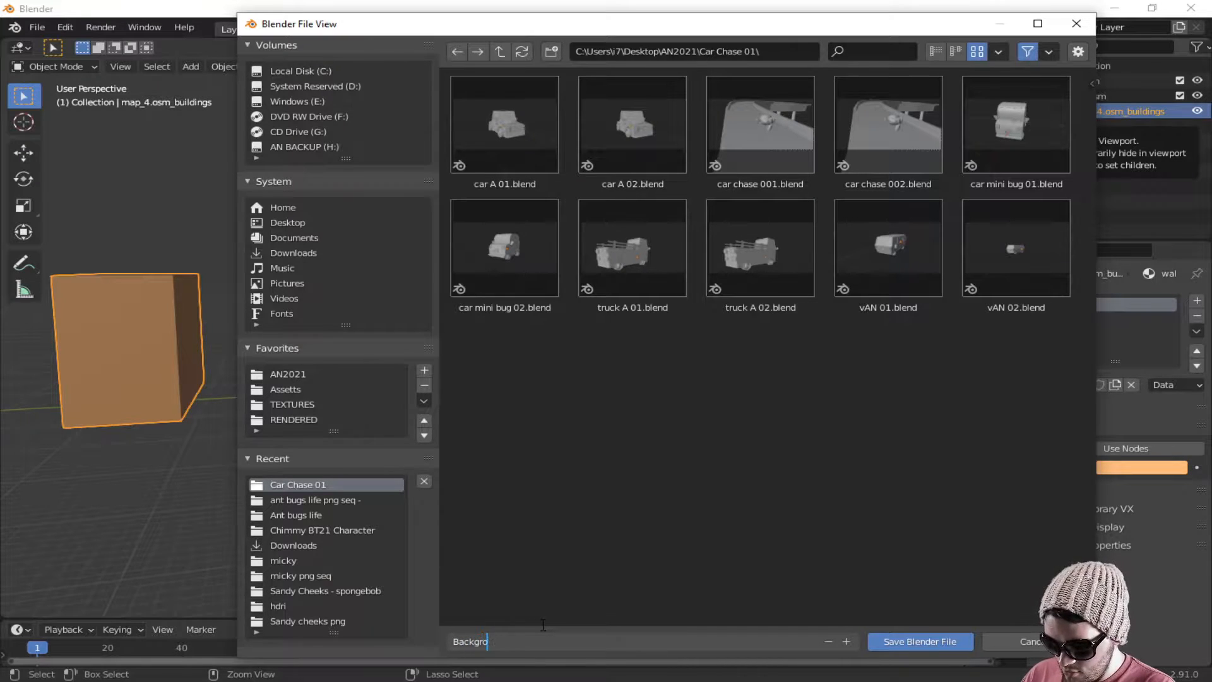
type("und buildings 01")
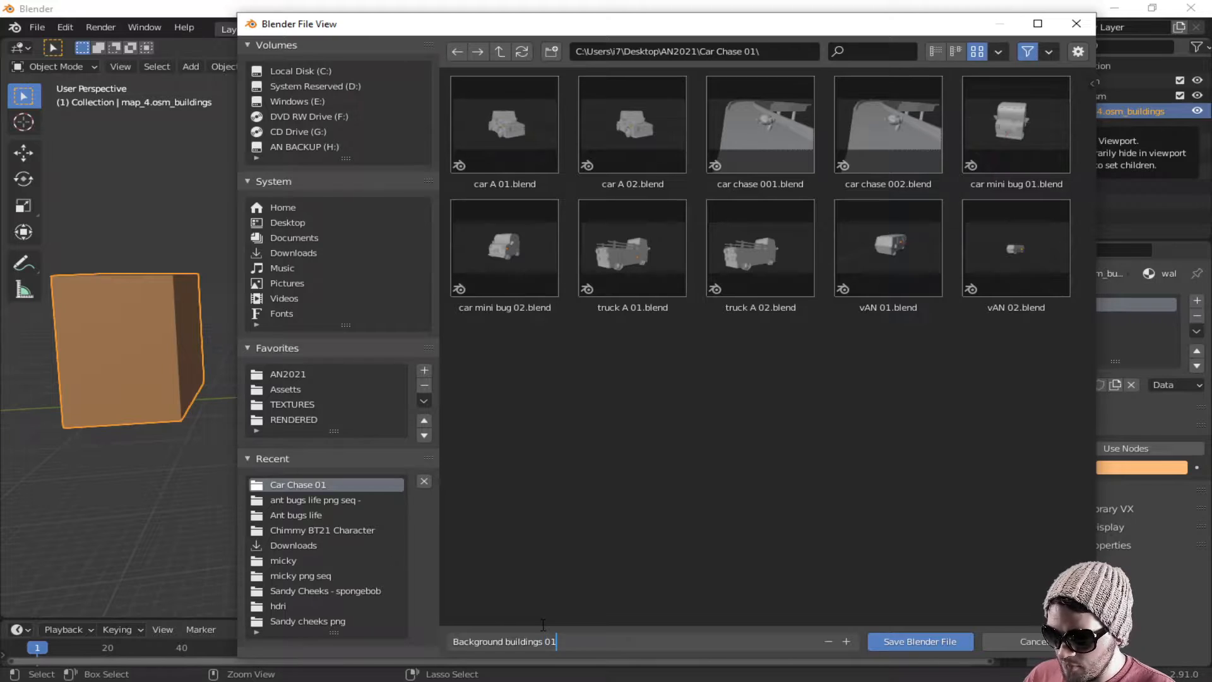
key("Return")
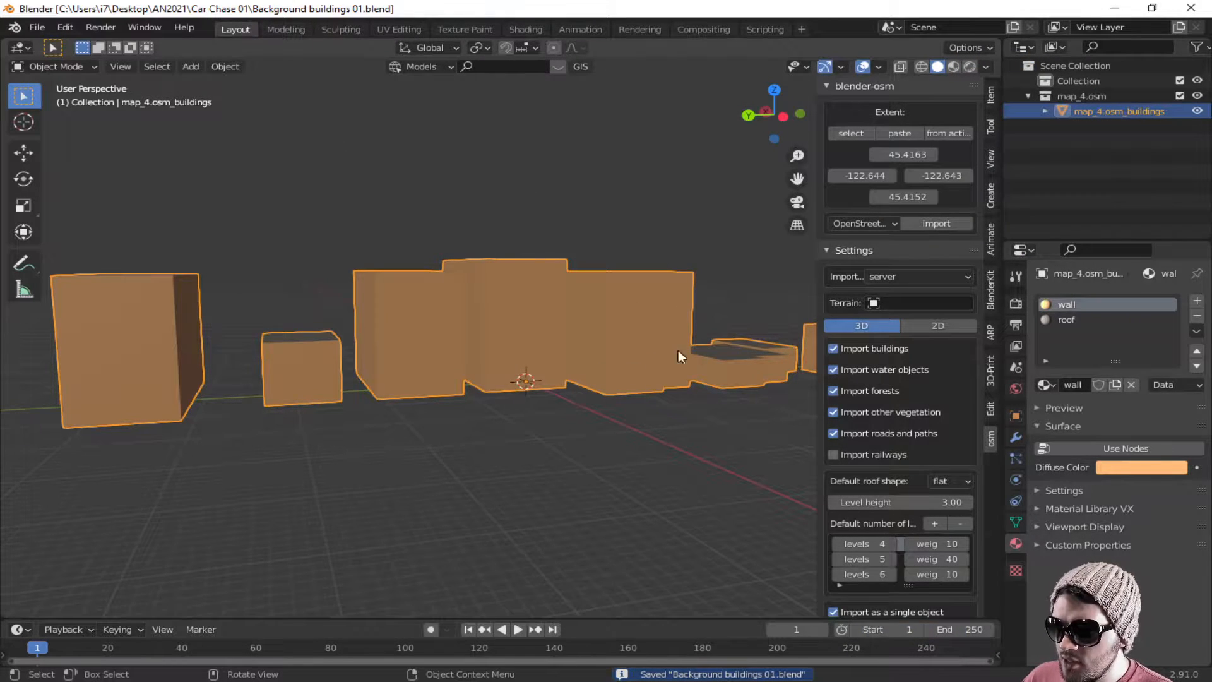
Step: Put the buildings mesh into Edit Mode and set the viewport to front orthographic view
middle_click_drag(678, 349, 543, 375)
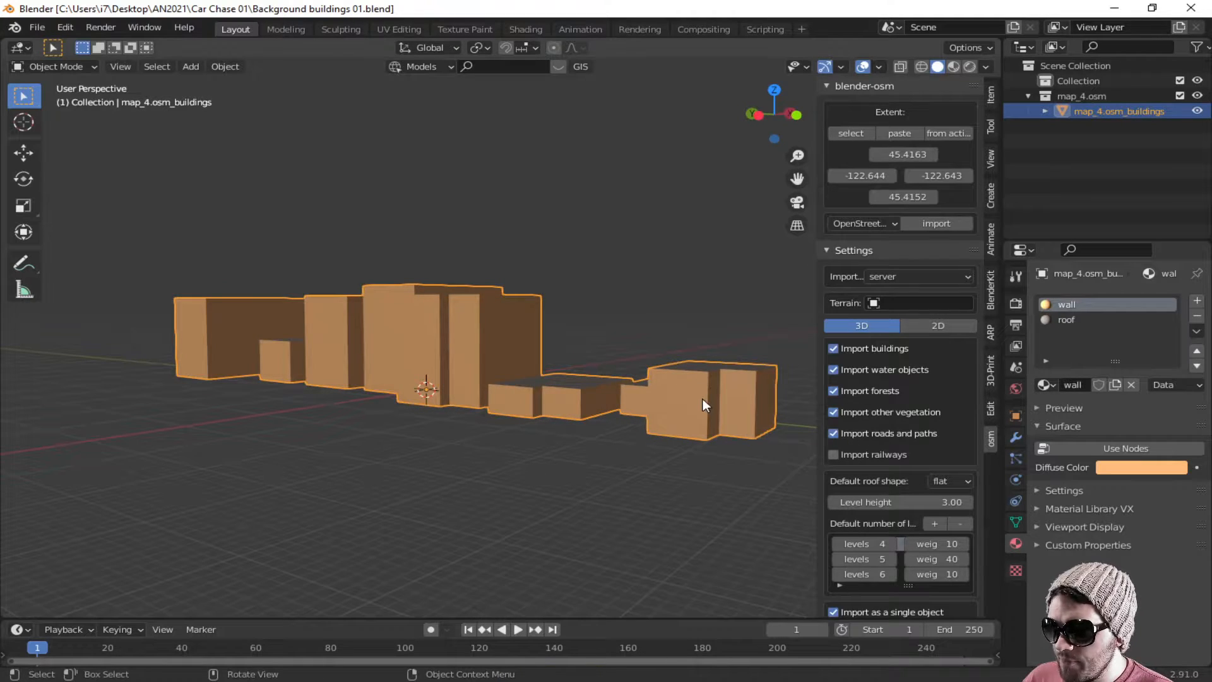
key("Tab")
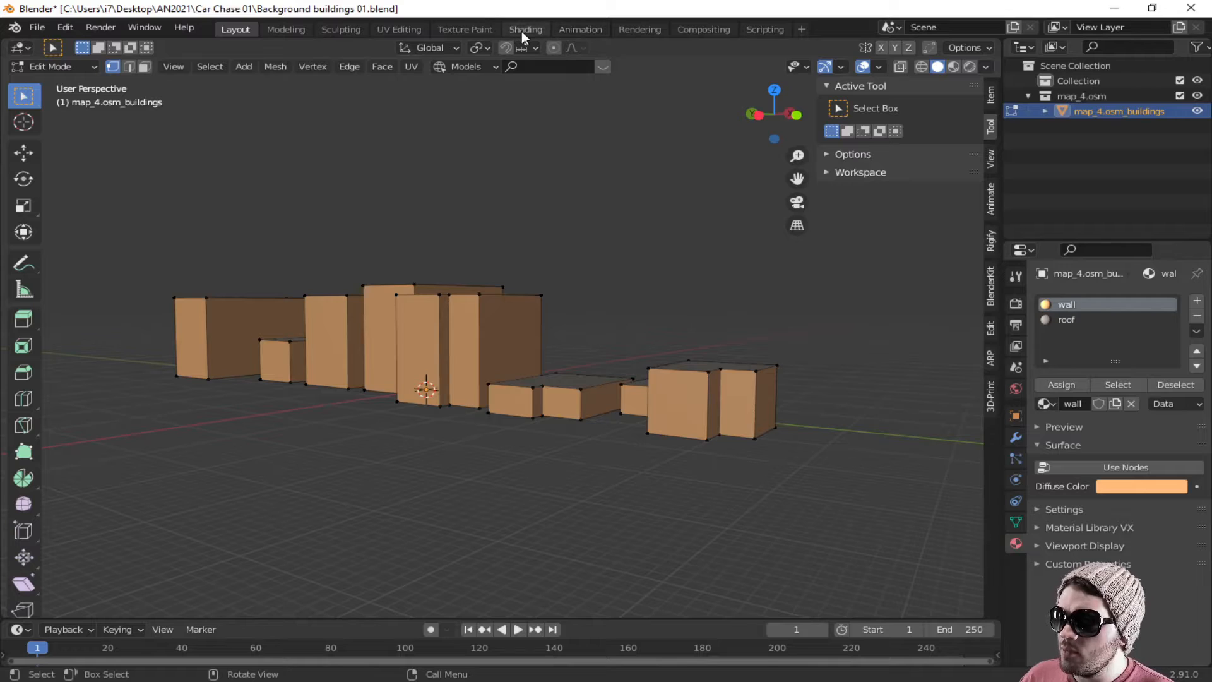
key("KP_1")
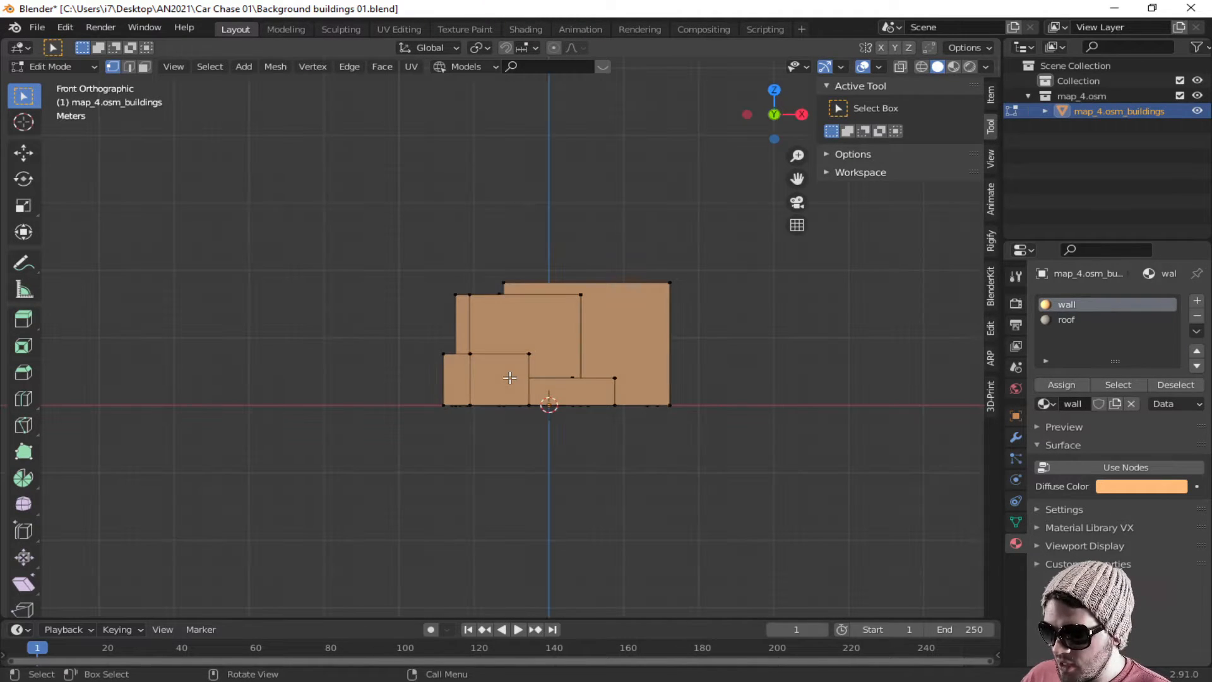
Step: In right orthographic view with face selection on, select a building's facing wall and all faces with a similar normal
key("KP_3")
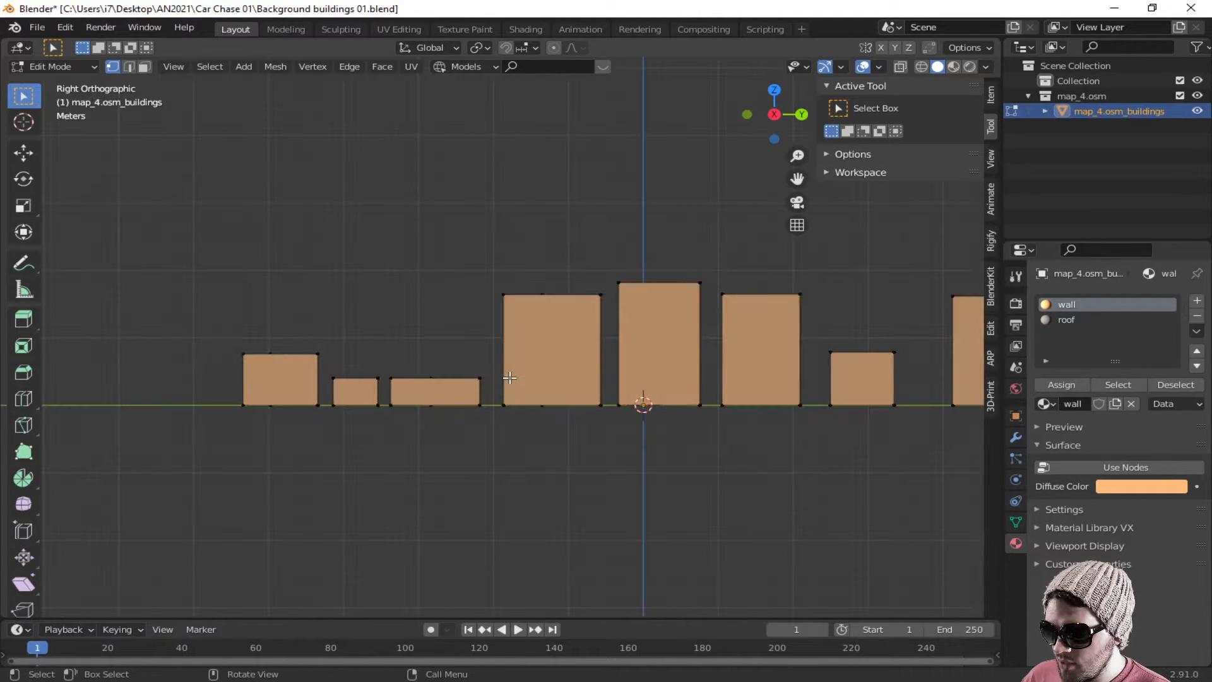
key("3")
left_click(265, 381)
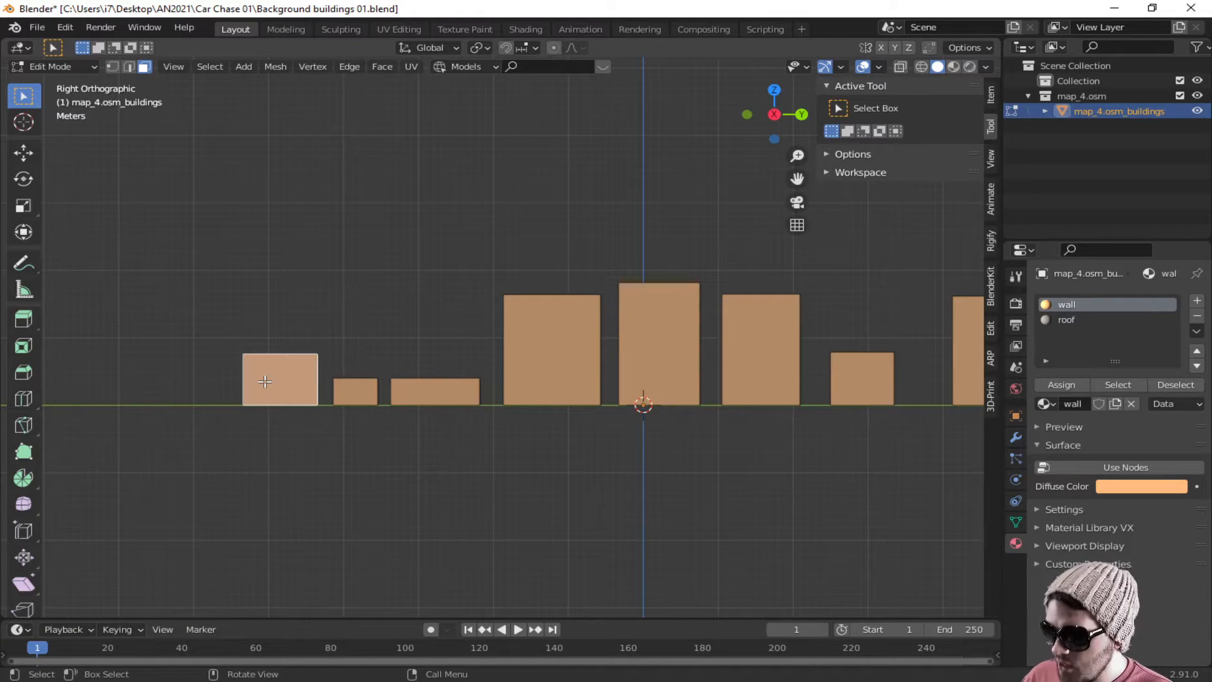
left_click(211, 62)
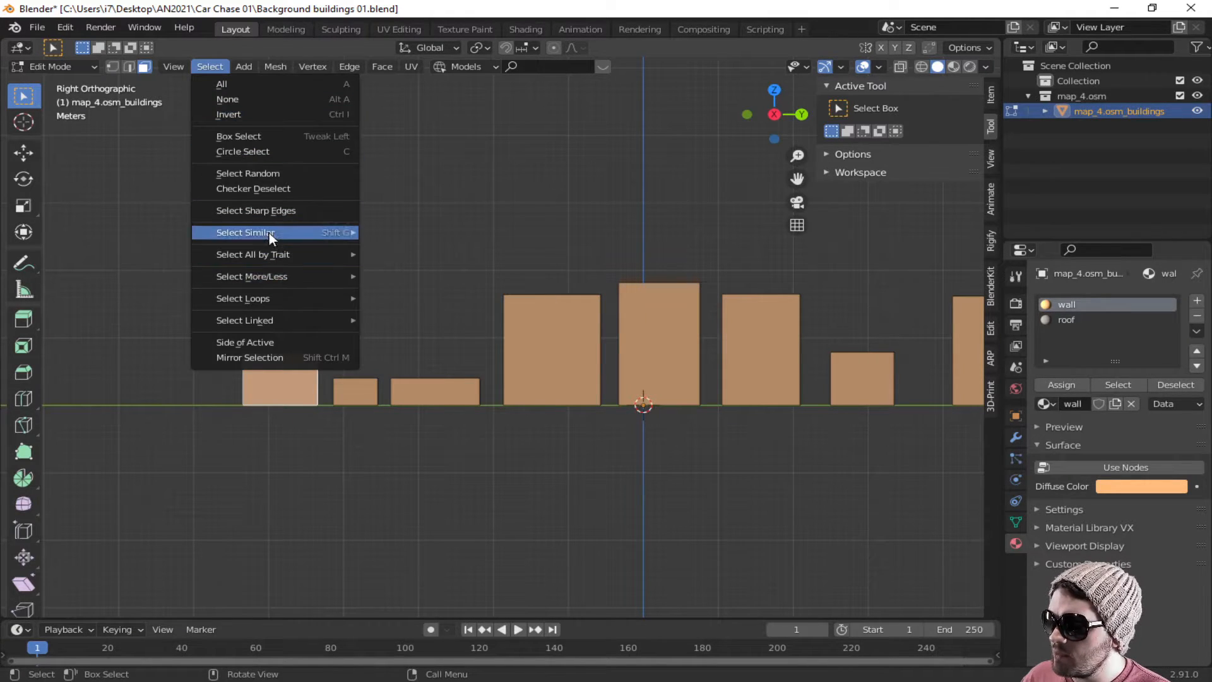
mouse_move(269, 231)
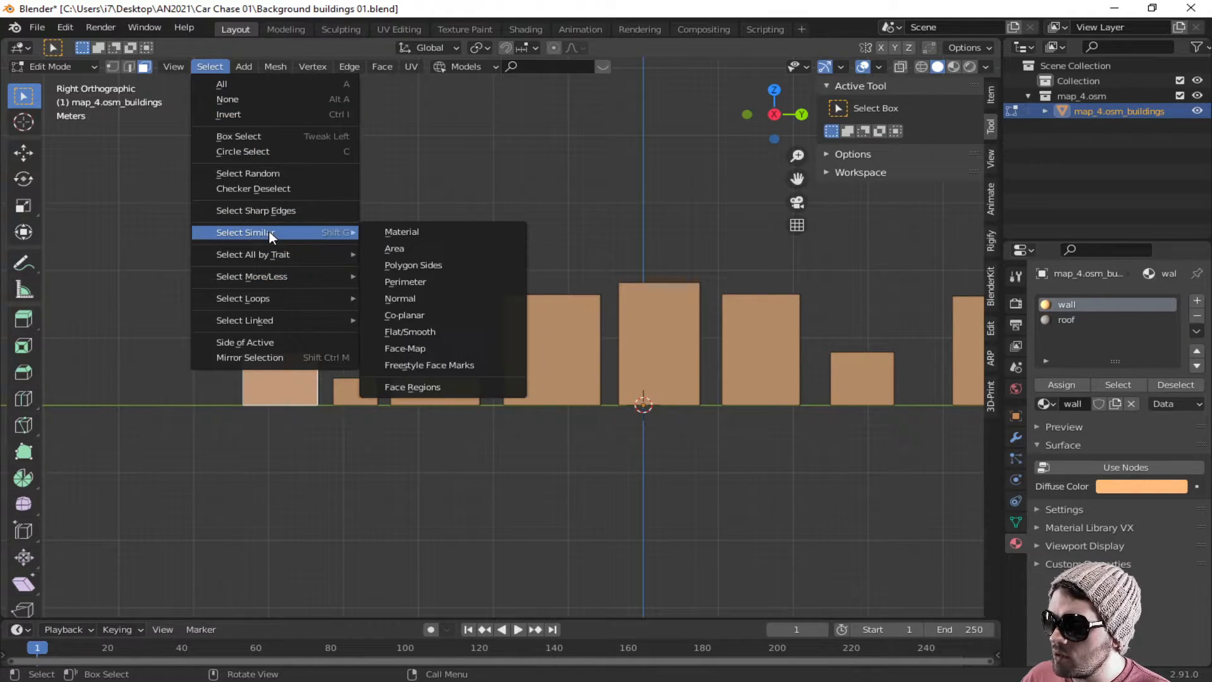
left_click(445, 298)
Step: Add a wall face on the buildings' opposite side to the selection and extend it to all faces with a similar normal
middle_click_drag(814, 321, 553, 368)
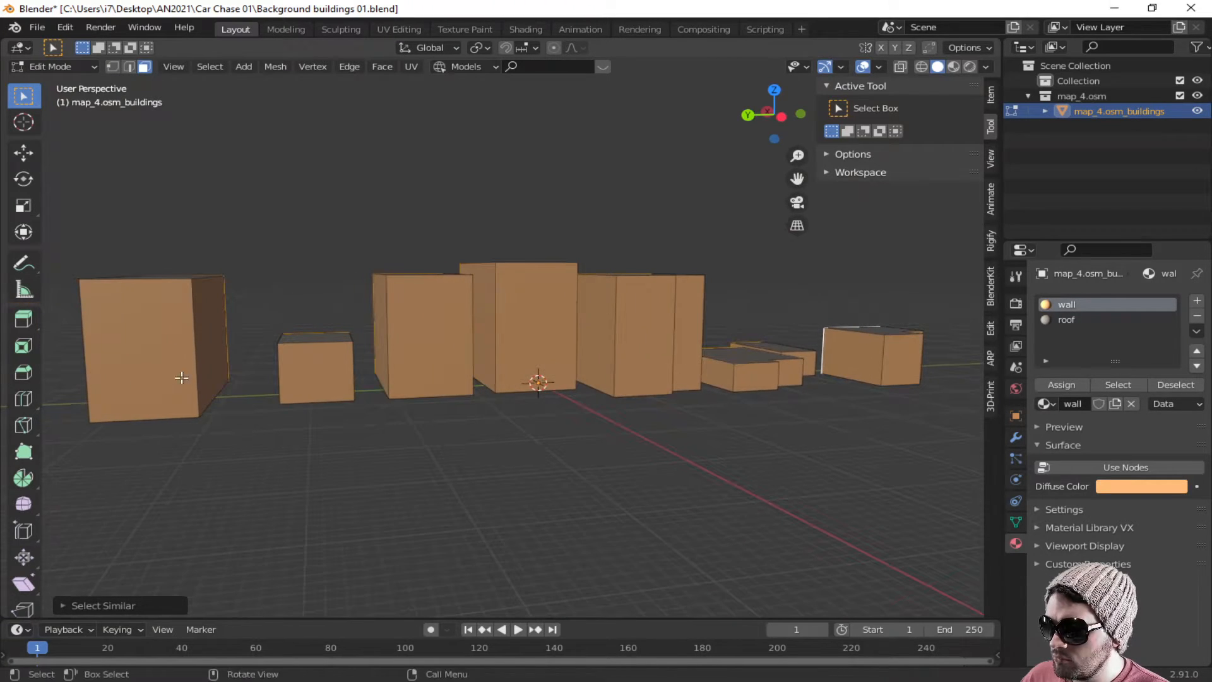
left_click(147, 360)
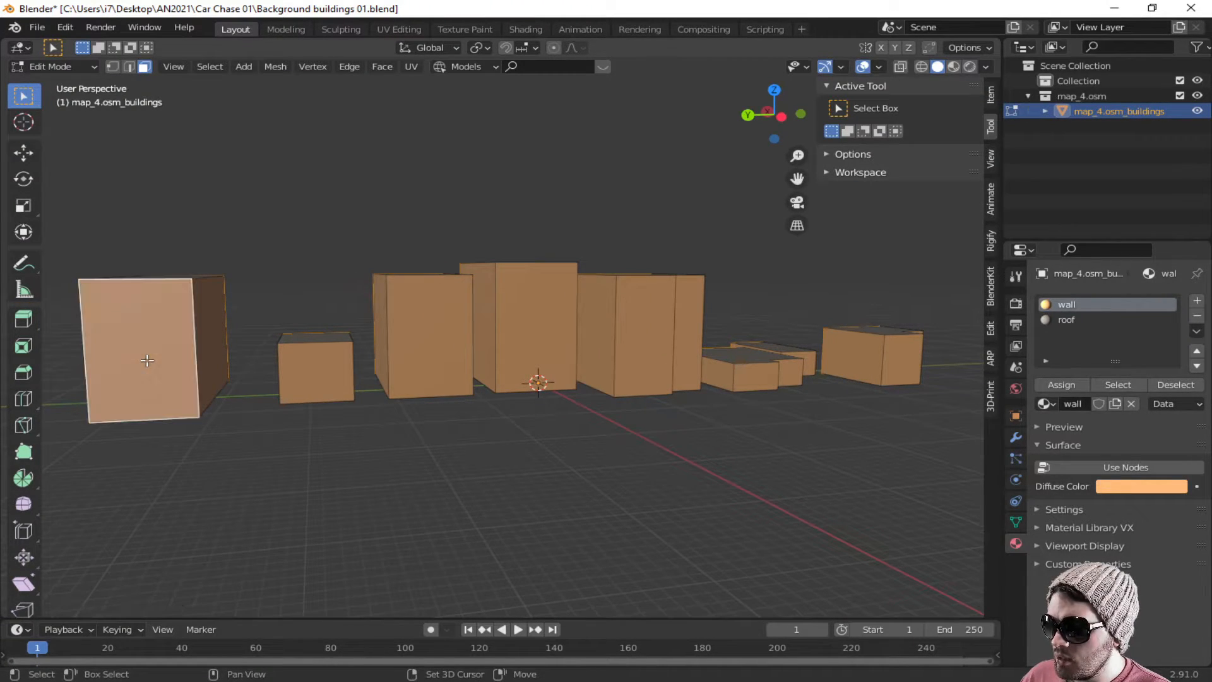
right_click(147, 359)
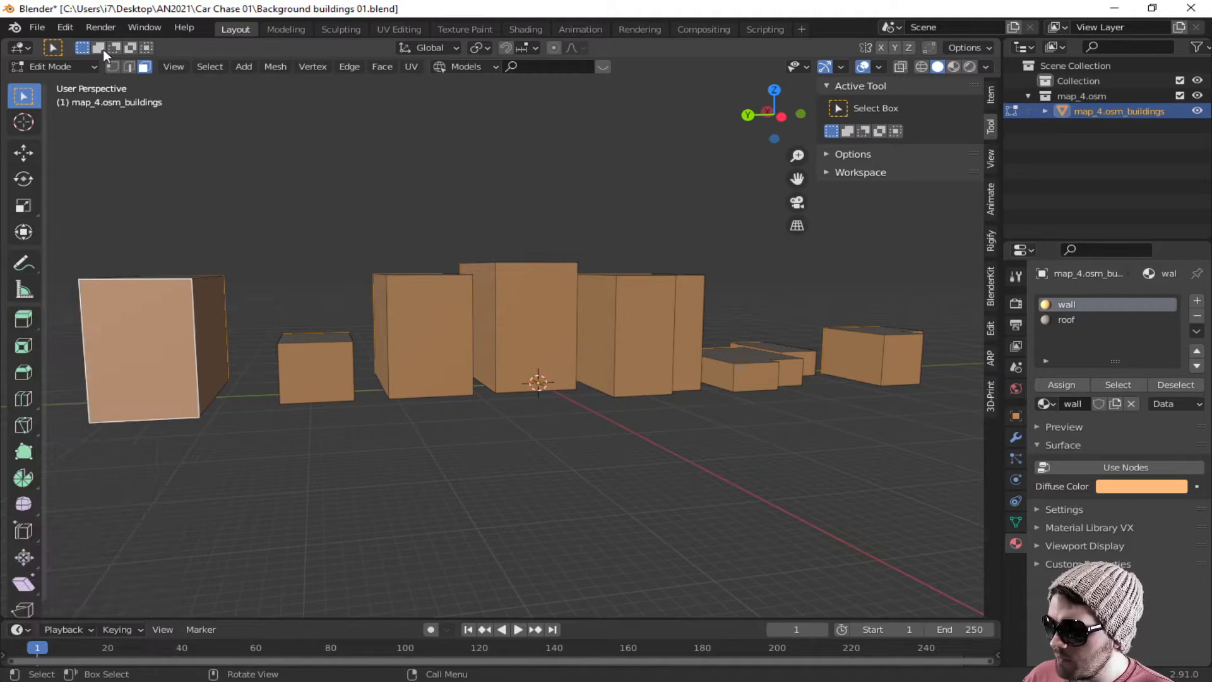
left_click(205, 67)
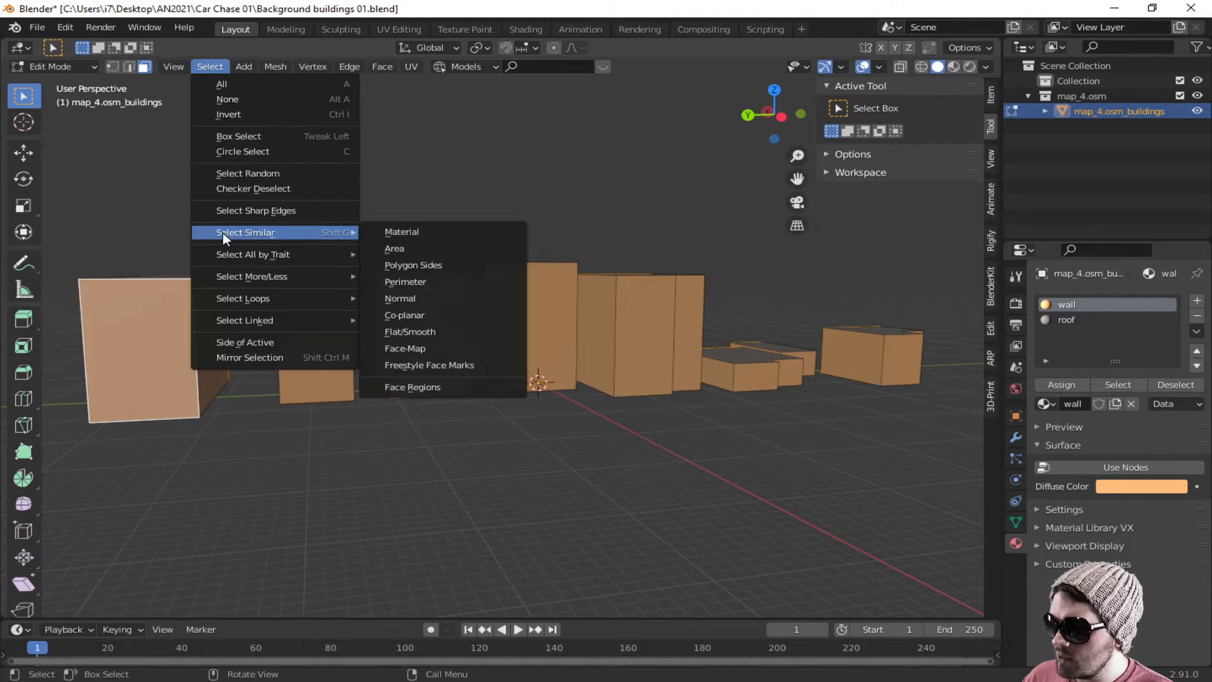
mouse_move(224, 233)
left_click(405, 298)
middle_click_drag(373, 316, 468, 366)
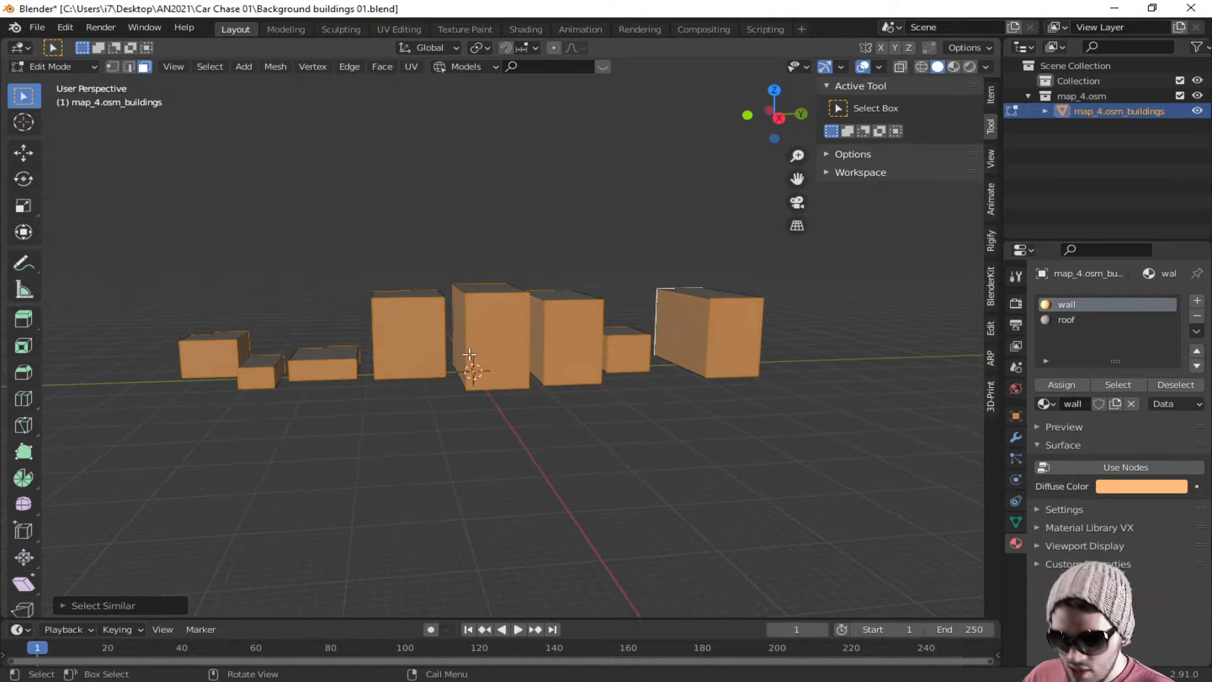
Step: Unwrap the selected wall faces with Project from View in right orthographic view
key("KP_1")
key("KP_3")
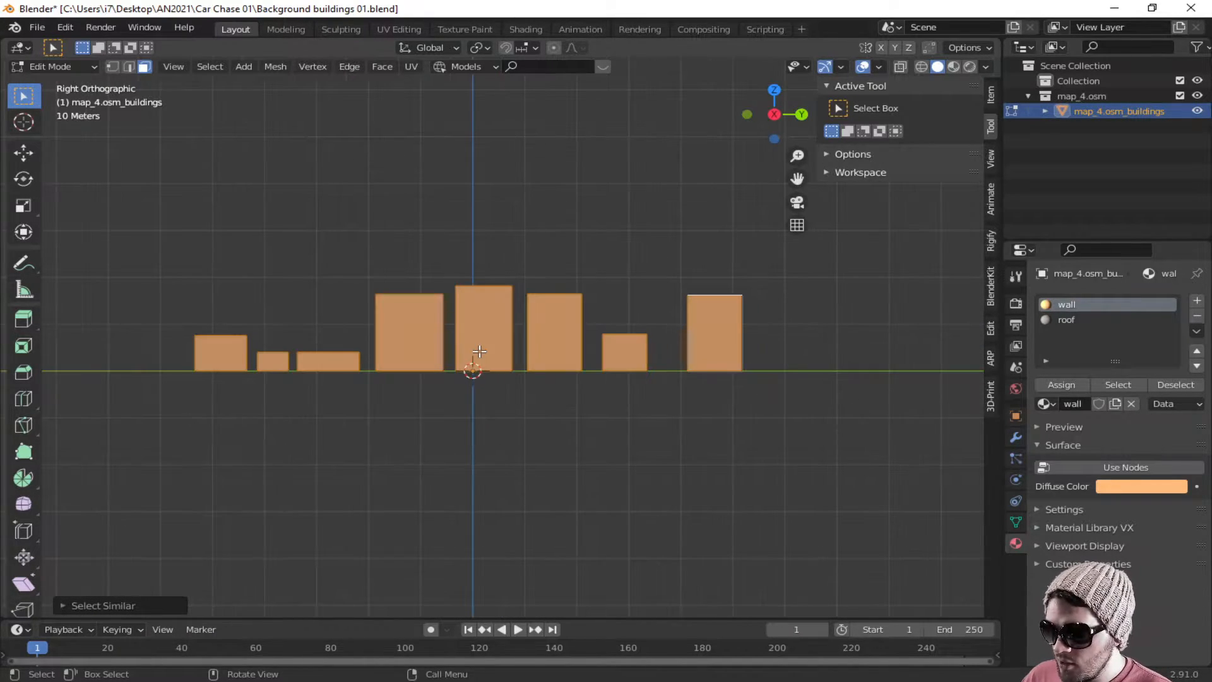
scroll(559, 344, "up", 3)
key("u")
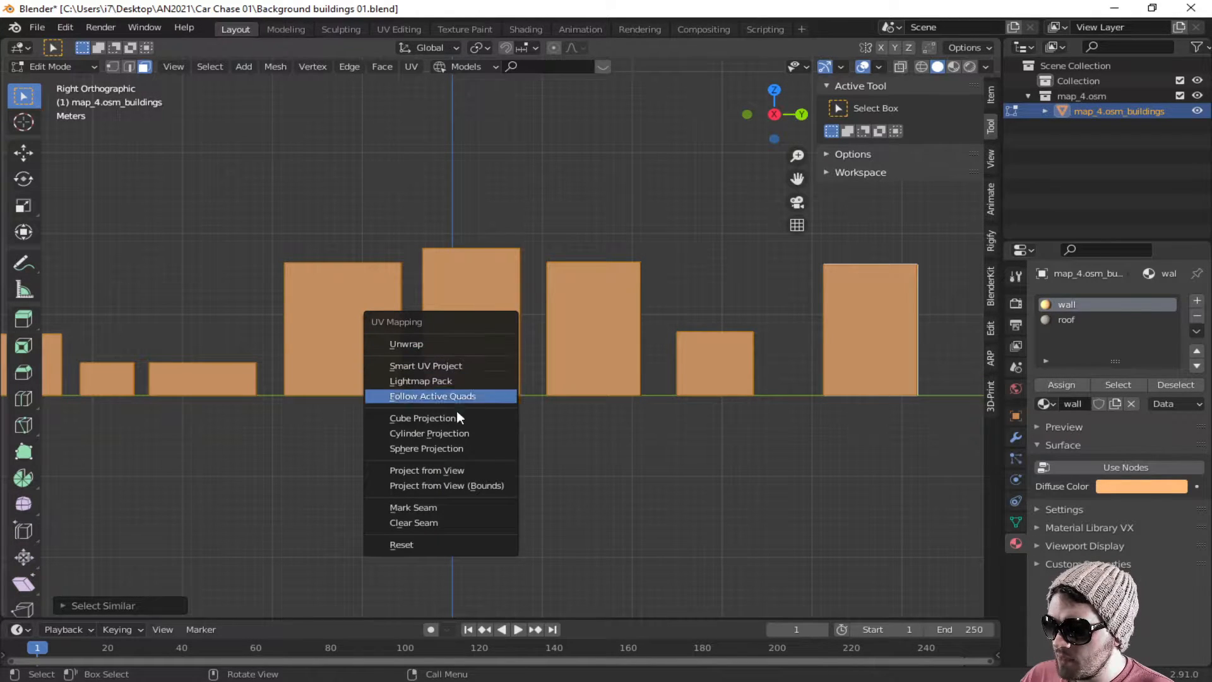
scroll(261, 321, "down", 2)
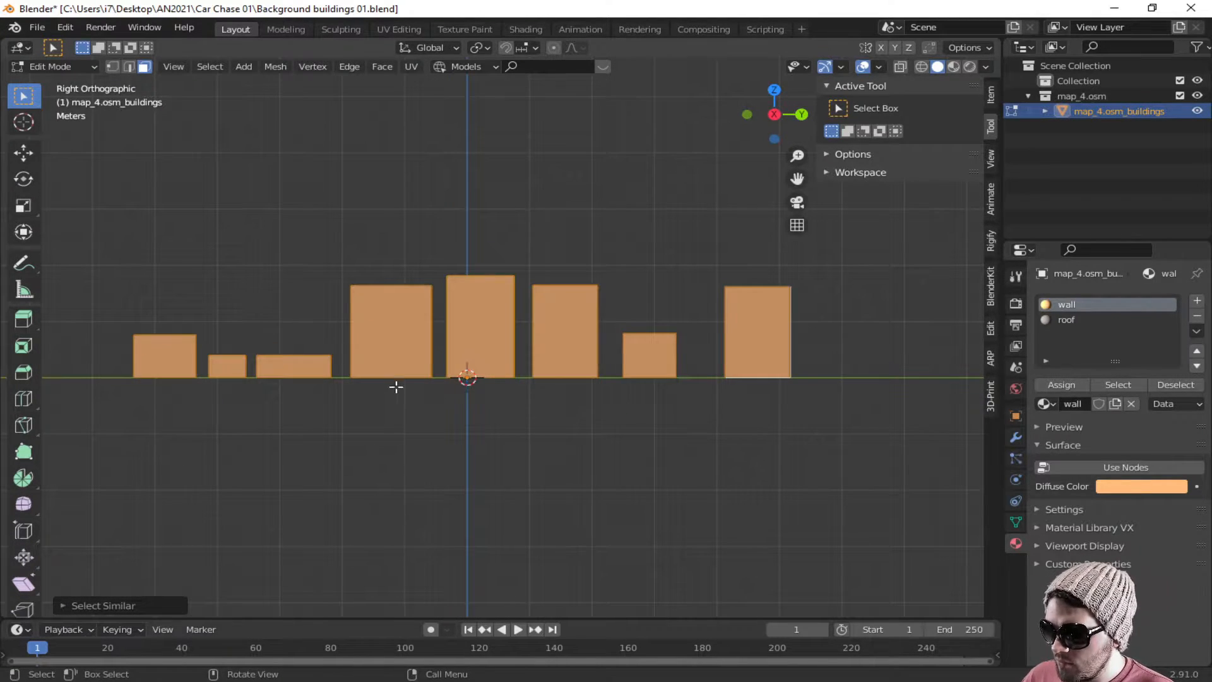
scroll(425, 387, "up", 1)
key("u")
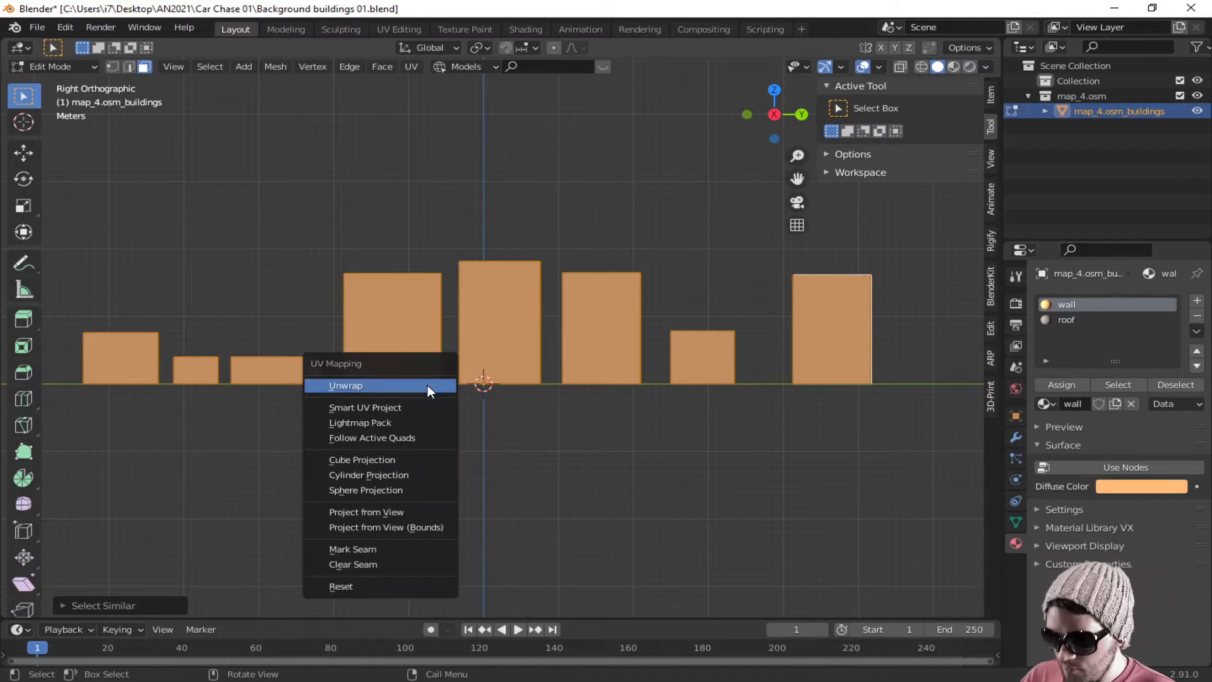
left_click(385, 513)
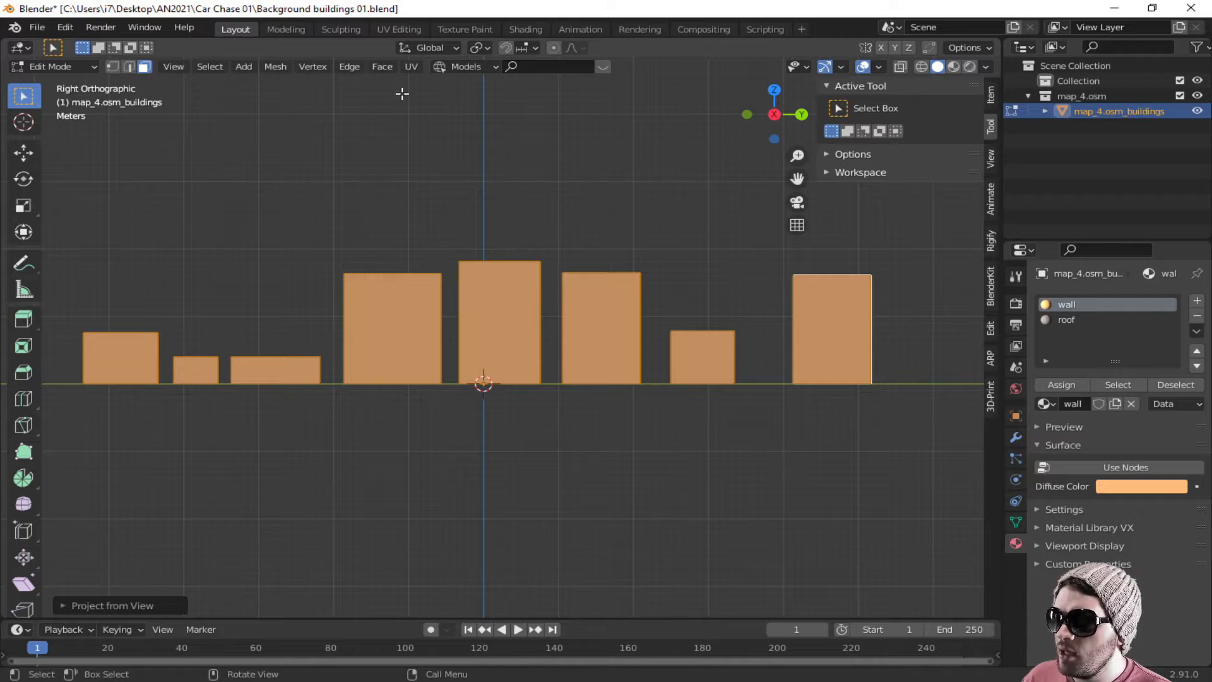
Step: Switch to the Shading workspace and enable nodes for the wall material, with the buildings in view
left_click(533, 31)
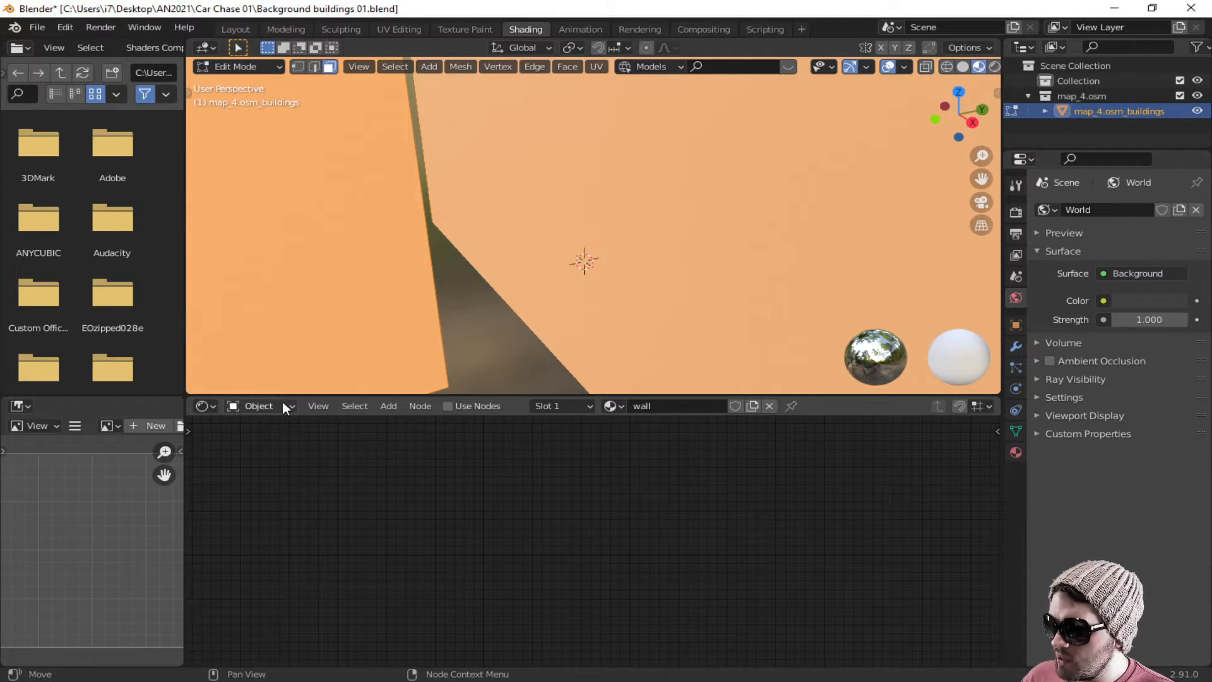
left_click(448, 406)
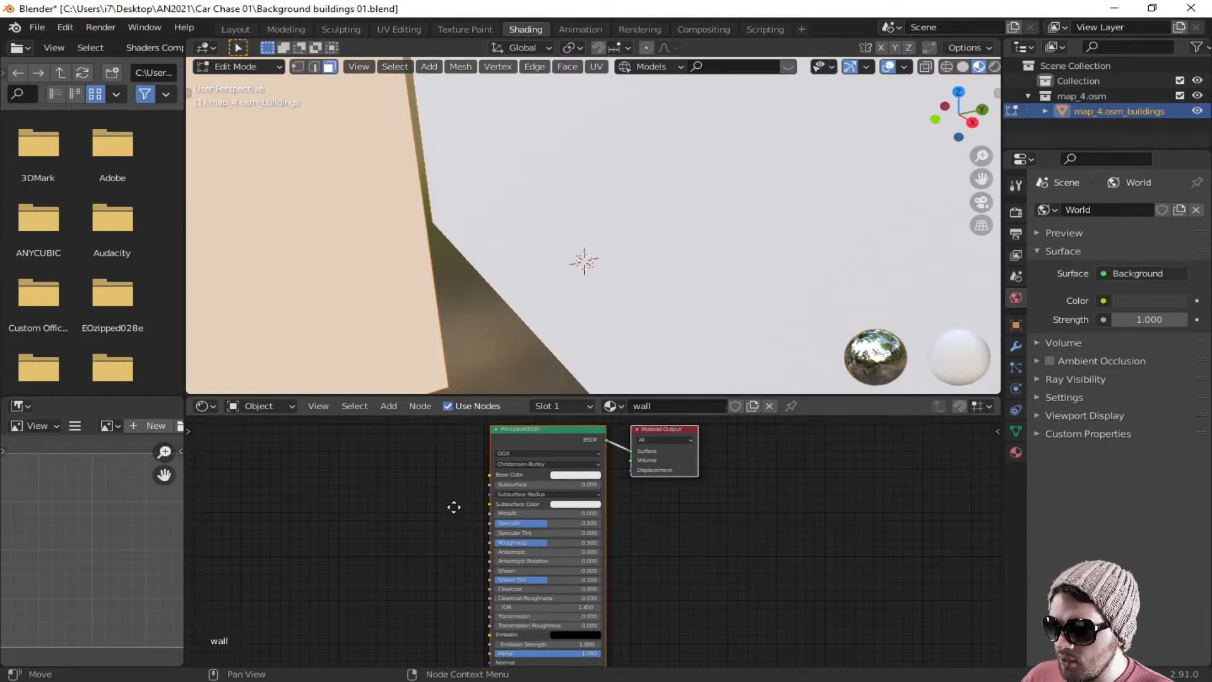
scroll(452, 184, "down", 5)
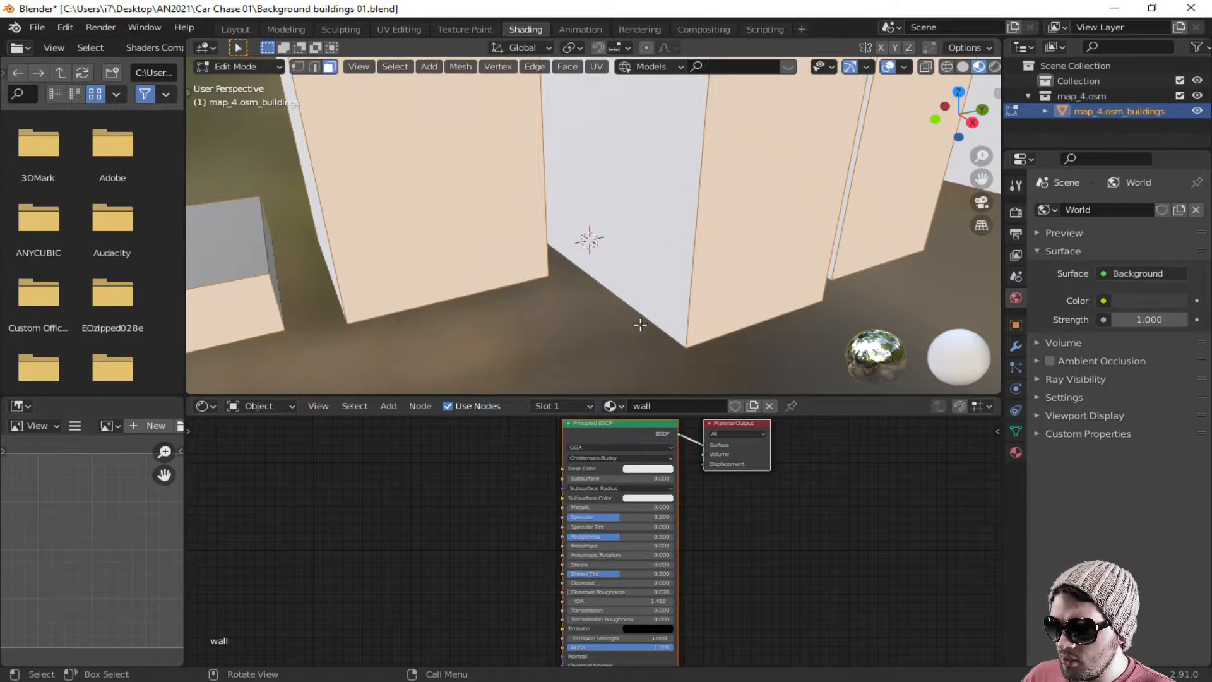
middle_click_drag(640, 324, 686, 312)
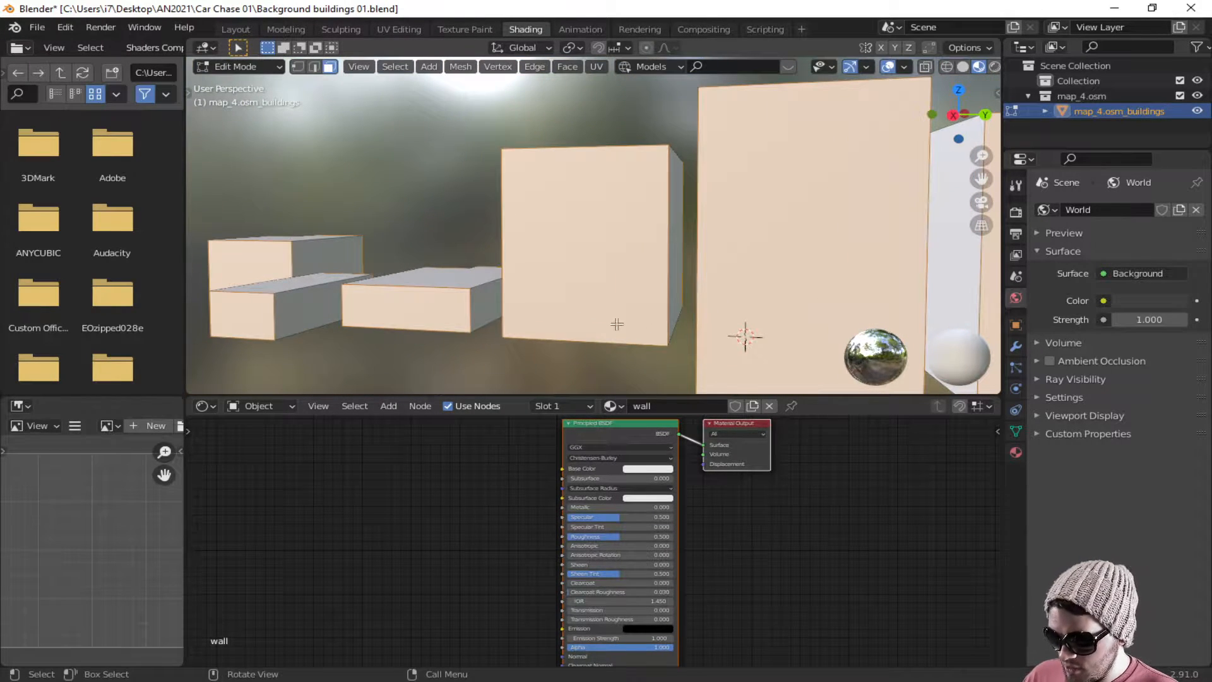
Step: Add an Image Texture node to the wall material and connect its Color output to the Principled BSDF's Base Color
key("shift+a")
left_click(384, 512)
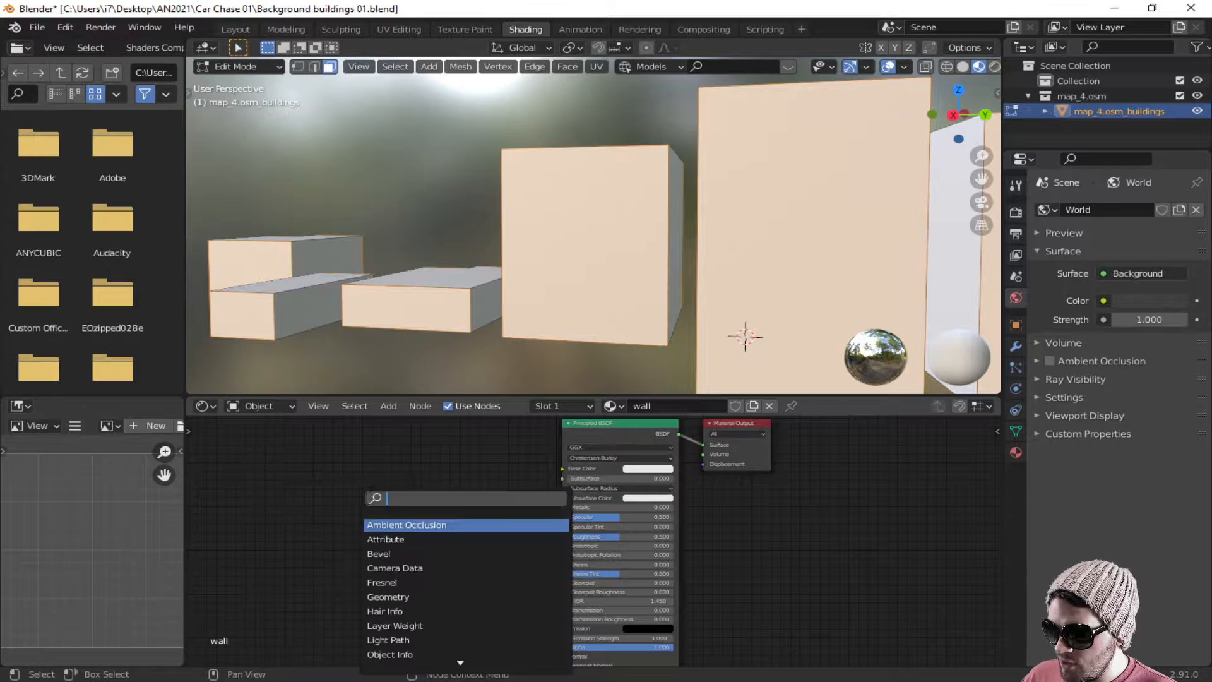
type("image")
key("Return")
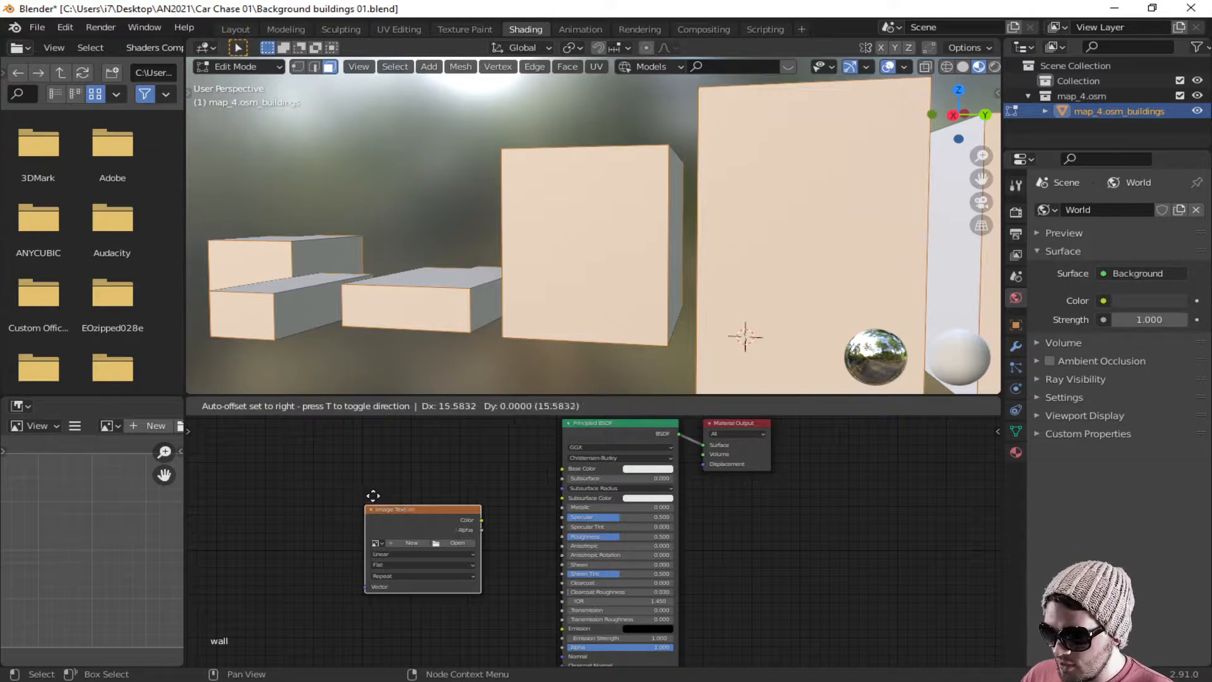
left_click(353, 449)
left_click_drag(463, 473, 562, 469)
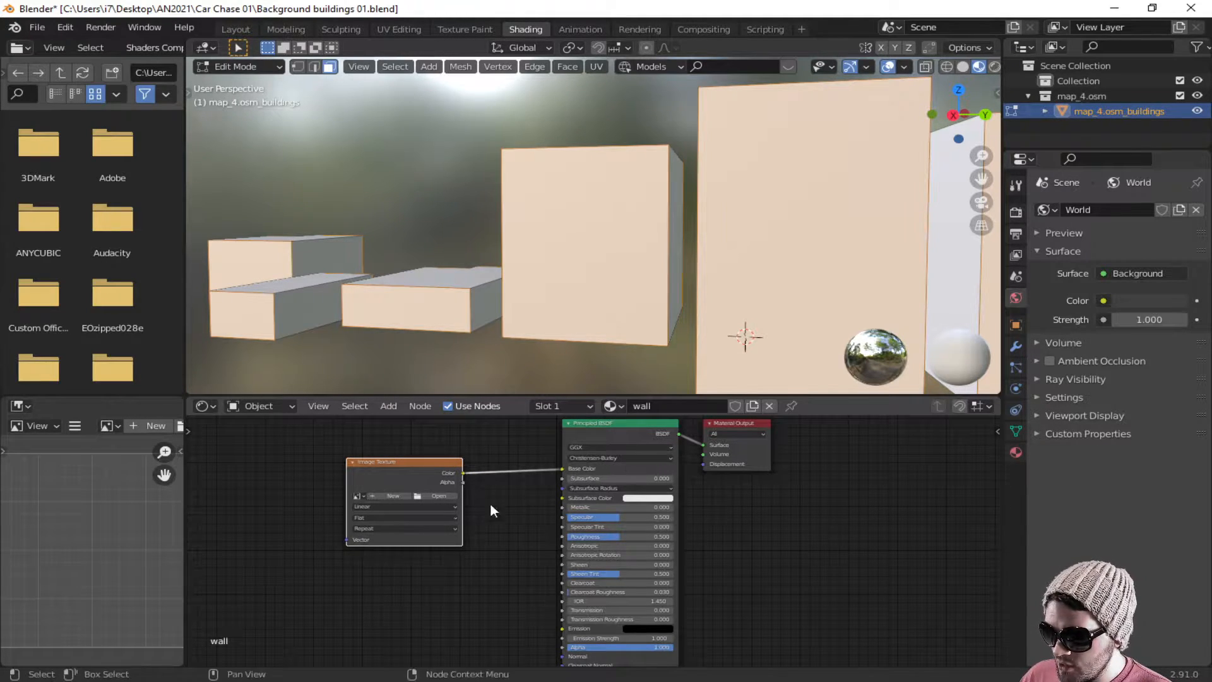
Step: Load 1-cartoon-windows-01.png from the TEXTURES folder into the Image Texture node
left_click(442, 495)
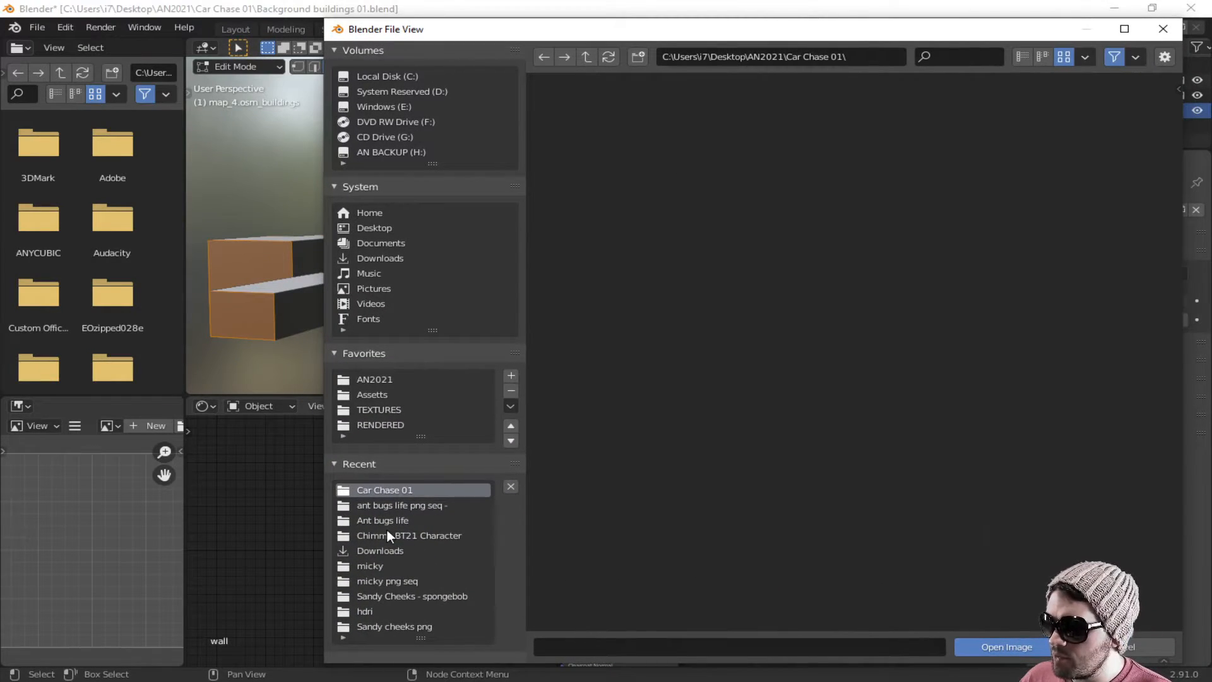
left_click(377, 410)
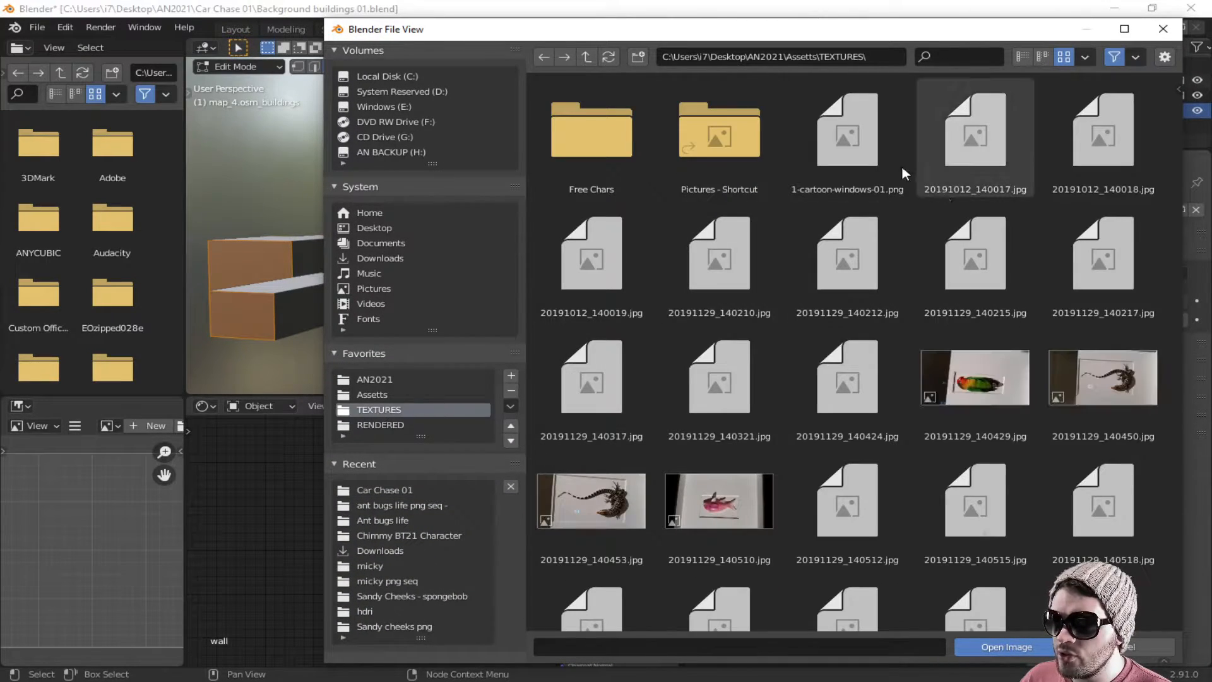
left_click(853, 140)
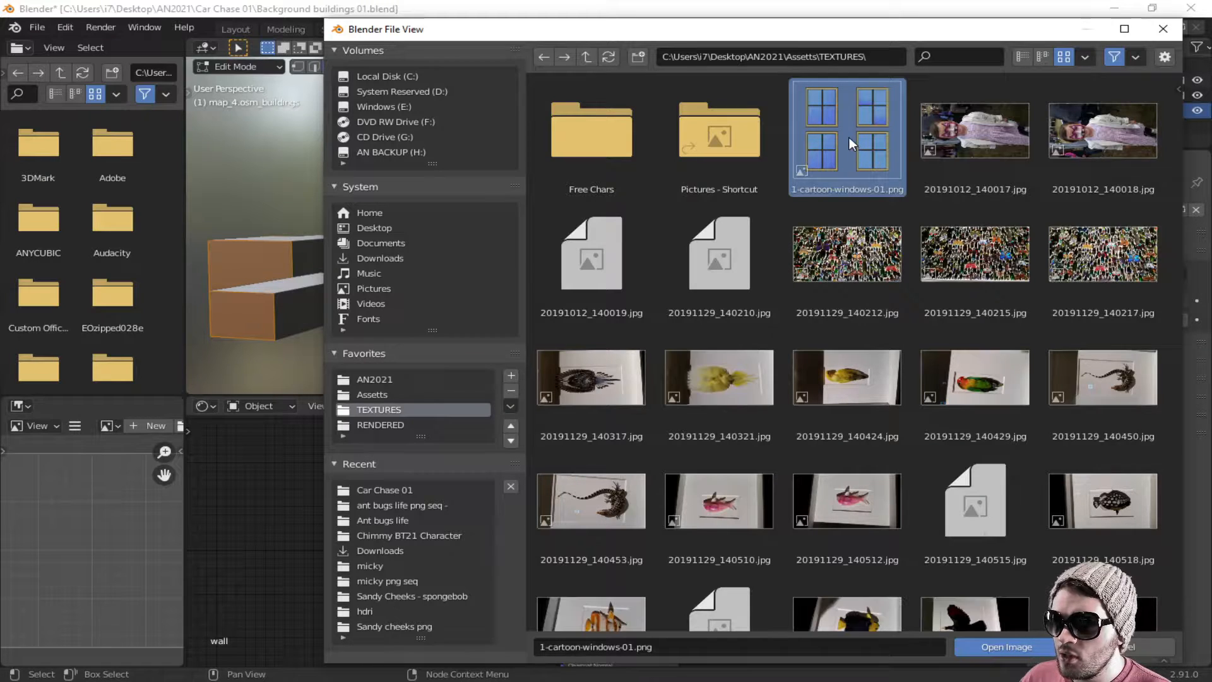
double_click(832, 156)
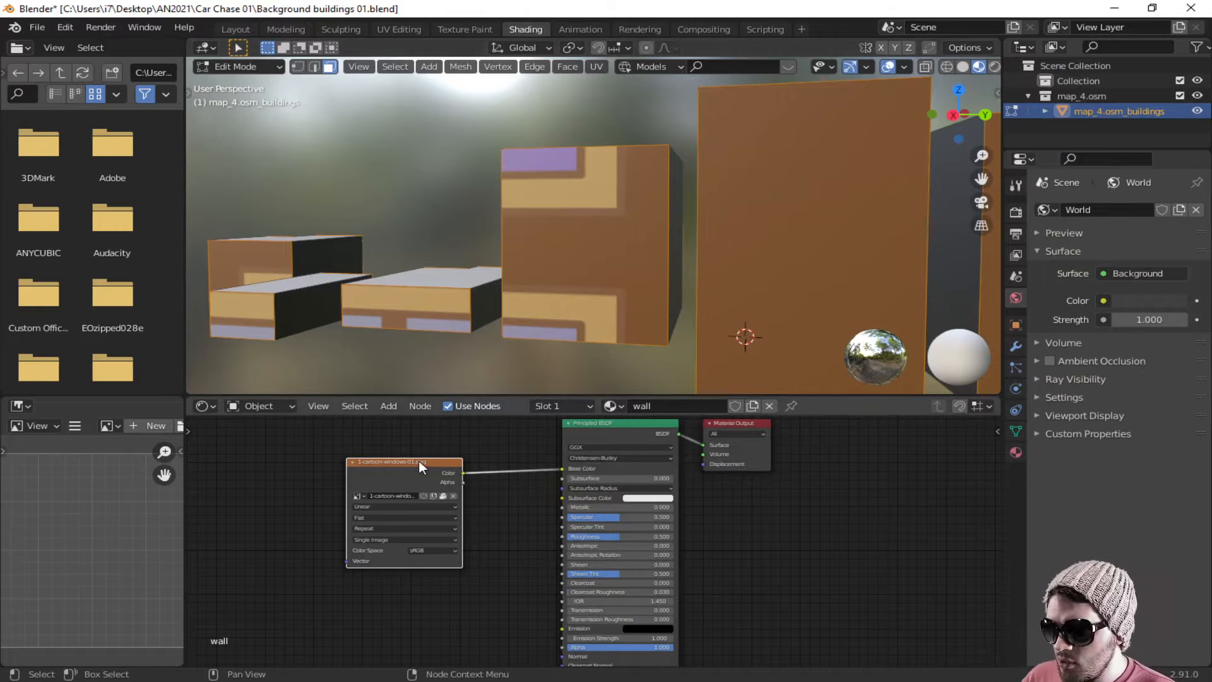
Step: Rearrange the wall nodes, spacing the Material Output well away from the Image Texture and Principled BSDF to free up room
left_click_drag(397, 468, 339, 461)
left_click_drag(601, 430, 519, 445)
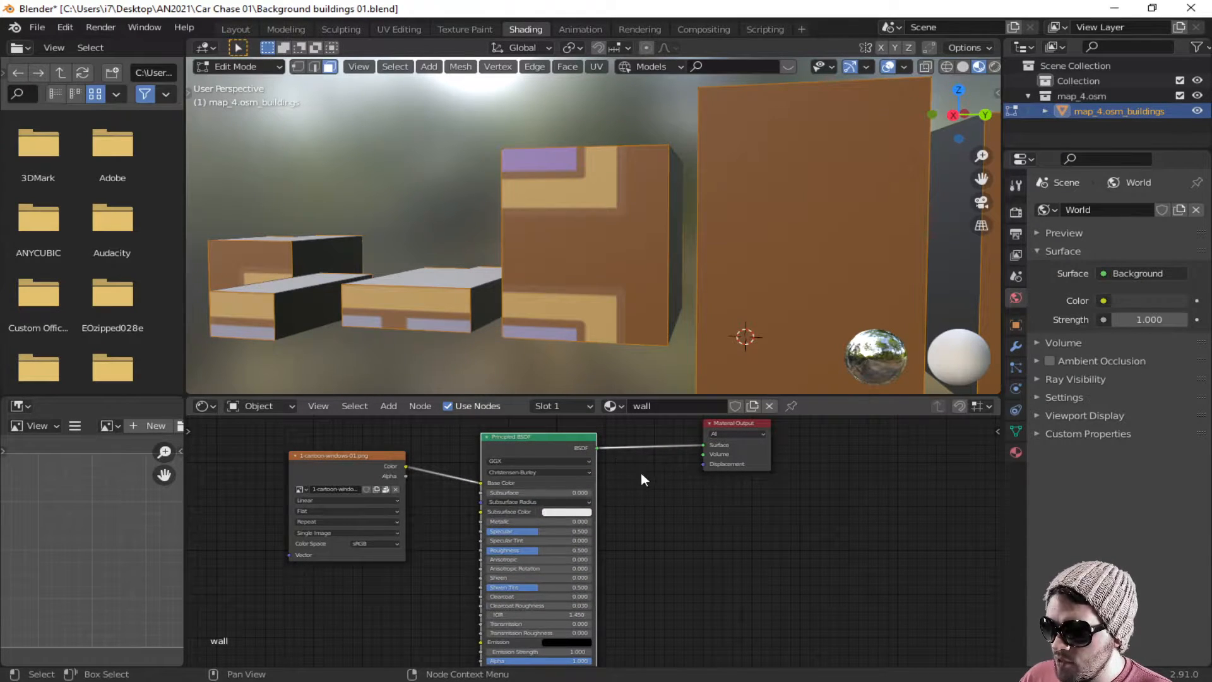
left_click_drag(741, 424, 803, 441)
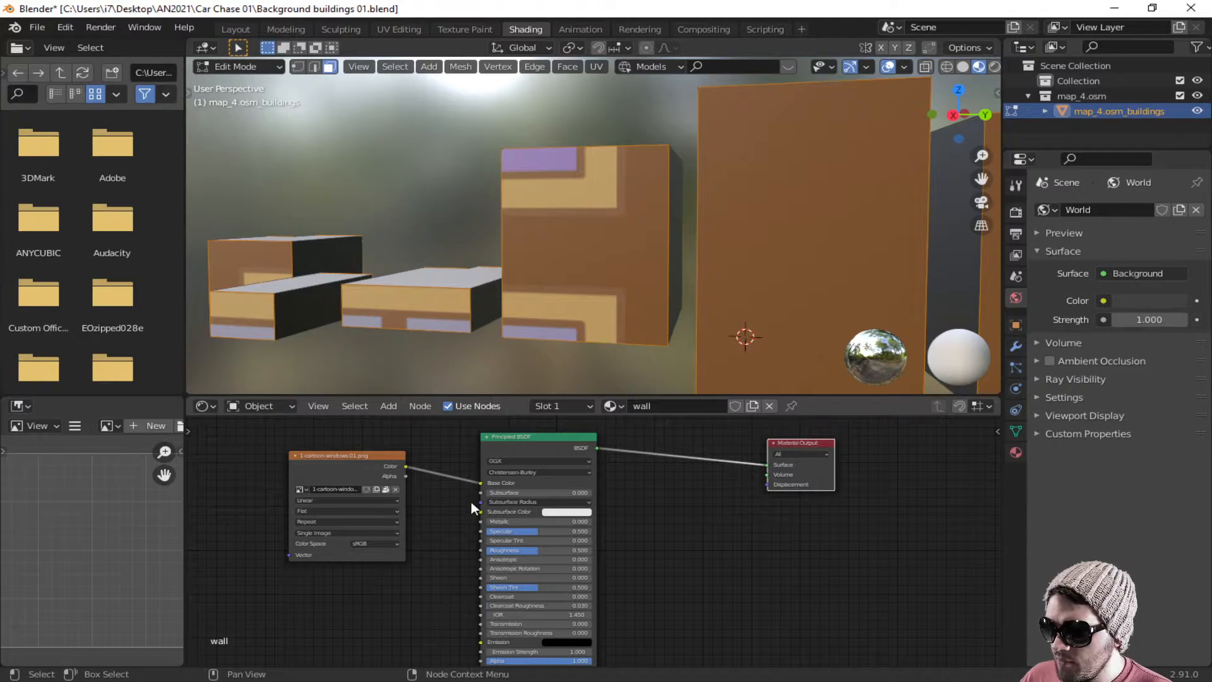
left_click(344, 463)
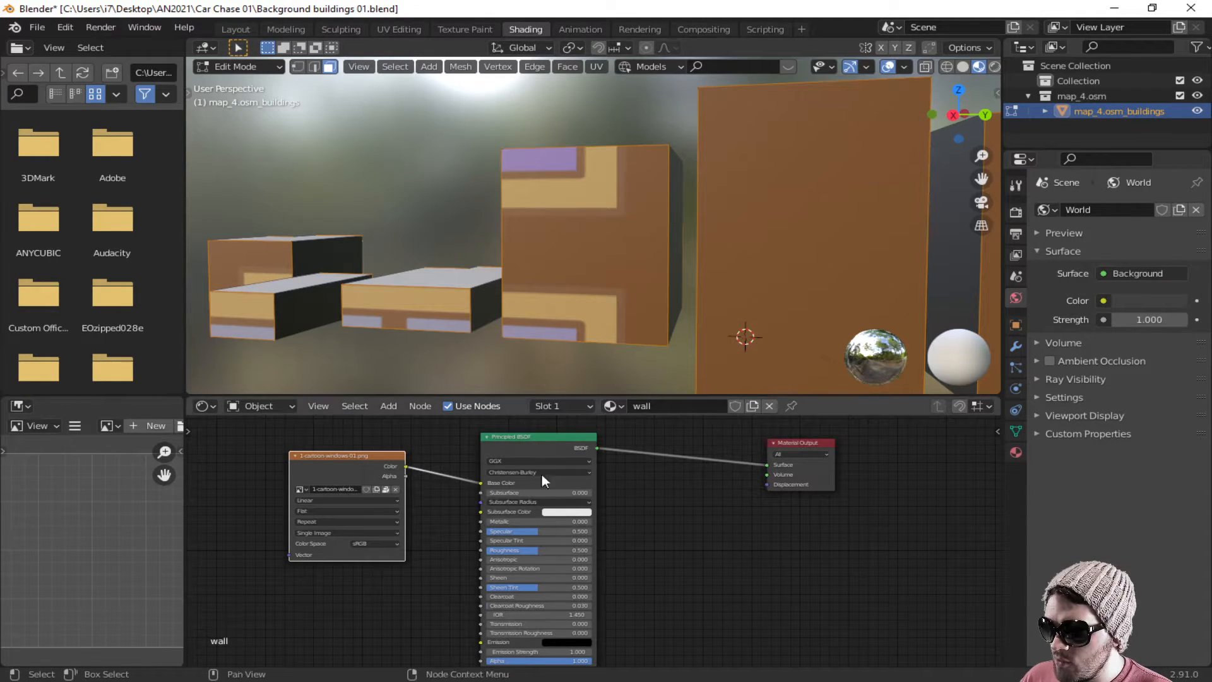
left_click_drag(547, 458, 500, 459)
Step: Duplicate the Principled BSDF node, place the copy below the original, and move the original slightly higher
scroll(572, 491, "down", 2)
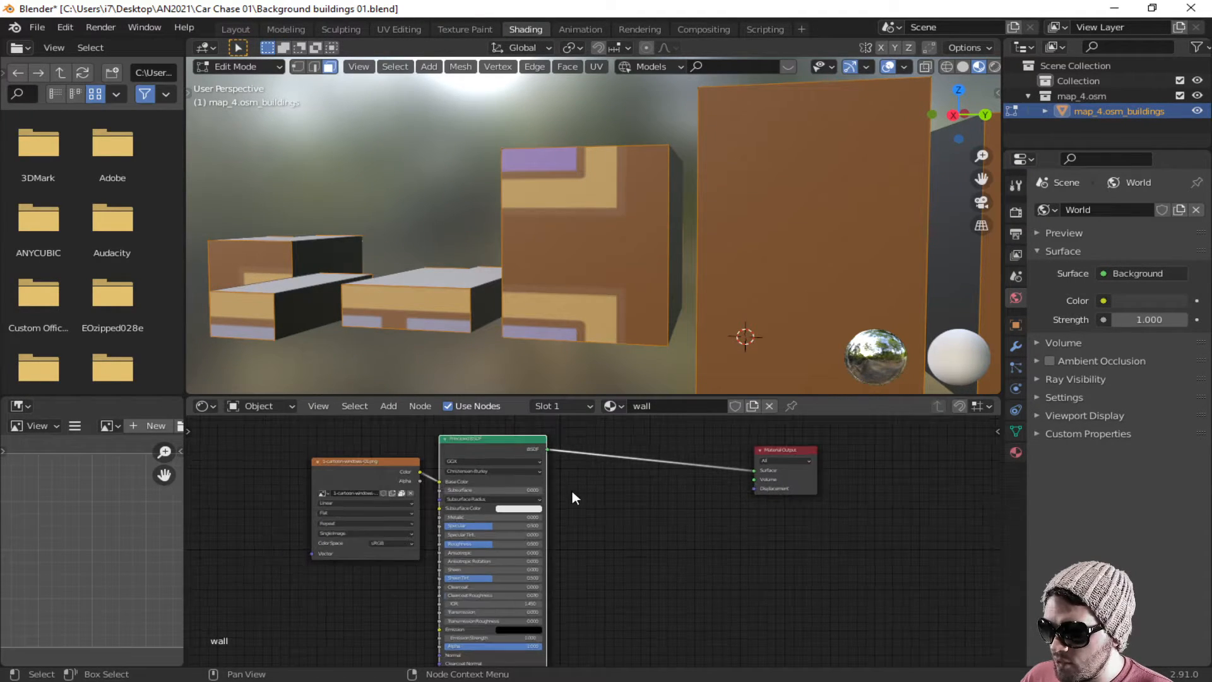
scroll(590, 502, "down", 1)
scroll(590, 502, "down", 3, "ctrl")
scroll(590, 502, "down", 2, "shift")
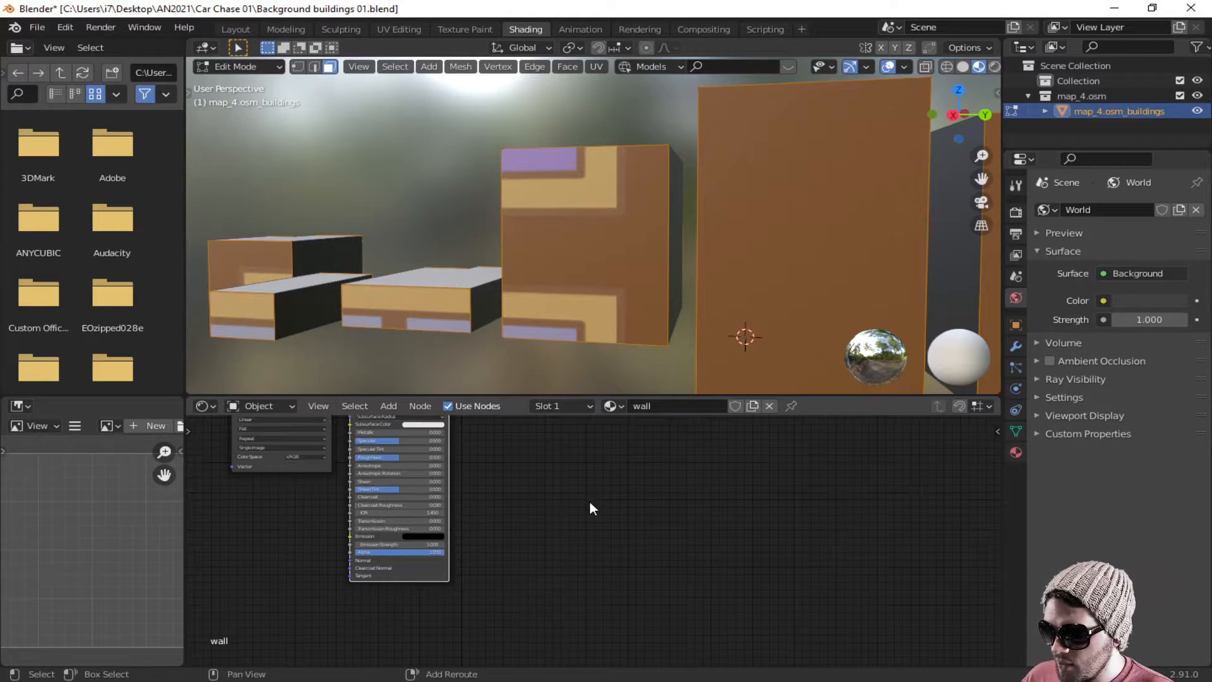
middle_click_drag(590, 502, 647, 553)
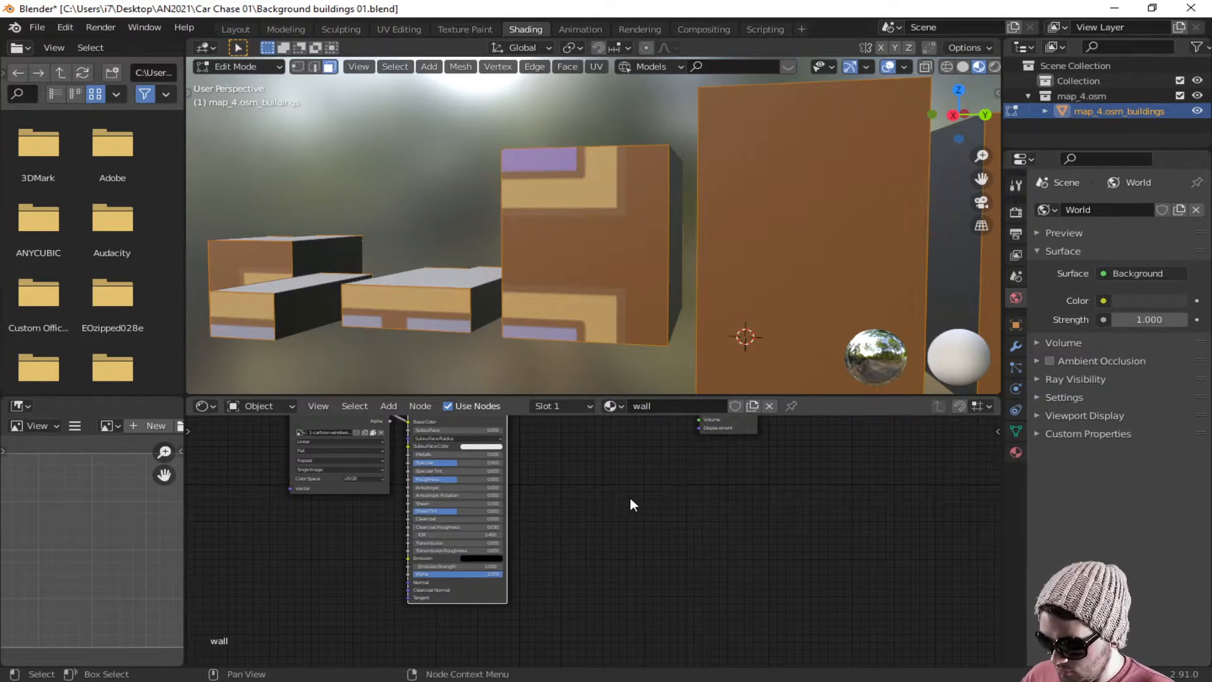
scroll(630, 498, "down", 2, "alt")
scroll(608, 483, "down", 2)
middle_click_drag(608, 484, 660, 524)
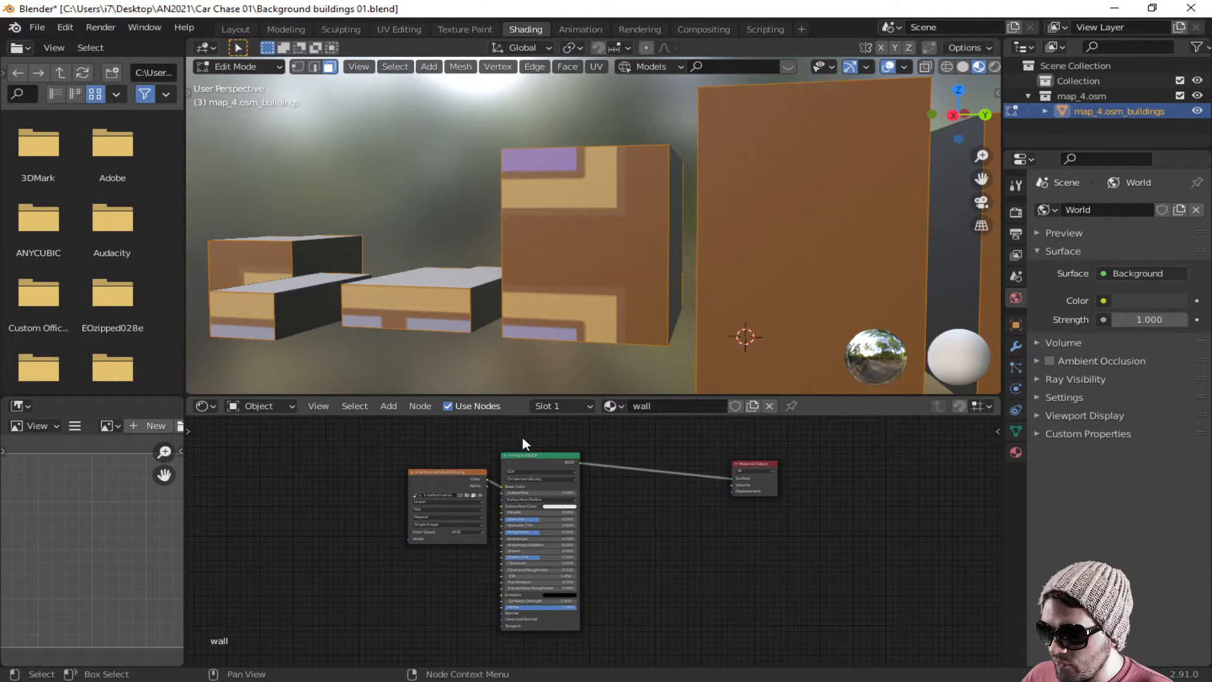
scroll(665, 496, "down", 3)
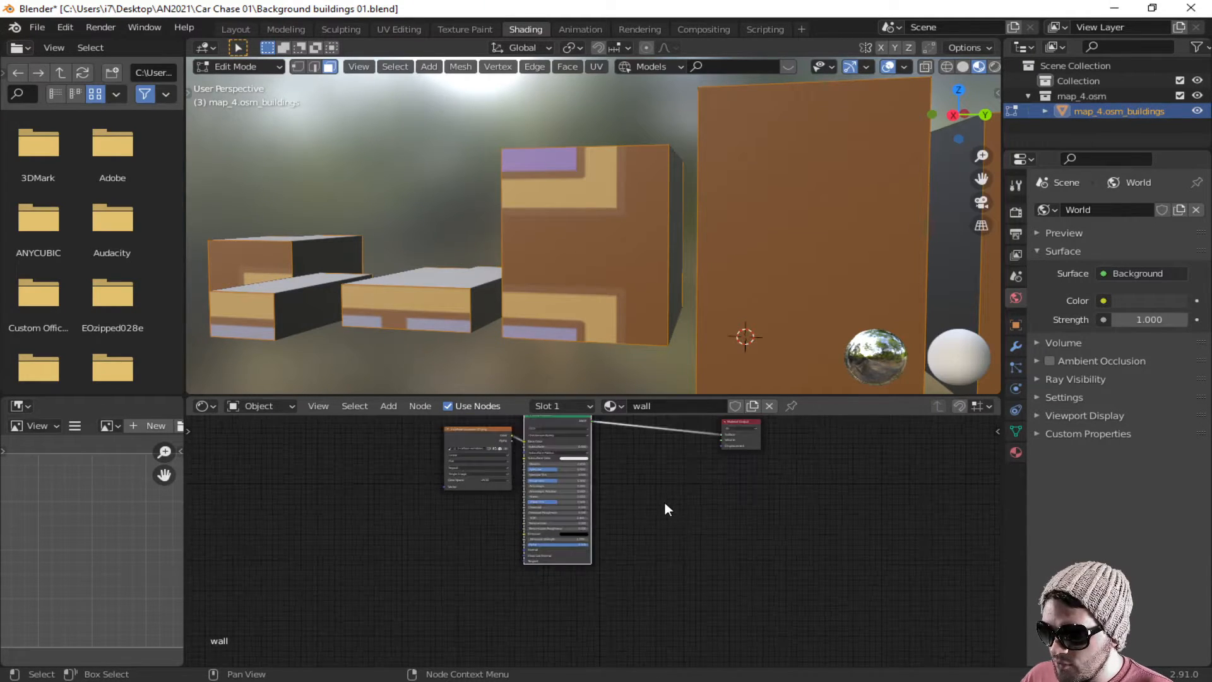
key("shift+d")
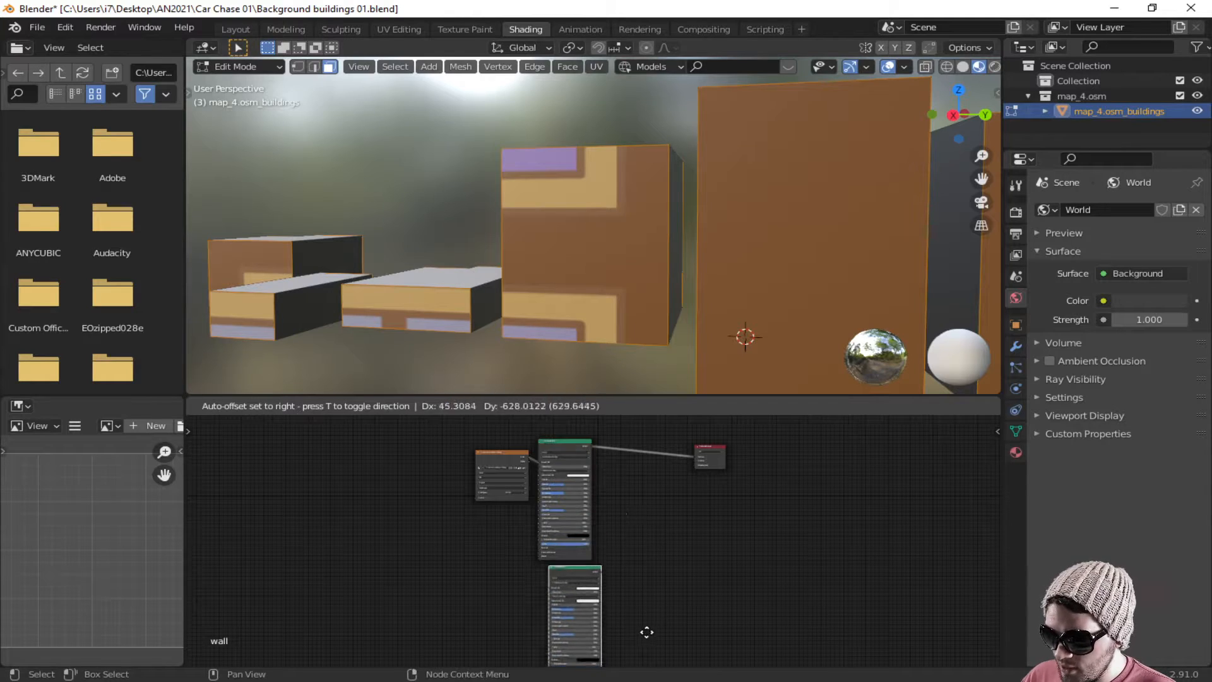
left_click(636, 613)
left_click_drag(573, 450, 575, 427)
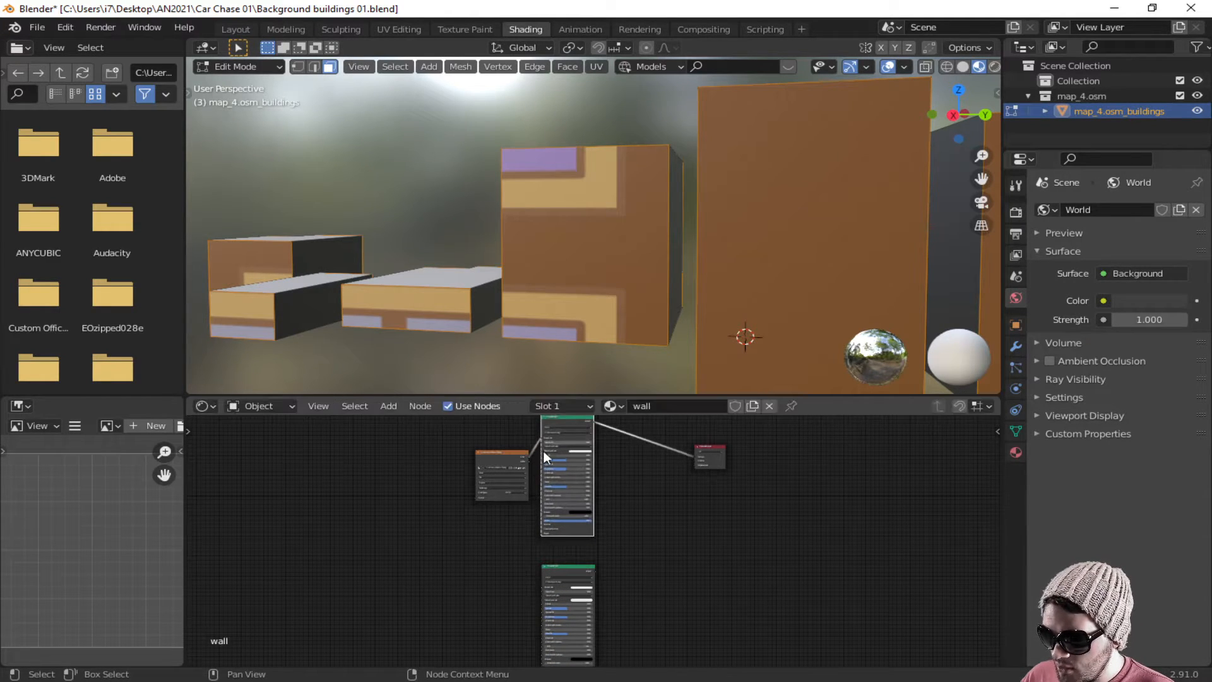
Step: Set the Base Color of the duplicated lower Principled BSDF to bright green
scroll(601, 513, "up", 4)
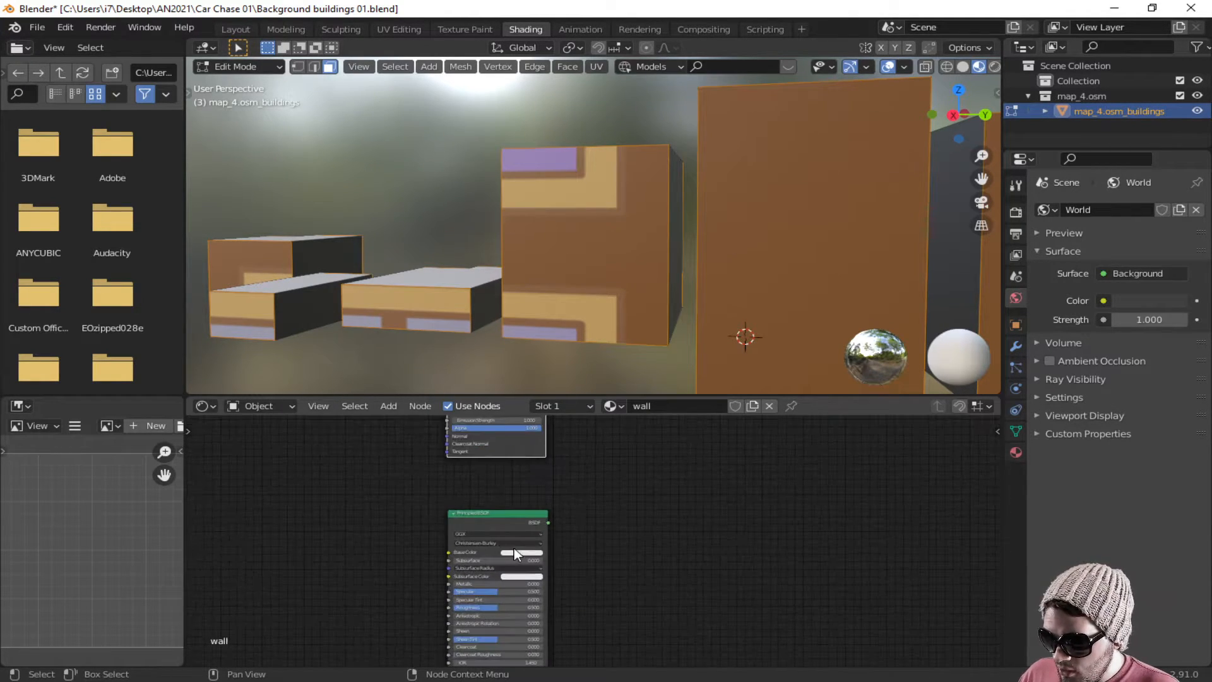
left_click(514, 552)
left_click_drag(546, 474, 515, 451)
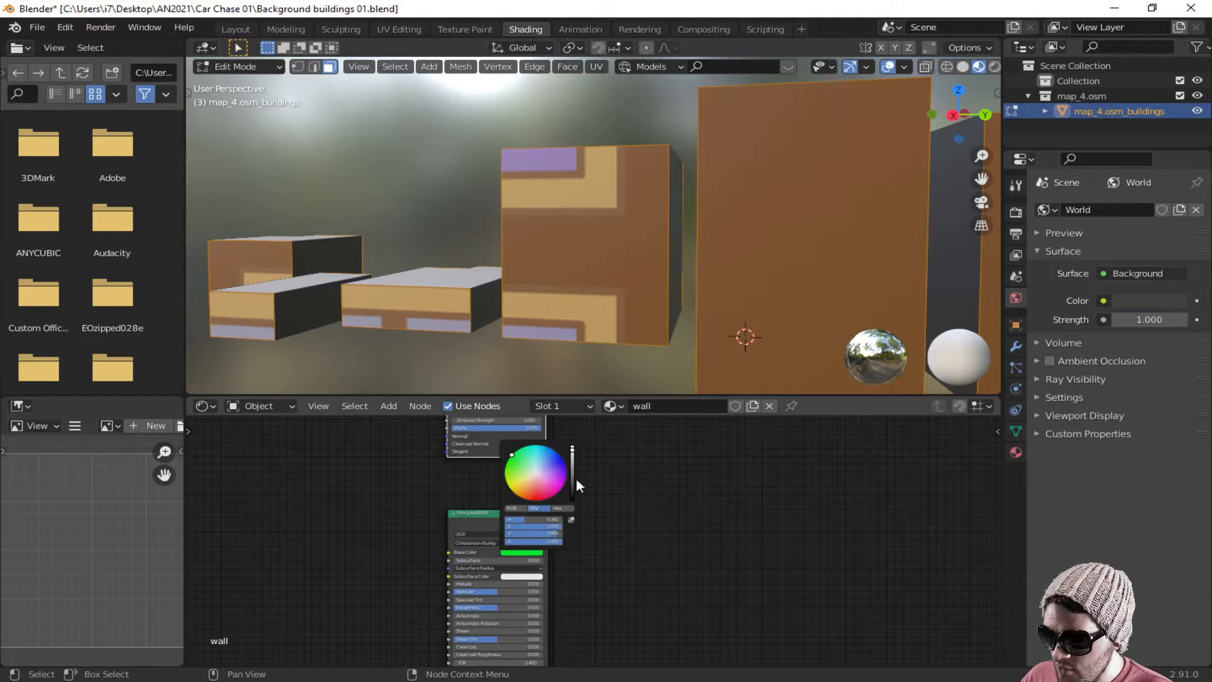
Step: Add a MixRGB node in the space beside the two Principled BSDF nodes
key("shift+a")
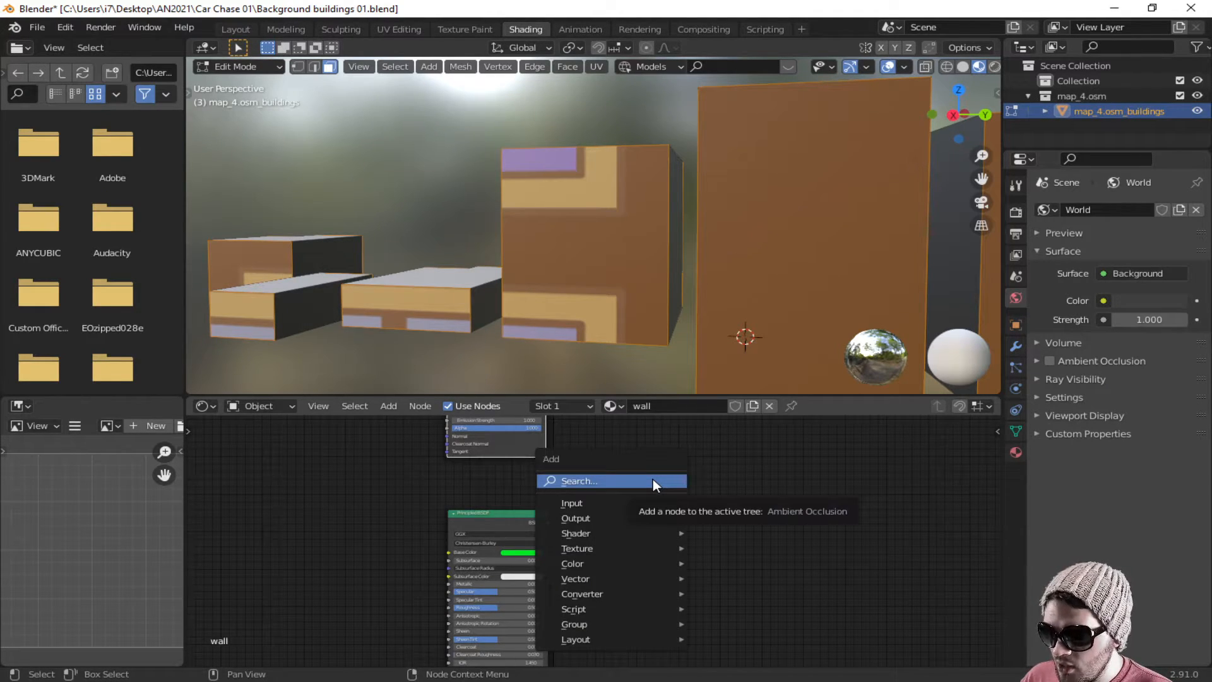
left_click(653, 479)
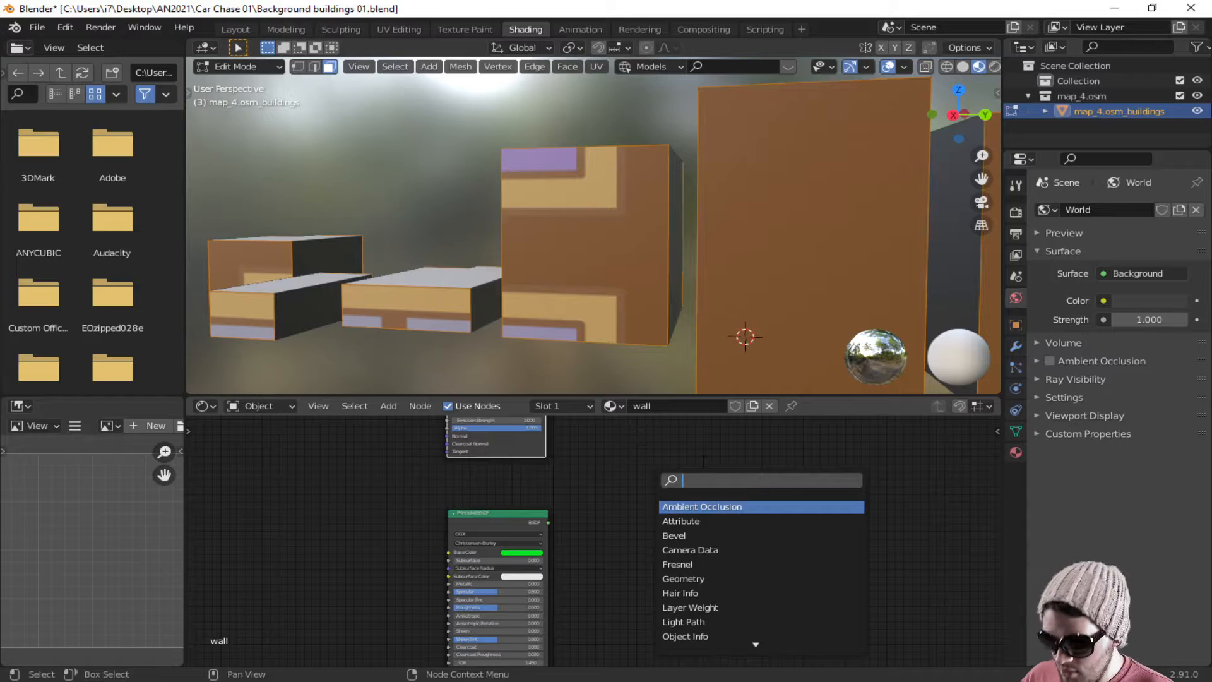
type("mix")
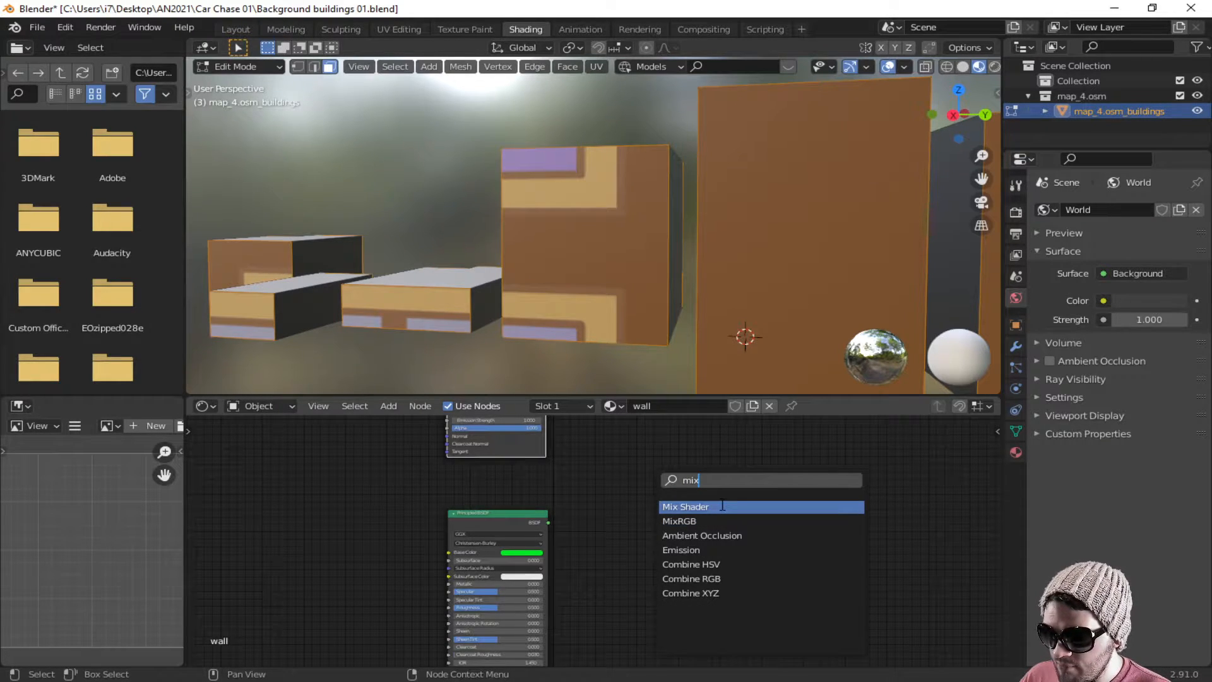
left_click(682, 521)
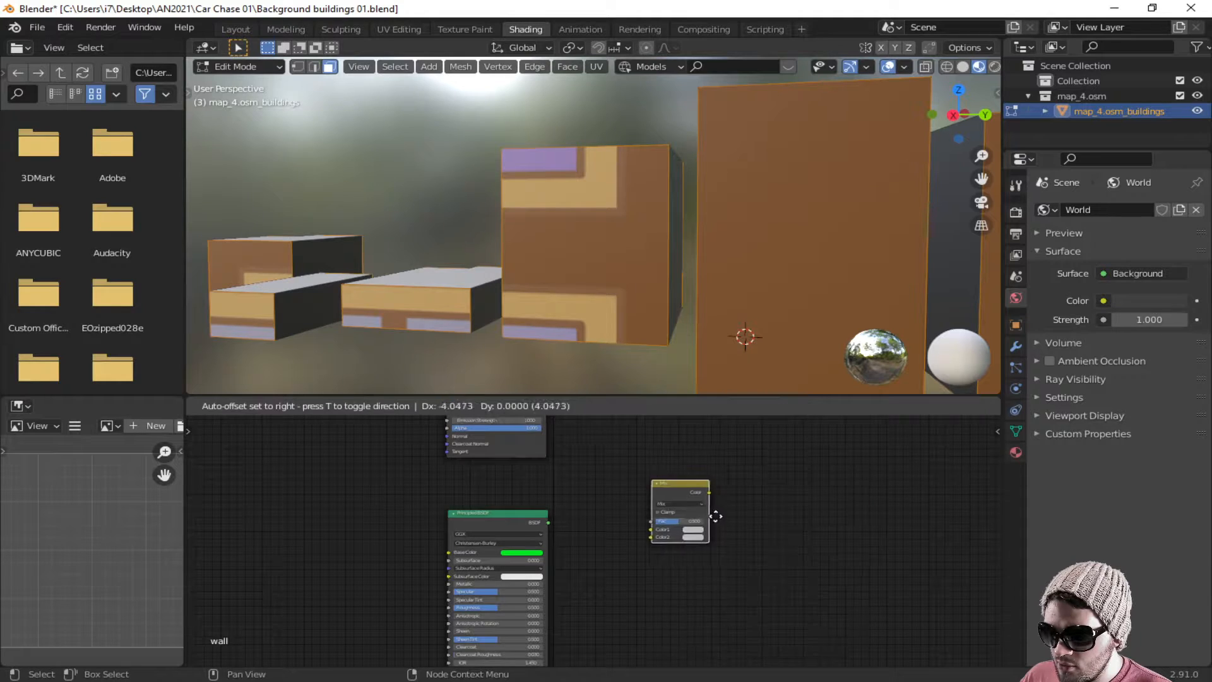
left_click(672, 479)
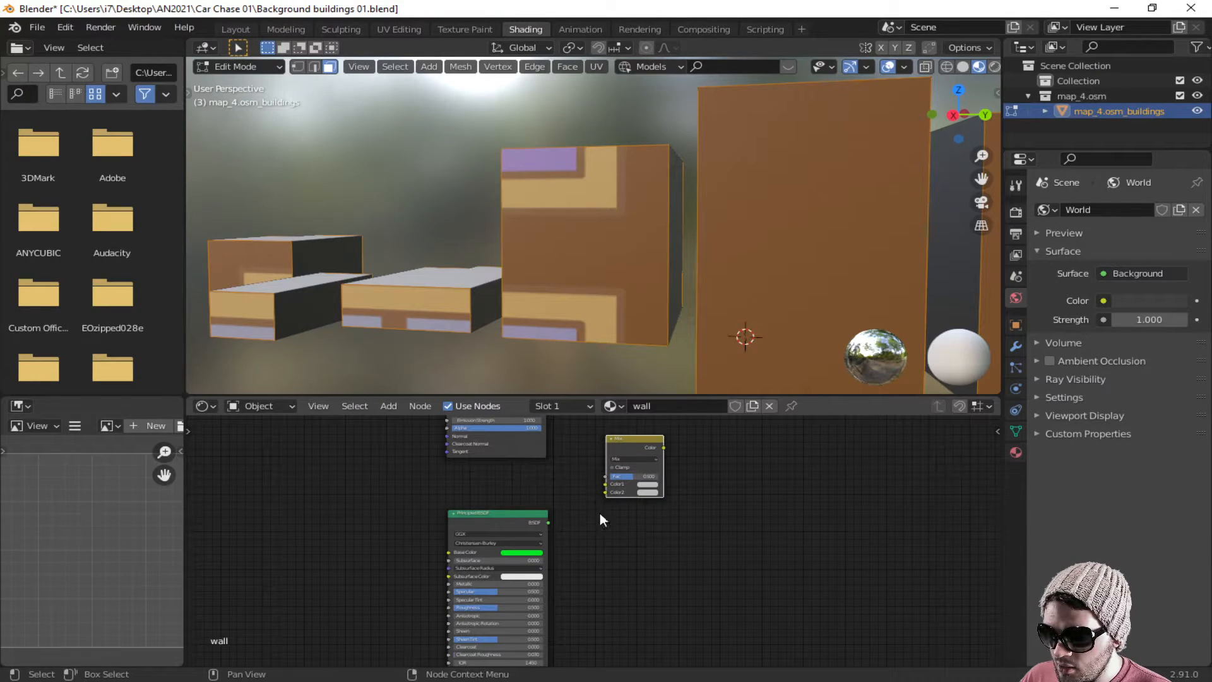
Step: Try linking the upper Principled BSDF to the MixRGB node's Color2 input and its Color output to the Material Output's Surface
mouse_move(600, 519)
middle_mouse_down()
mouse_move(631, 555)
mouse_move(637, 512)
mouse_move(638, 565)
middle_mouse_up()
middle_click_drag(608, 451, 619, 471)
left_click_drag(619, 416, 671, 660)
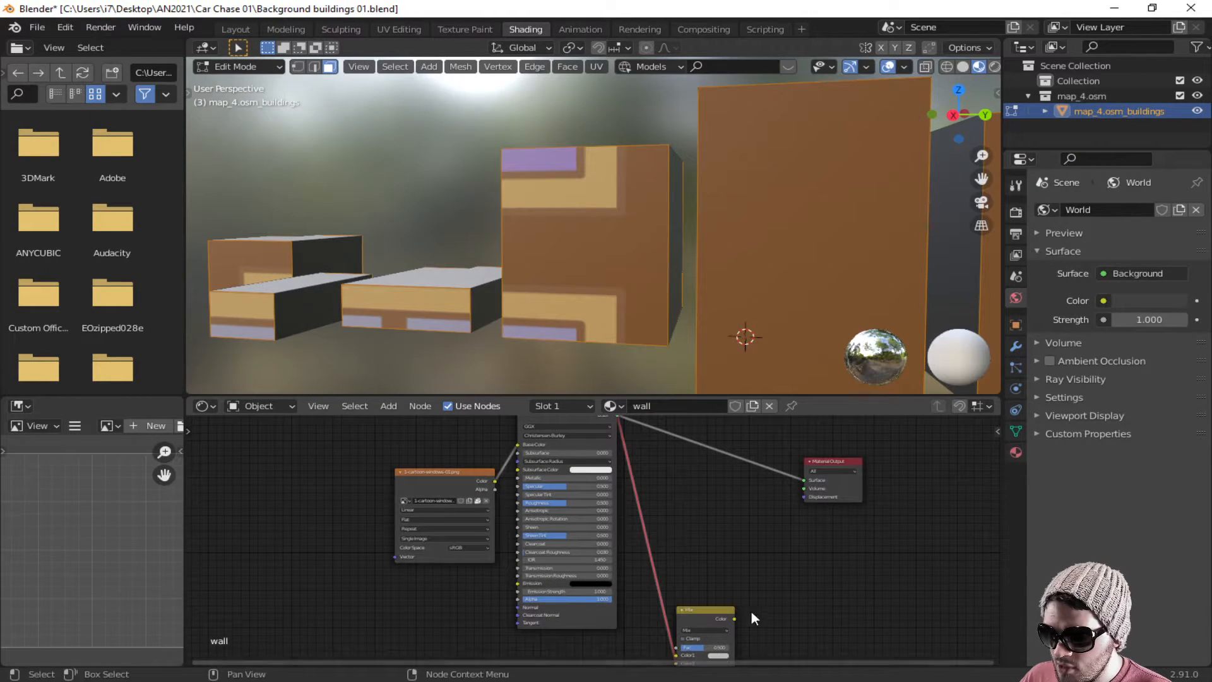
middle_click_drag(751, 609, 725, 563)
mouse_move(707, 580)
left_mouse_down()
mouse_move(735, 483)
mouse_move(777, 443)
left_mouse_up()
Step: Set the MixRGB node's blending mode to Overlay
middle_click_drag(757, 597, 740, 525)
scroll(673, 478, "up", 2)
left_click(671, 486)
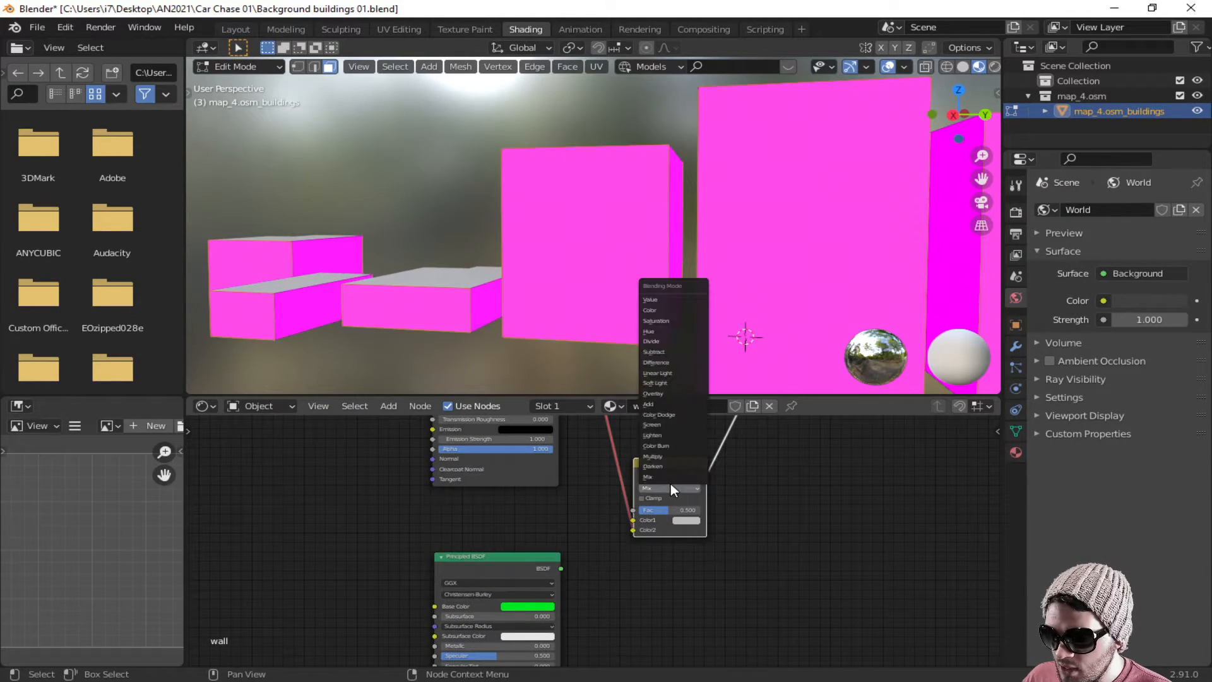
left_click(665, 392)
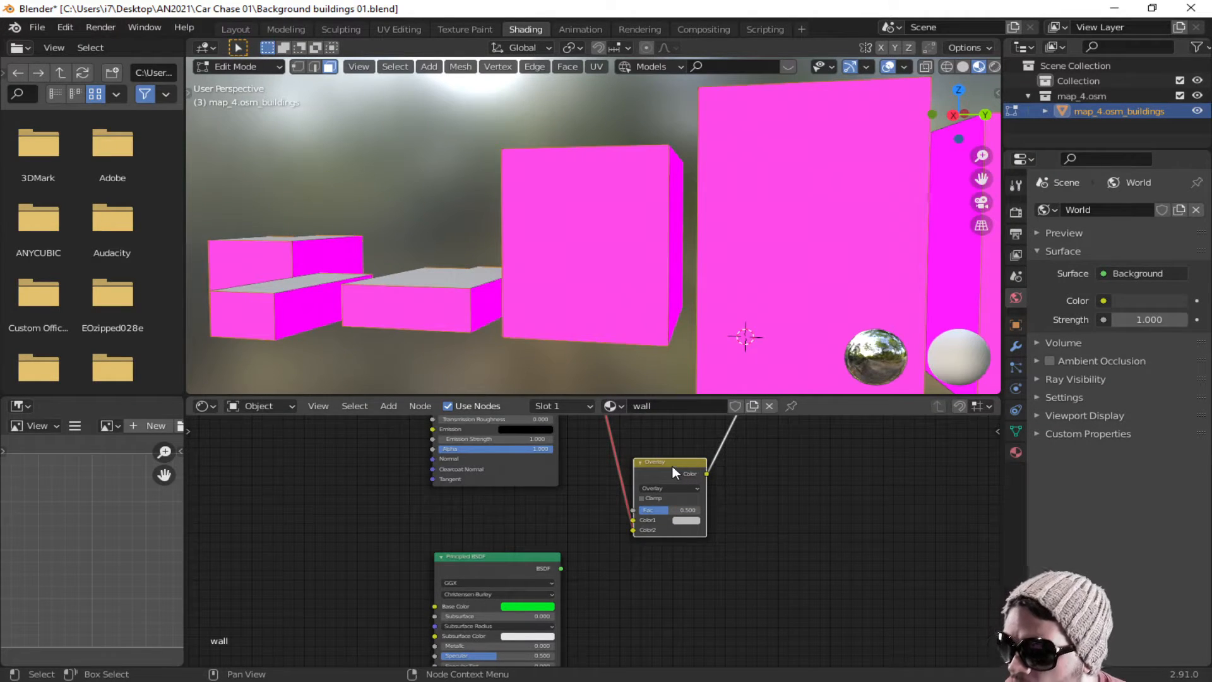
Step: Replace the Overlay MixRGB node with a Mix Shader node placed between the upper Principled BSDF and the Material Output
middle_click_drag(699, 493, 807, 625)
scroll(785, 579, "down", 1)
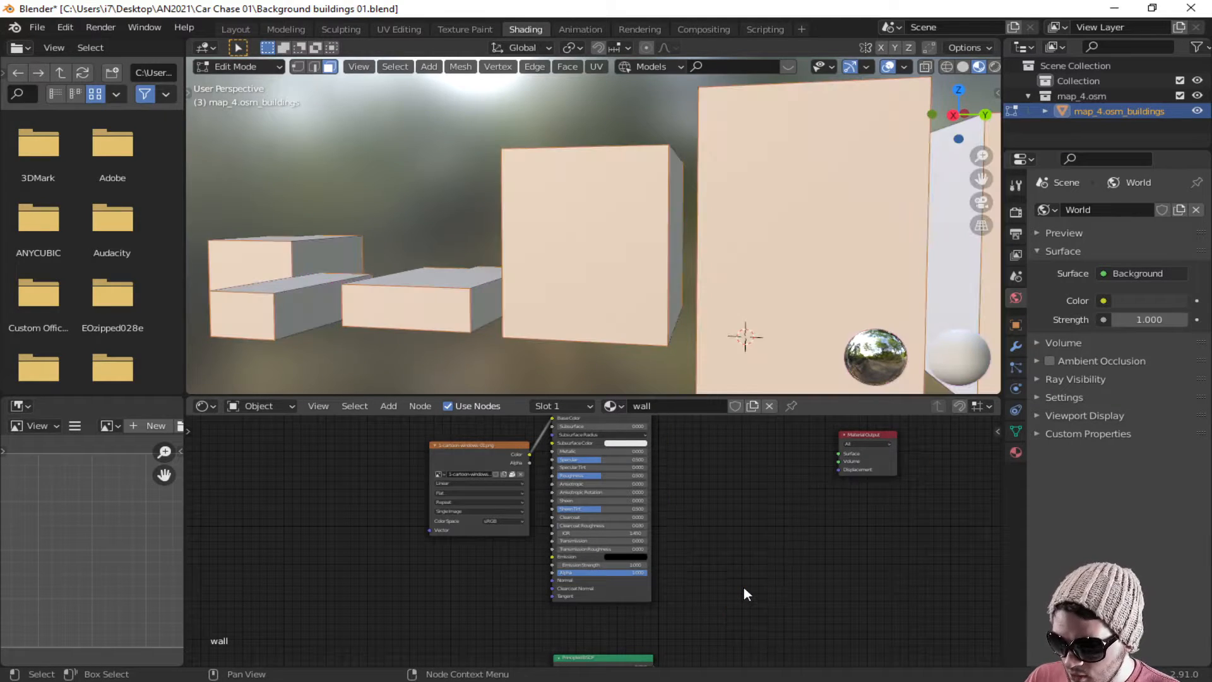
key("shift+a")
left_click(698, 505)
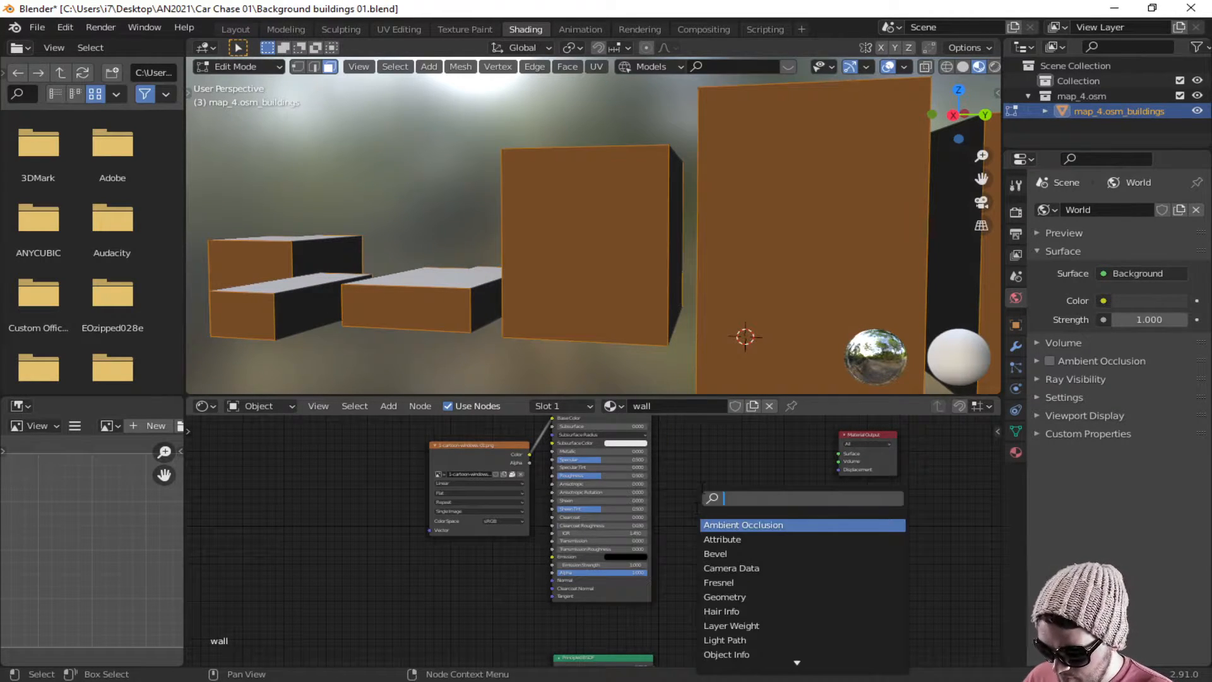
type("mix")
left_click(724, 524)
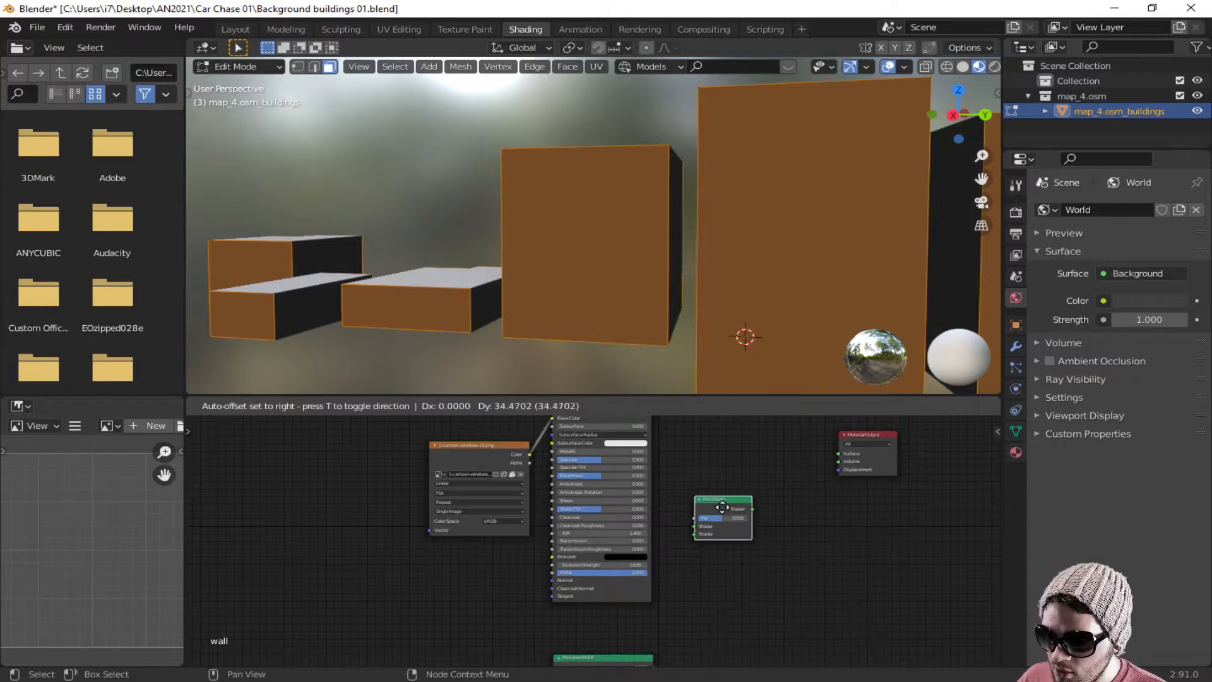
left_click(741, 512)
Step: Connect both Principled BSDF nodes to the Mix Shader's Shader inputs, and its output to the Material Output's Surface
mouse_move(686, 584)
middle_mouse_down()
mouse_move(661, 535)
mouse_move(681, 549)
mouse_move(680, 585)
middle_mouse_up()
middle_click_drag(664, 511, 665, 583)
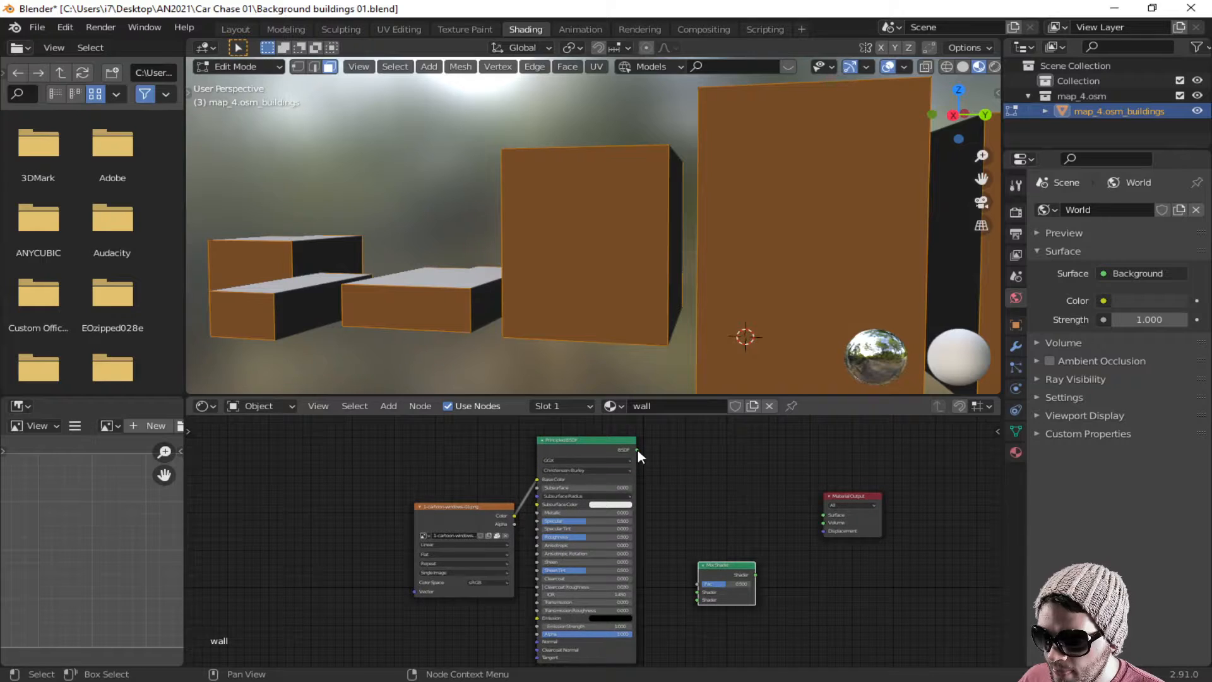
left_click_drag(638, 450, 698, 600)
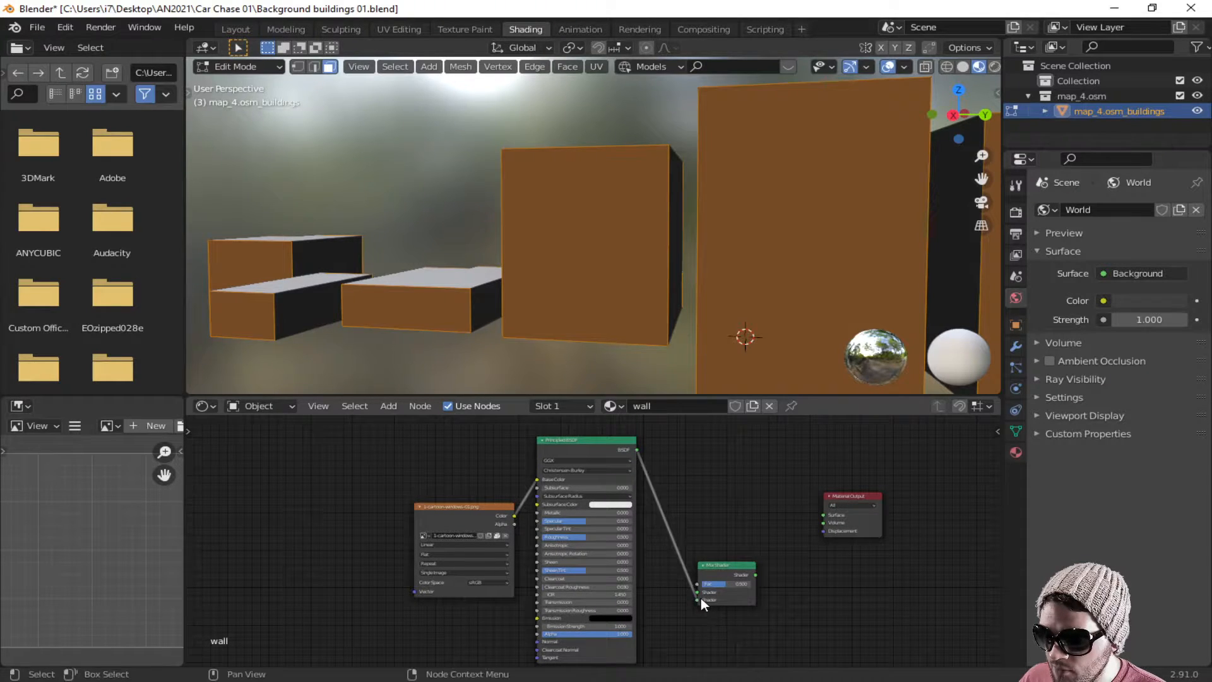
left_click_drag(756, 575, 825, 516)
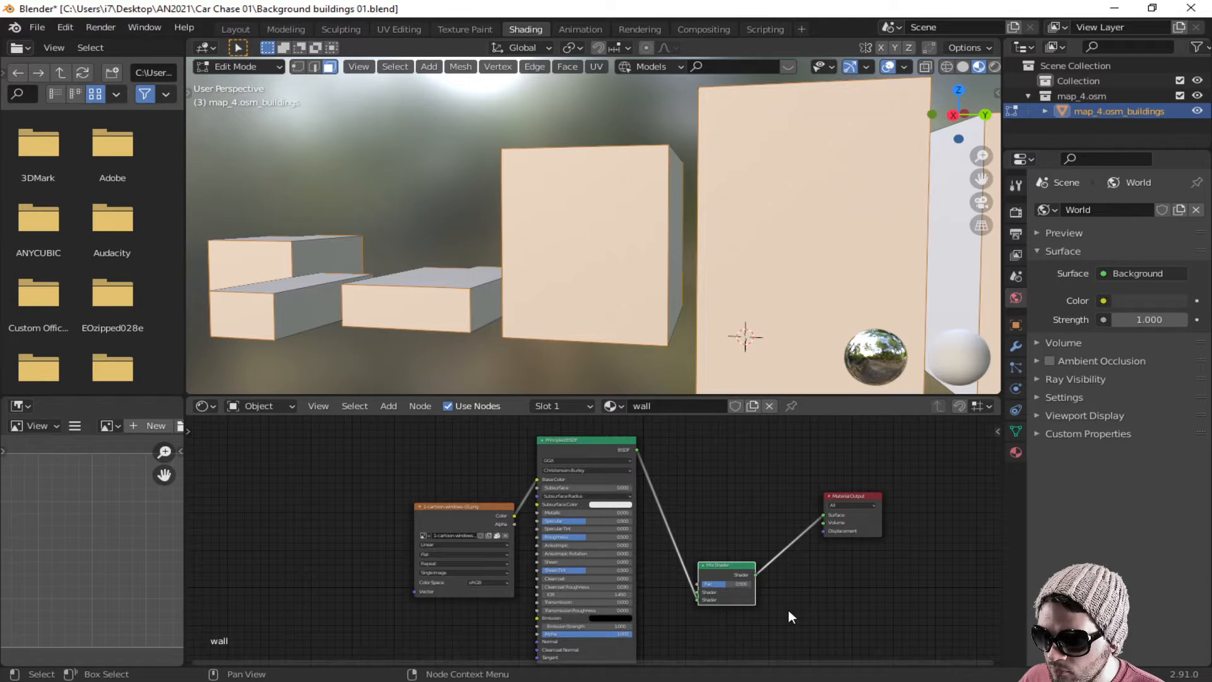
middle_click_drag(779, 597, 826, 477)
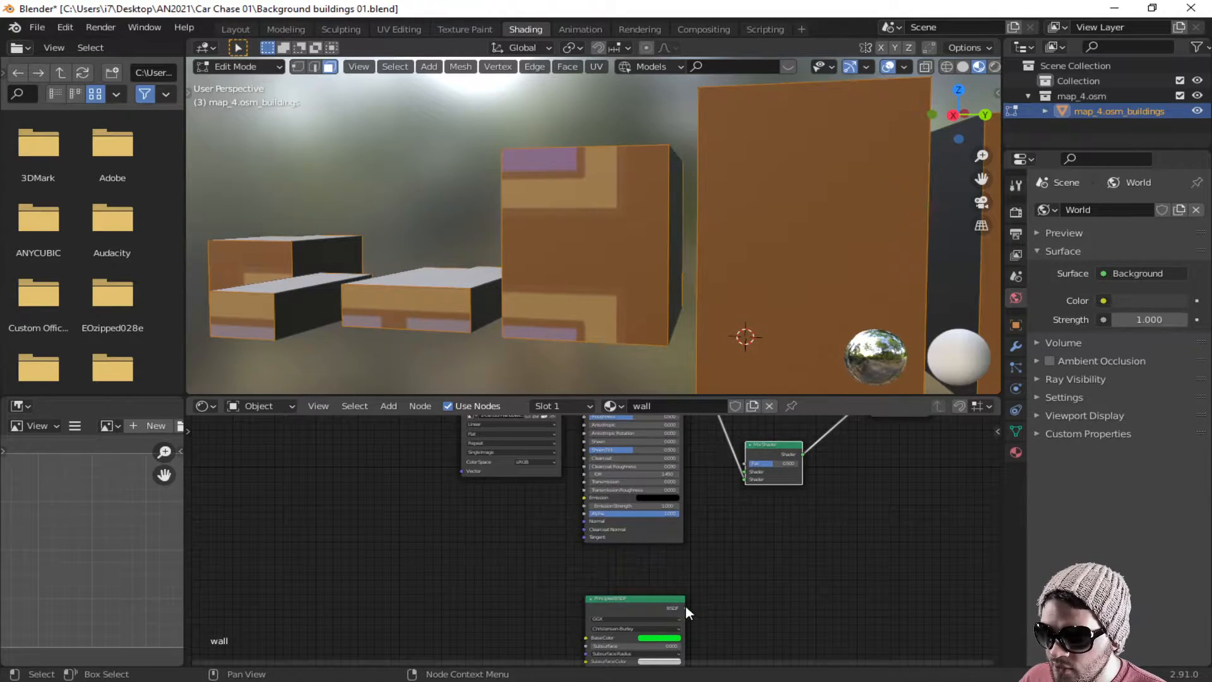
left_click_drag(685, 608, 745, 479)
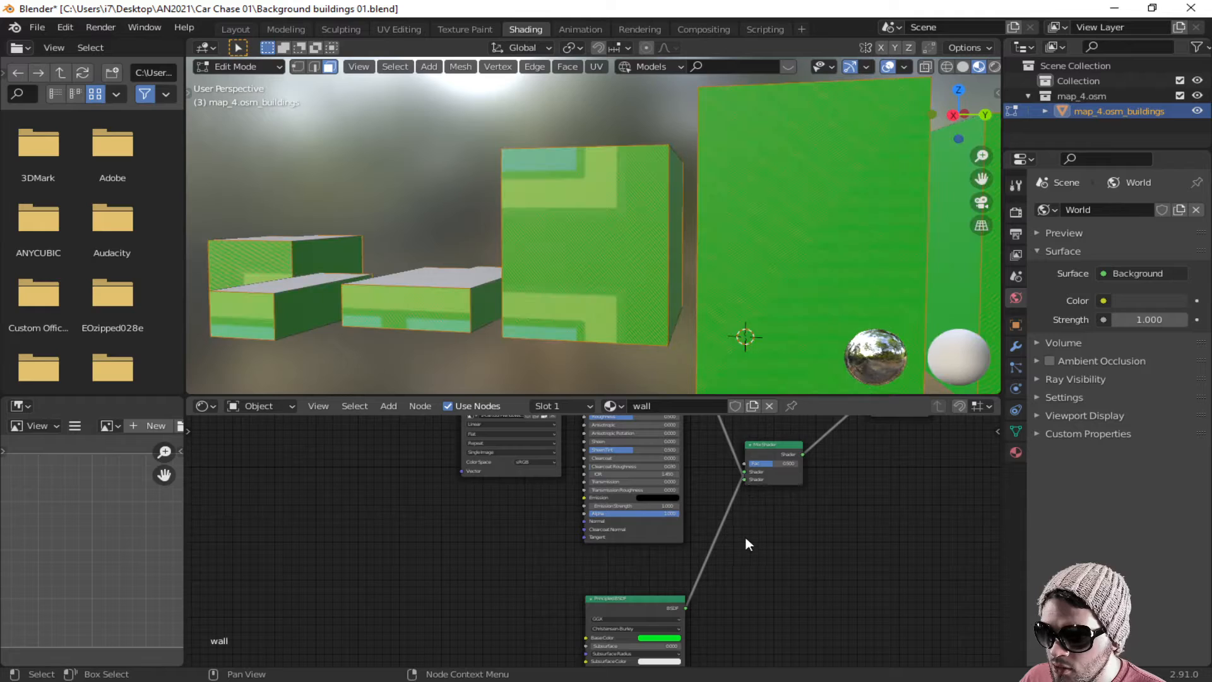
Step: Add a MixRGB node just above the Mix Shader, leaving it unconnected
scroll(770, 524, "up", 4)
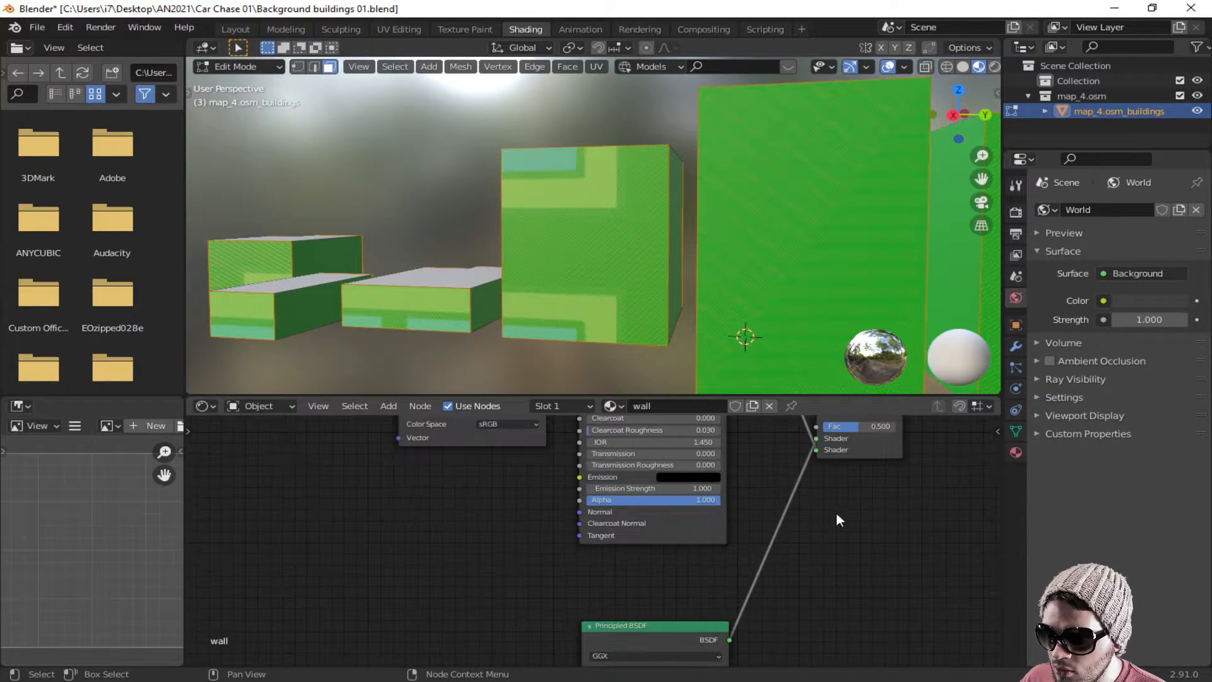
middle_click_drag(836, 511, 782, 586)
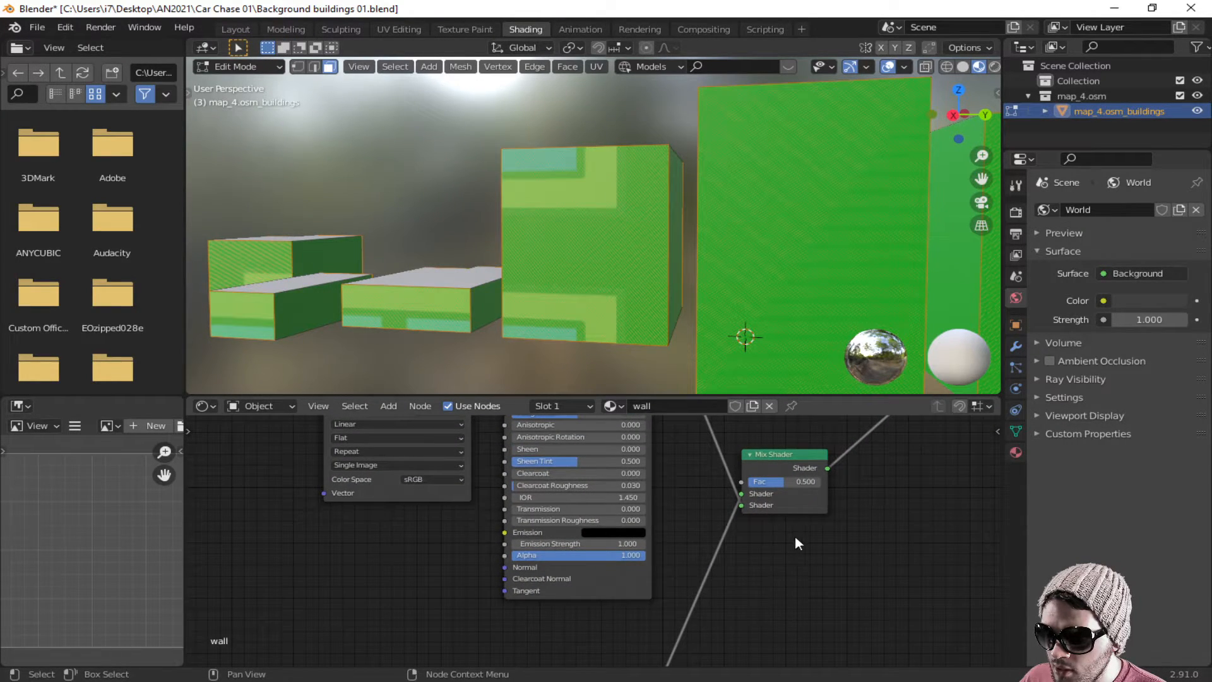
middle_click_drag(854, 548, 802, 633)
scroll(756, 482, "down", 2)
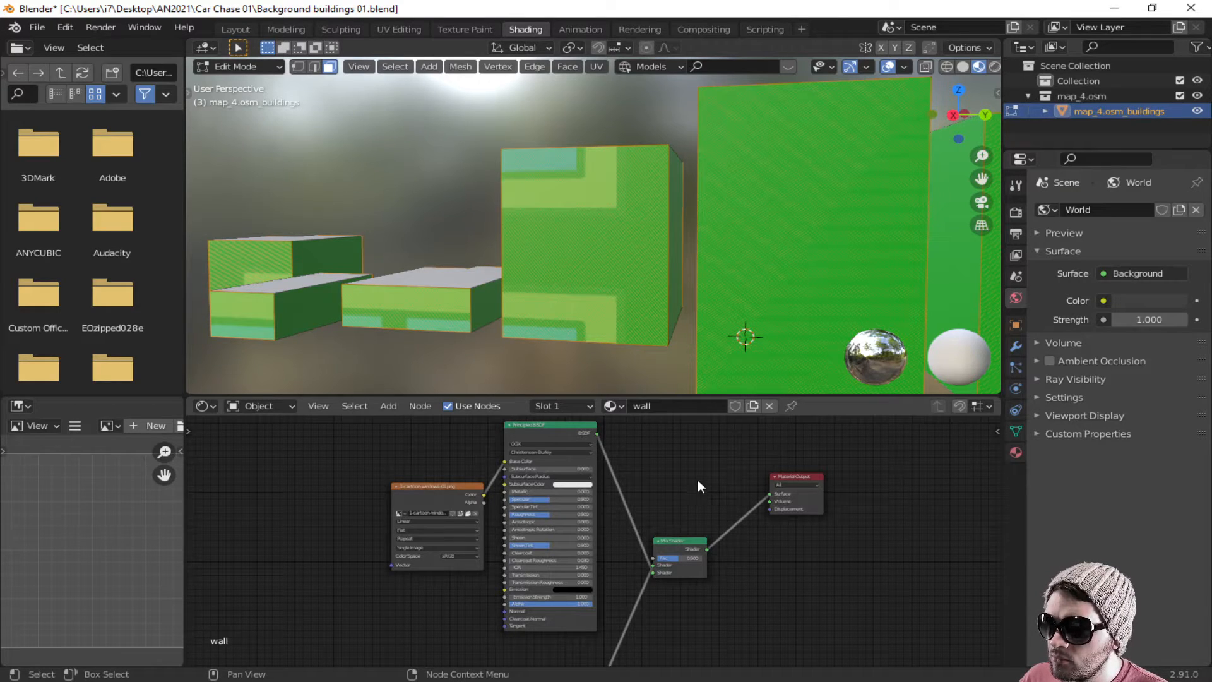
key("shift+a")
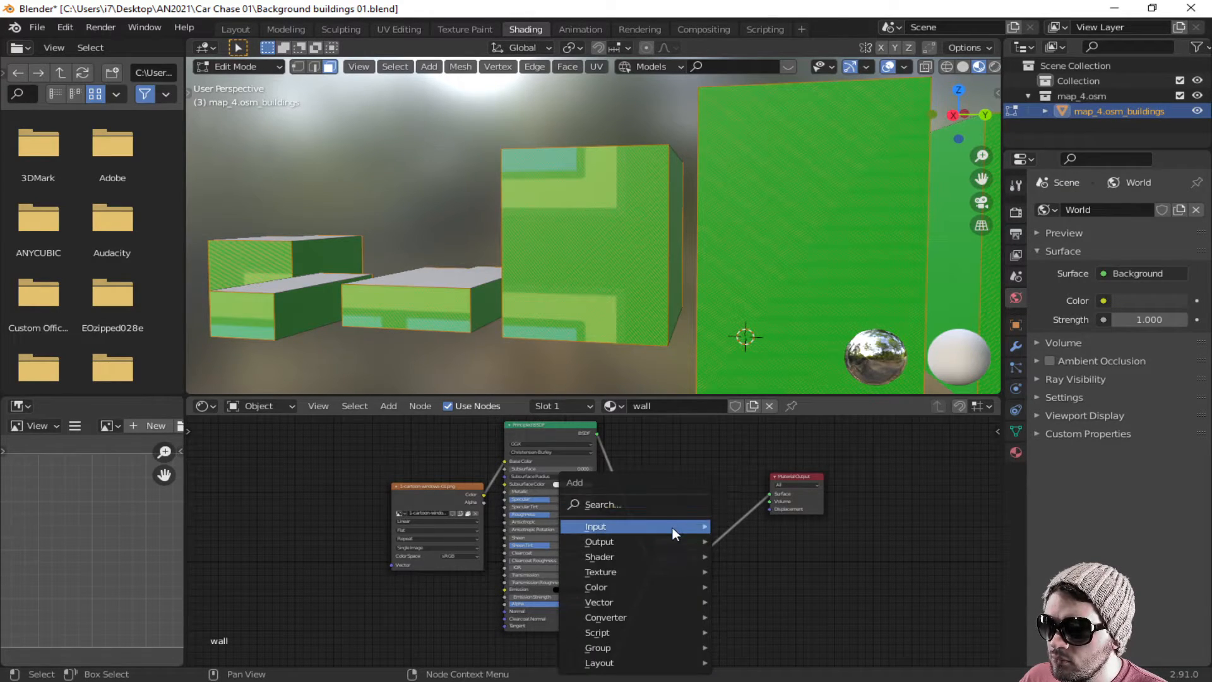
mouse_move(672, 527)
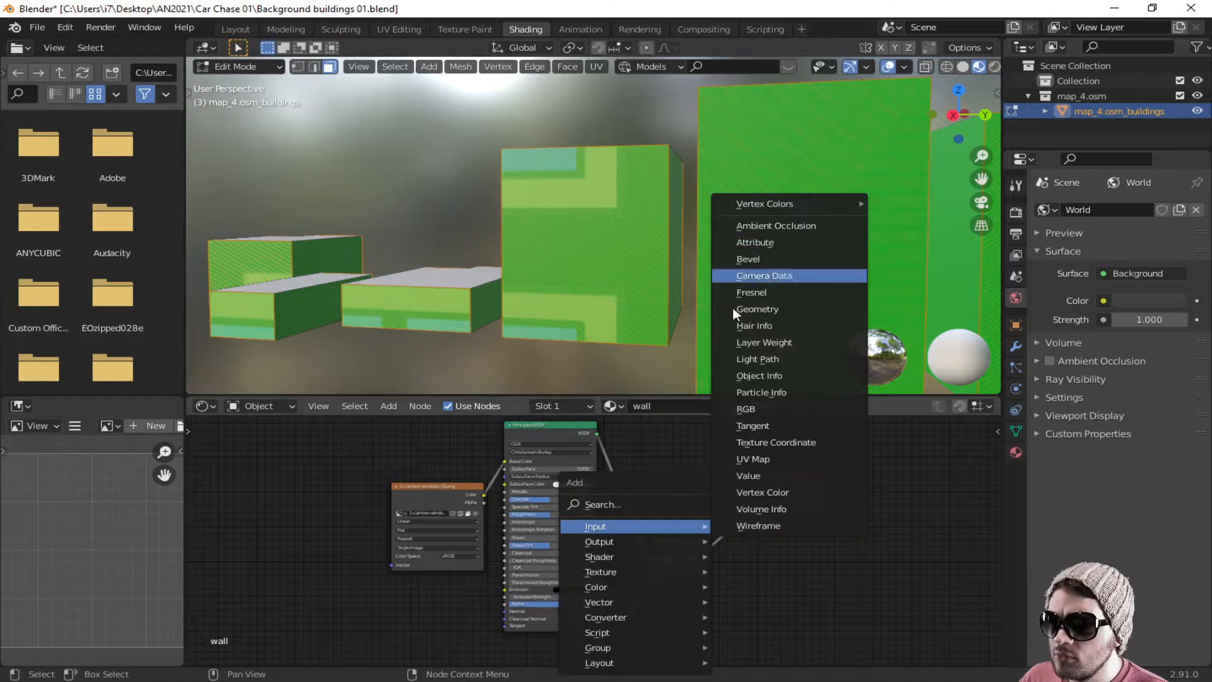
mouse_move(611, 556)
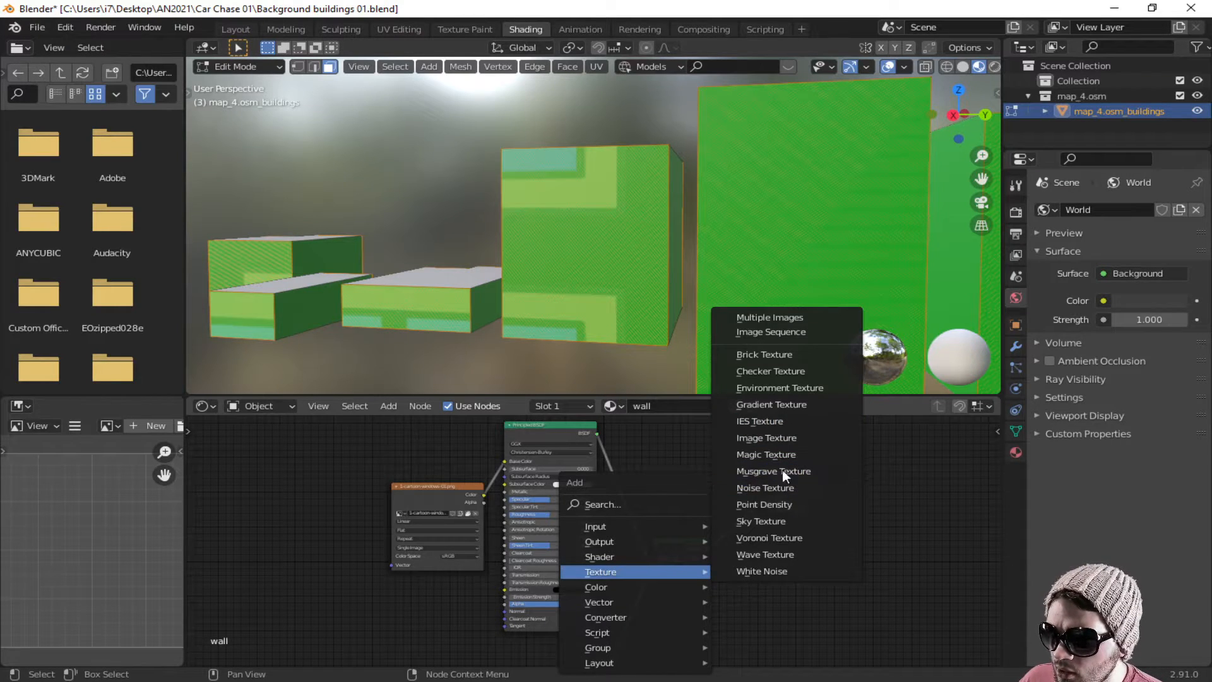
left_click(605, 504)
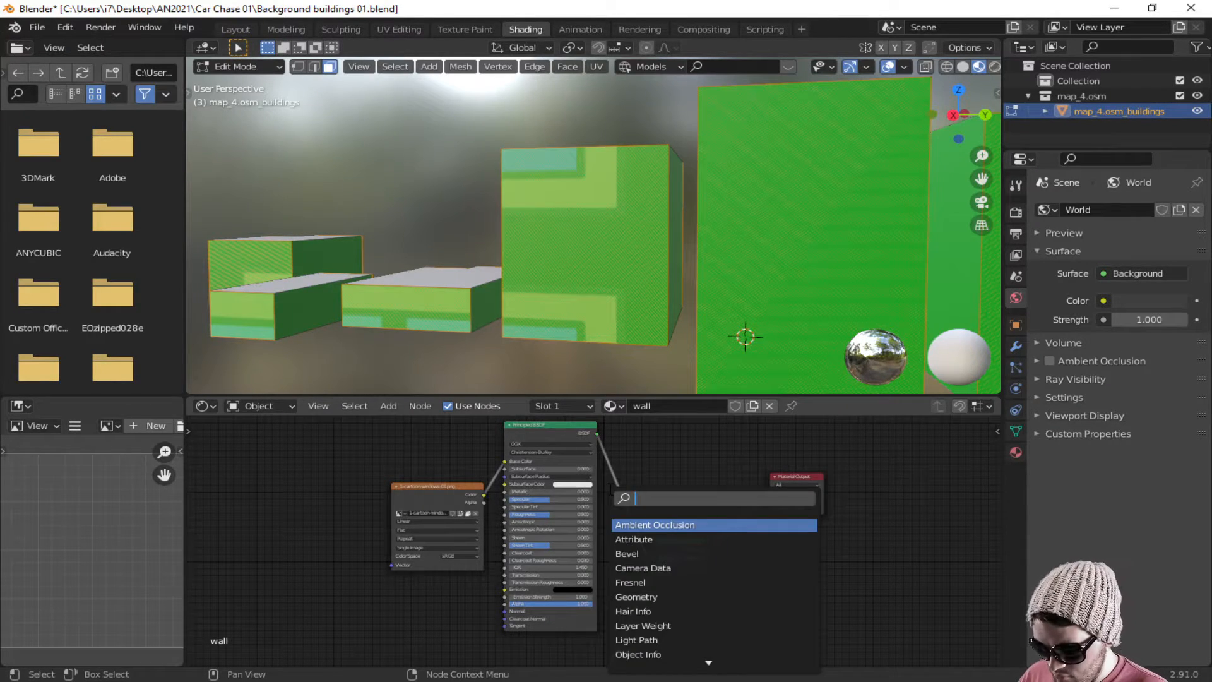
type("mix")
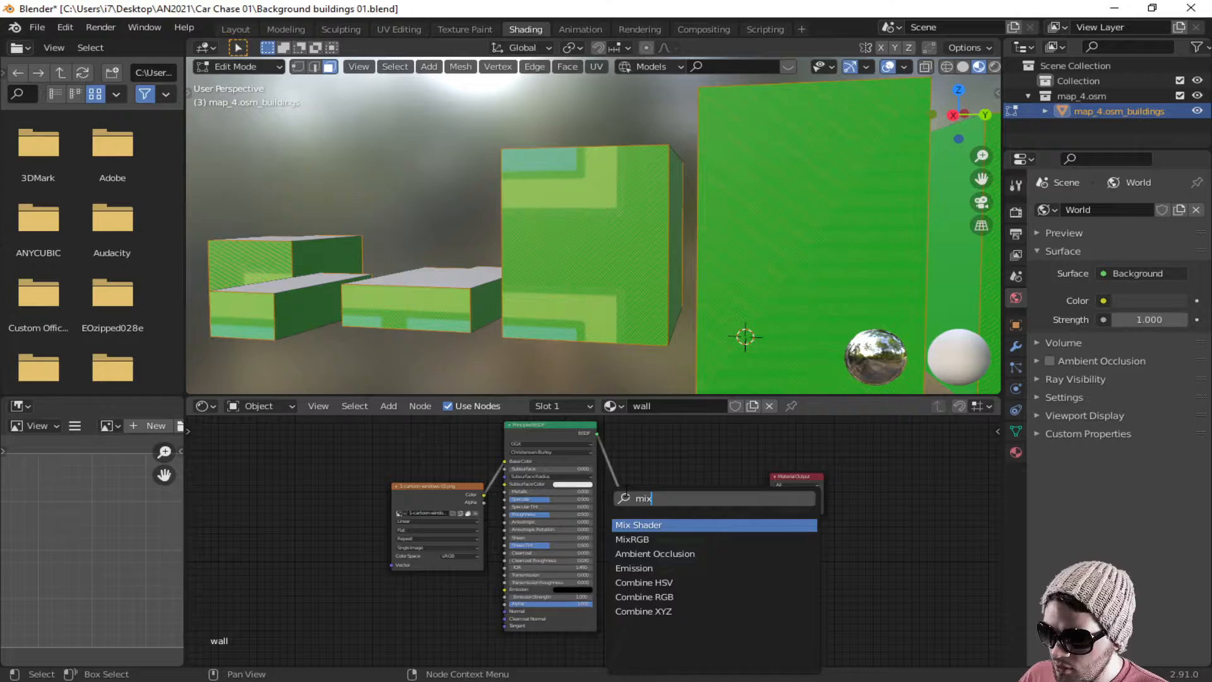
left_click(649, 541)
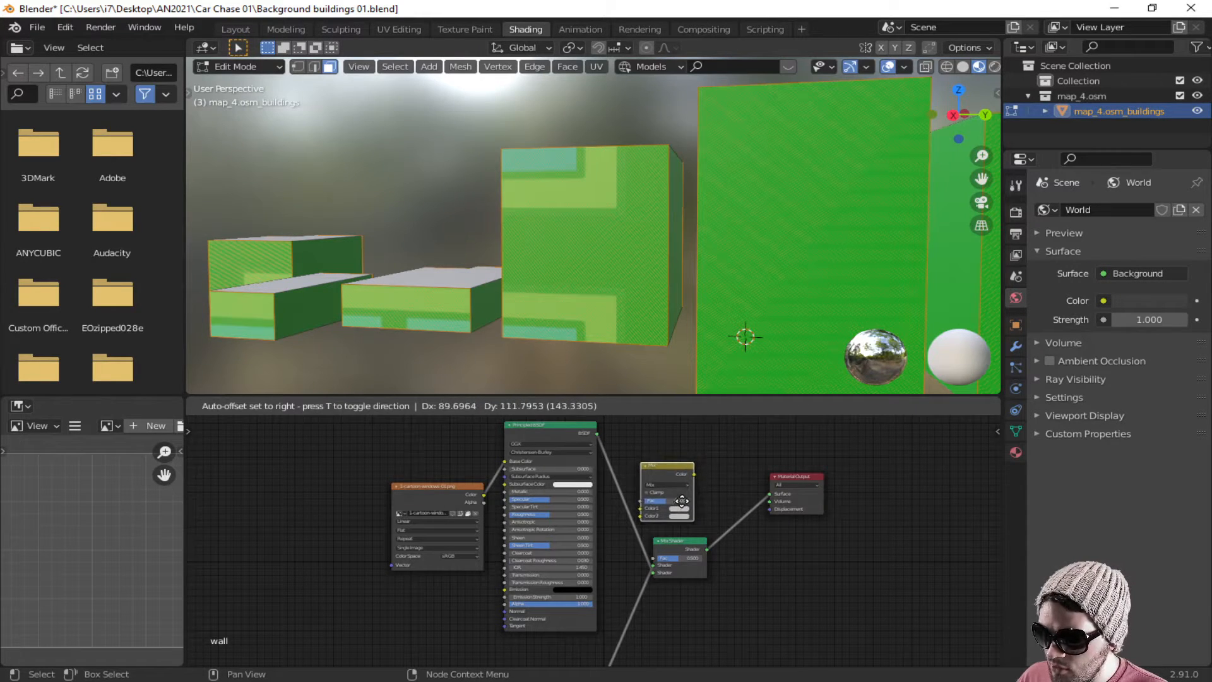
left_click(687, 498)
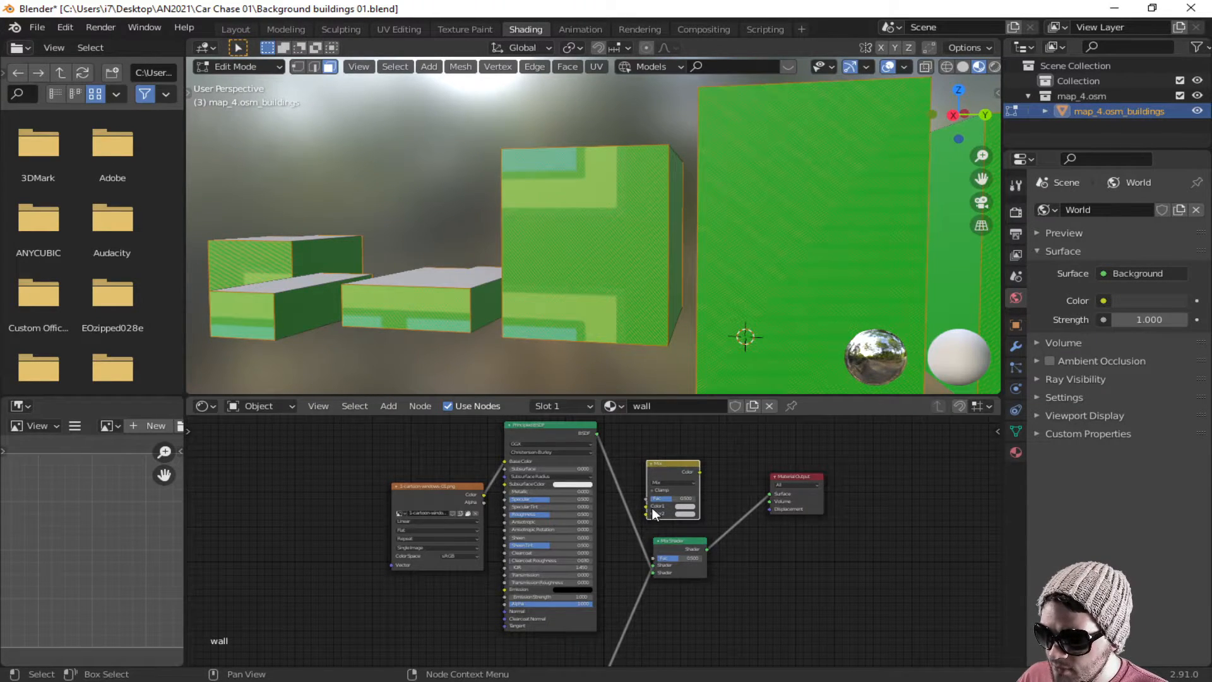
Step: Move the green Principled BSDF's link from the Mix Shader to the MixRGB's Color2, and connect the MixRGB Color output to the Material Output's Surface
left_click(648, 569)
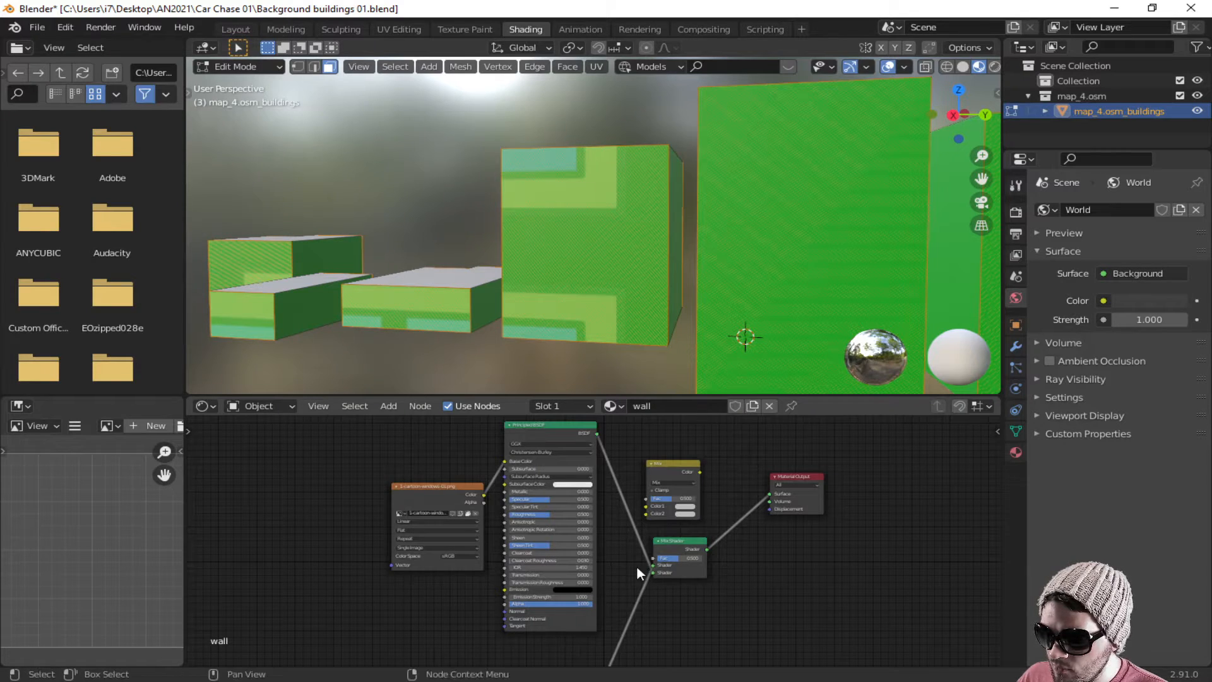
left_click_drag(651, 563, 645, 513)
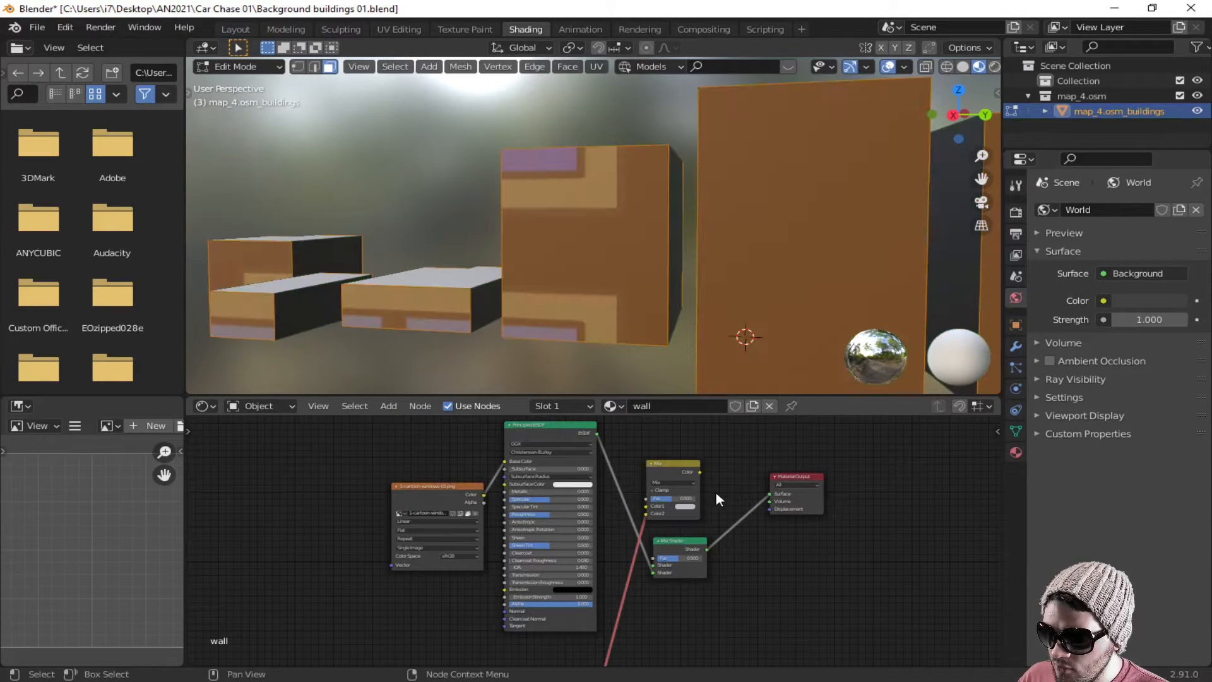
left_click_drag(699, 472, 769, 493)
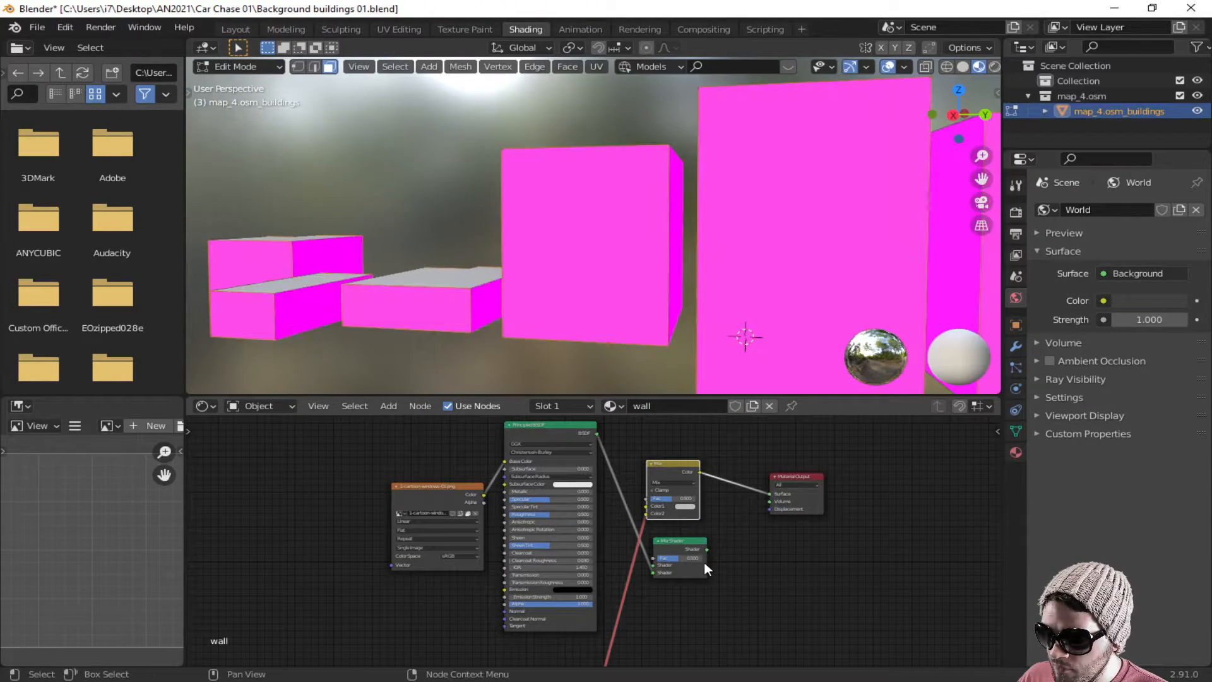
Step: Disconnect the green Principled BSDF from the MixRGB node's Color2 input
left_click_drag(646, 514, 630, 533)
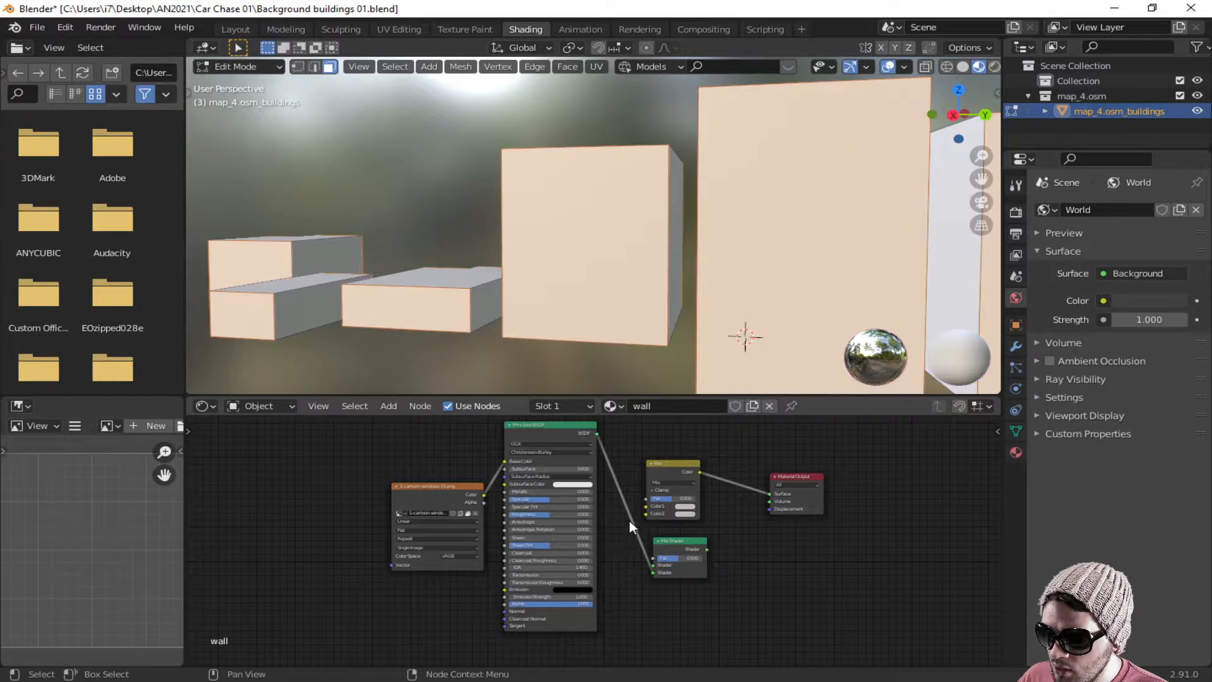
left_click_drag(597, 434, 623, 539)
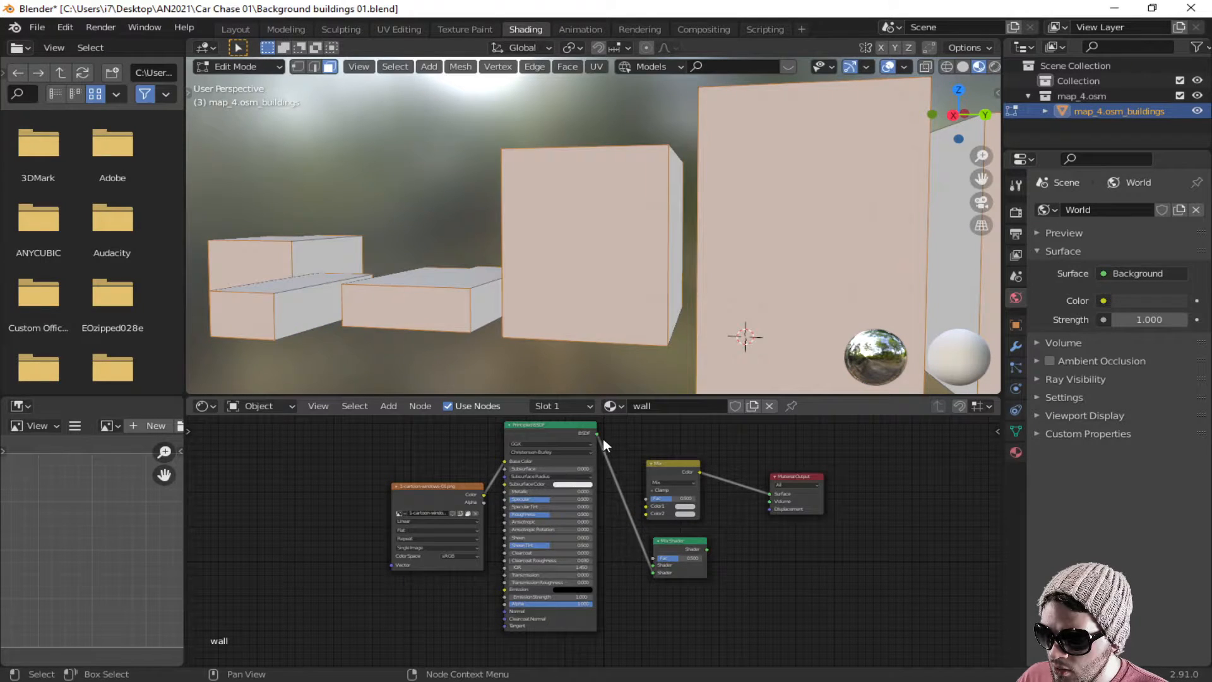
scroll(677, 571, "up", 2)
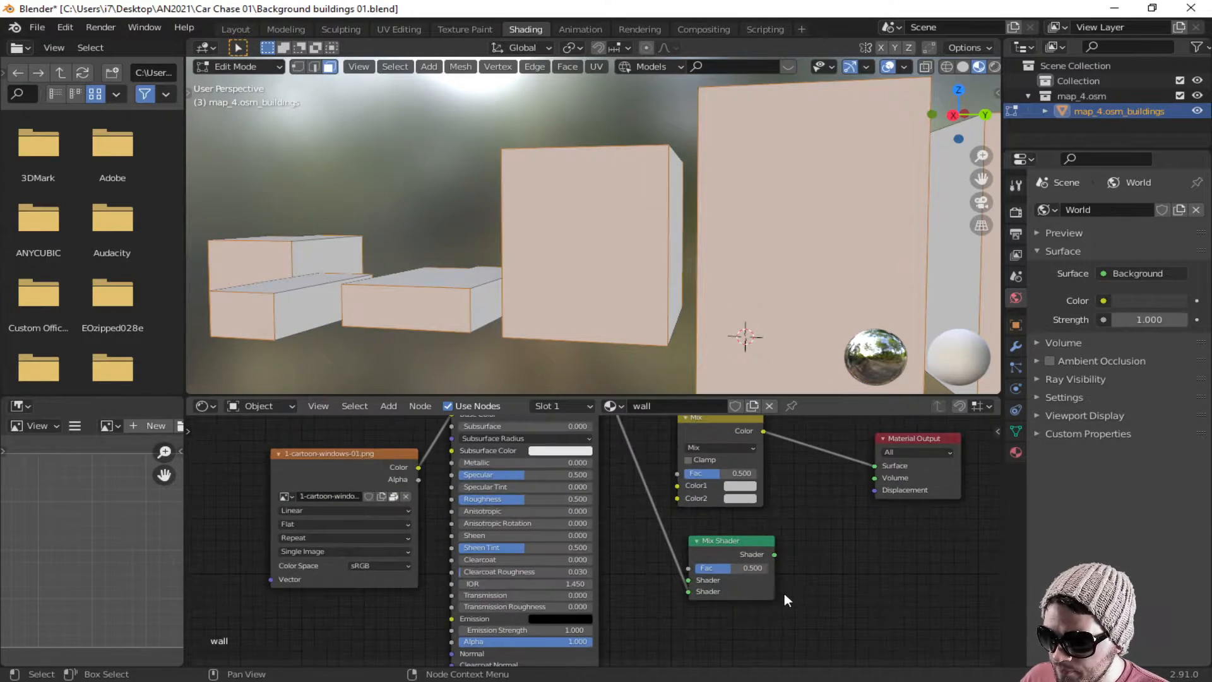
middle_click_drag(805, 559, 725, 582)
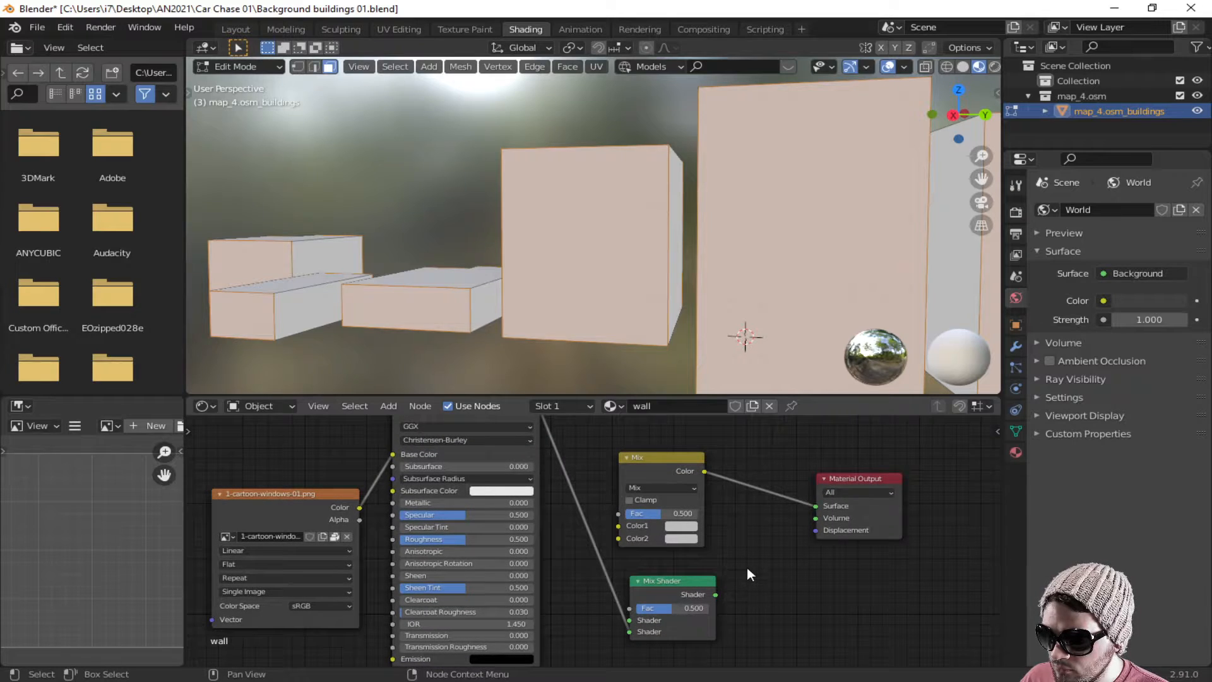
scroll(747, 567, "down", 1)
key("shift+a")
mouse_move(666, 523)
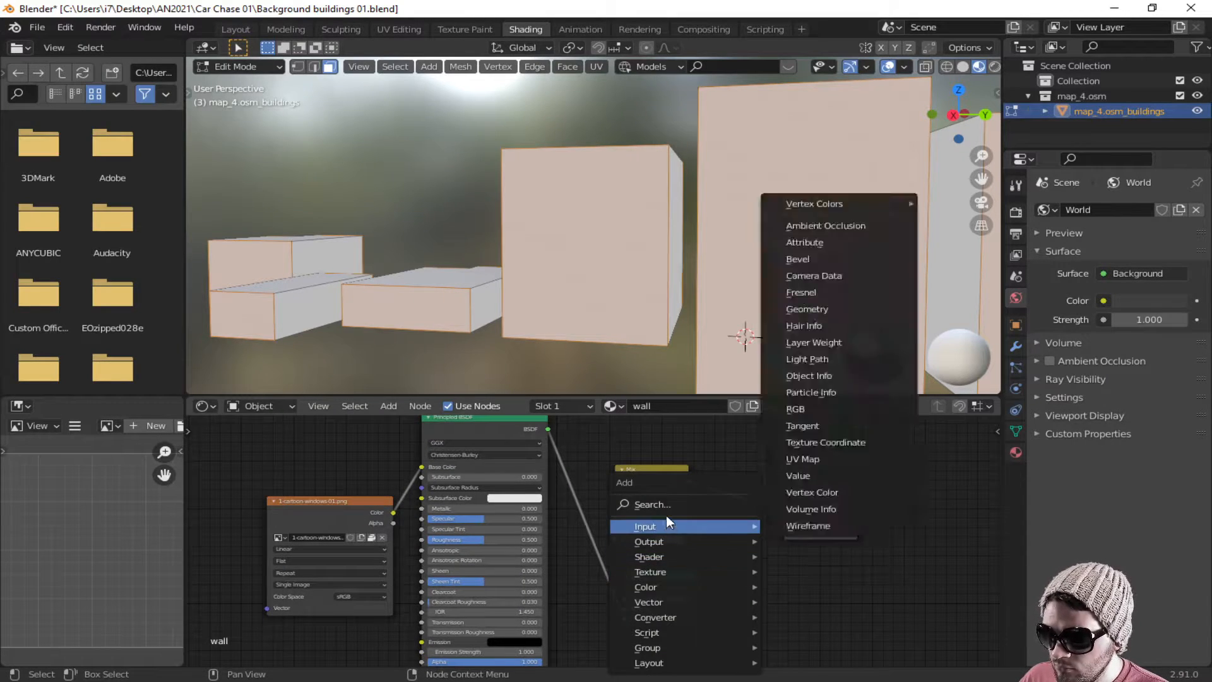
left_click(661, 501)
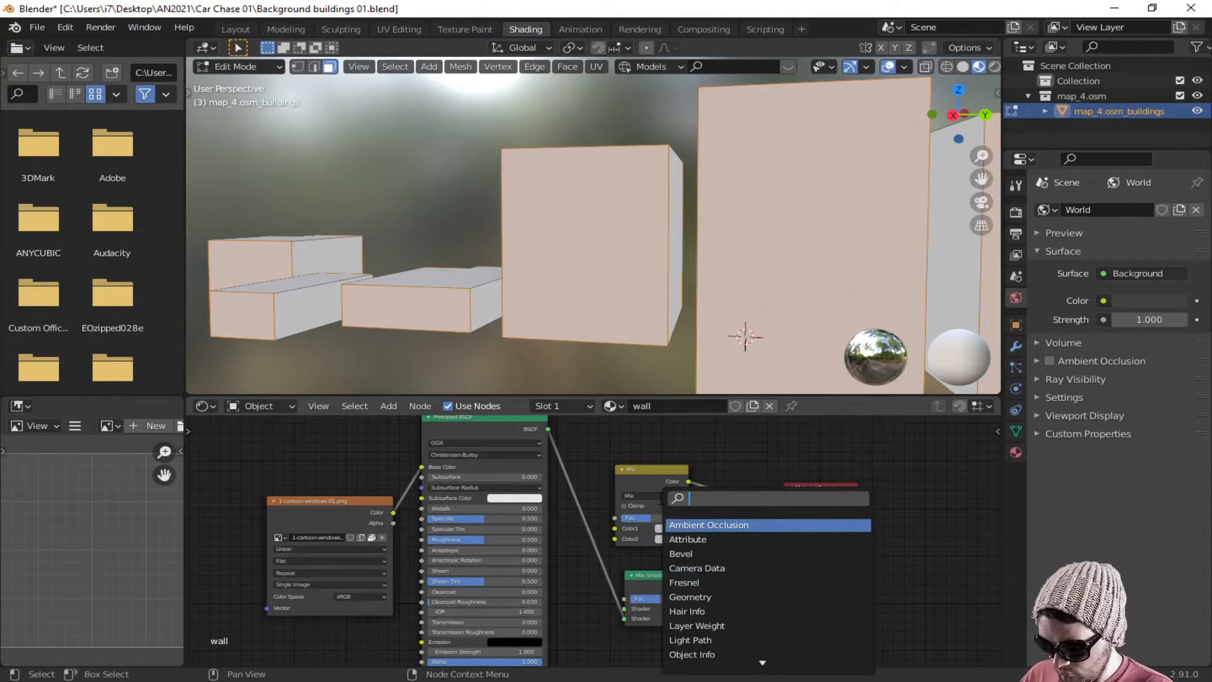
type("o")
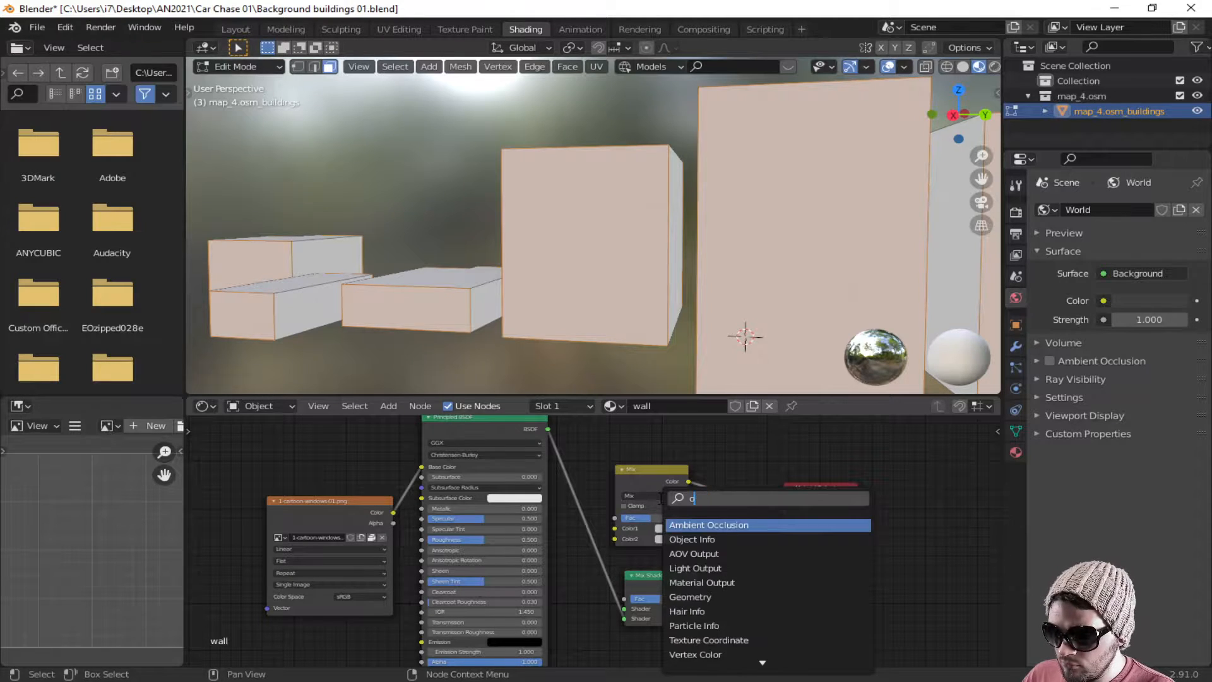
key("BackSpace")
type("mix")
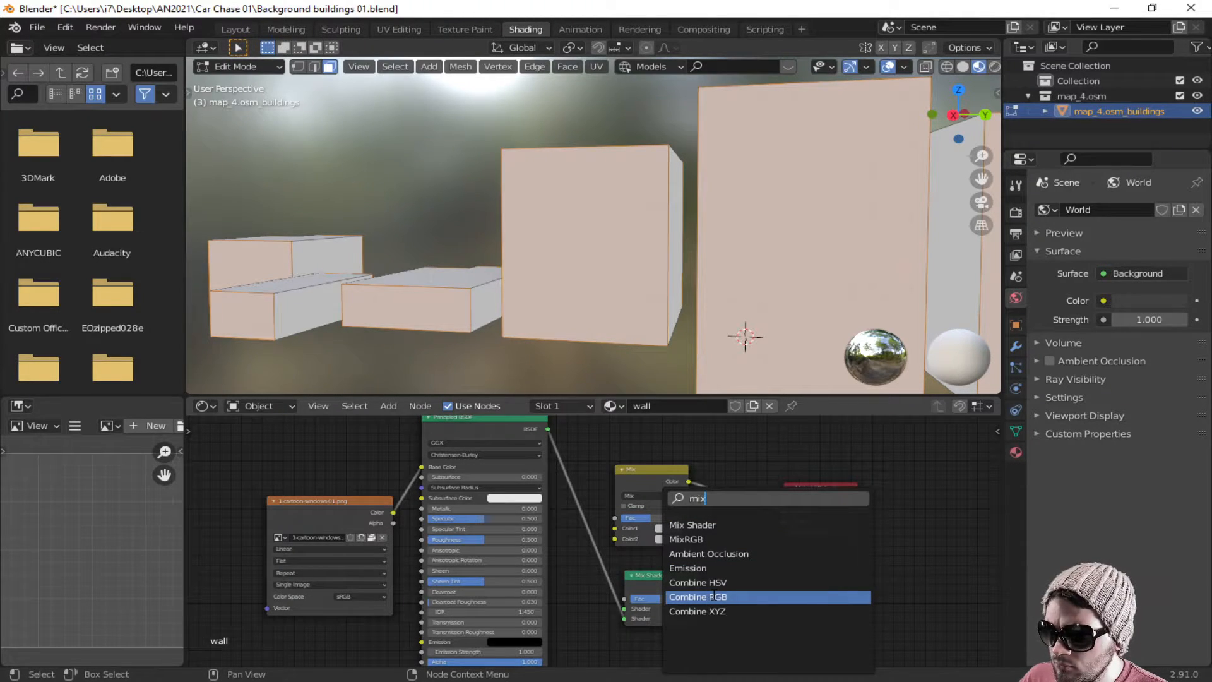
Step: Move the cartoon window image node farther from the Principled BSDF, and replace the MixRGB's Surface link with that BSDF's output
middle_click_drag(717, 590, 796, 567)
scroll(796, 567, "down", 2)
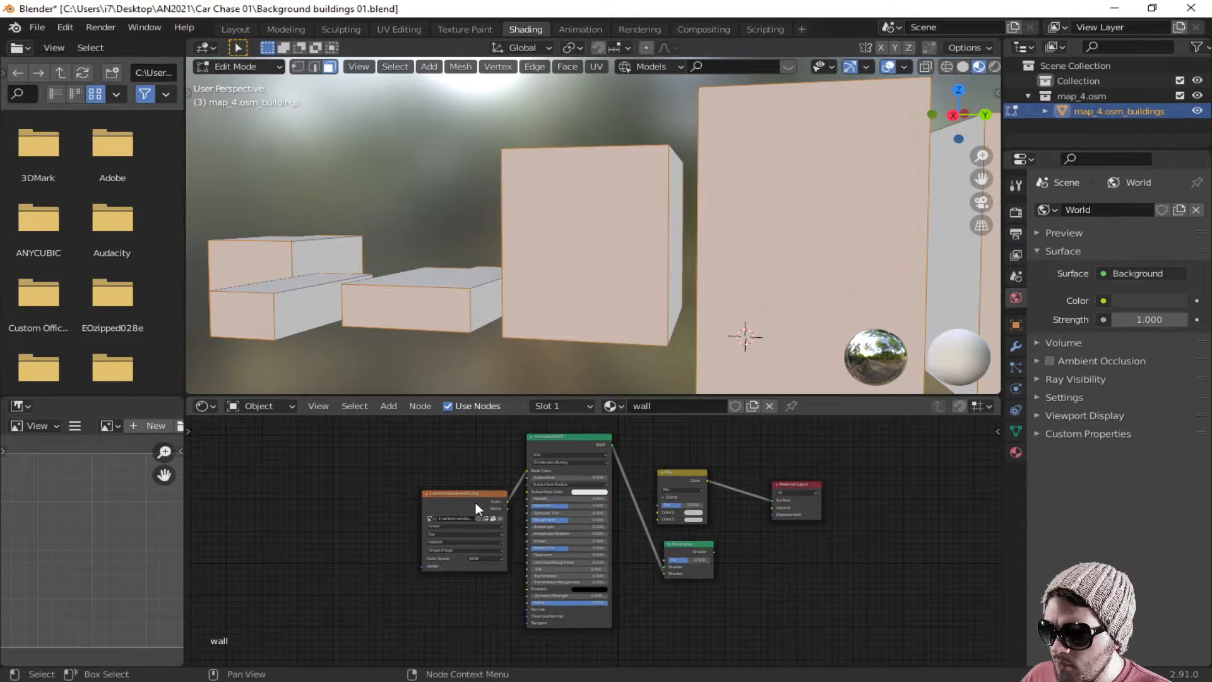
left_click_drag(475, 502, 370, 479)
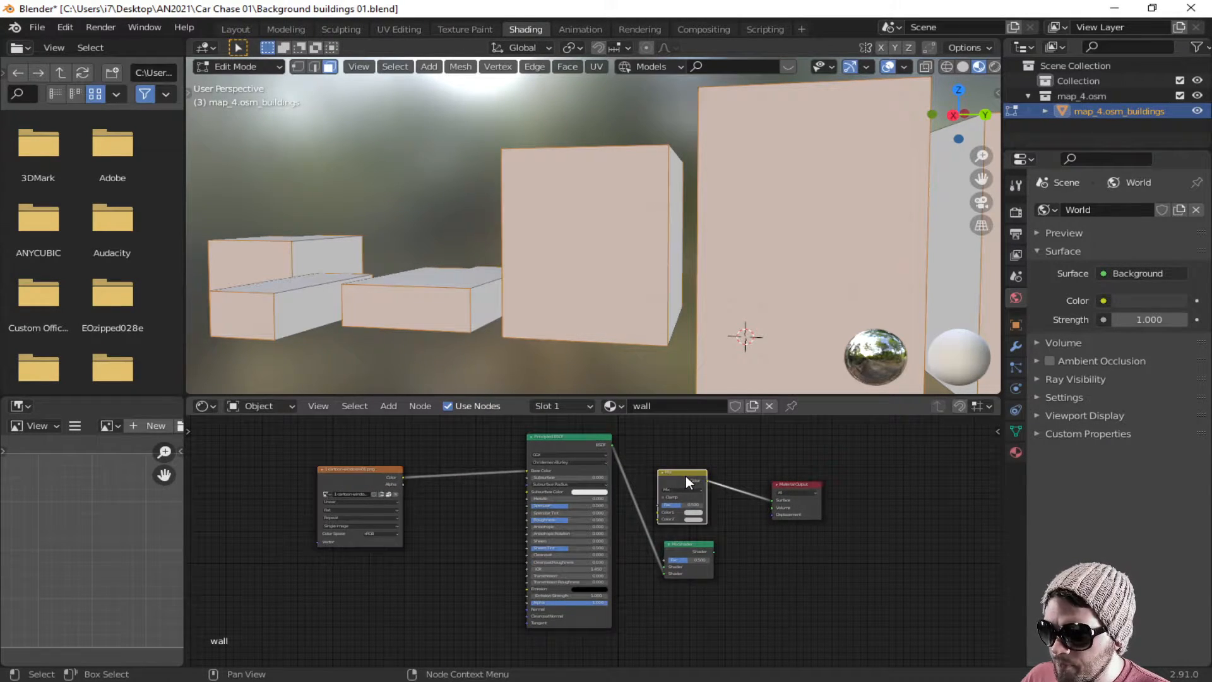
left_click_drag(771, 498, 675, 490)
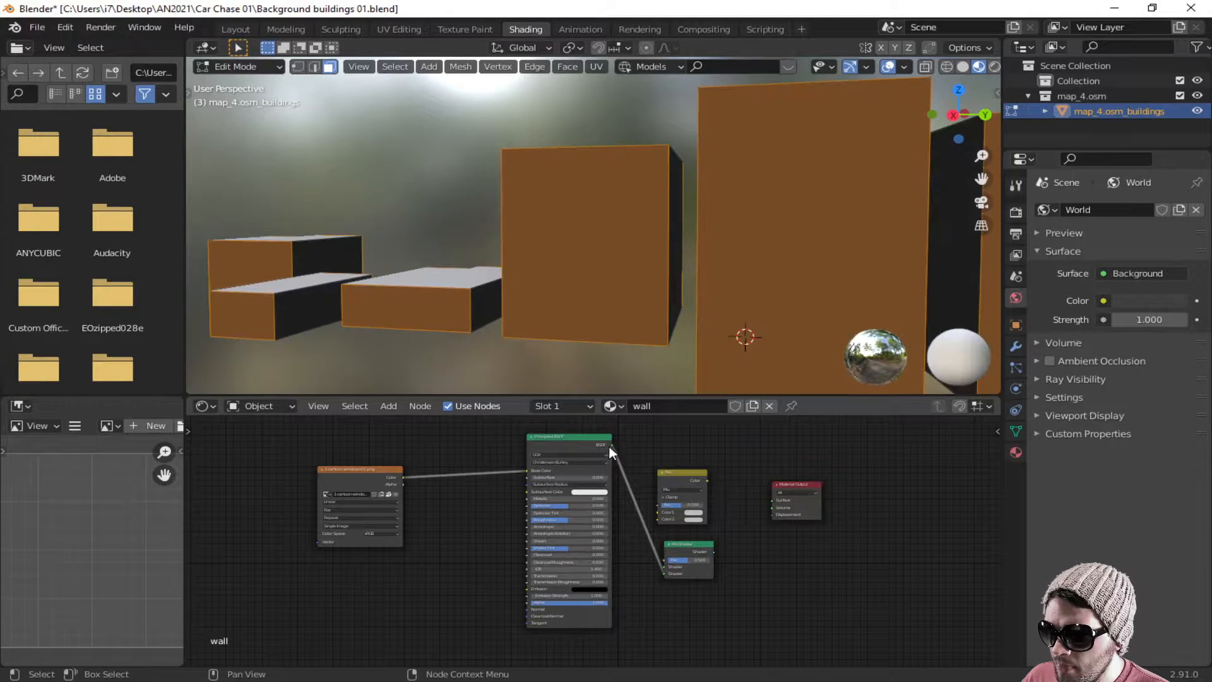
left_click_drag(612, 445, 774, 500)
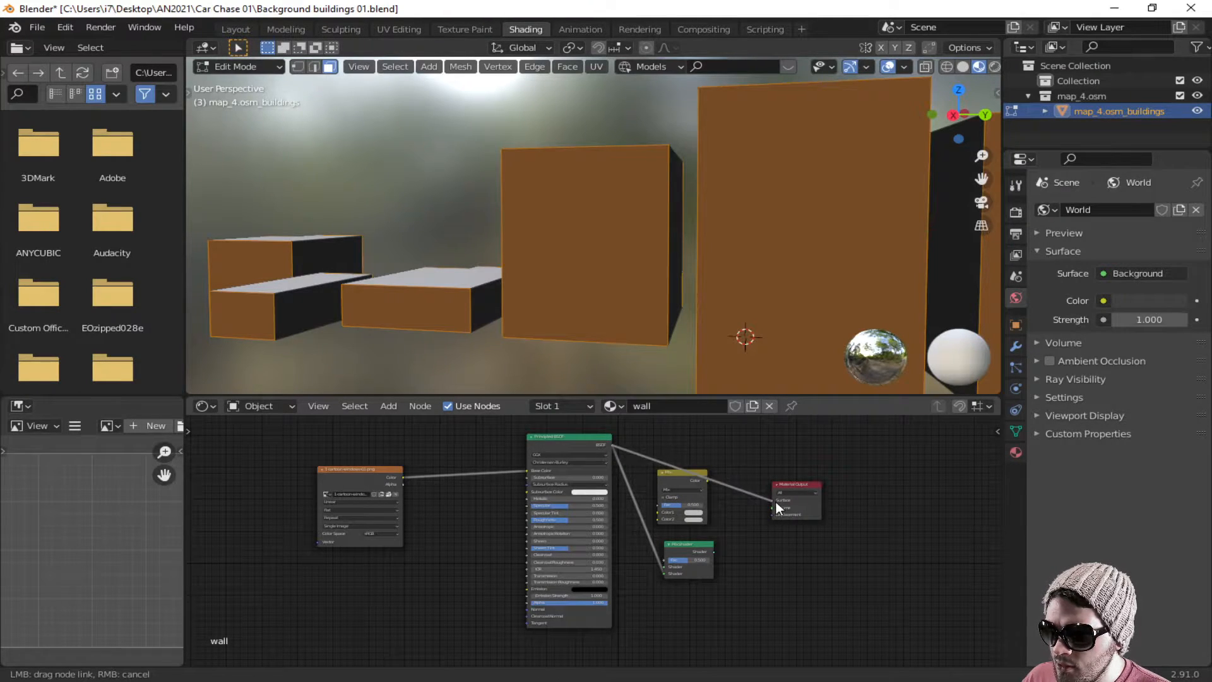
Step: Place the MixRGB node between the image texture and Principled BSDF, linking image Color to Color1 and the mixed Color to Base Color
left_click_drag(676, 485, 599, 501)
left_click(460, 512)
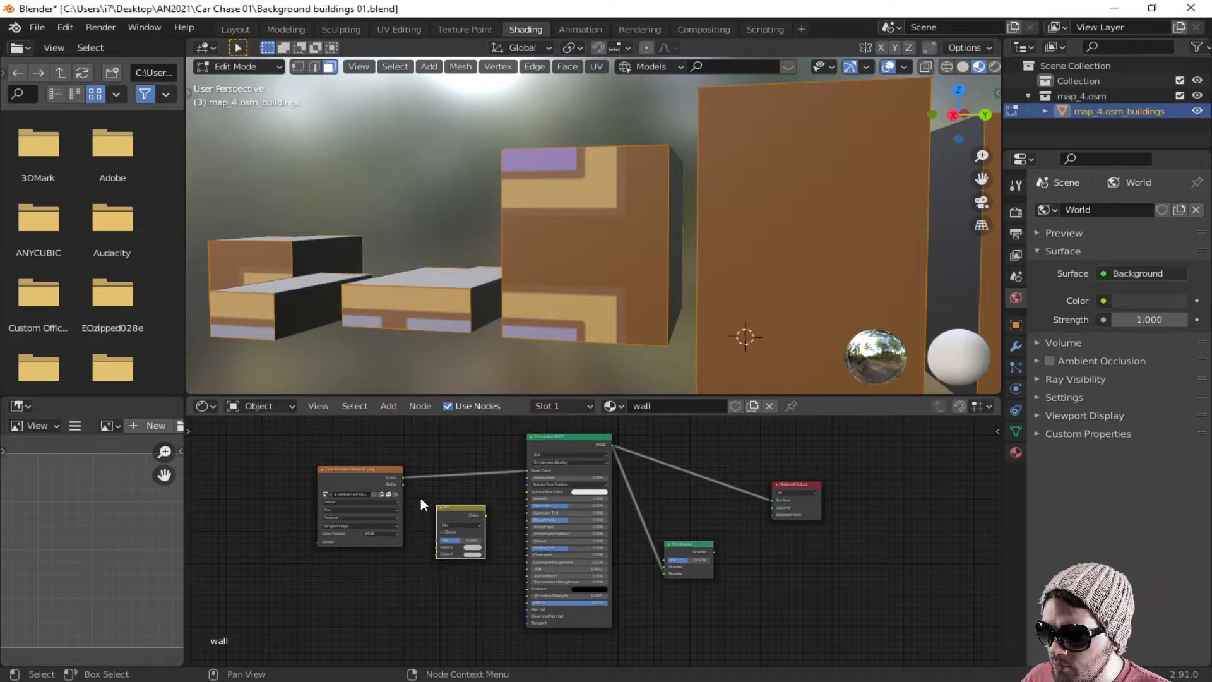
left_click_drag(404, 478, 438, 547)
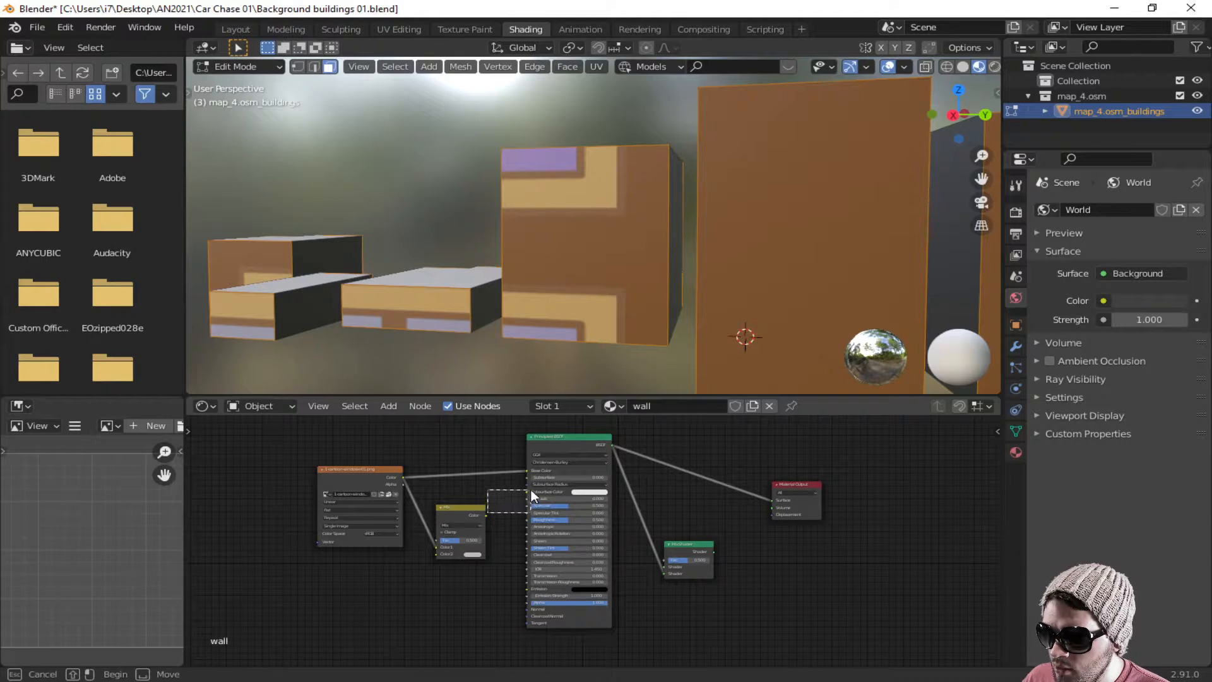
left_click_drag(486, 516, 494, 518)
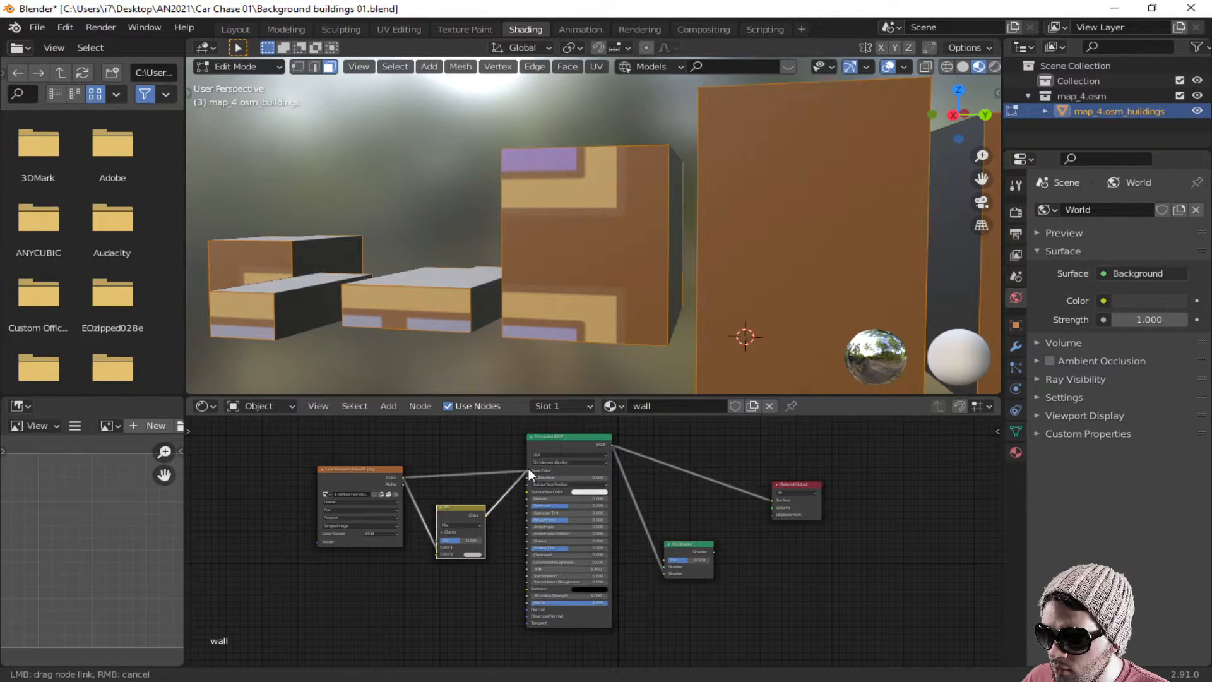
left_click_drag(528, 469, 527, 471)
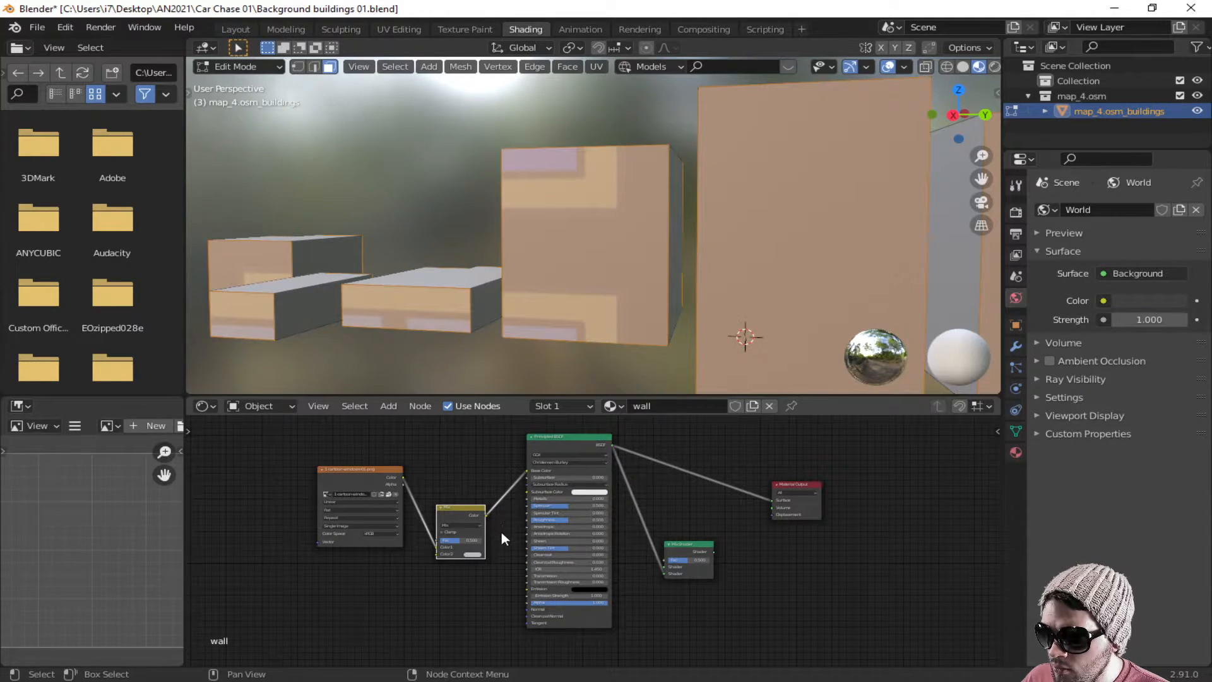
Step: Set the MixRGB node's blending mode to Overlay and its Fac to 1.000
middle_click_drag(502, 532, 525, 508)
scroll(525, 508, "up", 1)
scroll(518, 534, "up", 1)
scroll(516, 514, "up", 1)
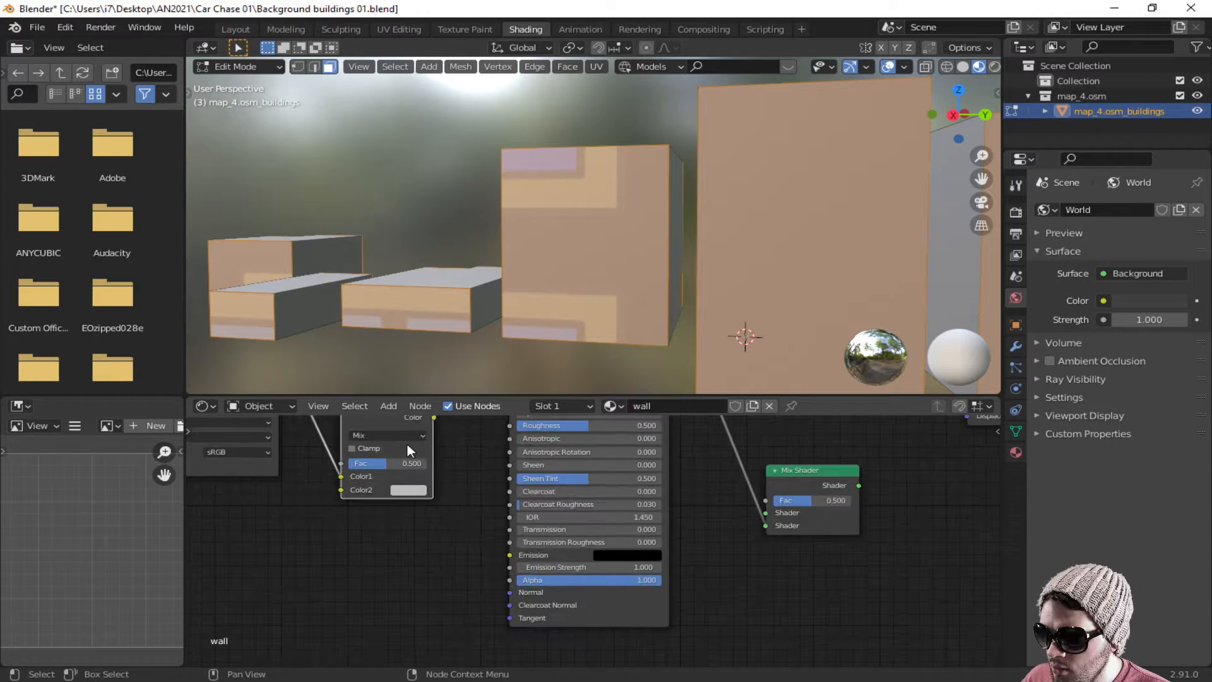
left_click(406, 436)
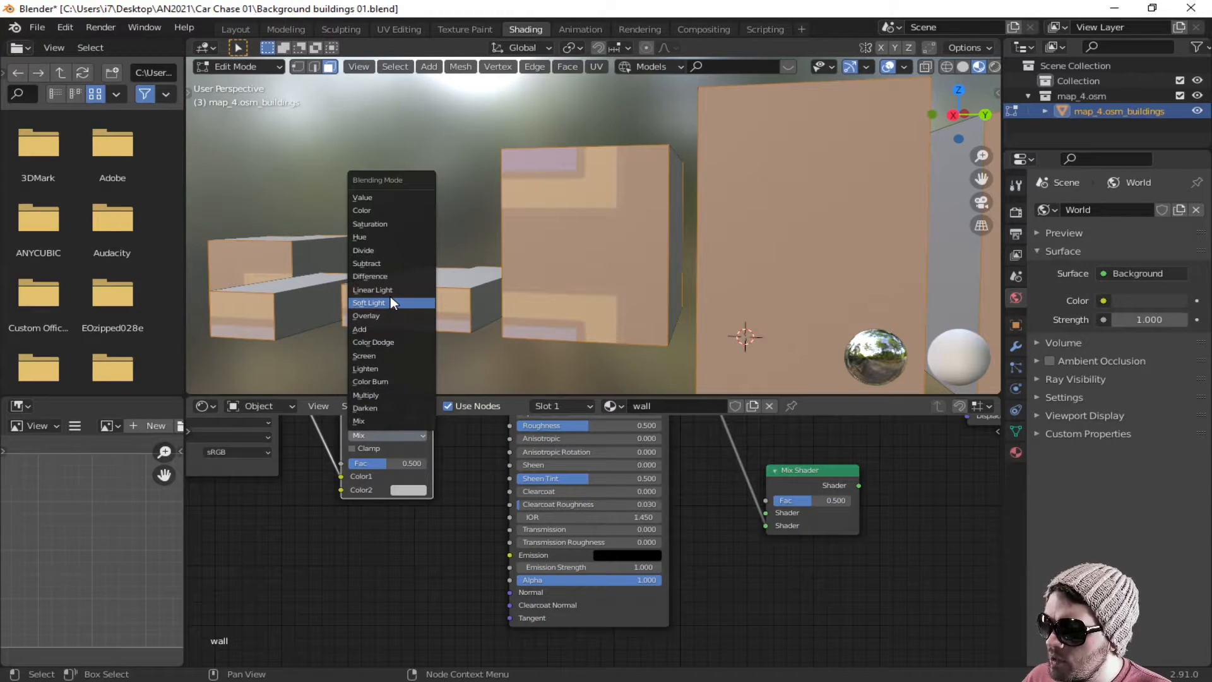
left_click(369, 315)
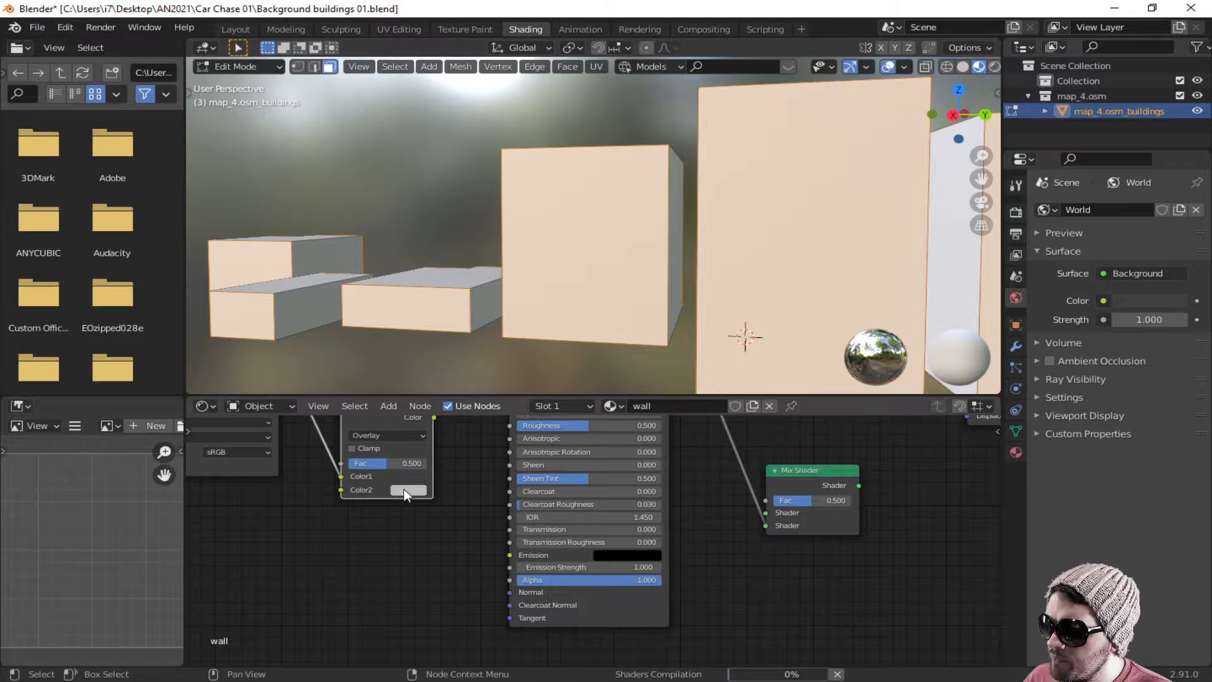
middle_click_drag(464, 505, 587, 530)
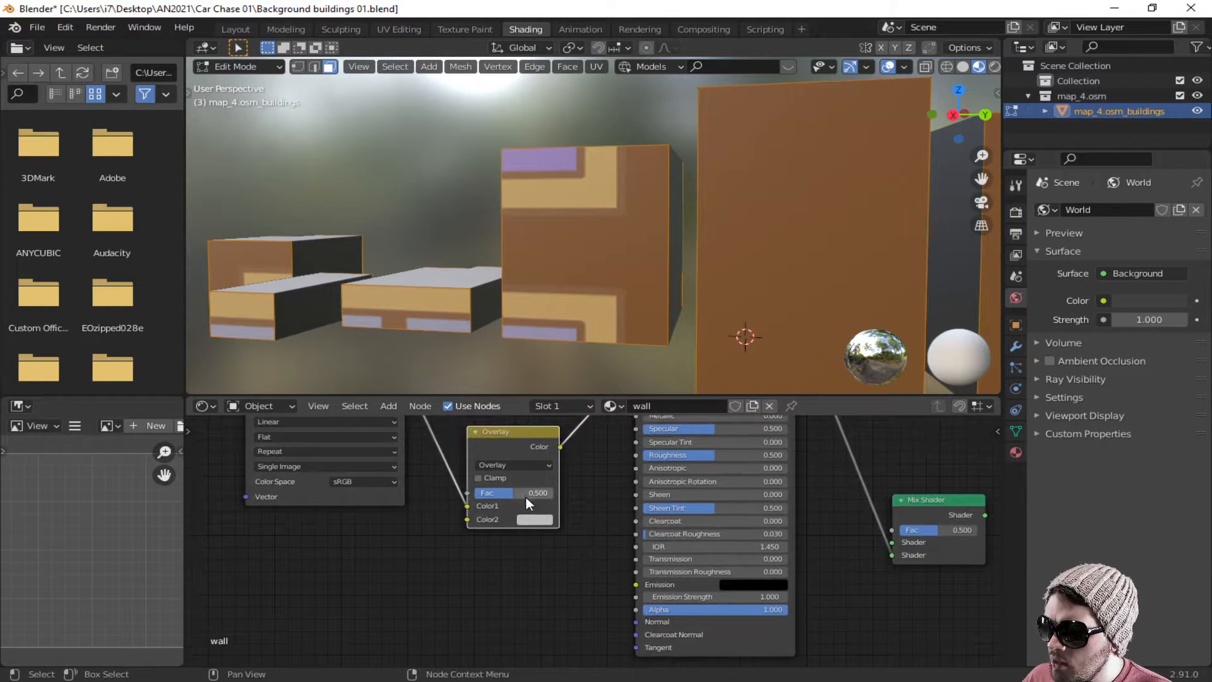
left_click_drag(510, 492, 593, 502)
scroll(591, 500, "down", 2)
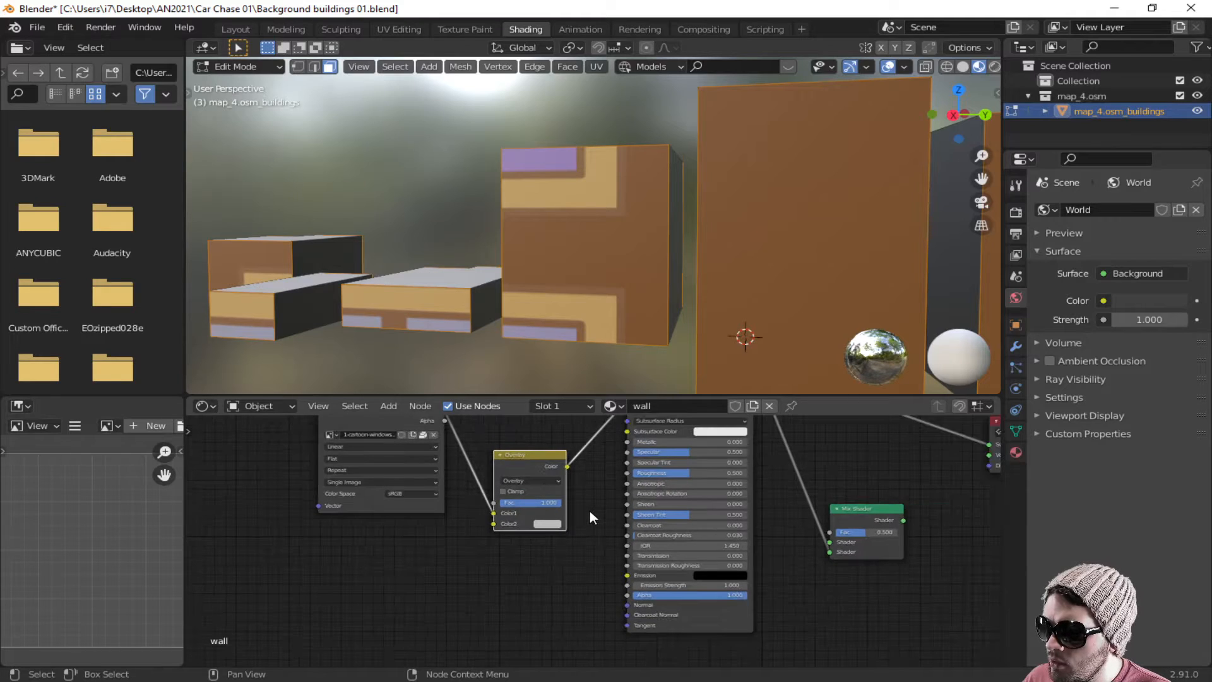
Step: Enable Clamp on the Overlay node and set its Color2 to a near-white pink tint with value 1.000
middle_click_drag(590, 510, 607, 577)
scroll(607, 578, "up", 1)
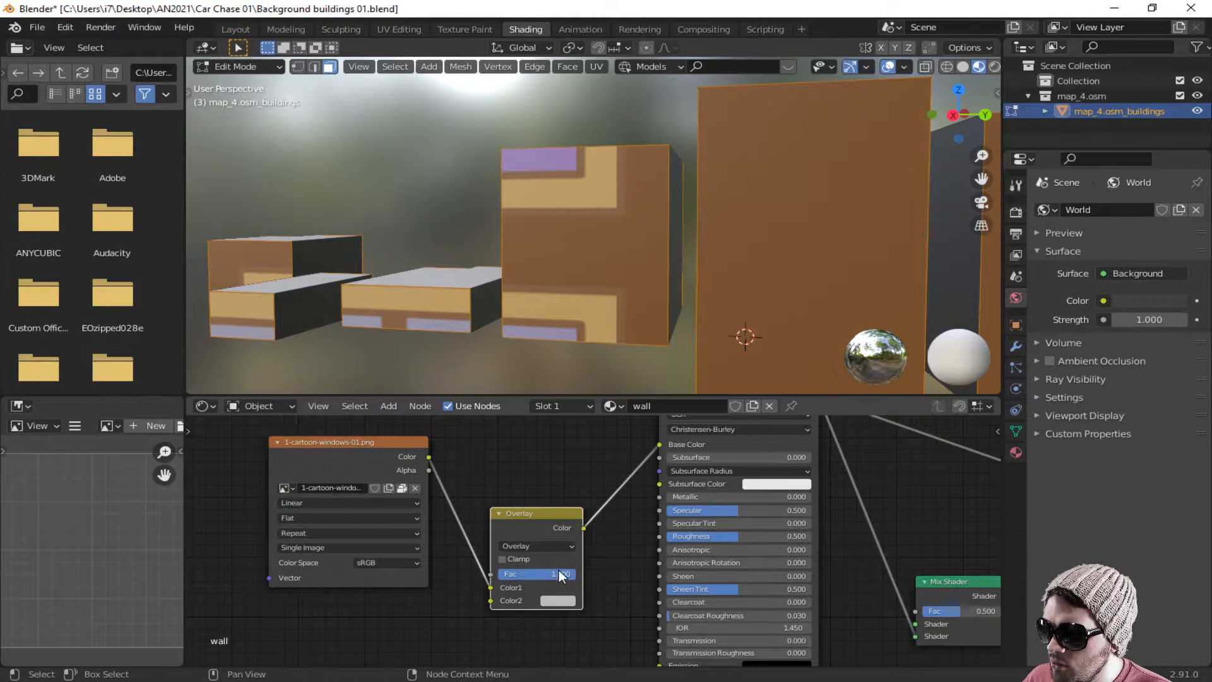
left_click(504, 559)
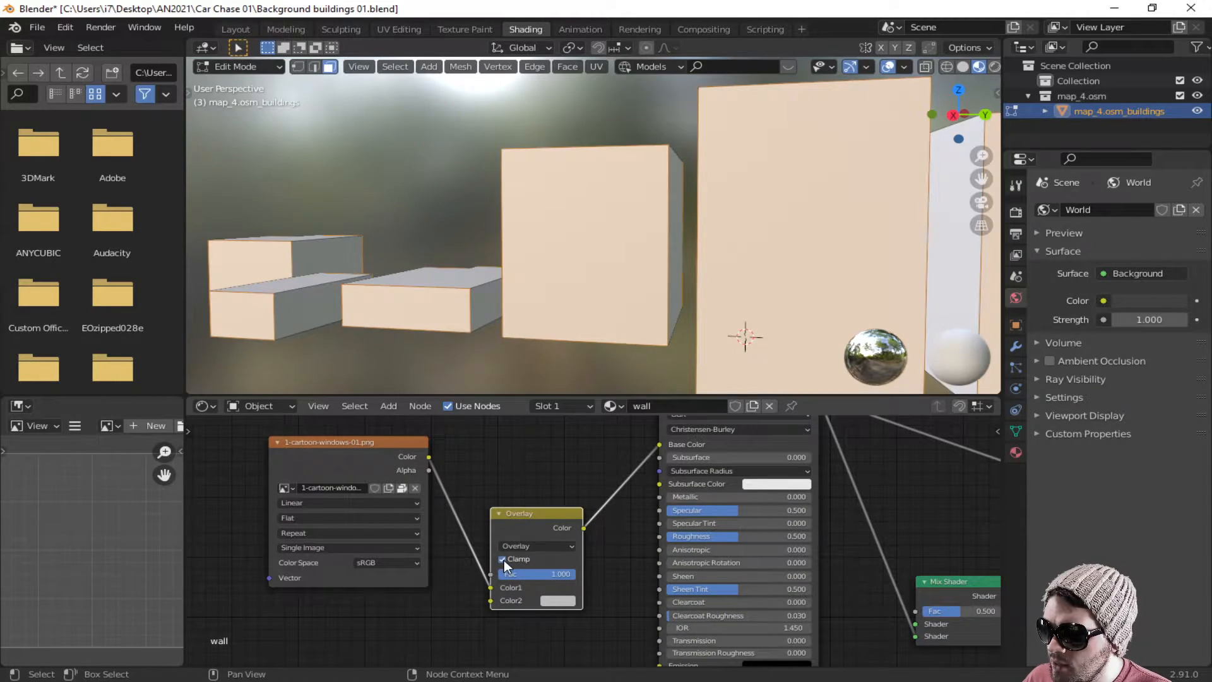
left_click(560, 601)
left_click_drag(656, 451, 656, 432)
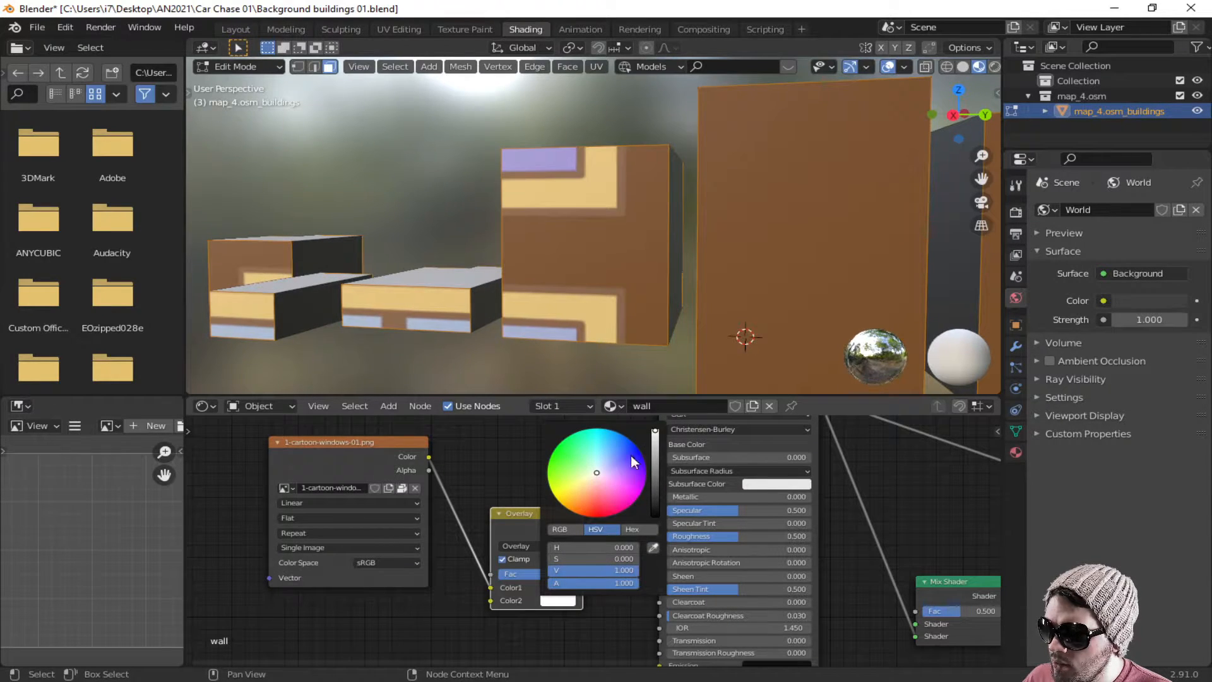
mouse_move(598, 468)
left_mouse_down()
mouse_move(610, 434)
mouse_move(598, 475)
left_mouse_up()
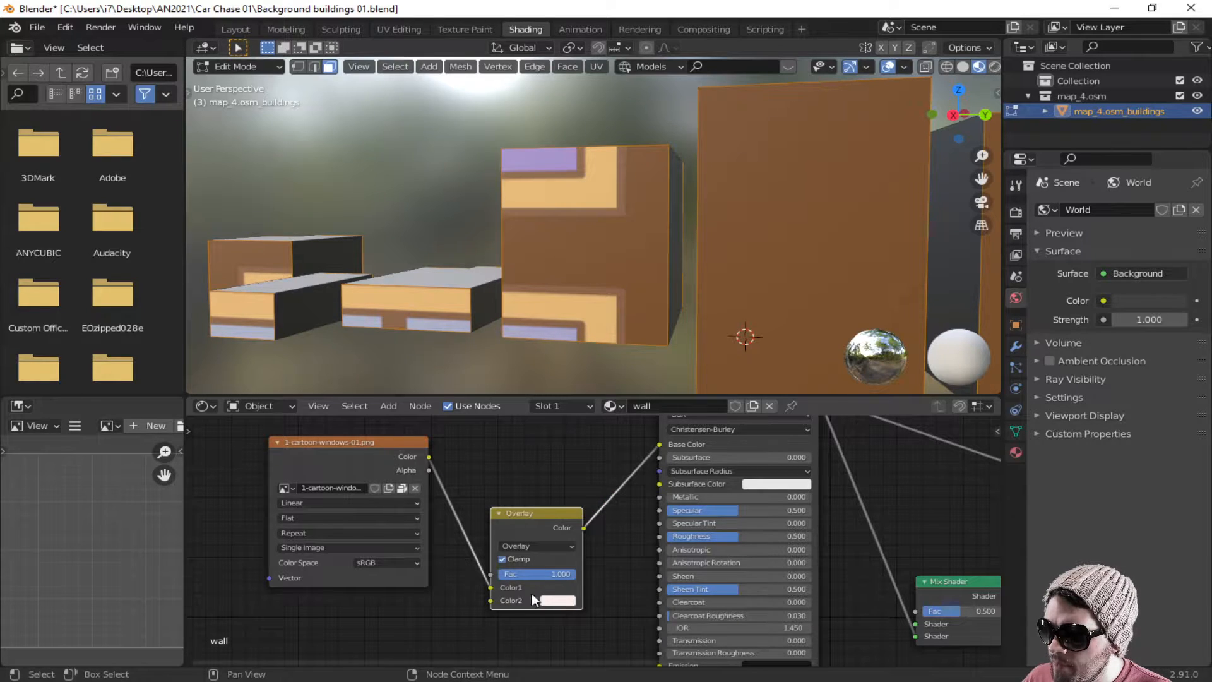
Step: Delete the Overlay node and connect the window image's Color output directly to the Principled BSDF's Base Color
middle_click_drag(609, 576, 611, 544)
scroll(600, 534, "down", 1)
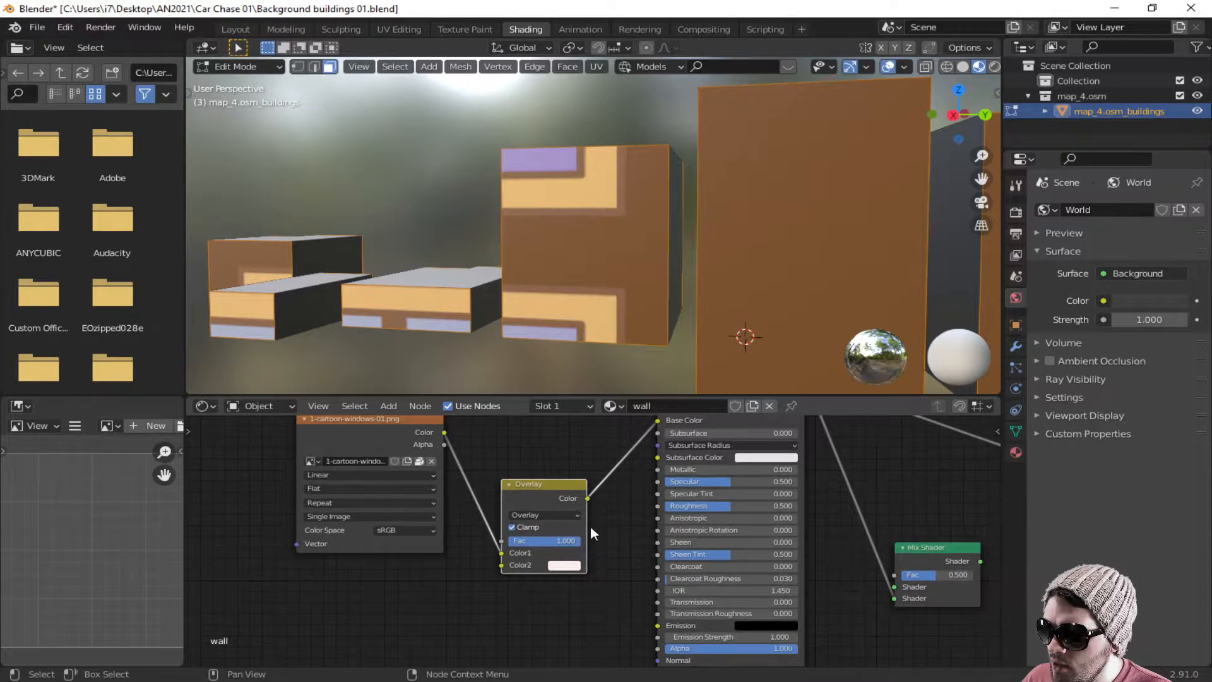
scroll(591, 531, "down", 1)
key("x")
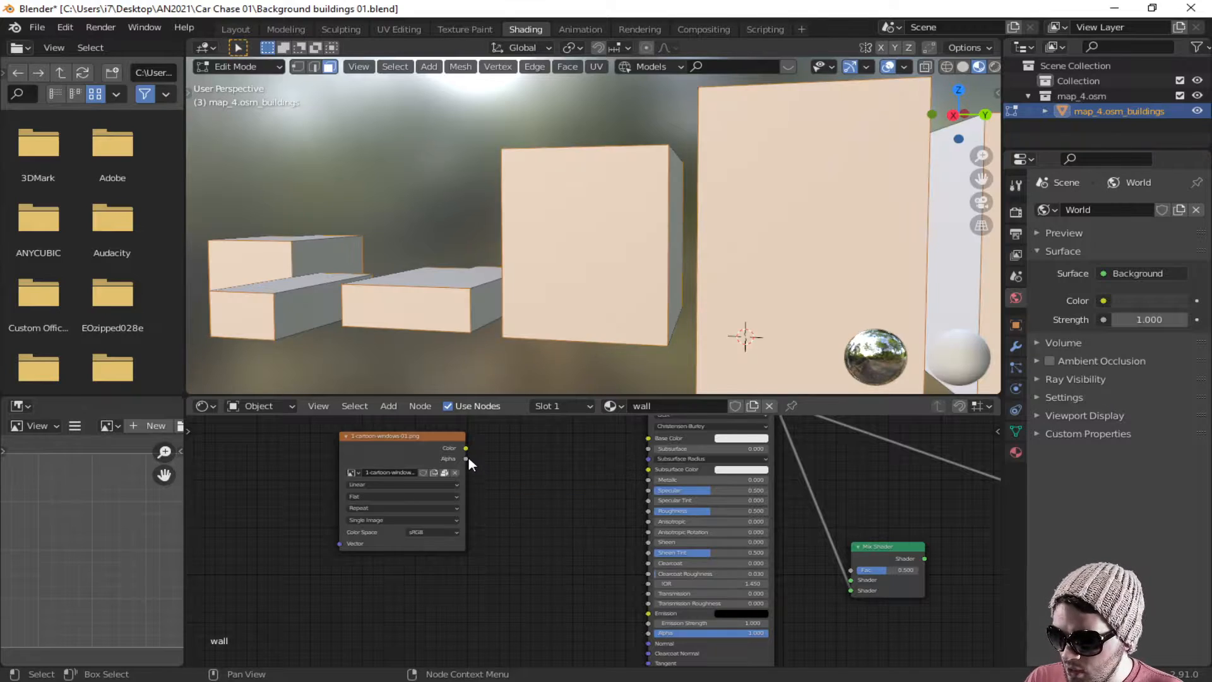
left_click_drag(466, 447, 646, 437)
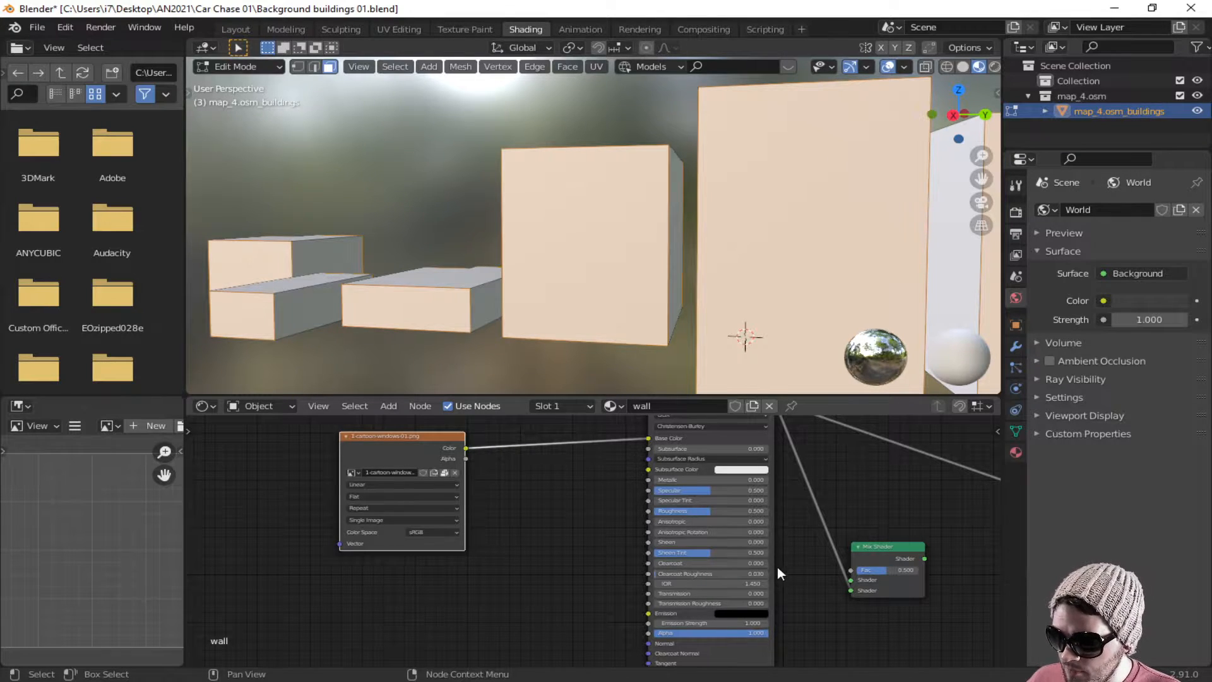
scroll(778, 565, "down", 3)
left_click(646, 452)
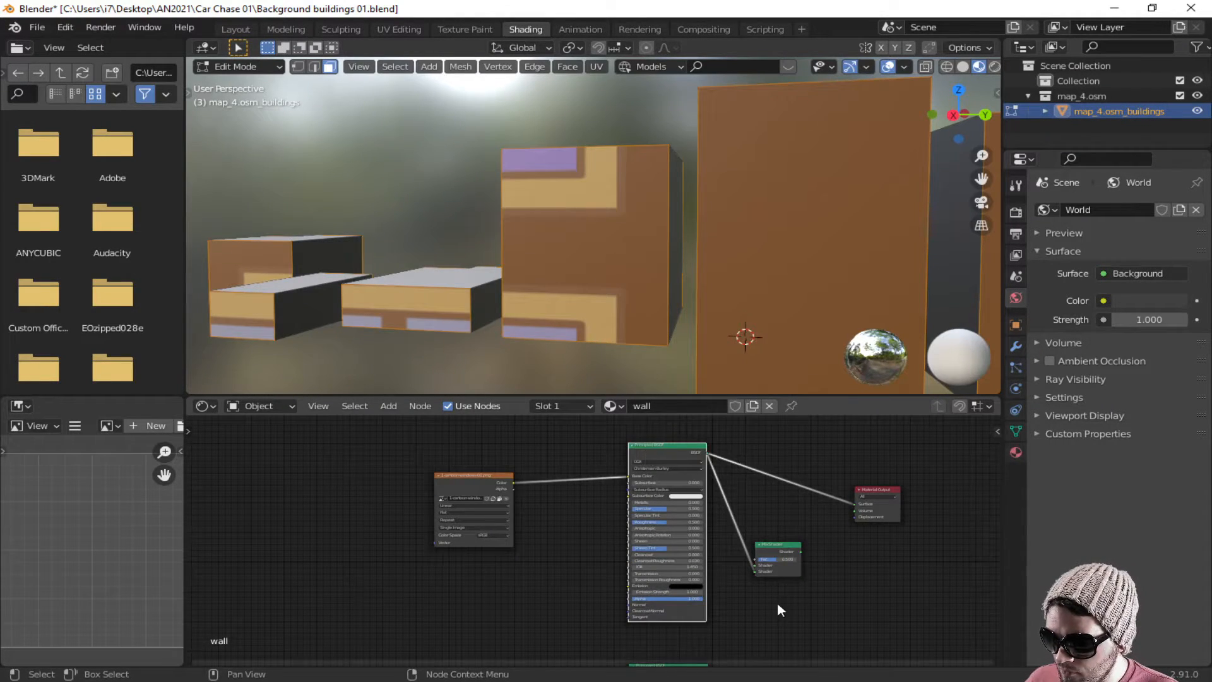
Step: Try linking the green Principled BSDF's output to the textured Principled BSDF's Alpha input, and undo the link
middle_click_drag(778, 604, 805, 498)
mouse_move(703, 564)
left_mouse_down()
mouse_move(544, 522)
mouse_move(655, 495)
left_mouse_up()
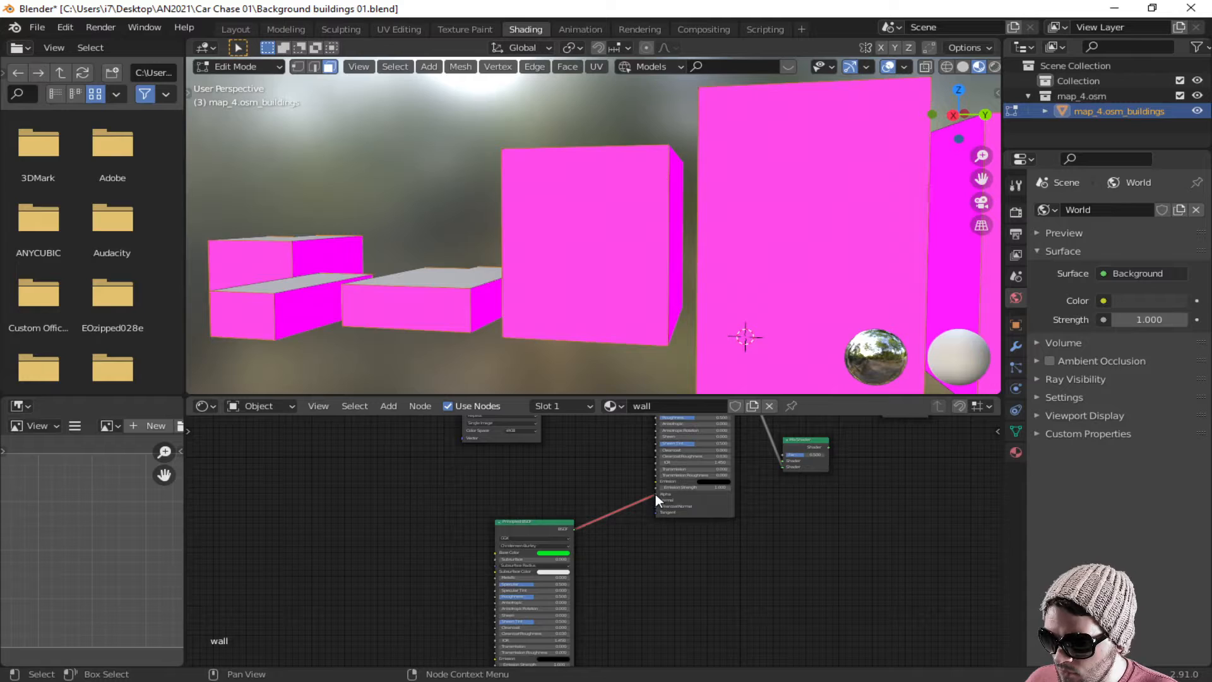
key("ctrl+z")
Step: Connect the green Principled BSDF to the Mix Shader's second Shader input, and the Mix Shader's output to the Material Output's Surface
scroll(645, 611, "up", 2)
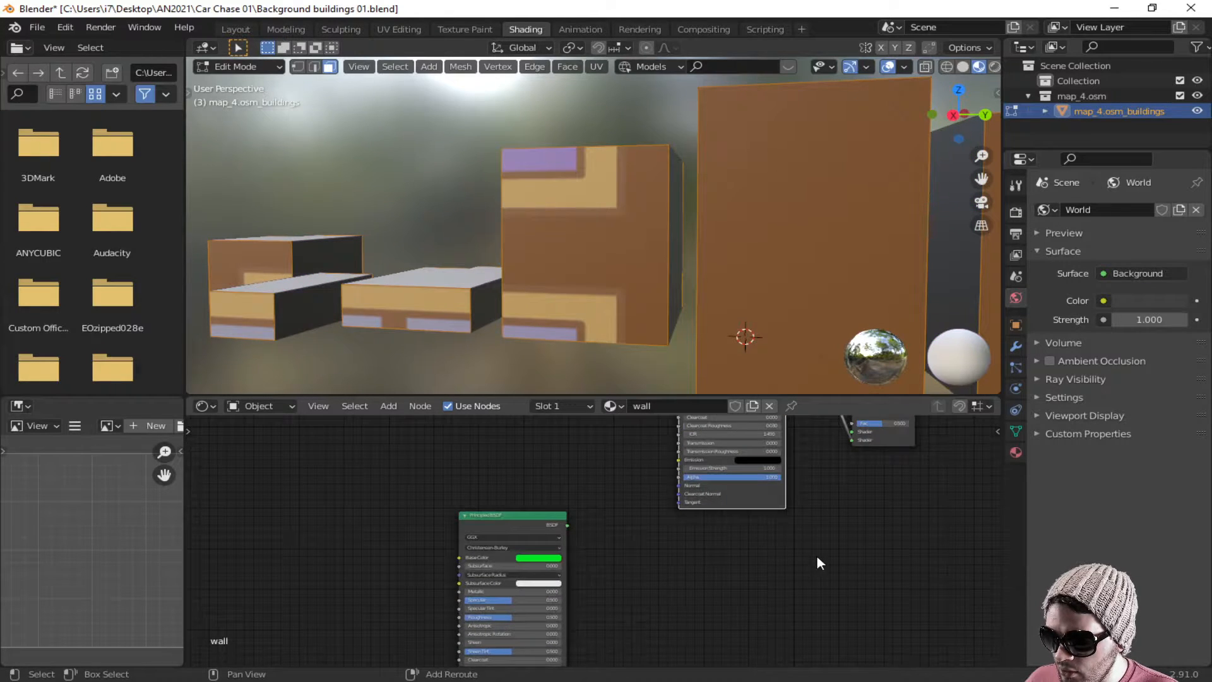
scroll(817, 555, "up", 2)
middle_click_drag(817, 556, 660, 606)
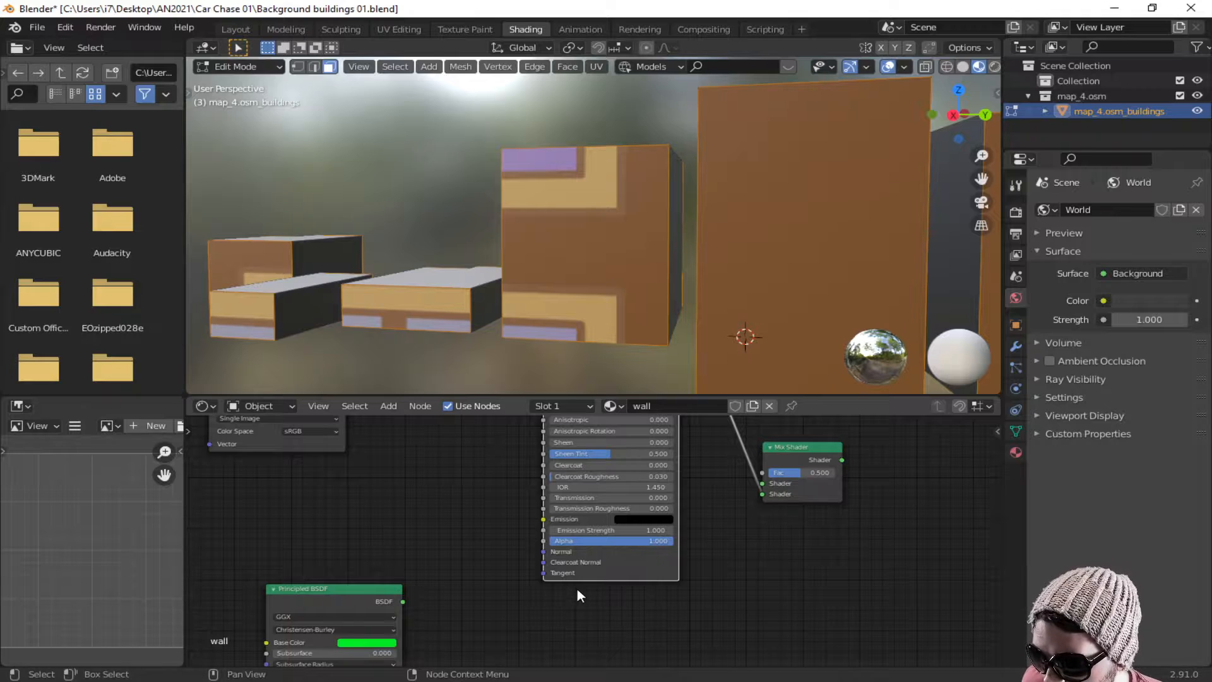
left_click_drag(403, 601, 764, 486)
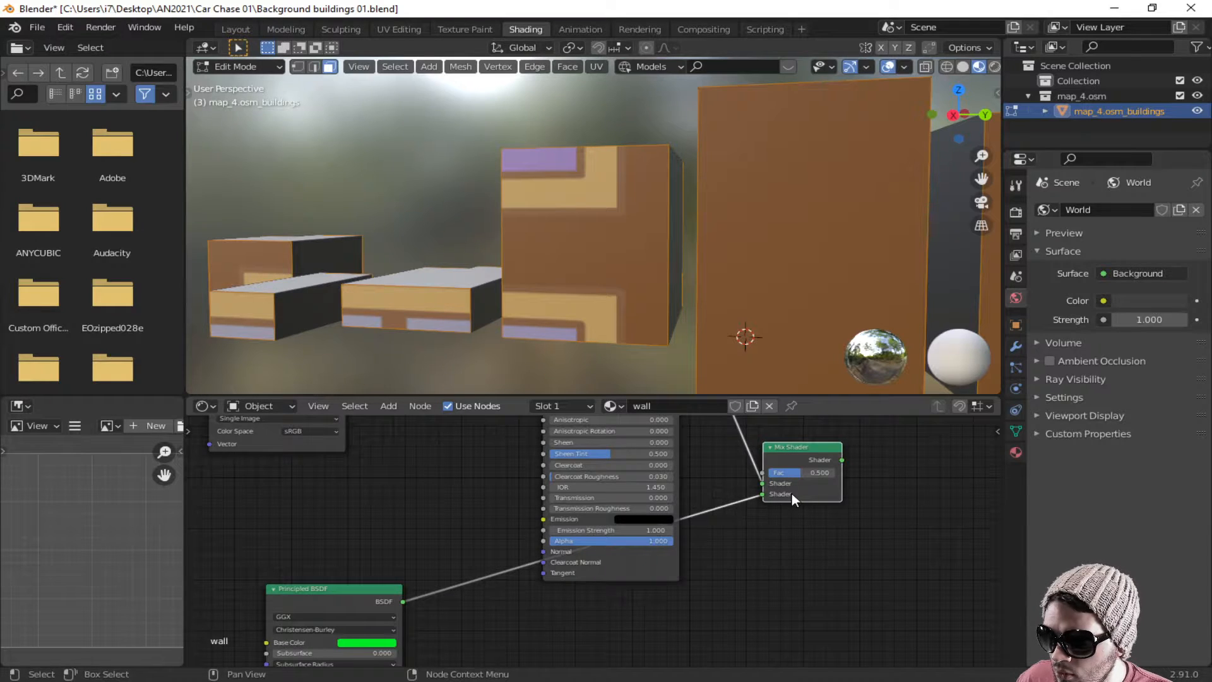
scroll(786, 543, "down", 2)
middle_click_drag(850, 507, 691, 516)
mouse_move(691, 518)
left_mouse_down()
mouse_move(749, 446)
mouse_move(765, 454)
left_mouse_up()
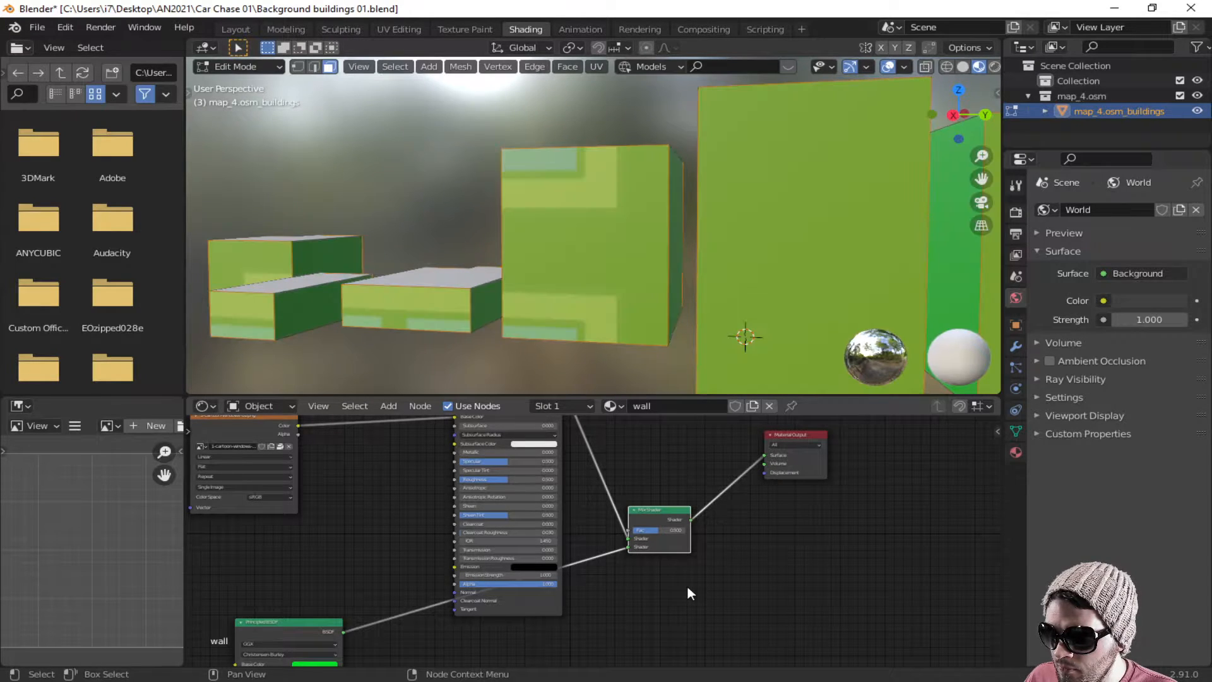
Step: Try linking the textured Principled BSDF's output to the Mix Shader's Fac input, and remove that link
middle_click_drag(687, 585, 766, 467)
scroll(734, 532, "up", 2)
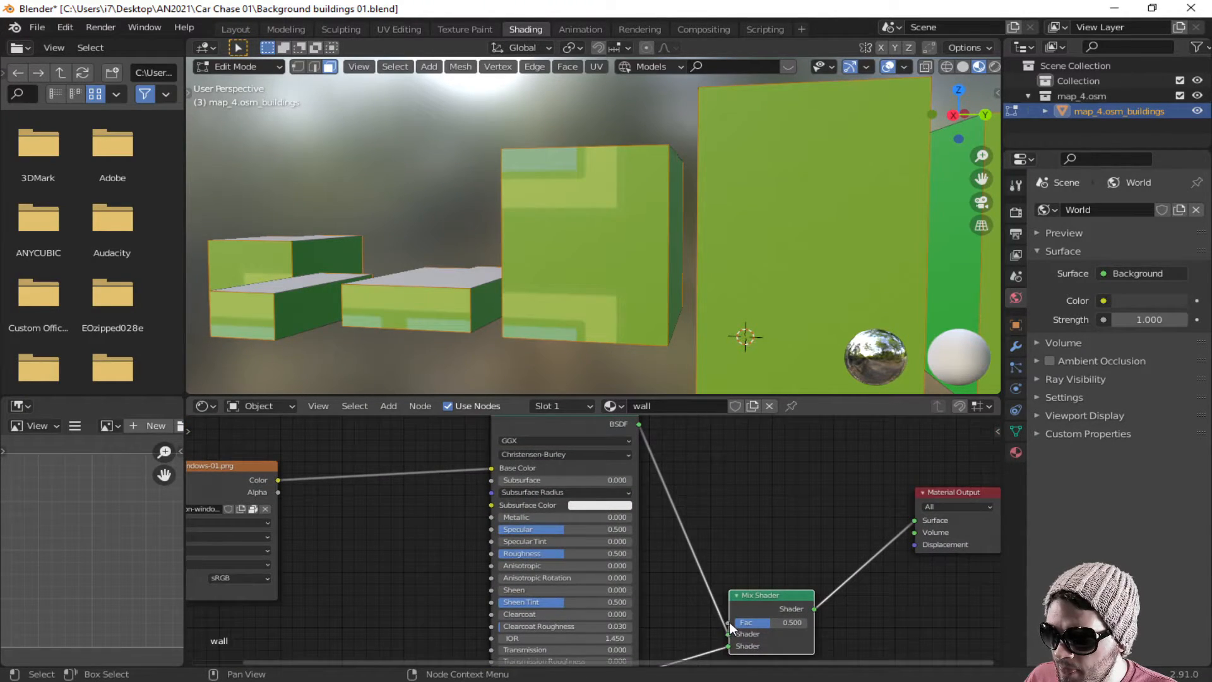
left_click_drag(730, 622, 643, 426)
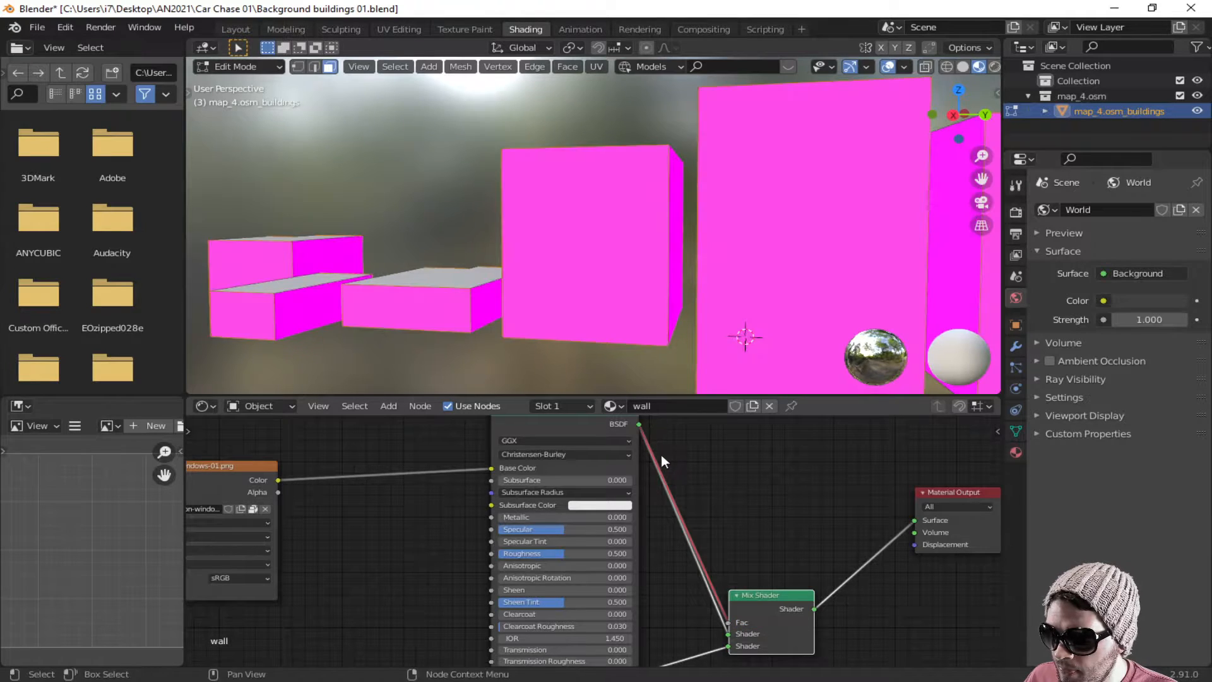
left_click_drag(726, 622, 728, 577)
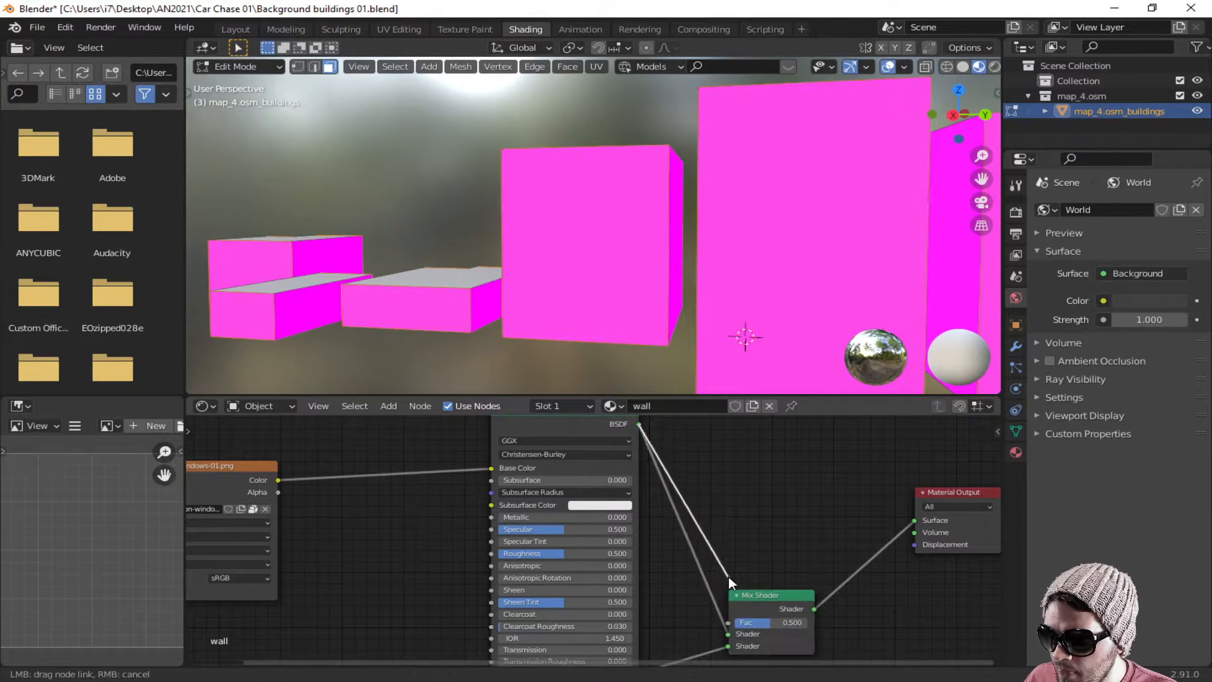
Step: Swap the two Mix Shader inputs so the green Principled BSDF feeds the first Shader and the textured one the second
middle_click_drag(737, 544, 803, 399)
middle_click_drag(541, 604, 366, 454)
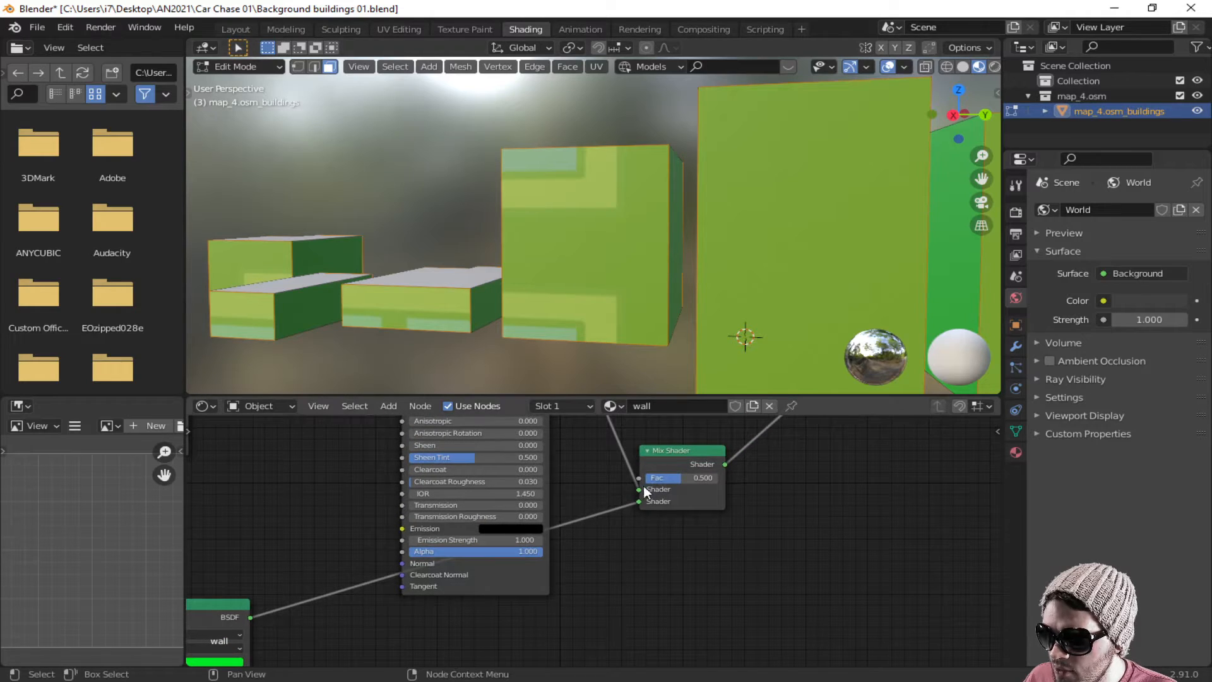
mouse_move(638, 501)
left_mouse_down()
mouse_move(641, 482)
mouse_move(642, 501)
left_mouse_up()
middle_click_drag(684, 487, 621, 571)
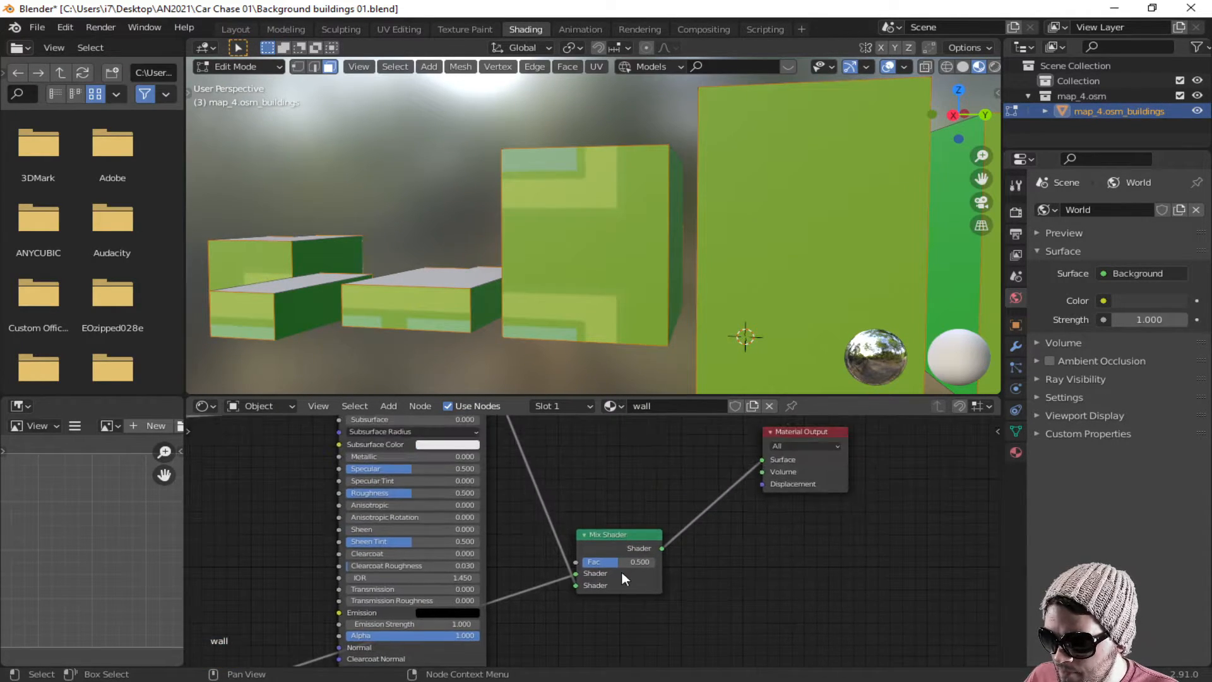
Step: Set the Mix Shader's Fac to 1.000
left_click_drag(619, 566, 654, 561)
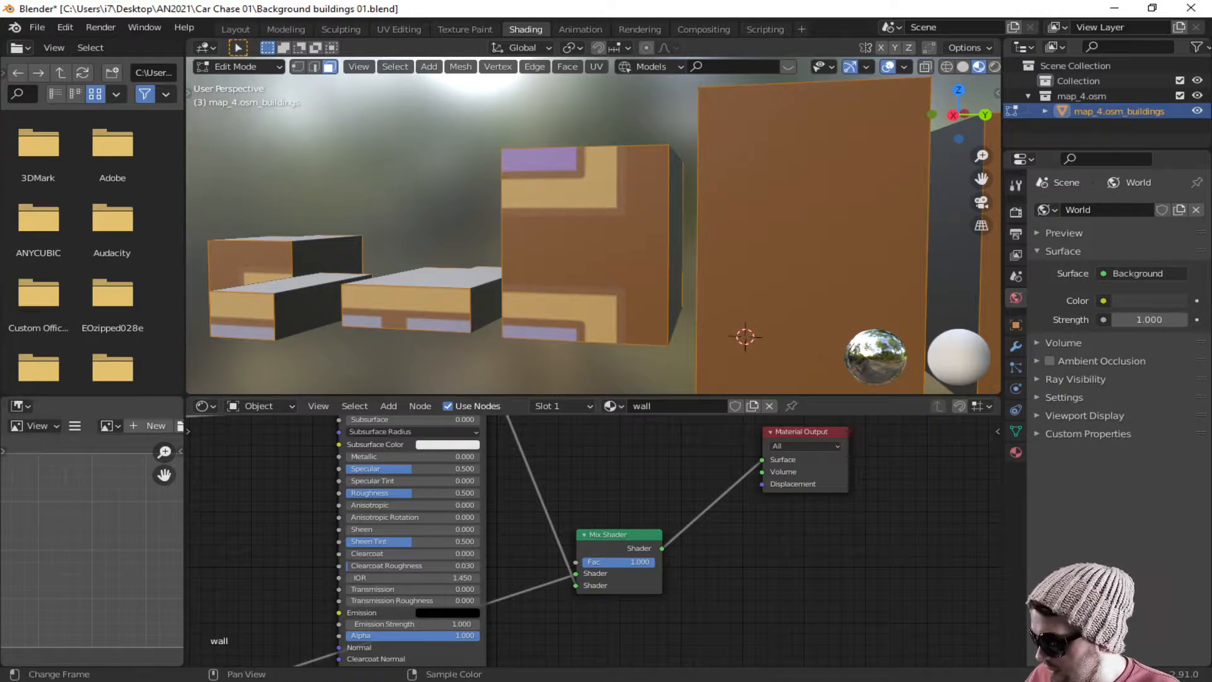
Step: Delete the green Principled BSDF node from the wall material's node tree
scroll(559, 512, "down", 4, "ctrl")
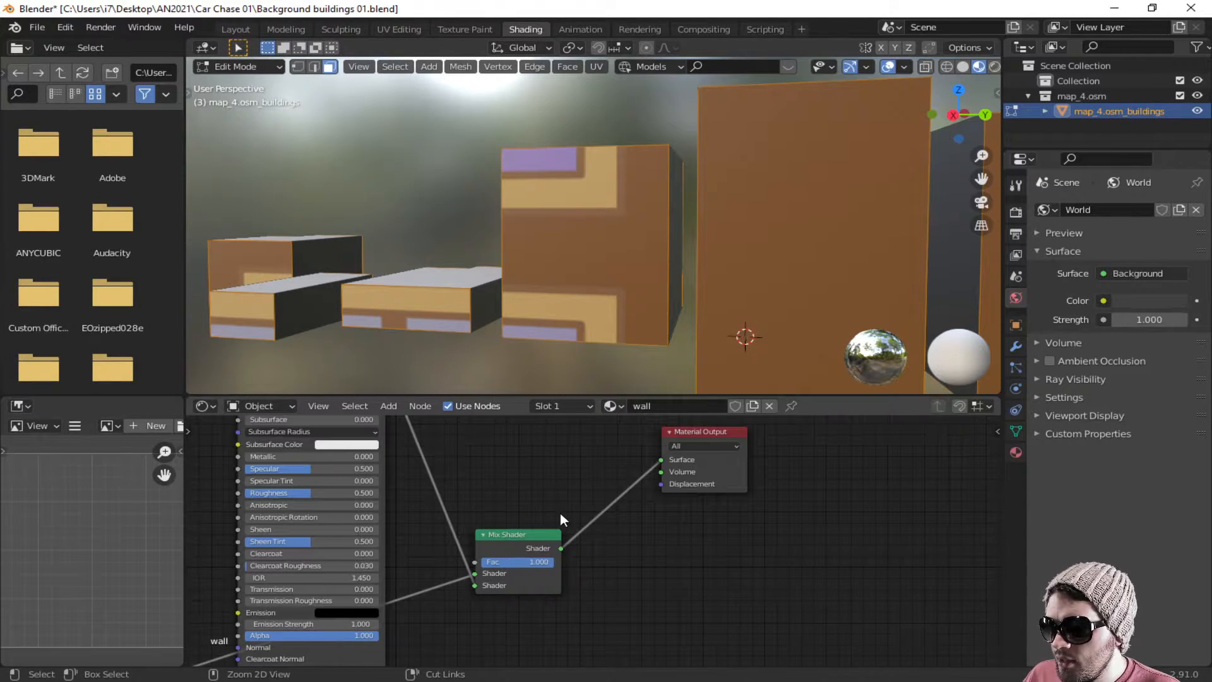
scroll(559, 514, "down", 4, "shift")
scroll(557, 516, "down", 3)
scroll(543, 513, "down", 4, "shift")
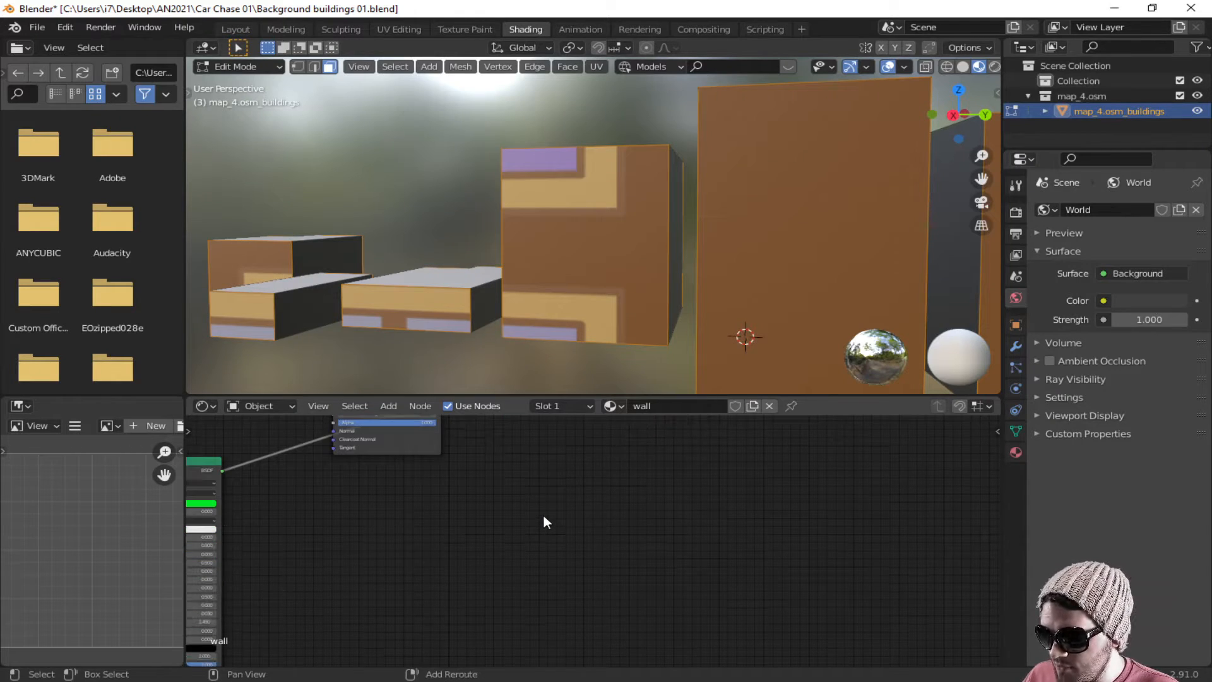
middle_click_drag(513, 510, 658, 638)
scroll(628, 579, "down", 4, "shift")
scroll(626, 561, "down", 4, "ctrl")
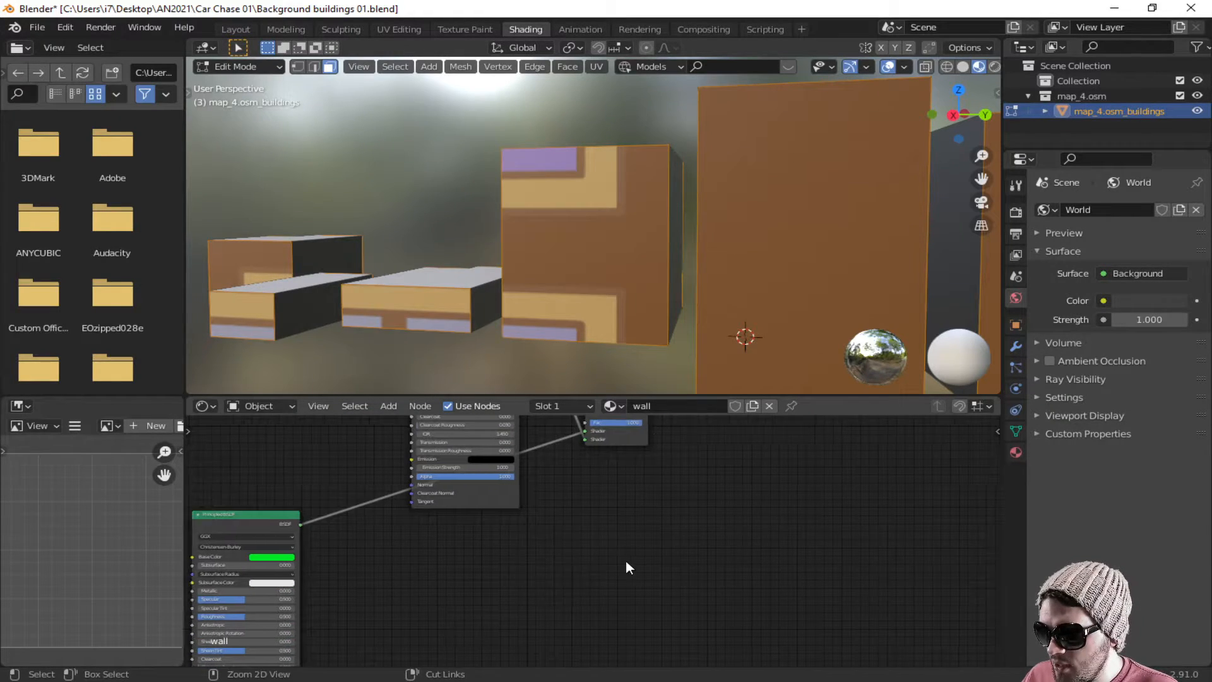
middle_click_drag(625, 561, 788, 650)
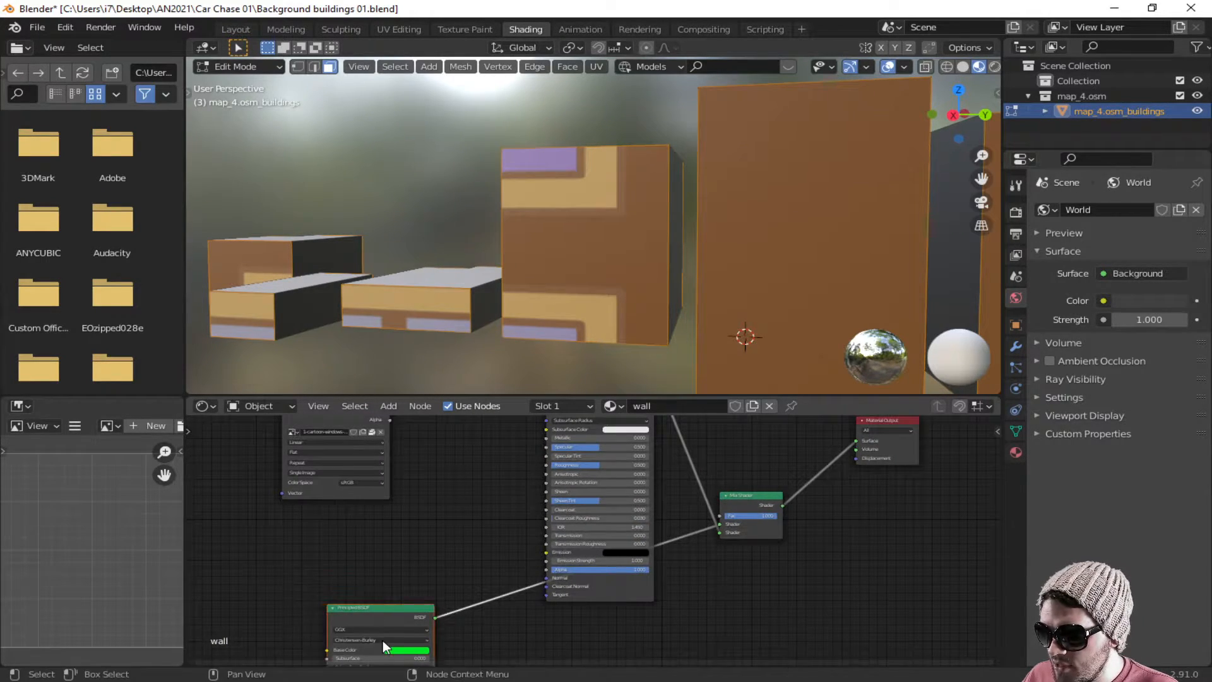
key("x")
Step: Delete the Mix Shader and connect the textured Principled BSDF directly to the Material Output's Surface
middle_click_drag(755, 572, 776, 611)
left_click(763, 534)
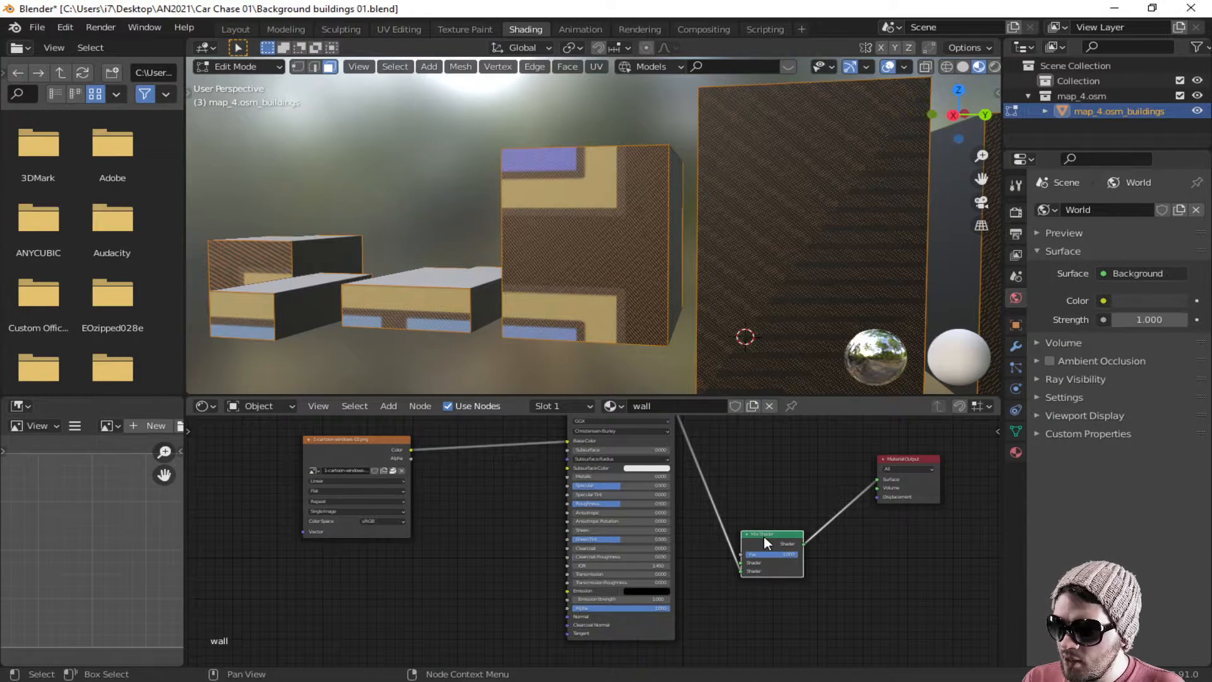
key("x")
middle_click_drag(764, 536, 732, 584)
left_click_drag(643, 456, 848, 528)
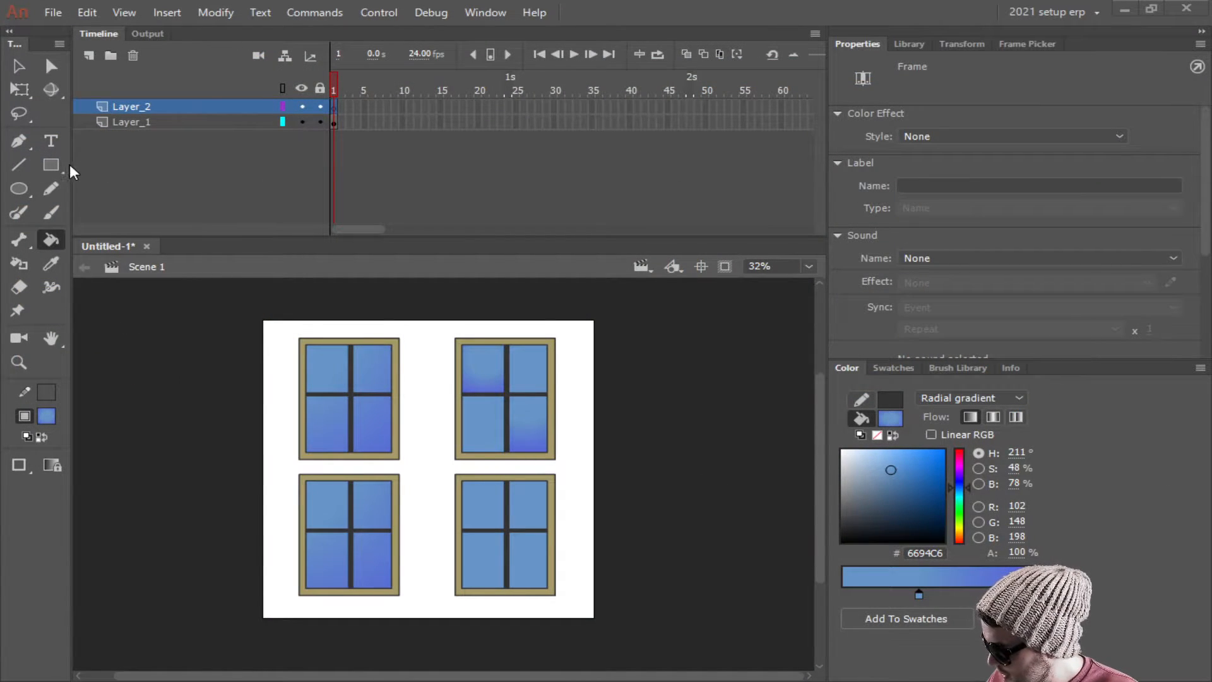
Step: Switch to Adobe Animate, add a new layer for a background rectangle, and place it beneath Layer_1
left_click(50, 165)
left_click(89, 55)
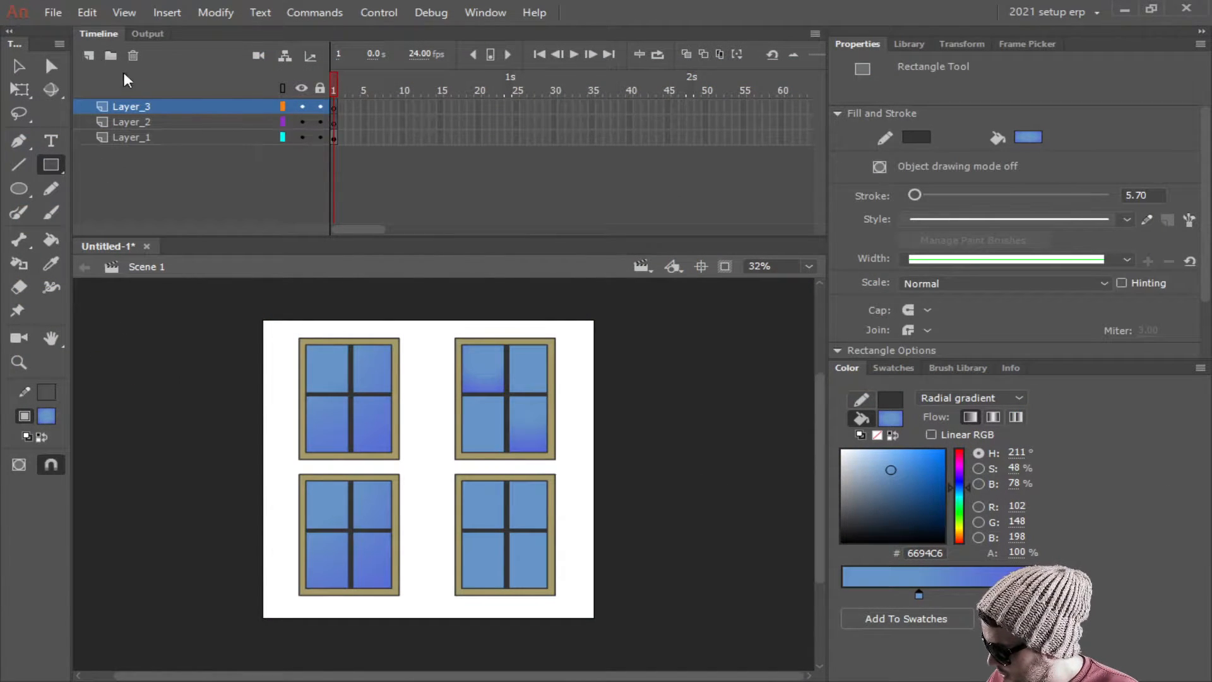
left_click_drag(169, 107, 175, 158)
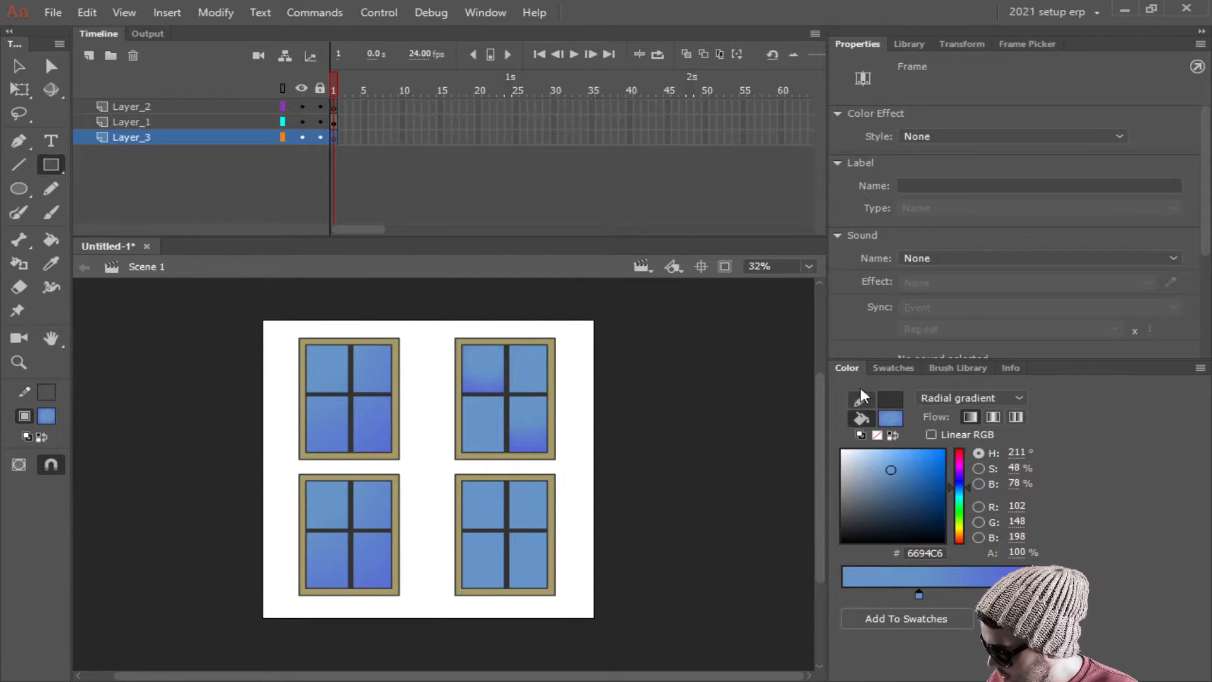
Step: Draw a rectangle with solid fill 00FF79 behind the windows on Layer_3, extending past all edges of the stage
left_click(950, 397)
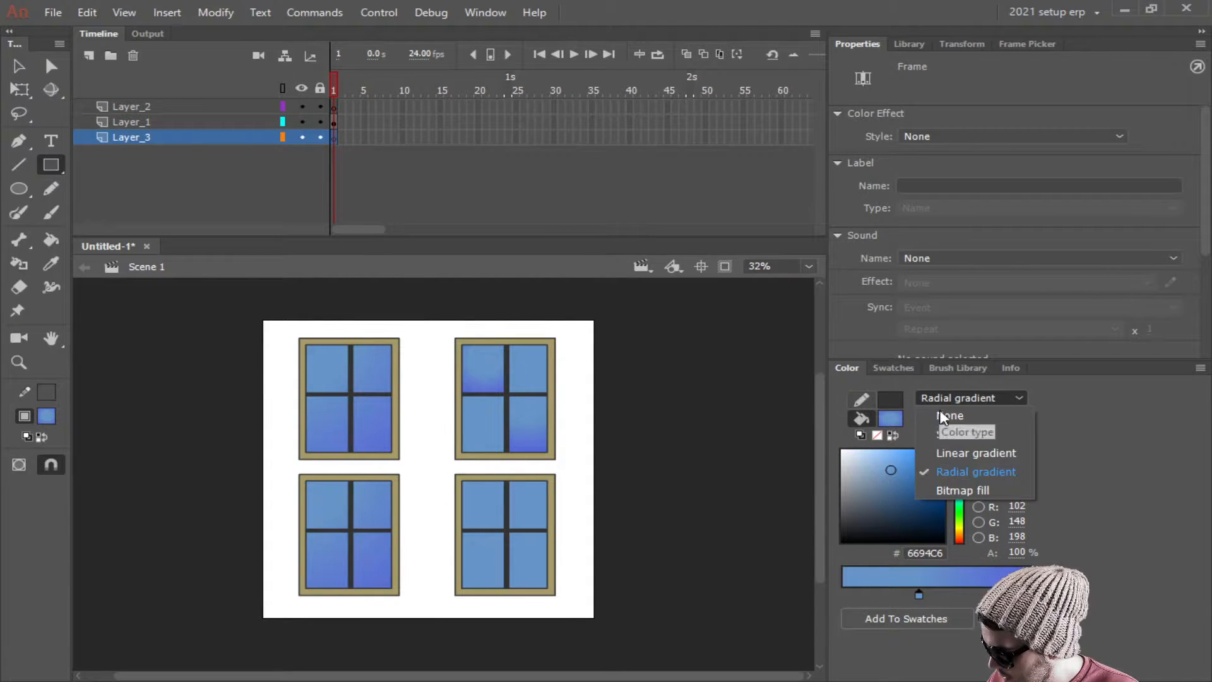
left_click(956, 433)
left_click(960, 504)
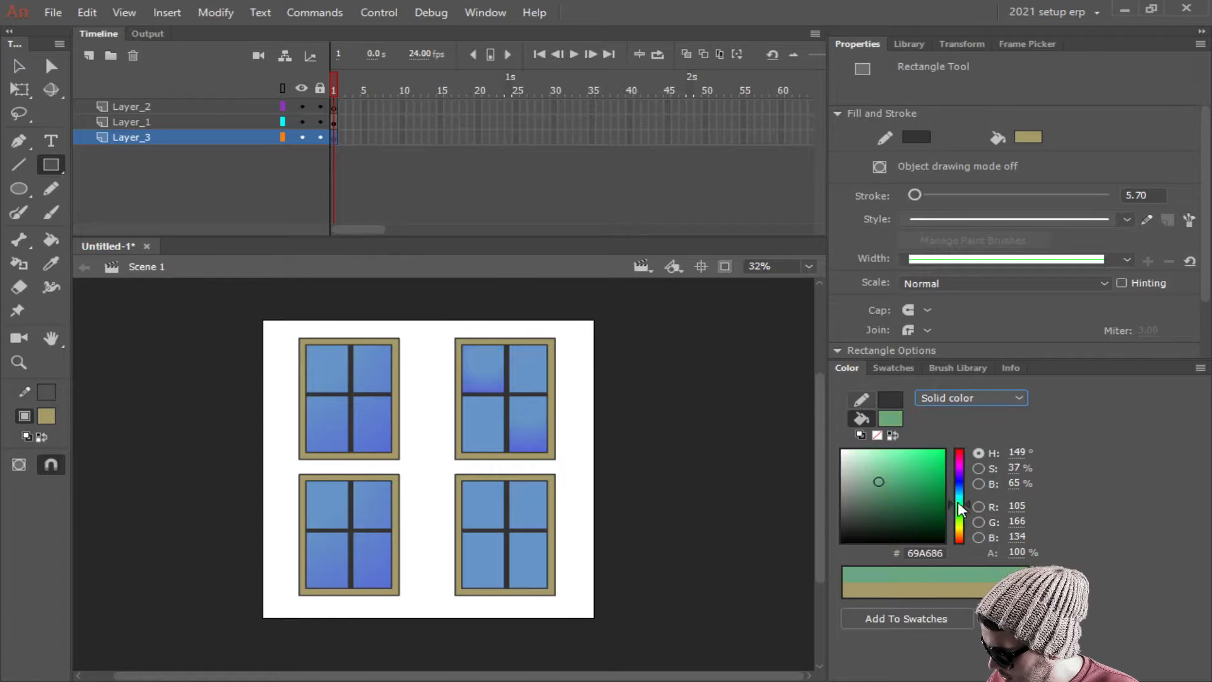
left_click_drag(916, 465, 973, 422)
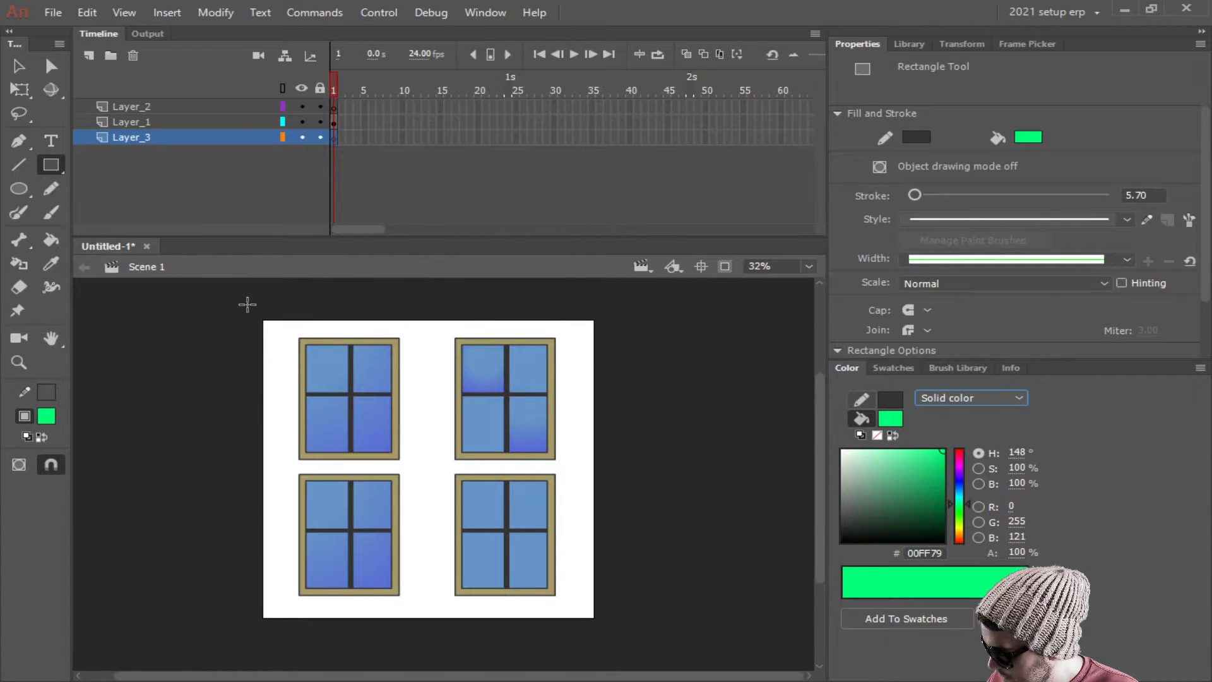
mouse_move(246, 303)
left_mouse_down()
mouse_move(427, 416)
mouse_move(639, 629)
left_mouse_up()
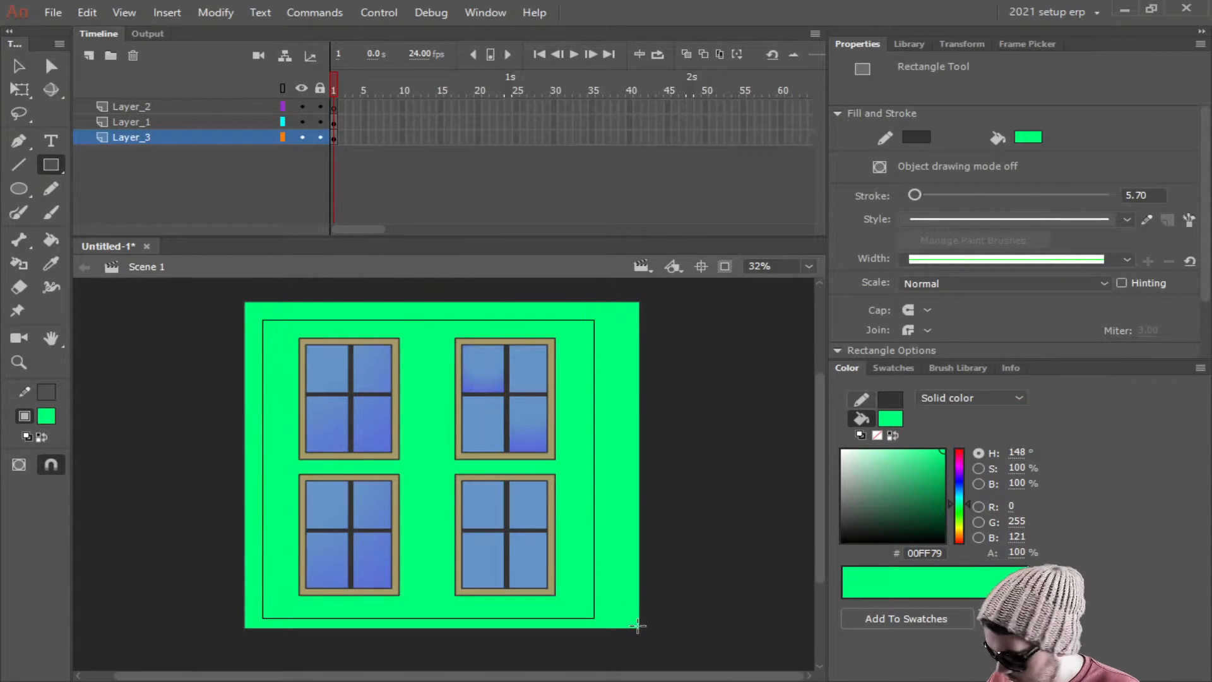
Step: Export the green window artwork as a PNG-24 image named 1-cartoon-windows-GREEN in the TEXTURES folder
left_click(53, 13)
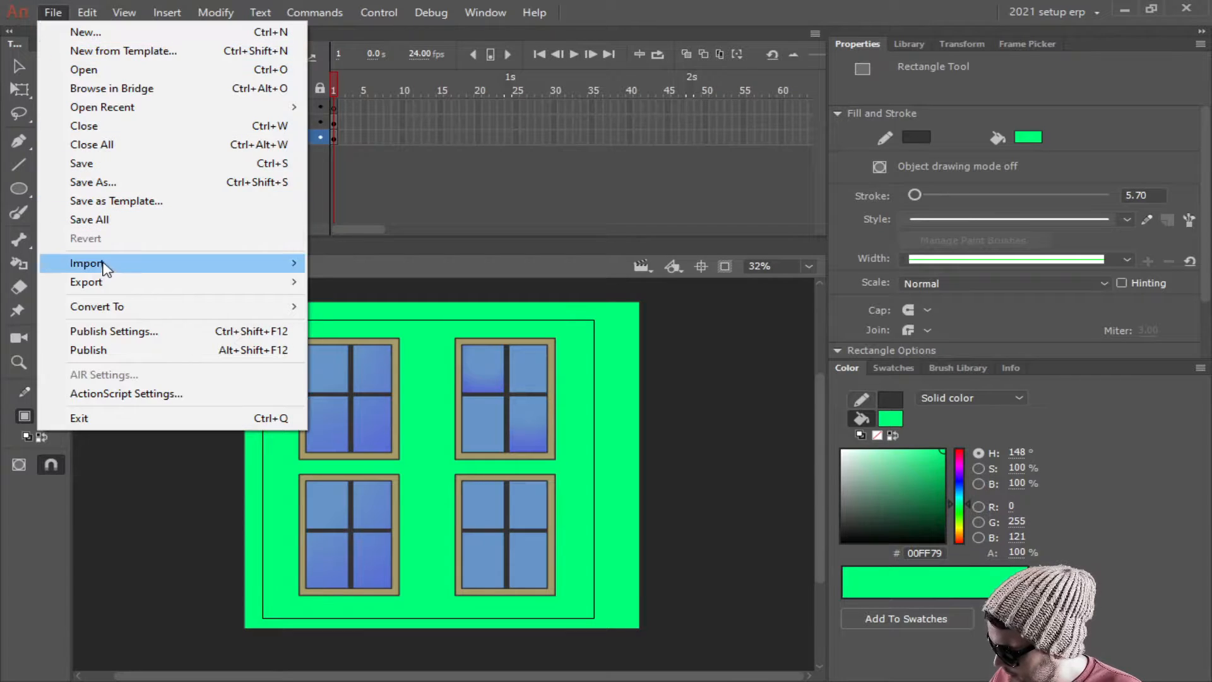
mouse_move(108, 281)
left_click(324, 282)
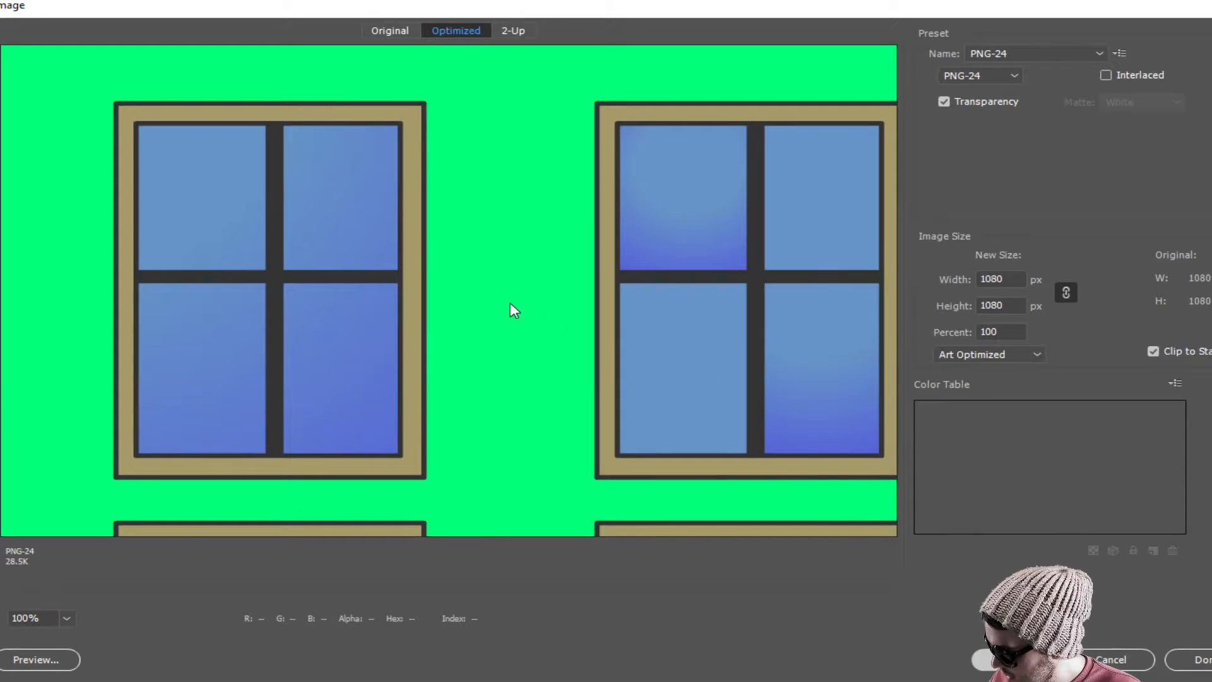
key("Return")
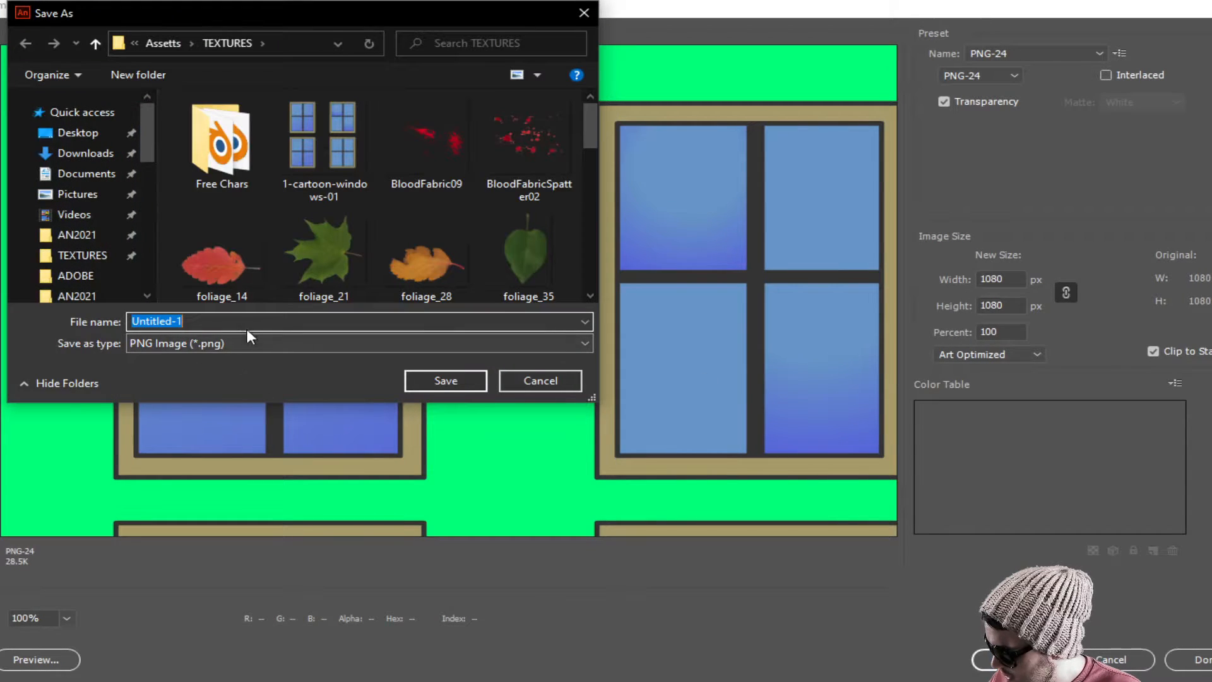
left_click(247, 326)
left_click(319, 185)
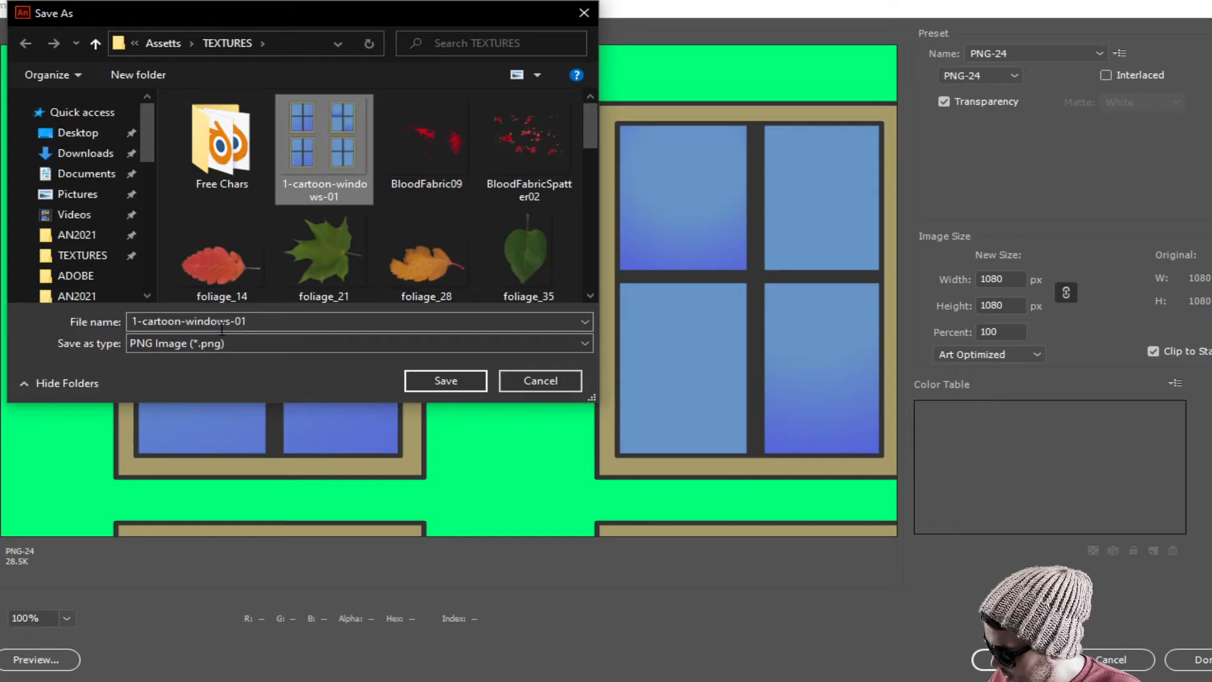
left_click(263, 324)
key("BackSpace")
key("BackSpace")
type("GREEN")
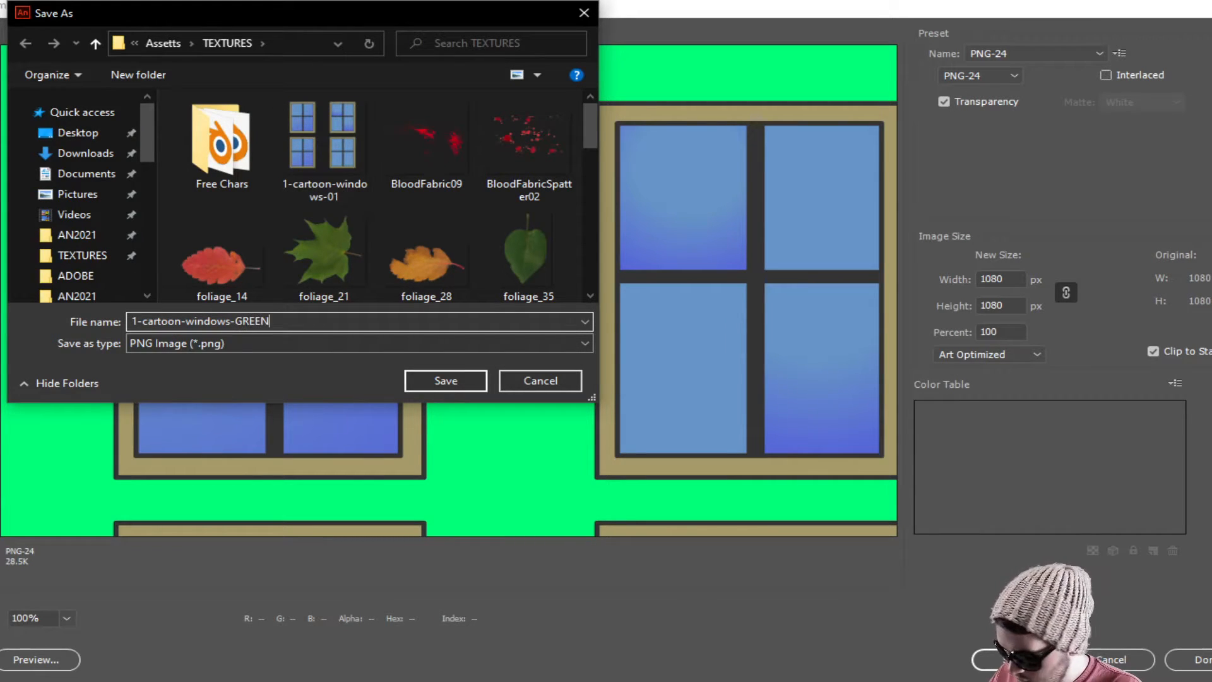
key("Return")
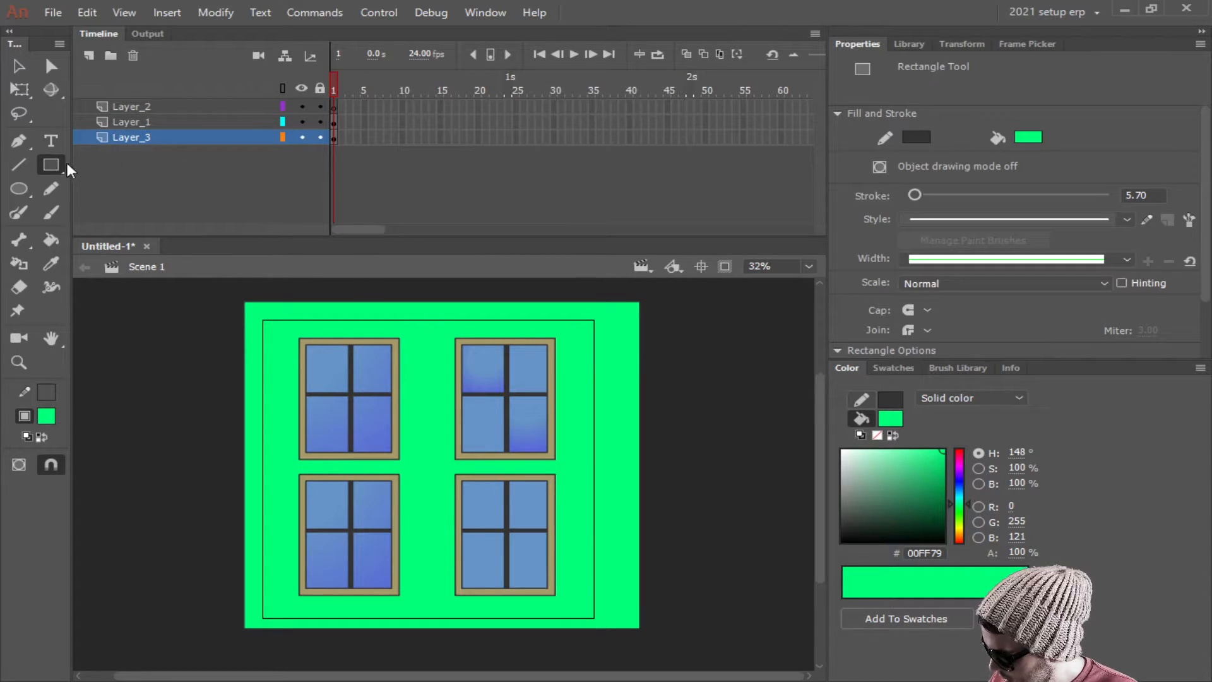
Step: Recolour the background rectangle with solid blue 0033FF using the Paint Bucket tool
left_click(50, 240)
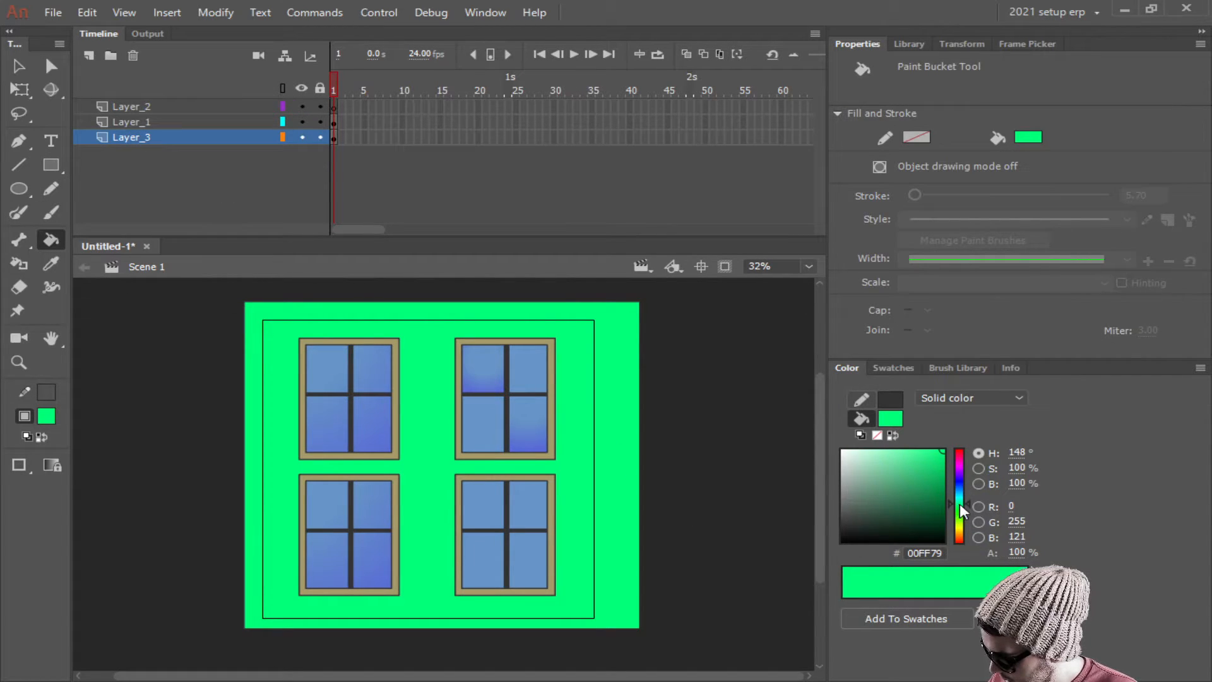
left_click_drag(962, 505, 966, 491)
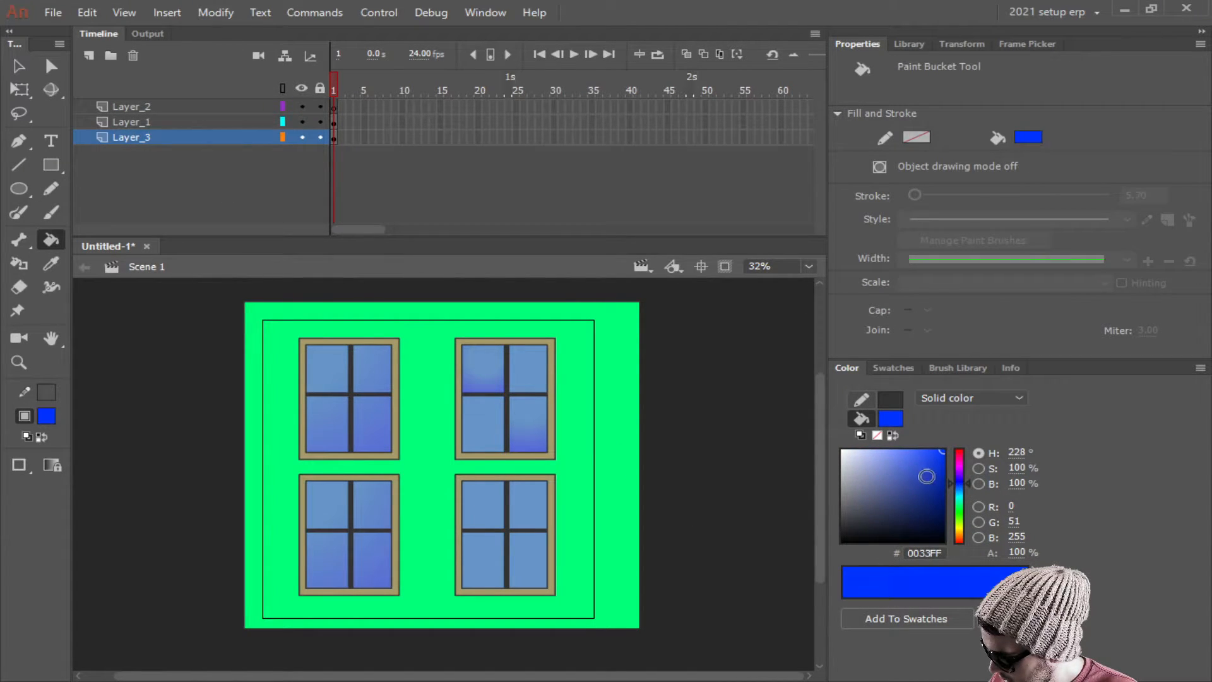
left_click(588, 455)
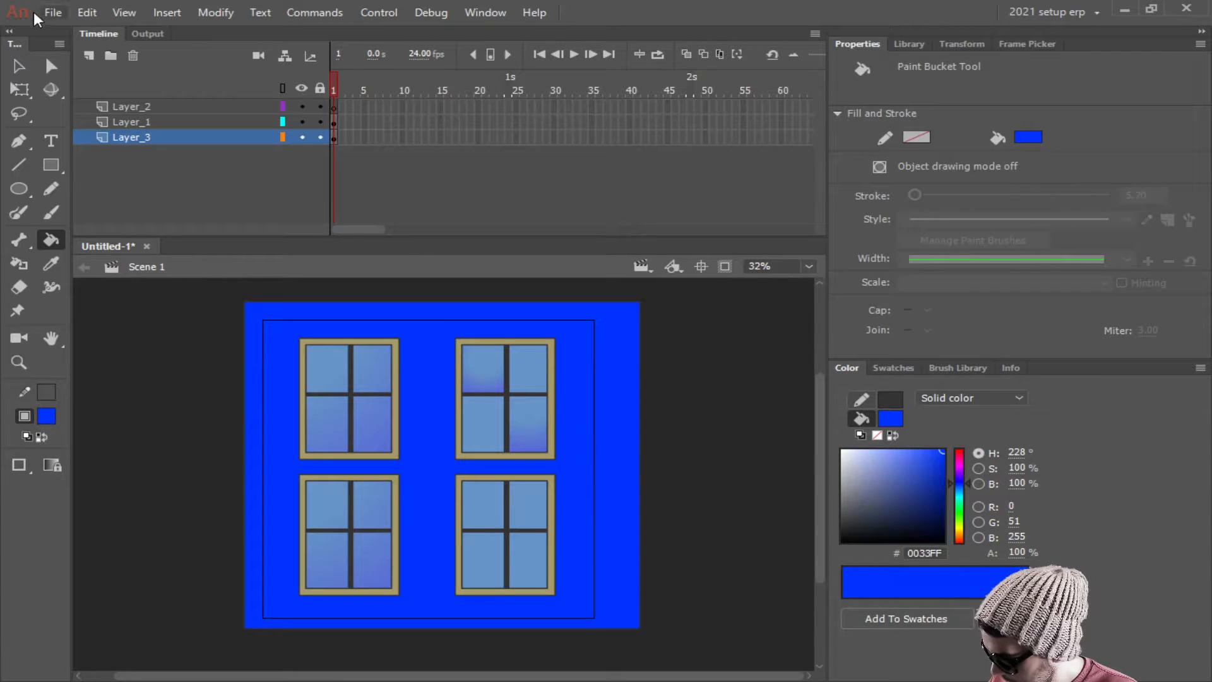
Step: Export the blue window artwork as a PNG-24 image named 1-cartoon-windows-BLUE in the TEXTURES folder
left_click(53, 13)
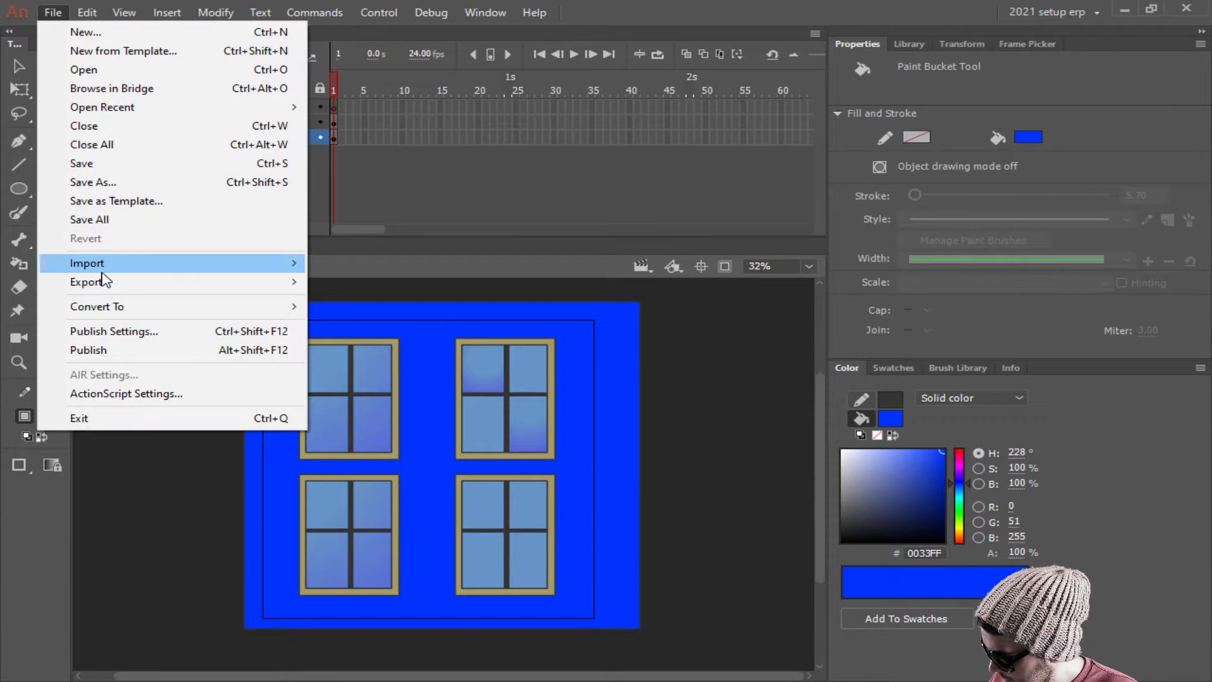
mouse_move(120, 290)
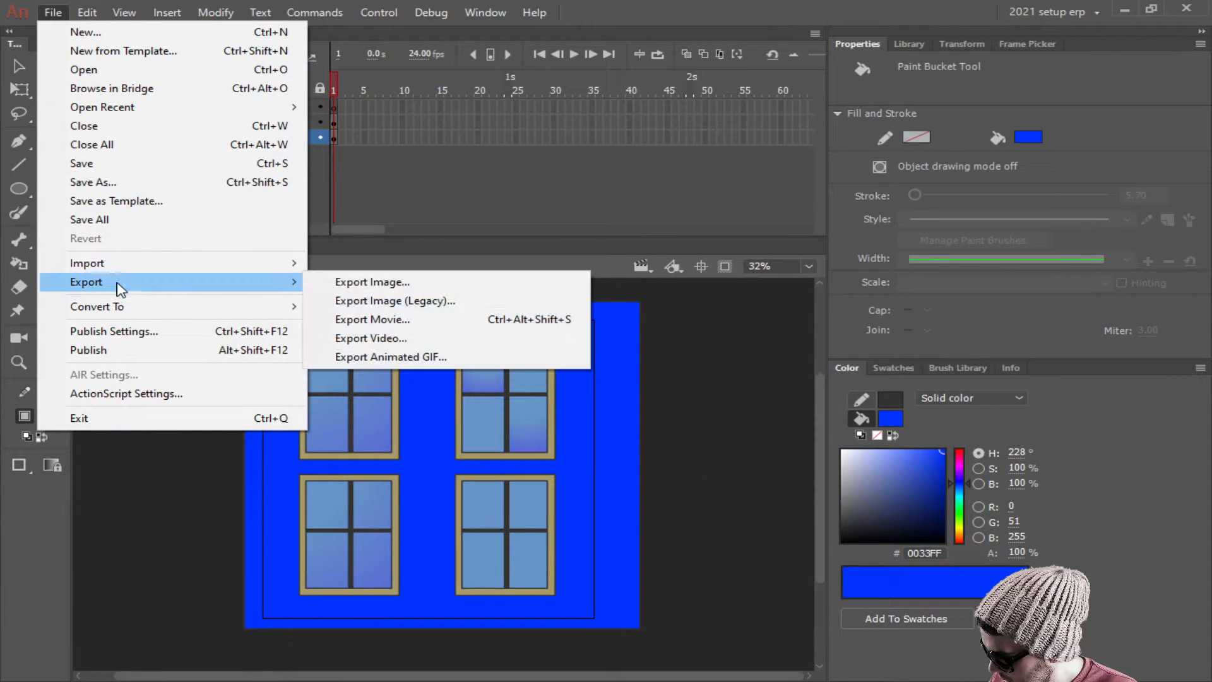
left_click(397, 287)
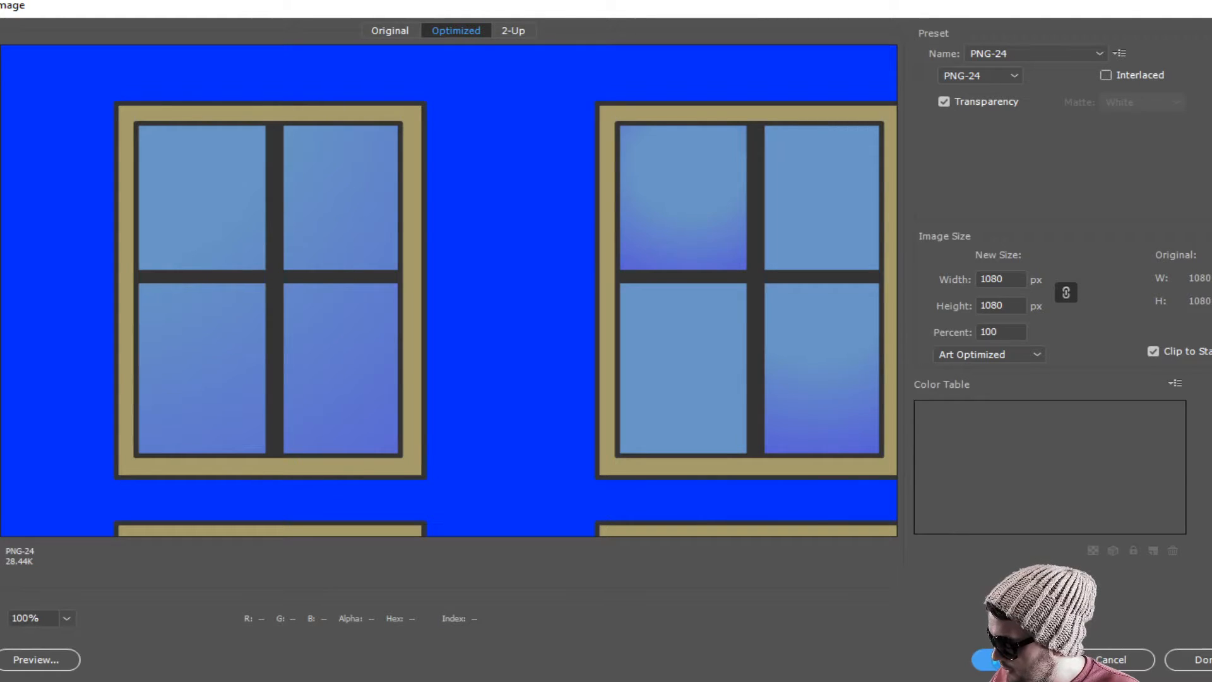
left_click(987, 659)
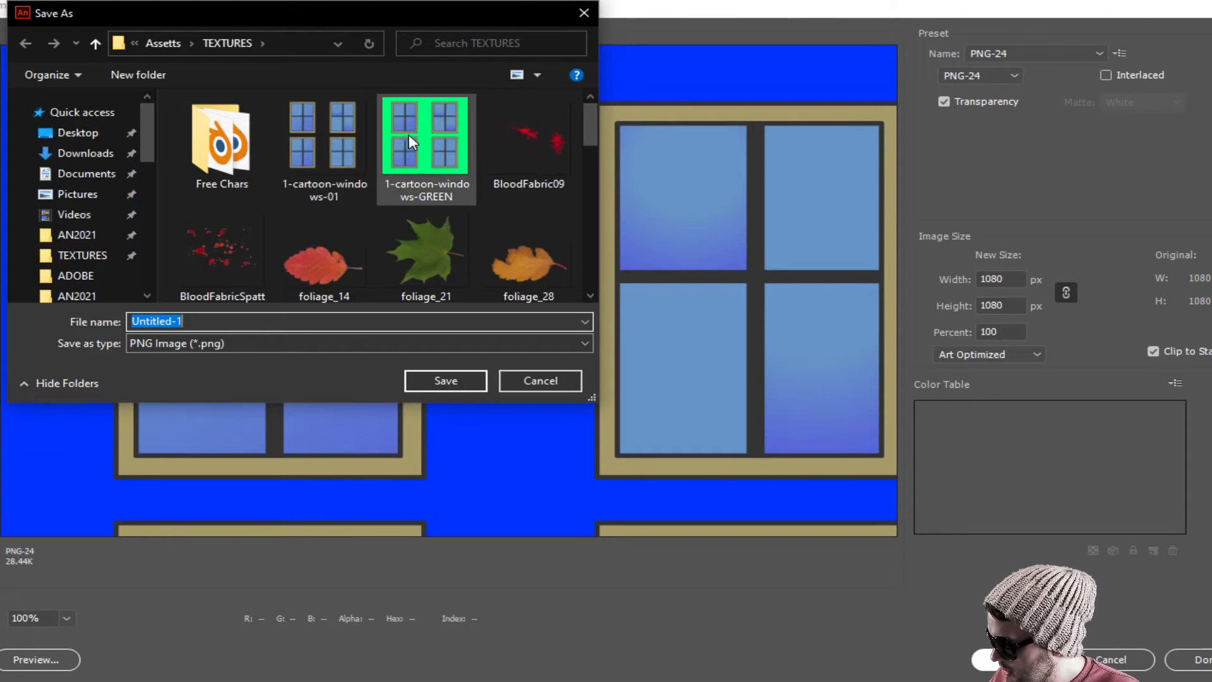
left_click(408, 142)
double_click(252, 321)
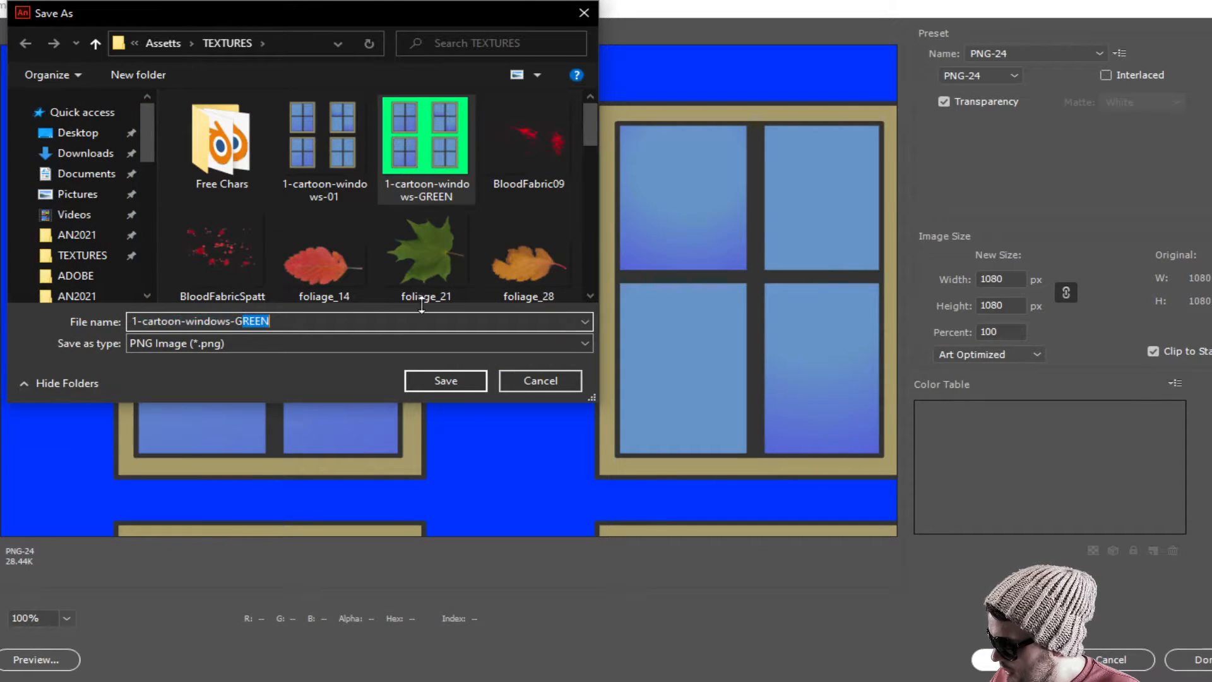
key("BackSpace")
type("BLUE")
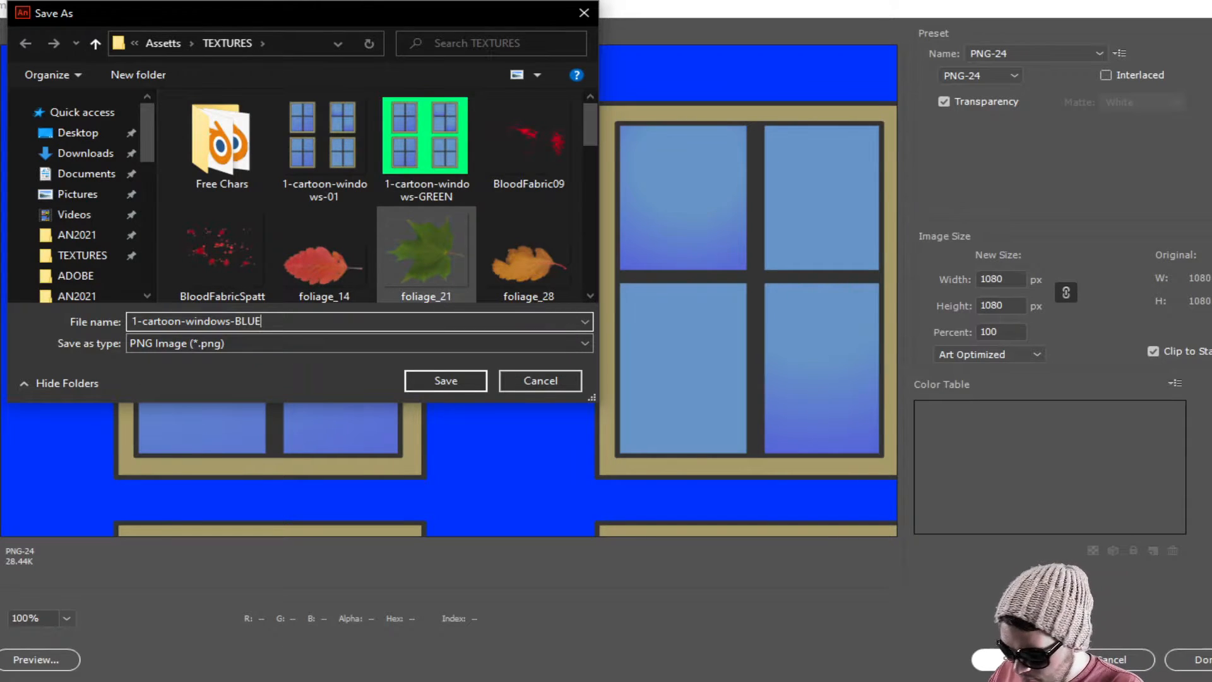
key("Return")
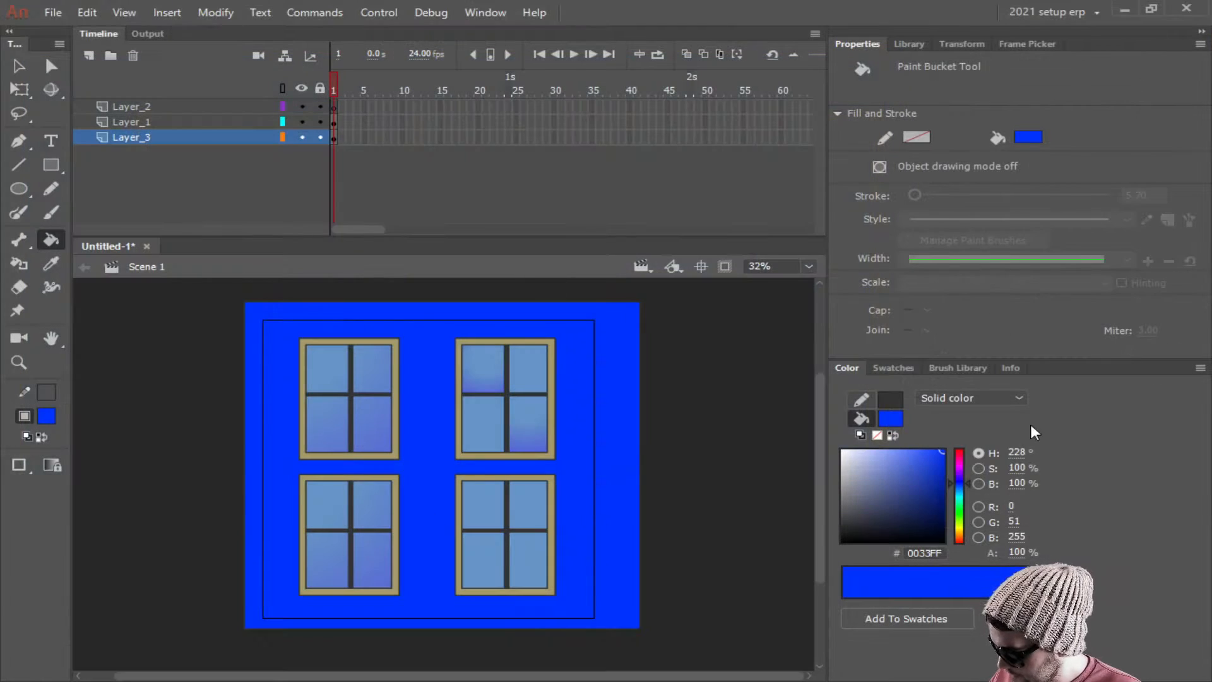
Step: Recolour the background rectangle with solid red FF0000
left_click_drag(953, 501, 972, 549)
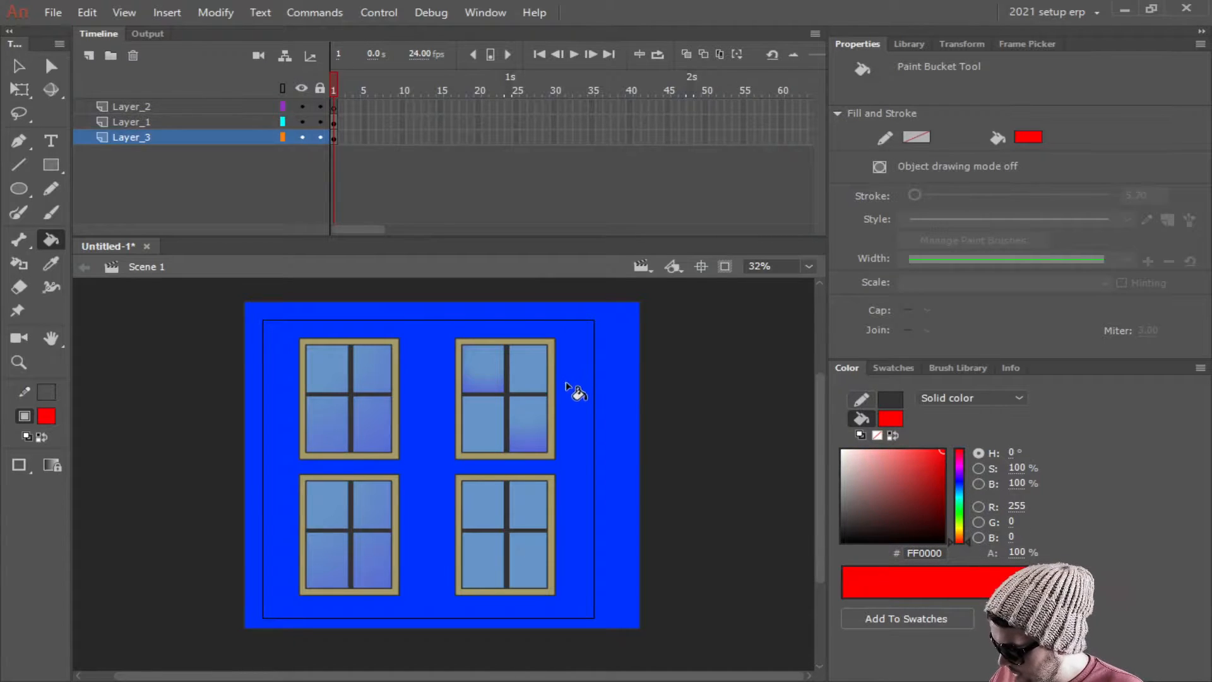
left_click(578, 395)
Step: Export the red window artwork as a PNG-24 image named 1-cartoon-windows-RED in the TEXTURES folder
left_click(52, 13)
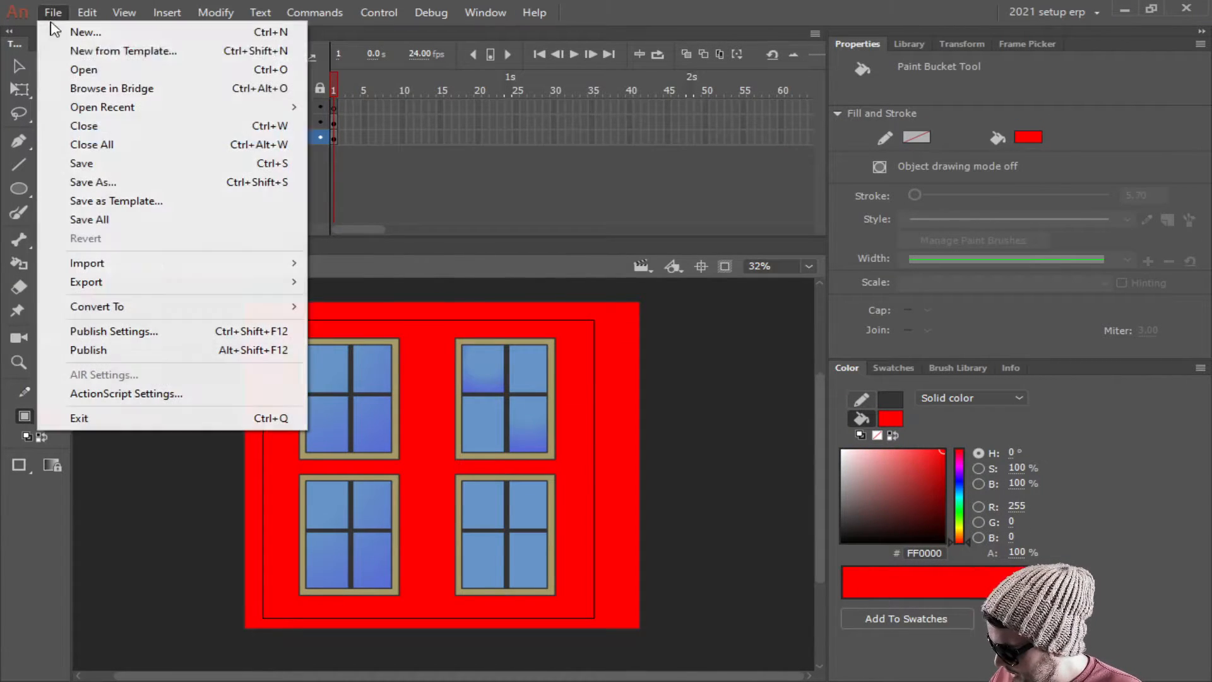
mouse_move(100, 290)
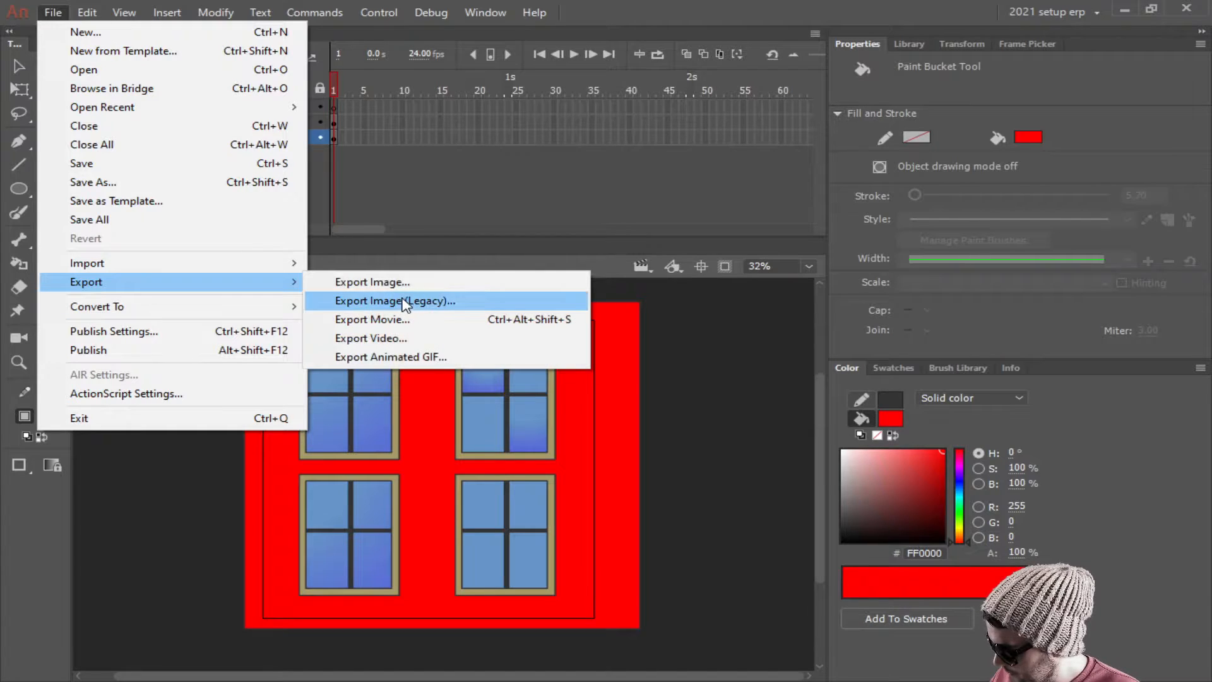
left_click(401, 288)
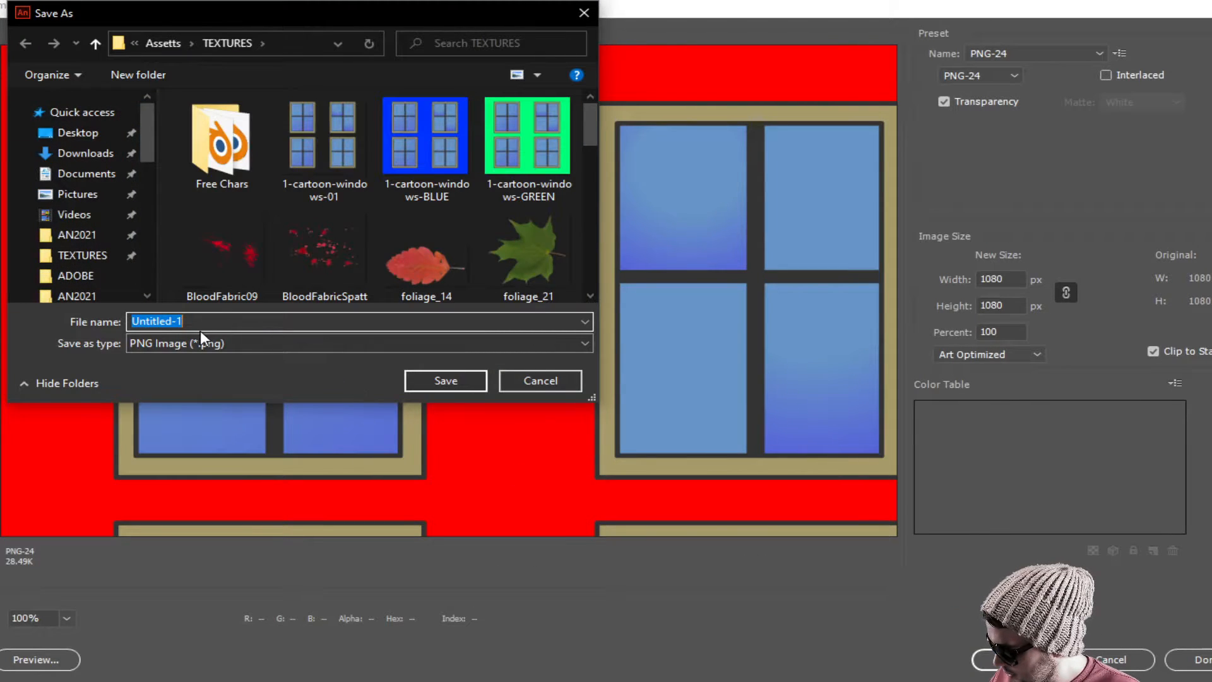
left_click(411, 147)
left_click(244, 321)
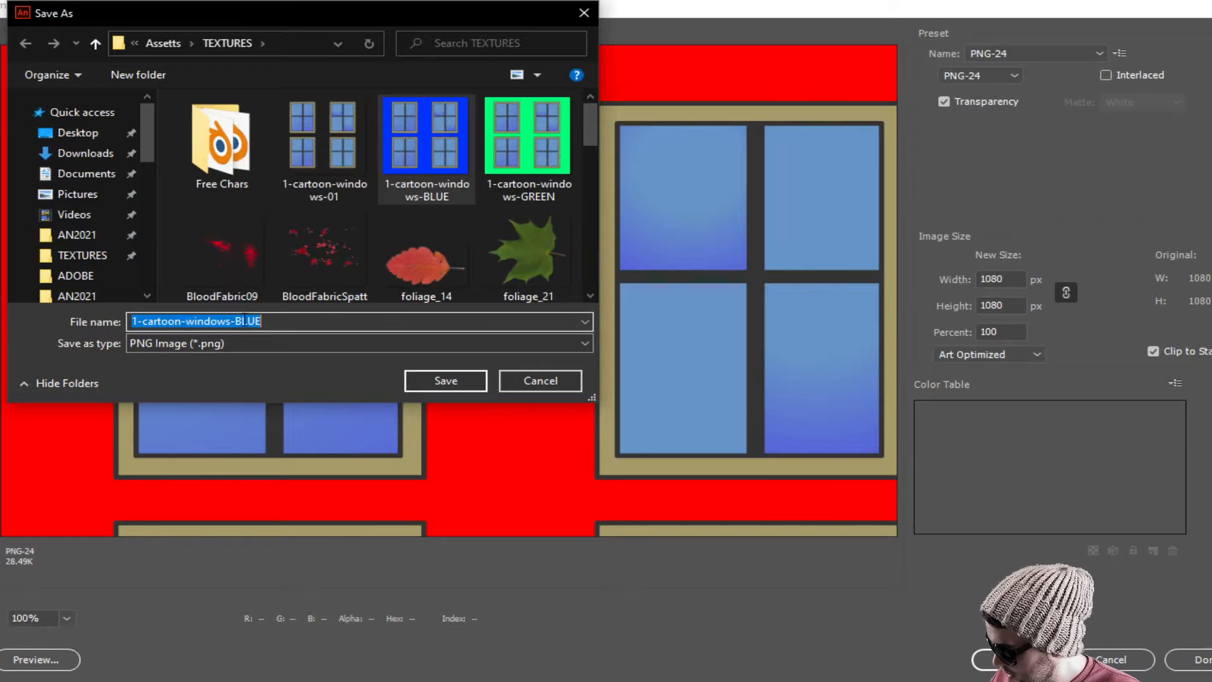
double_click(244, 321)
type("RED")
key("Return")
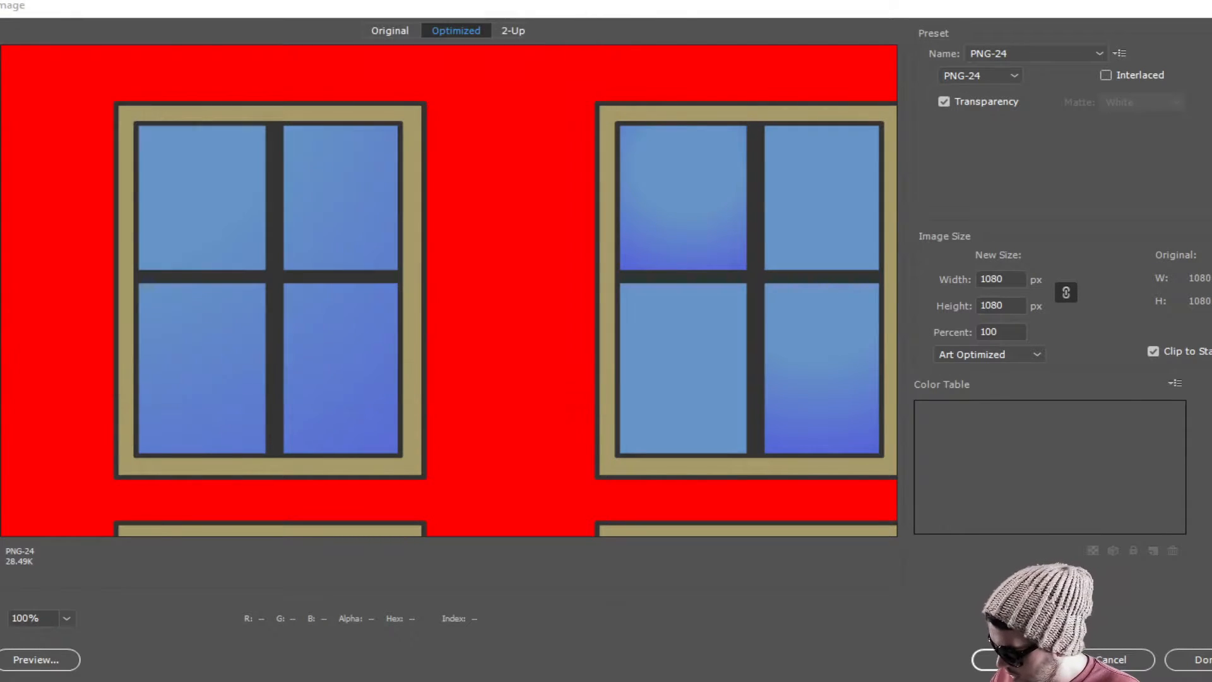
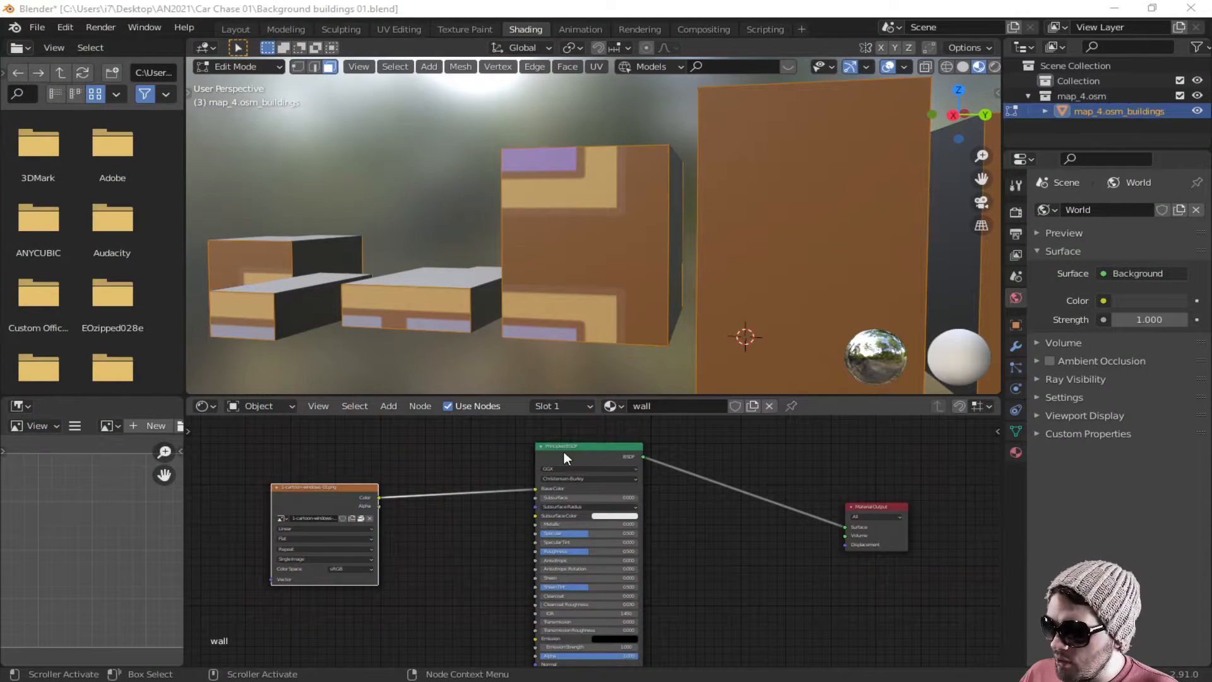
Step: In Blender, replace the wall material's image texture with 1-cartoon-windows-BLUE.png from the TEXTURES folder
left_click(369, 518)
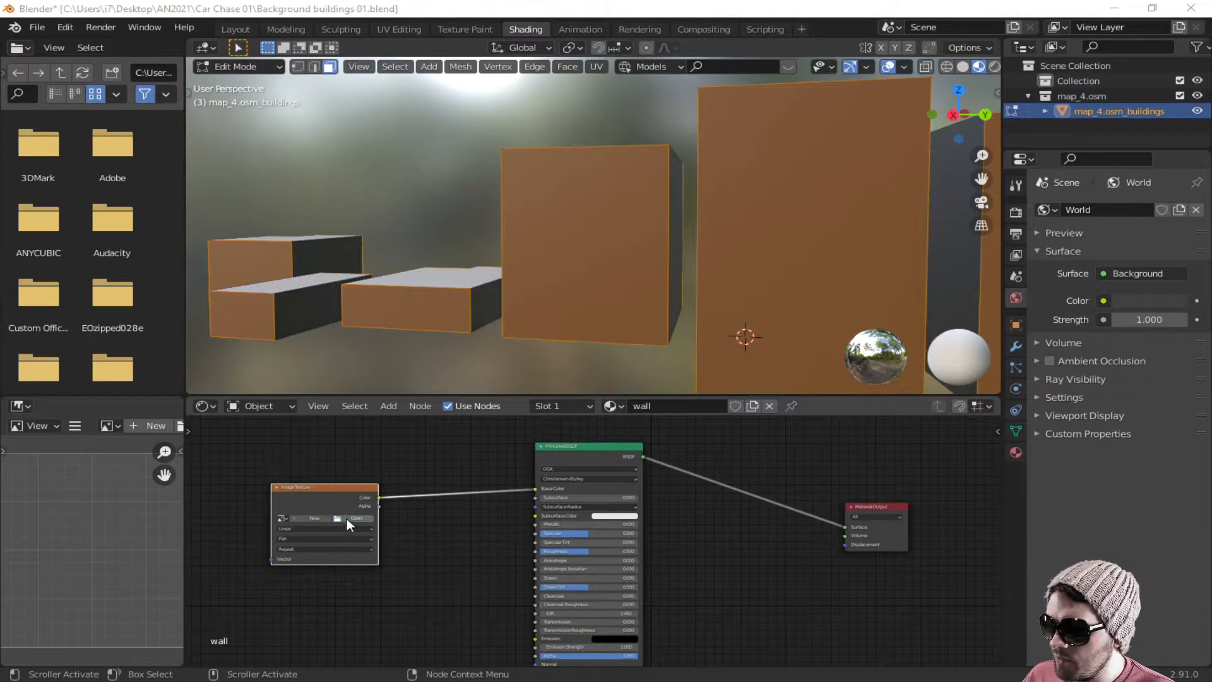
left_click(348, 519)
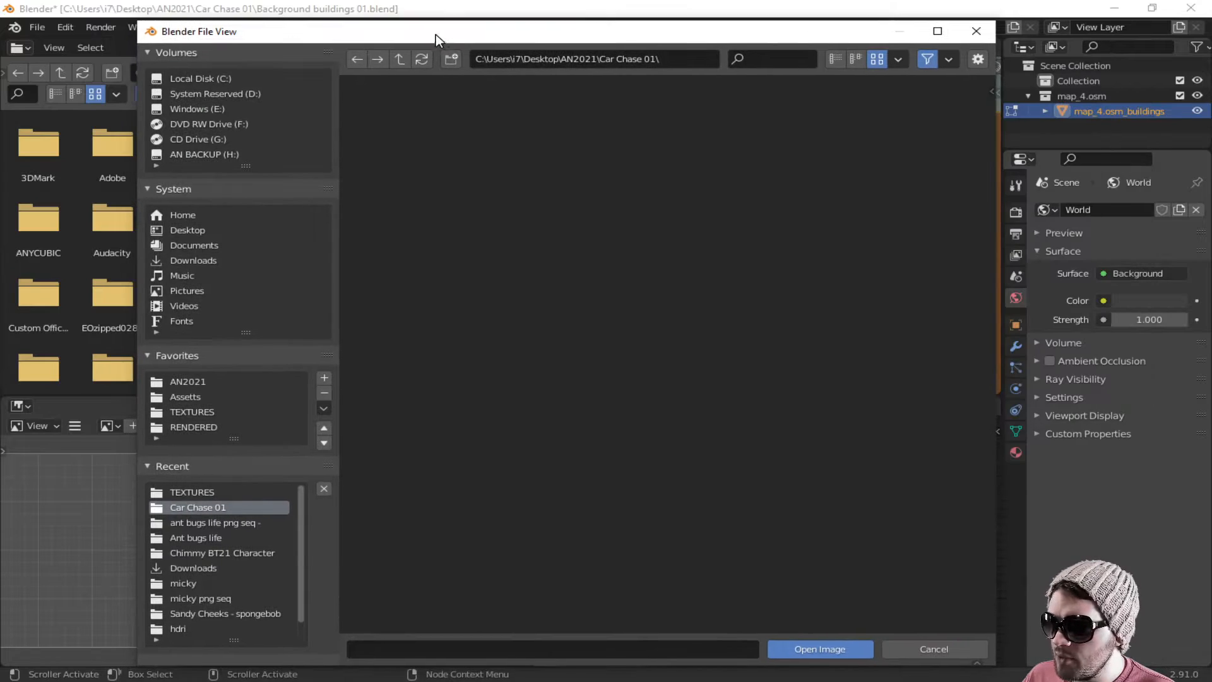
left_click(210, 490)
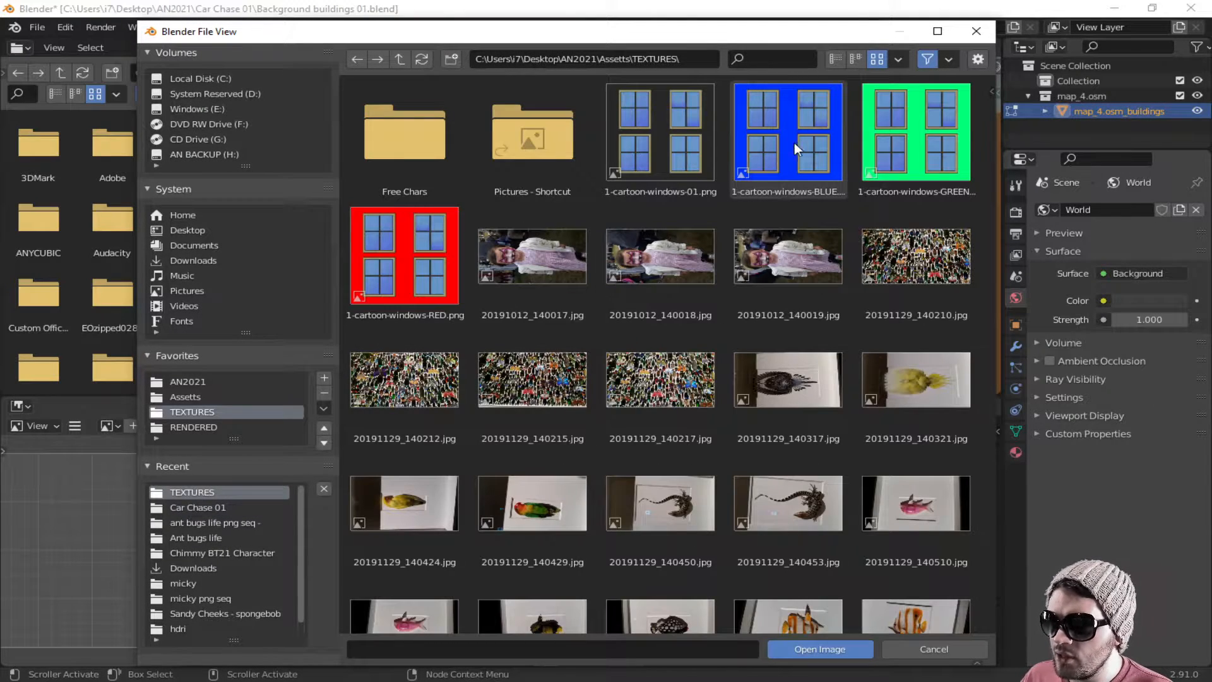
left_click(781, 158)
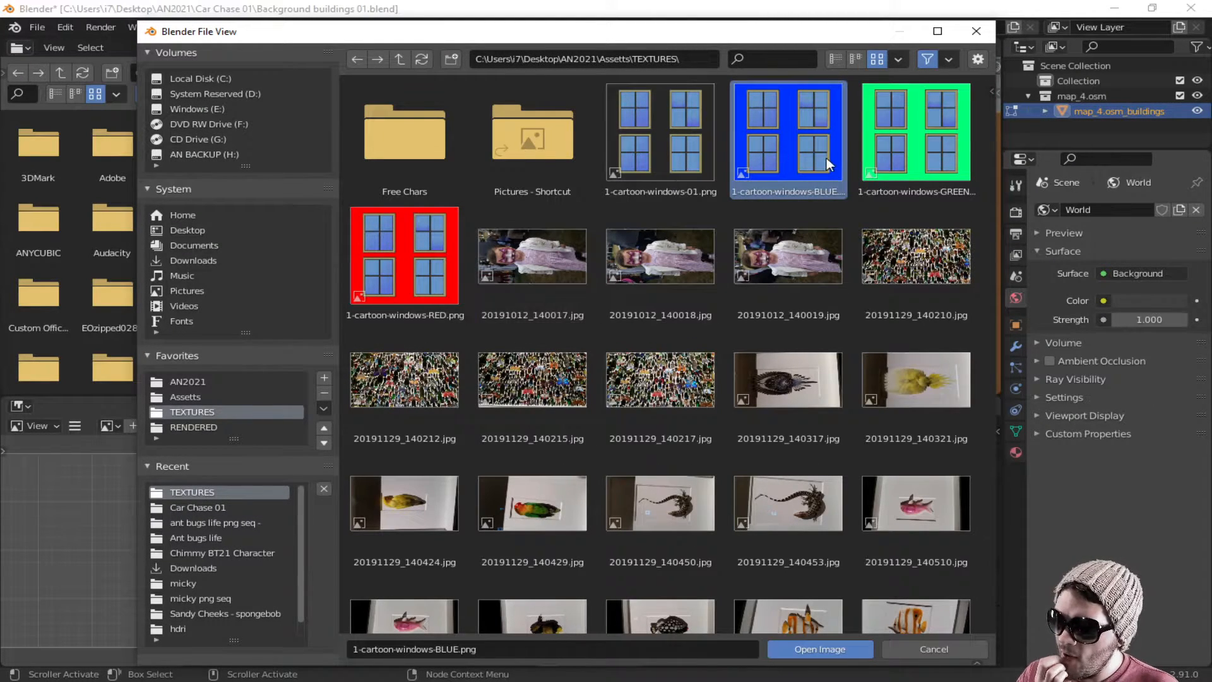
double_click(805, 151)
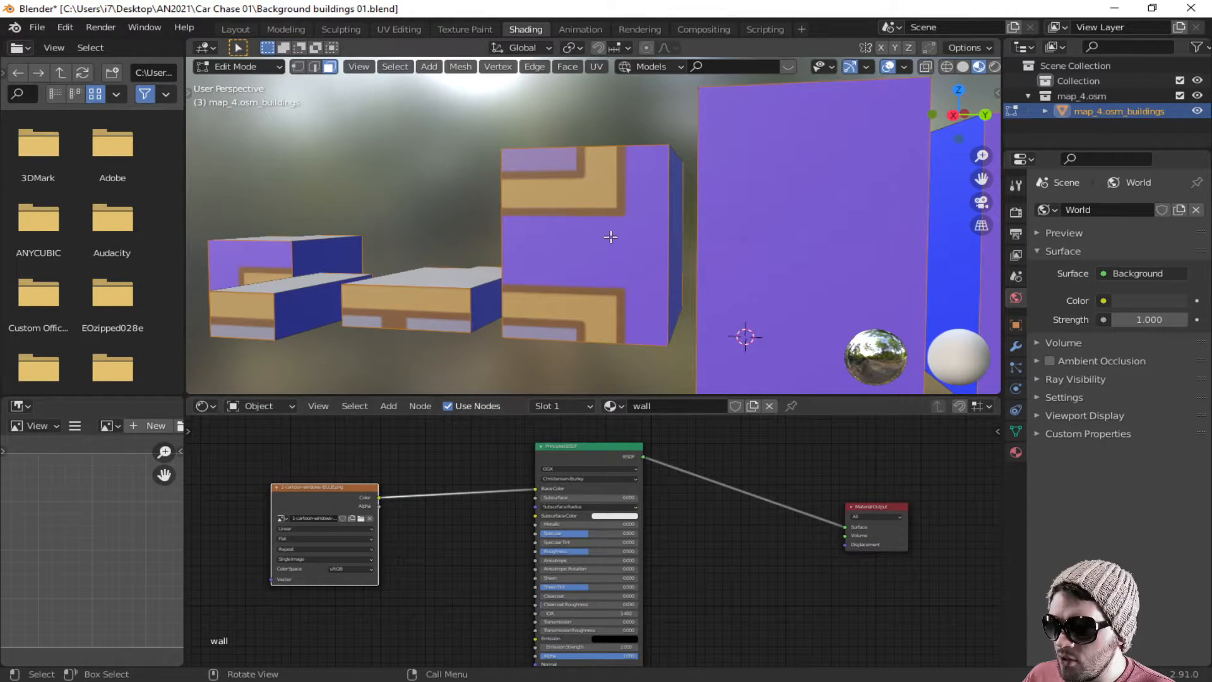
Step: Scale up all the selected wall UVs over the blue window image by more than 32 times in the UV Editing workspace
left_click(402, 29)
key("Home")
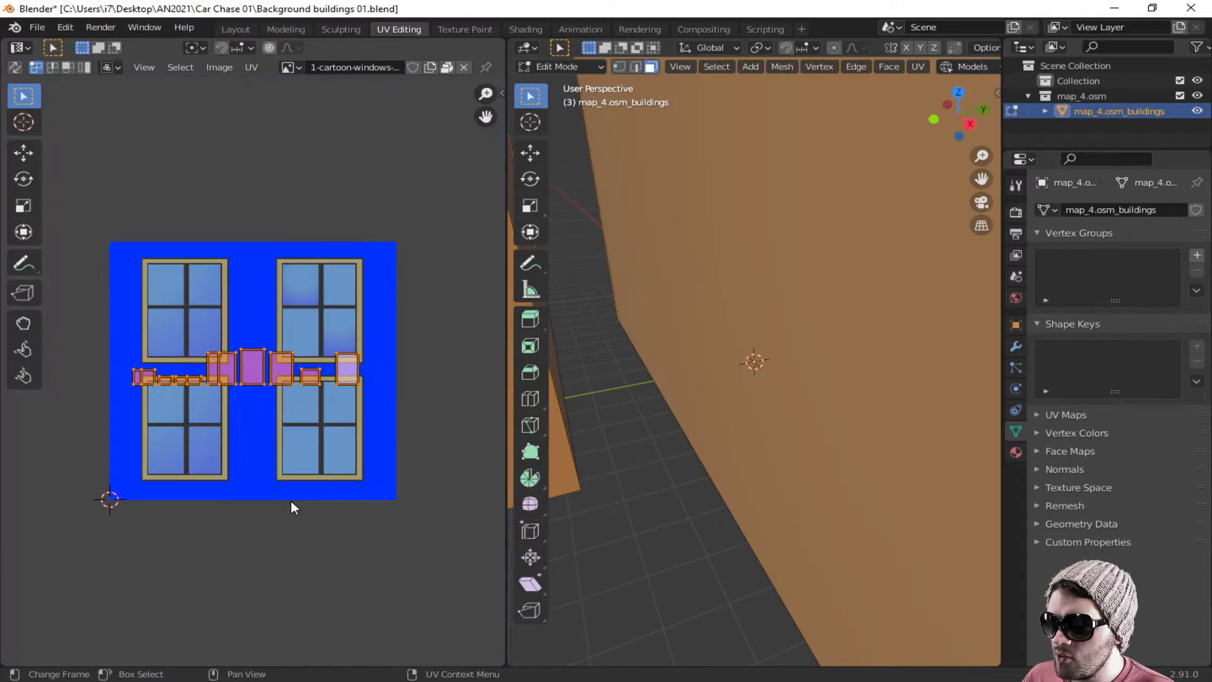
scroll(292, 505, "down", 3)
key("s")
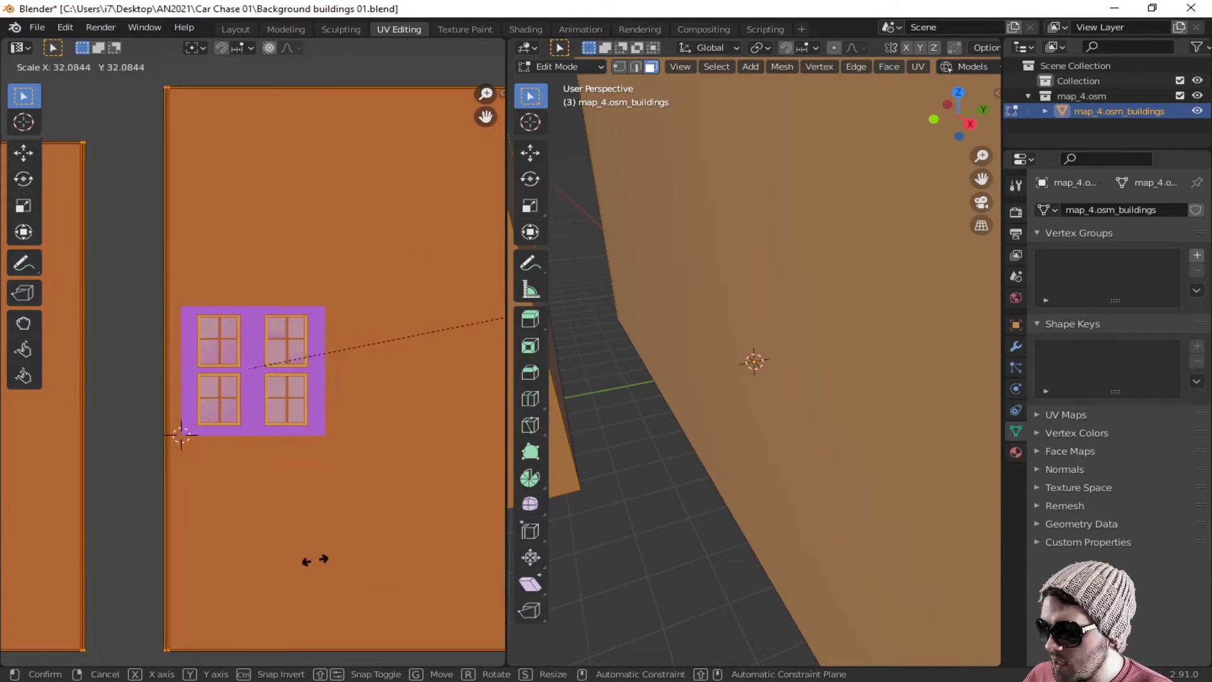
left_click(25, 491)
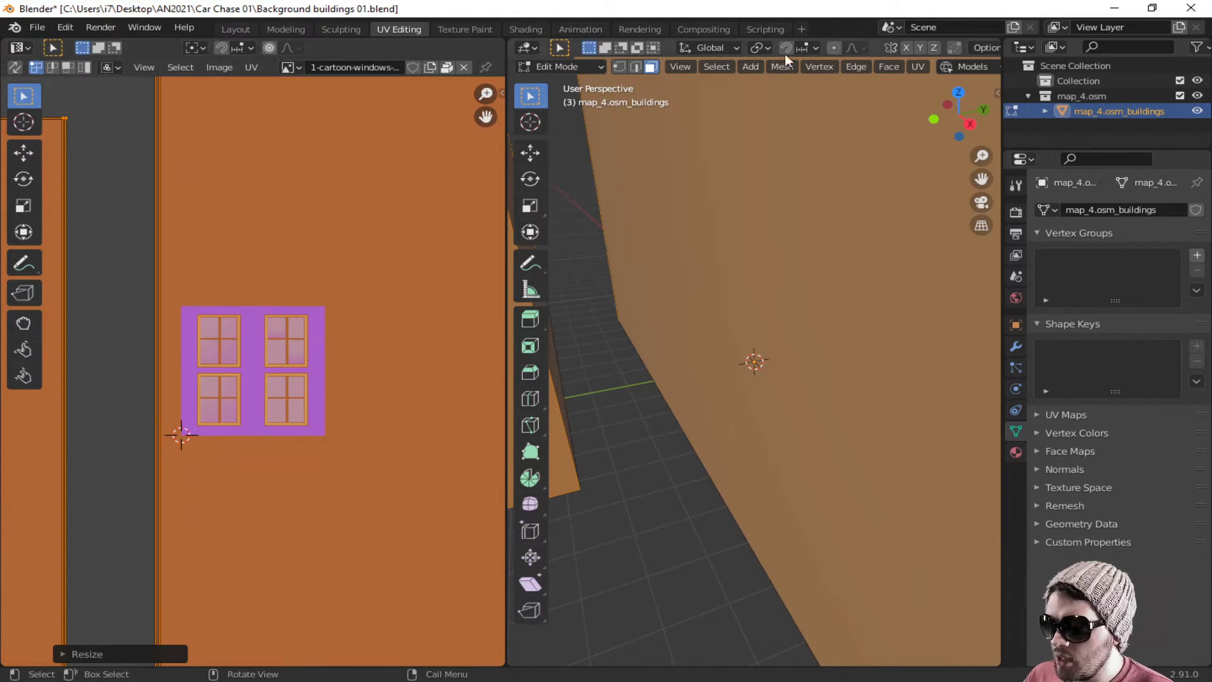
Step: Show the 3D viewport in Material Preview shading with the front walls of the buildings in view
scroll(783, 66, "down", 5)
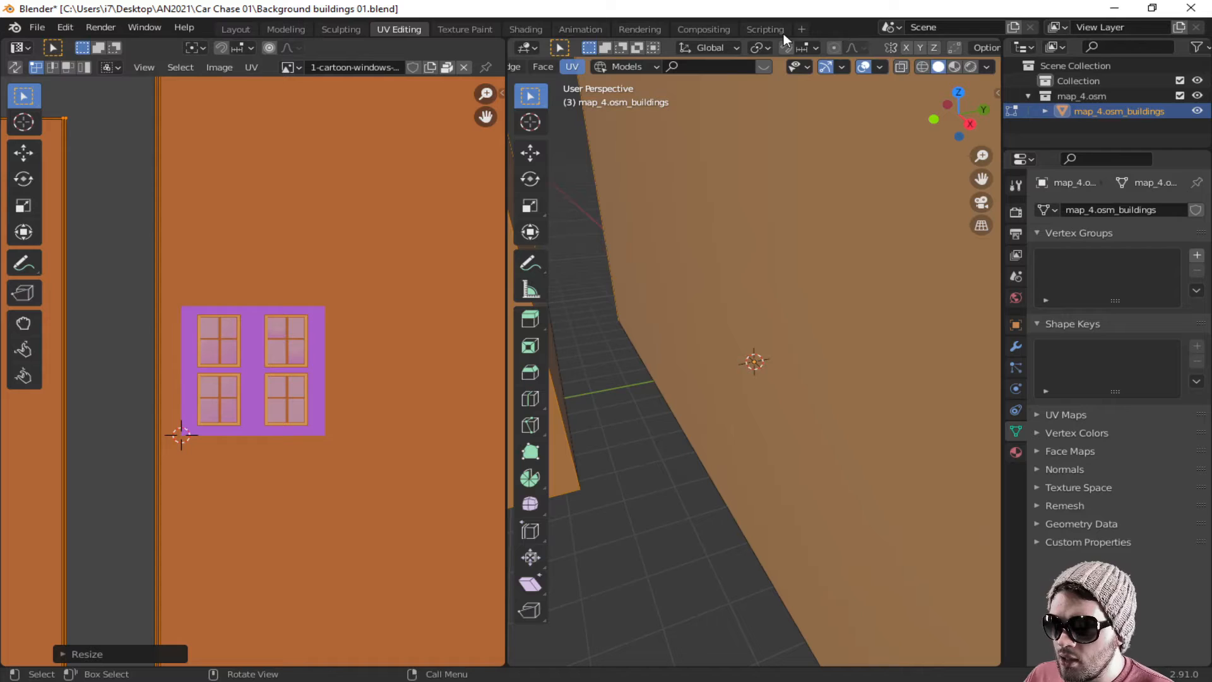
left_click(953, 66)
mouse_move(692, 355)
middle_mouse_down()
mouse_move(698, 369)
mouse_move(765, 360)
mouse_move(751, 357)
middle_mouse_up()
scroll(751, 358, "down", 2)
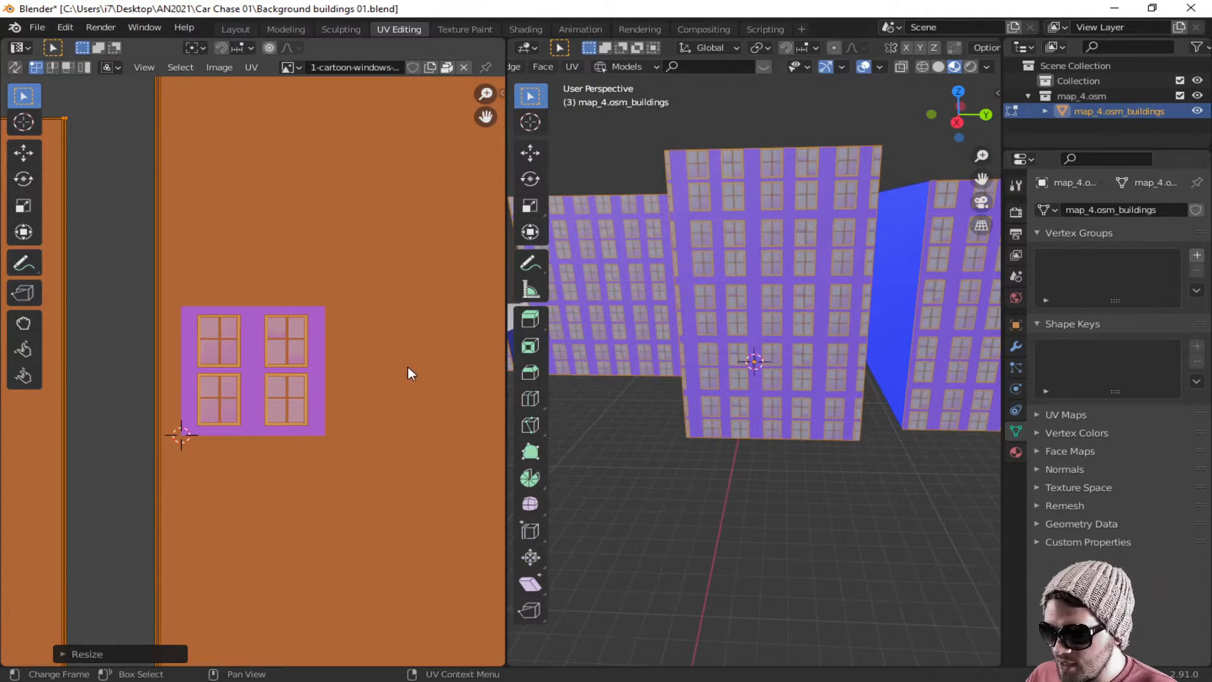
Step: Enlarge all the wall UVs slightly in two passes, checking the window size on the buildings from other angles
scroll(409, 368, "down", 2)
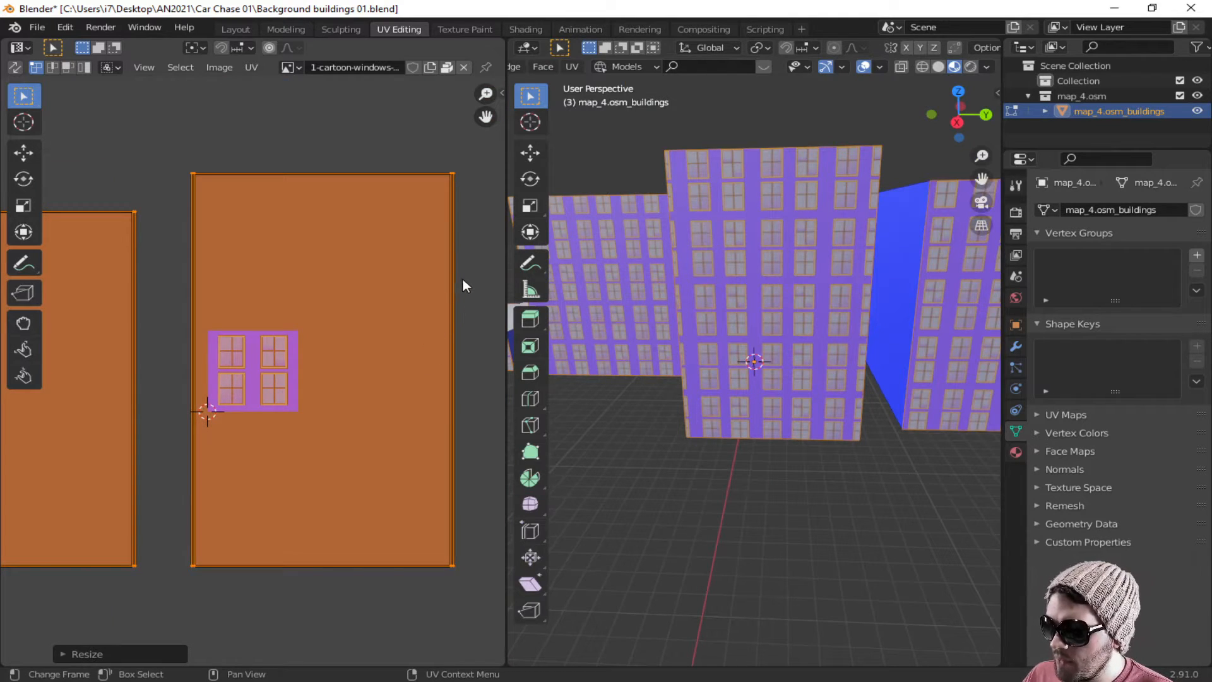
key("s")
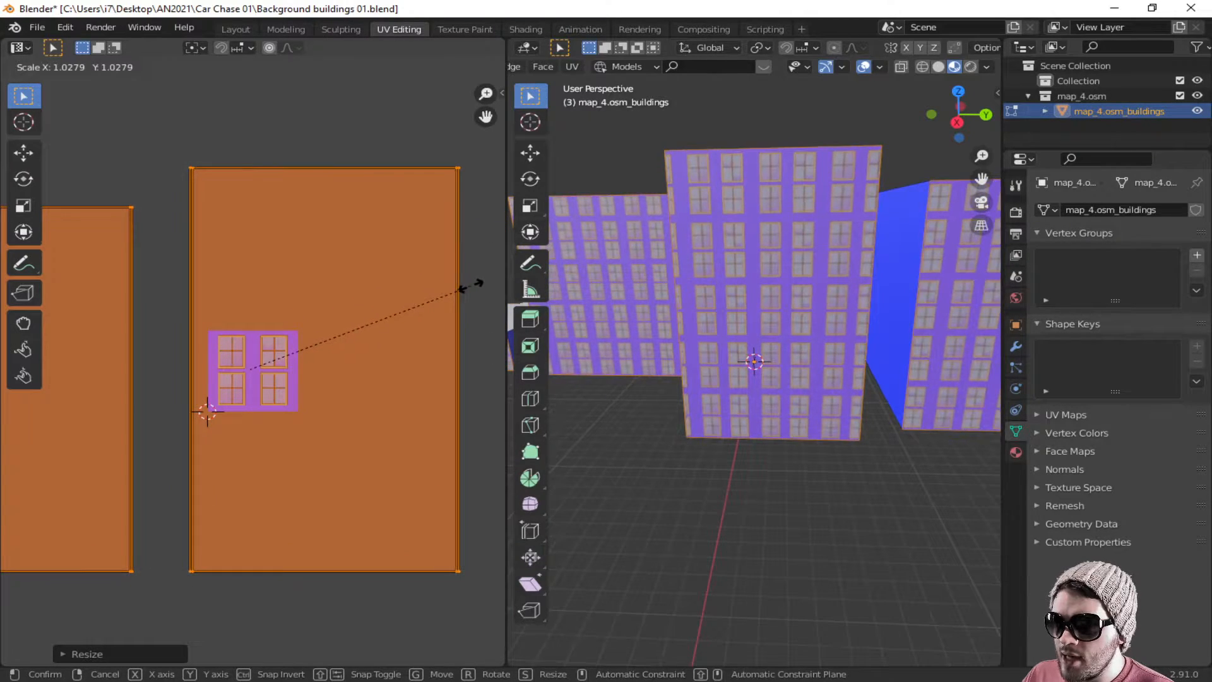
left_click(467, 285)
scroll(855, 365, "down", 4)
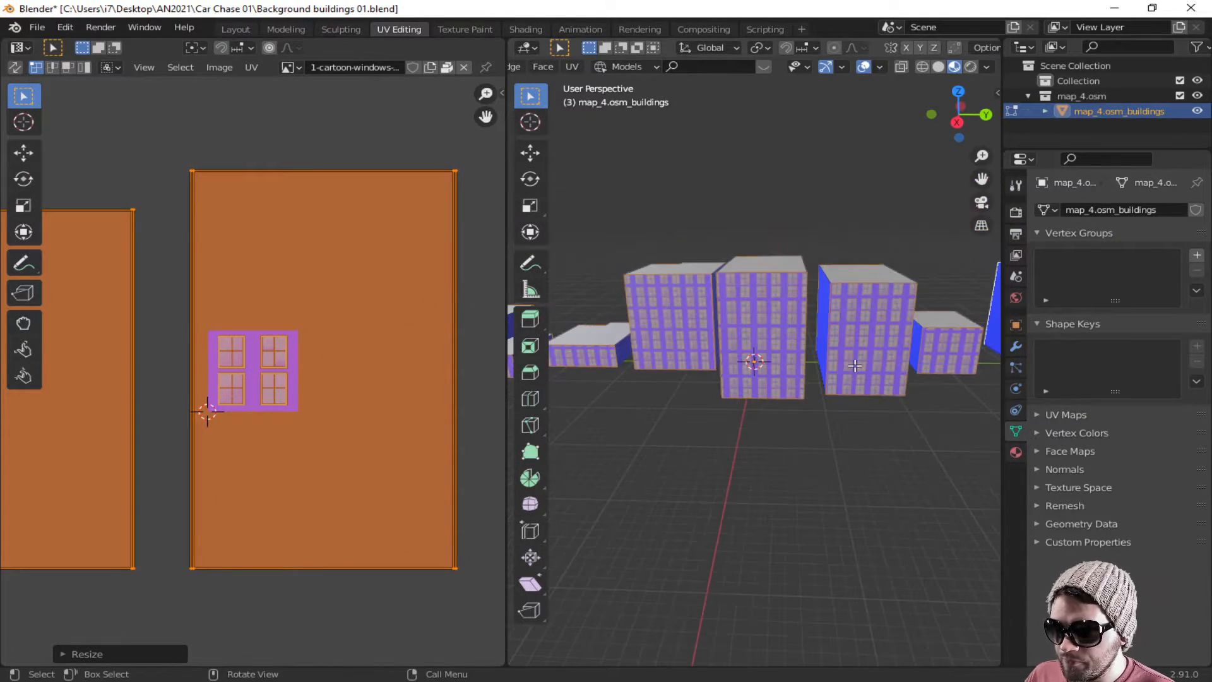
middle_click_drag(875, 398, 817, 450)
scroll(965, 375, "up", 2)
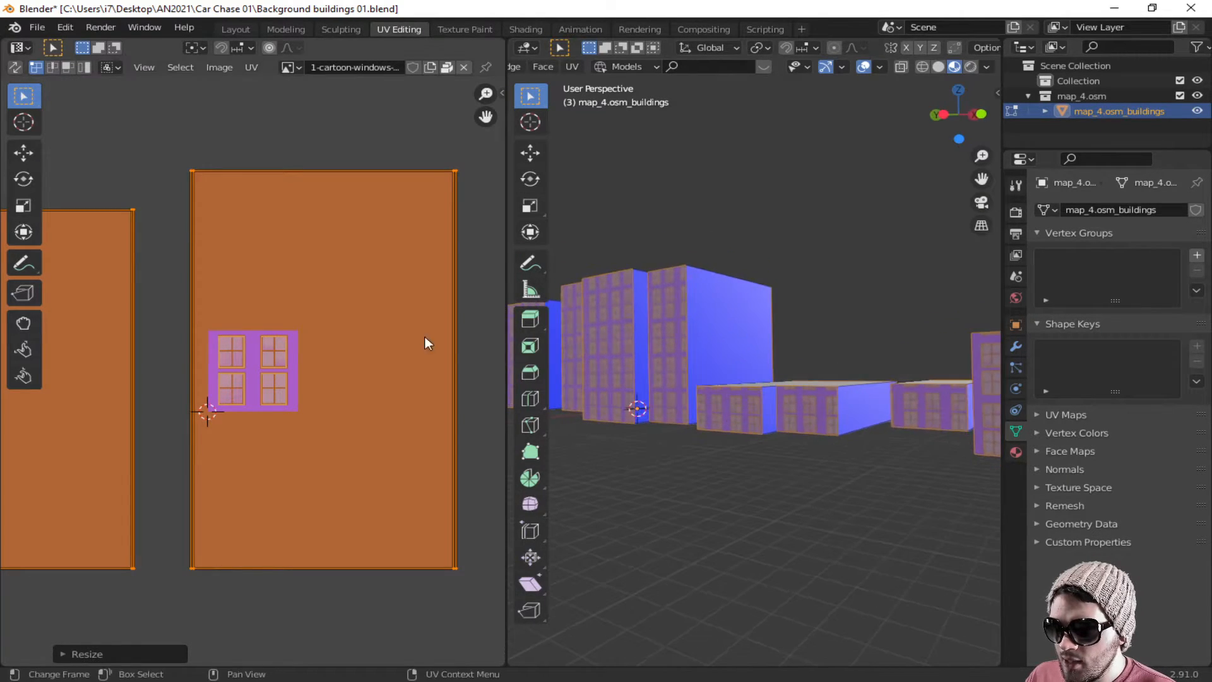
key("s")
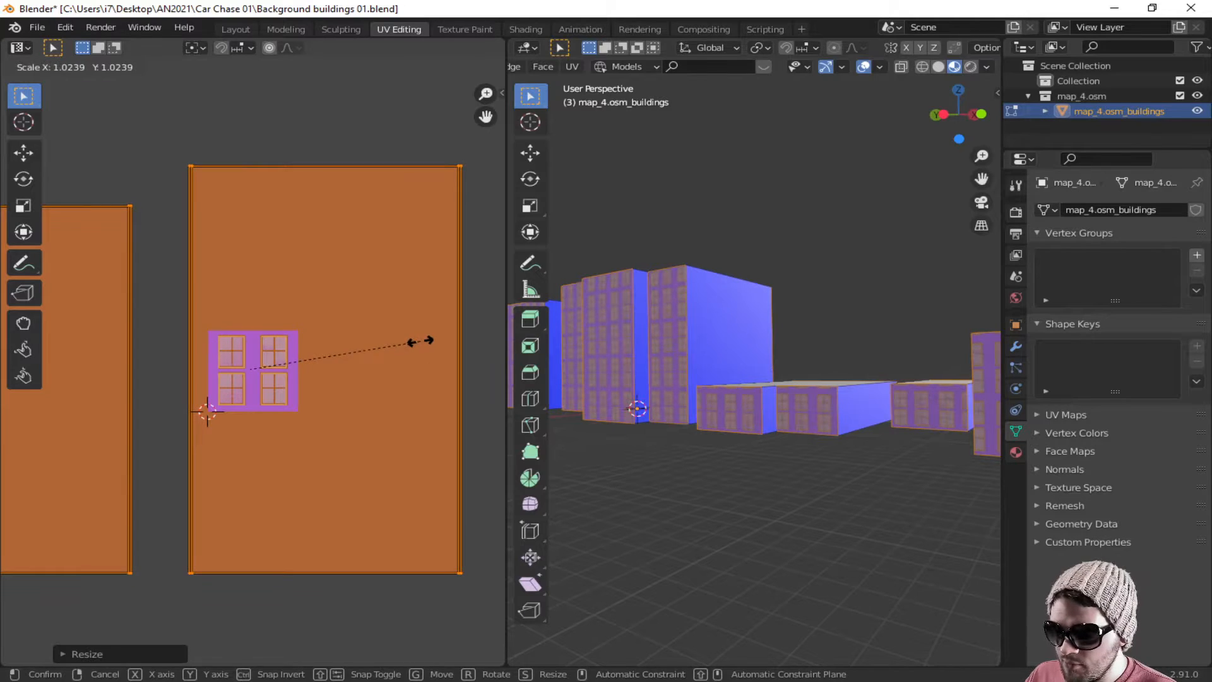
left_click(426, 337)
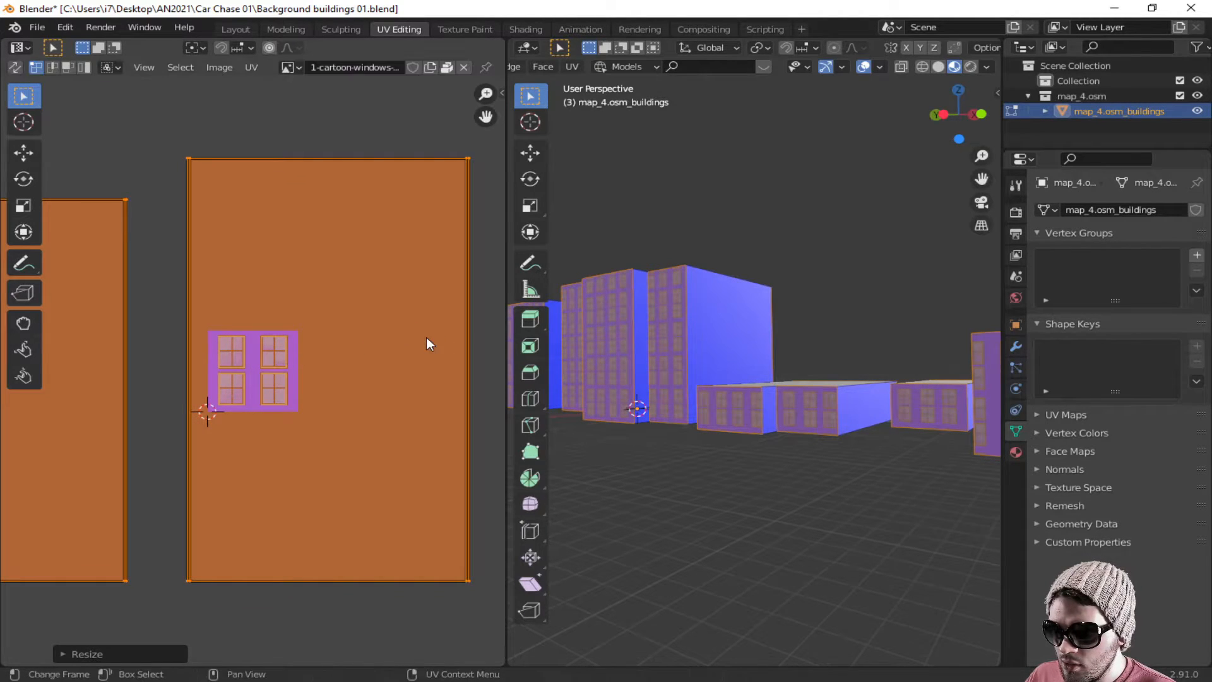
Step: Select the front wall faces of the two adjacent end buildings and shift their UVs so whole windows fit the walls
mouse_move(865, 435)
middle_mouse_down()
mouse_move(896, 435)
mouse_move(814, 479)
mouse_move(700, 493)
mouse_move(855, 493)
mouse_move(768, 490)
mouse_move(850, 435)
middle_mouse_up()
left_click(853, 435)
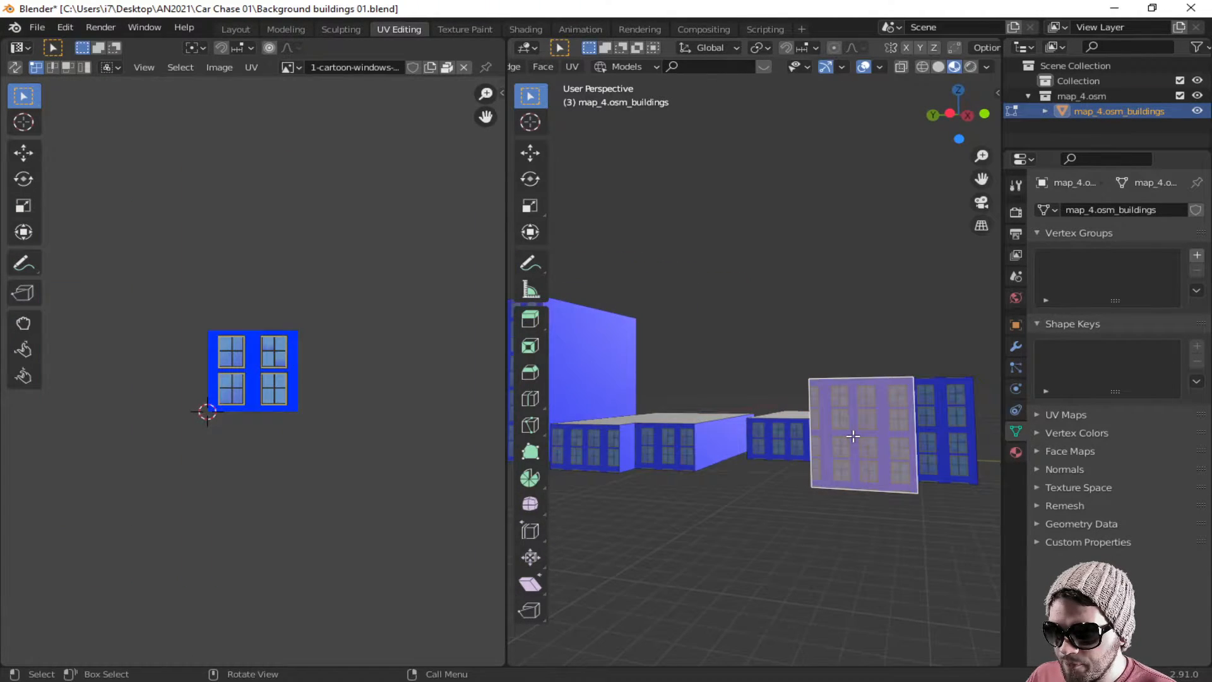
left_click(951, 438, "shift")
scroll(301, 366, "down", 4)
scroll(301, 367, "down", 3)
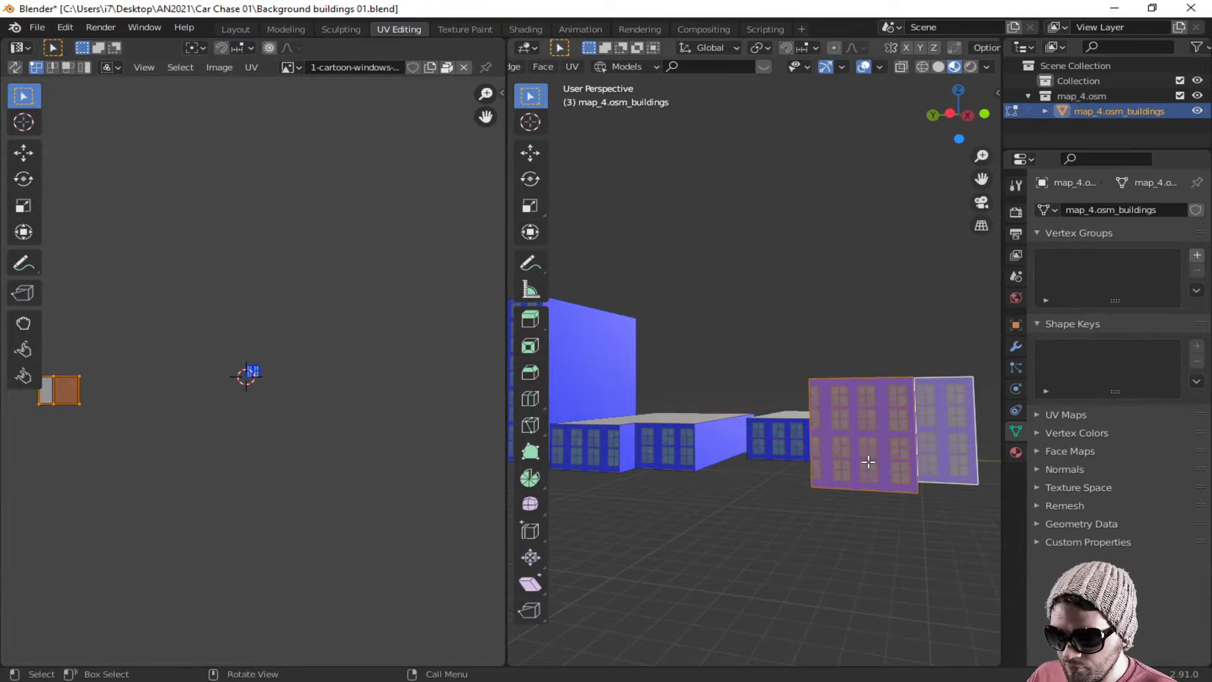
scroll(875, 467, "up", 2)
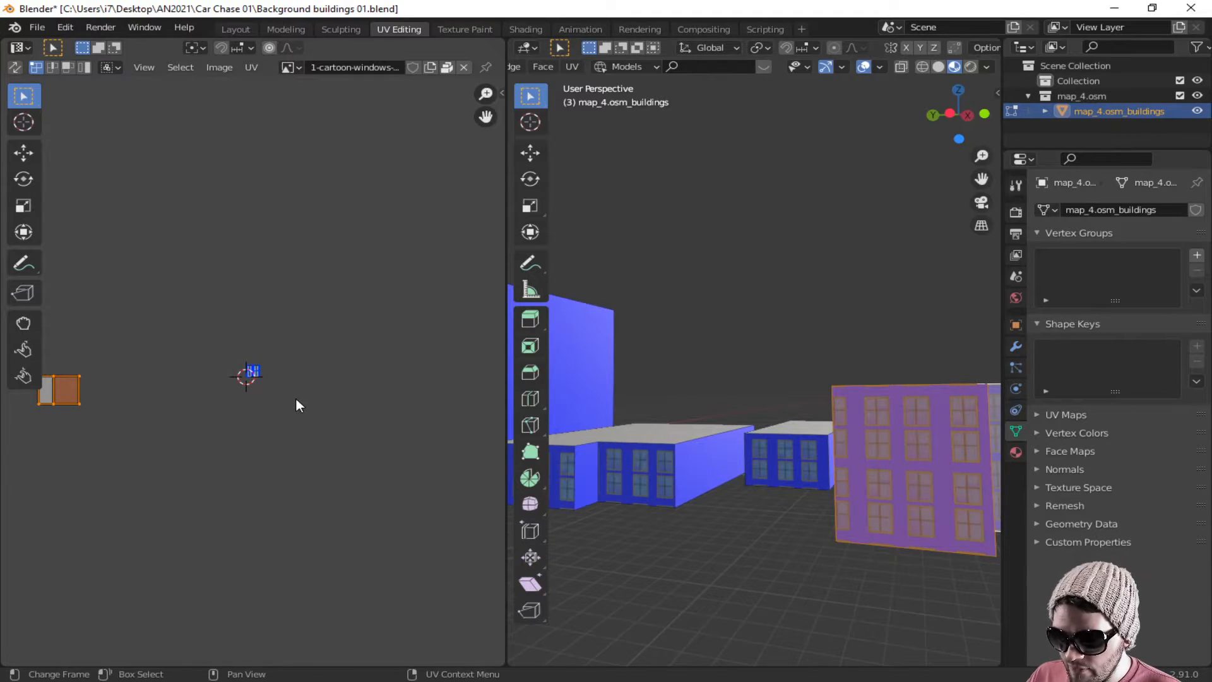
key("g")
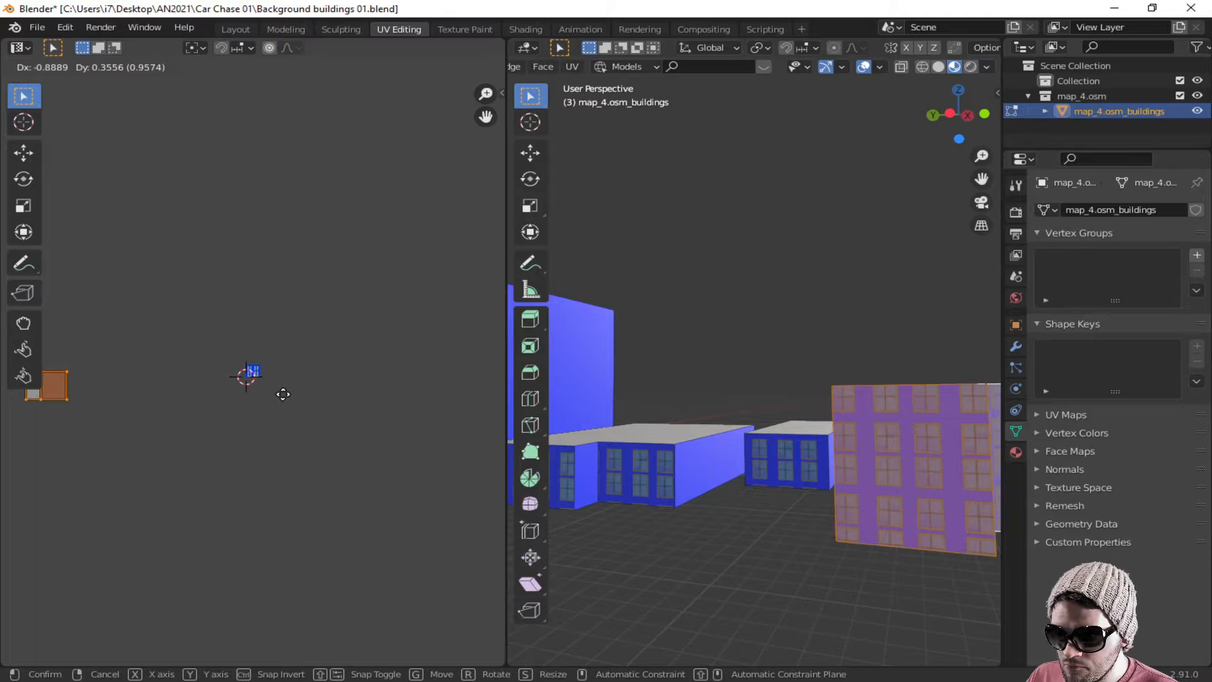
left_click(283, 394)
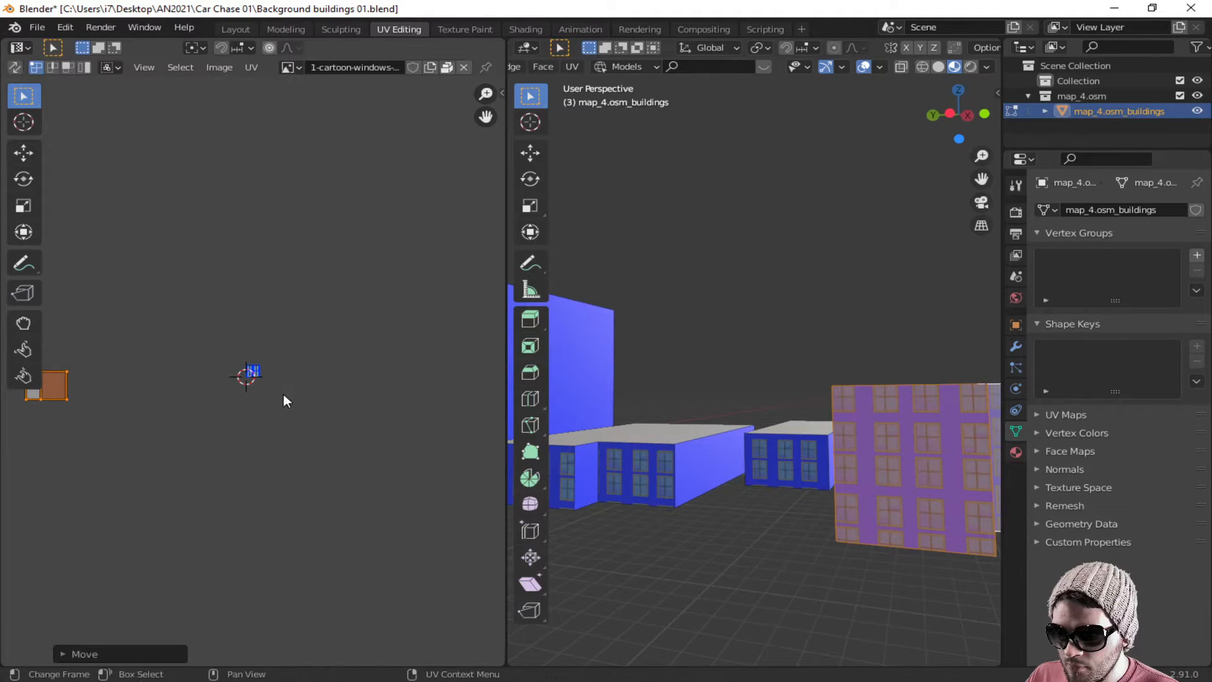
key("g")
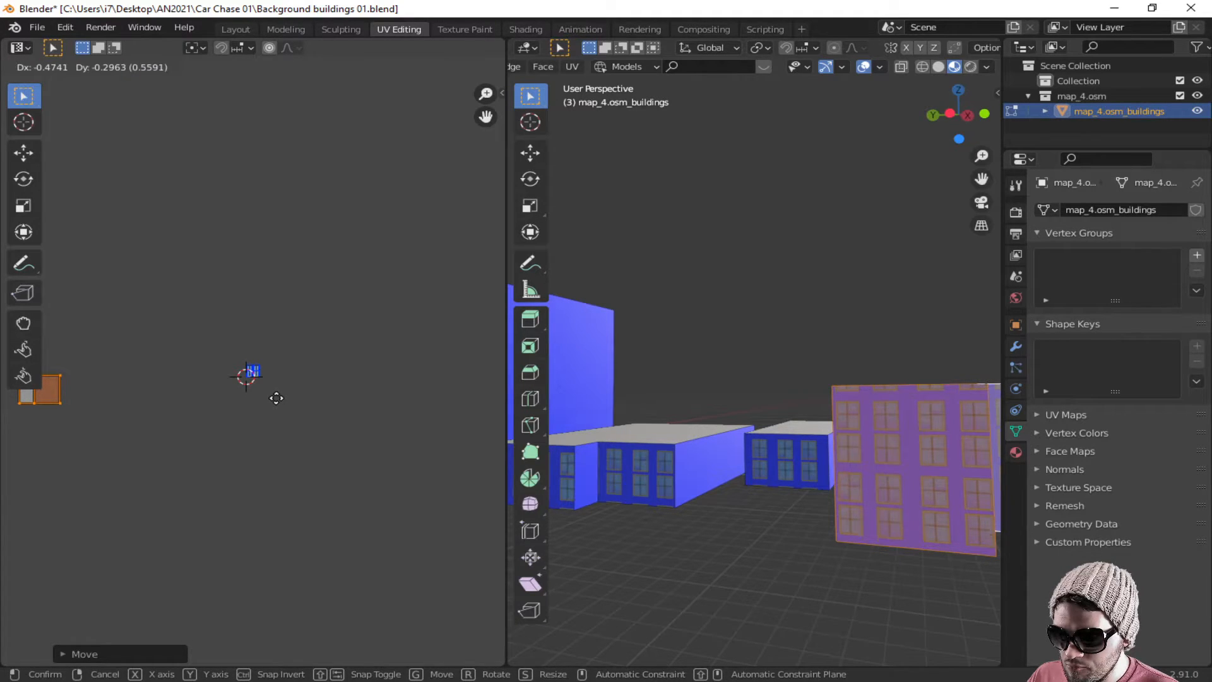
left_click(276, 398)
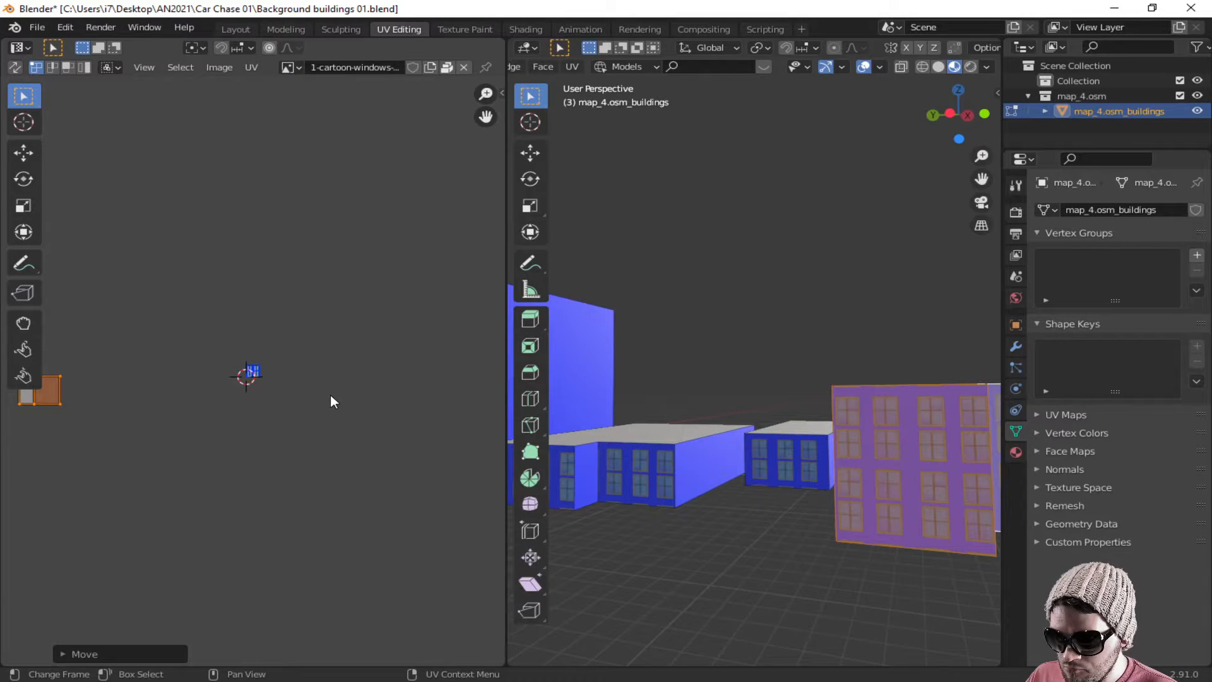
Step: Scale the two selected walls' UVs down to about 0.96 and check the window fit from another angle
key("s")
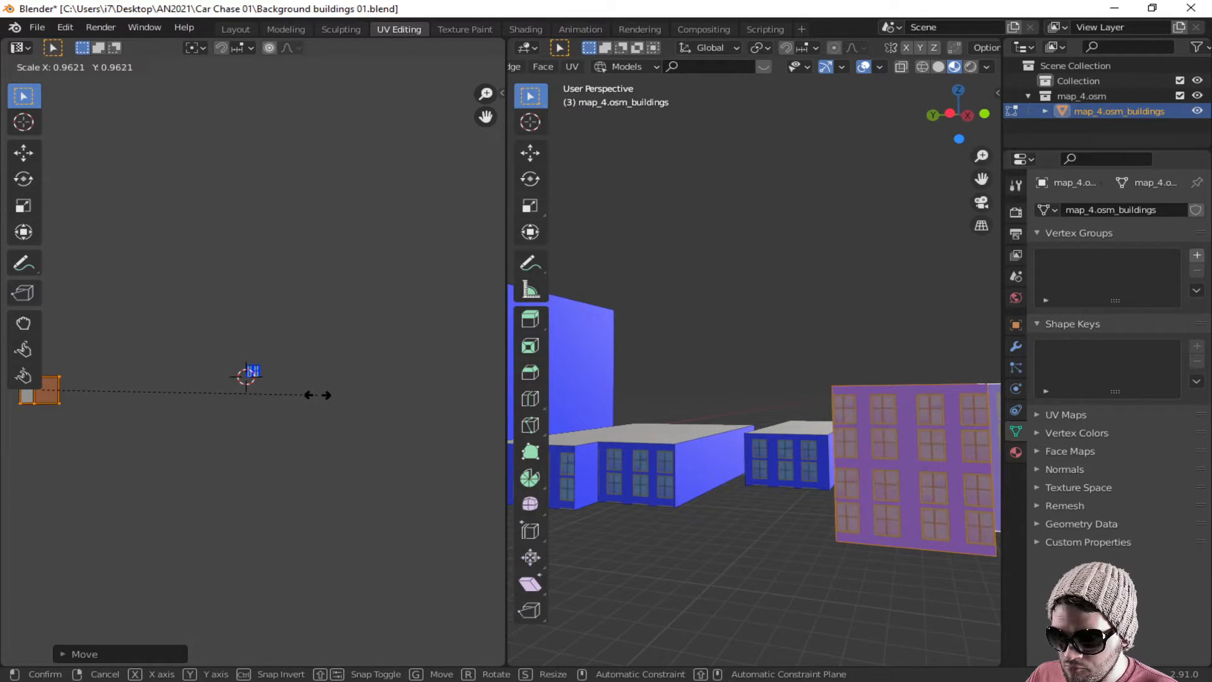
left_click(318, 402)
middle_click_drag(793, 503, 798, 494)
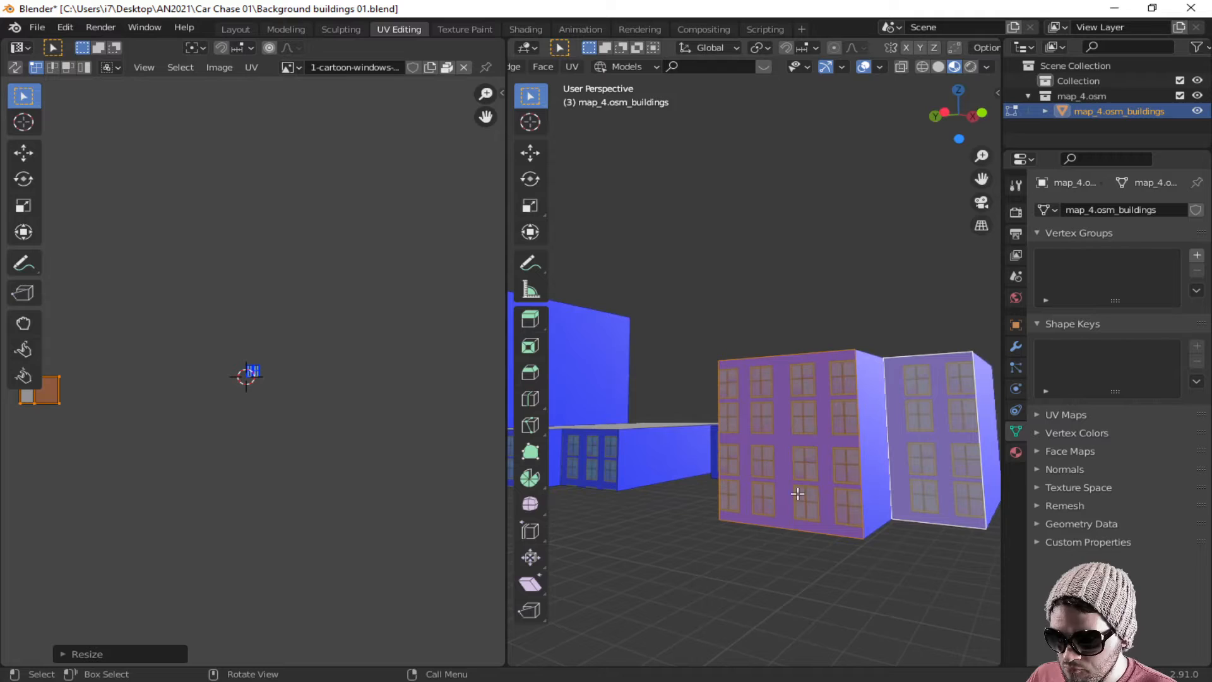
Step: Shift the UV island of the four-storey building's recessed wall so its window rows sit inside the wall edges
left_click(941, 452)
key("g")
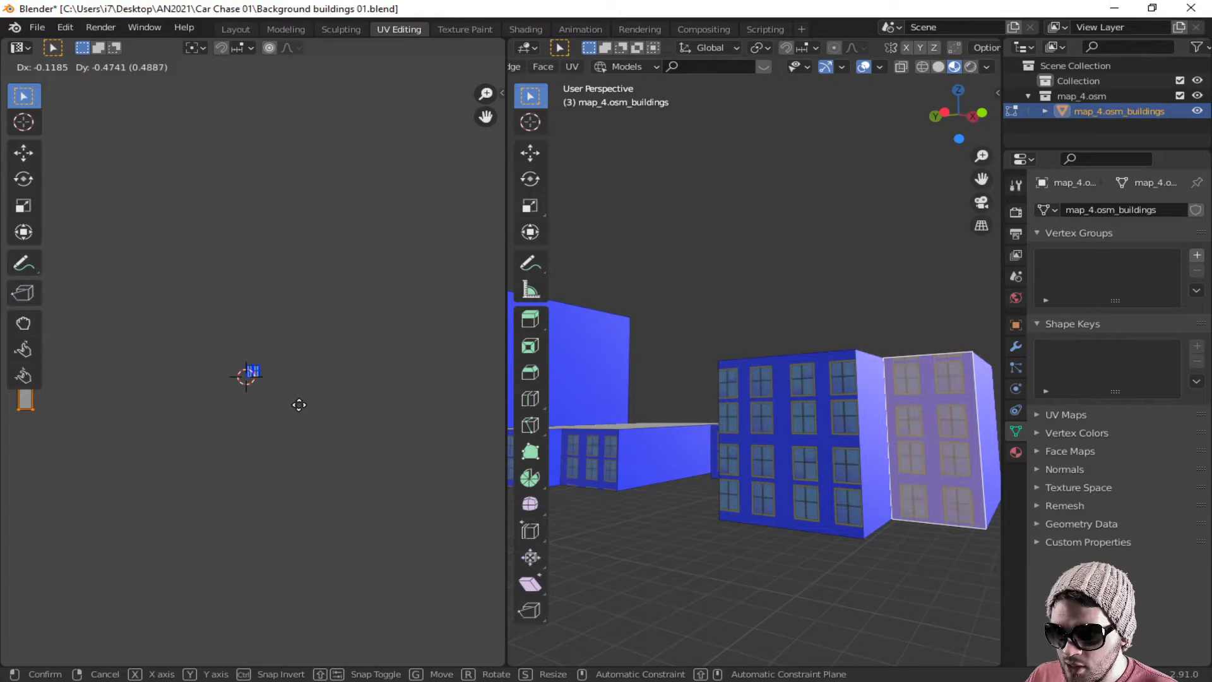
left_click(300, 399)
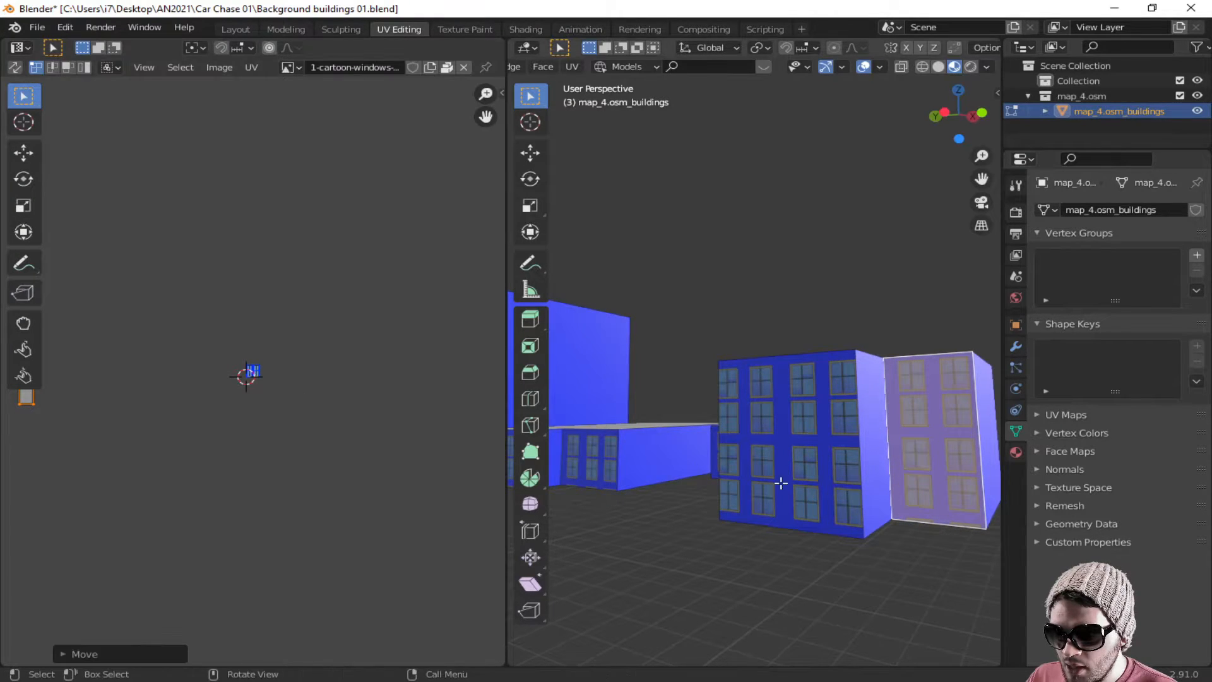
left_click(898, 548)
Step: Nudge the UV island of the tall building's projecting front wall and scale it down to about 0.98
left_click(873, 488)
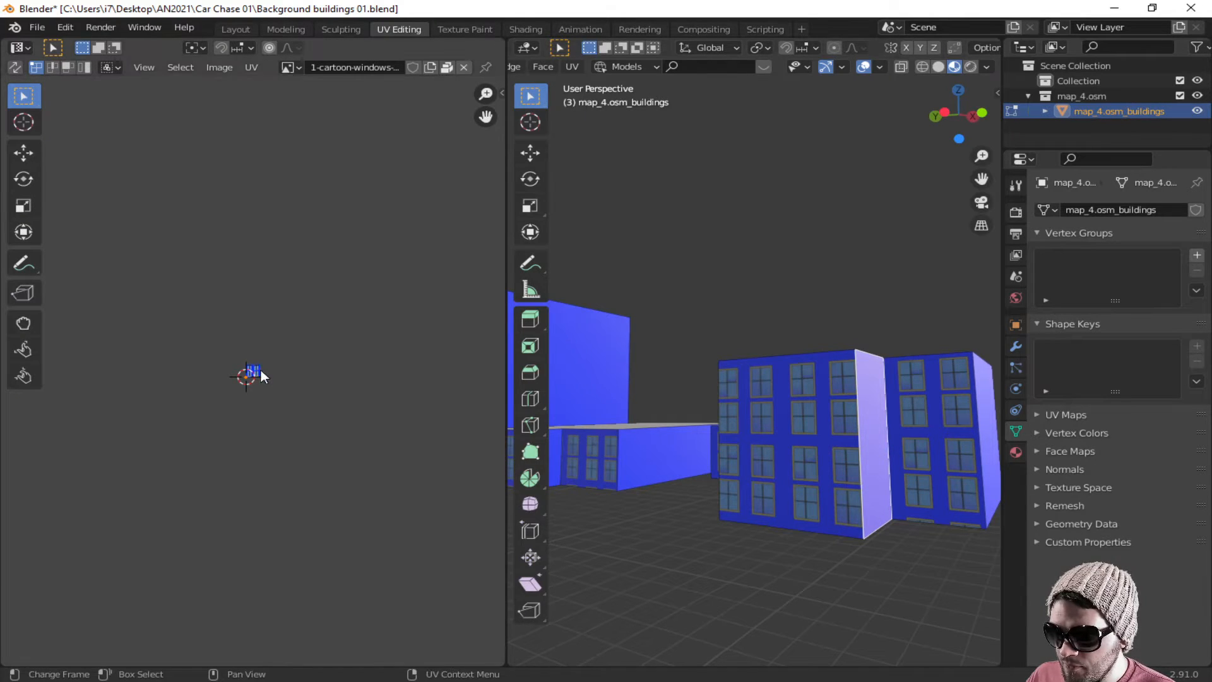
scroll(264, 381, "up", 8)
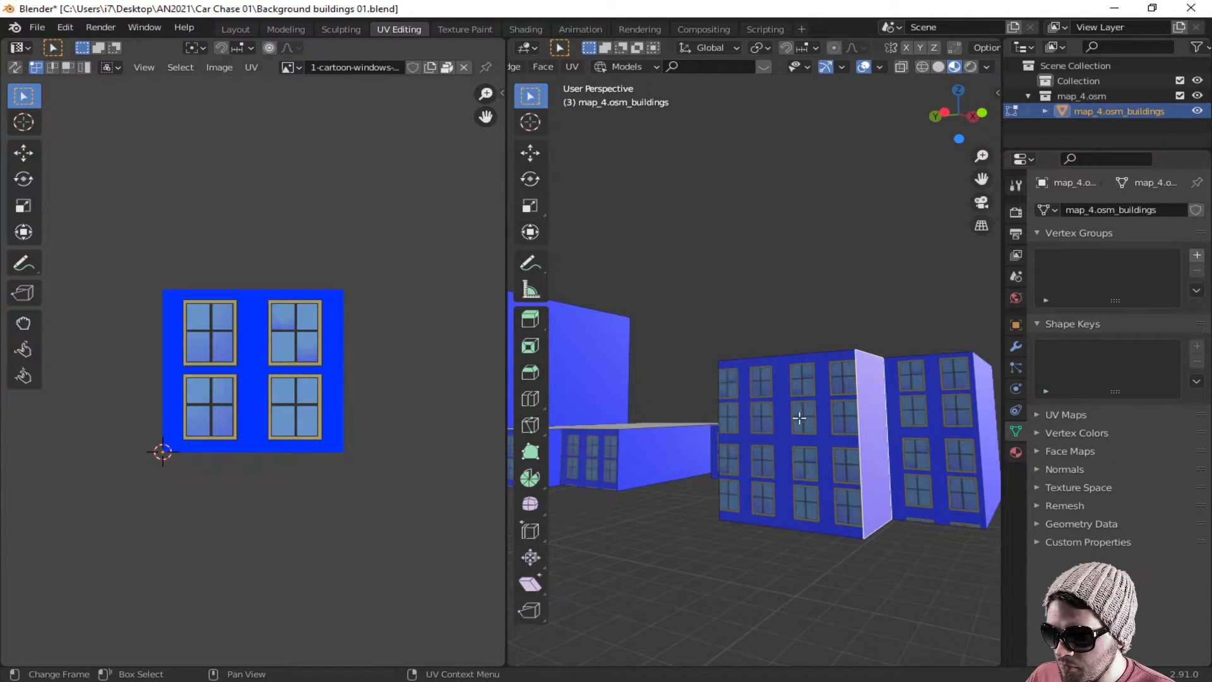
middle_click_drag(869, 457, 710, 472)
left_click(739, 422)
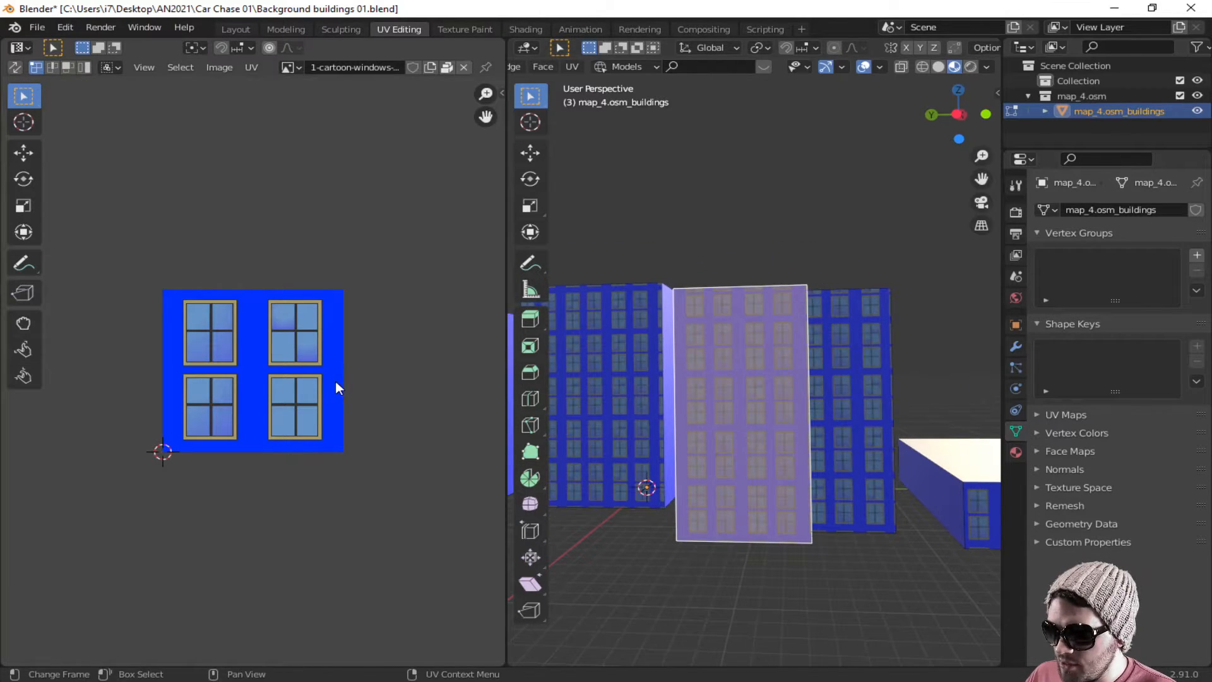
key("g")
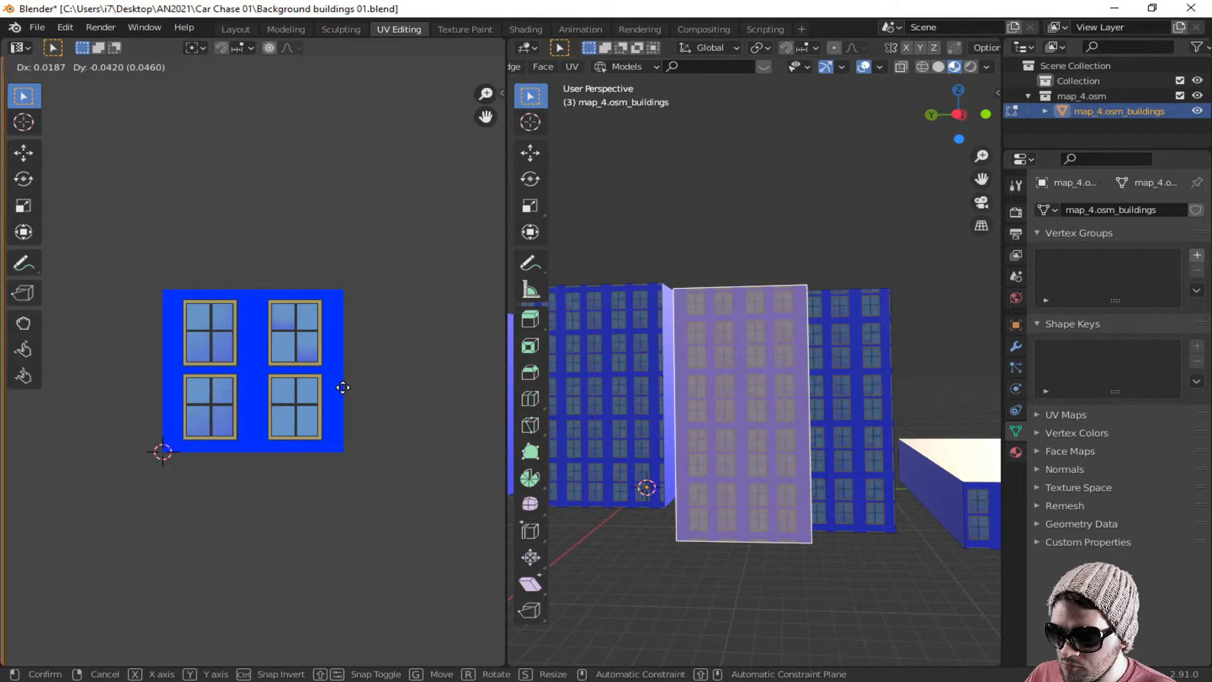
left_click(342, 382)
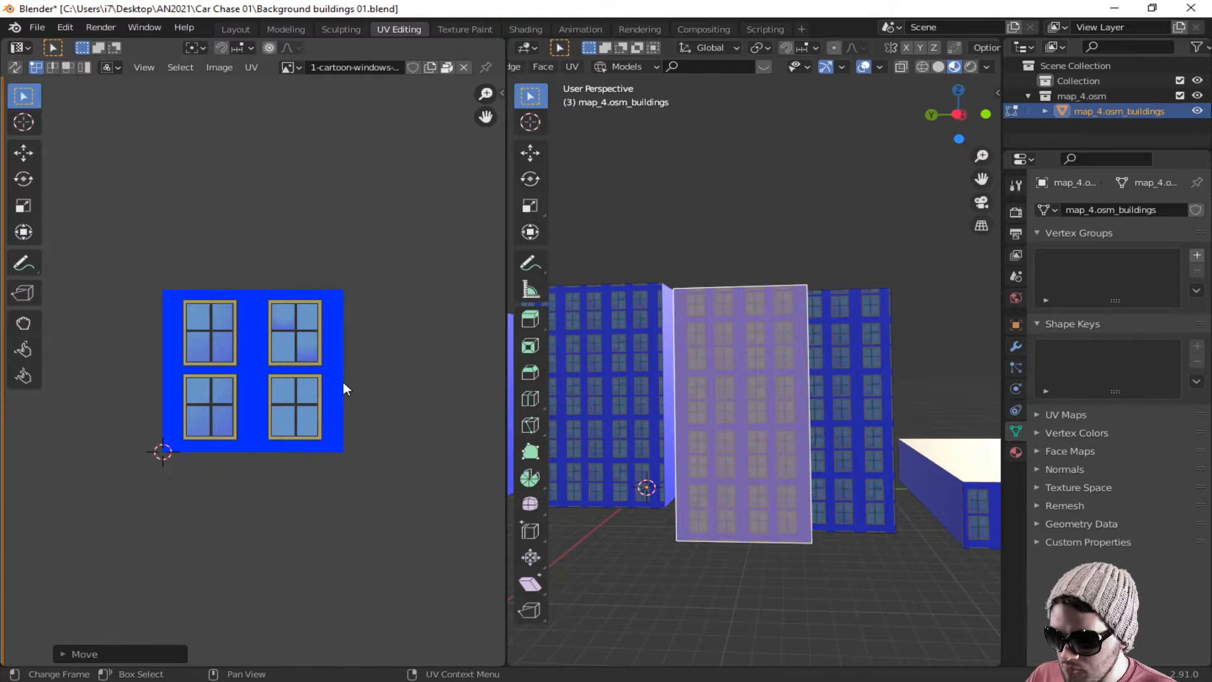
key("s")
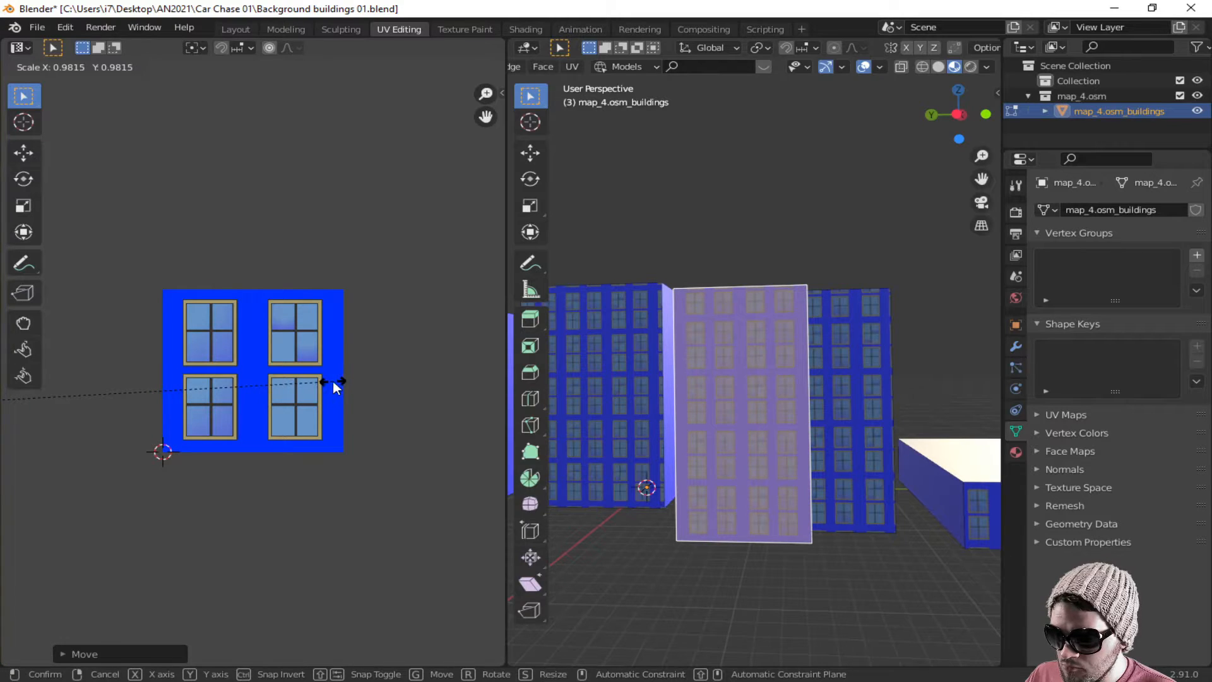
left_click(332, 381)
Step: Scale the projecting front wall's UV island by about 0.993 to refine its window spacing
left_click(847, 429)
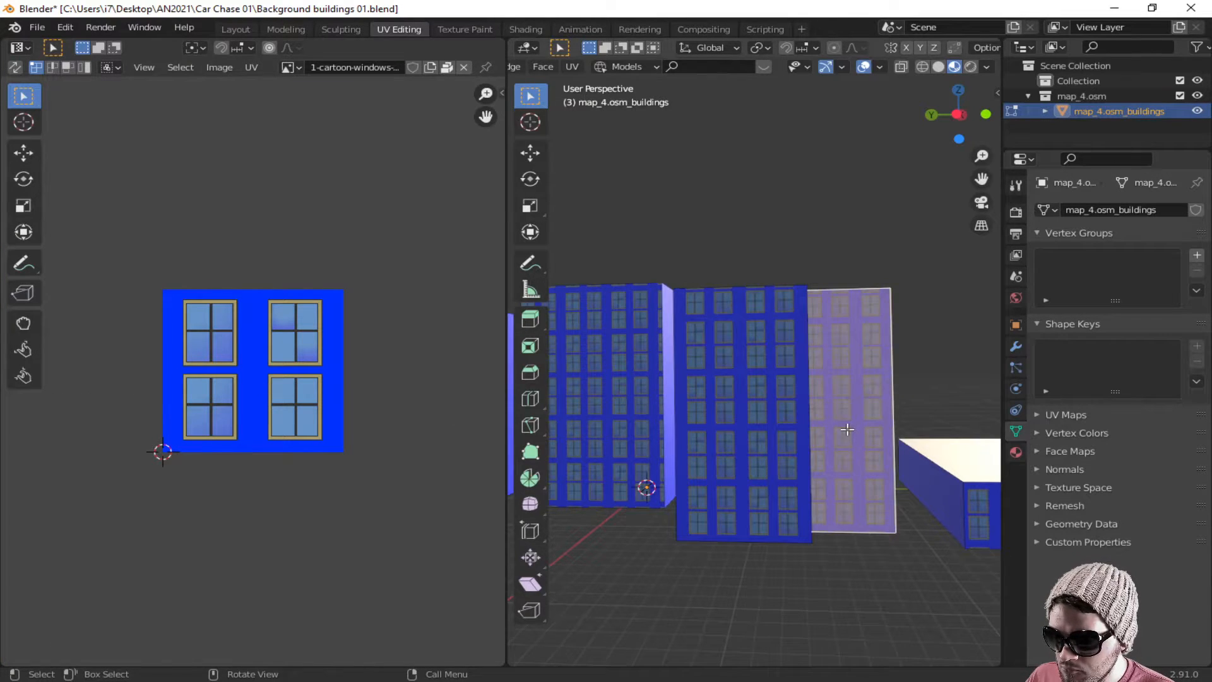
left_click(769, 414)
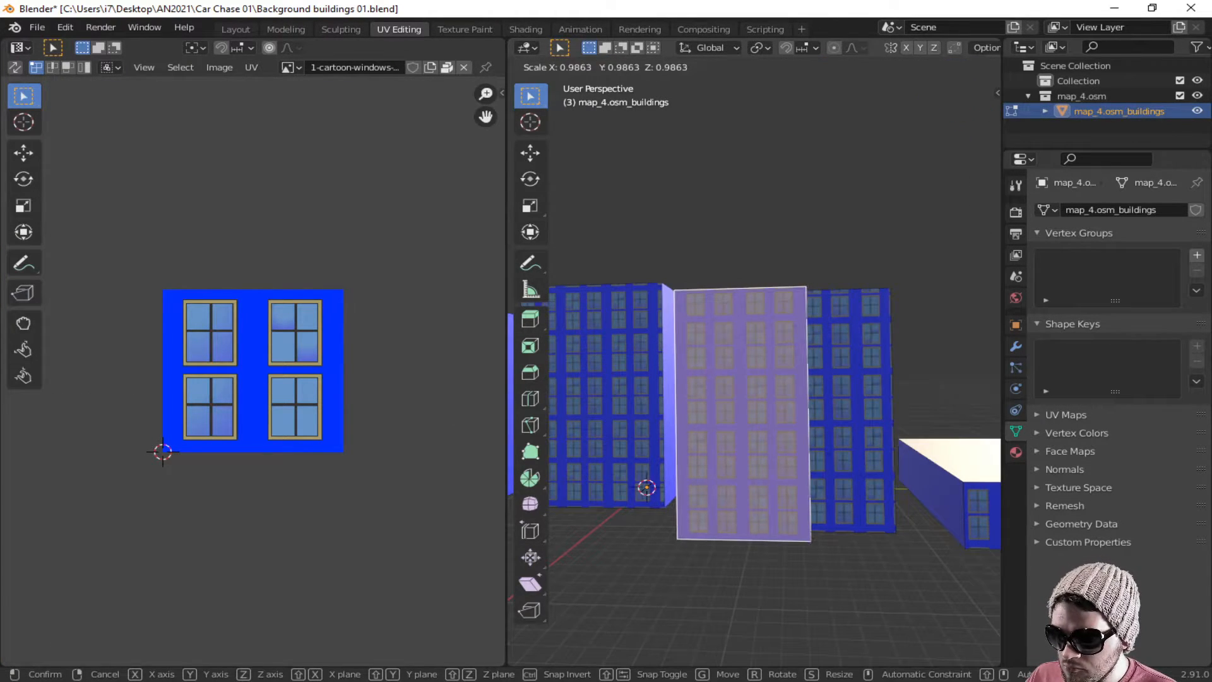
key("s")
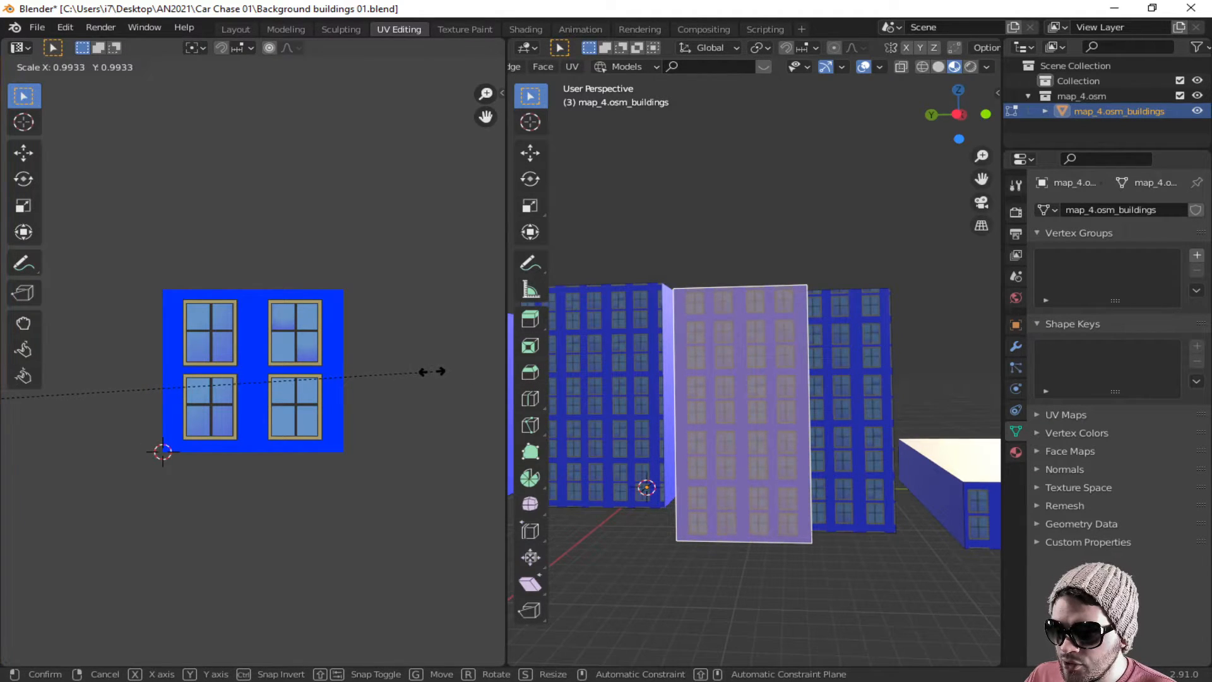
left_click(432, 372)
Step: Scale the adjacent set-back wall's UV island down and shift it horizontally by about 0.06 to center the windows
left_click(824, 460)
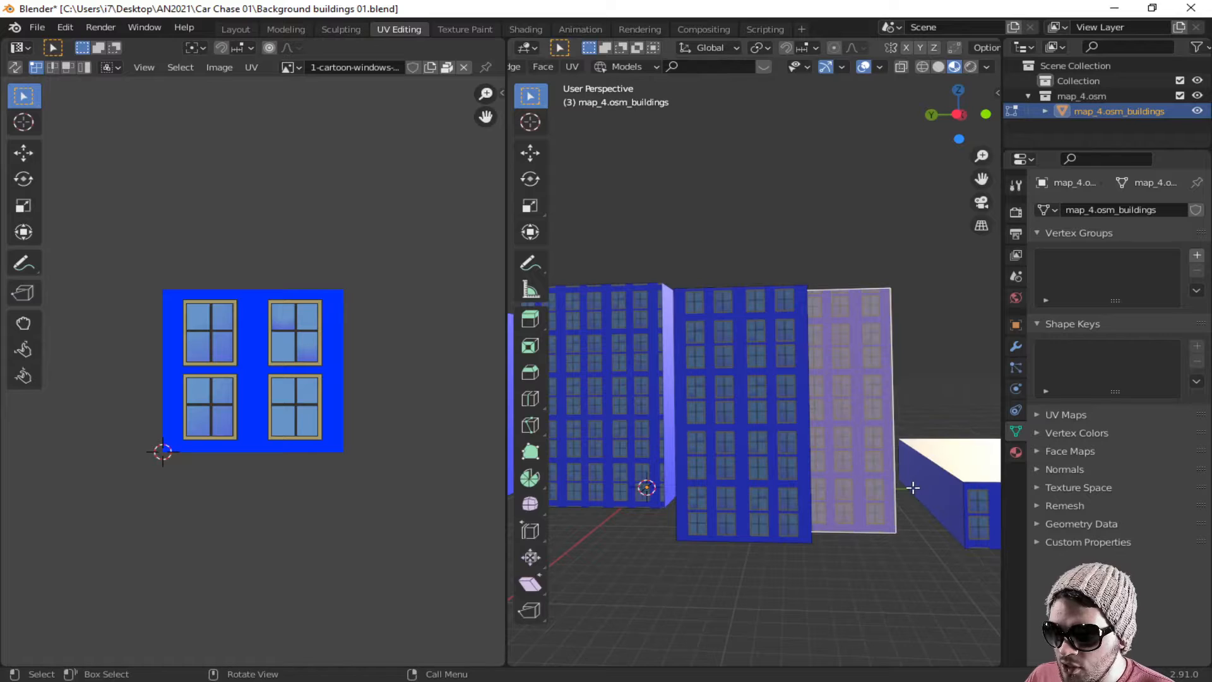
middle_click_drag(913, 488, 899, 490)
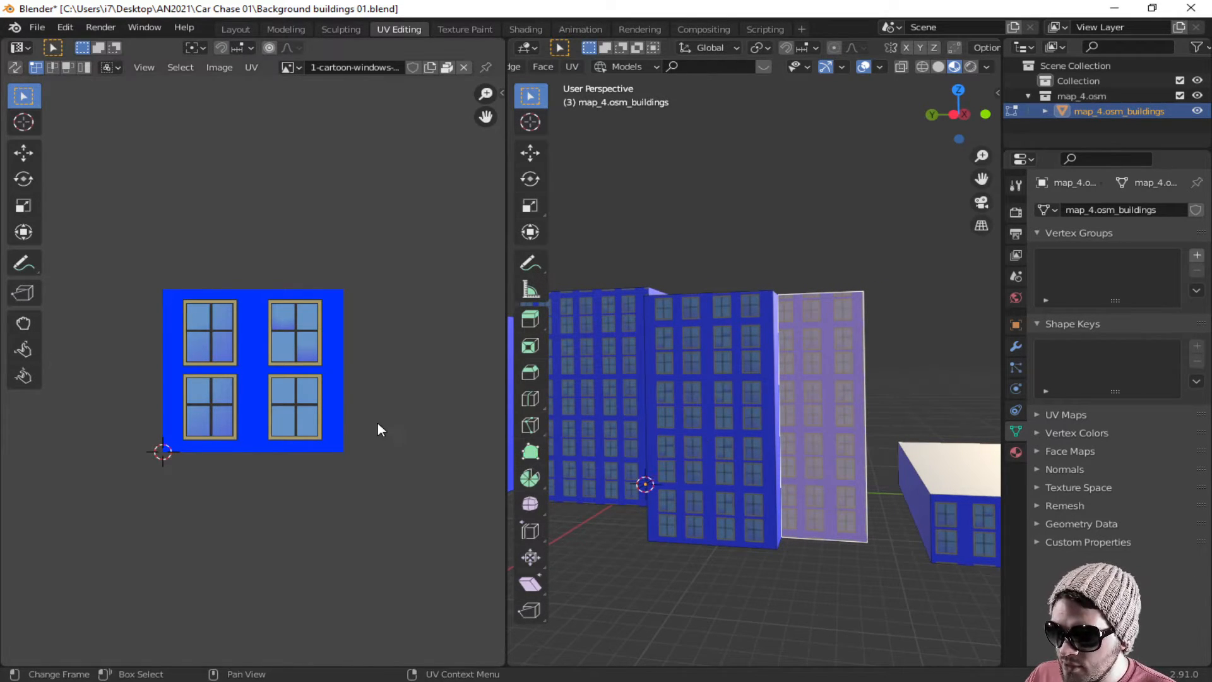
key("s")
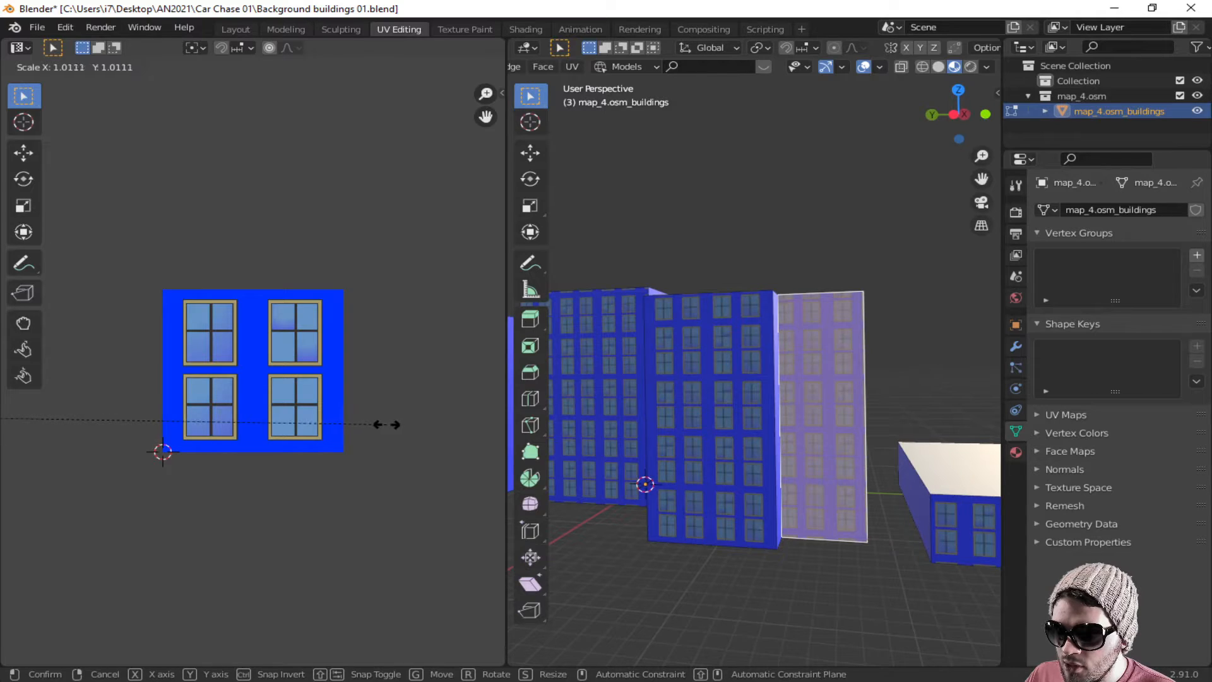
left_click(355, 421)
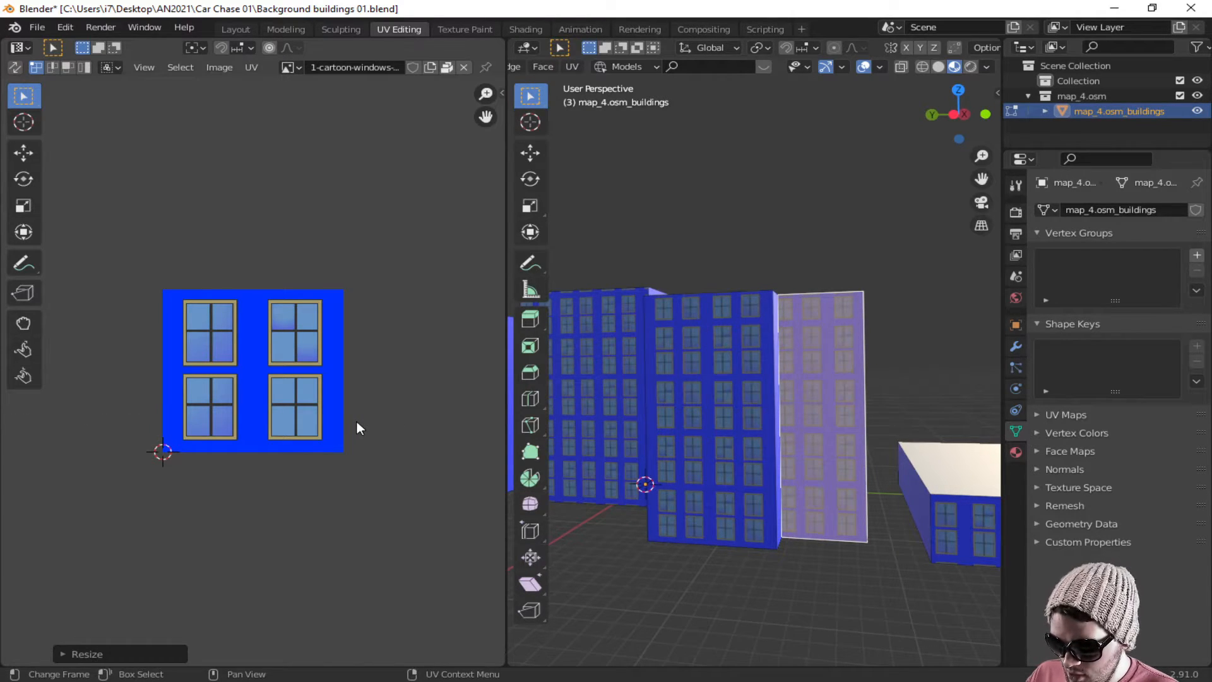
key("g")
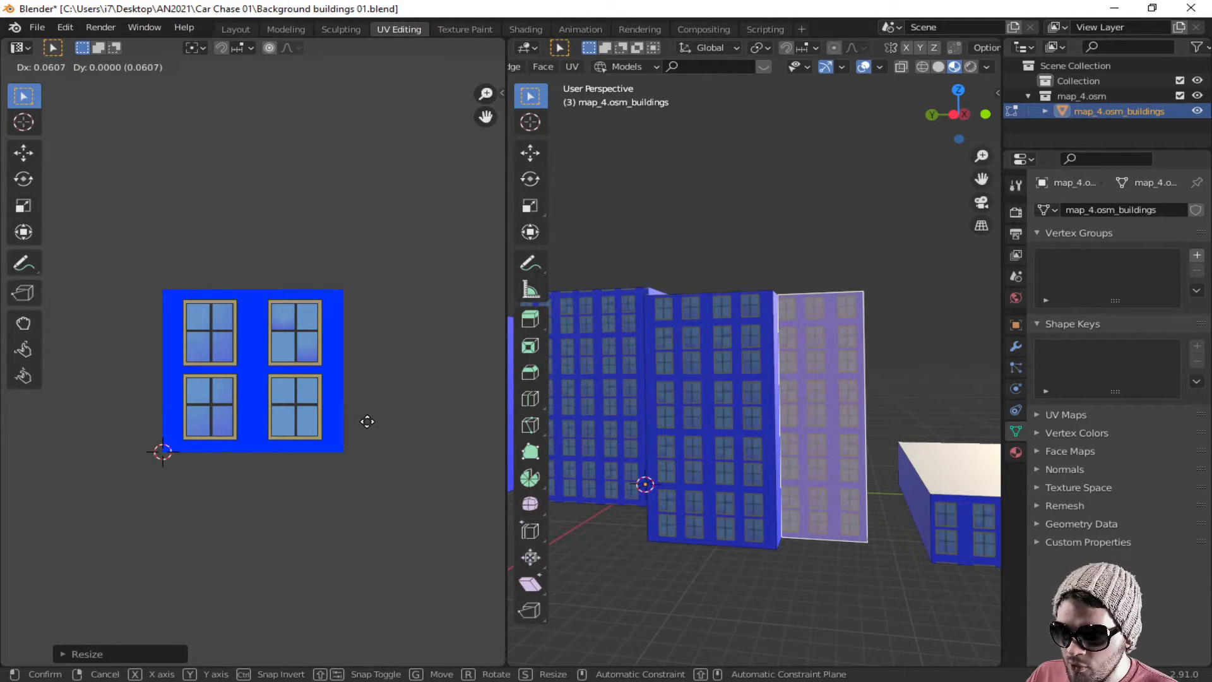
left_click(368, 421)
scroll(388, 374, "down", 8)
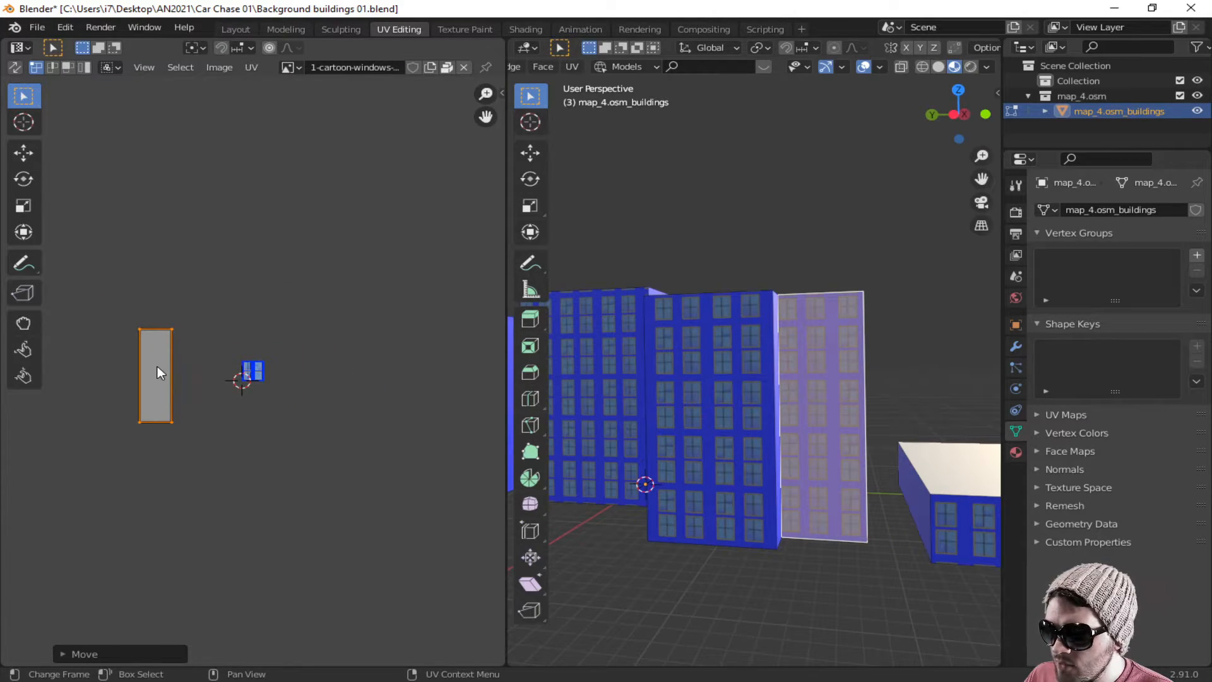
Step: Move the UV island of the separate tall building's front wall right and up to align its windows with the edges
middle_click_drag(749, 381, 627, 389)
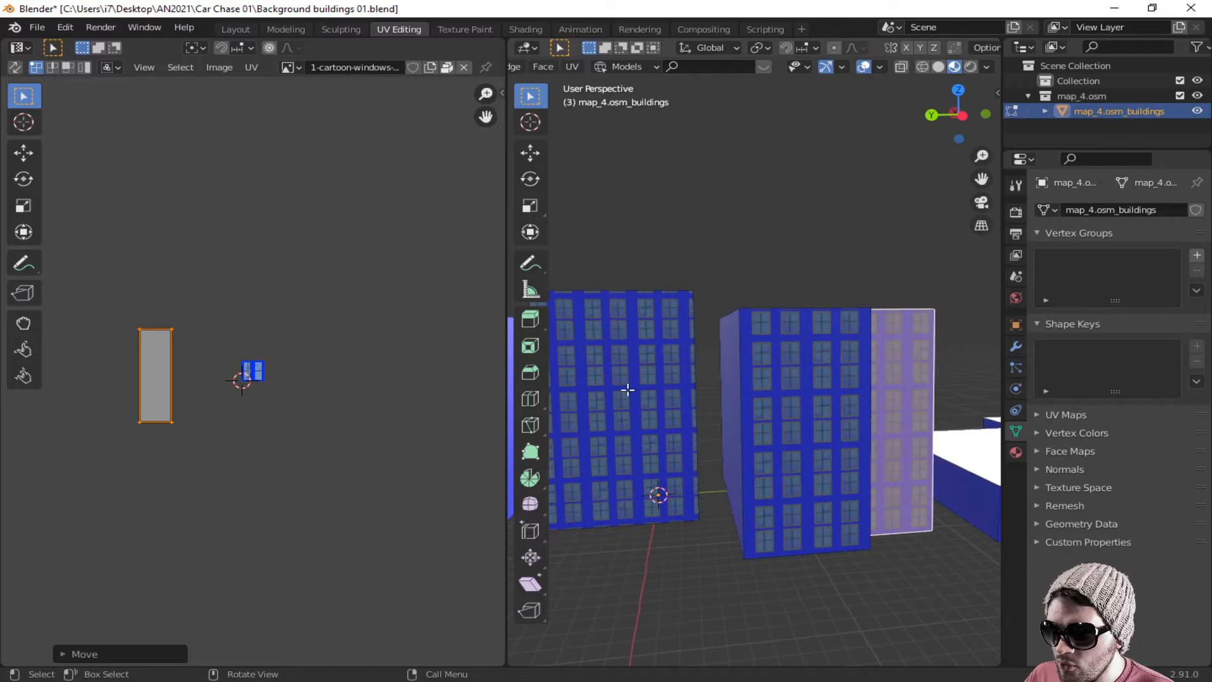
left_click(628, 390)
scroll(316, 412, "up", 2)
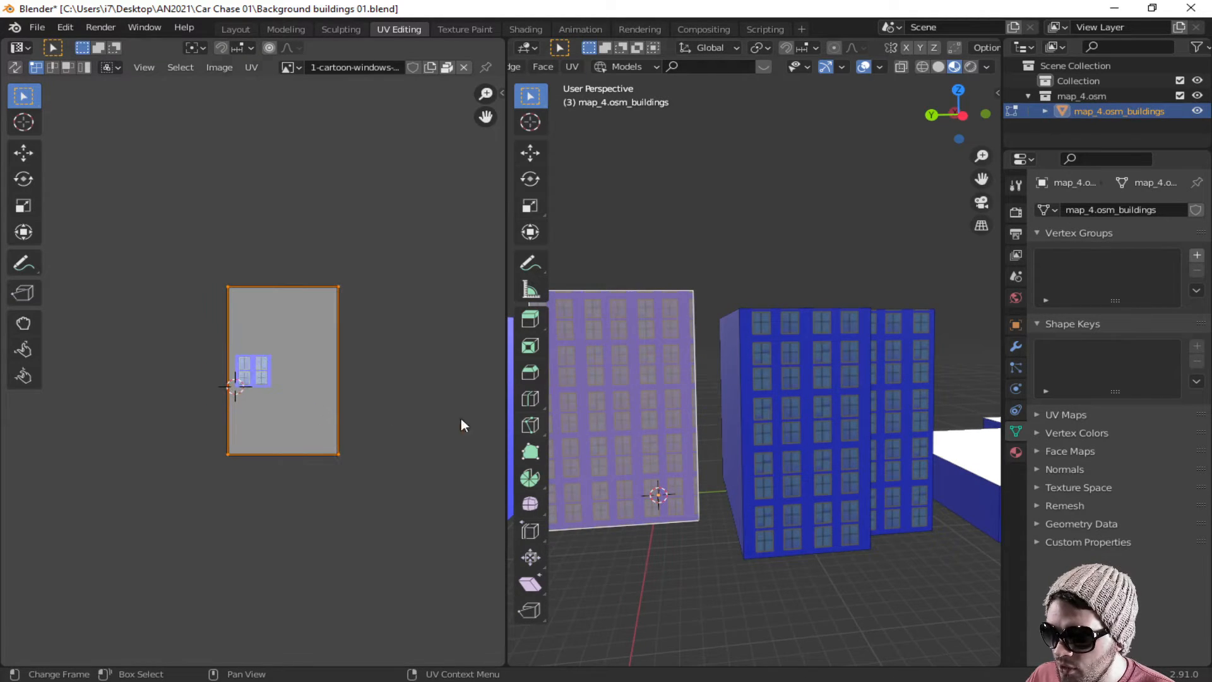
key("g")
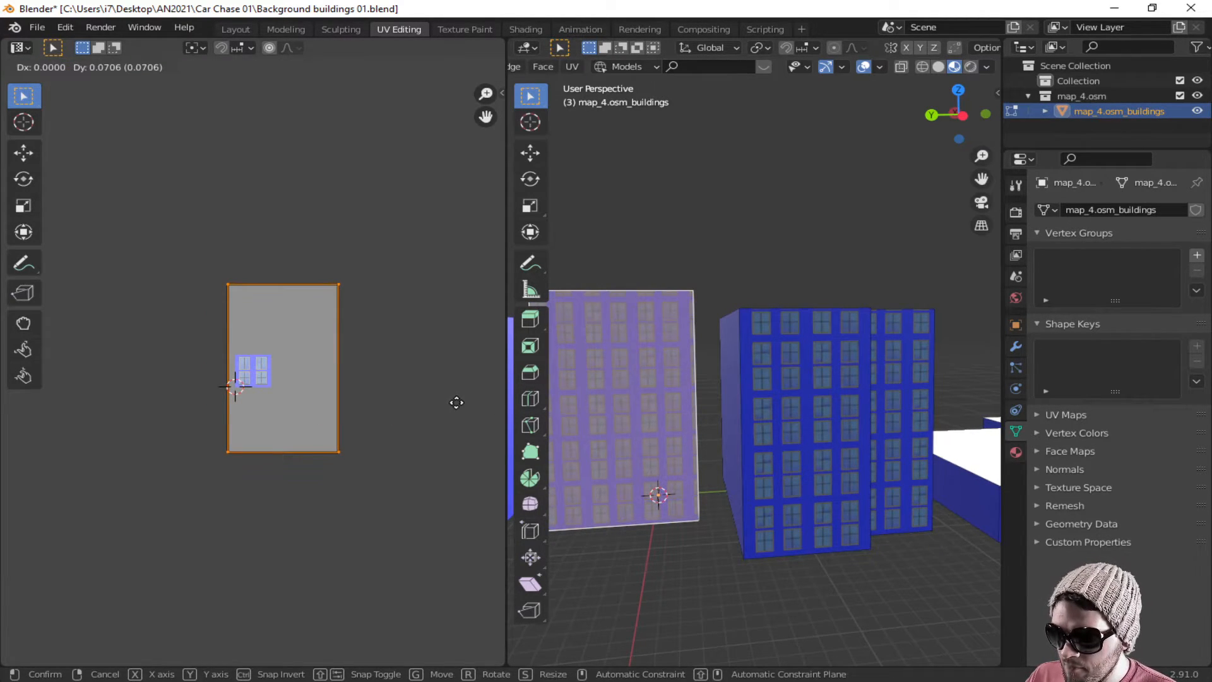
left_click(456, 406)
key("g")
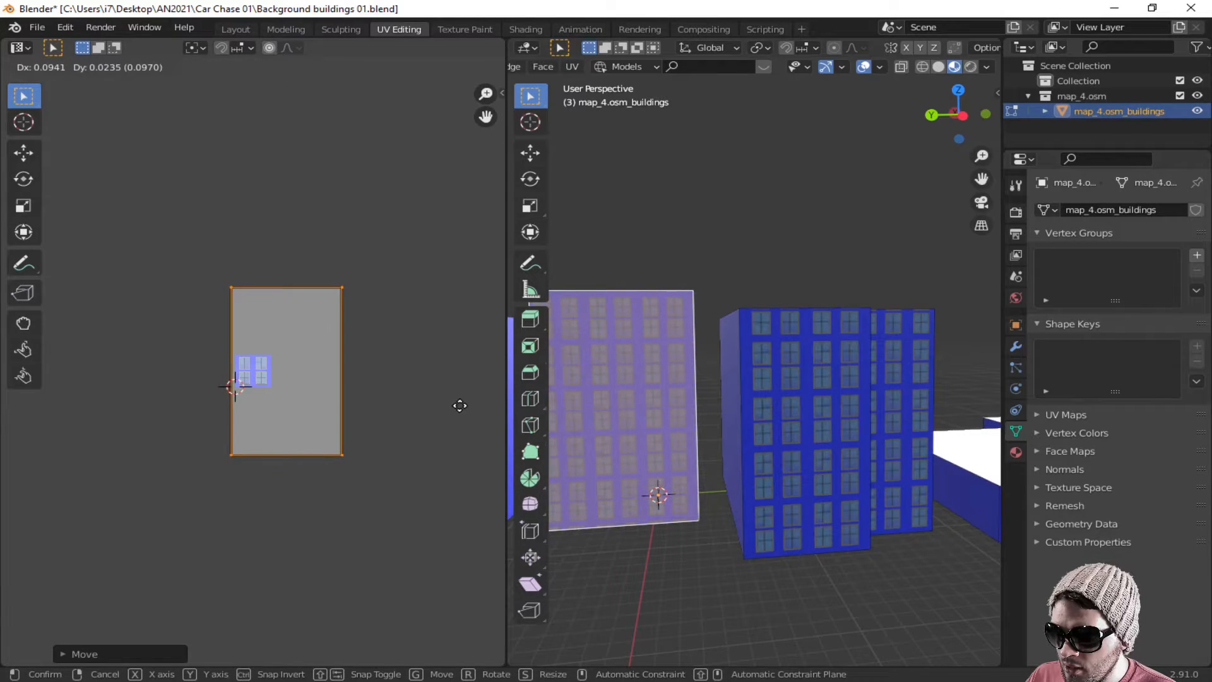
left_click(459, 405)
Step: Shift the next tall building's wall UV island so its cut-off side windows become six full columns
middle_click_drag(671, 518, 799, 512)
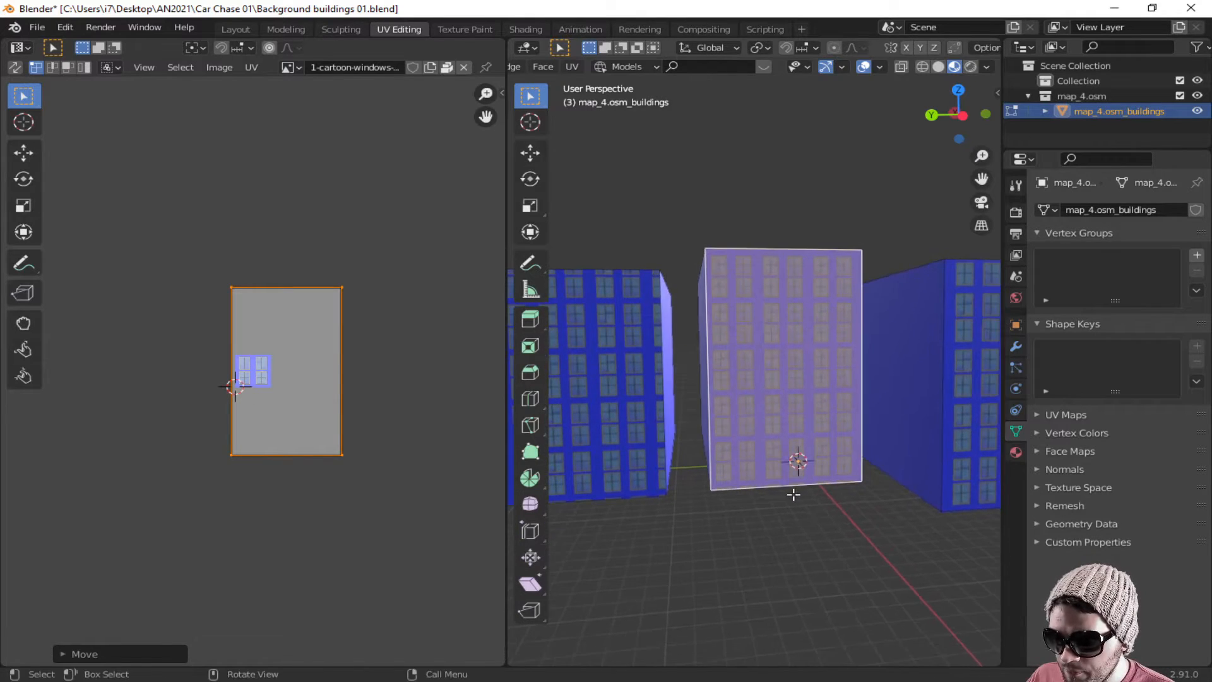
scroll(801, 511, "up", 3)
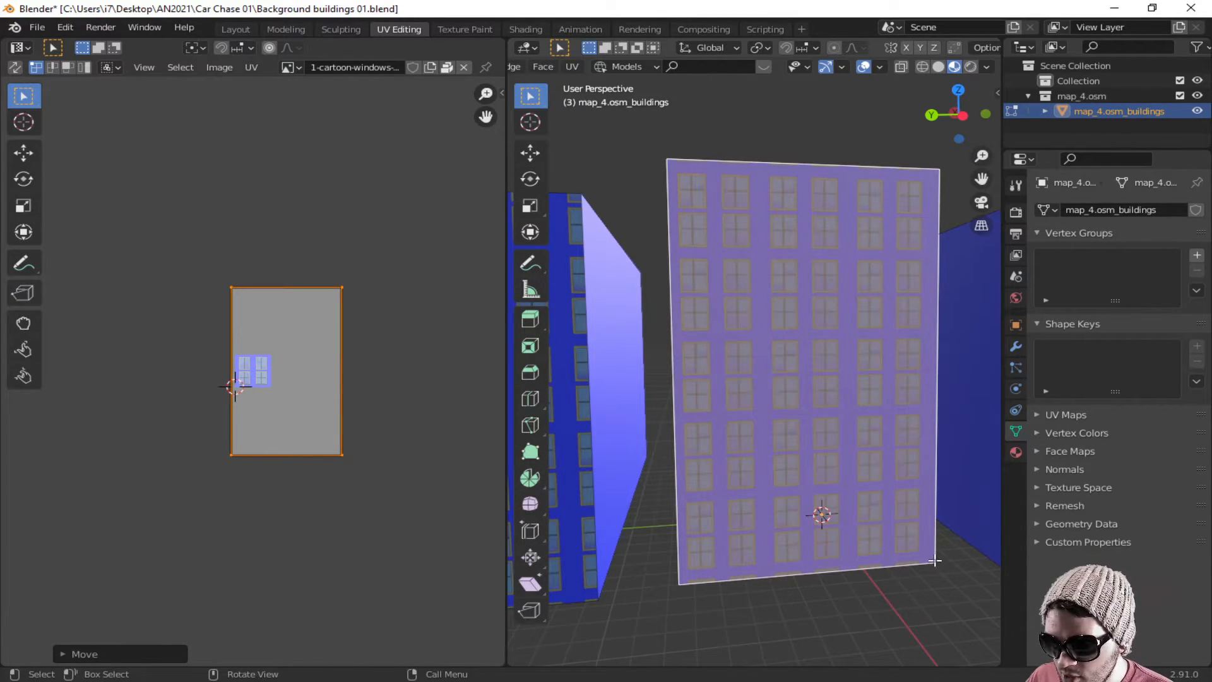
middle_click_drag(673, 564, 803, 508)
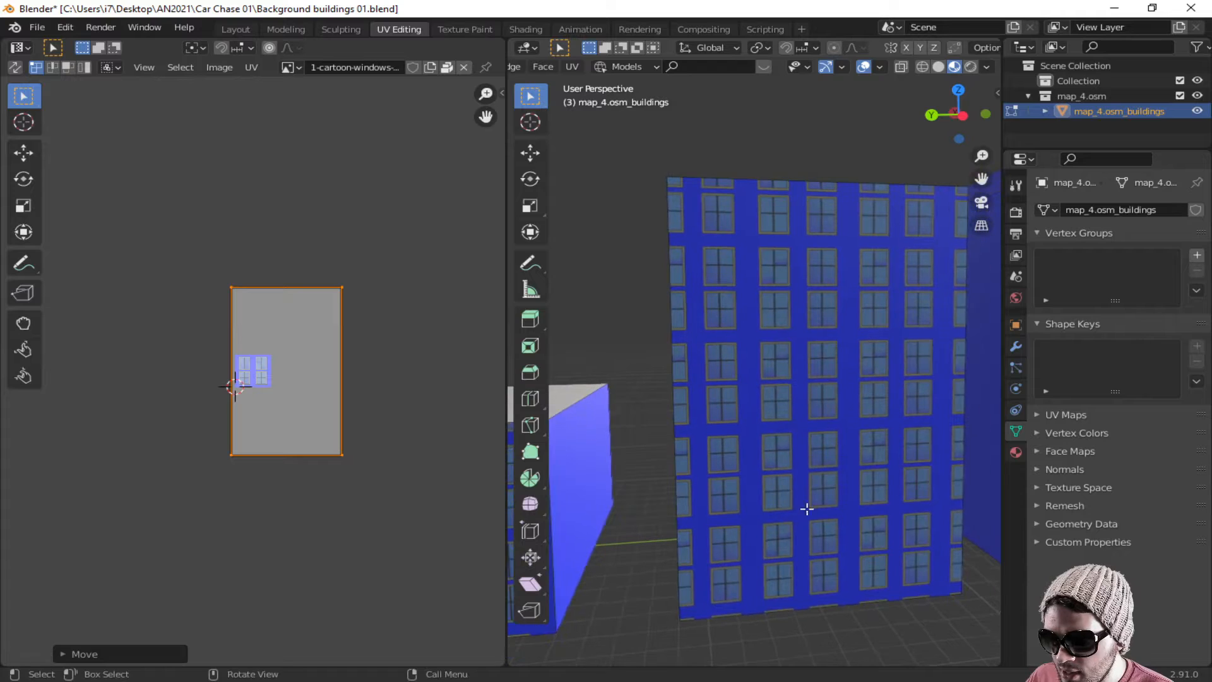
left_click(774, 479)
key("g")
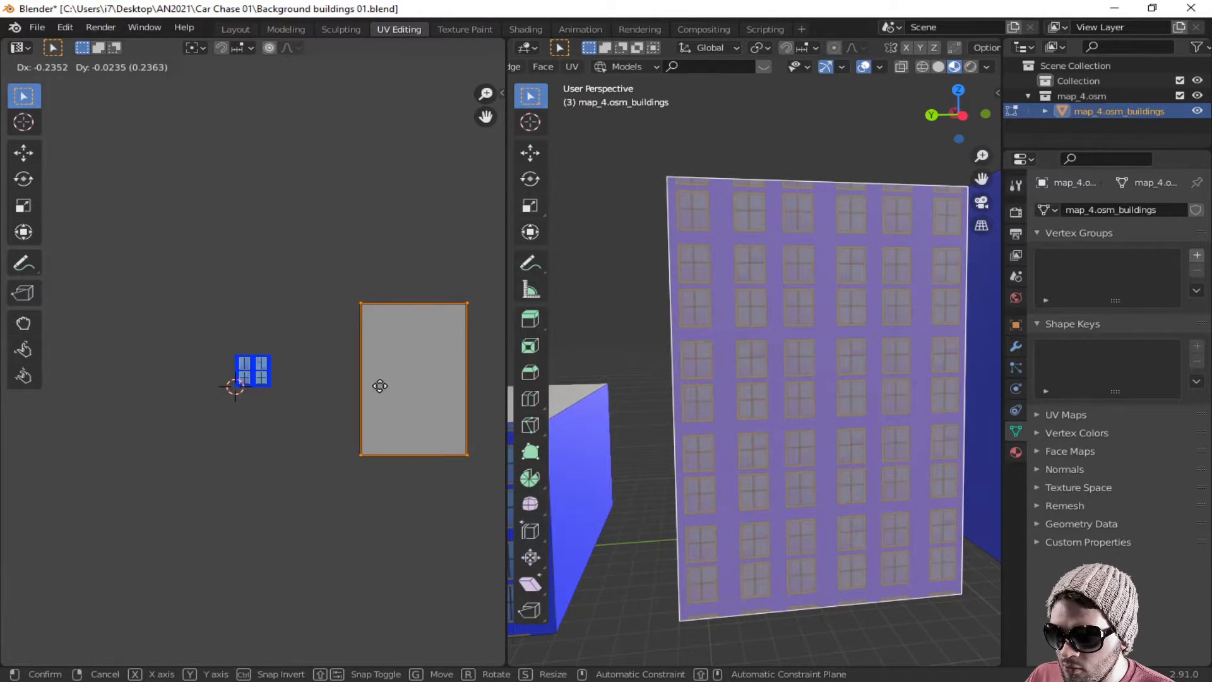
left_click(379, 389)
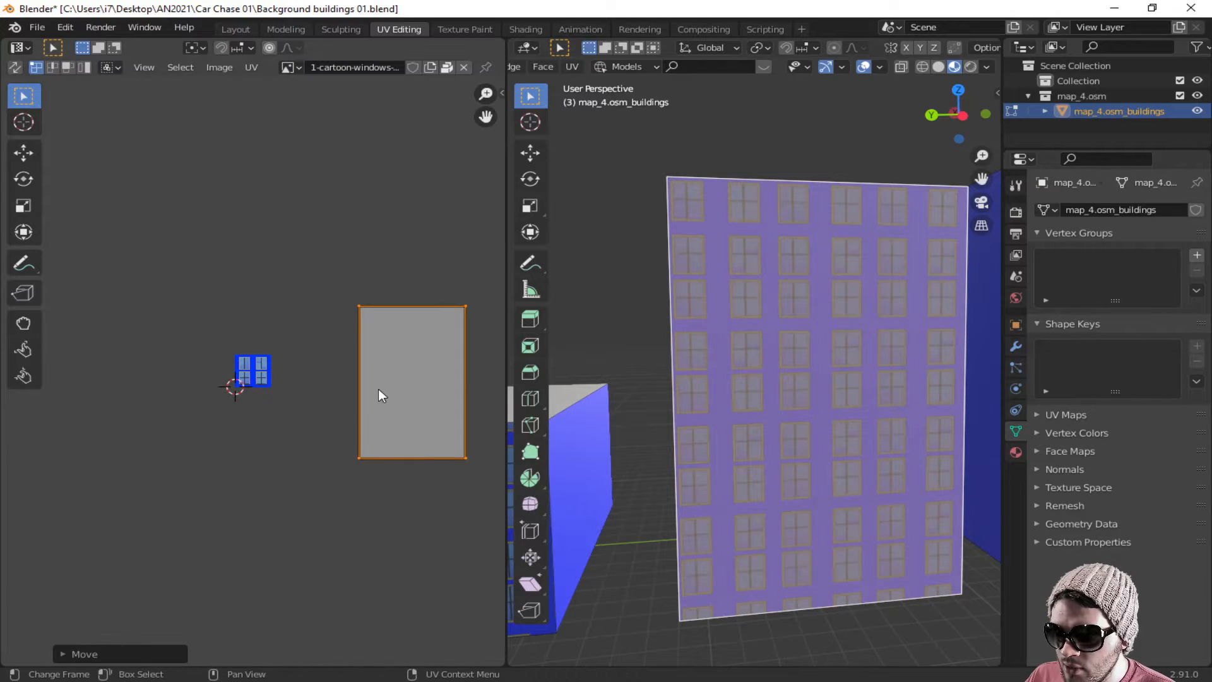
Step: Move the low building's front wall UV island right and down so the window columns fit the wall's width
middle_click_drag(712, 563, 736, 442)
left_click(736, 443)
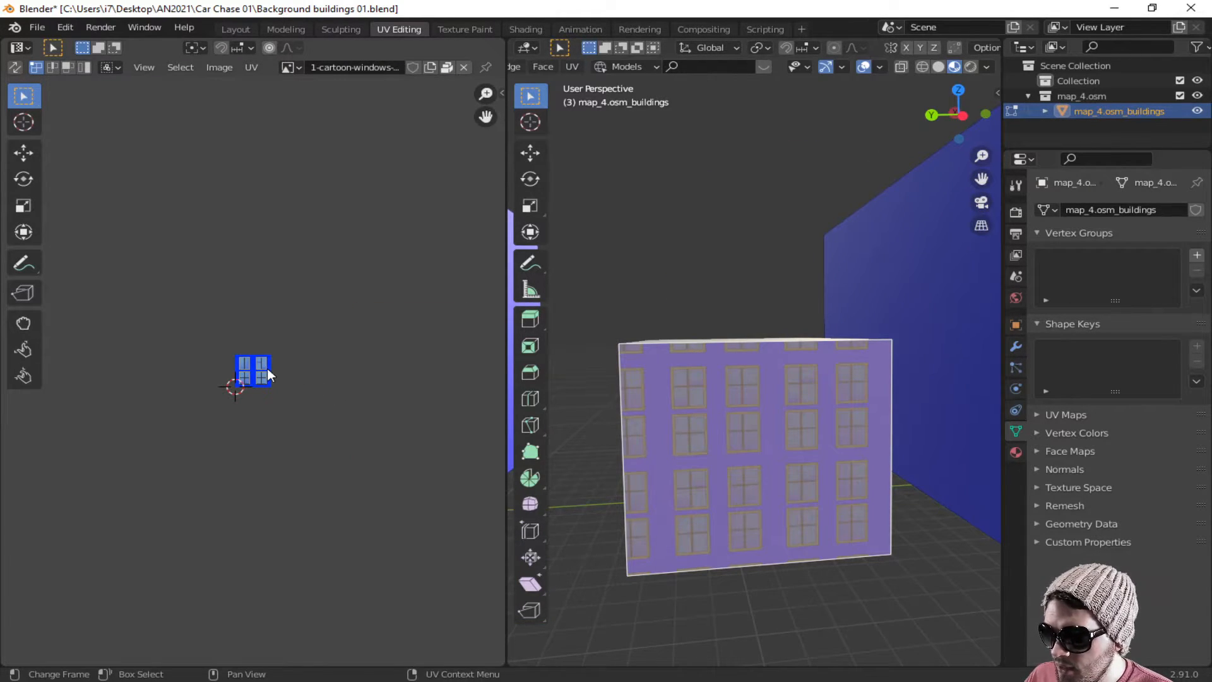
key("g")
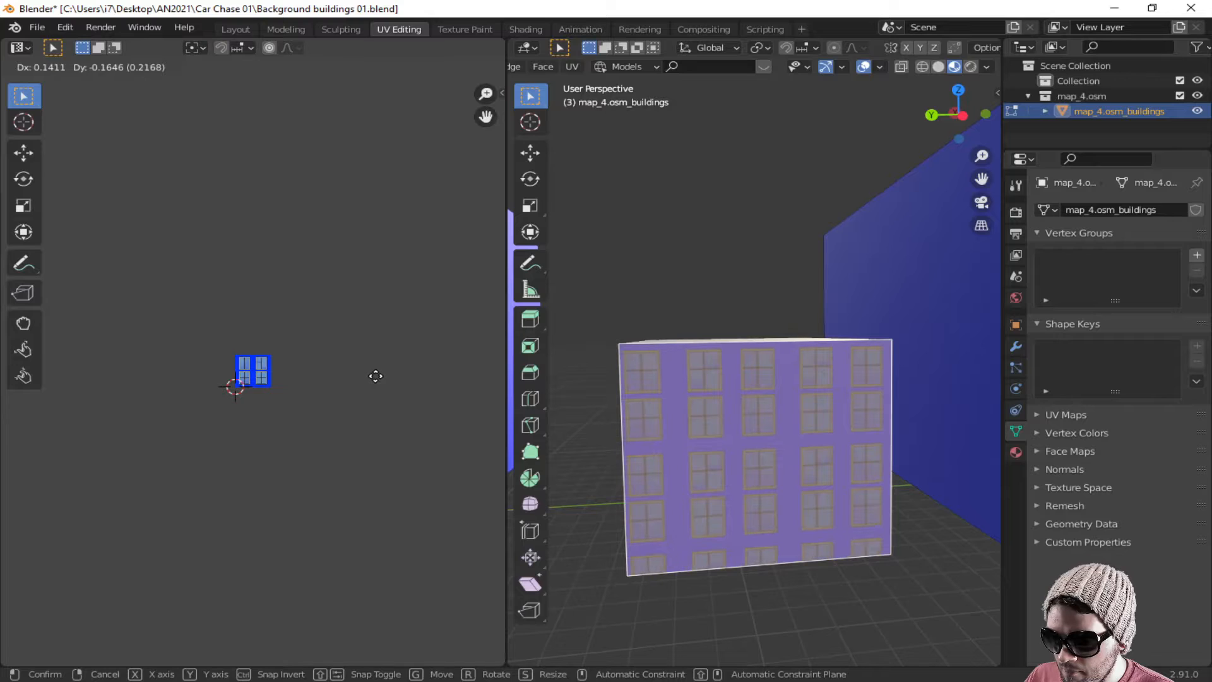
left_click(376, 376)
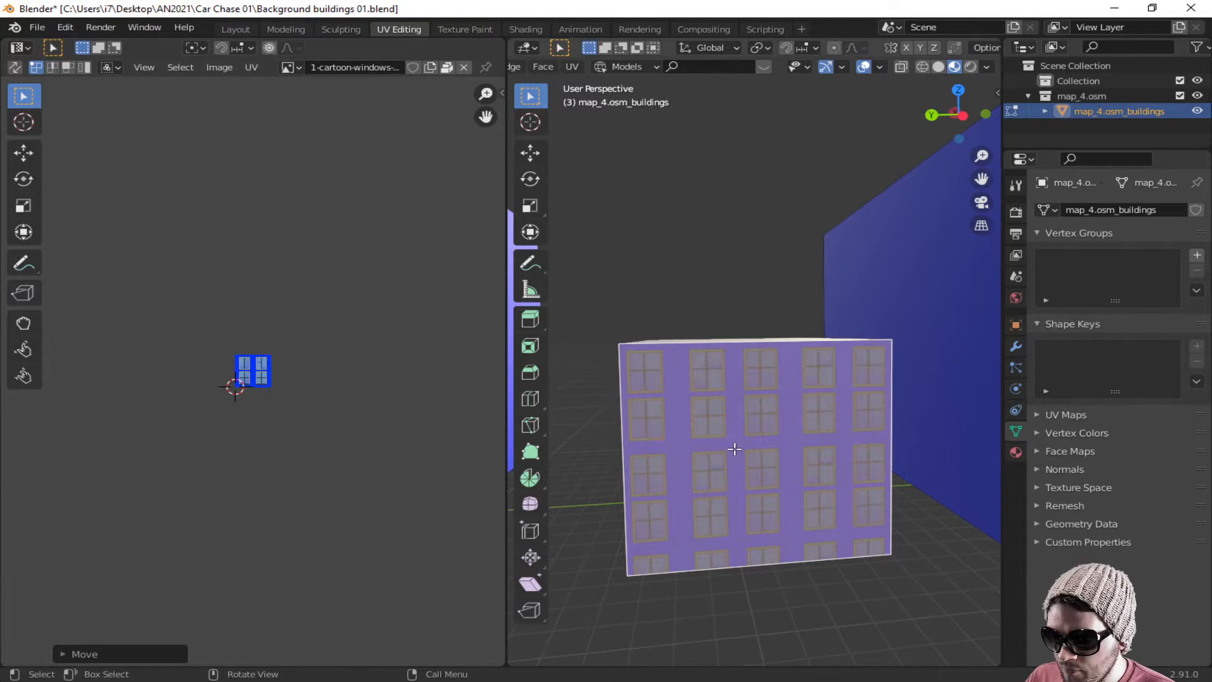
scroll(732, 436, "up", 10)
scroll(799, 452, "down", 5)
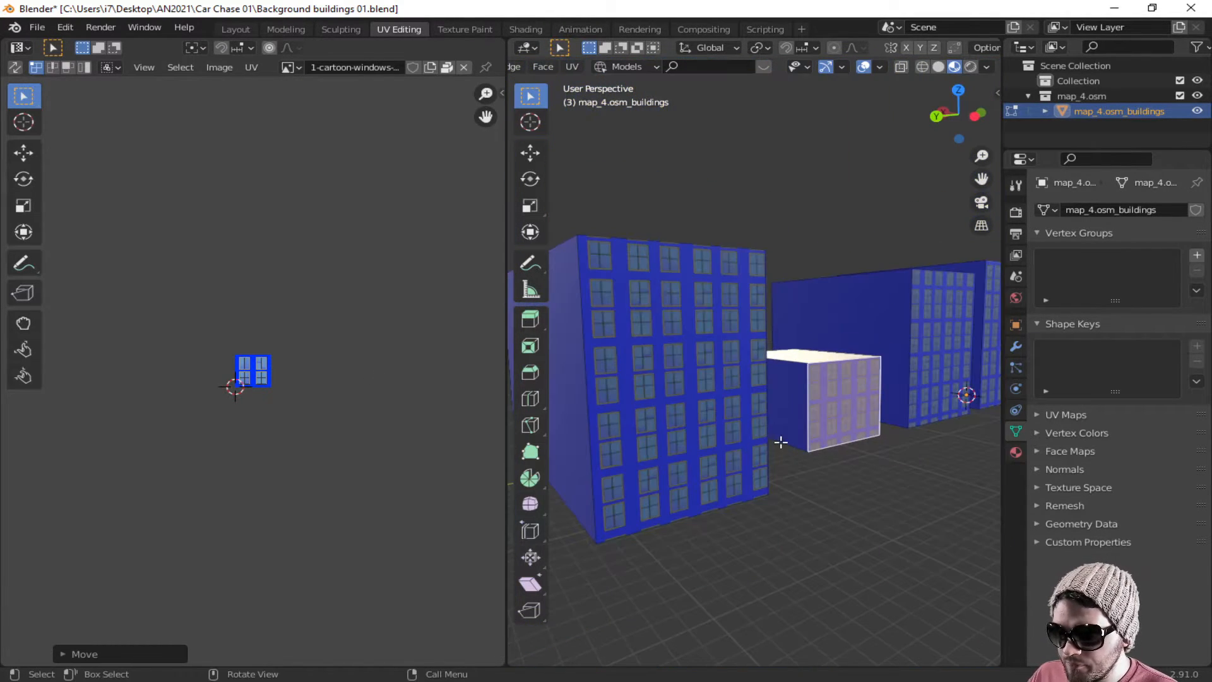
Step: Nudge the UV island of the six-column tall building's wall slightly to adjust its window rows
left_click(680, 397)
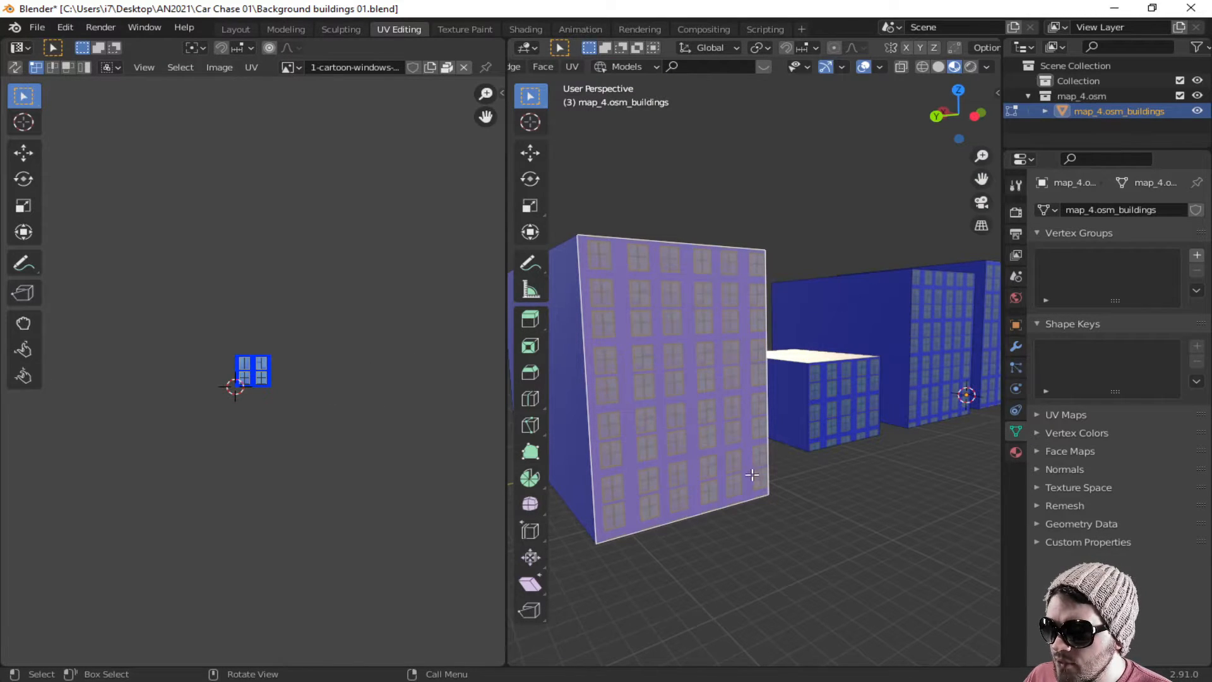
middle_click_drag(752, 475, 820, 505)
key("g")
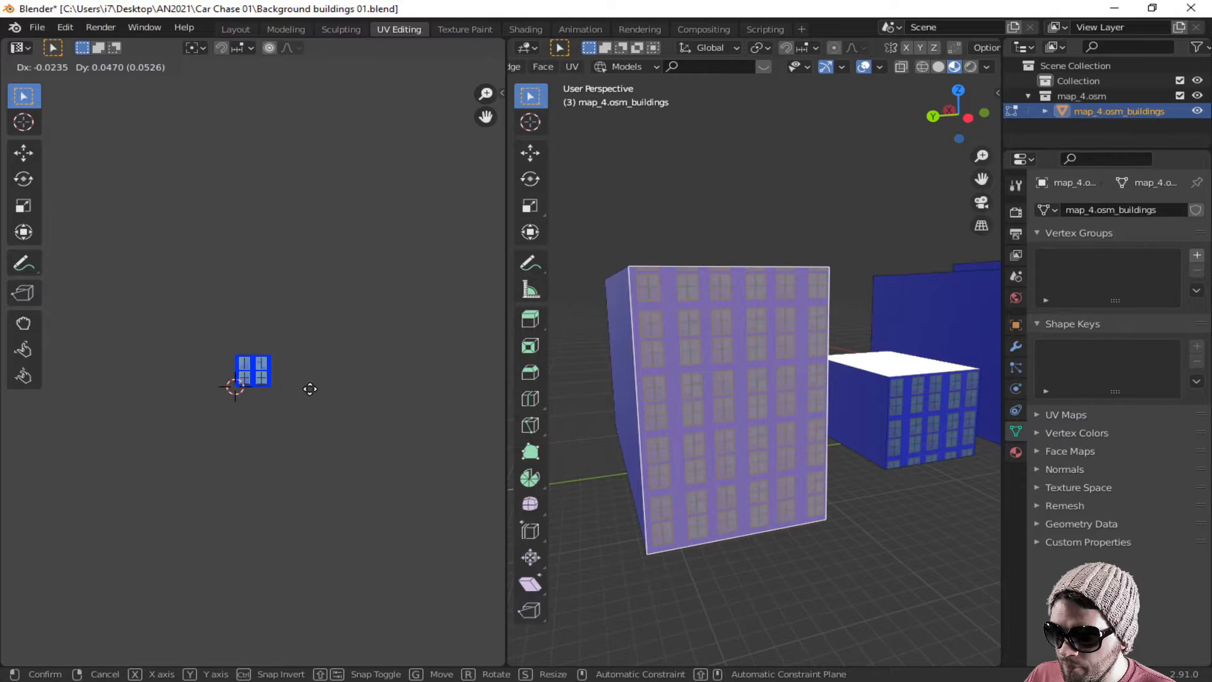
left_click(310, 390)
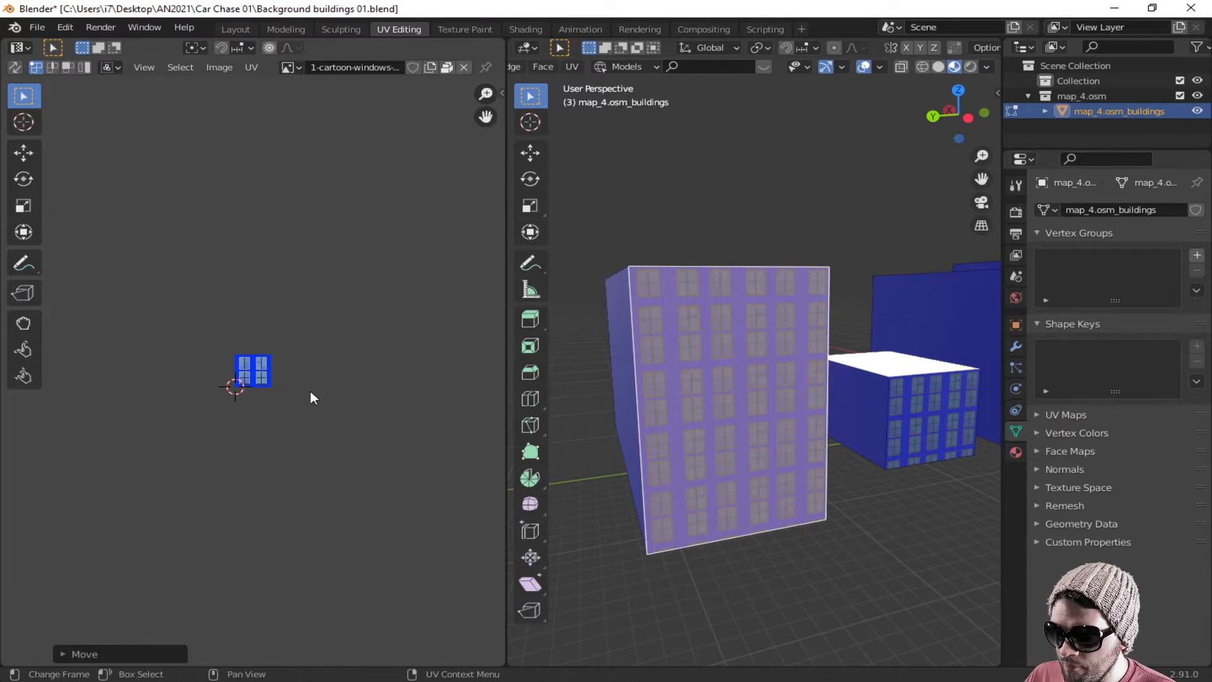
Step: Scale the UV island of the five-column tall building's window wall up very slightly, by about 1.004
left_click(617, 253)
middle_click_drag(617, 253, 871, 316)
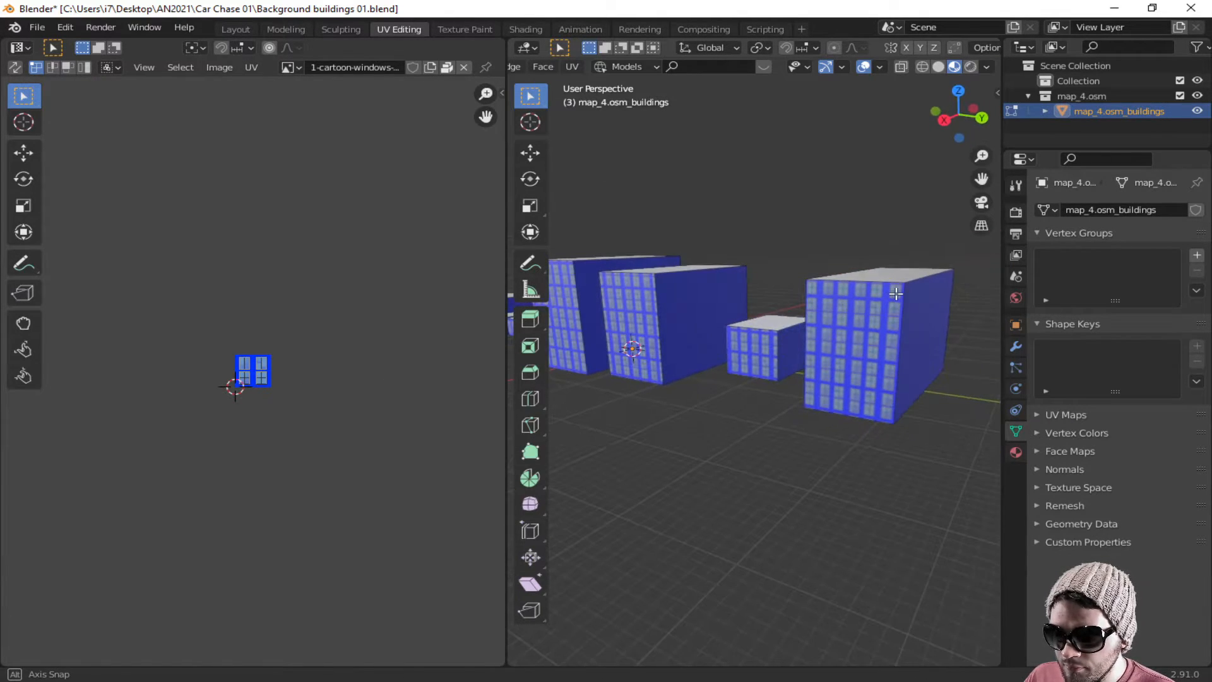
left_click(875, 316)
key("s")
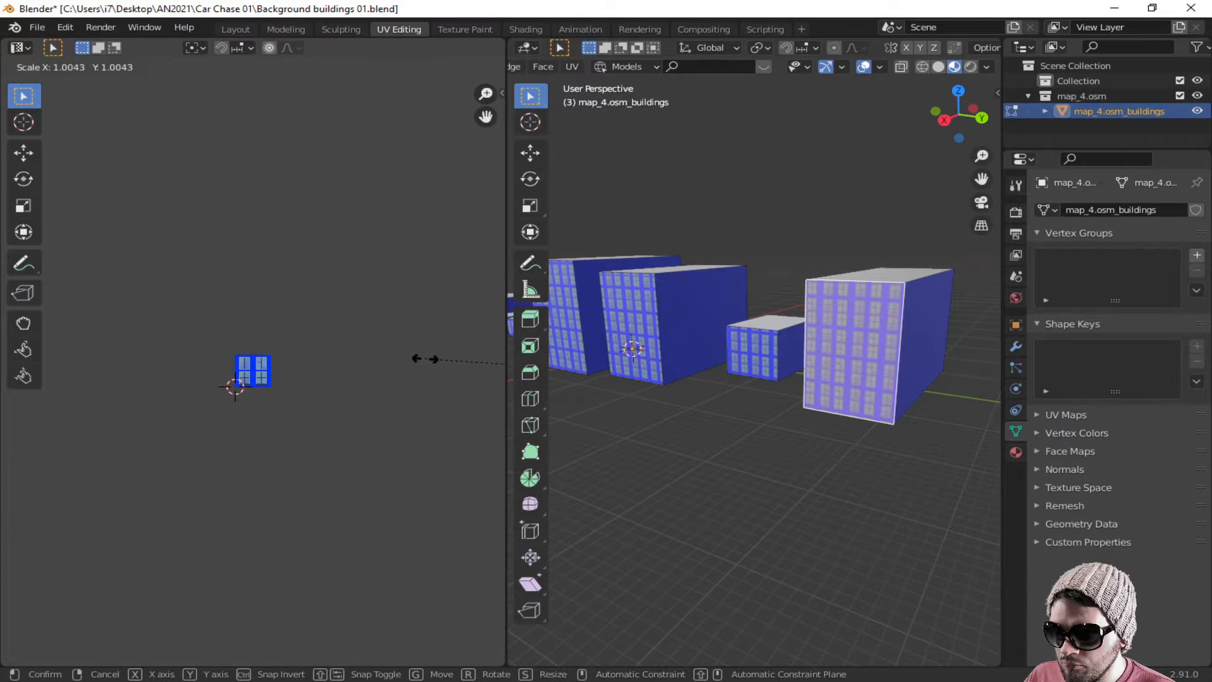
left_click(424, 358)
Step: Move the small low building's front wall UV island and enlarge it slightly to adjust its windows
left_click(764, 350)
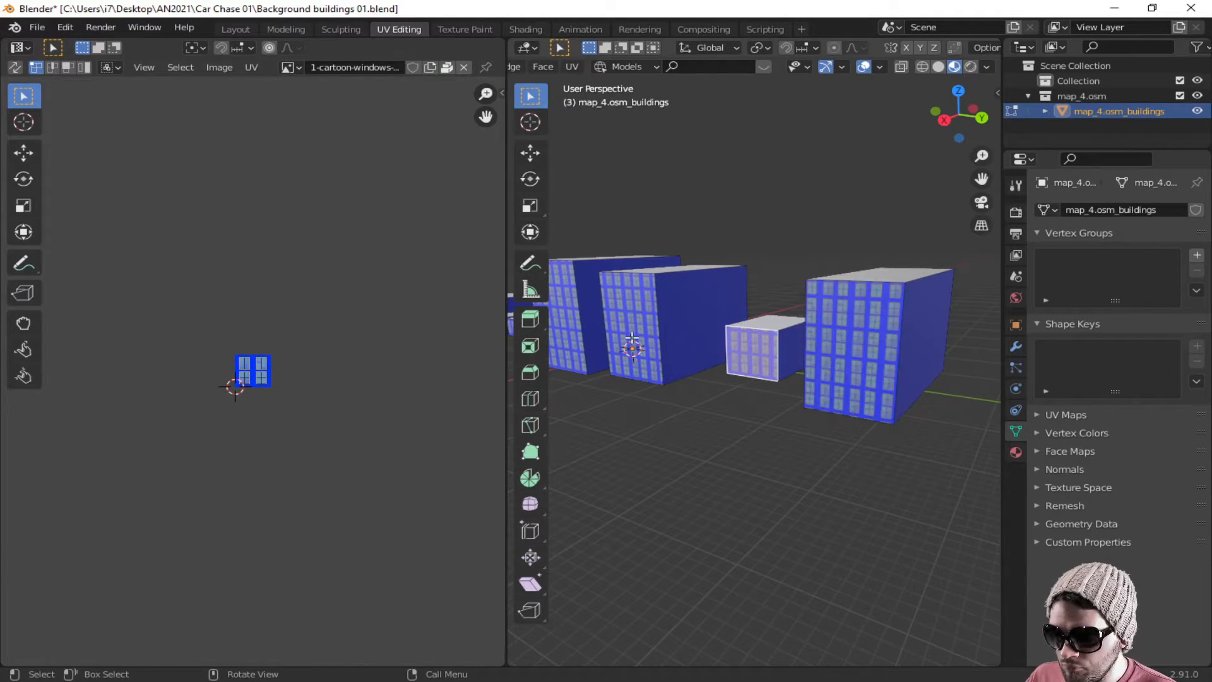
key("g")
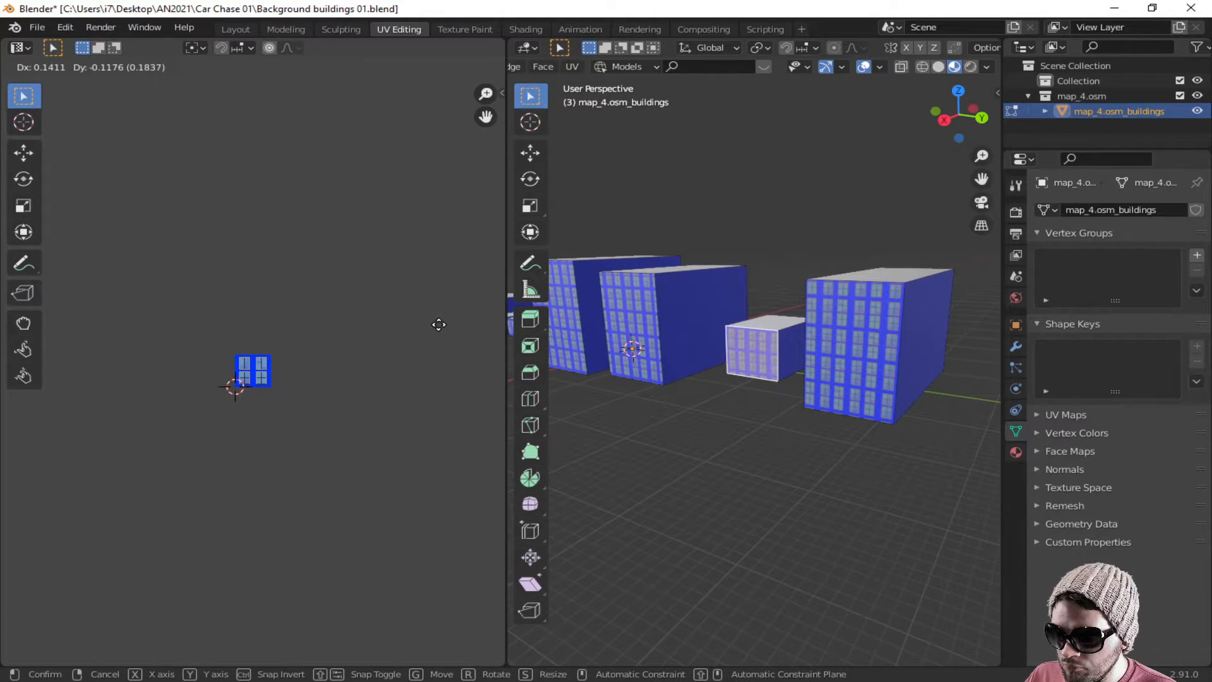
left_click(441, 325)
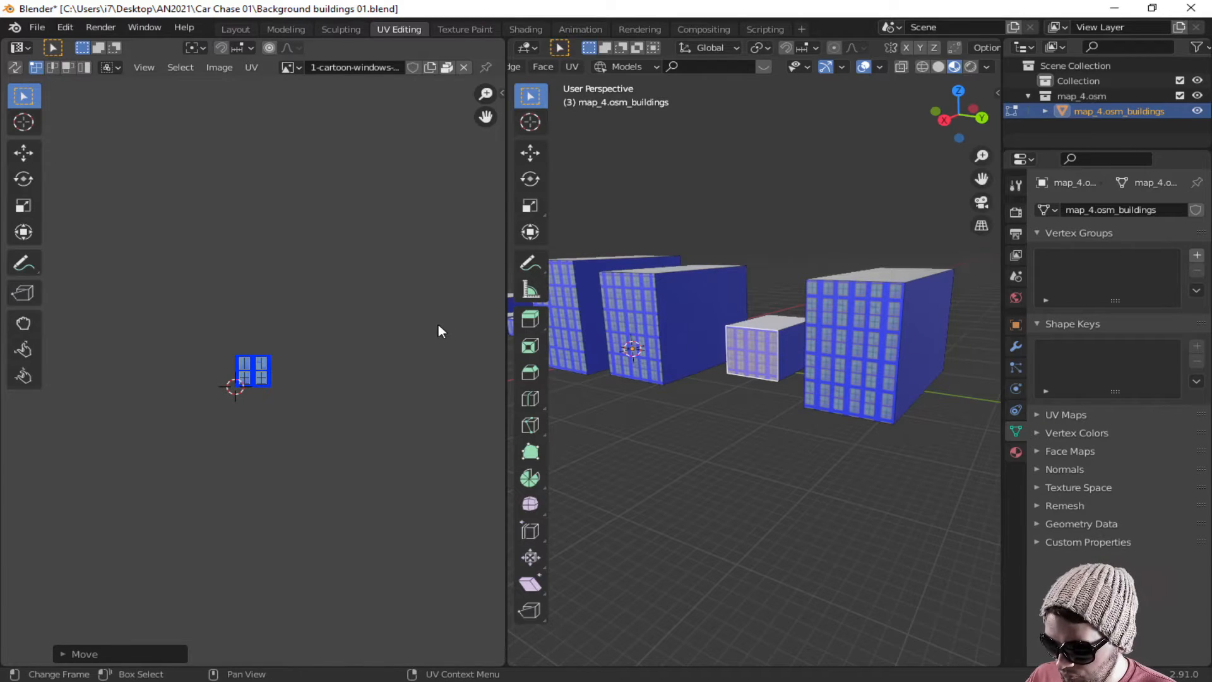
key("s")
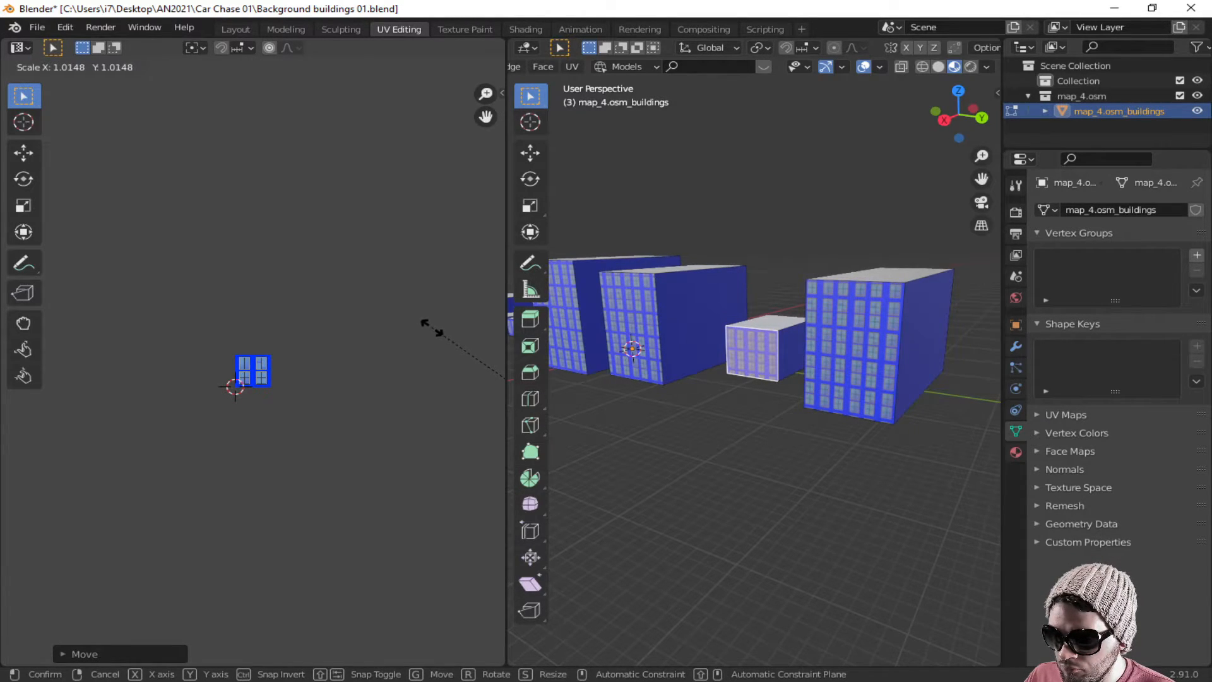
left_click(433, 329)
key("g")
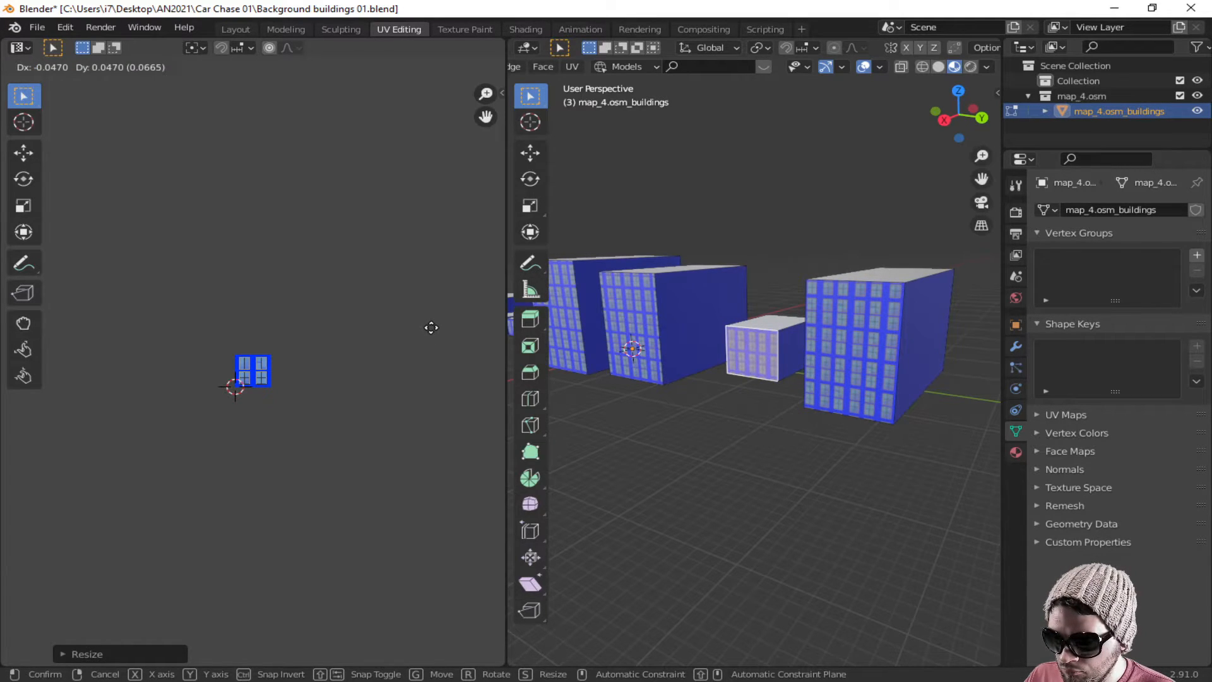
left_click(430, 328)
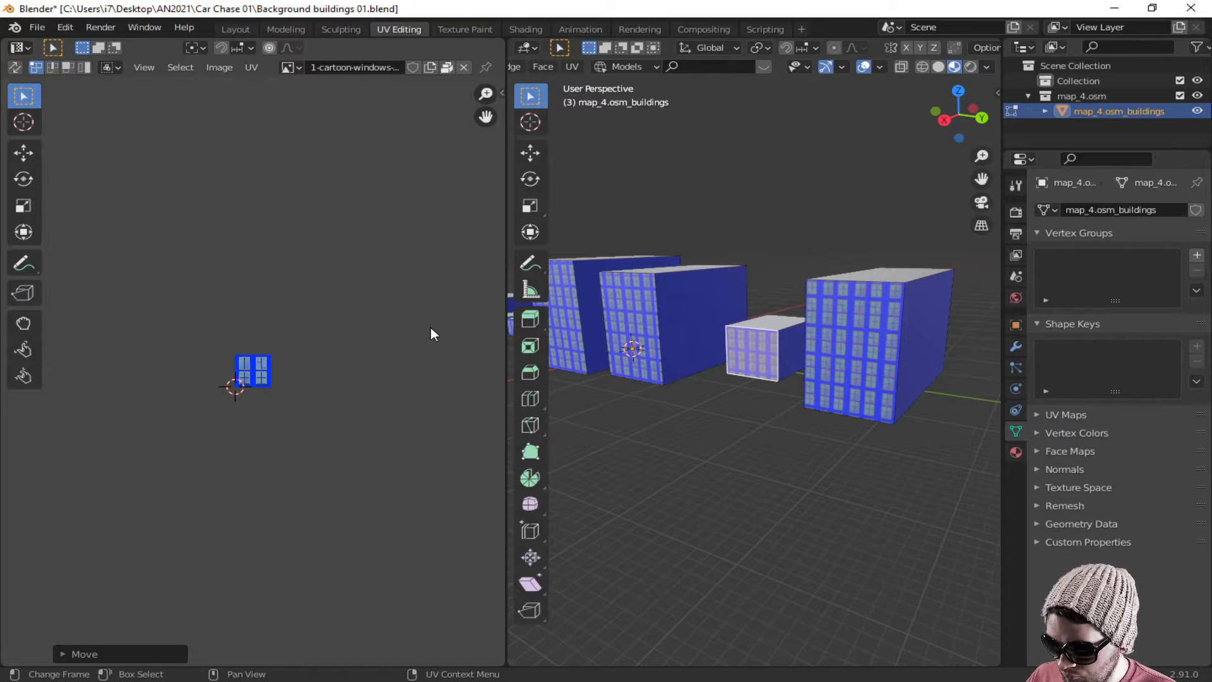
Step: Shrink the low building's front wall UV island and move it down along the texture
key("s")
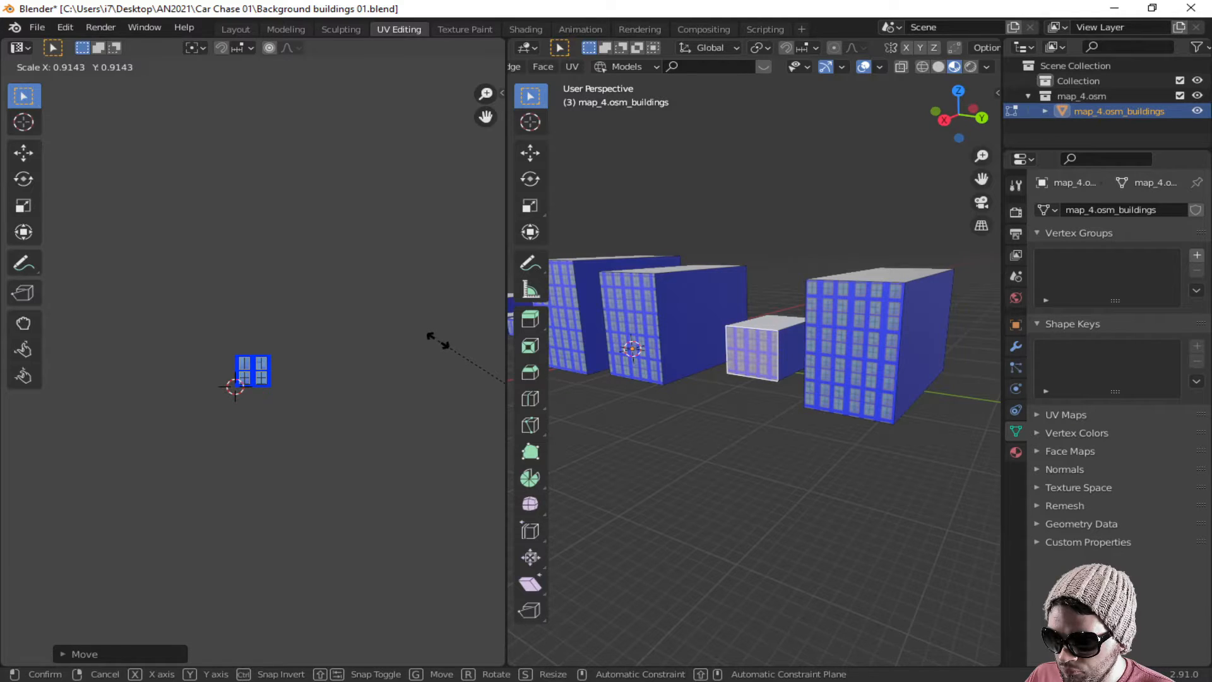
left_click(412, 322)
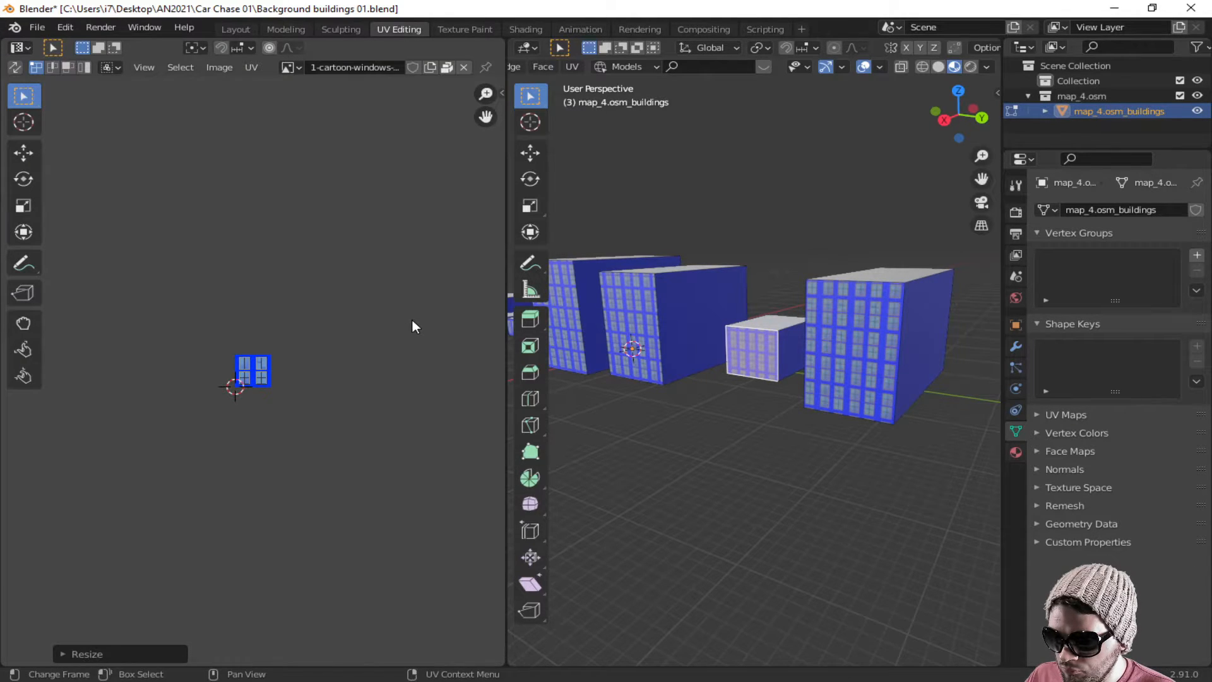
key("g")
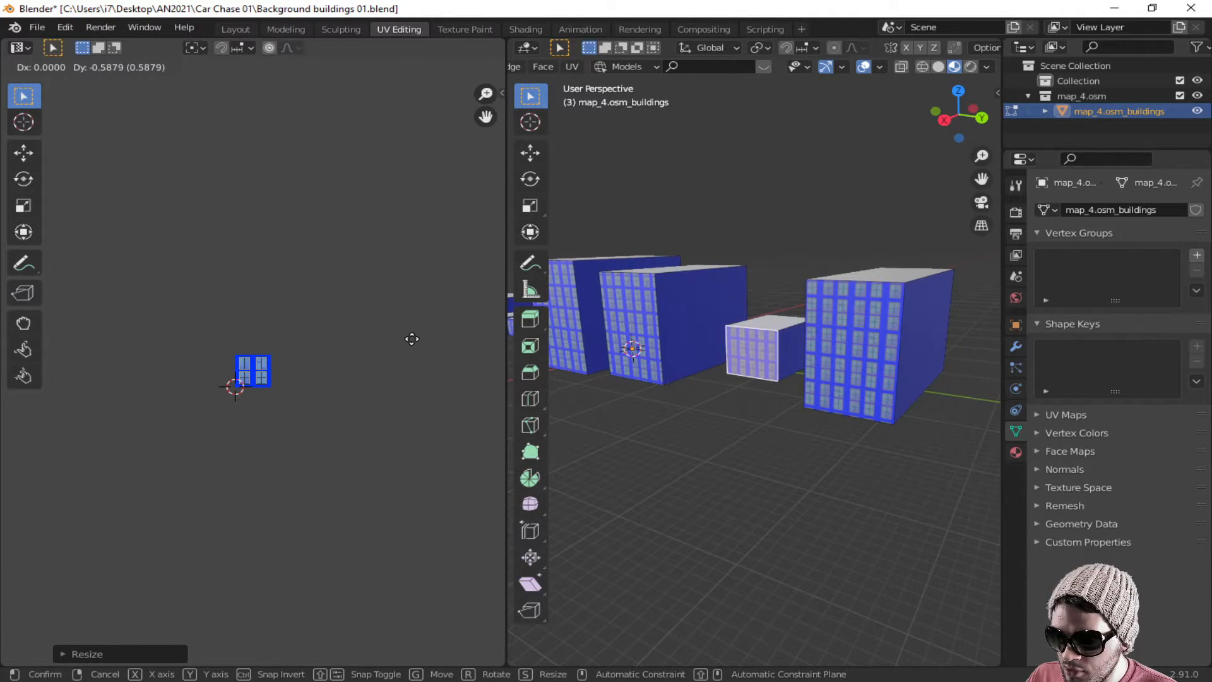
left_click(412, 339)
Step: Shift the low building's wall UV island so five complete columns and rows of windows fit inside the wall
scroll(859, 388, "up", 8)
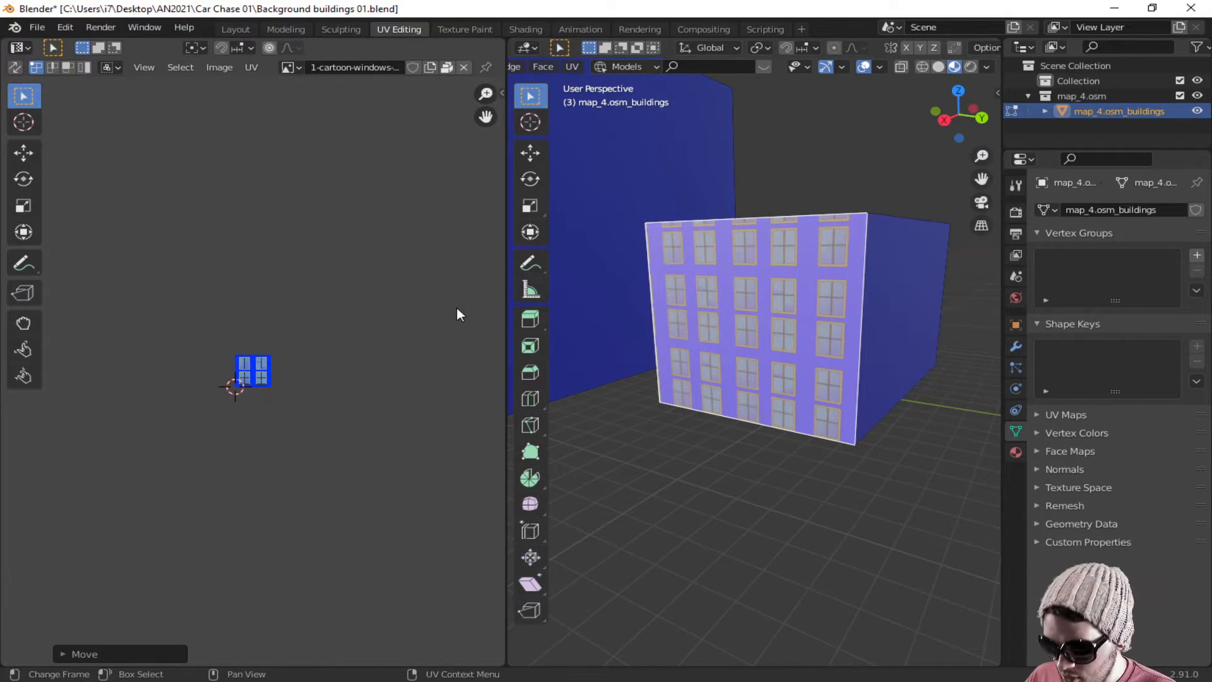
key("g")
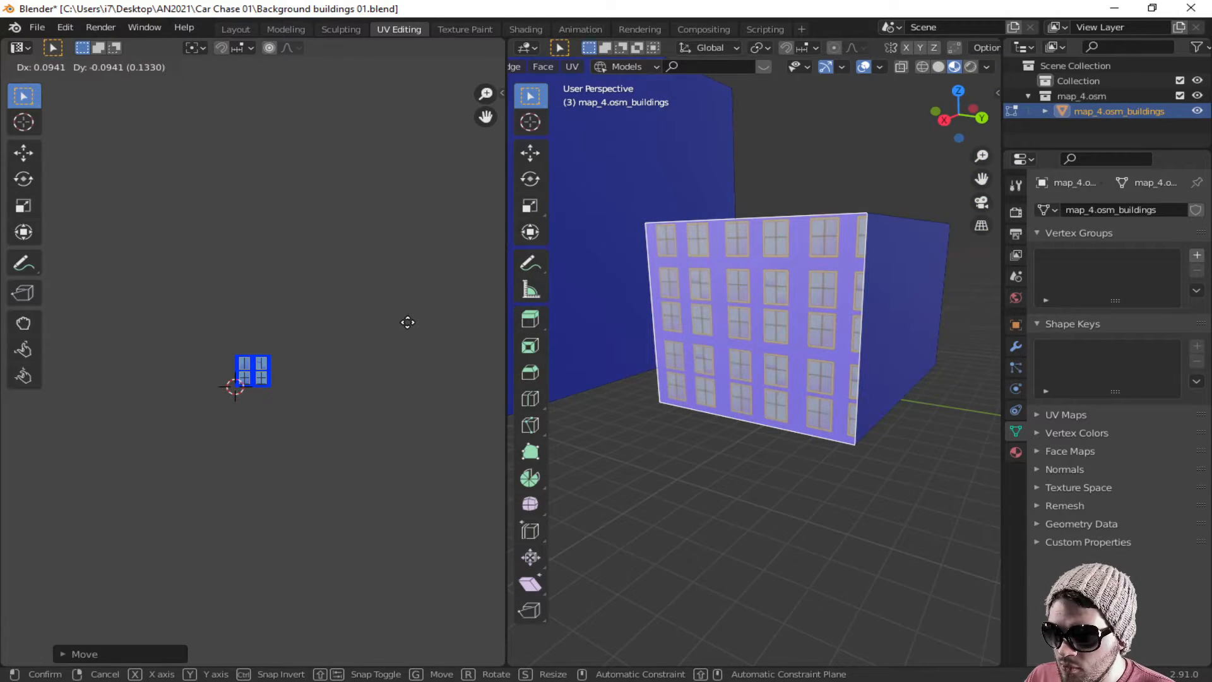
left_click(408, 323)
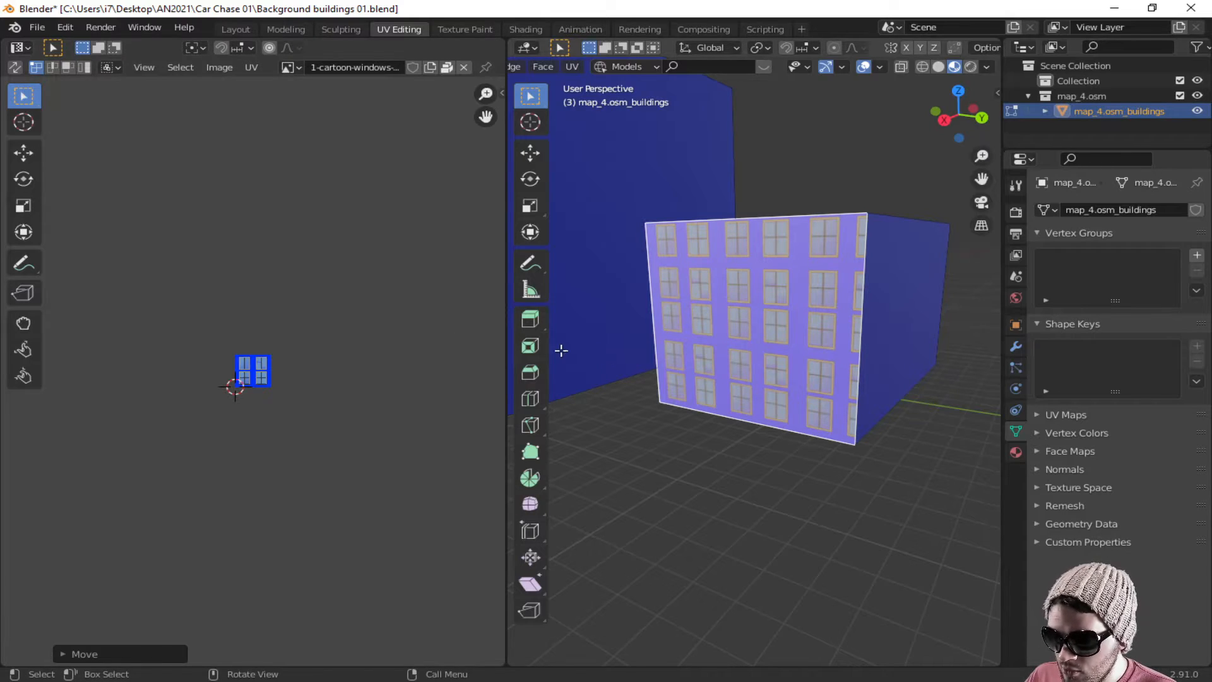
key("g")
key("y")
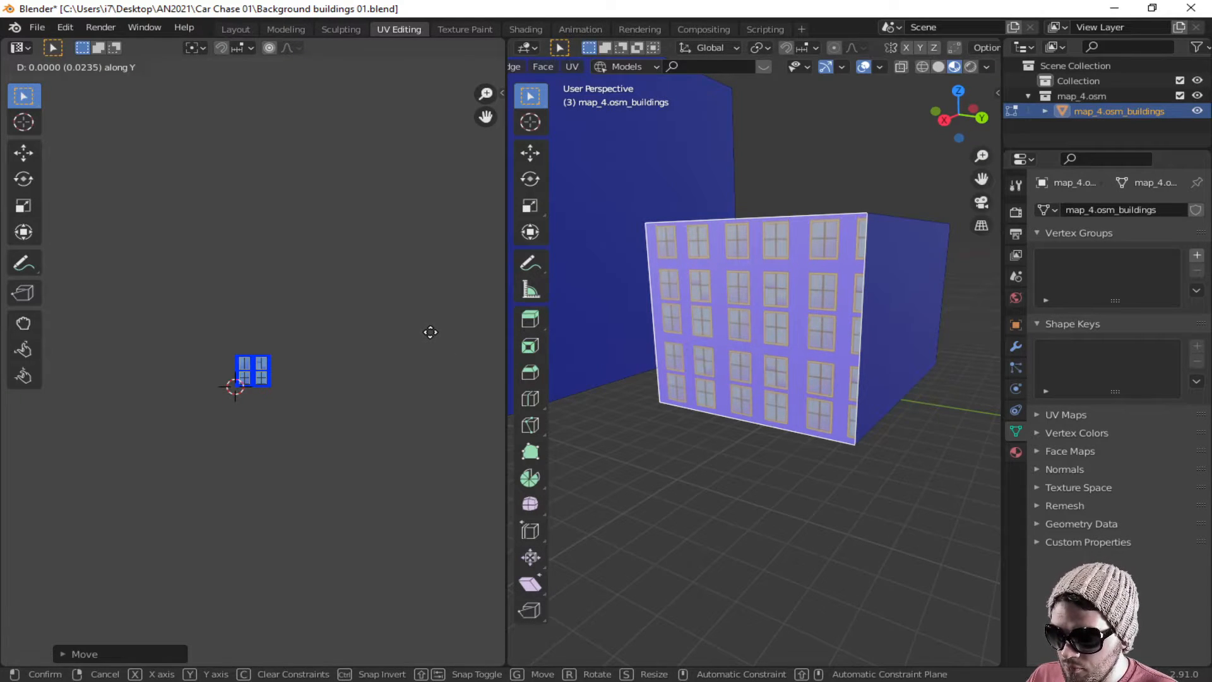
key("x")
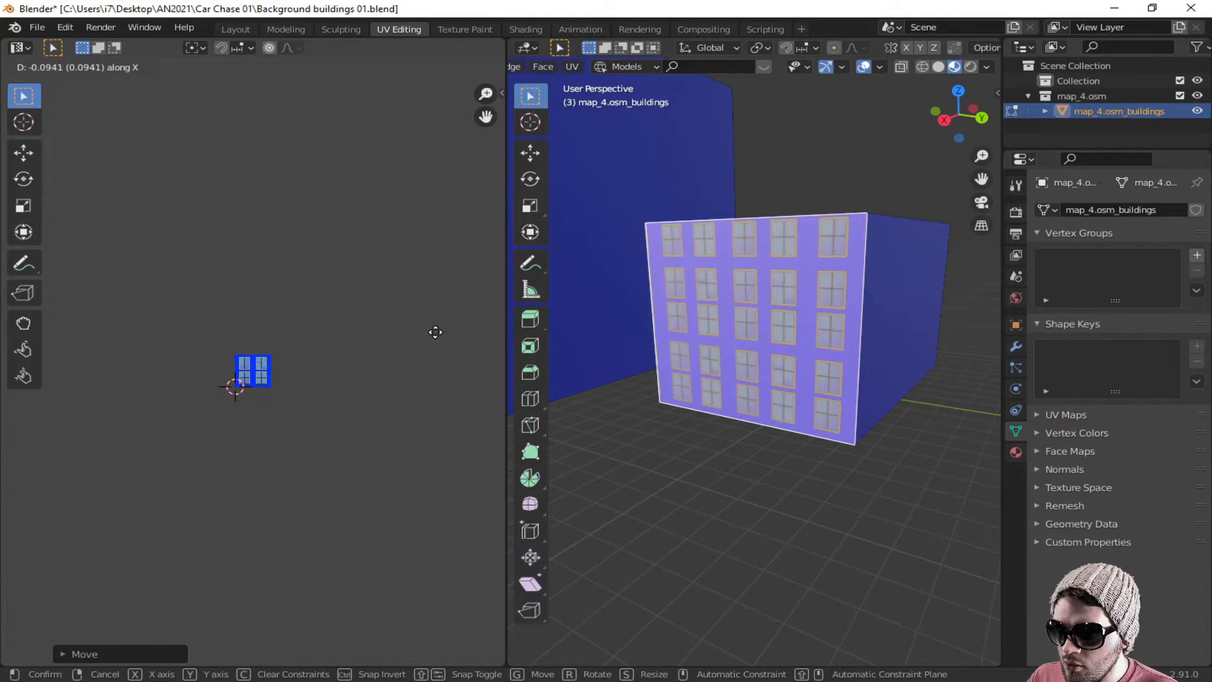
left_click(435, 334)
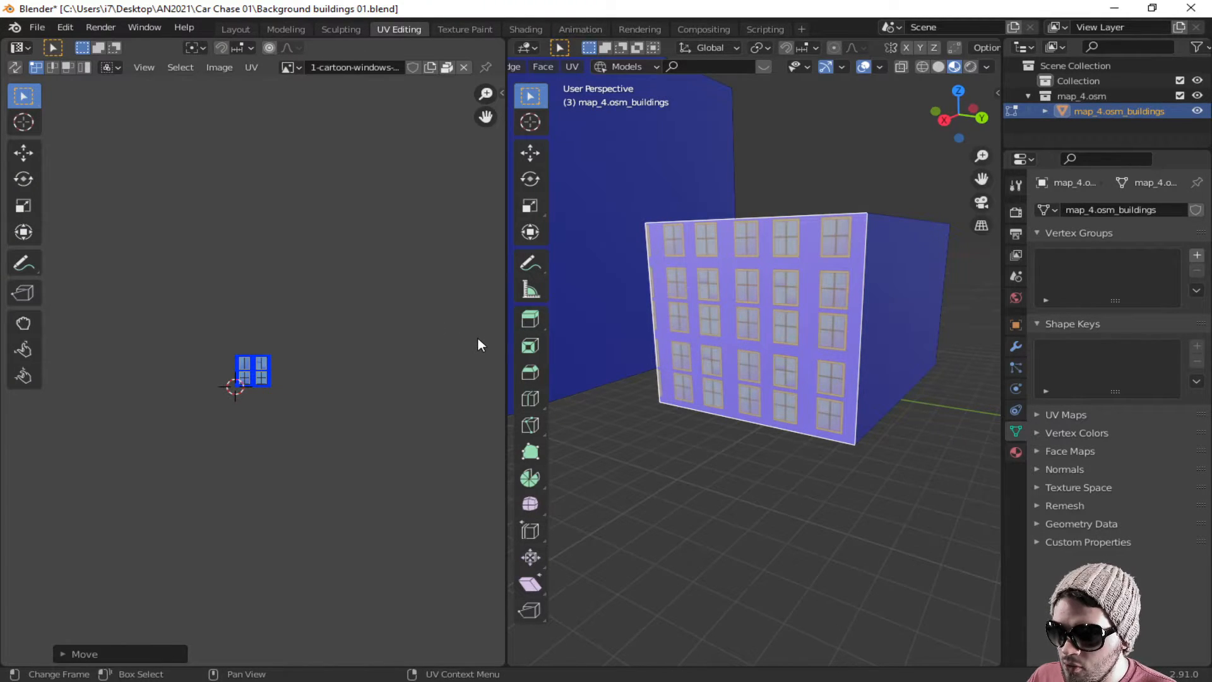
key("s")
key("x")
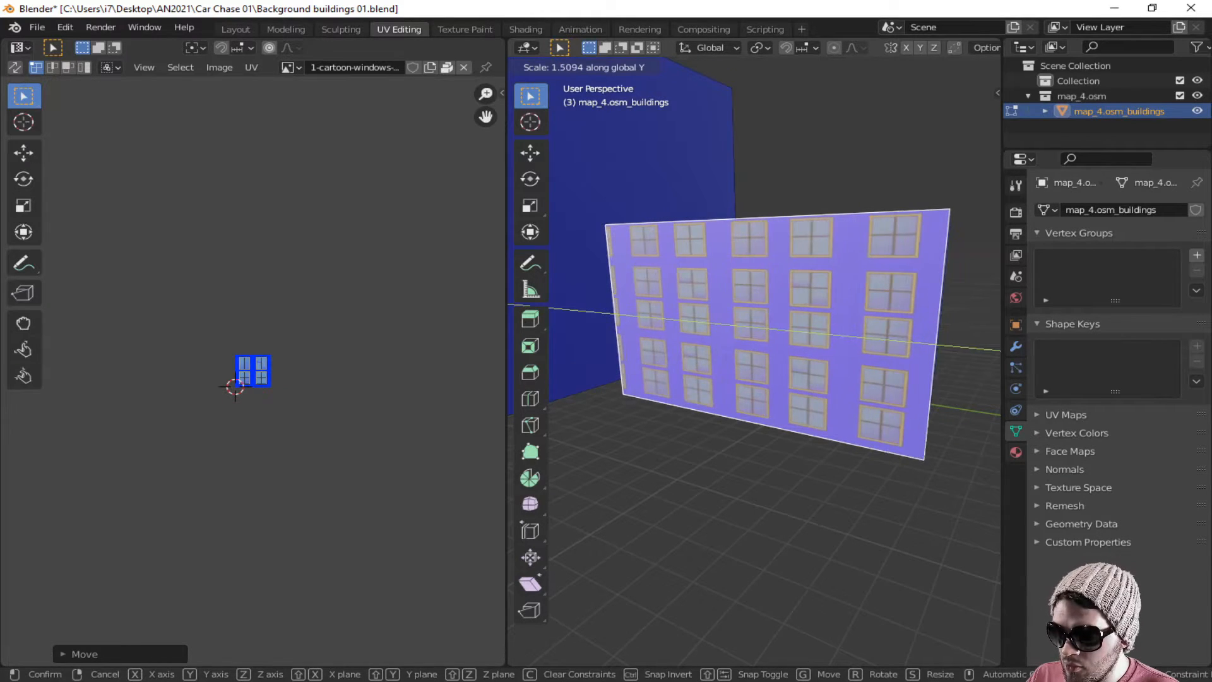
left_click(941, 343)
Step: Scale the low building's wall UV island along X to about 0.96 to remove the window sliver at the wall's edge
key("s")
key("y")
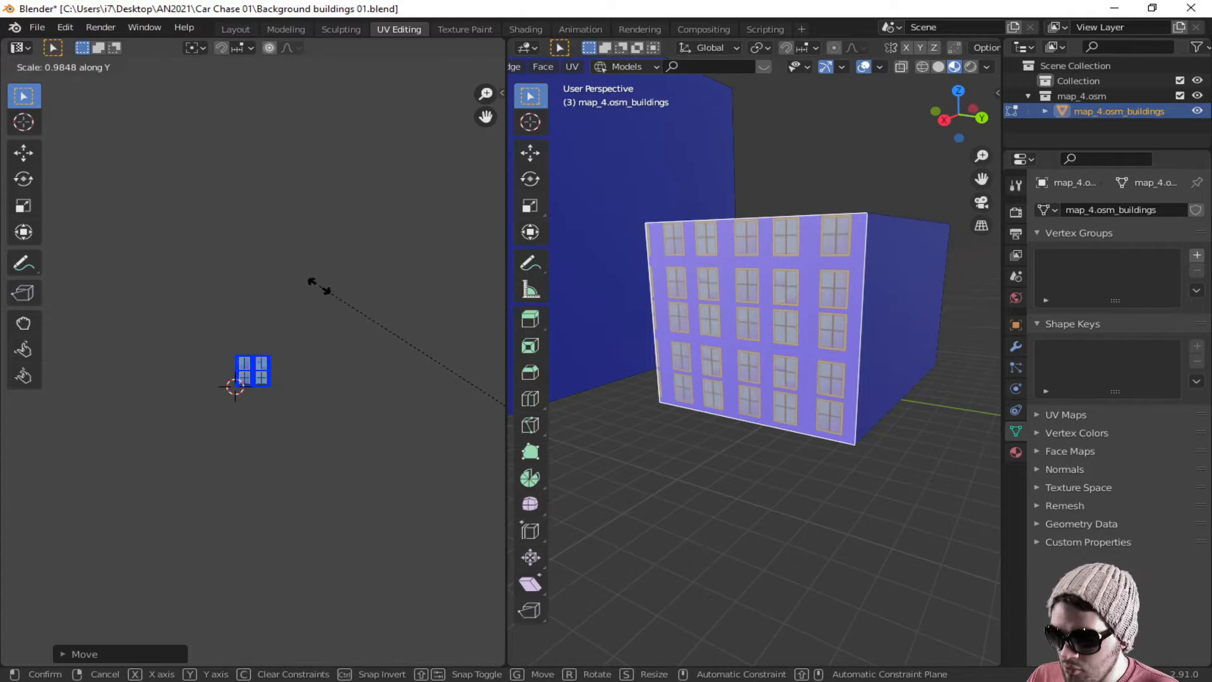
key("x")
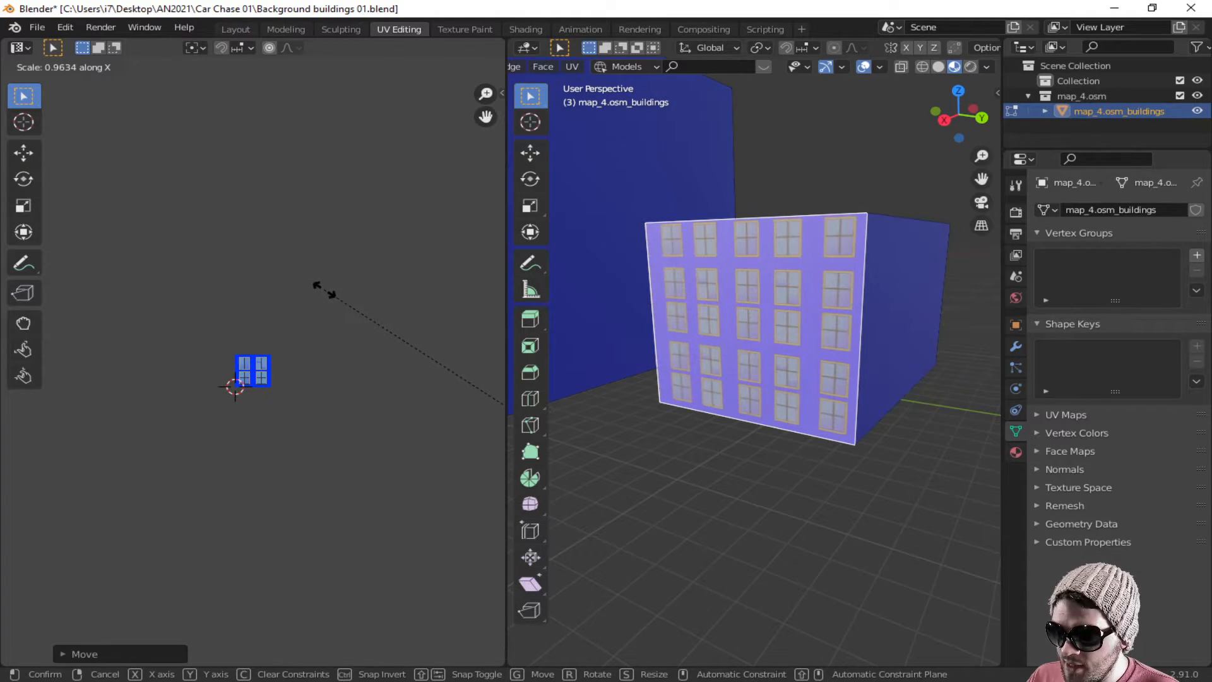
left_click(331, 293)
Step: Move the UV island of the six-column tall building's wall, next to the low building, slightly left
middle_click_drag(726, 363, 844, 363)
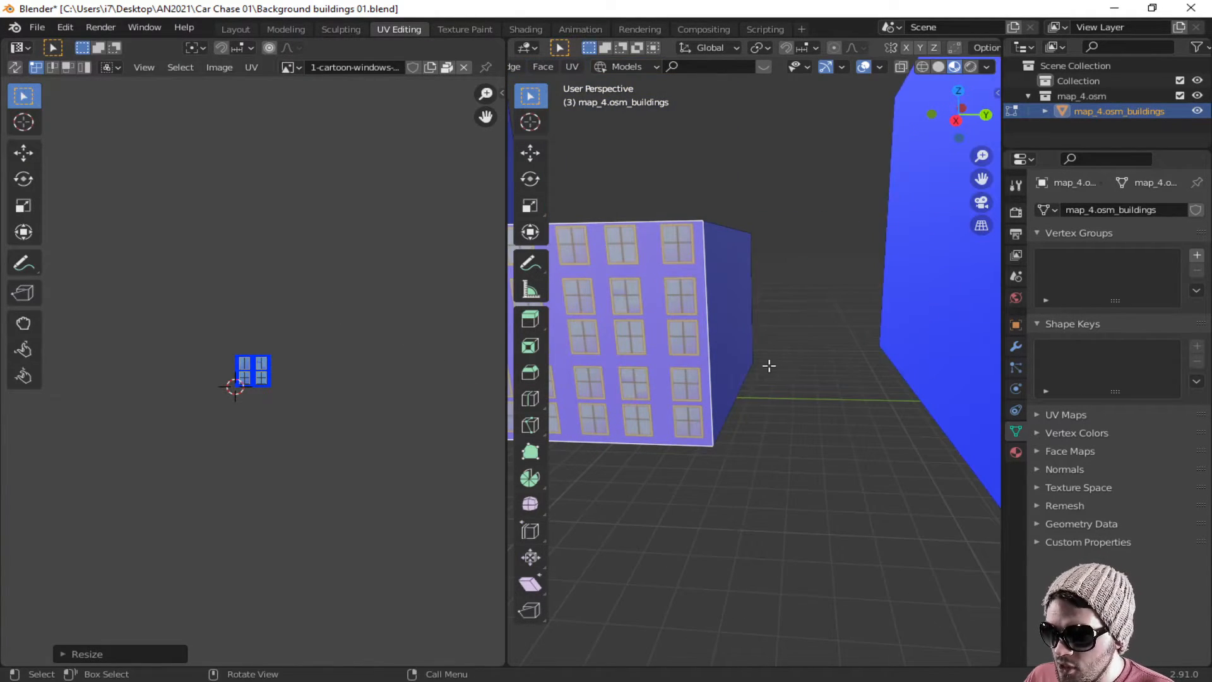
scroll(758, 371, "down", 9)
middle_click_drag(692, 385, 896, 401, "shift")
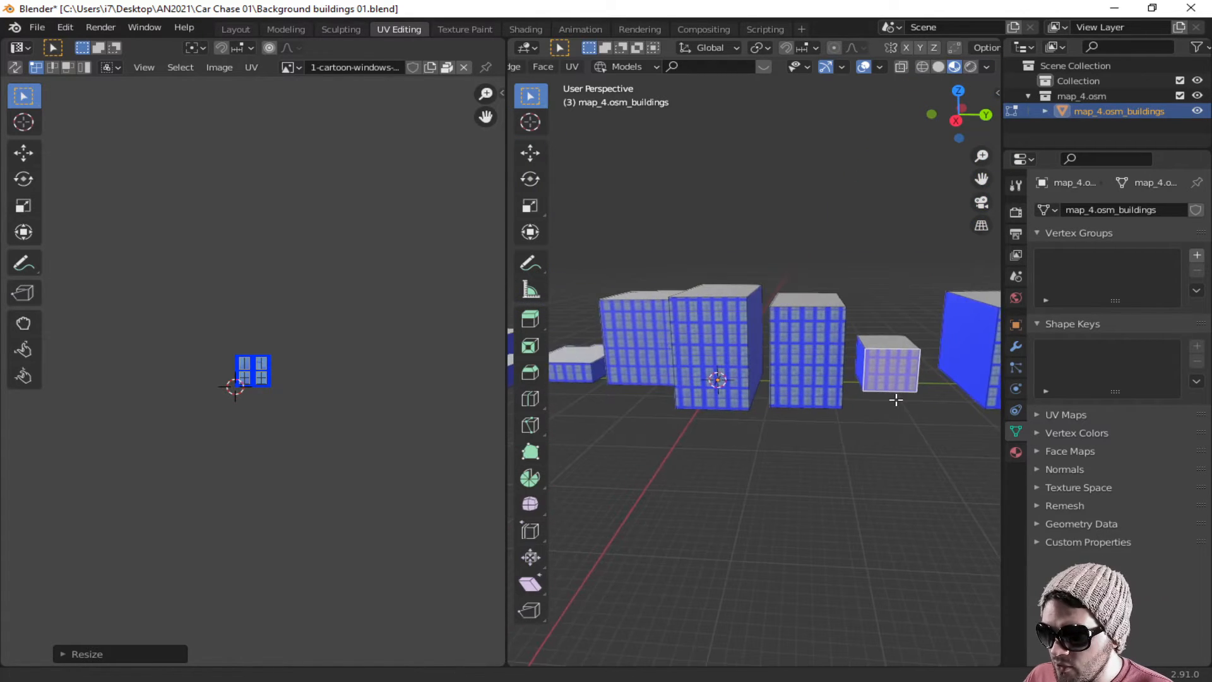
left_click(809, 347)
scroll(809, 346, "up", 5)
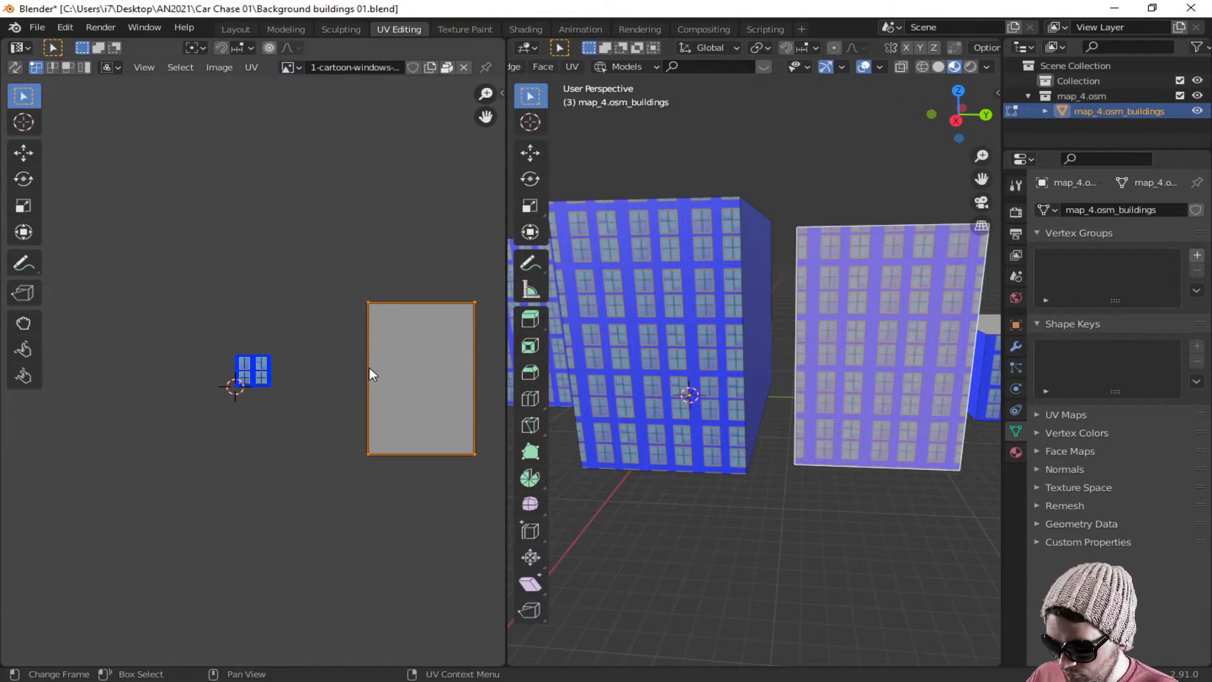
key("g")
left_click(365, 369)
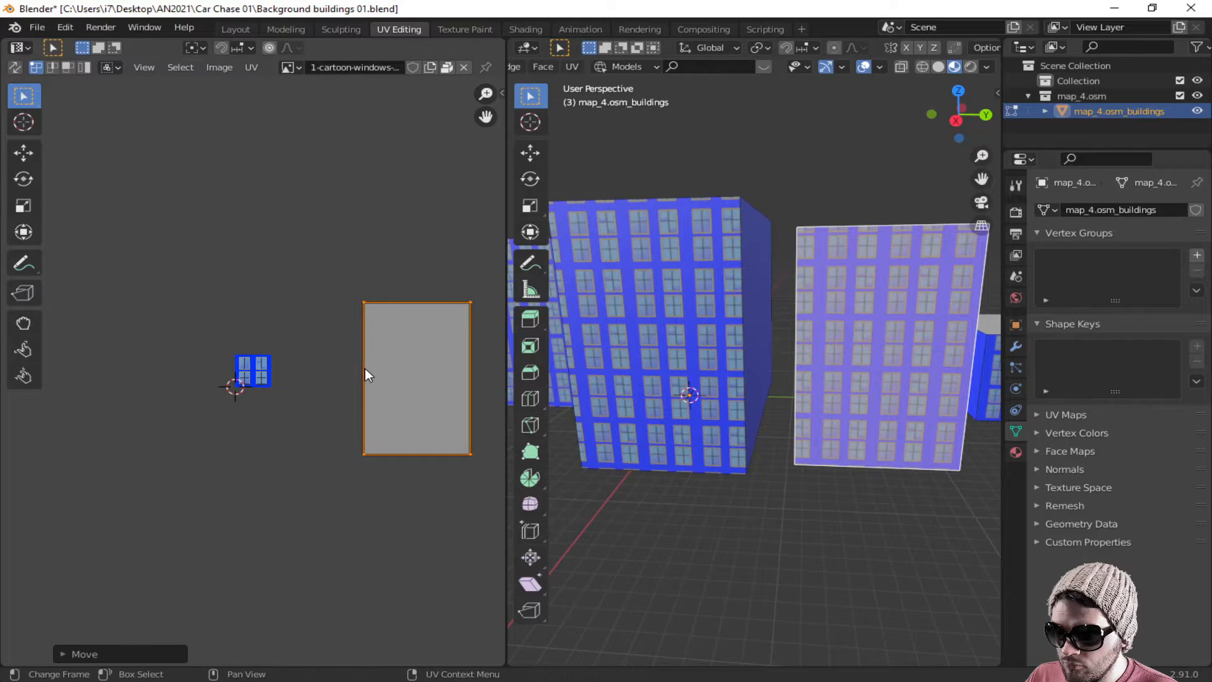
Step: Scale the six-column wall's UV island to about 0.97 along Y and shift it about -0.05 along X
key("s")
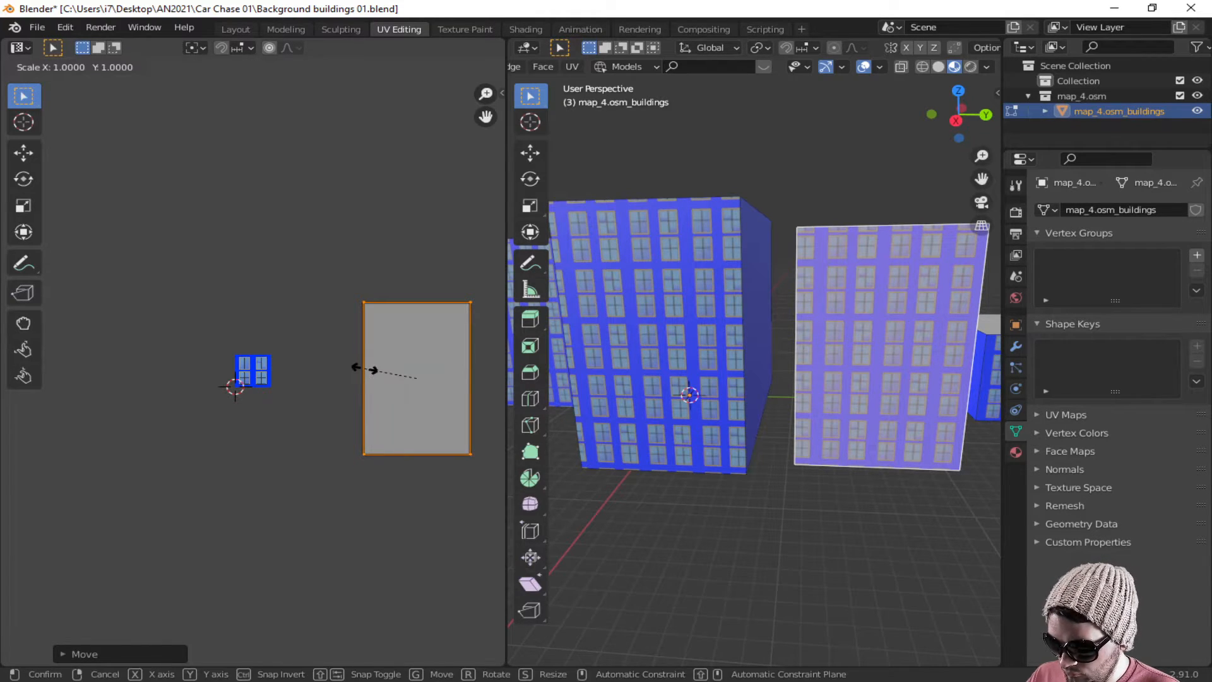
key("y")
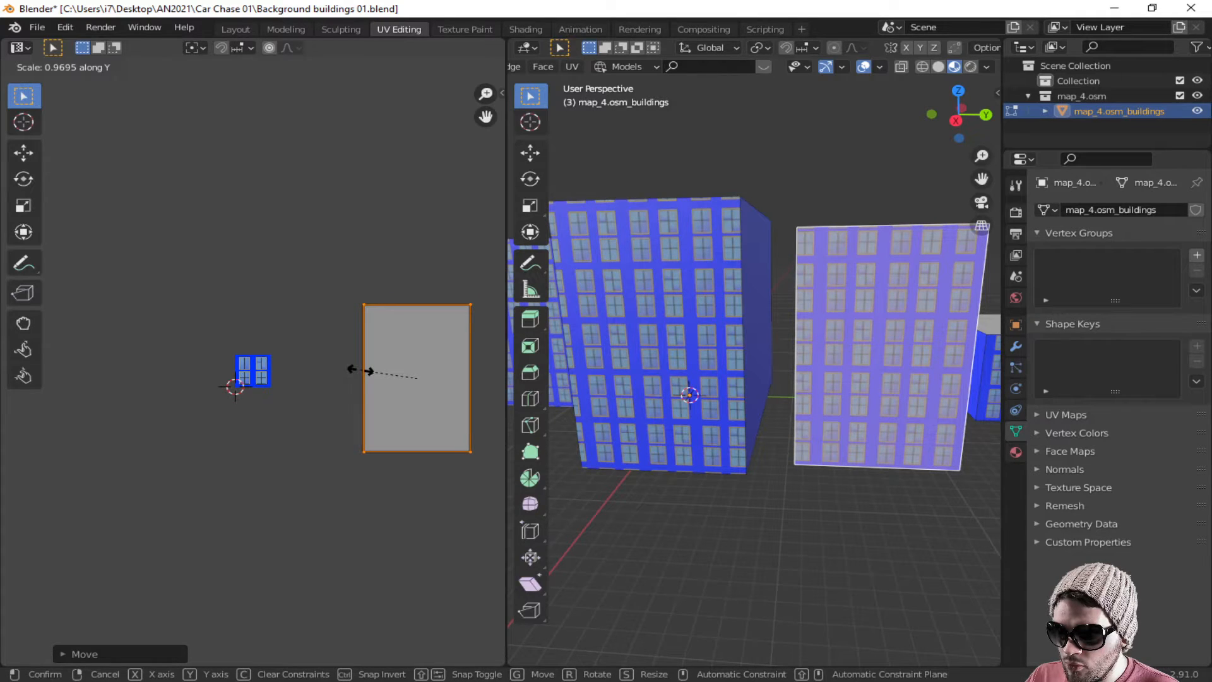
left_click(362, 375)
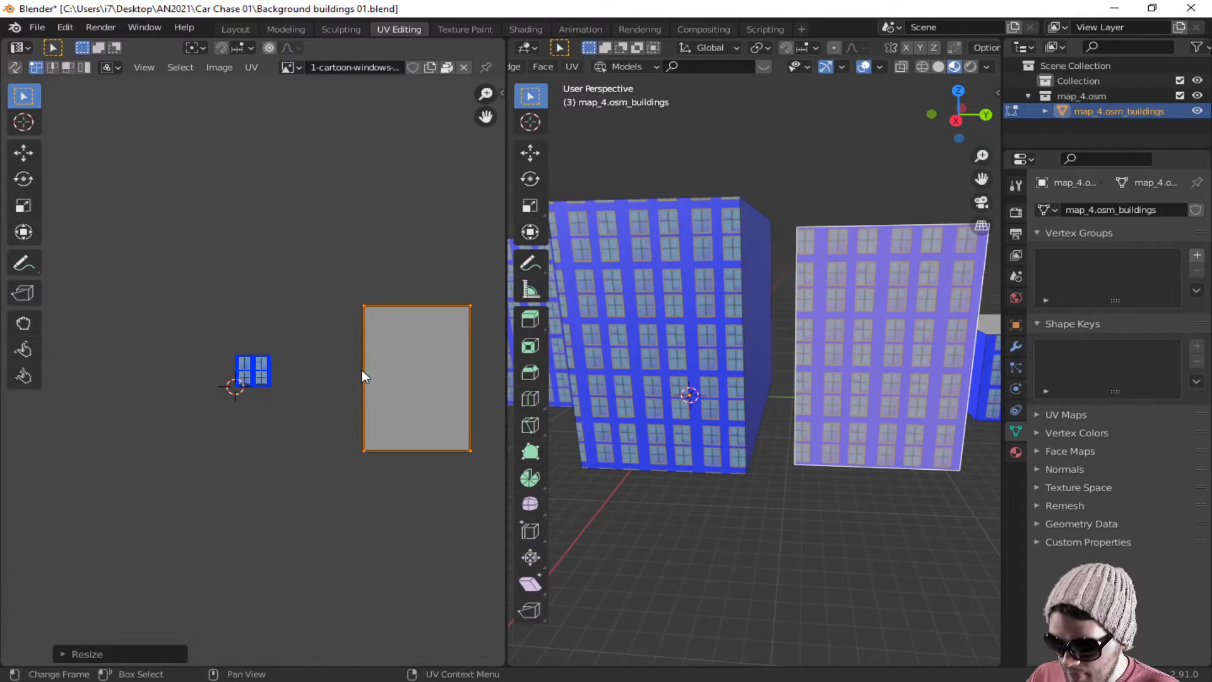
key("g")
key("x")
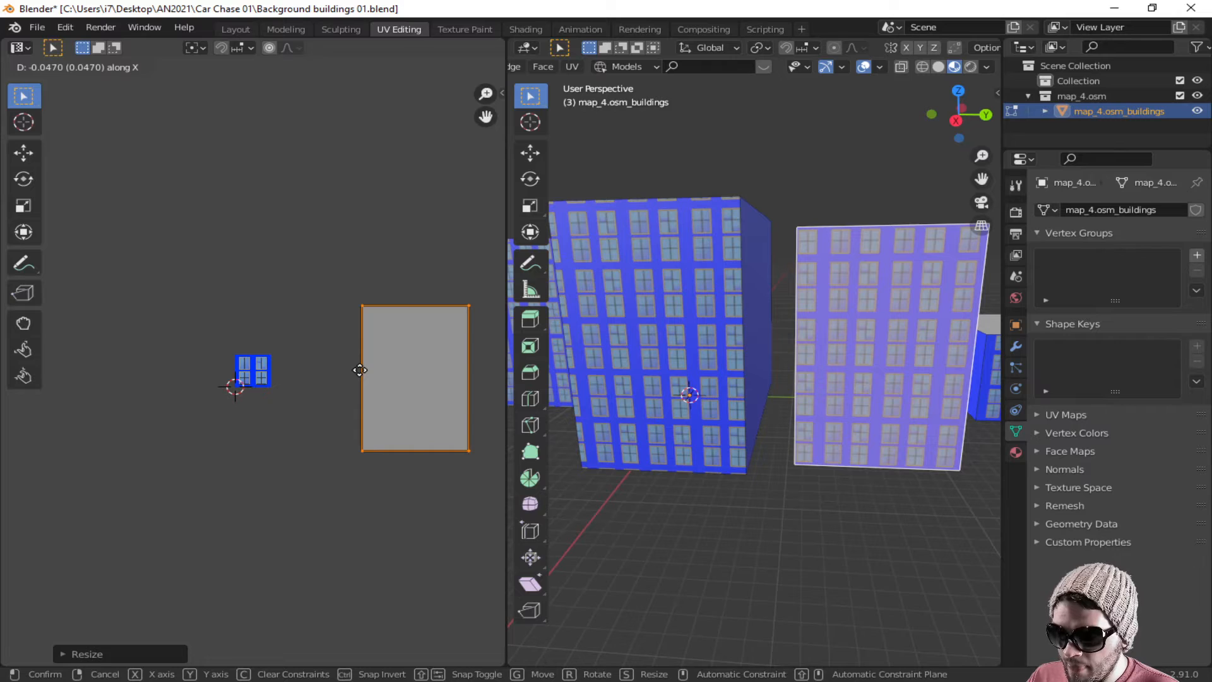
left_click(360, 369)
Step: Narrow the neighbouring taller building's wall UV island along X and move it about 0.16 right to fit six full window columns
left_click(690, 335)
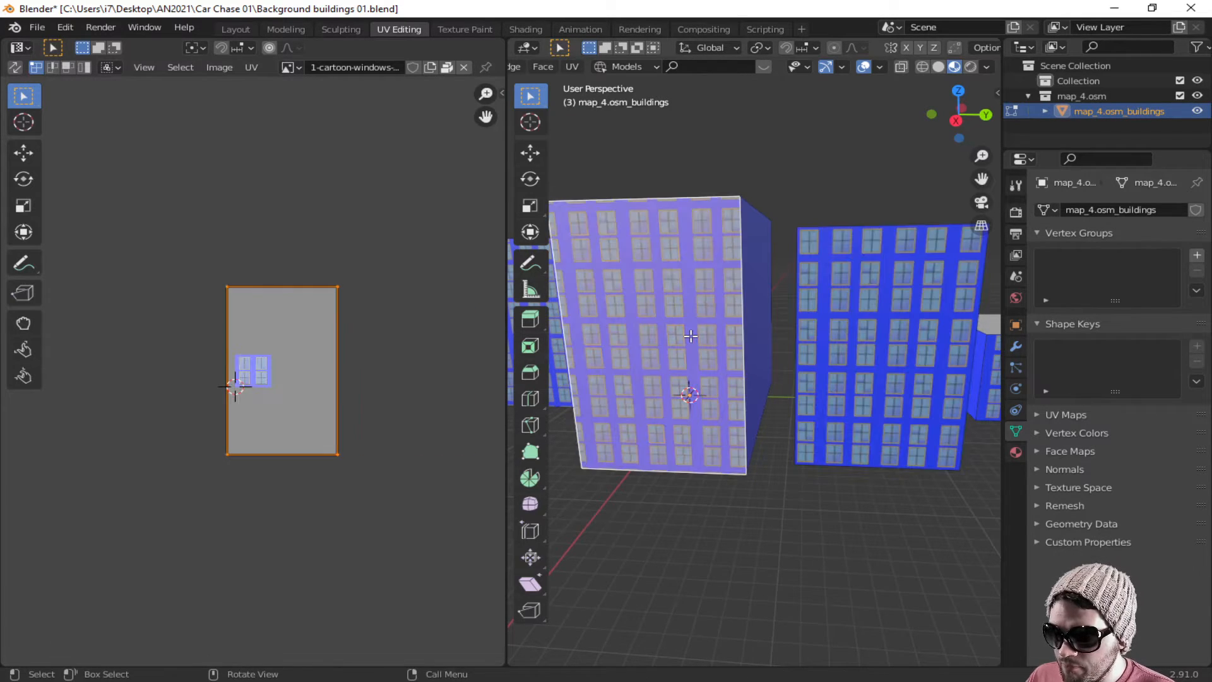
key("s")
key("x")
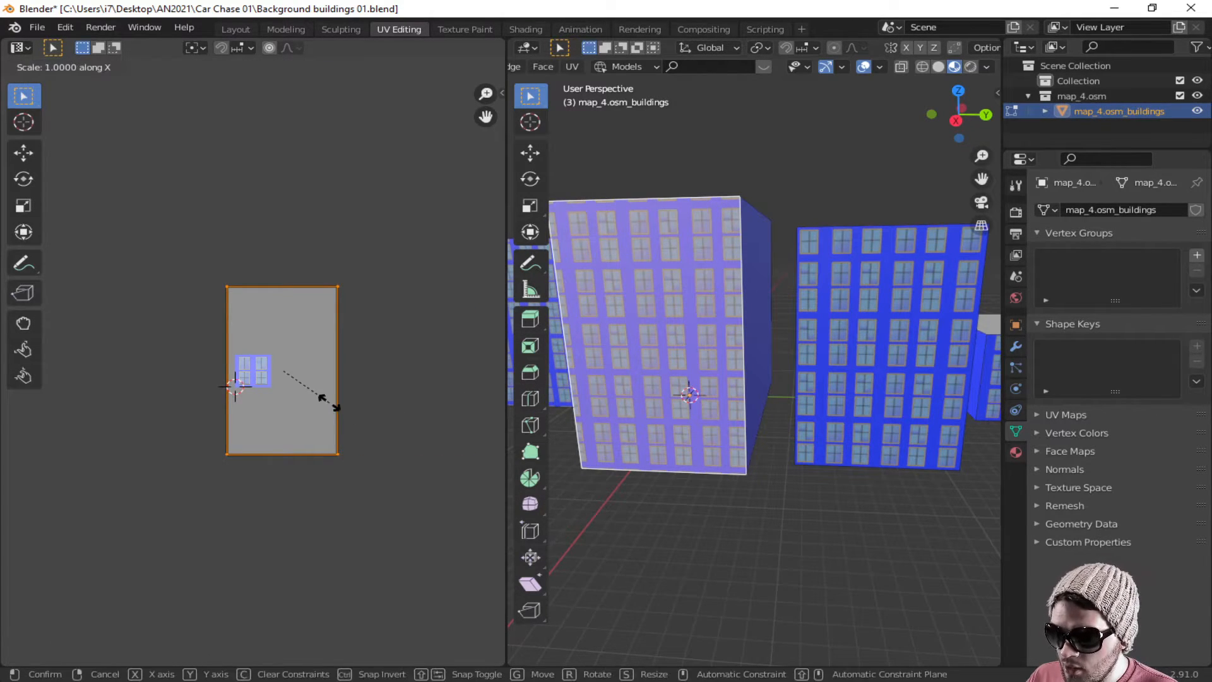
left_click(327, 402)
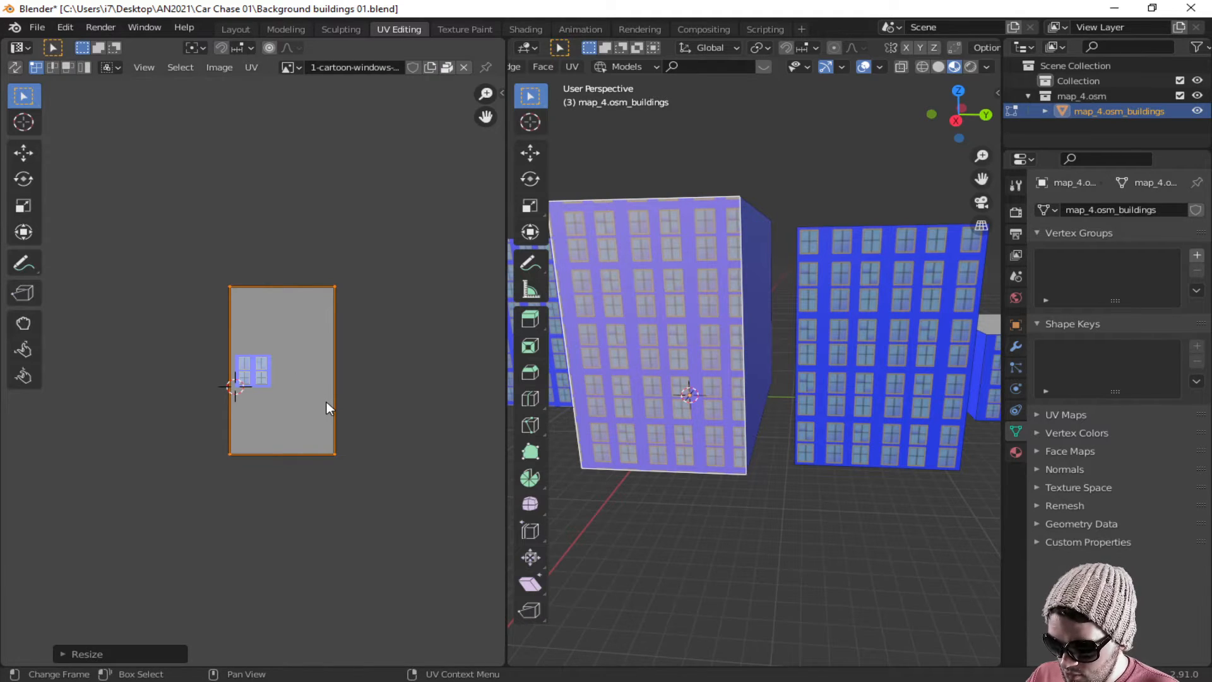
key("g")
key("x")
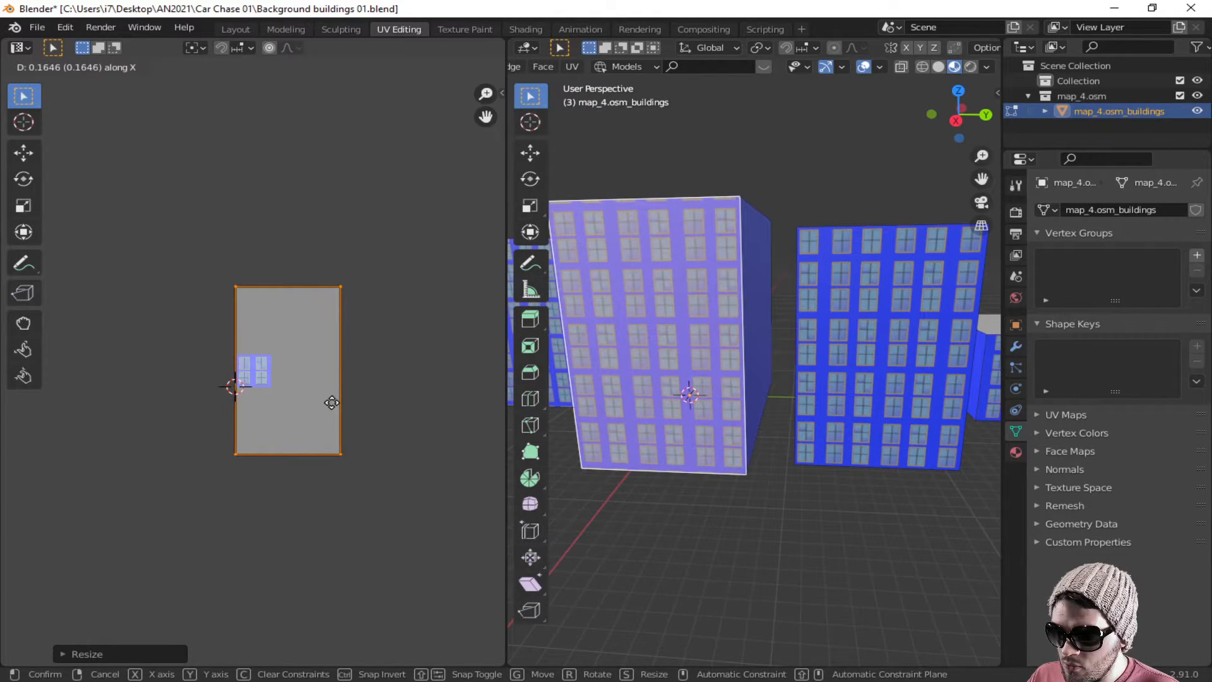
left_click(332, 403)
Step: Scale the taller building's wall UV island along Y to about 0.98 to remove the cut-off windows at its top edge
key("s")
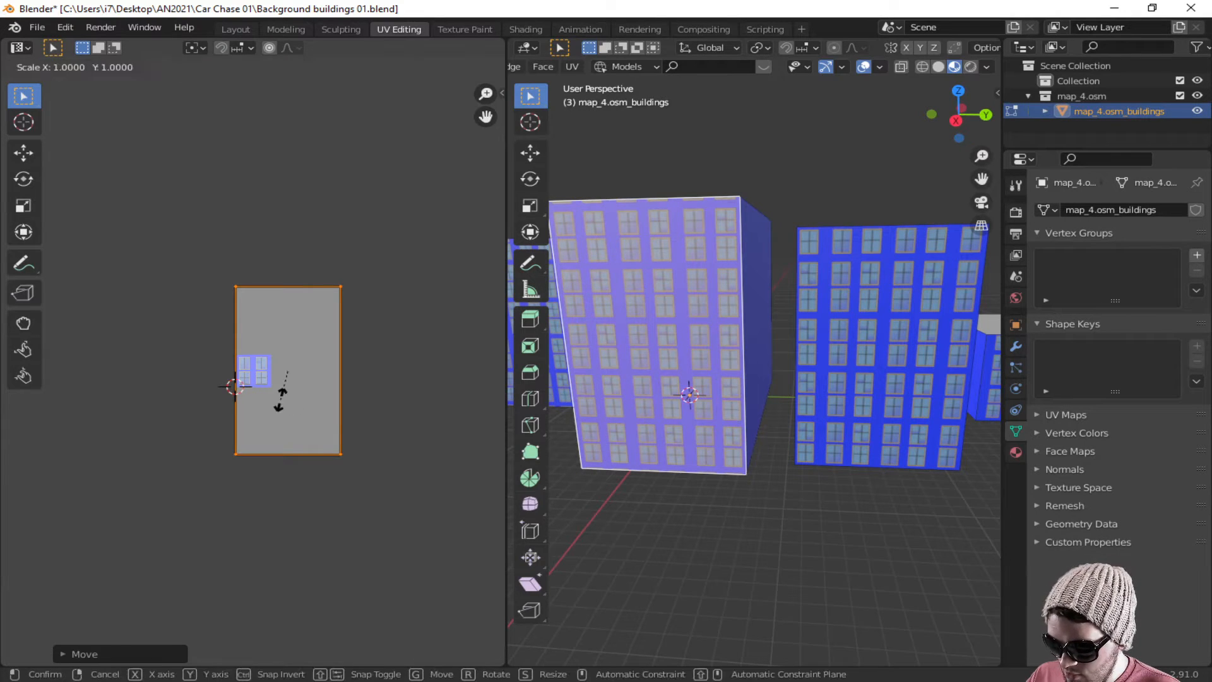
key("y")
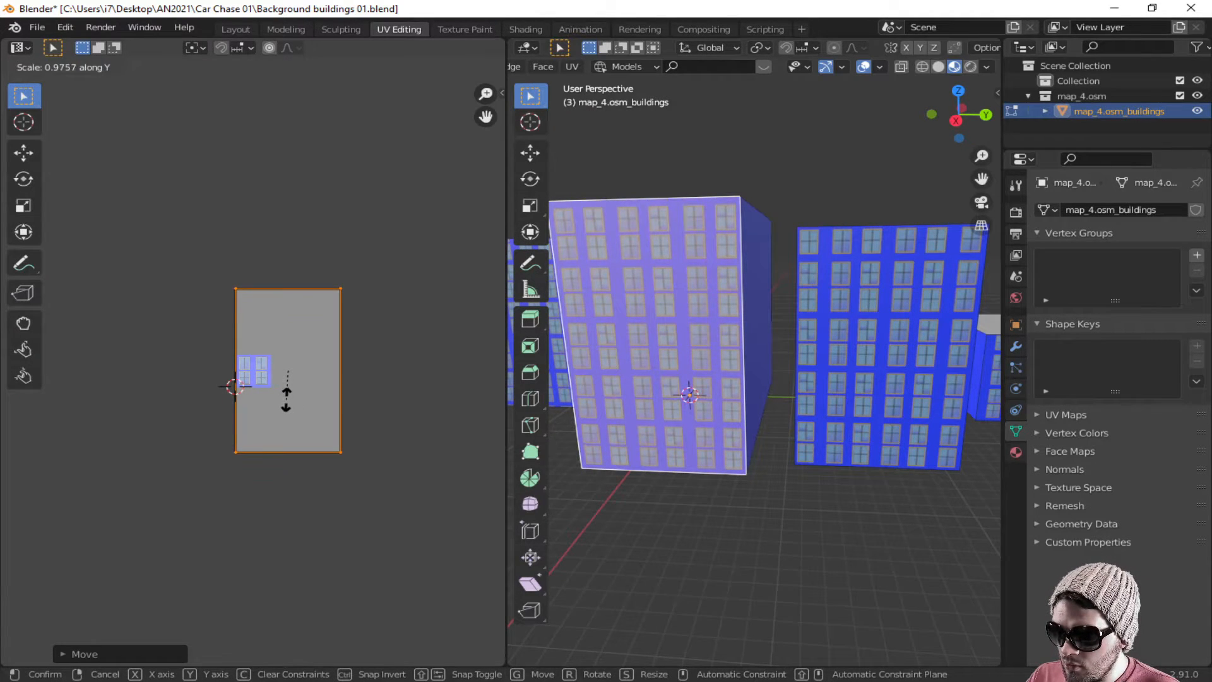
left_click(285, 399)
middle_click_drag(738, 407, 867, 382, "shift")
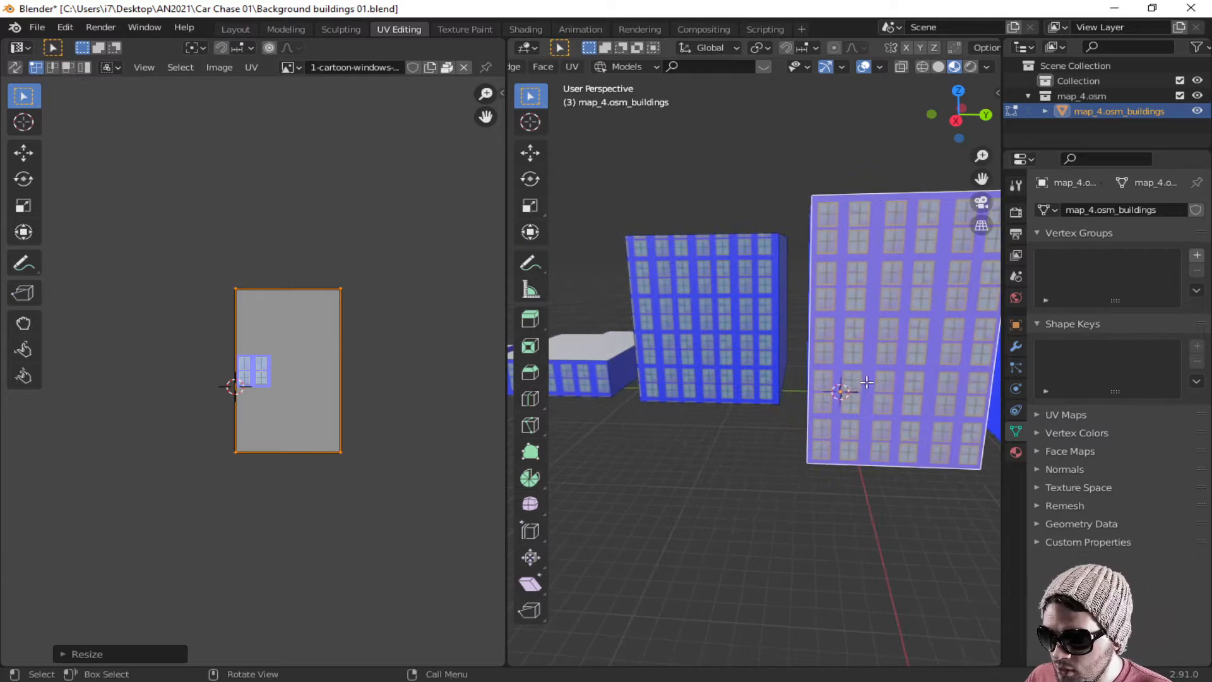
Step: Scale the UV island of the tall building wall beside the low building to about 1.08 along X
left_click(693, 334)
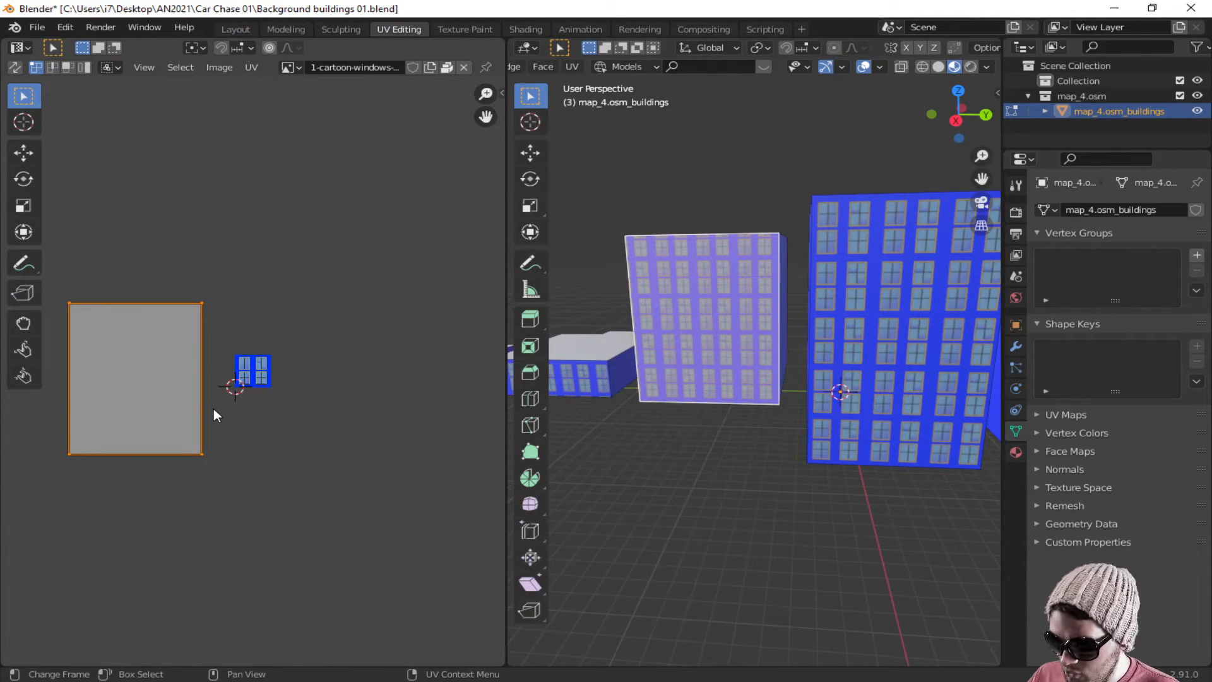
key("s")
key("x")
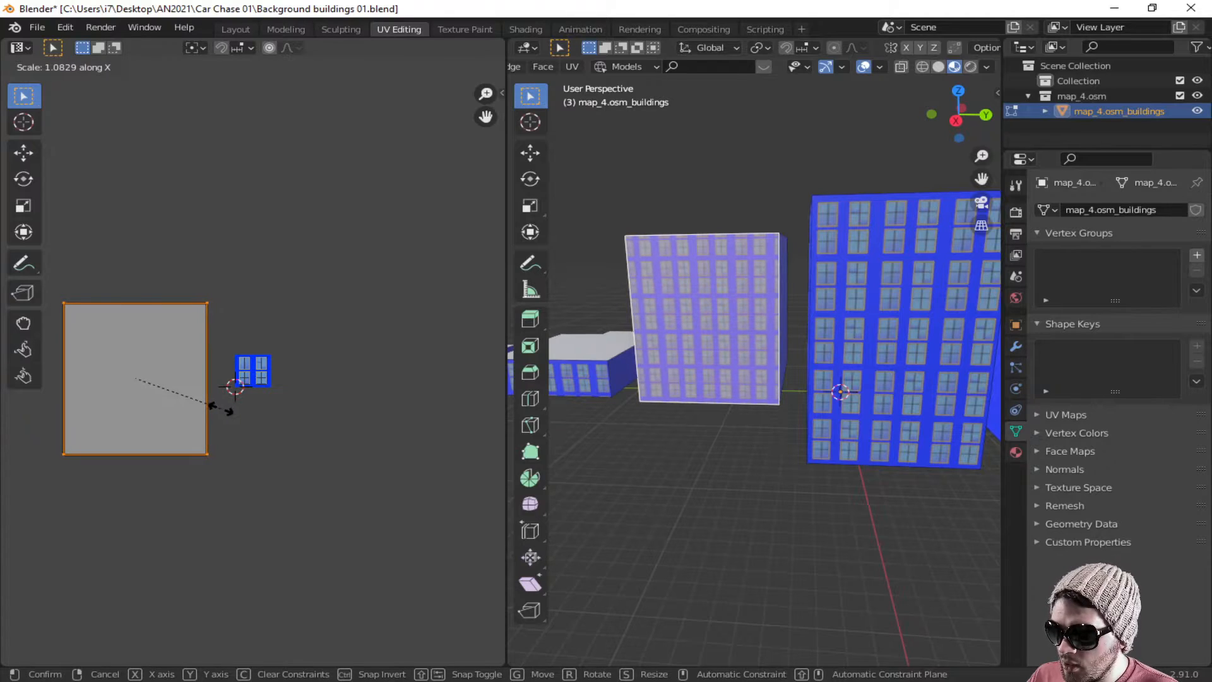
left_click(221, 408)
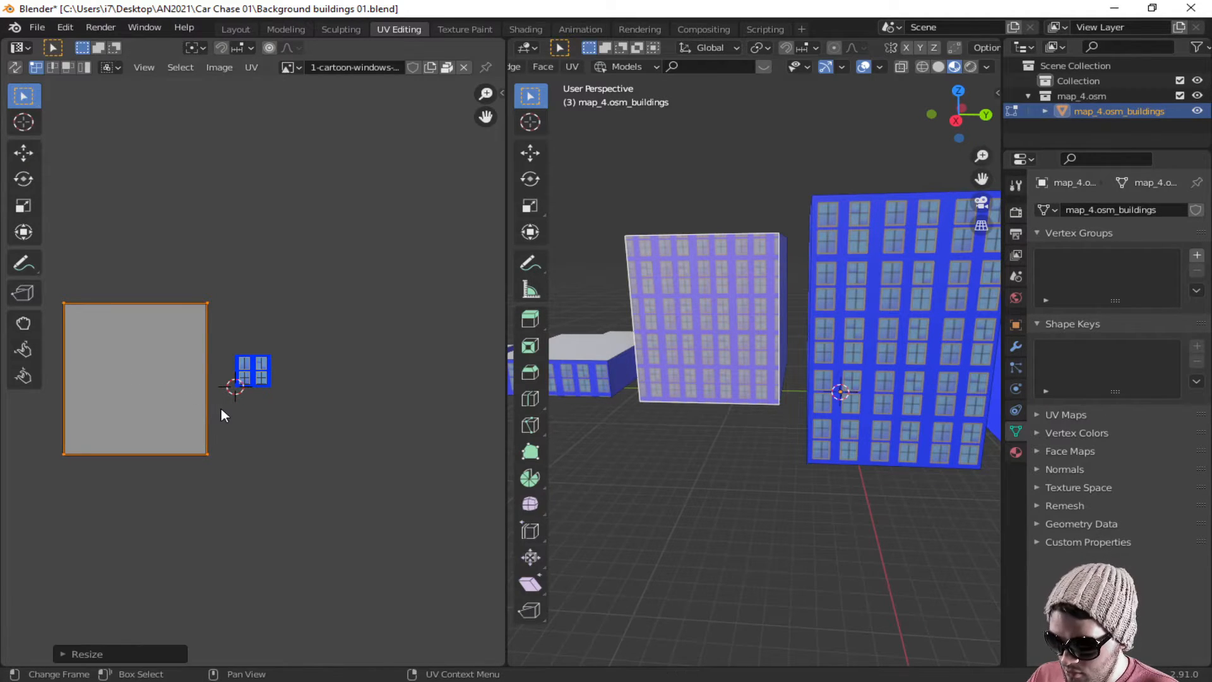
Step: Move that wall's UV island about -0.24 along X and shift it upward to realign its window columns and rows
key("g")
key("x")
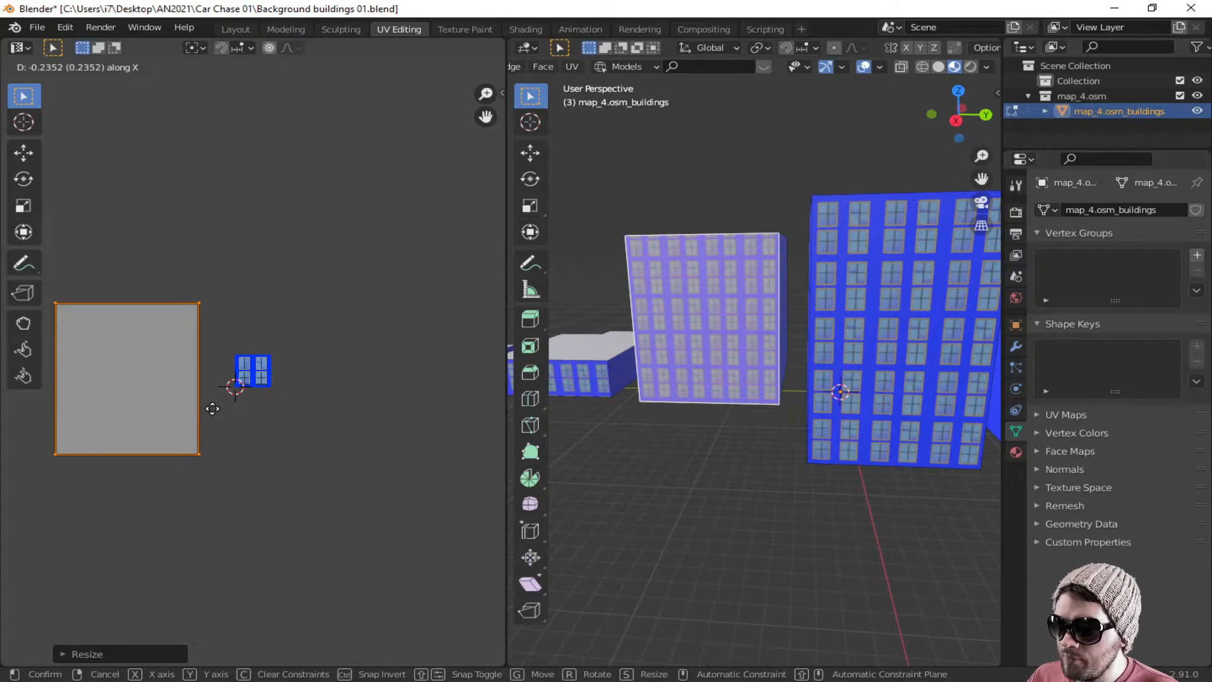
left_click(213, 410)
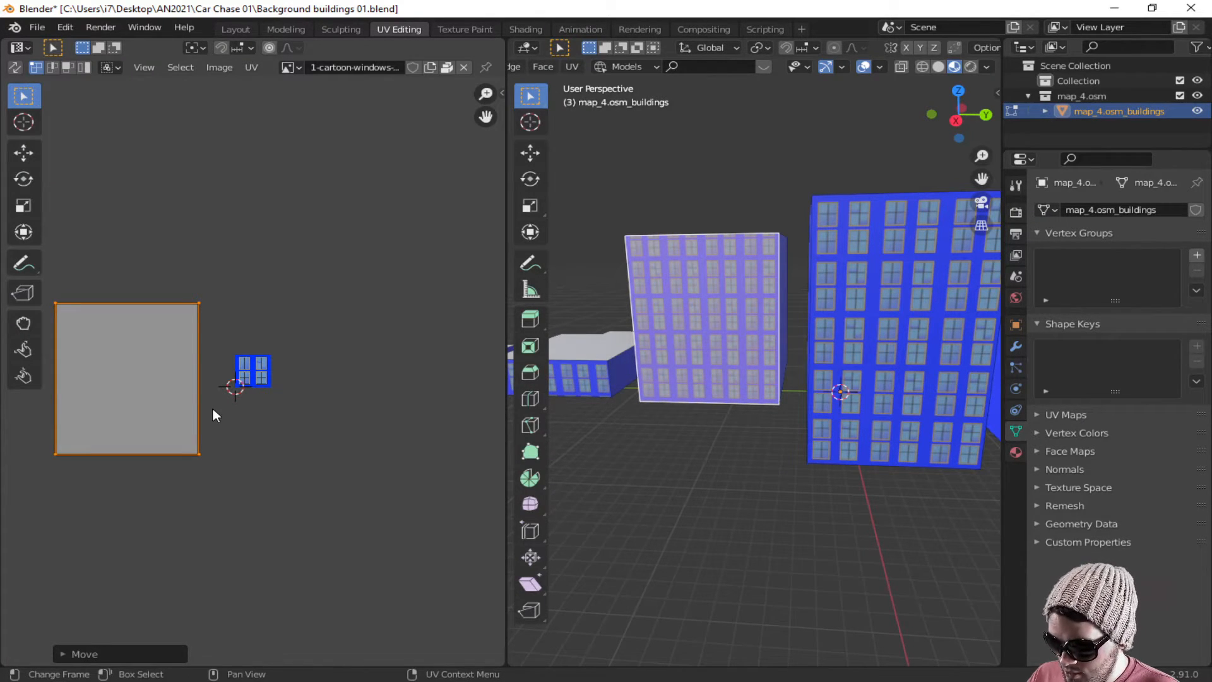
key("g")
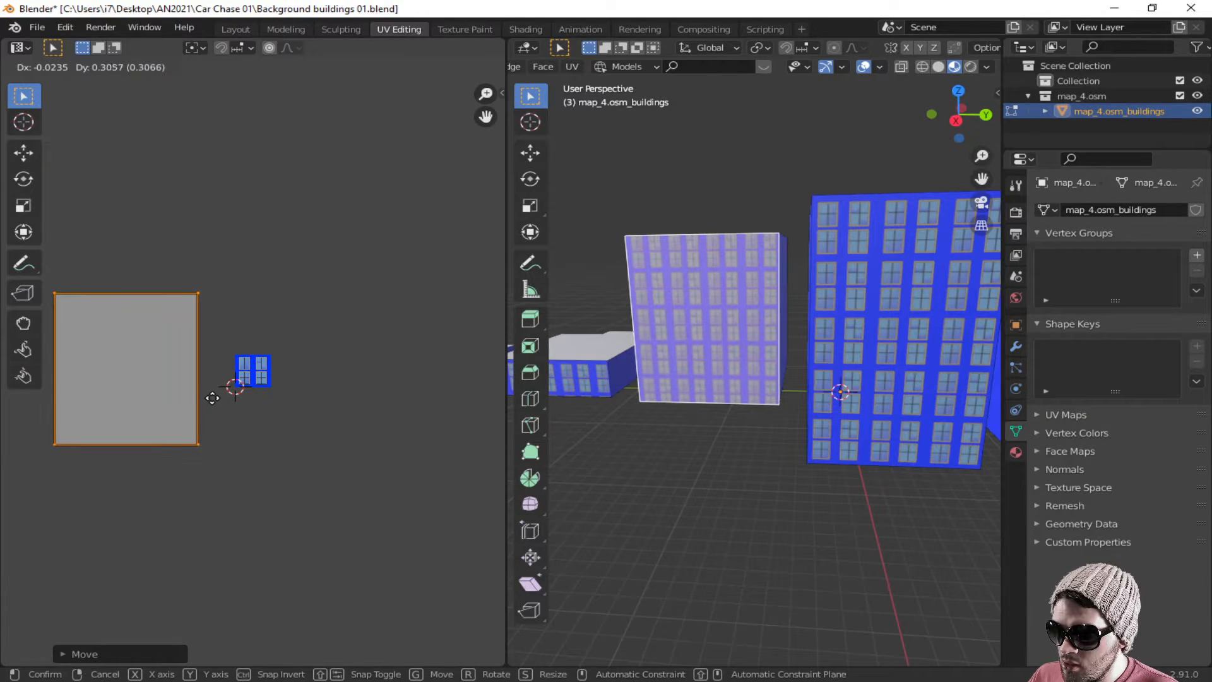
left_click(213, 394)
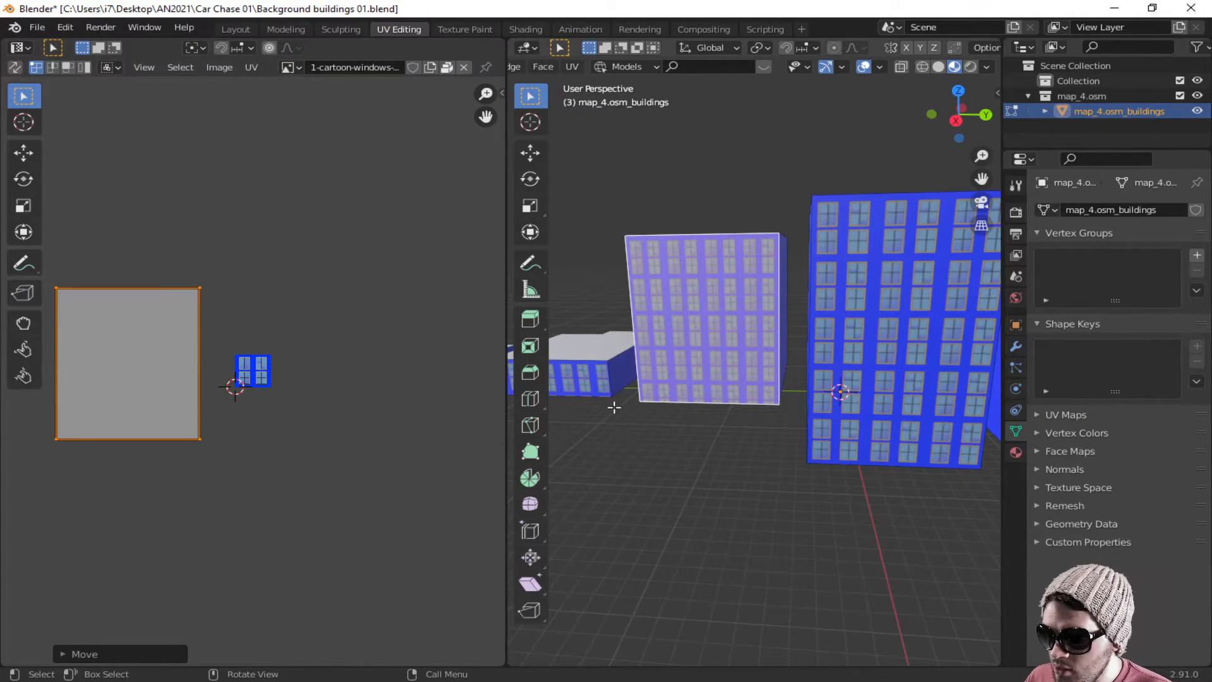
Step: Examine the window alignment on the front walls of the low buildings and the building at the row's end
left_click(595, 385)
middle_click_drag(595, 385, 922, 460)
left_click(595, 434)
middle_click_drag(595, 434, 961, 415)
scroll(865, 442, "down", 6)
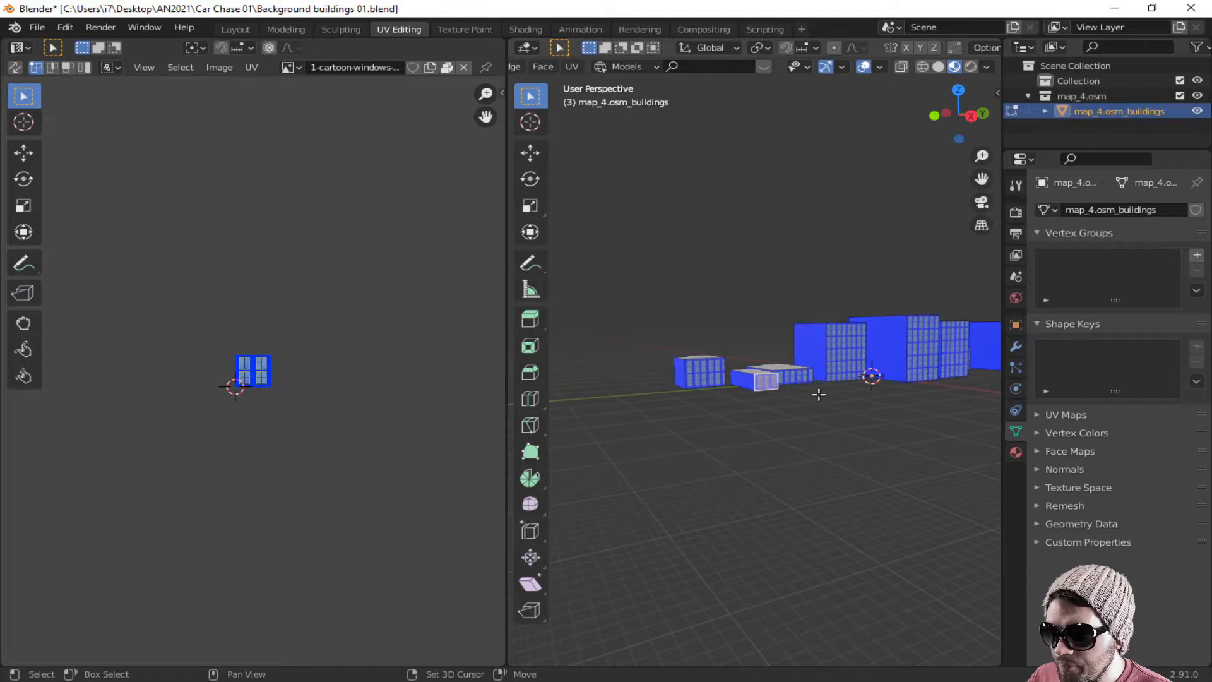
scroll(809, 409, "up", 2)
scroll(814, 441, "up", 3)
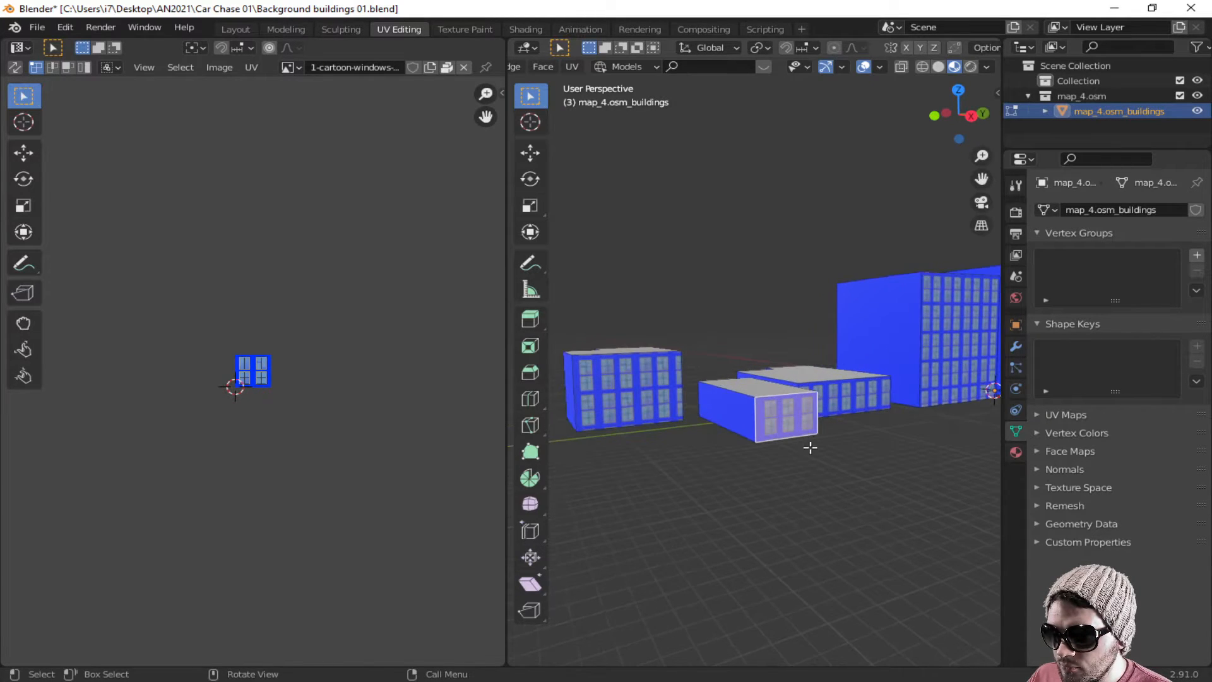
mouse_move(849, 460)
middle_mouse_down()
mouse_move(892, 460)
mouse_move(854, 454)
middle_mouse_up()
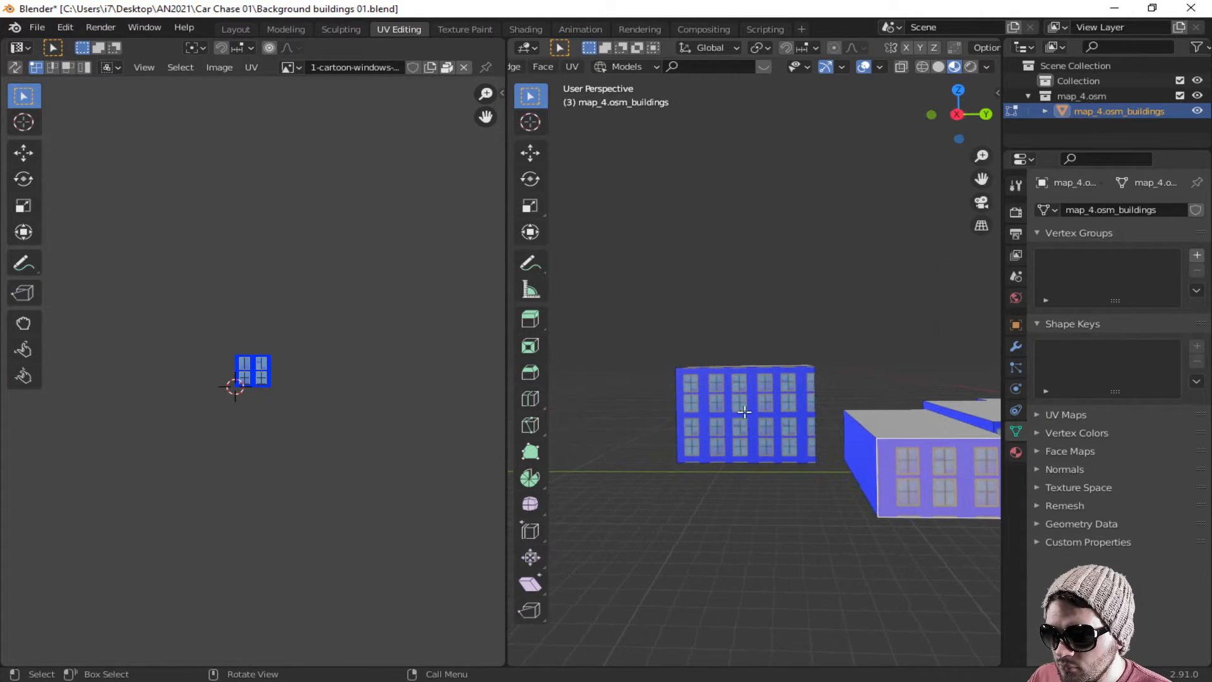
Step: Scale the end building's front wall UV island to about 0.95 and reposition it to fit five full window columns
left_click(741, 411)
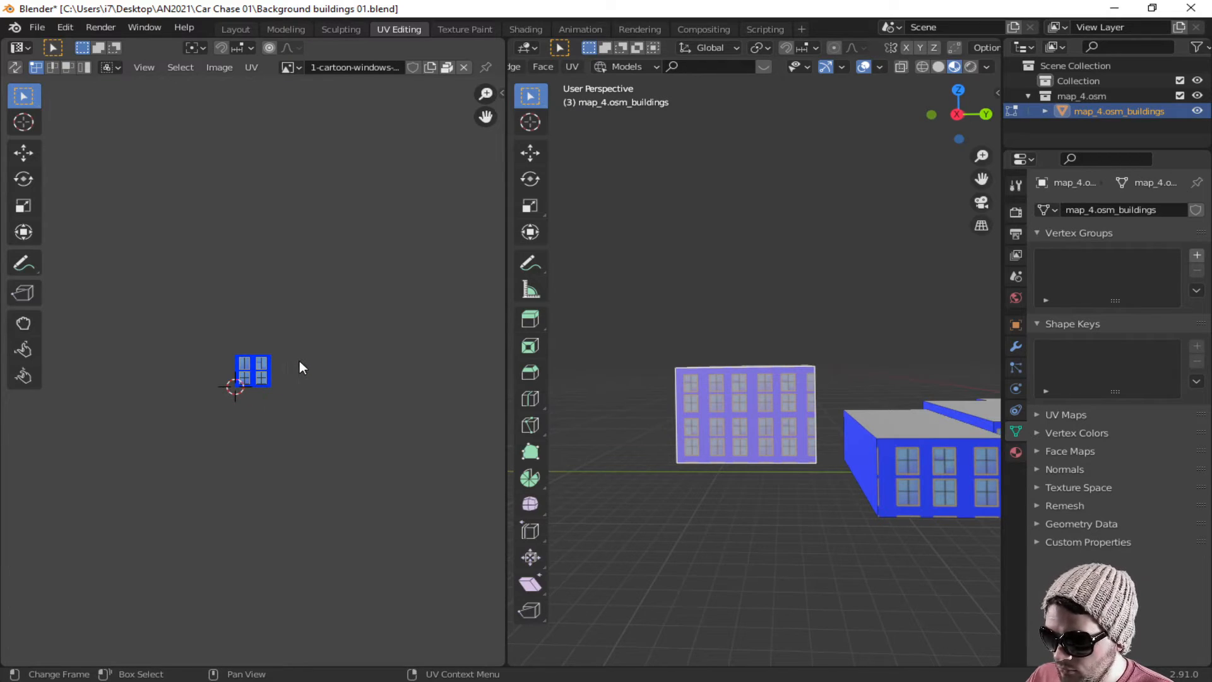
key("g")
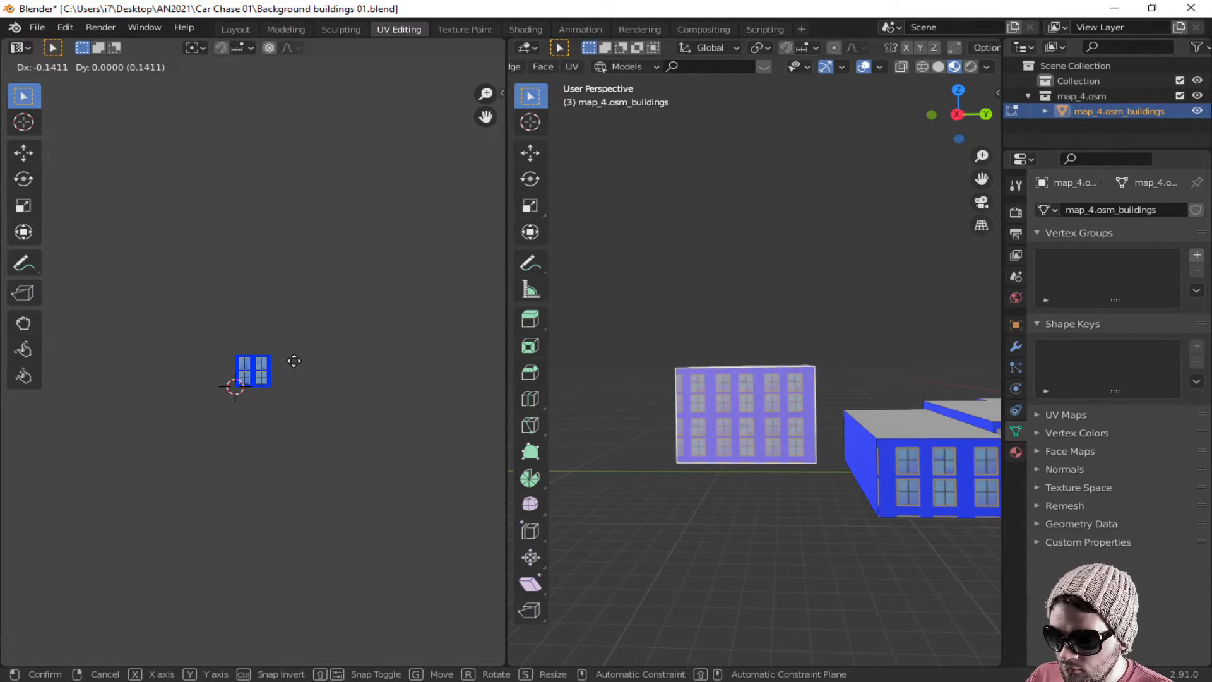
left_click(294, 362)
key("s")
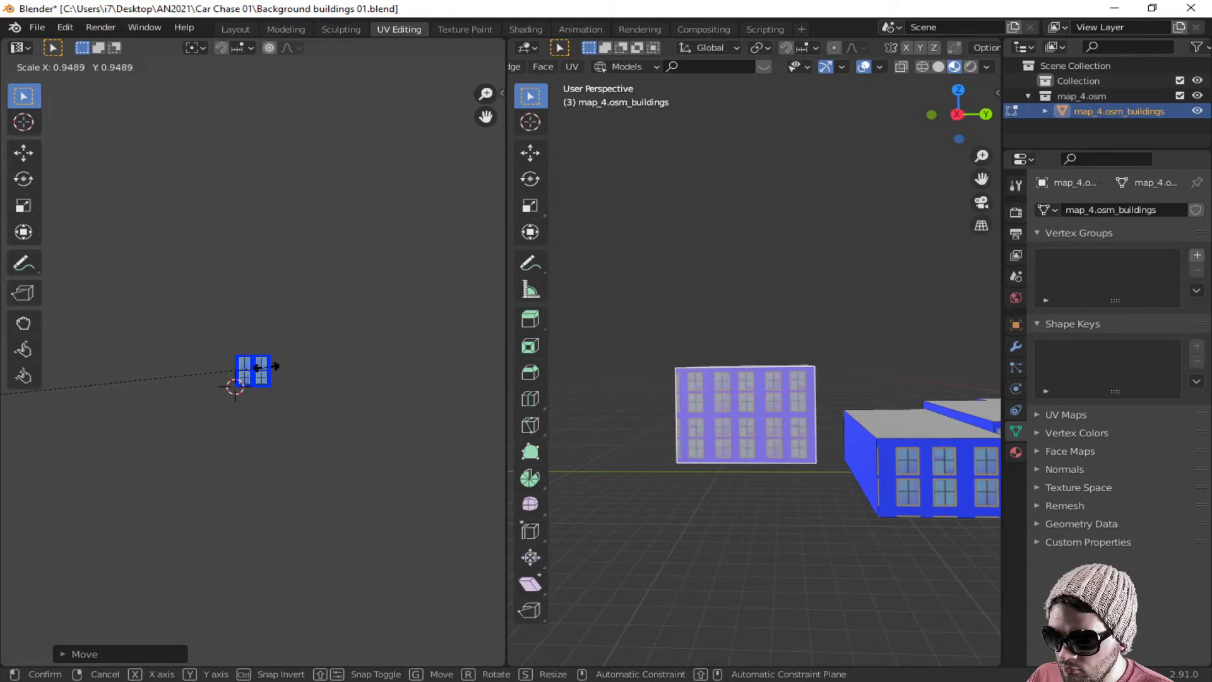
left_click(263, 371)
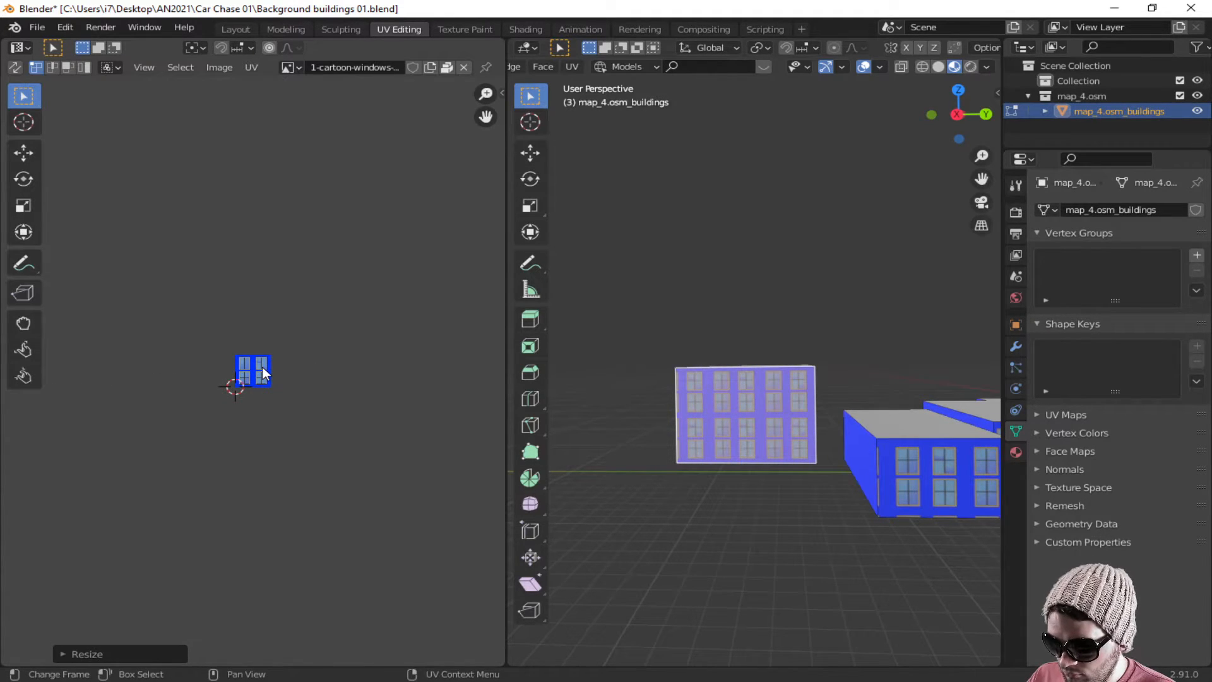
key("g")
left_click(264, 366)
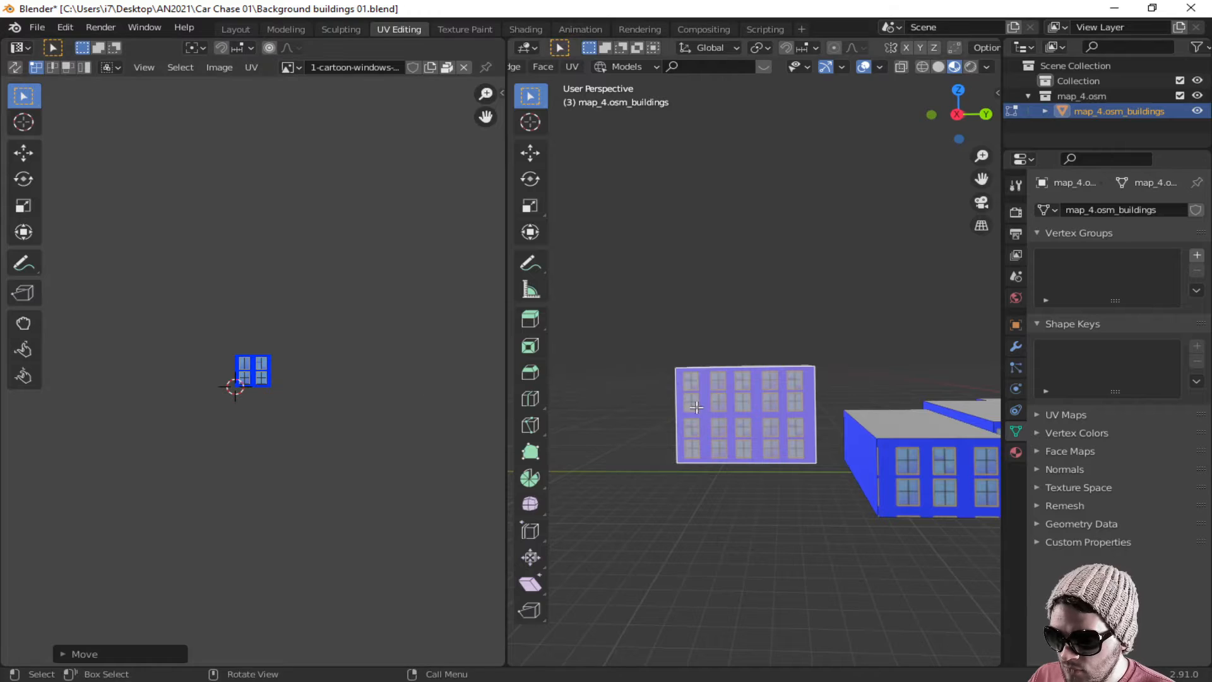
Step: Select the end building's blank side wall, switch to the Layout workspace and save the file
middle_click_drag(696, 407, 616, 411)
left_click(616, 411)
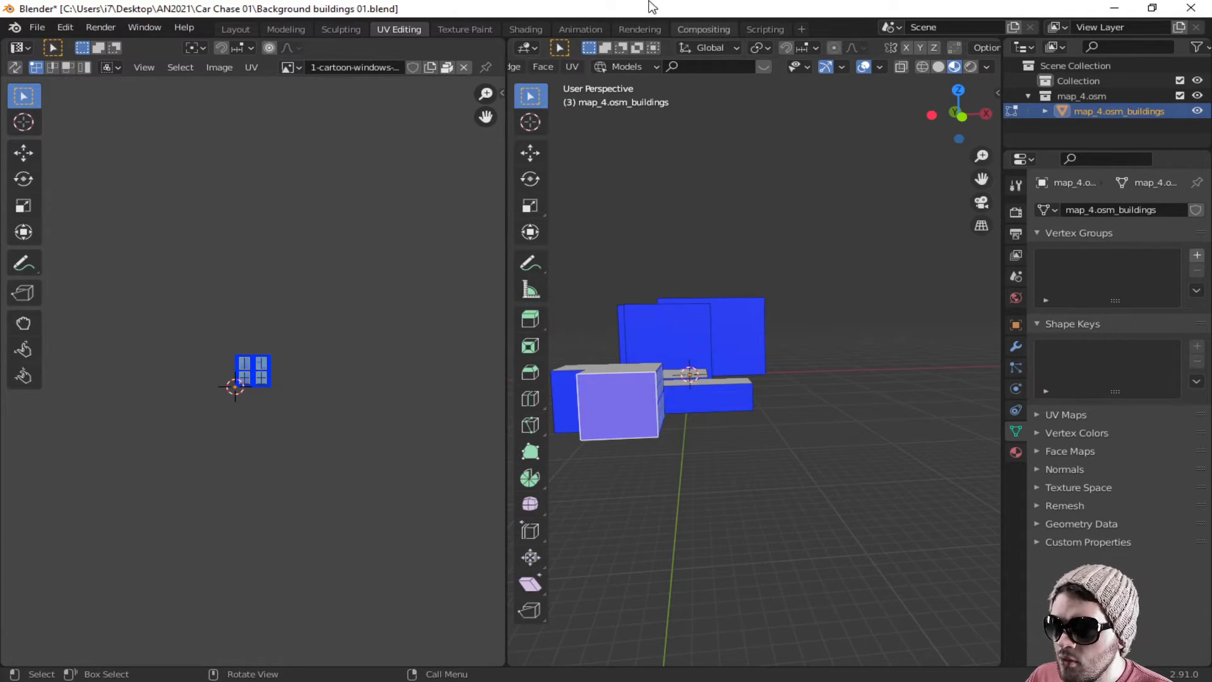
left_click(231, 28)
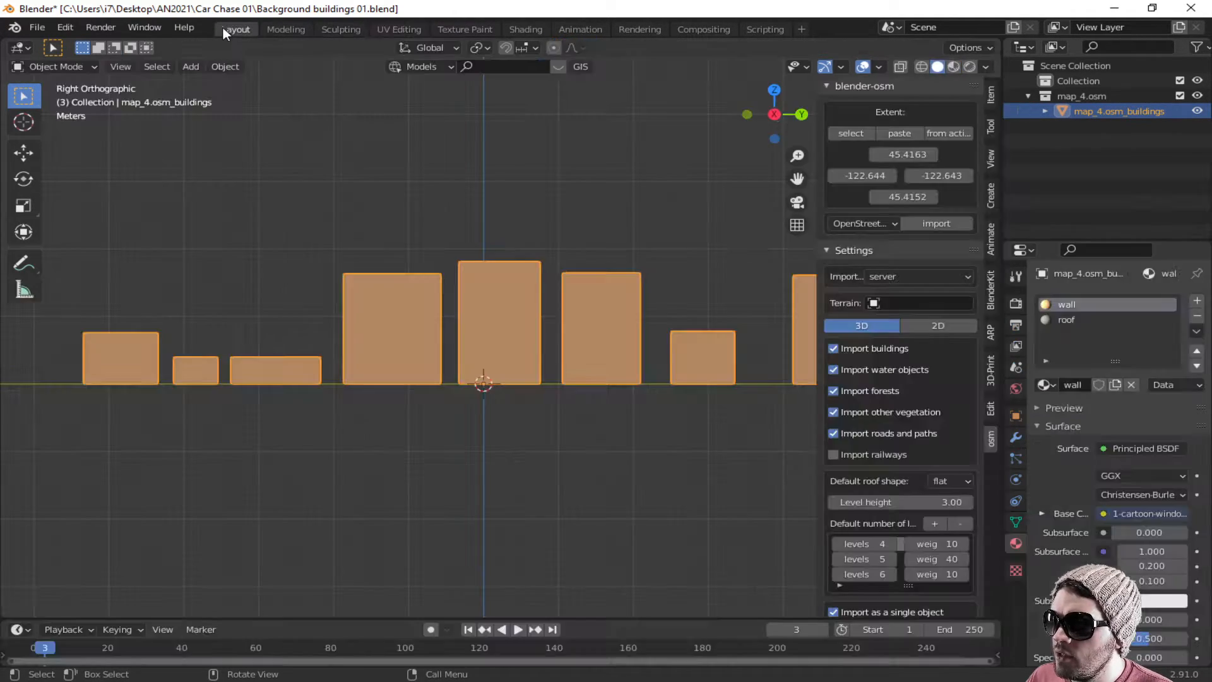
key("ctrl+s")
Step: Show the Layout viewport in Material Preview and, in Edit Mode, select all faces with the same normal as the side wall
middle_click_drag(524, 423, 499, 392)
left_click(954, 67)
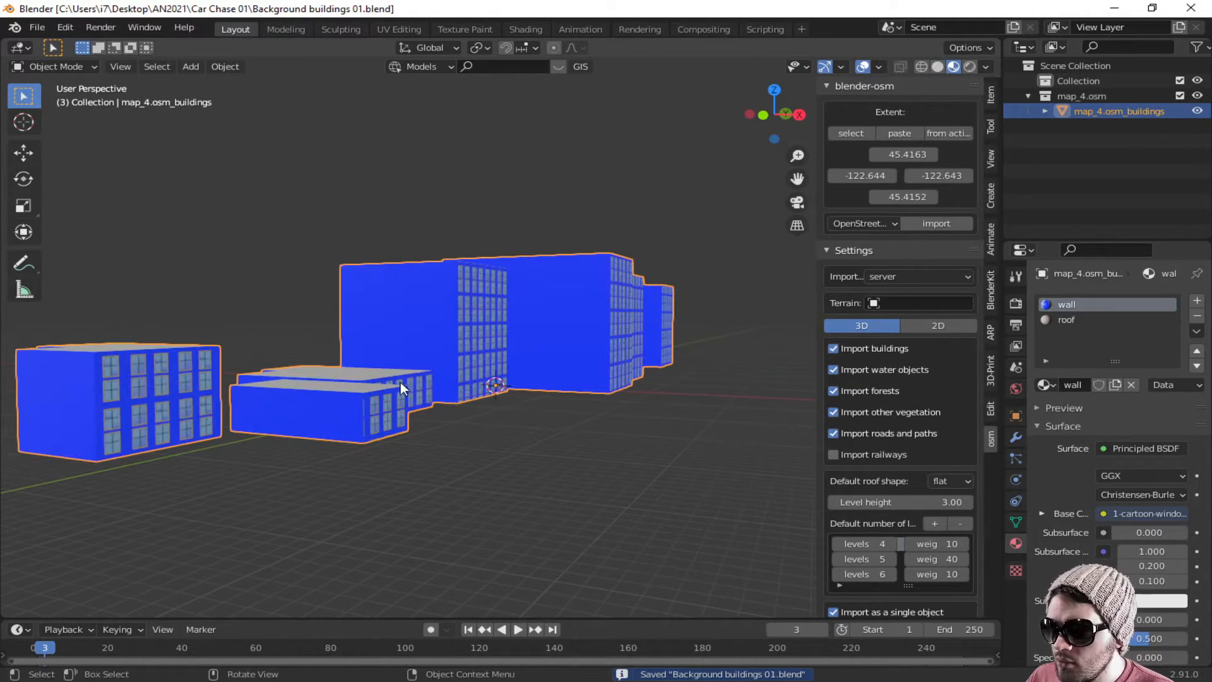
mouse_move(400, 381)
middle_mouse_down()
mouse_move(413, 397)
mouse_move(403, 393)
middle_mouse_up()
key("Tab")
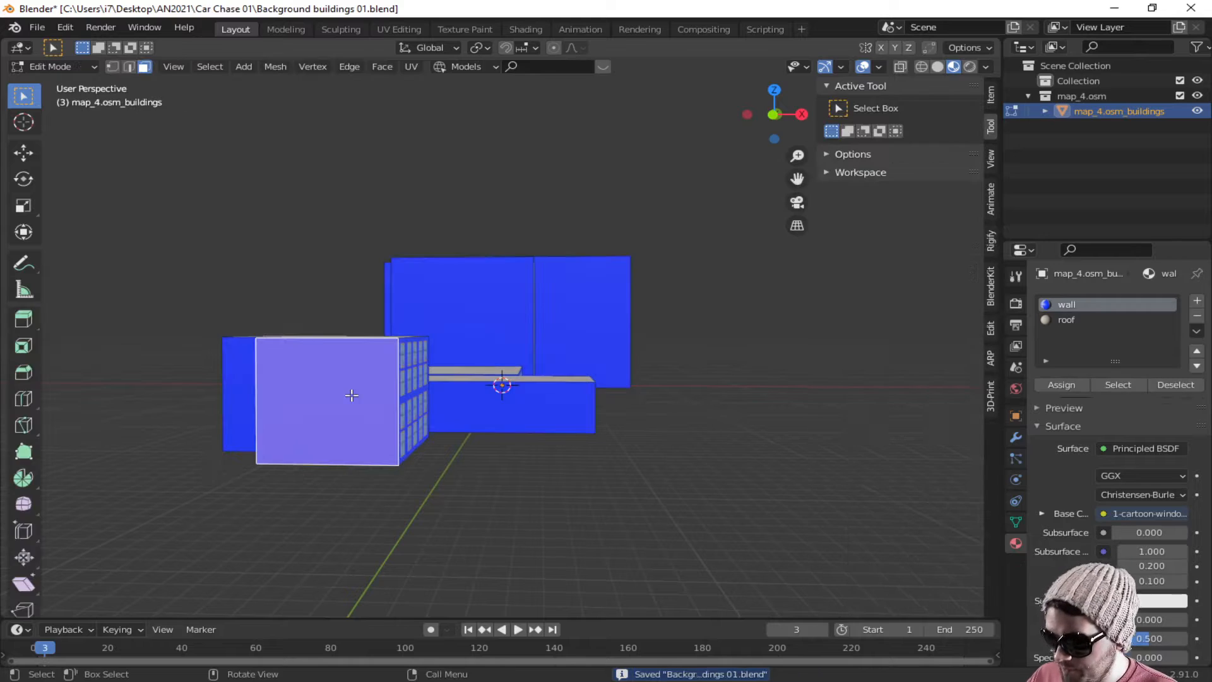
left_click(210, 66)
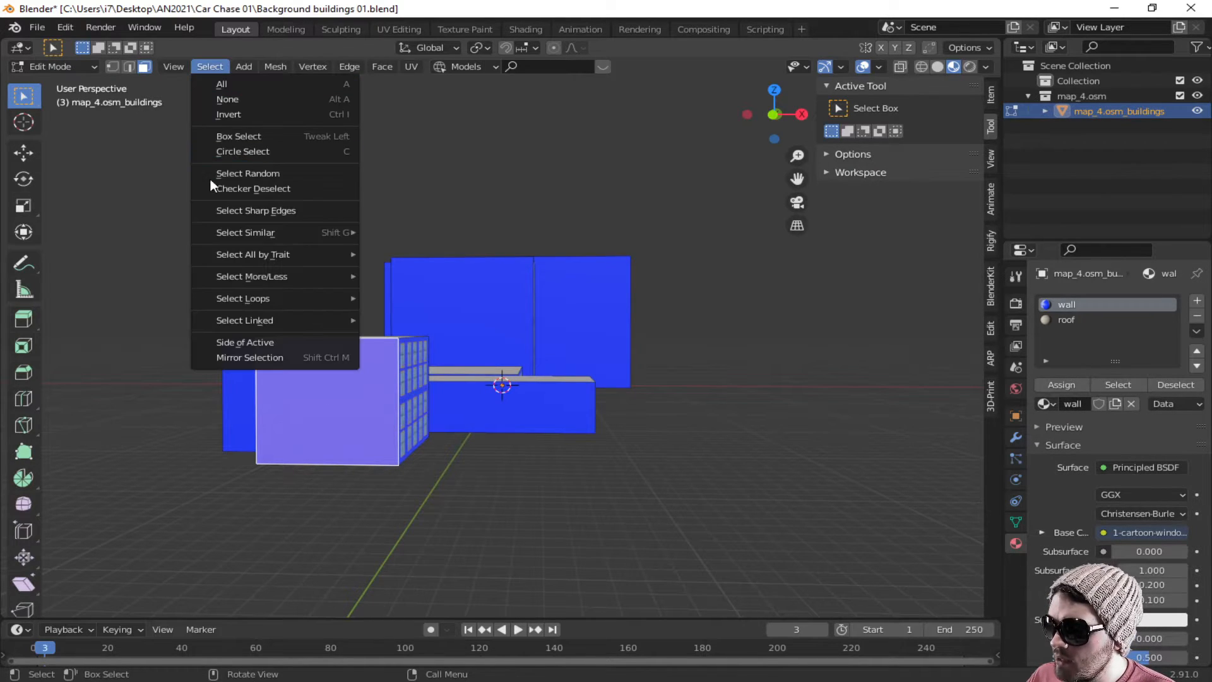
mouse_move(233, 235)
left_click(402, 300)
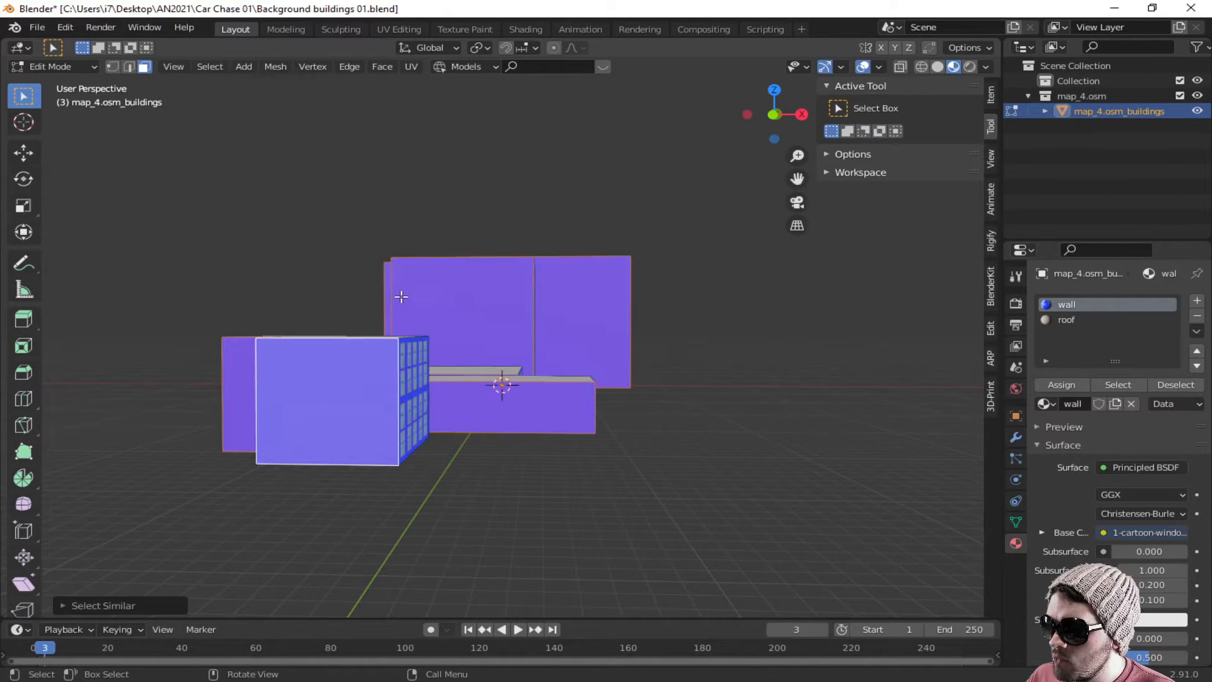
Step: Add an opposite side wall to the selection and extend it to all faces with a similar normal
middle_click_drag(470, 397, 159, 414)
left_click(613, 422)
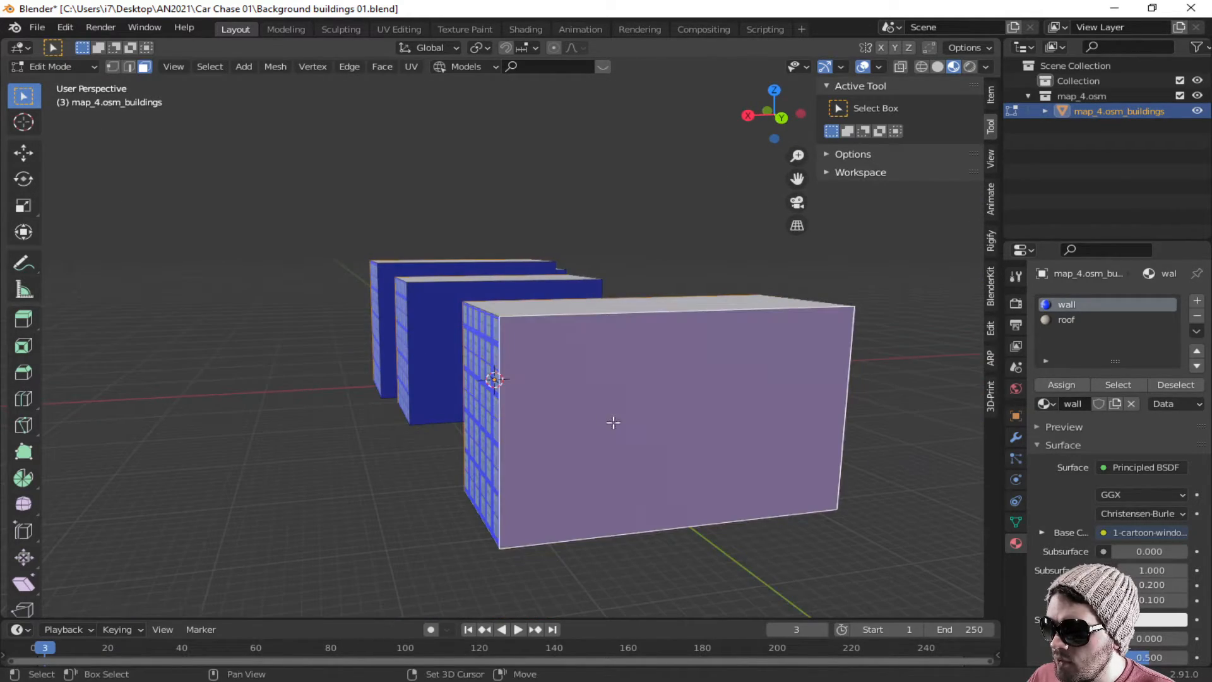
left_click(206, 66)
mouse_move(234, 232)
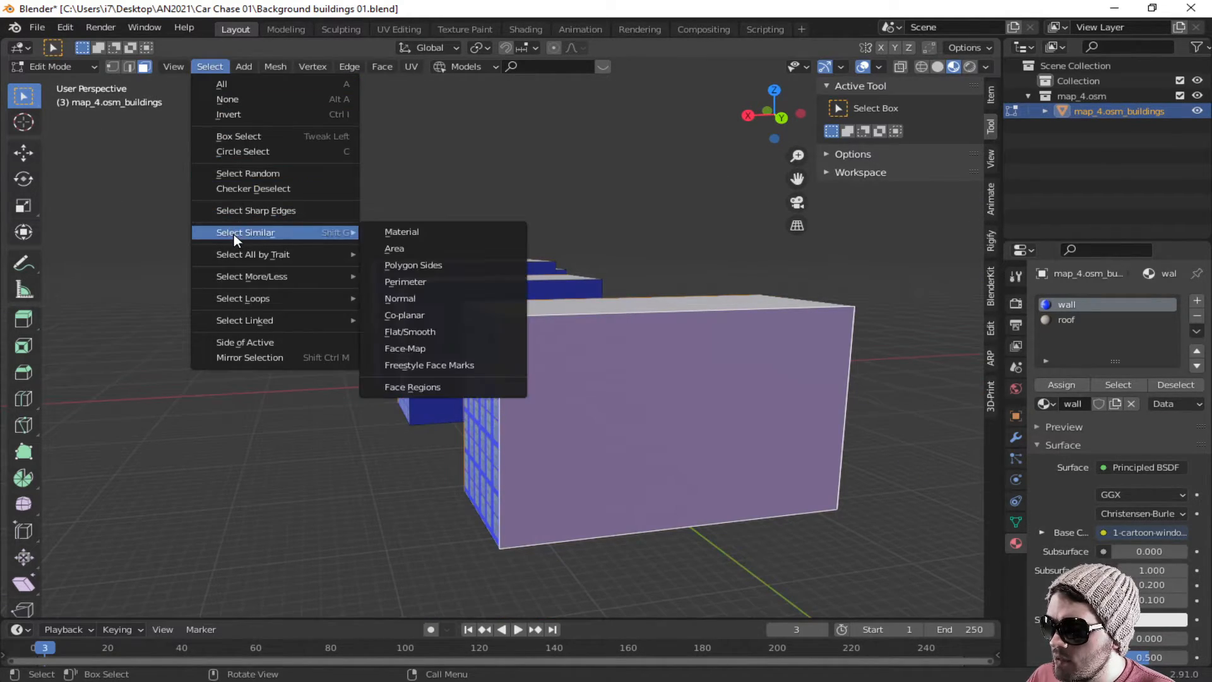
left_click(431, 296)
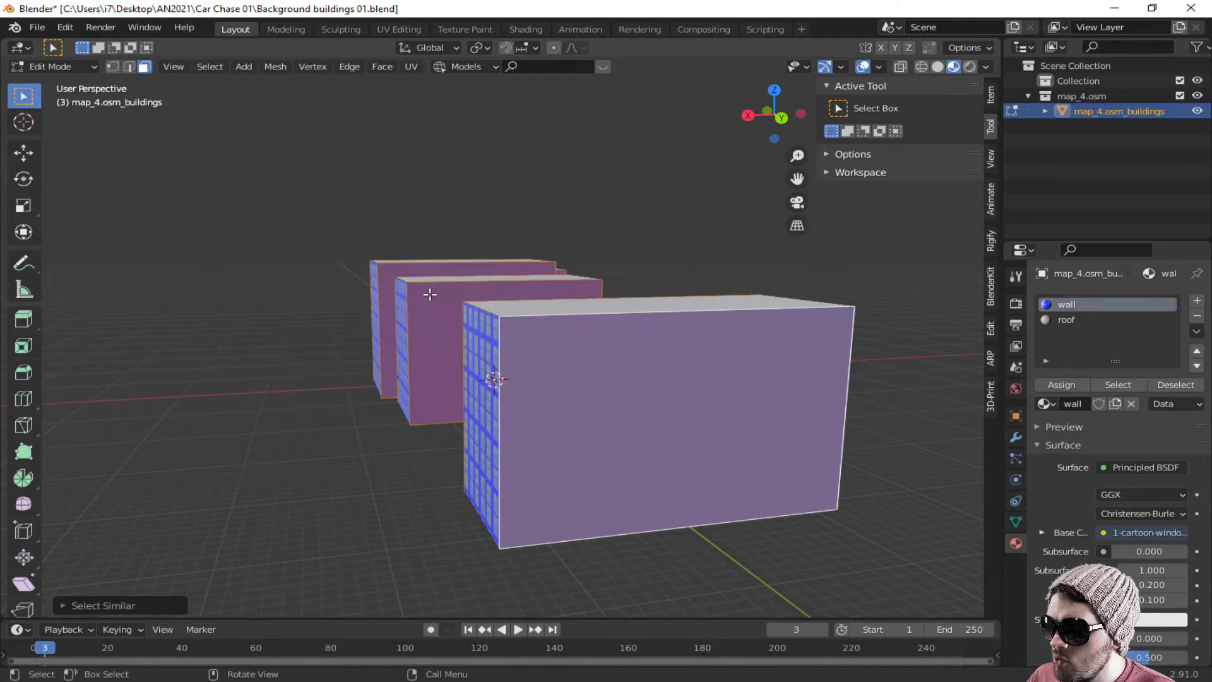
Step: Unwrap the selected side walls with Project from View in the front orthographic view
middle_click_drag(587, 338, 560, 341)
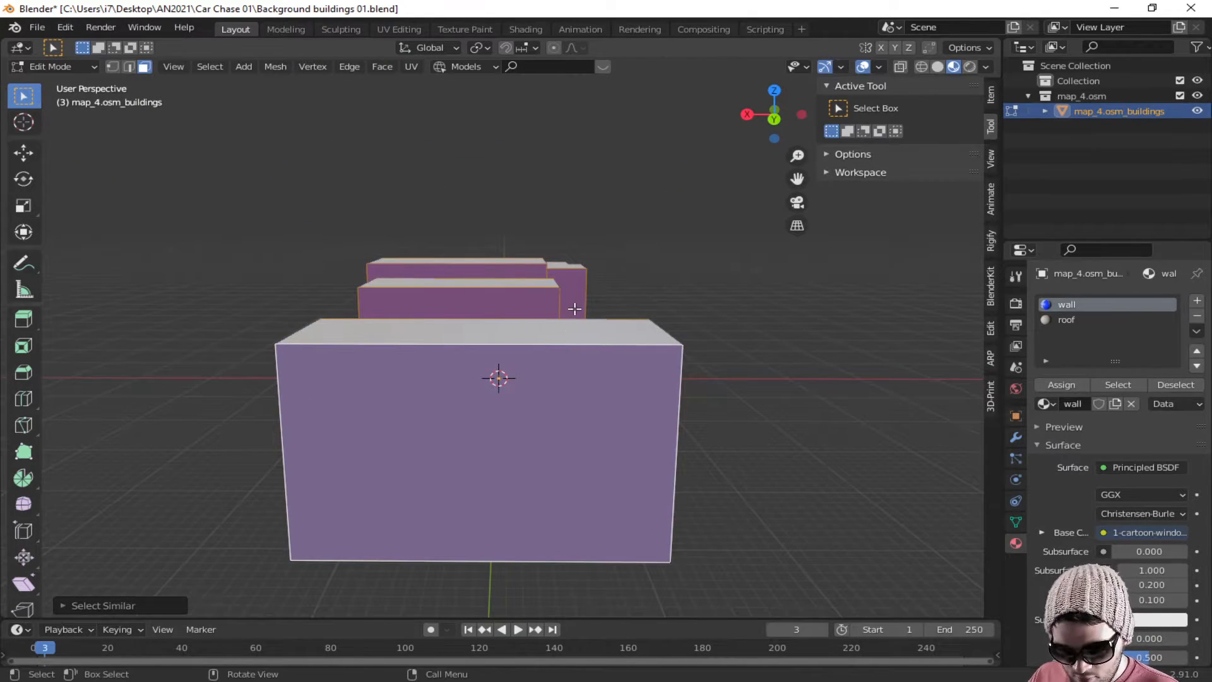
key("KP_1")
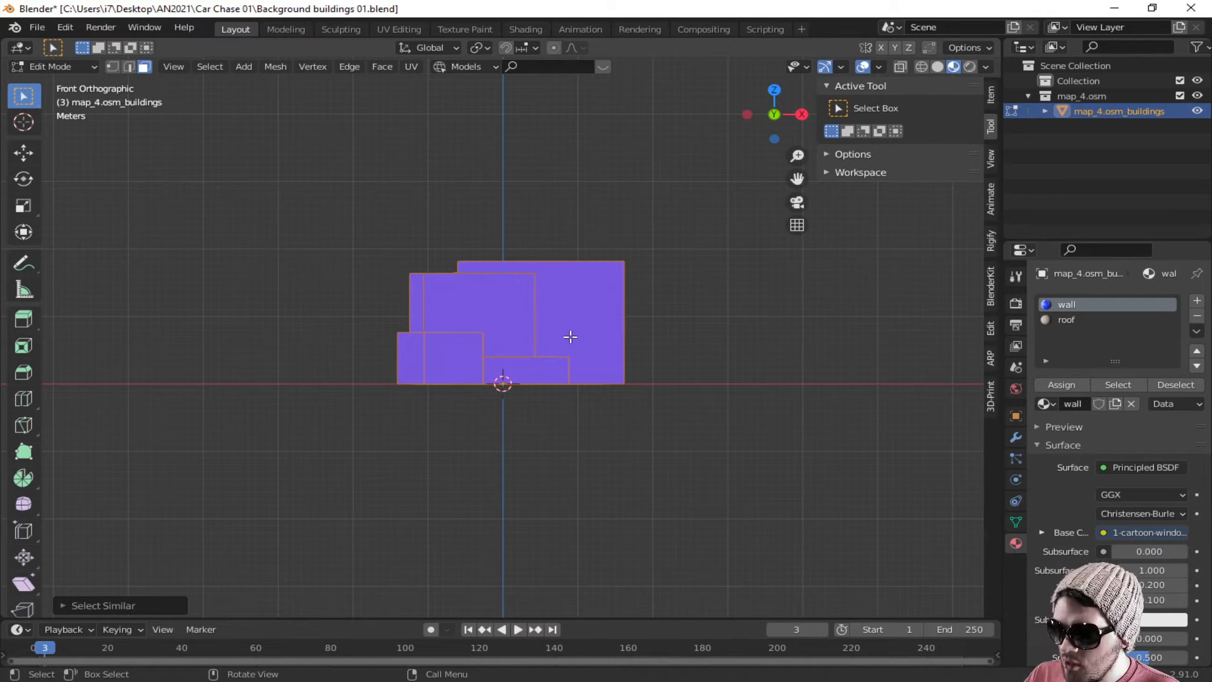
key("u")
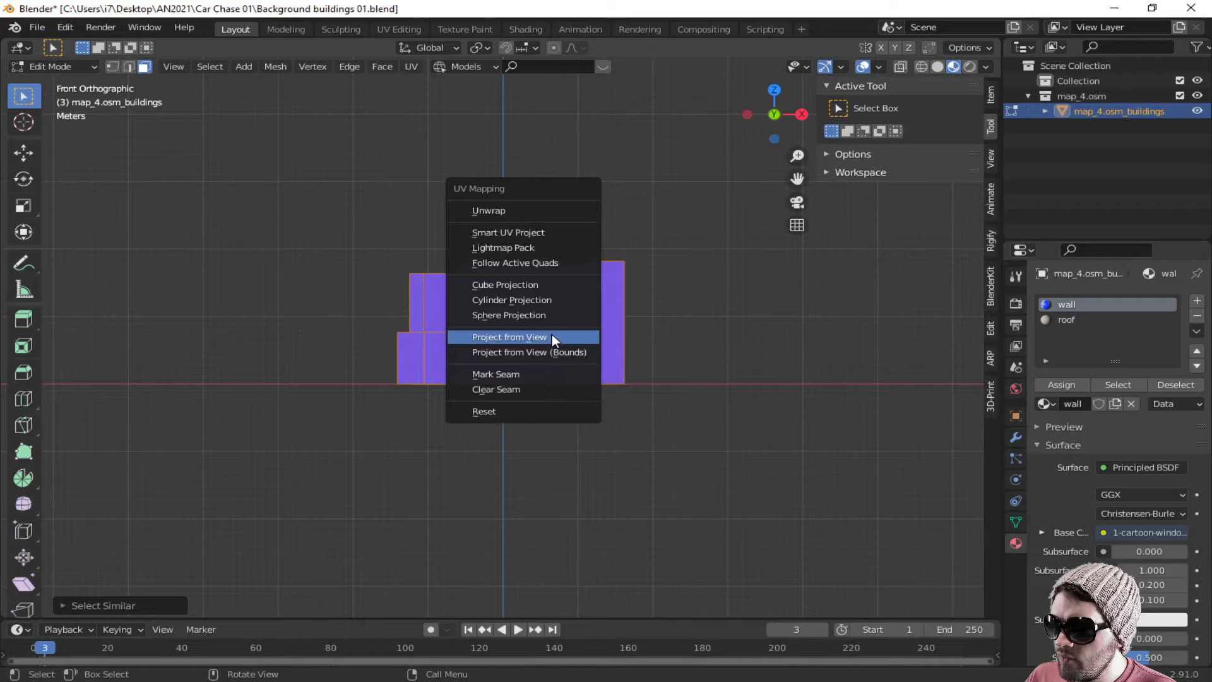
left_click(551, 335)
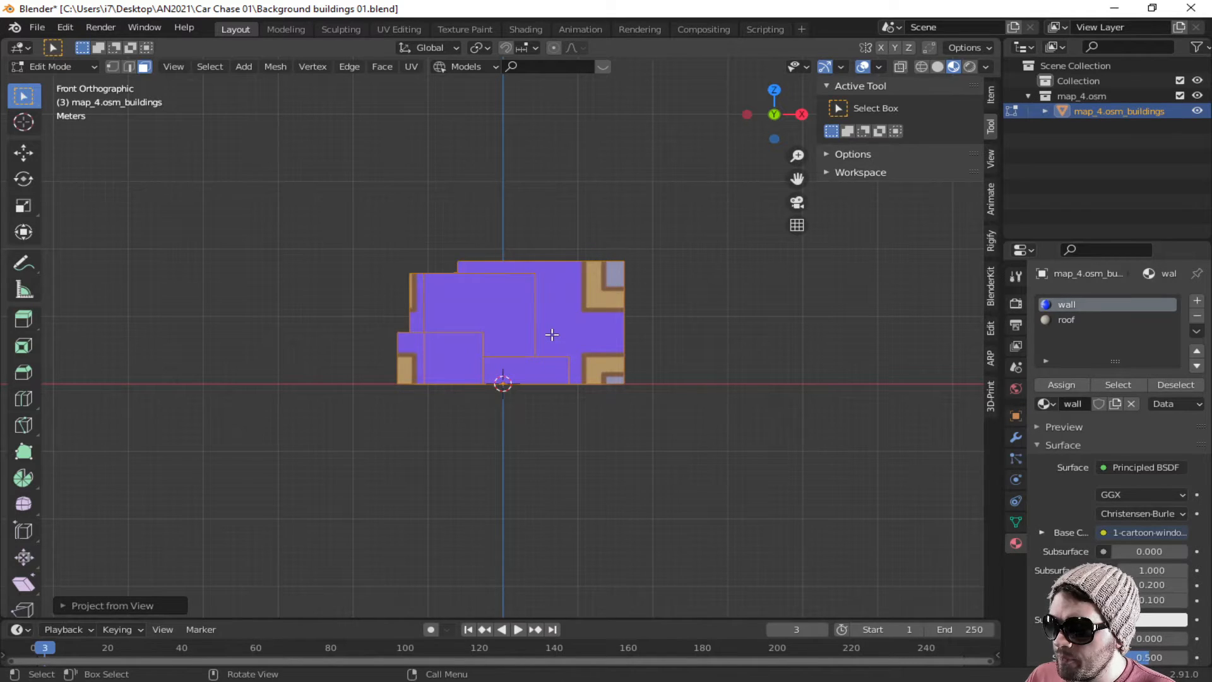
Step: In the UV Editing workspace, scale the side walls' UV islands up to about 17 times their size
left_click(387, 28)
scroll(317, 391, "up", 9)
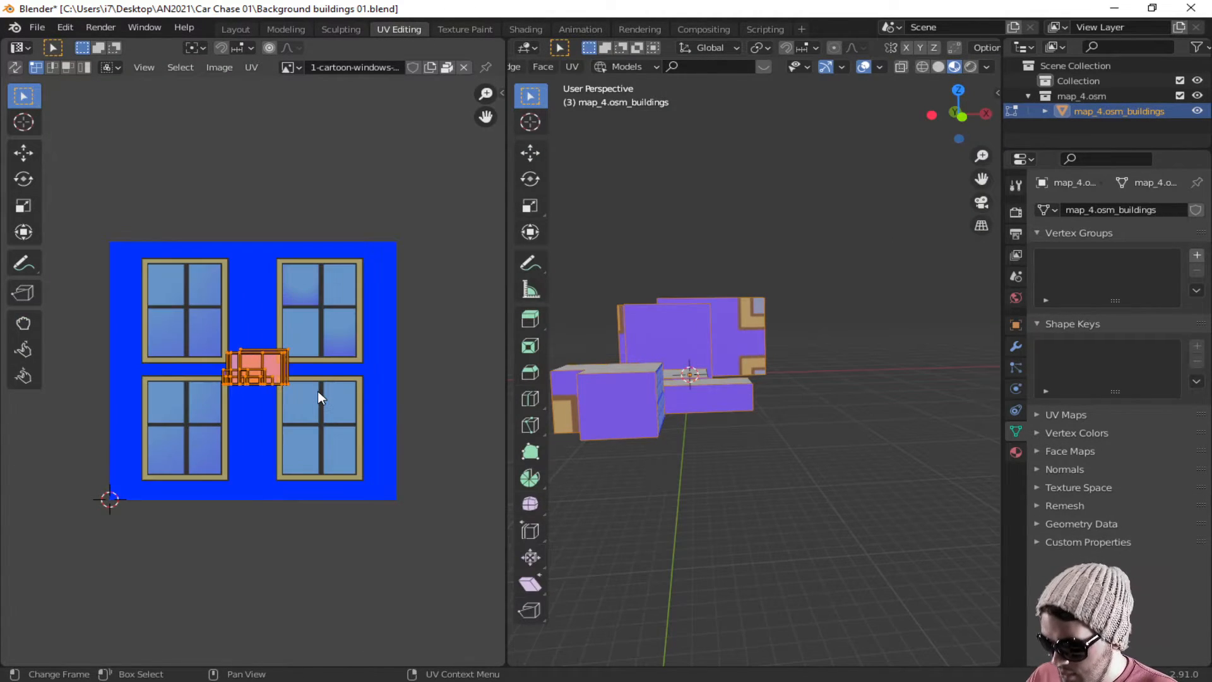
key("s")
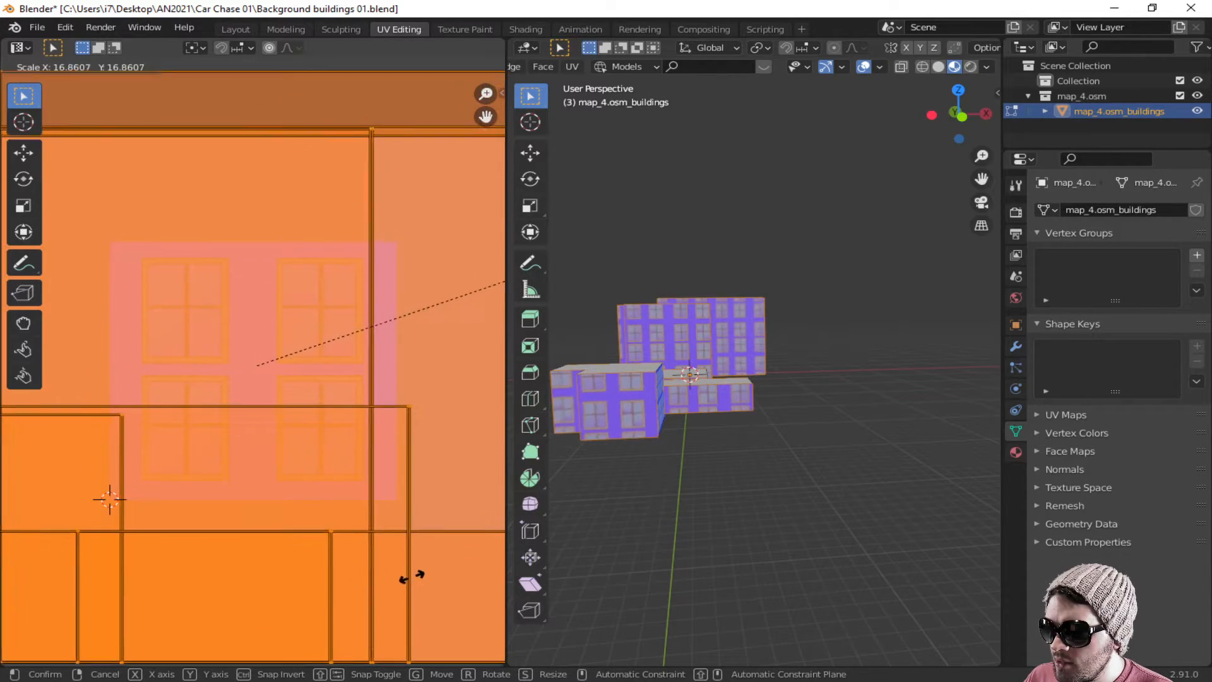
left_click(429, 569)
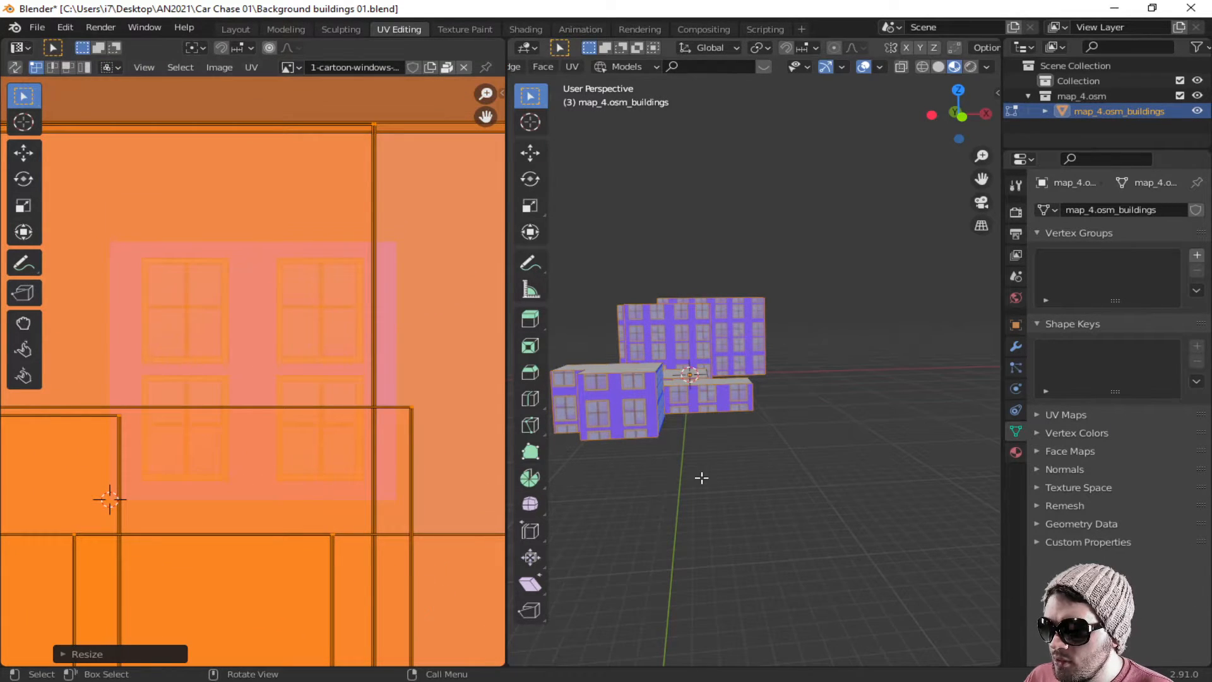
Step: Scale the selected side walls' UV islands up further and move them about 0.25 in negative X
middle_click_drag(701, 476, 814, 460)
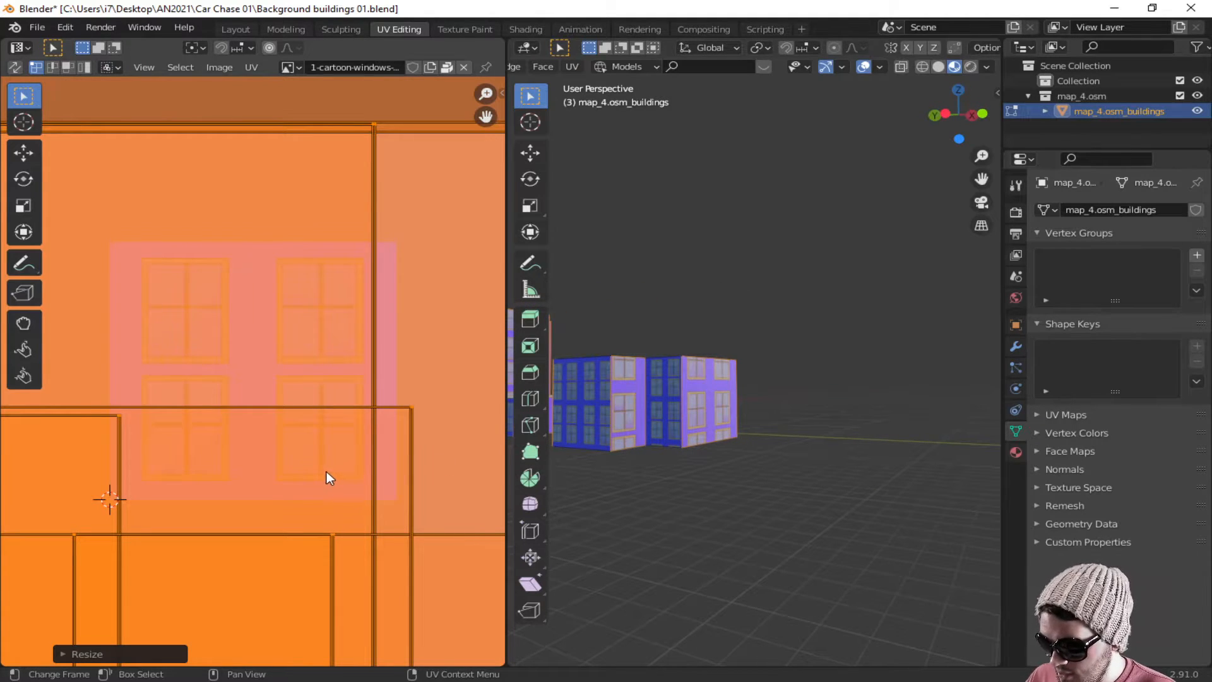
key("s")
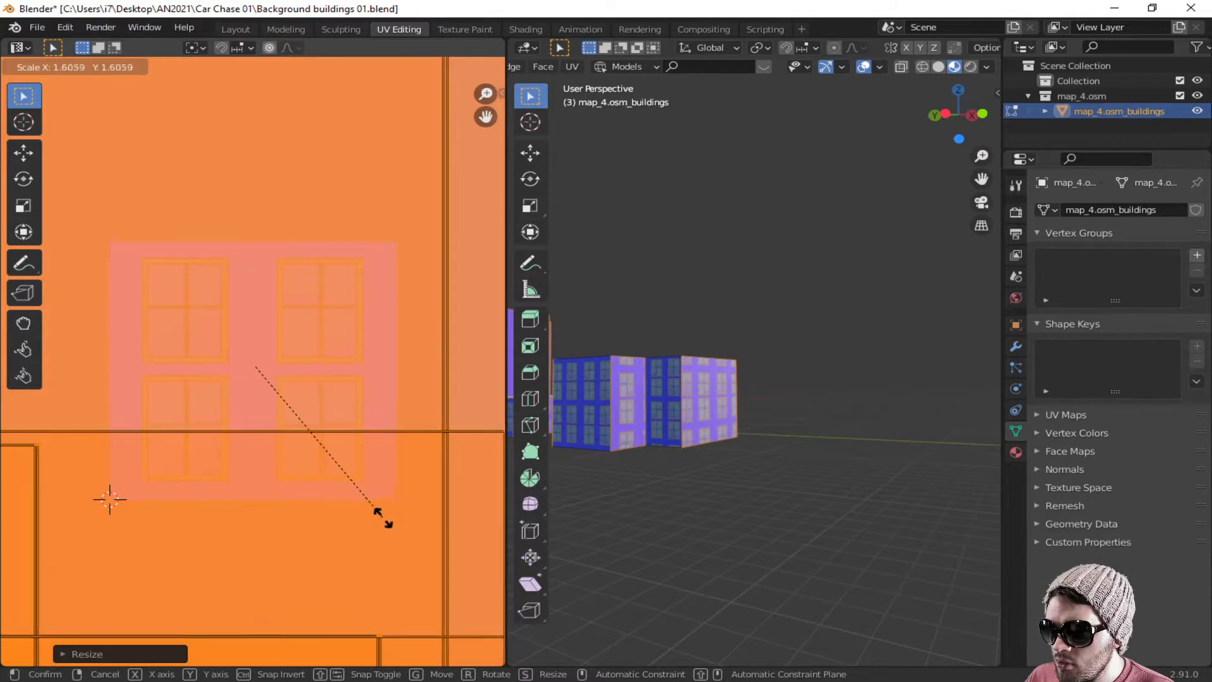
left_click(428, 572)
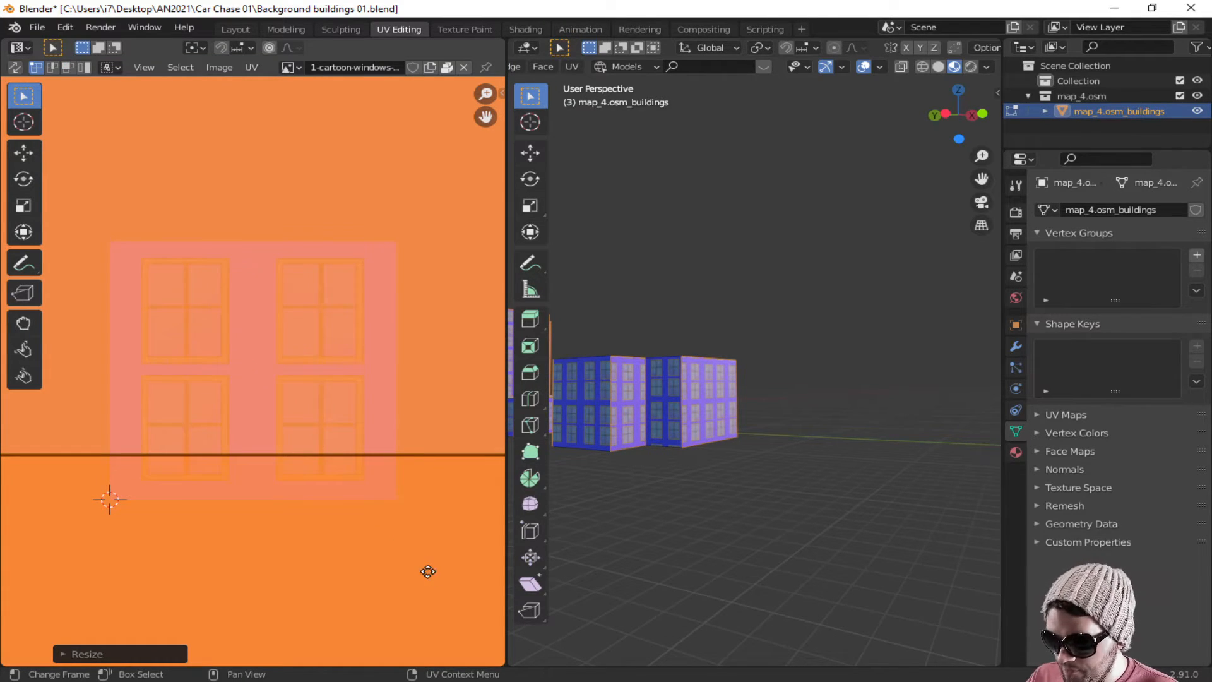
key("g")
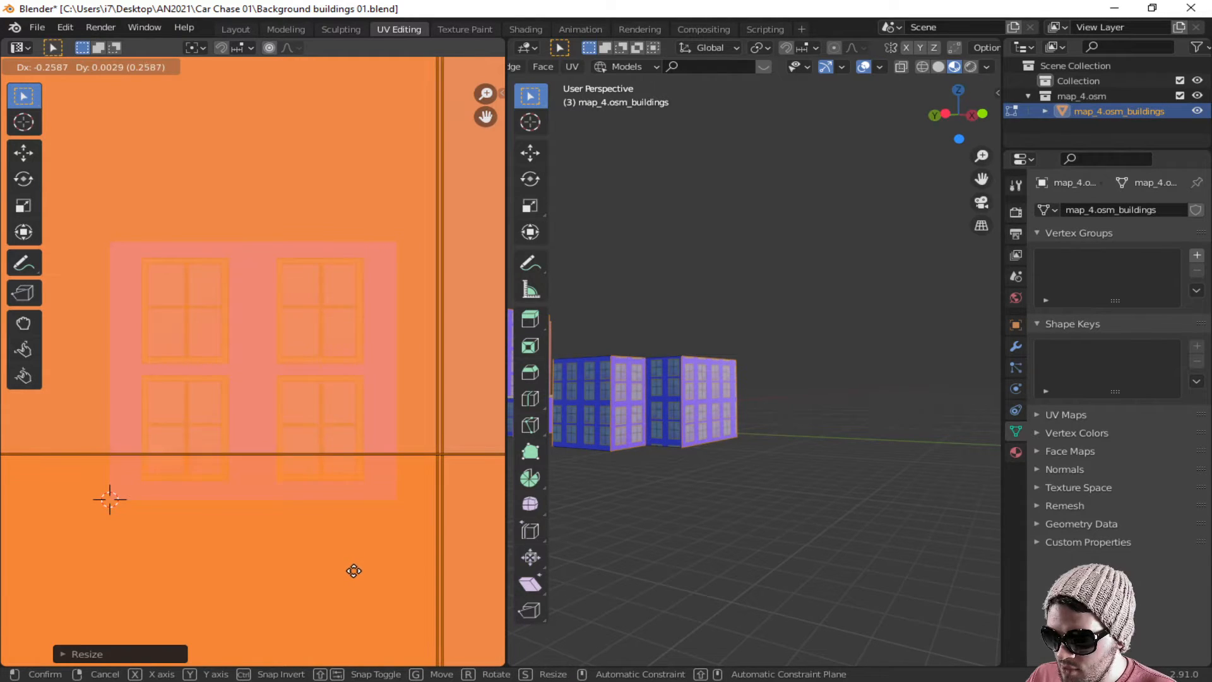
left_click(355, 572)
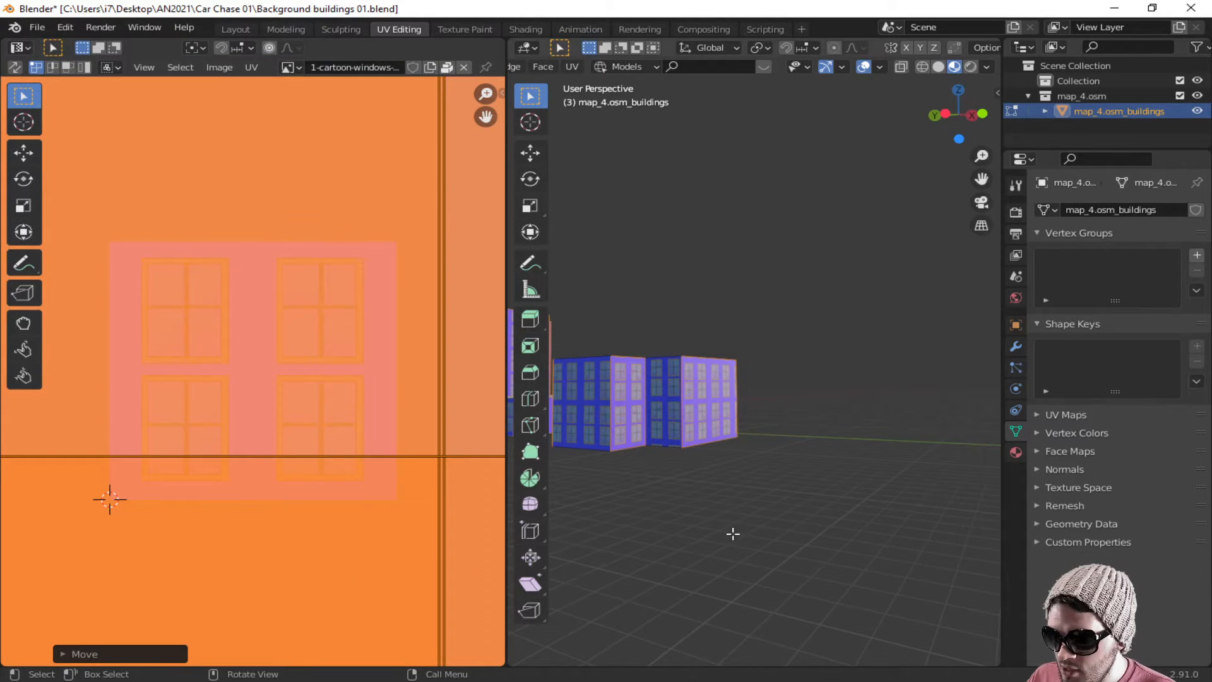
Step: Select the low building's side wall on its own and reposition its UV island against the window texture
middle_click_drag(733, 491, 885, 501)
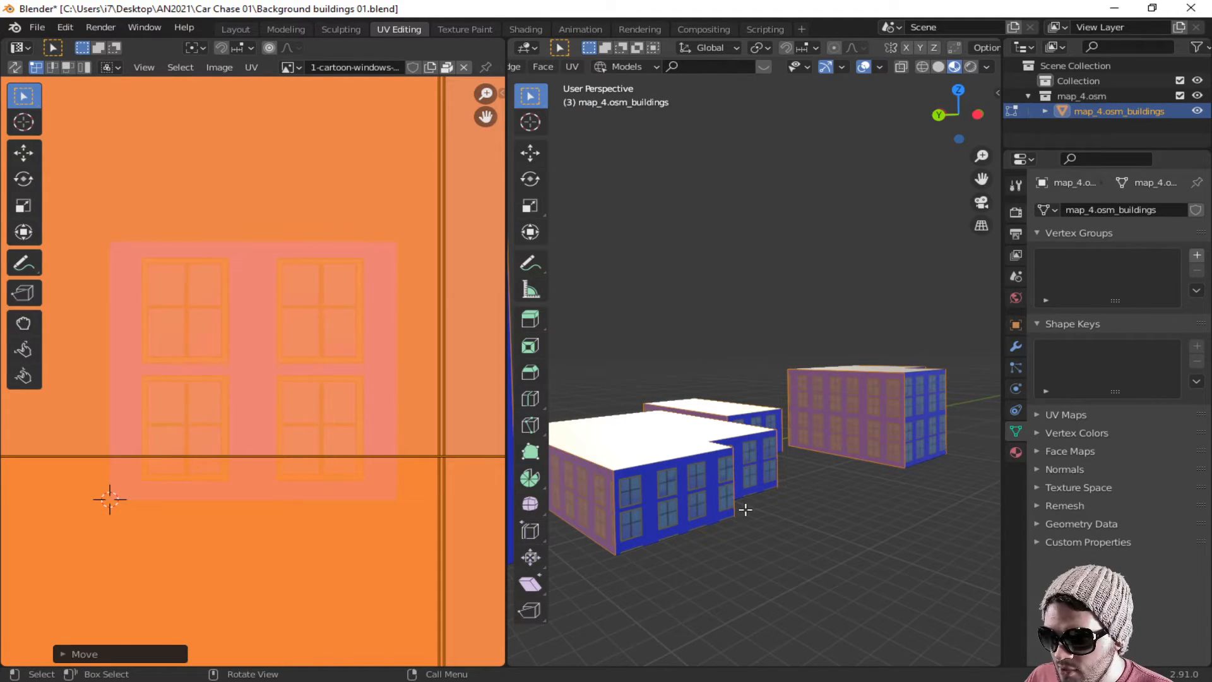
scroll(769, 501, "down", 2)
middle_click_drag(736, 501, 754, 496)
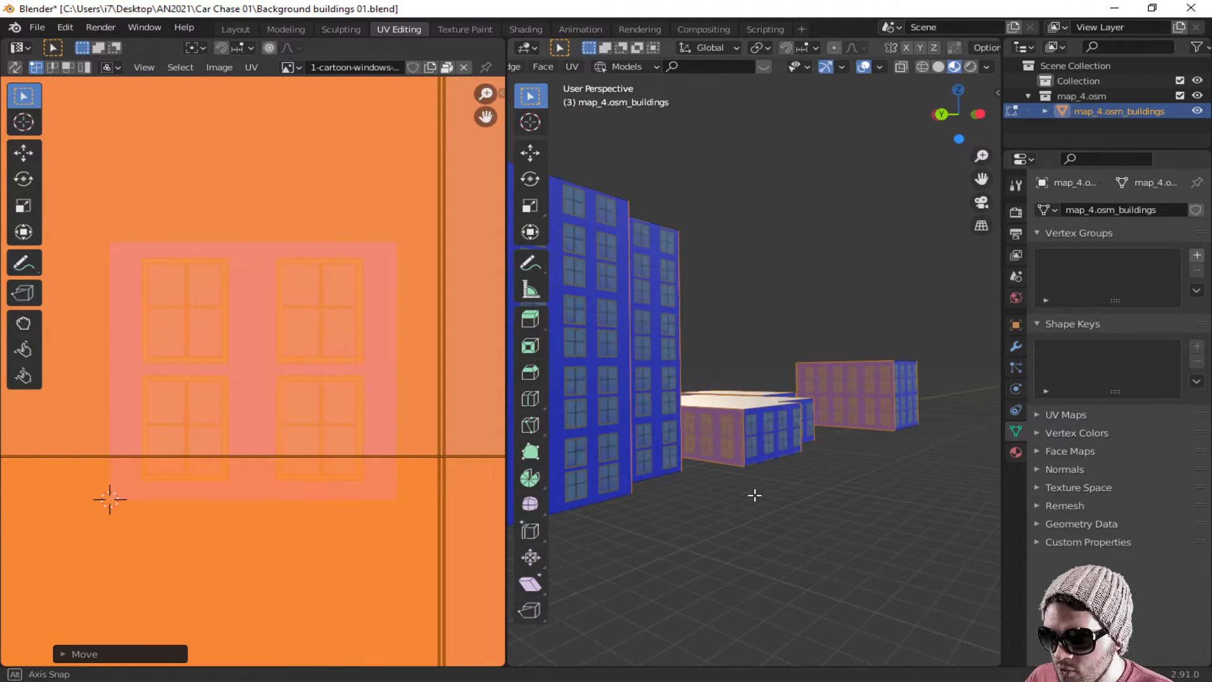
left_click(714, 434)
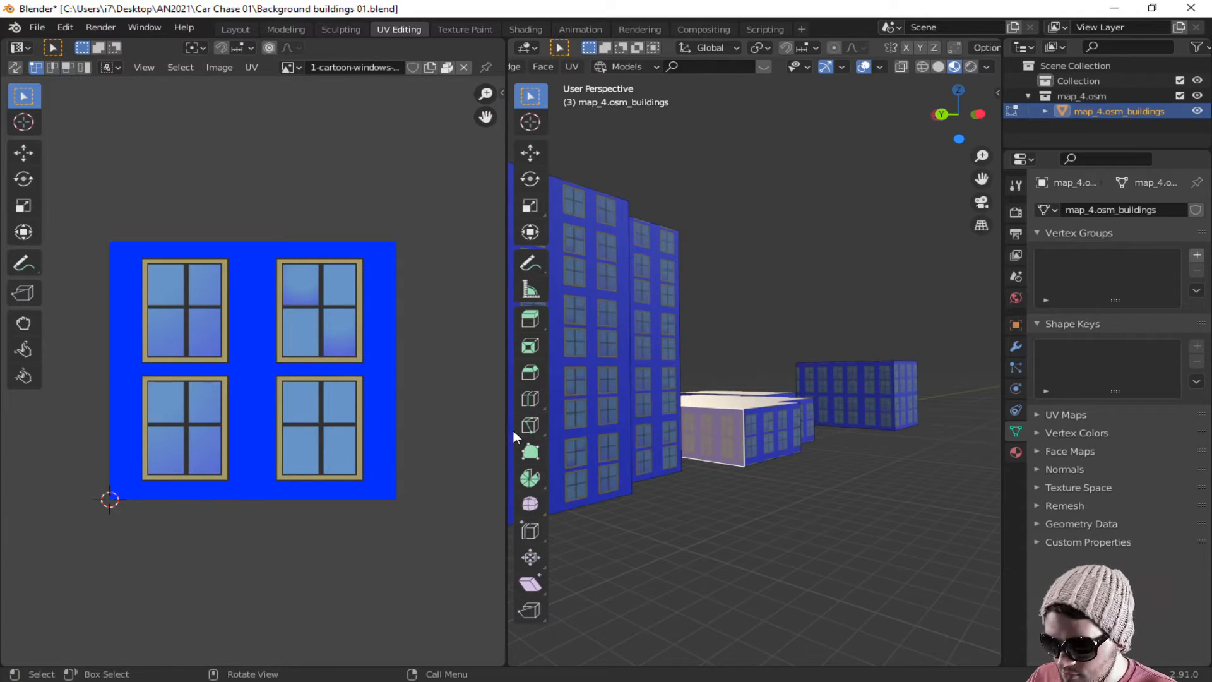
key("g")
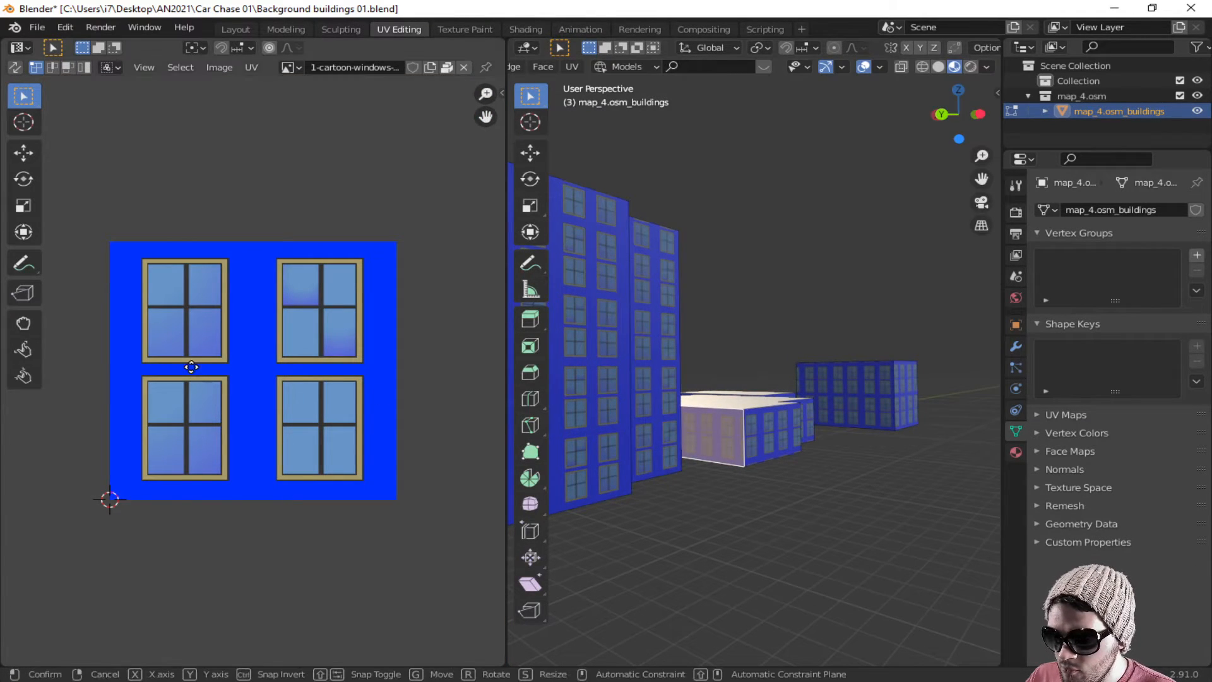
left_click(203, 370)
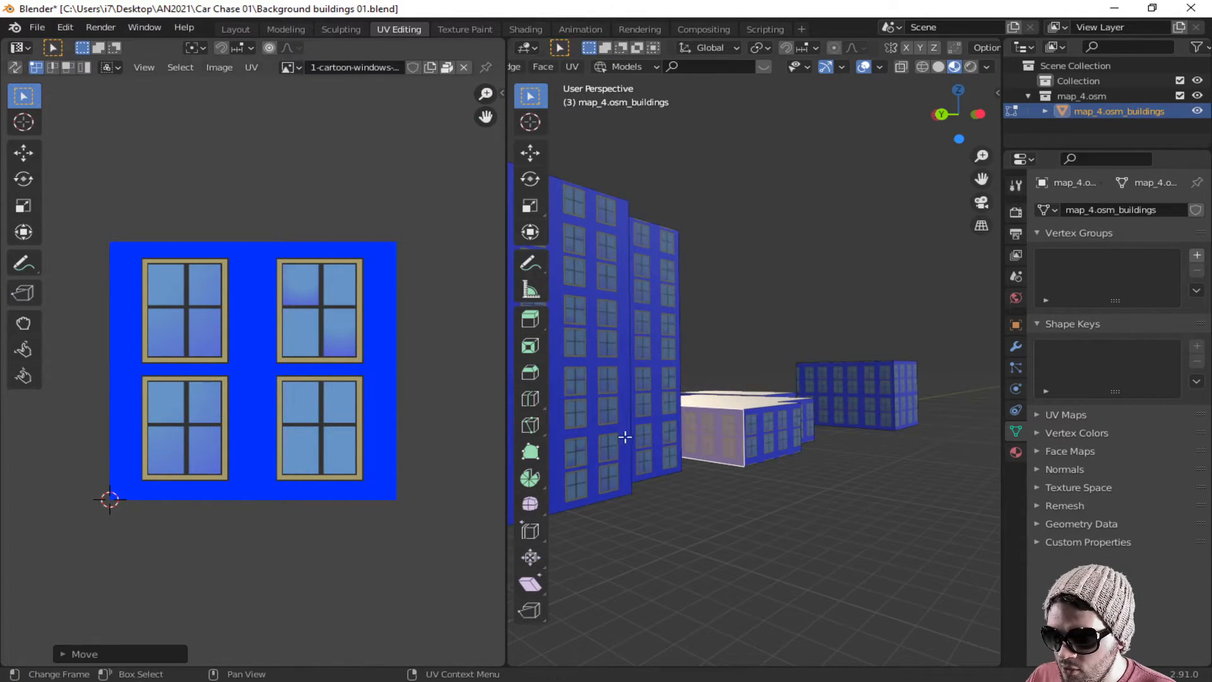
left_click(704, 442)
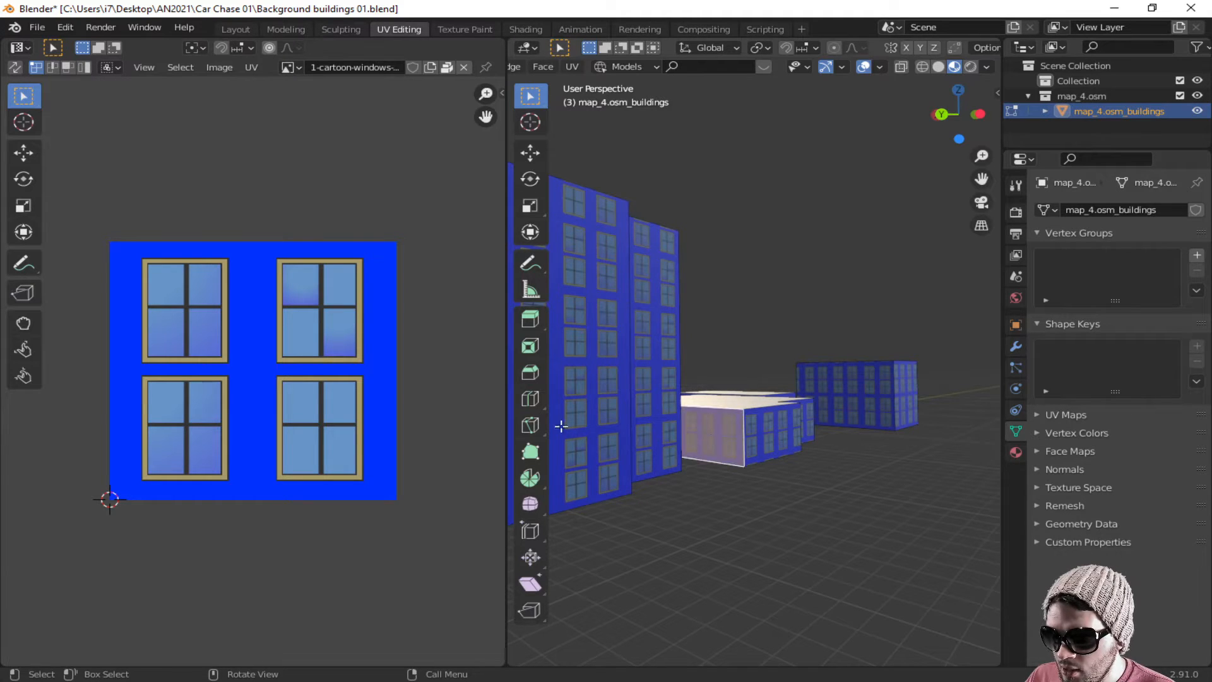
key("g")
left_click(355, 434)
Step: Select the tall building's side wall and move its UV island downward and slightly in negative X
middle_click_drag(726, 442, 1074, 438)
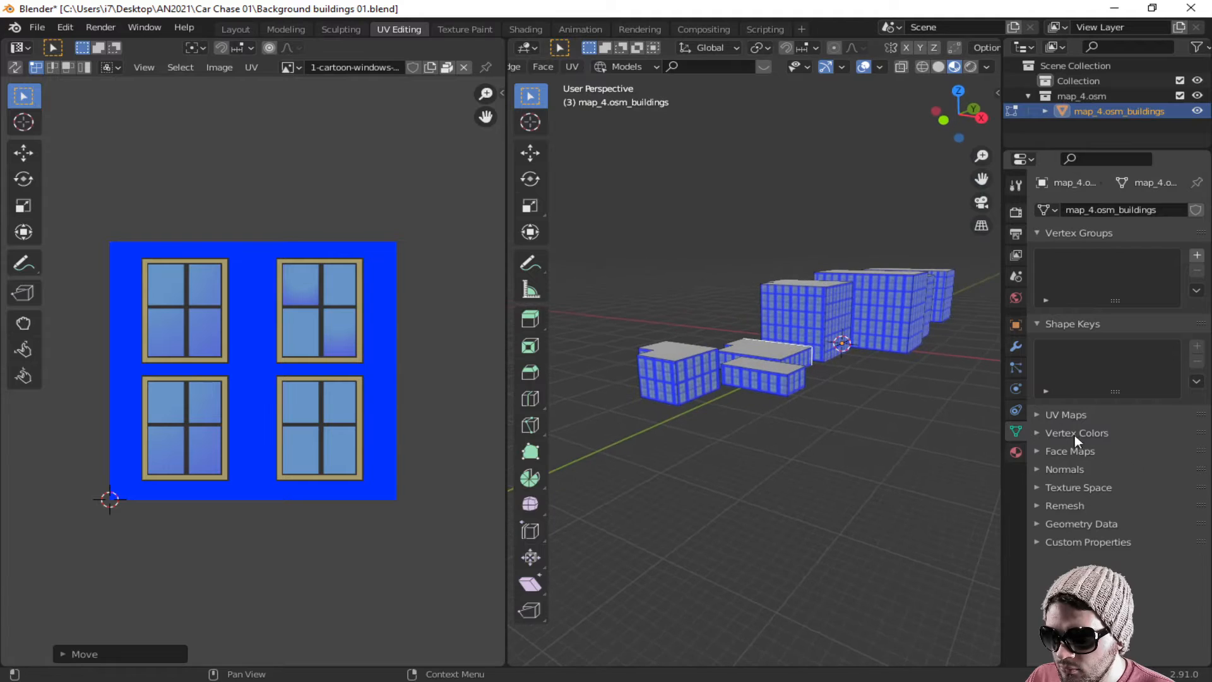
middle_click_drag(929, 369, 864, 432, "shift")
scroll(782, 482, "up", 5)
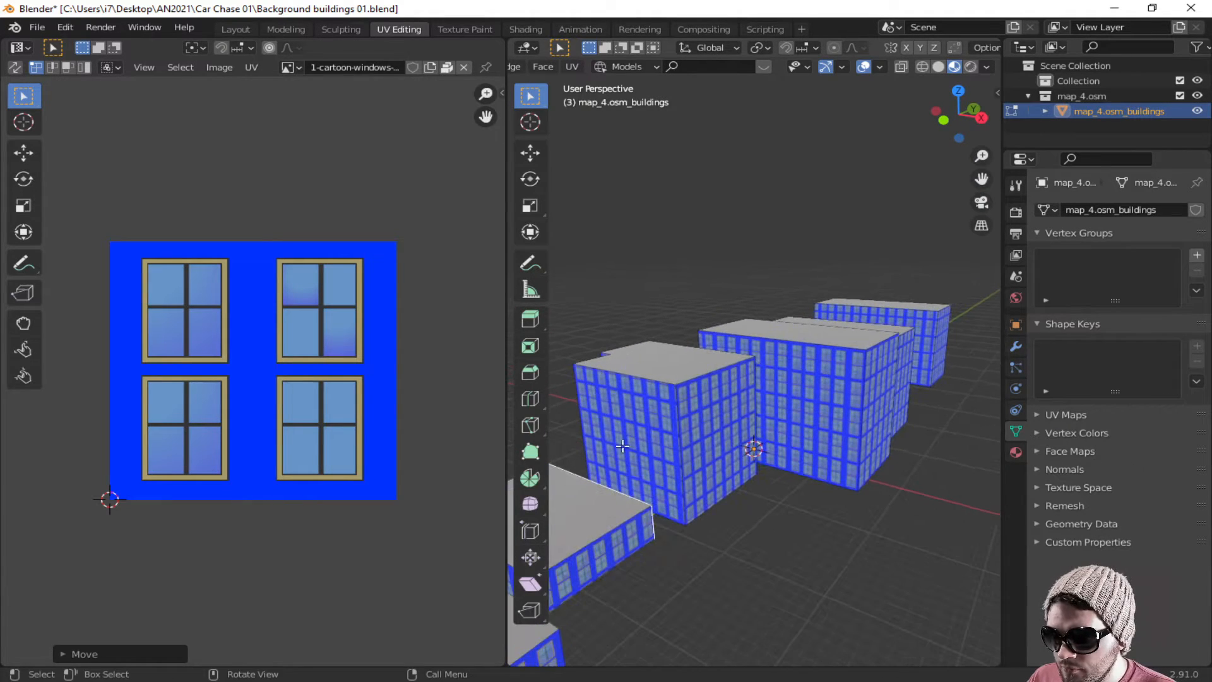
key("a")
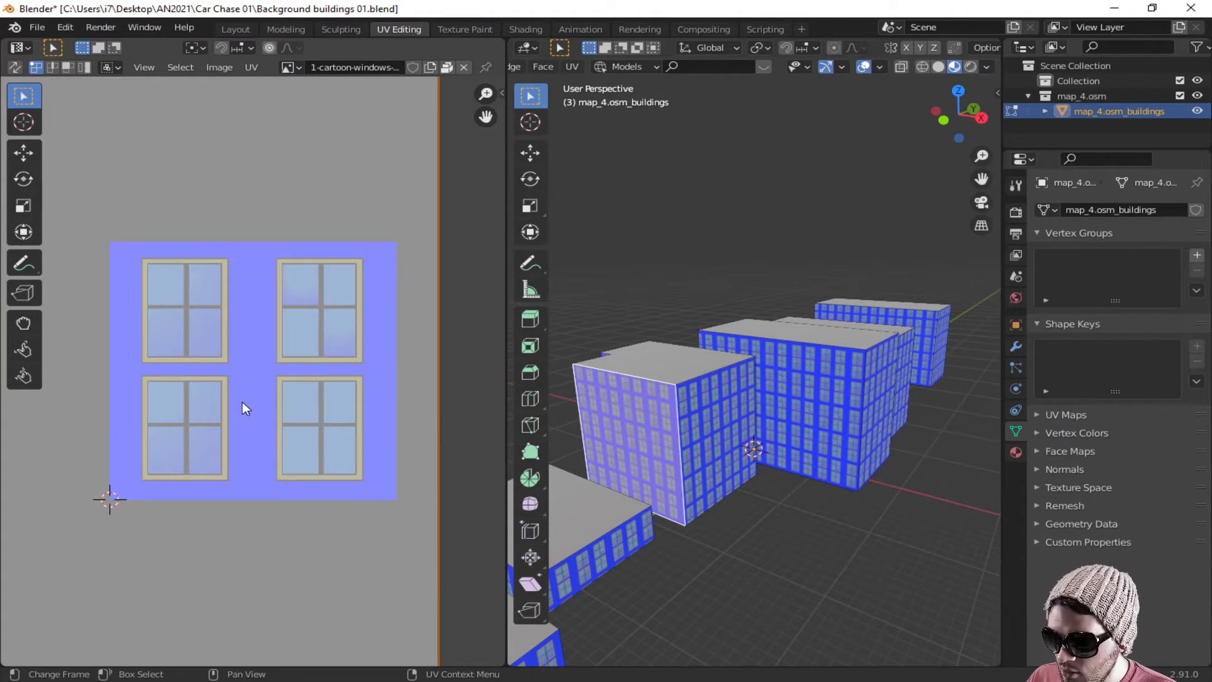
key("g")
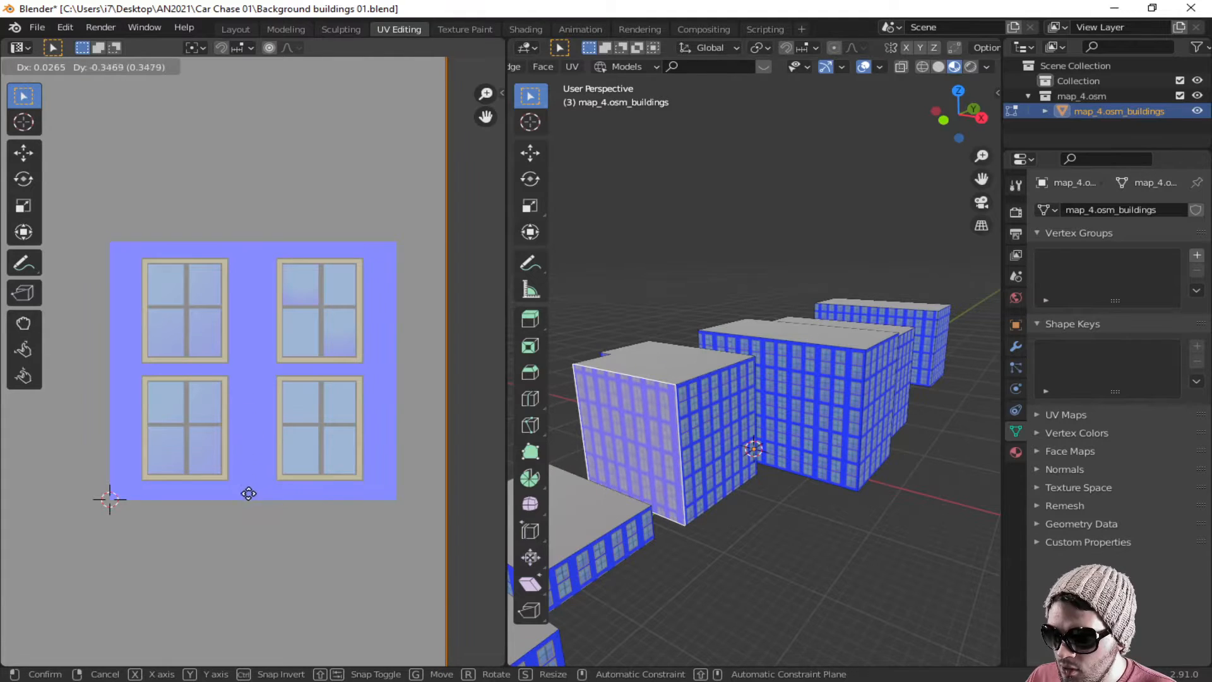
left_click(224, 523)
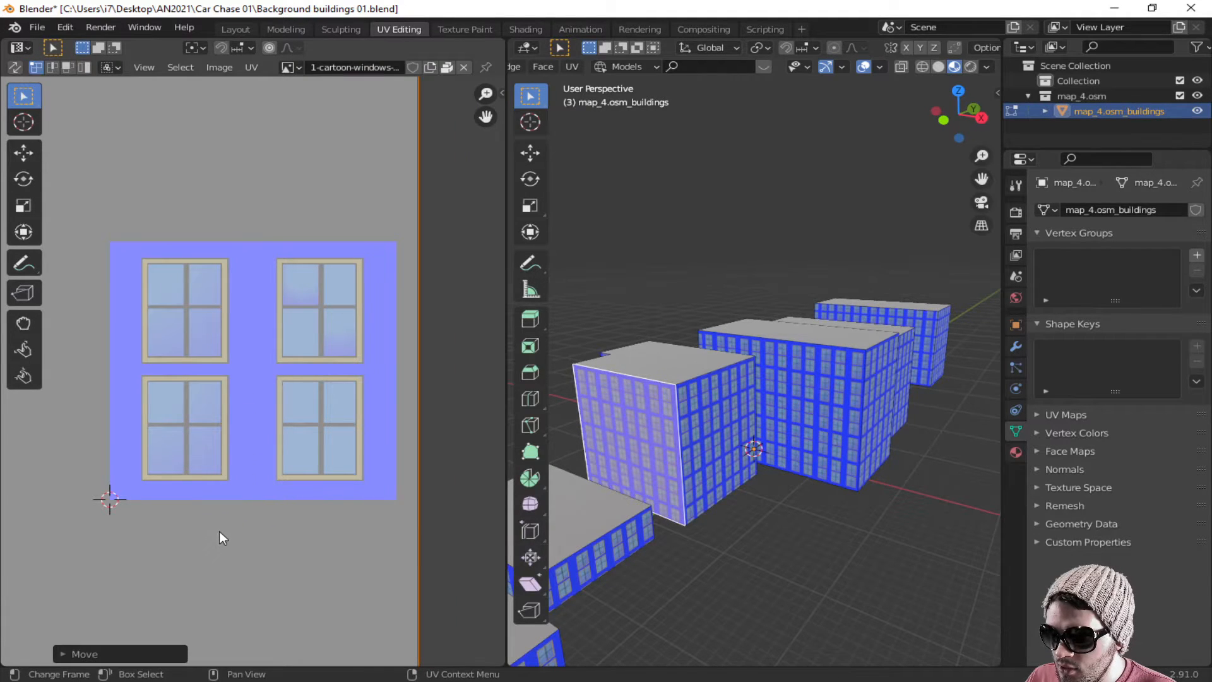
Step: Select the side wall facing the neighbouring tall block and nudge its UV island down by about 0.04
middle_click_drag(867, 481, 716, 483)
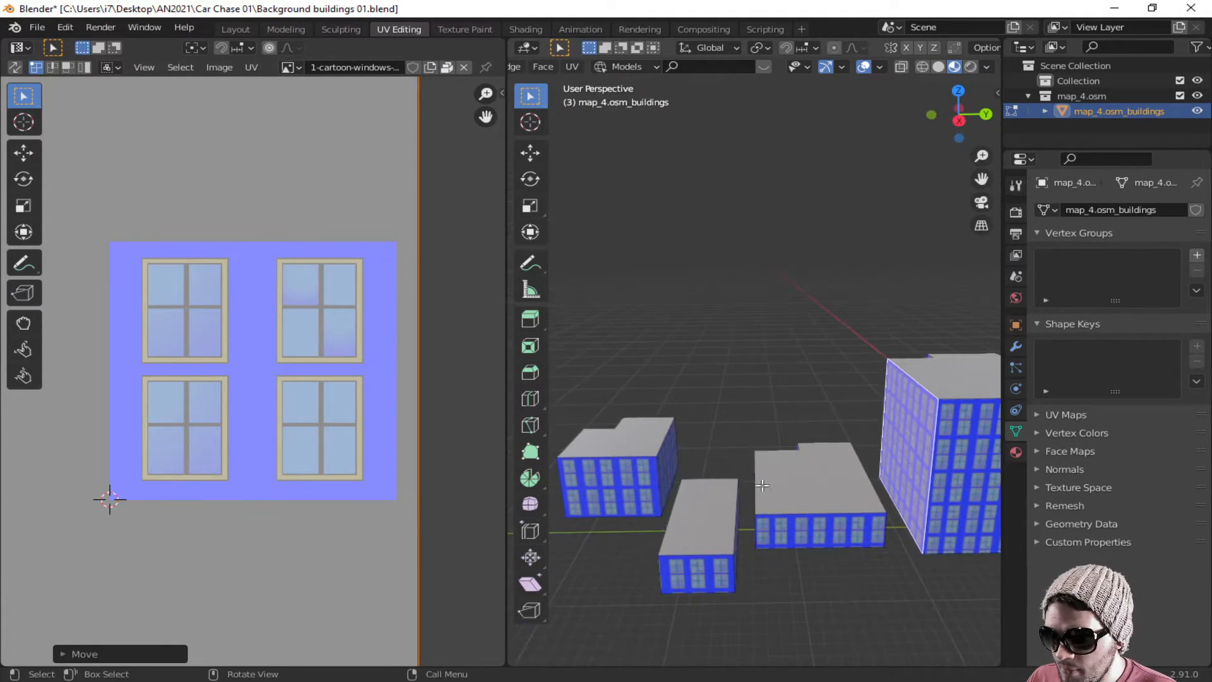
middle_click_drag(906, 445, 867, 323, "shift")
left_click(849, 306)
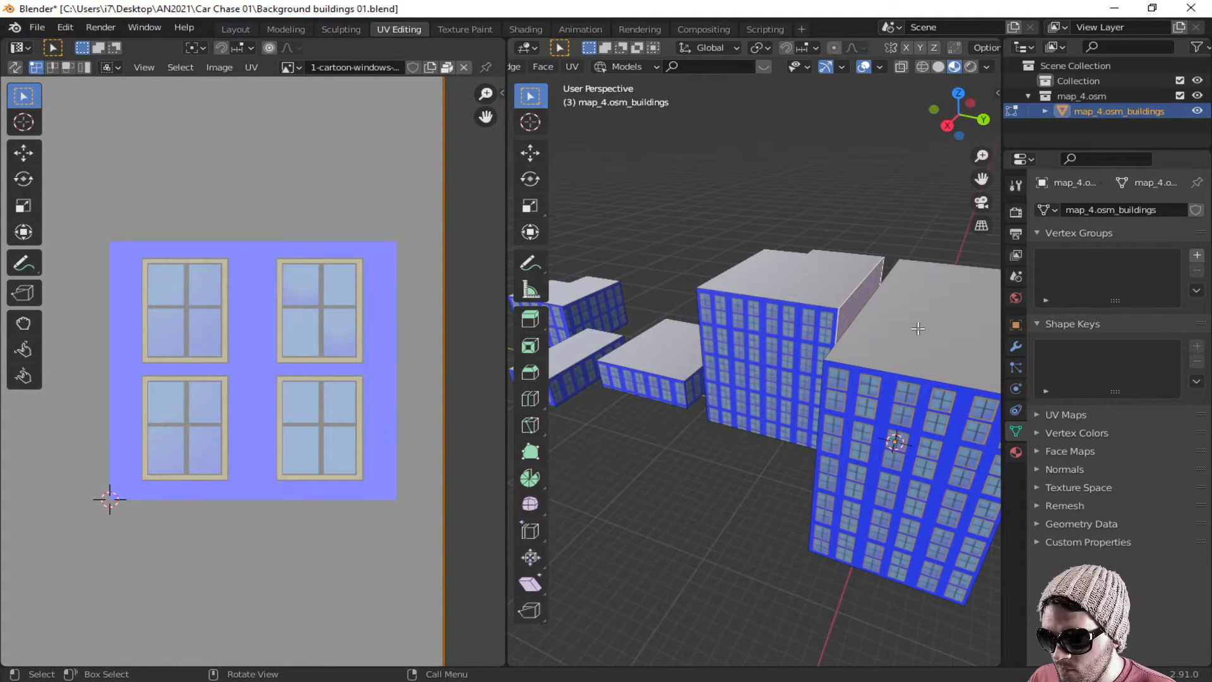
key("KP_Decimal")
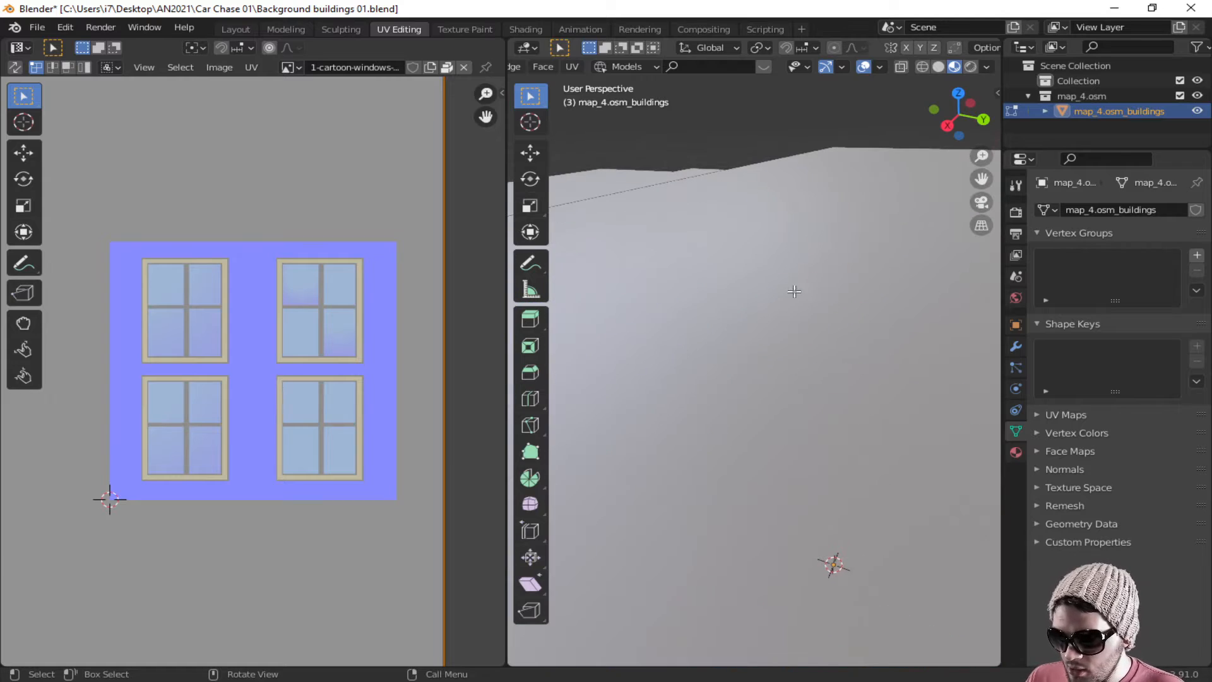
mouse_move(797, 292)
middle_mouse_down()
mouse_move(749, 433)
mouse_move(584, 349)
mouse_move(605, 283)
mouse_move(807, 272)
middle_mouse_up()
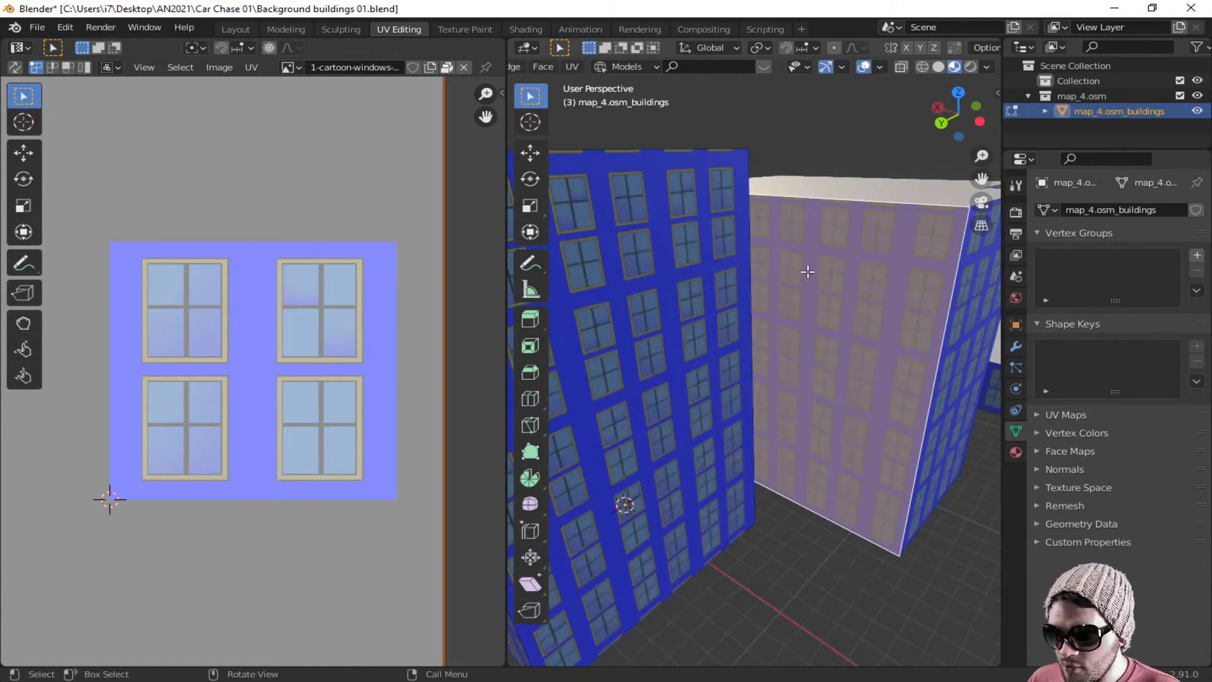
key("g")
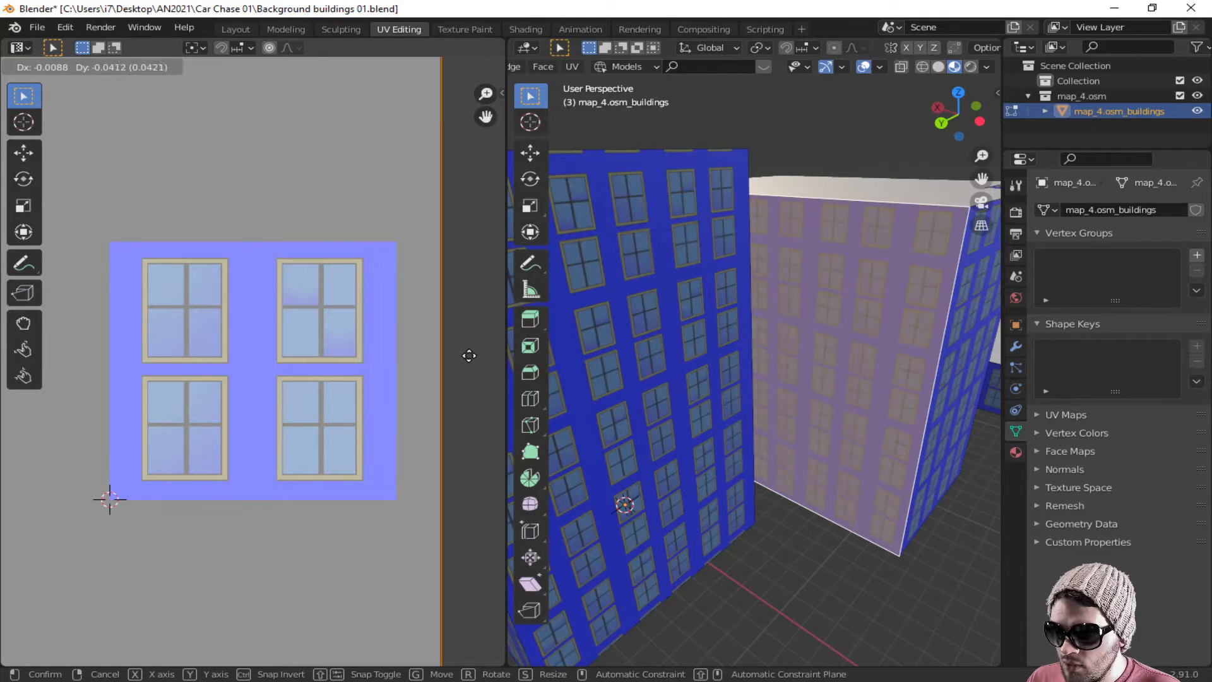
left_click(469, 355)
Step: Select the long side wall of the large block and shift its UV island in negative X and slightly down
left_click(789, 388)
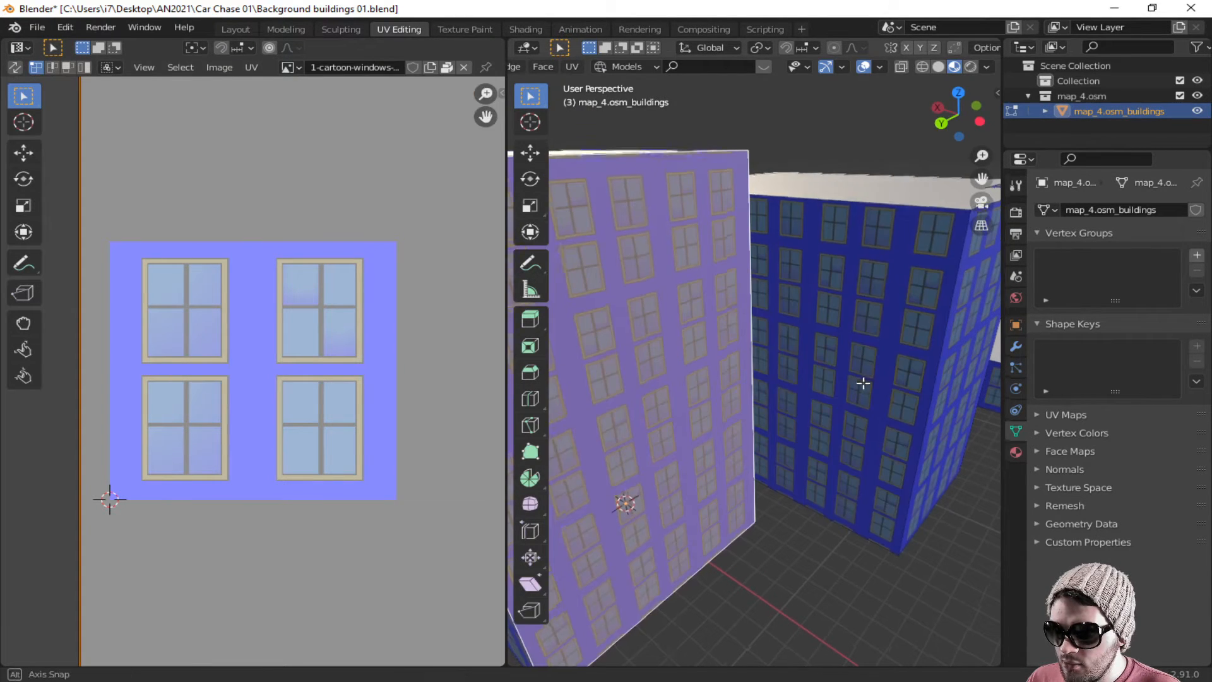
middle_click_drag(863, 383, 702, 368)
left_click(675, 214)
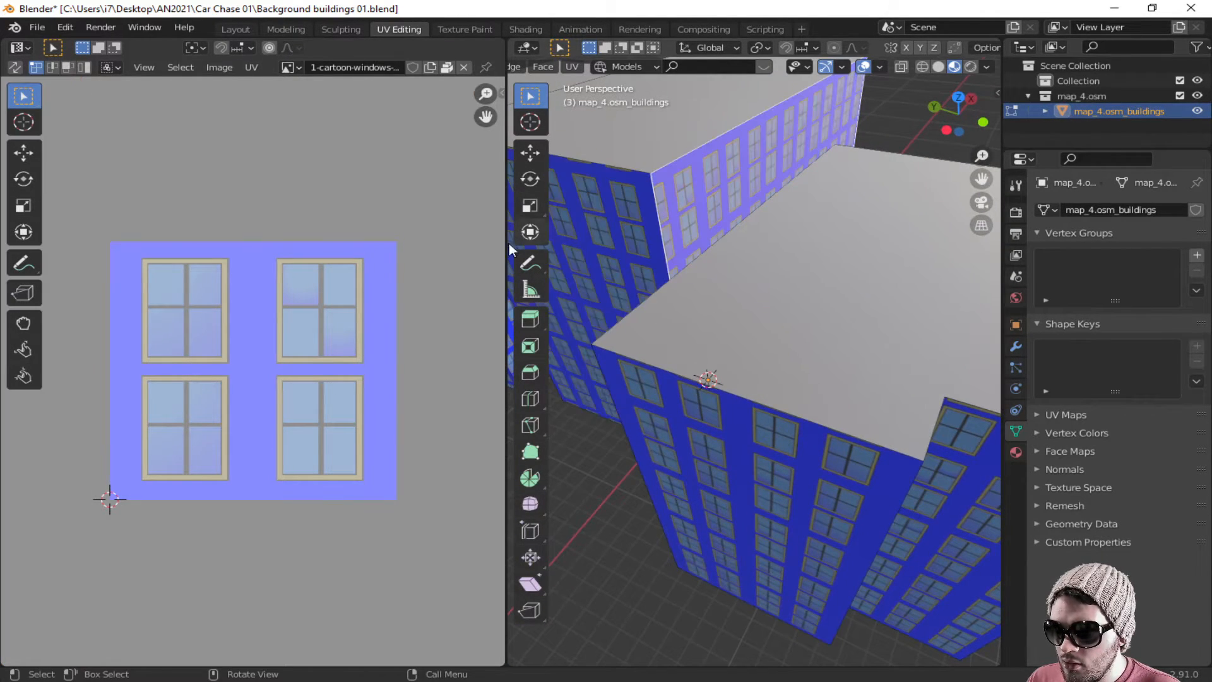
key("g")
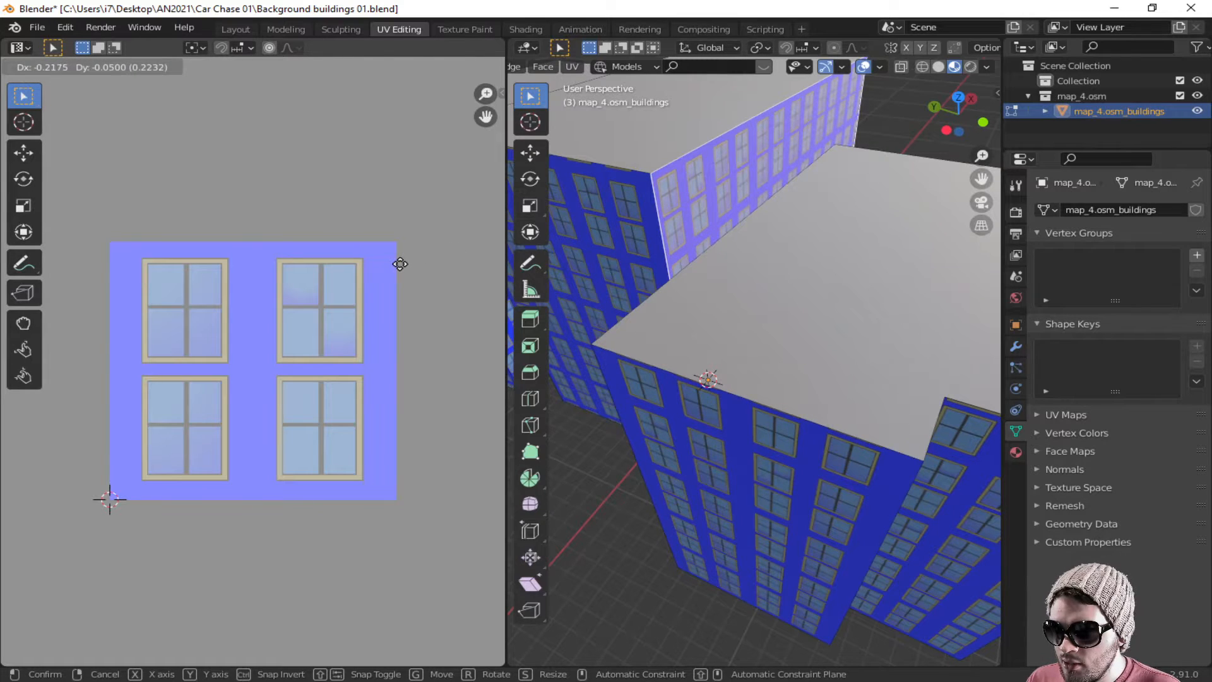
left_click(431, 267)
Step: Adjust the long side wall's UV island along X only, scaling it slightly and shifting it in negative X
middle_click_drag(843, 225, 694, 205)
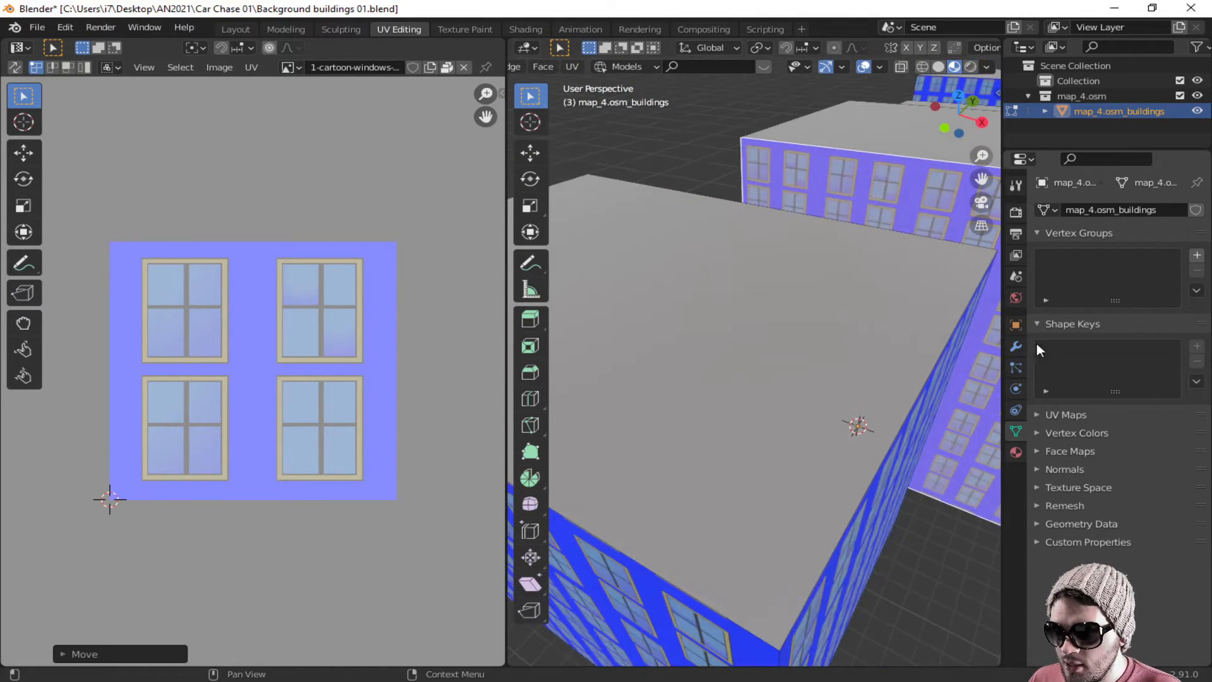
middle_click_drag(821, 398, 828, 380)
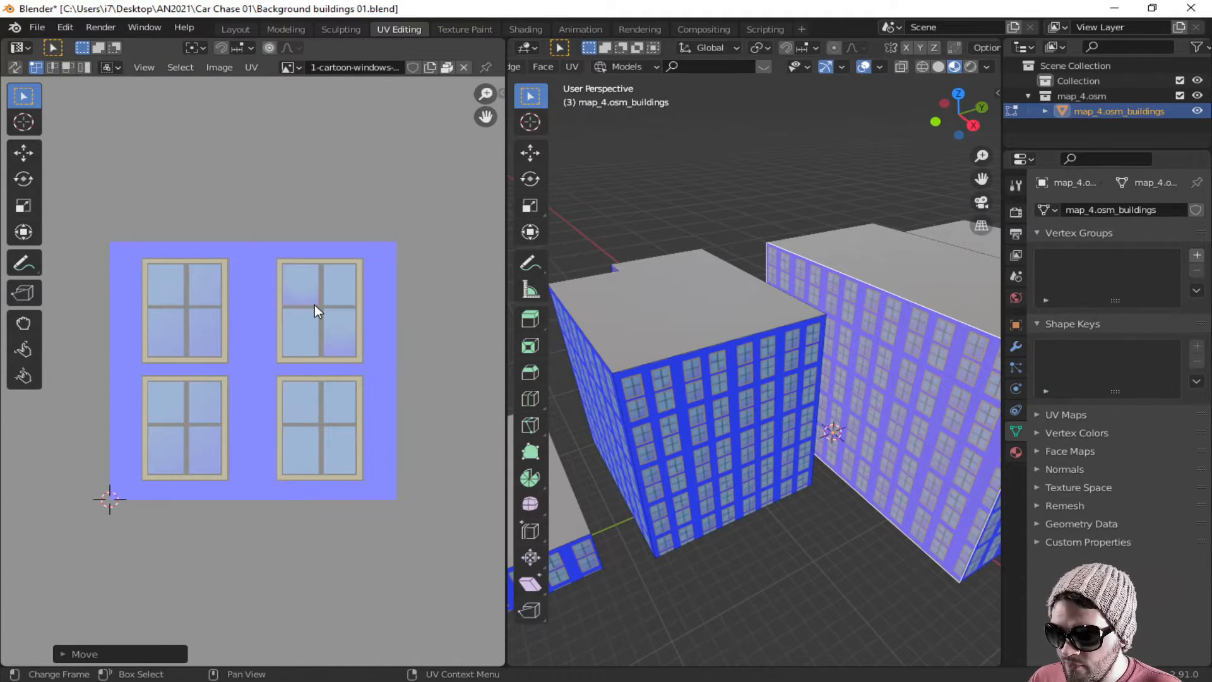
key("s")
key("x")
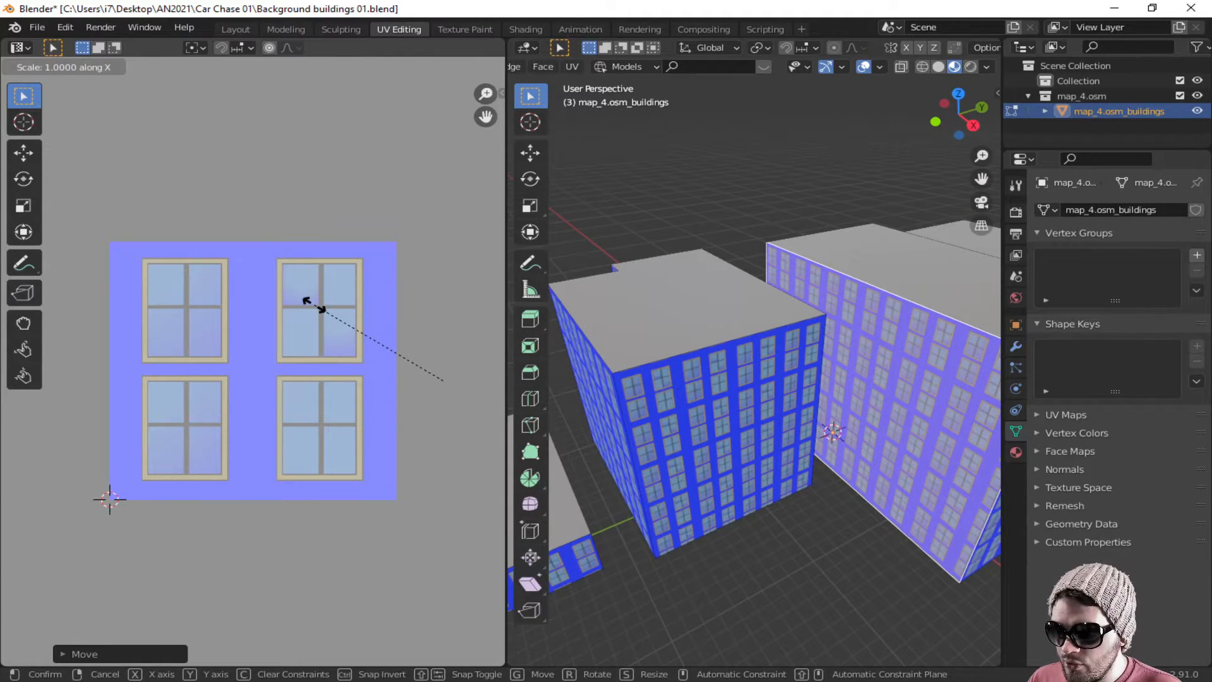
left_click(315, 306)
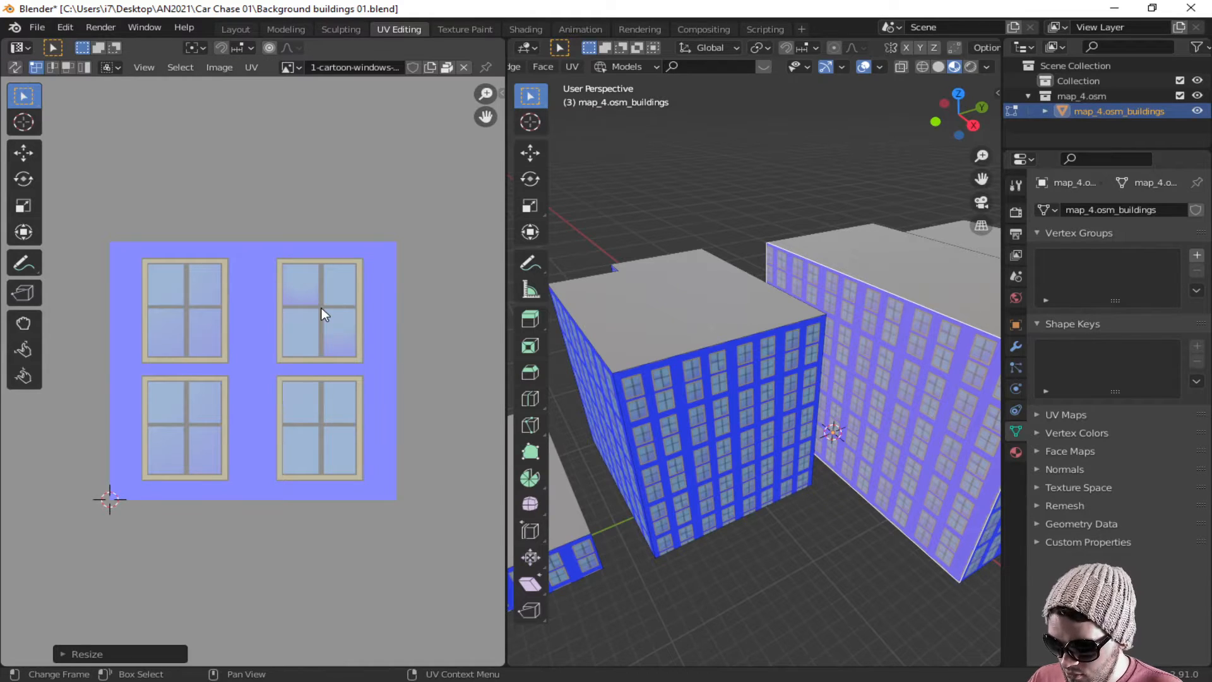
key("g")
key("x")
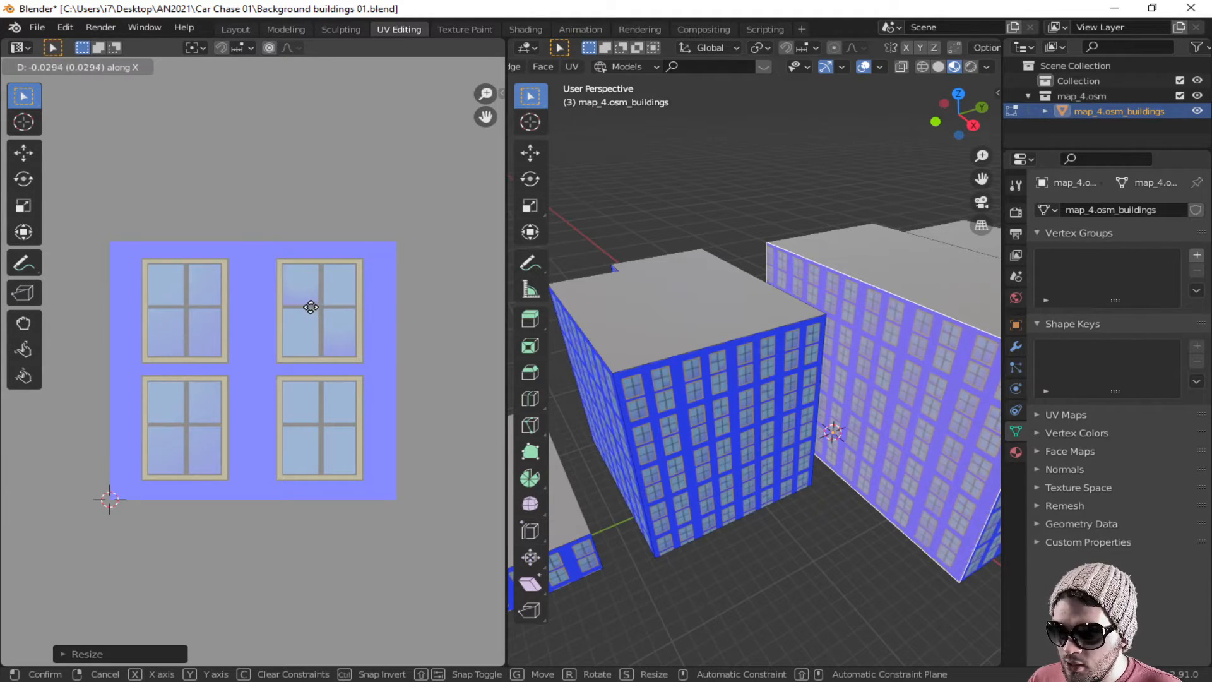
left_click(271, 309)
Step: Select the large block's opposite long wall and scale its UV island up slightly along X
middle_click_drag(771, 383, 665, 404)
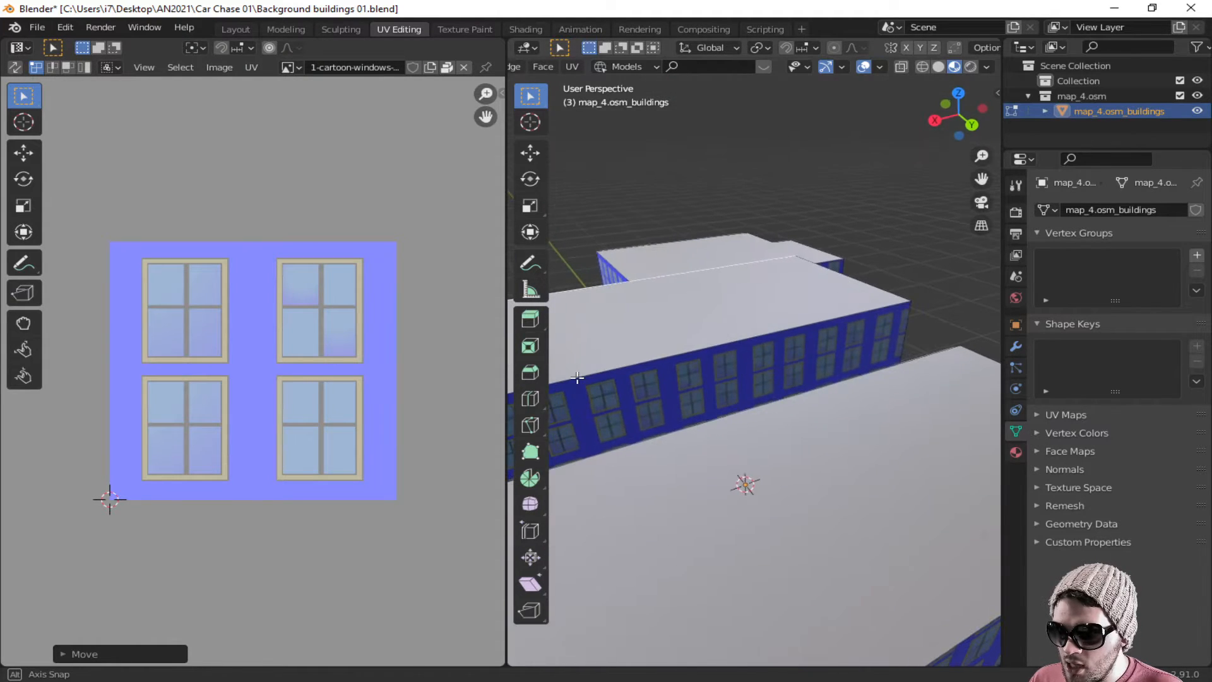
left_click(708, 395)
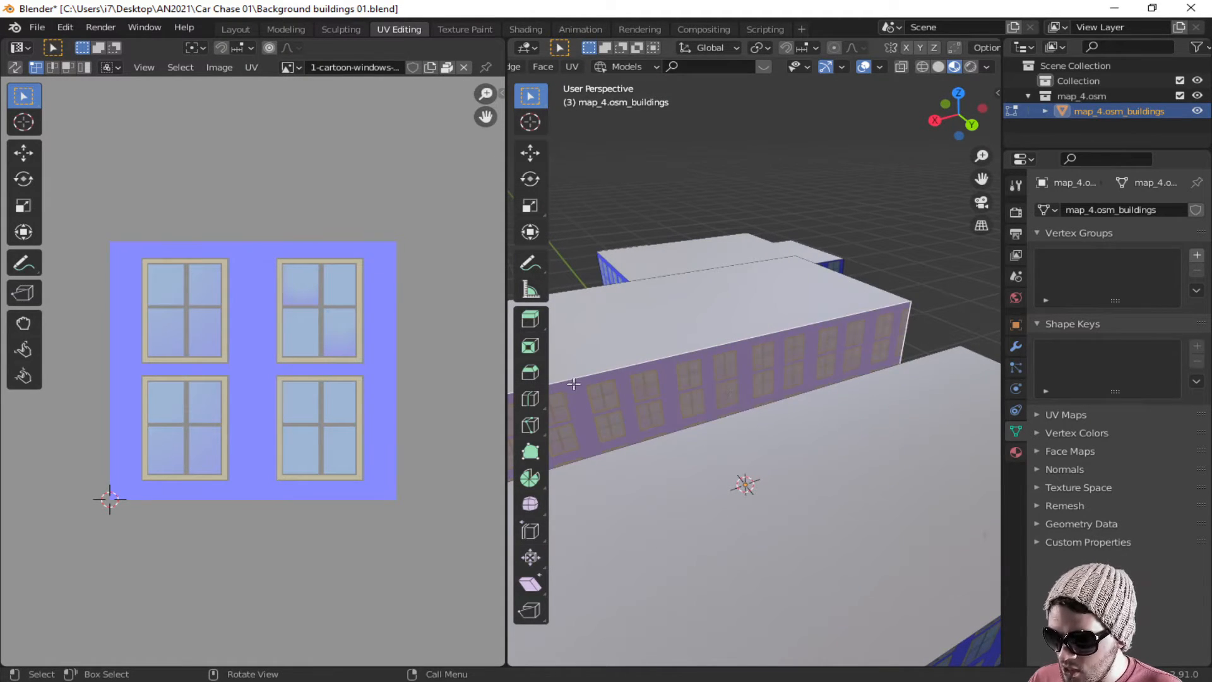
middle_click_drag(573, 384, 549, 398)
key("s")
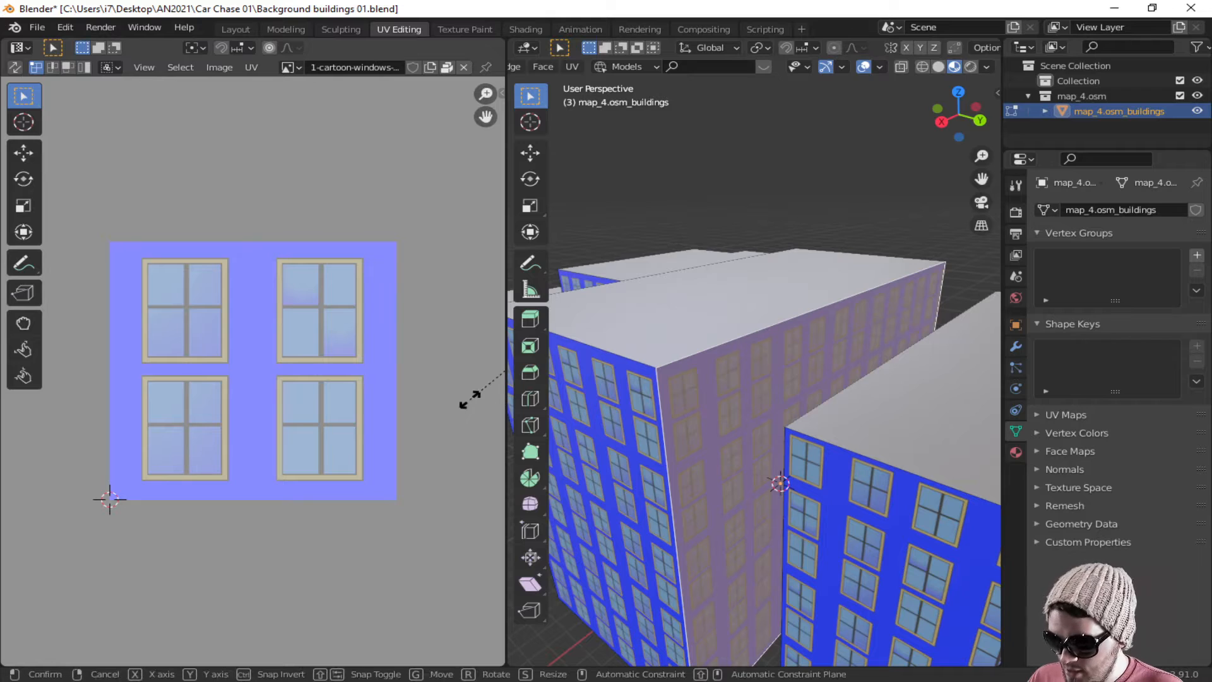
key("x")
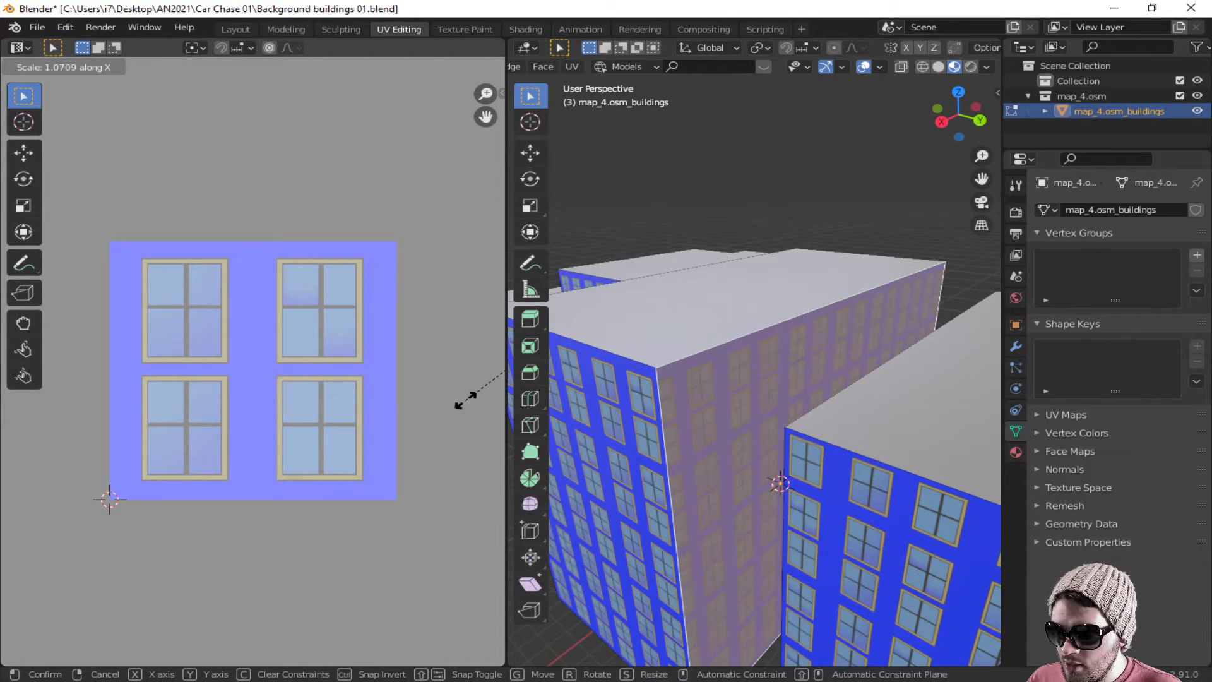
left_click(462, 400)
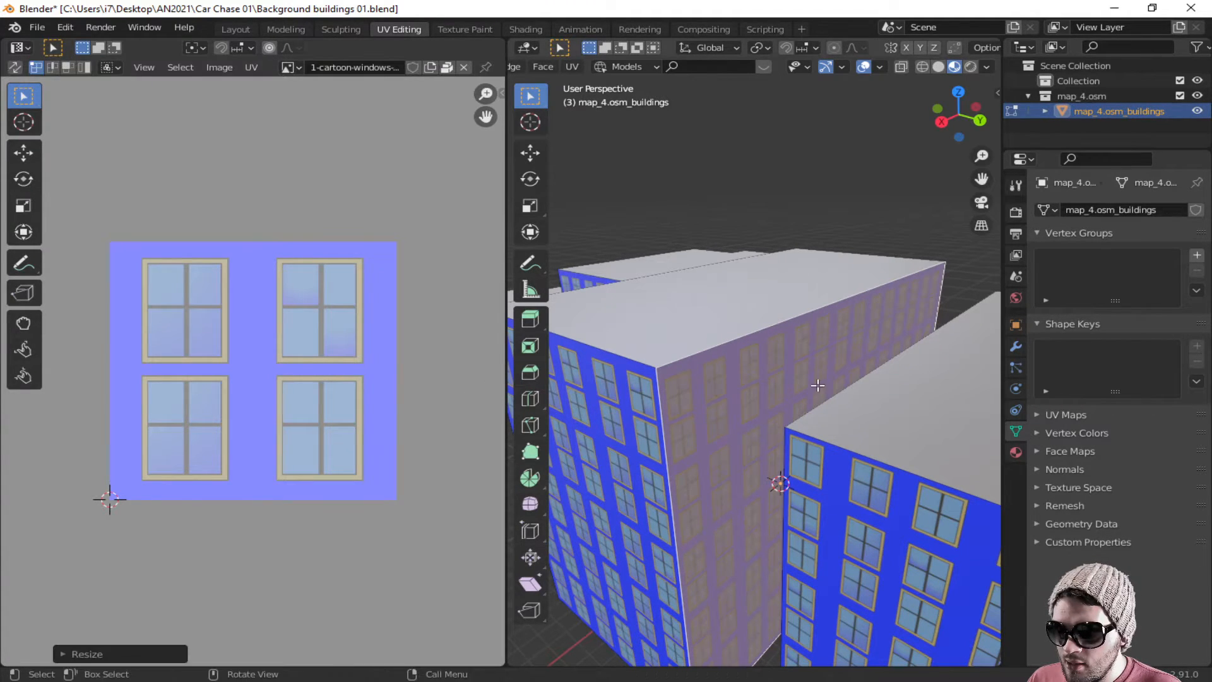
middle_click_drag(726, 404, 873, 396)
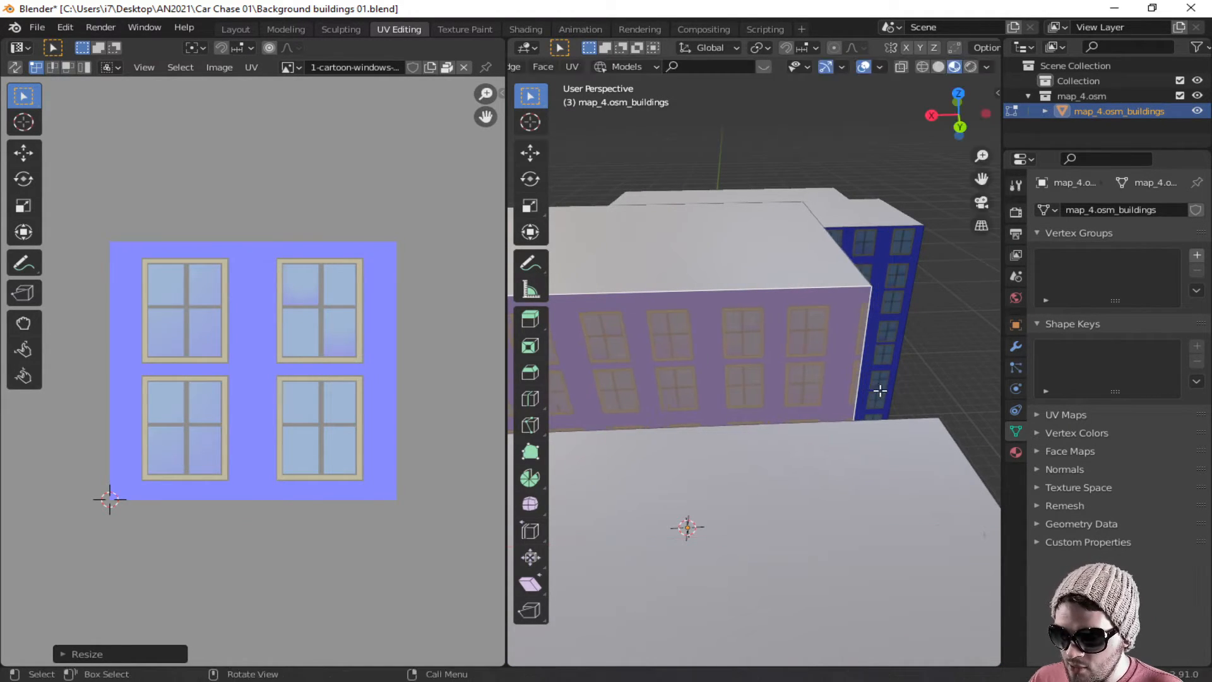
Step: Shift the UV island of the large block's opposite long wall in positive X only
key("g")
key("x")
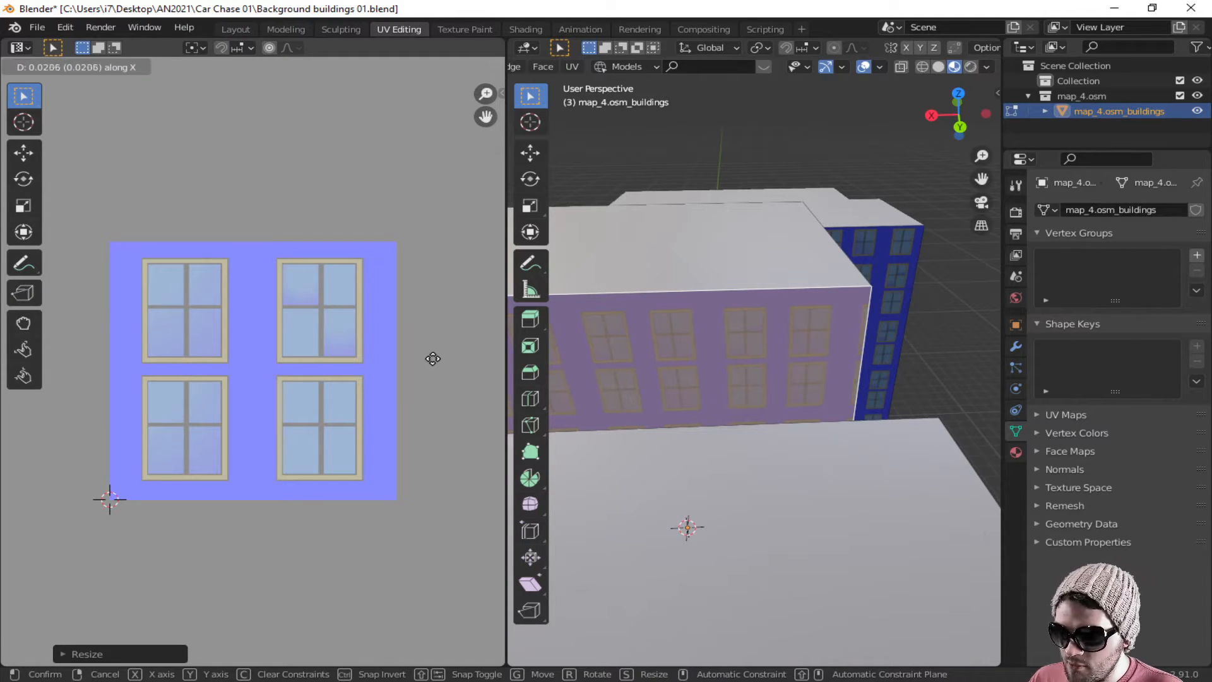
left_click(458, 359)
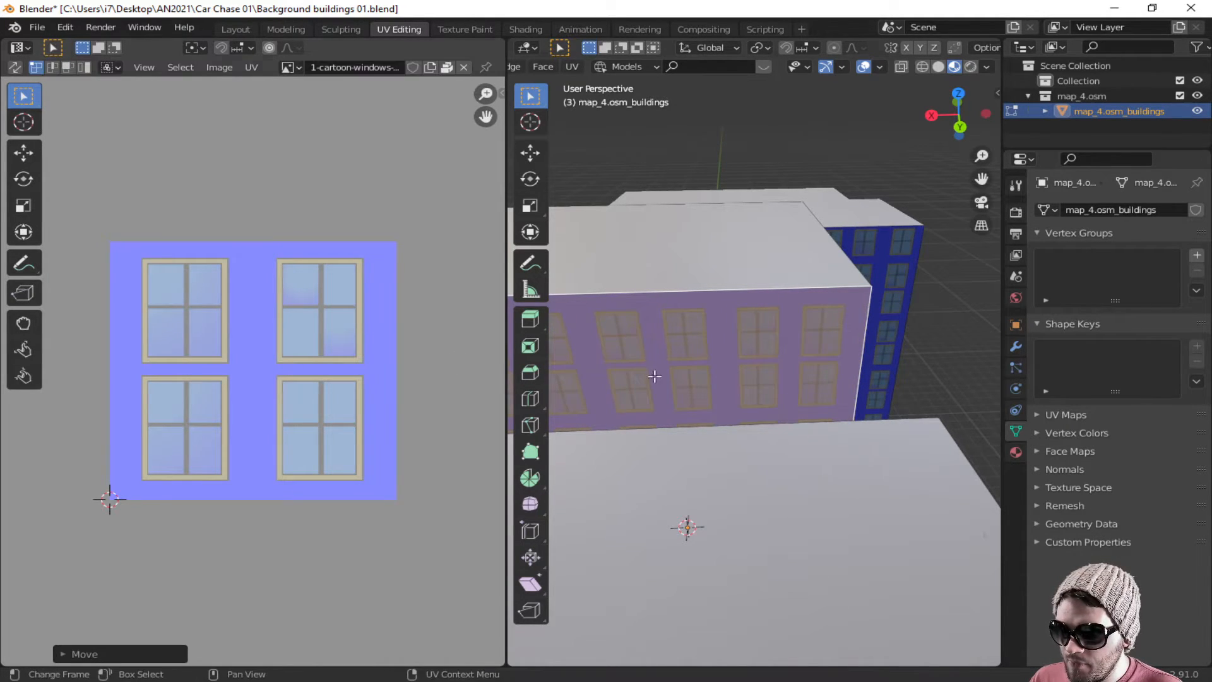
Step: Select the long wall of the block in front and shift its UV island slightly in negative X and down, centring the windows
middle_click_drag(652, 375, 761, 377)
left_click(749, 451)
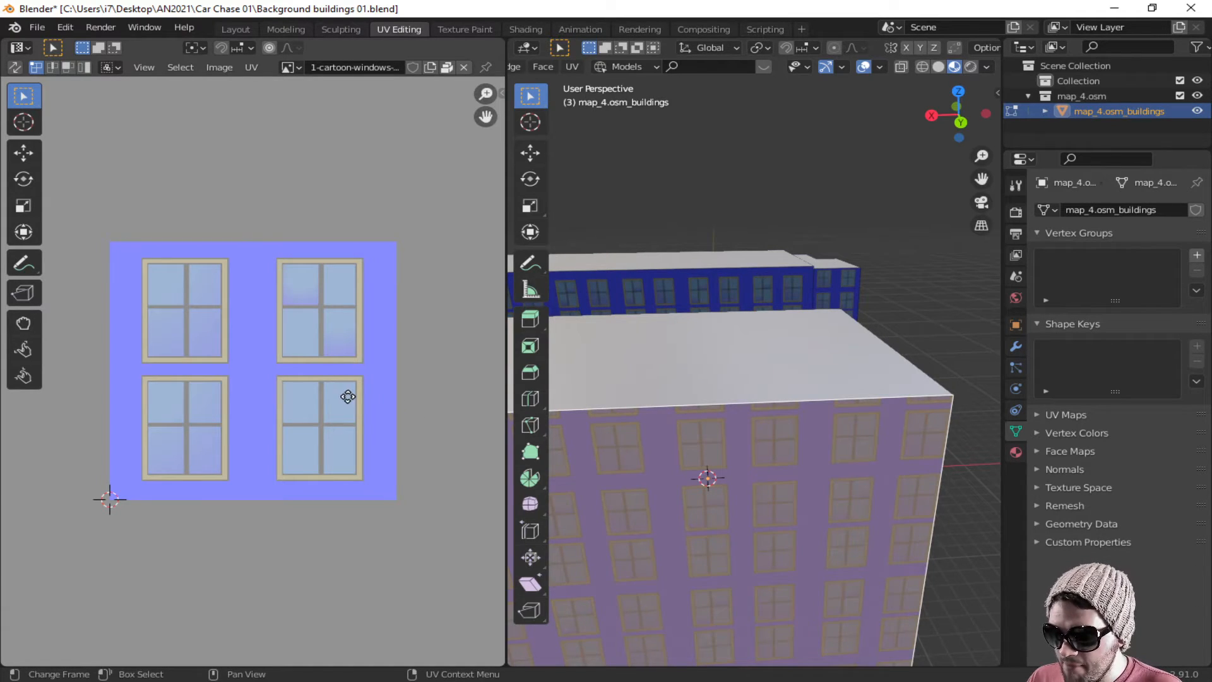
key("g")
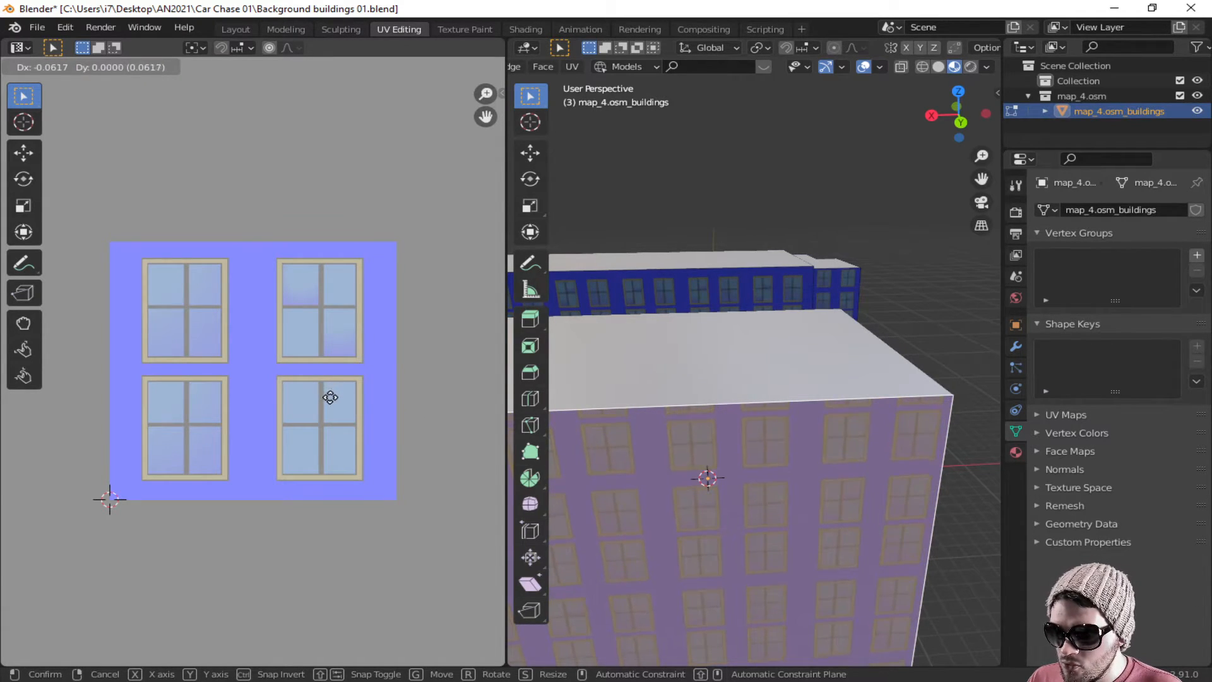
left_click(330, 405)
mouse_move(637, 436)
middle_mouse_down()
mouse_move(650, 411)
mouse_move(666, 411)
mouse_move(631, 419)
middle_mouse_up()
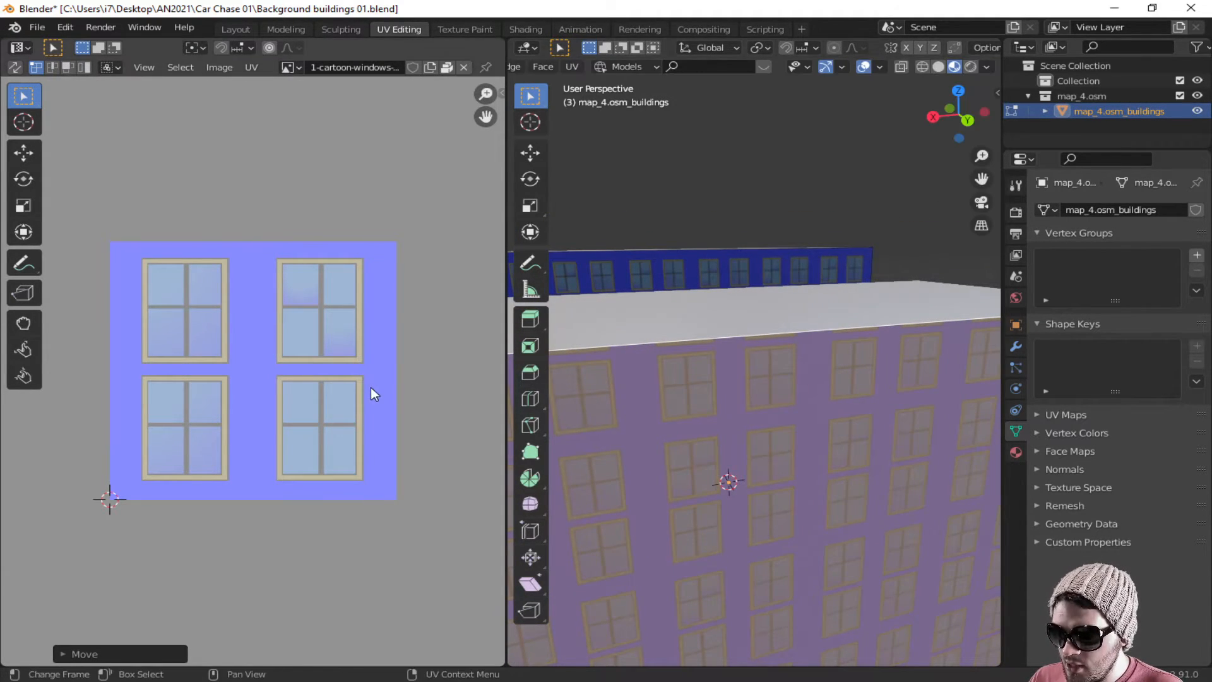
key("g")
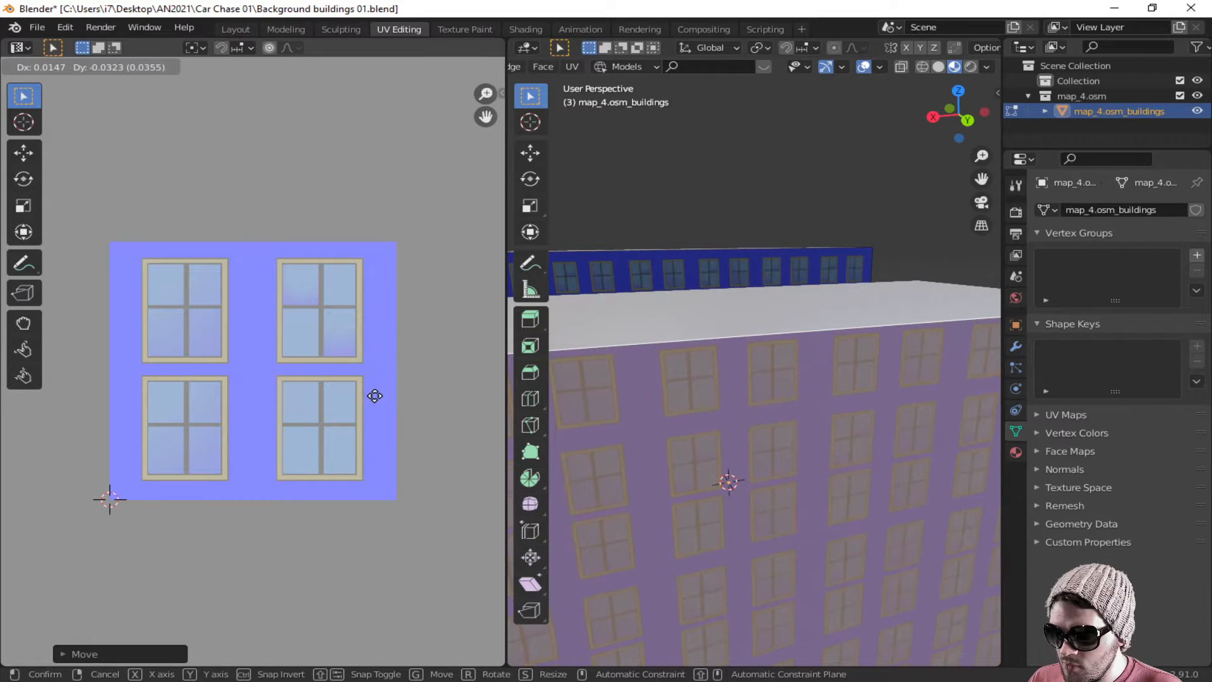
left_click(375, 396)
Step: Select the side wall in the narrow gap between the two tall blocks and shift its UV island in negative X and slightly down
middle_click_drag(600, 416, 853, 472)
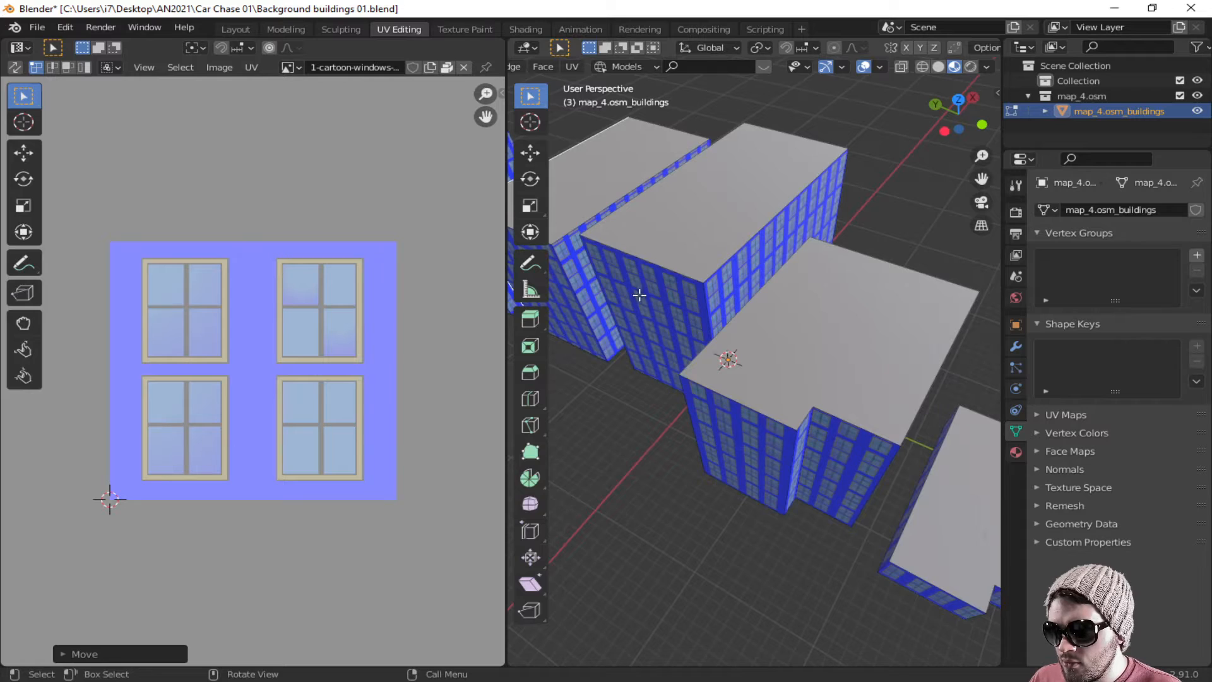
left_click(579, 285)
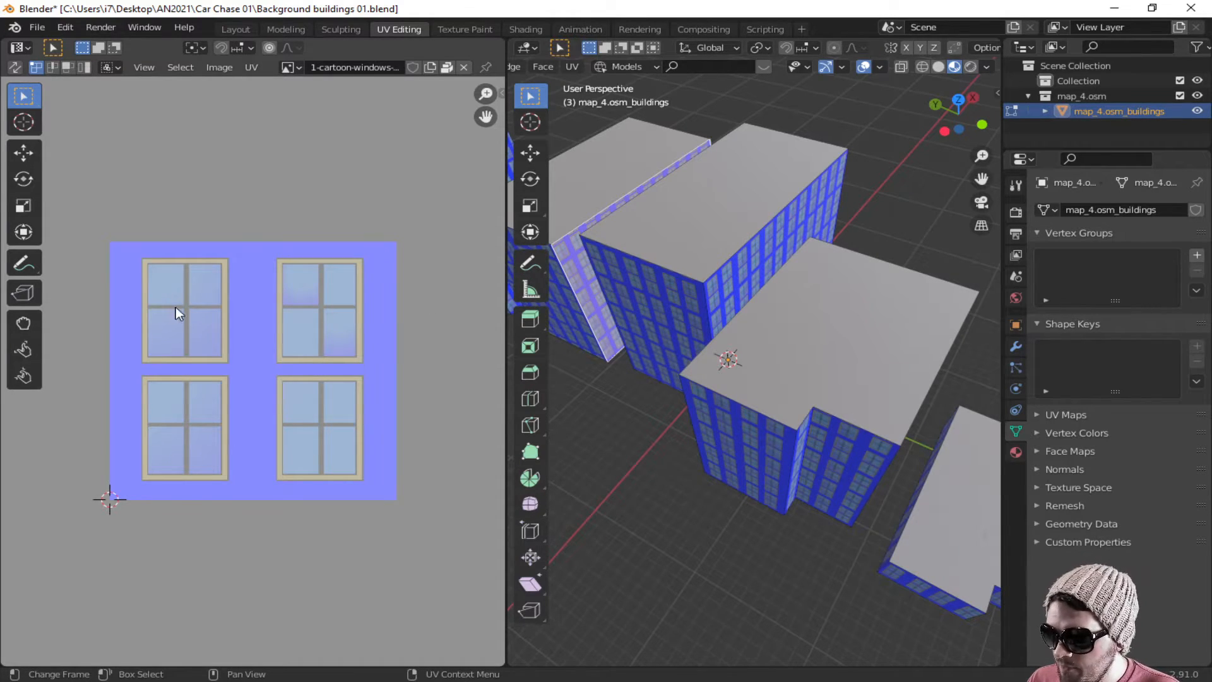
key("g")
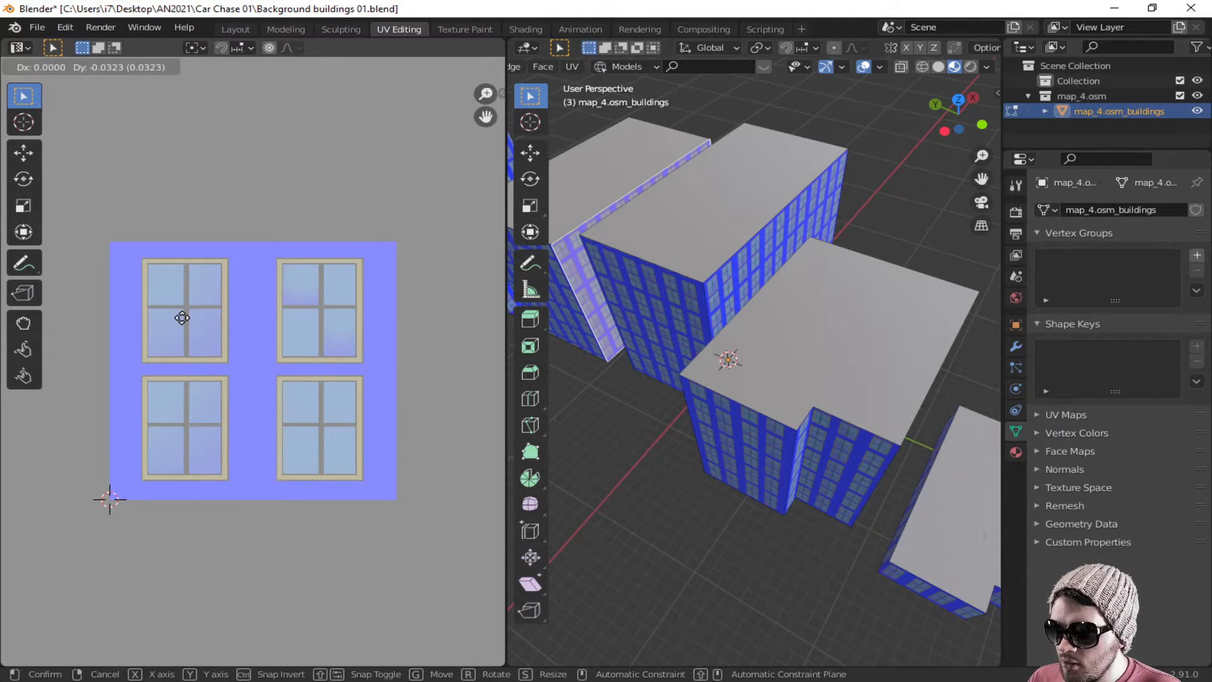
left_click(175, 314)
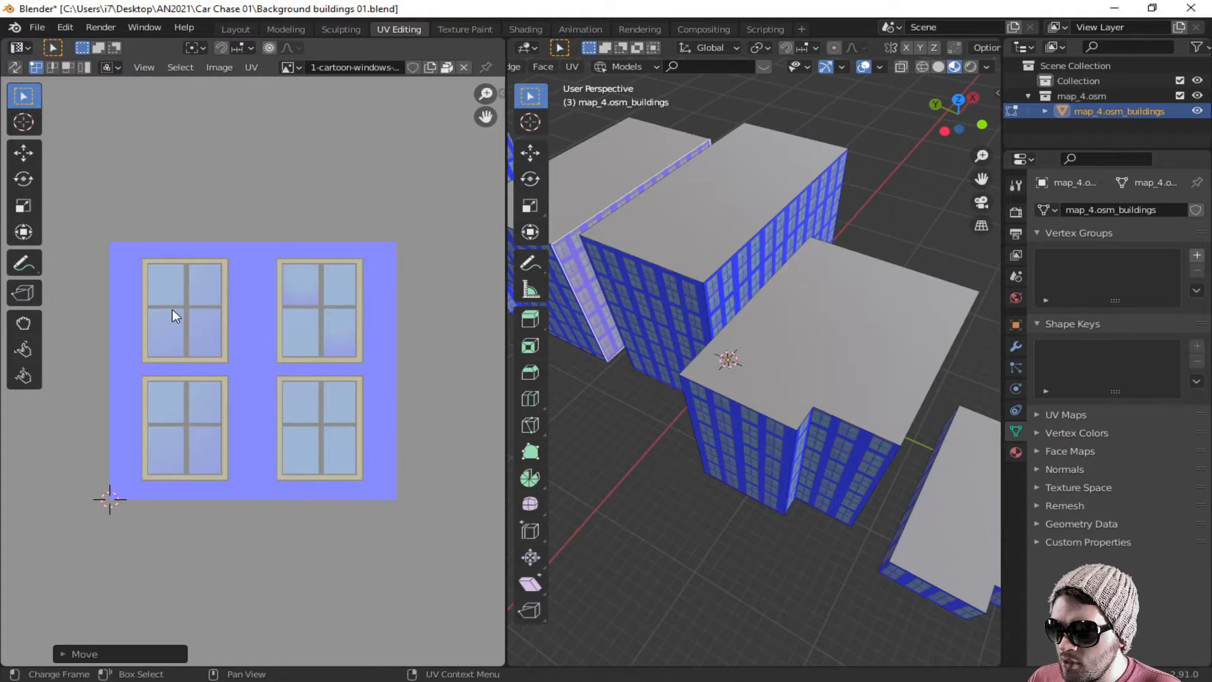
key("g")
left_click(133, 309)
key("g")
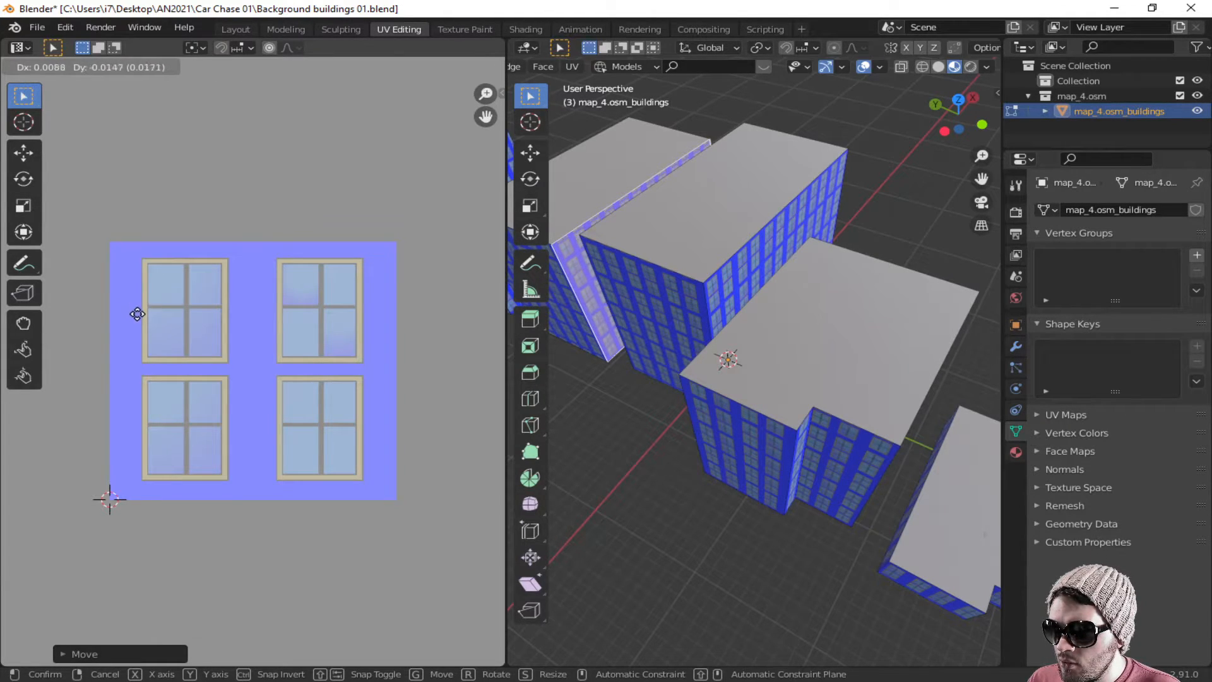
left_click(137, 318)
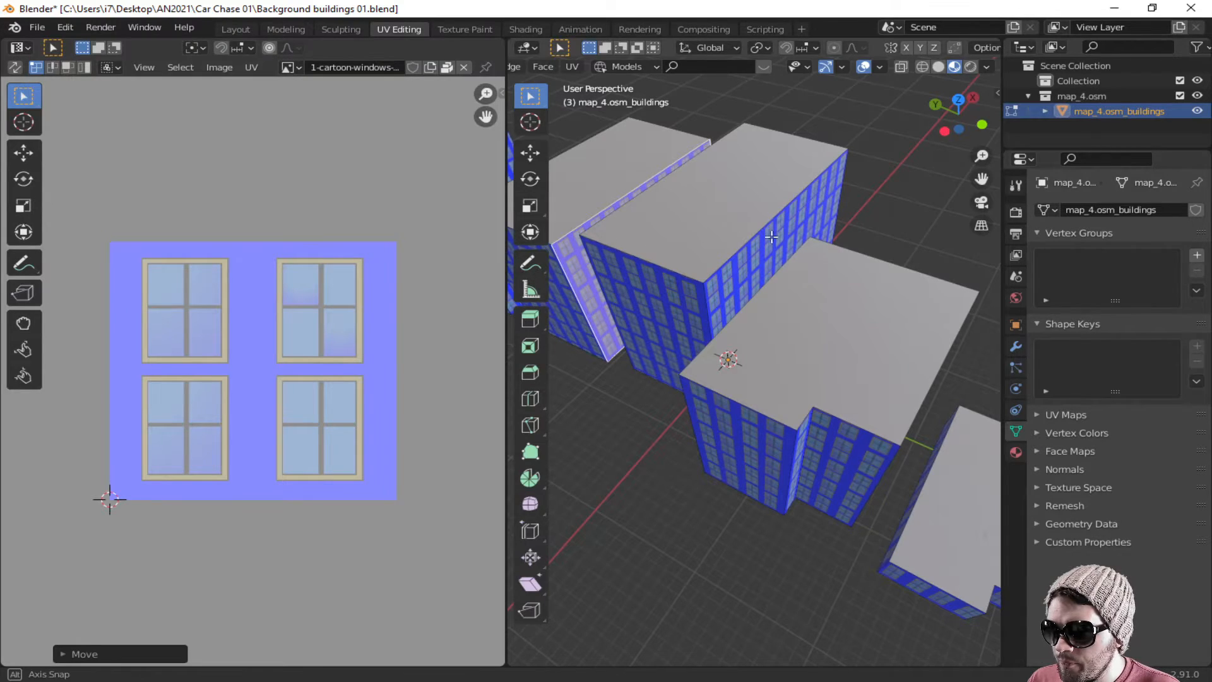
Step: Select the small low block's side wall facing the neighbouring tall block and shift its UV island down
middle_click_drag(550, 303, 532, 180)
middle_click_drag(888, 321, 606, 322, "shift")
scroll(701, 339, "up", 4)
middle_click_drag(701, 339, 745, 358)
scroll(745, 359, "down", 4)
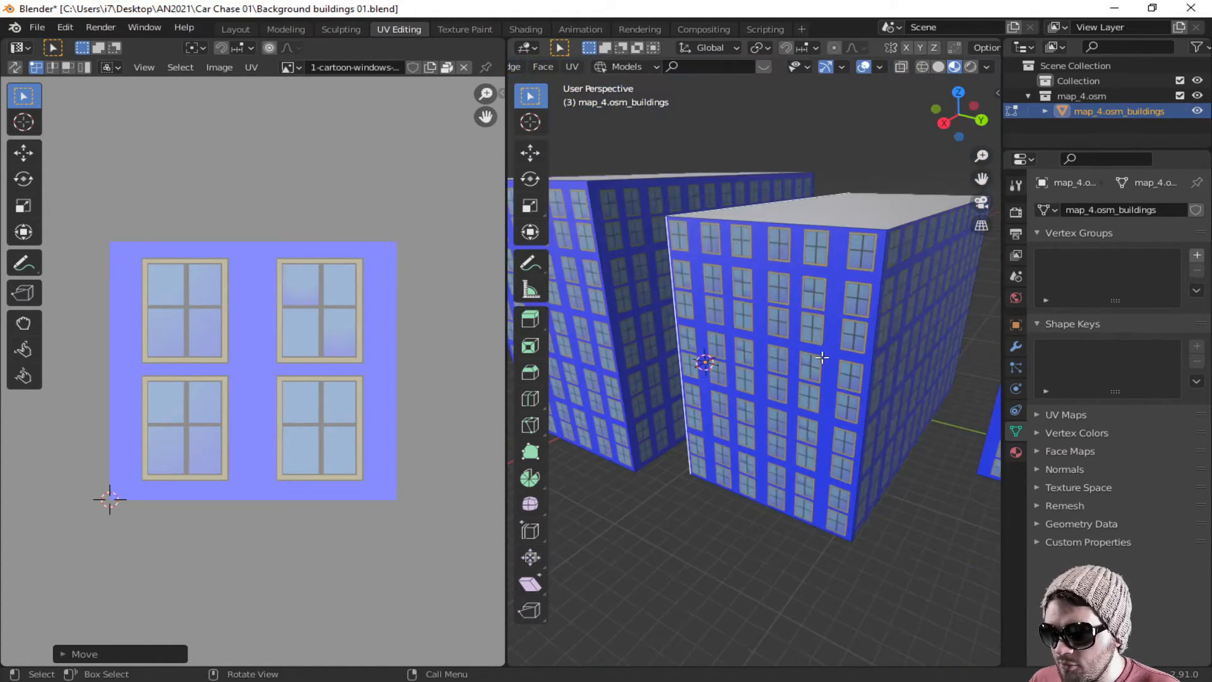
middle_click_drag(824, 360, 720, 351)
scroll(765, 359, "down", 3)
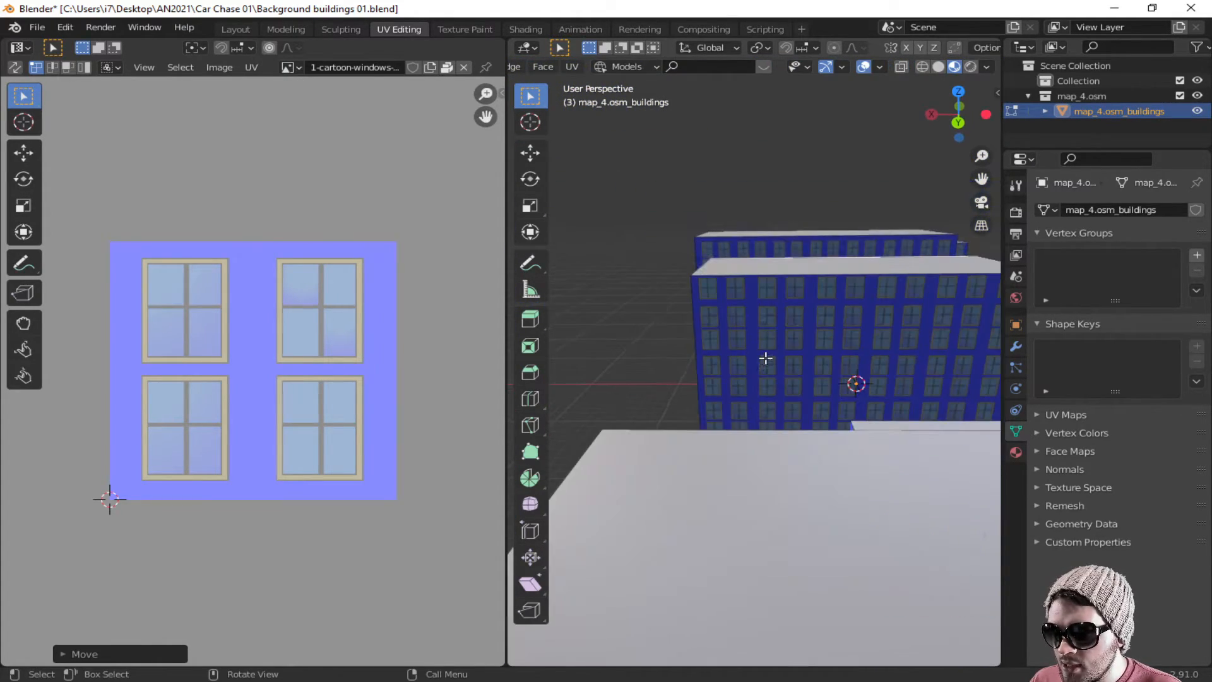
middle_click_drag(790, 440, 603, 425)
scroll(621, 403, "up", 2)
left_click(622, 402)
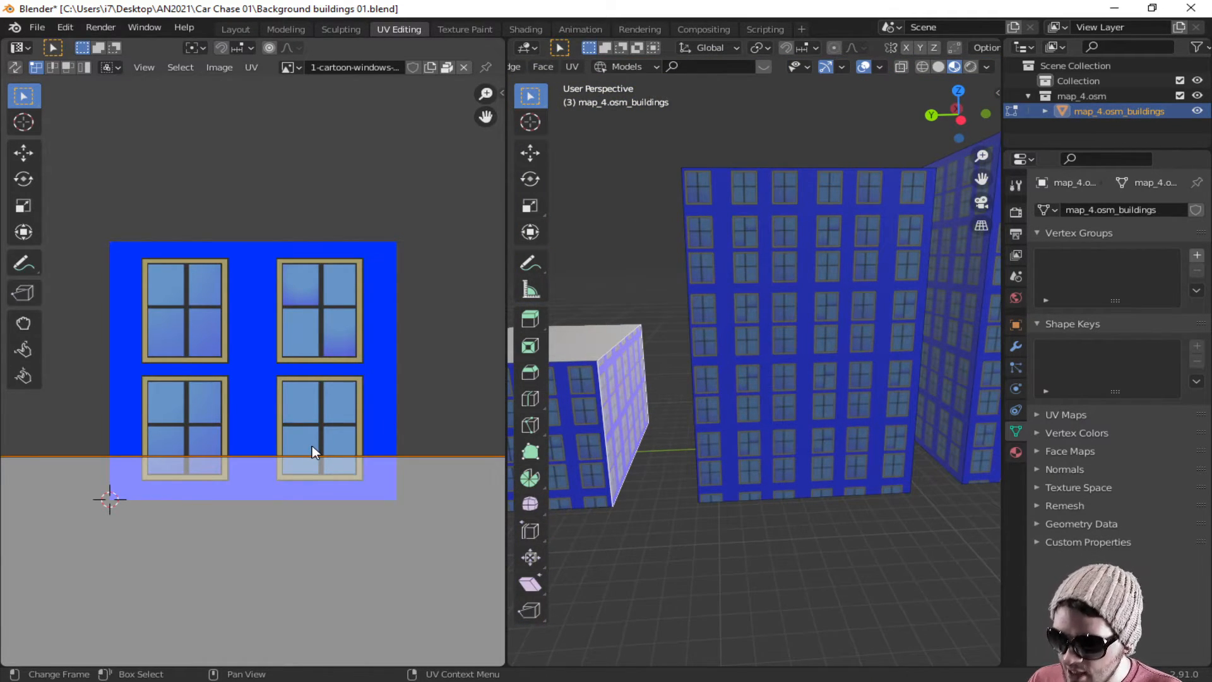
key("g")
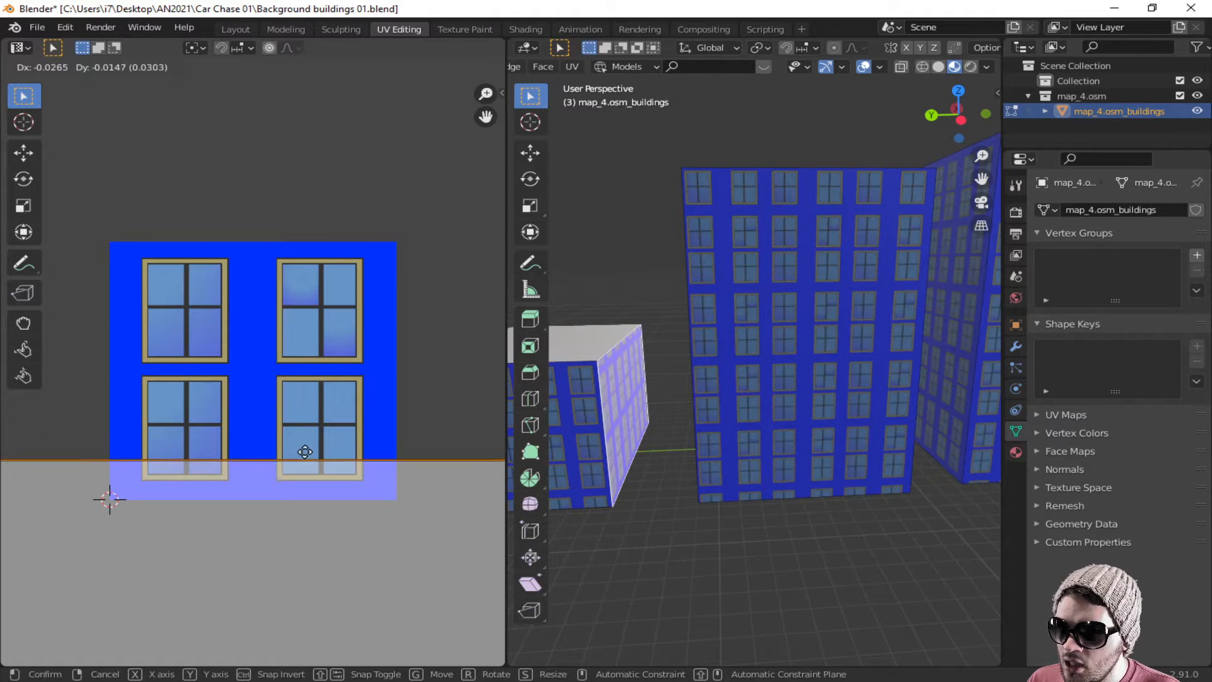
left_click(304, 483)
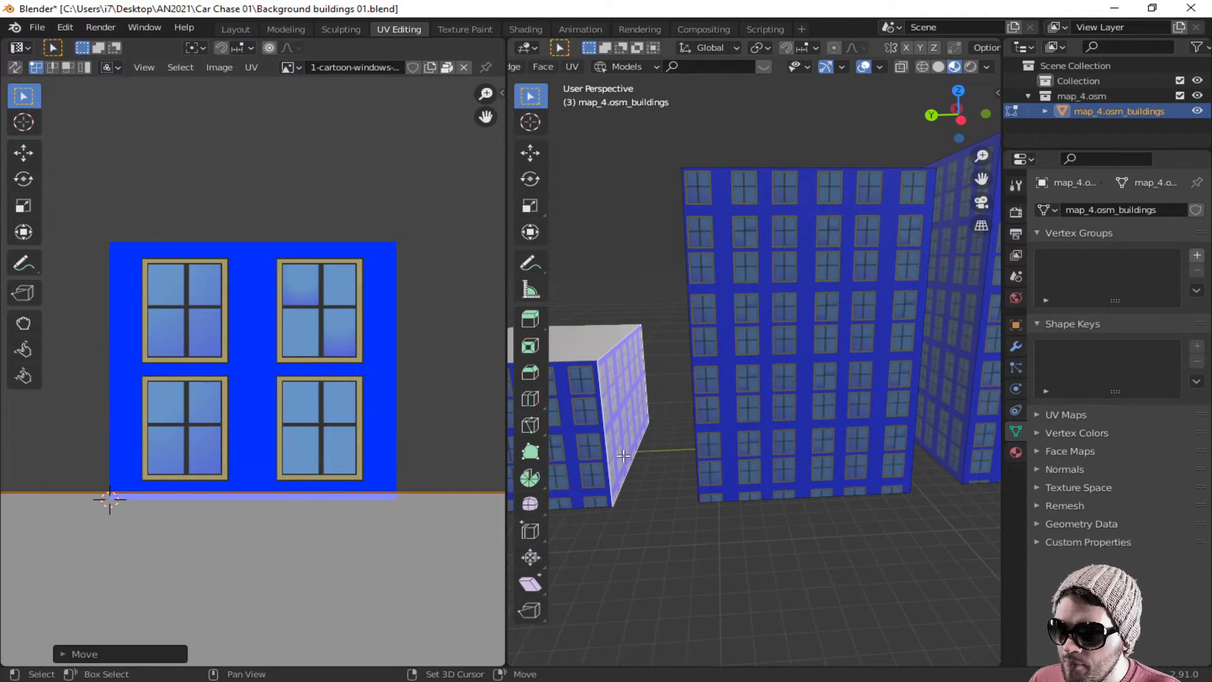
Step: Select the low block's opposite side wall and move its UV island down
middle_click_drag(623, 456, 941, 400)
left_click(959, 373)
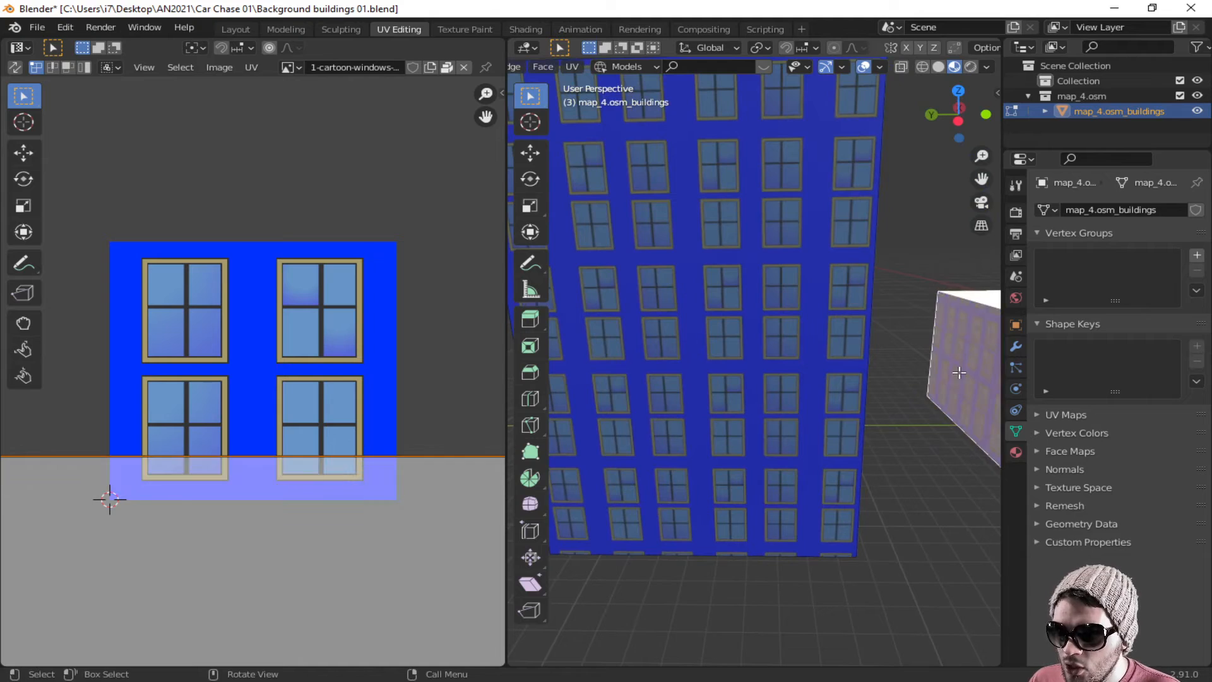
key("g")
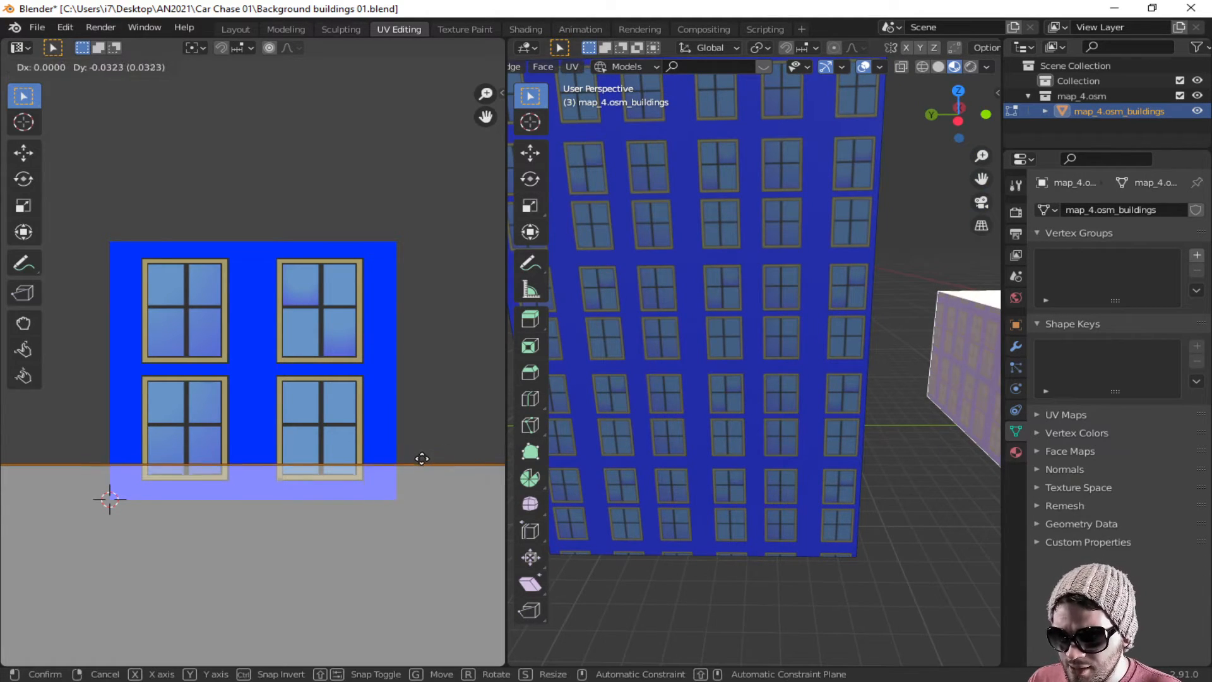
left_click(427, 478)
Step: Select the end block's long wall facing the low block and shift its UV island in negative X
middle_click_drag(699, 423, 659, 451)
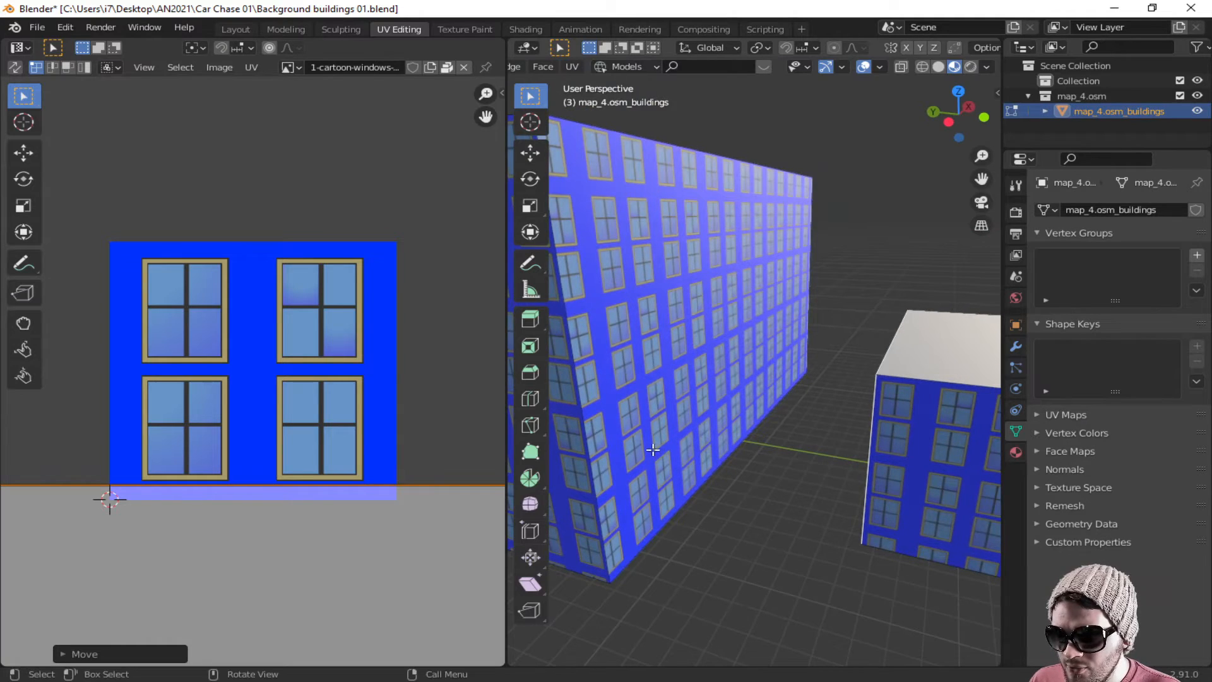
key("a")
key("g")
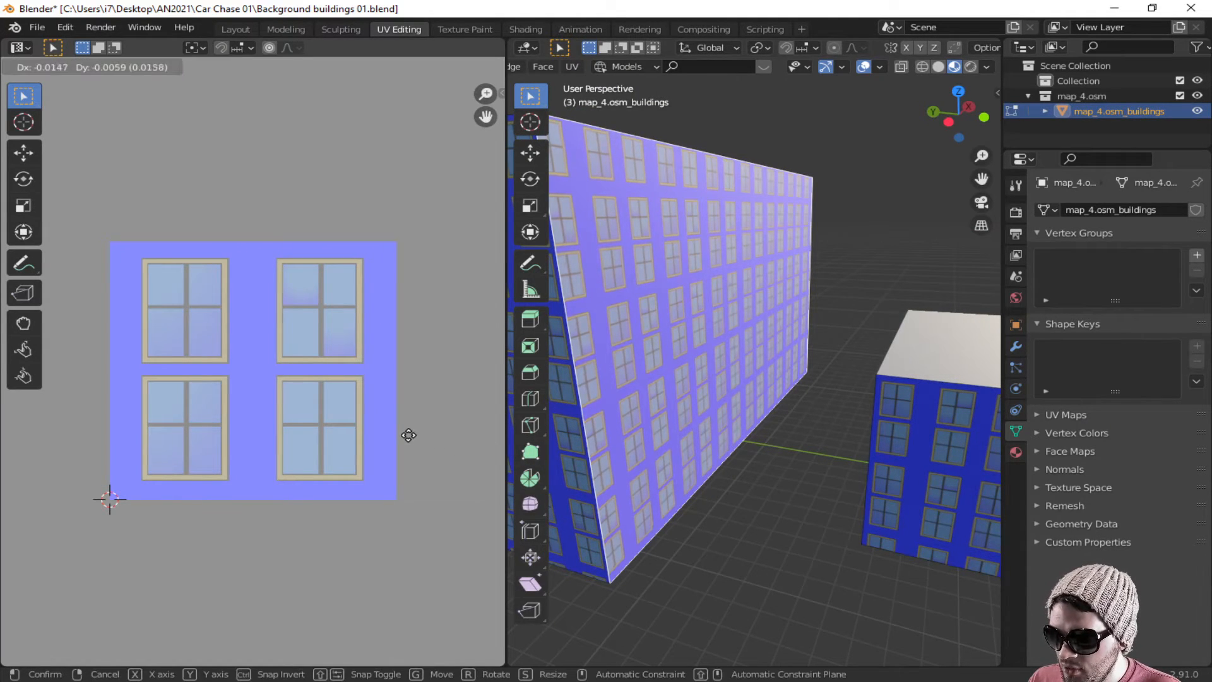
left_click(377, 436)
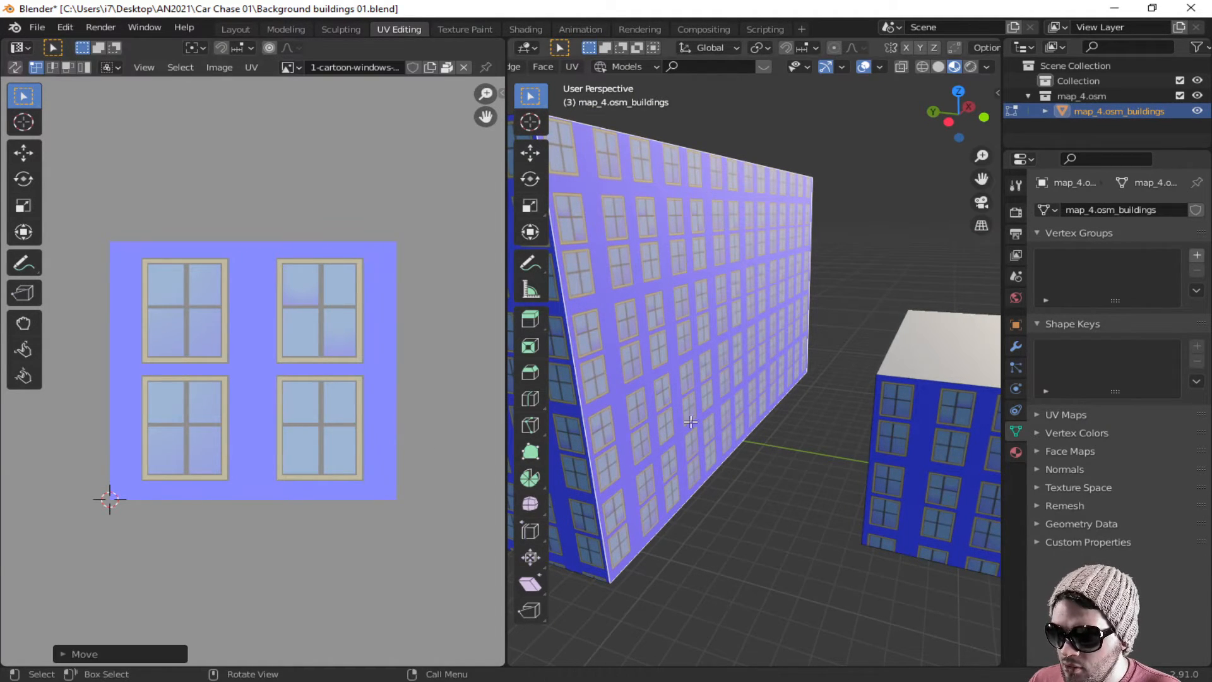
Step: Select the end block's outer long wall and shift its UV island about 0.2 in negative X and slightly up
middle_click_drag(688, 422, 721, 417)
left_click(848, 334)
middle_click_drag(848, 334, 688, 363)
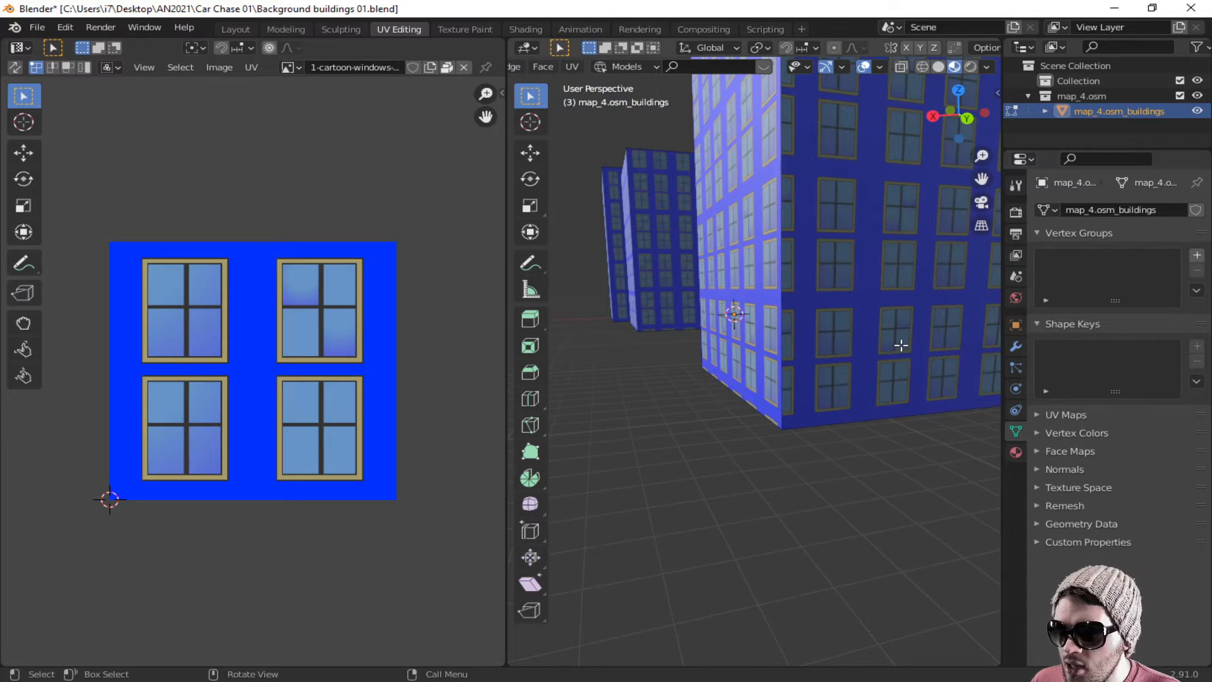
middle_click_drag(901, 343, 741, 355)
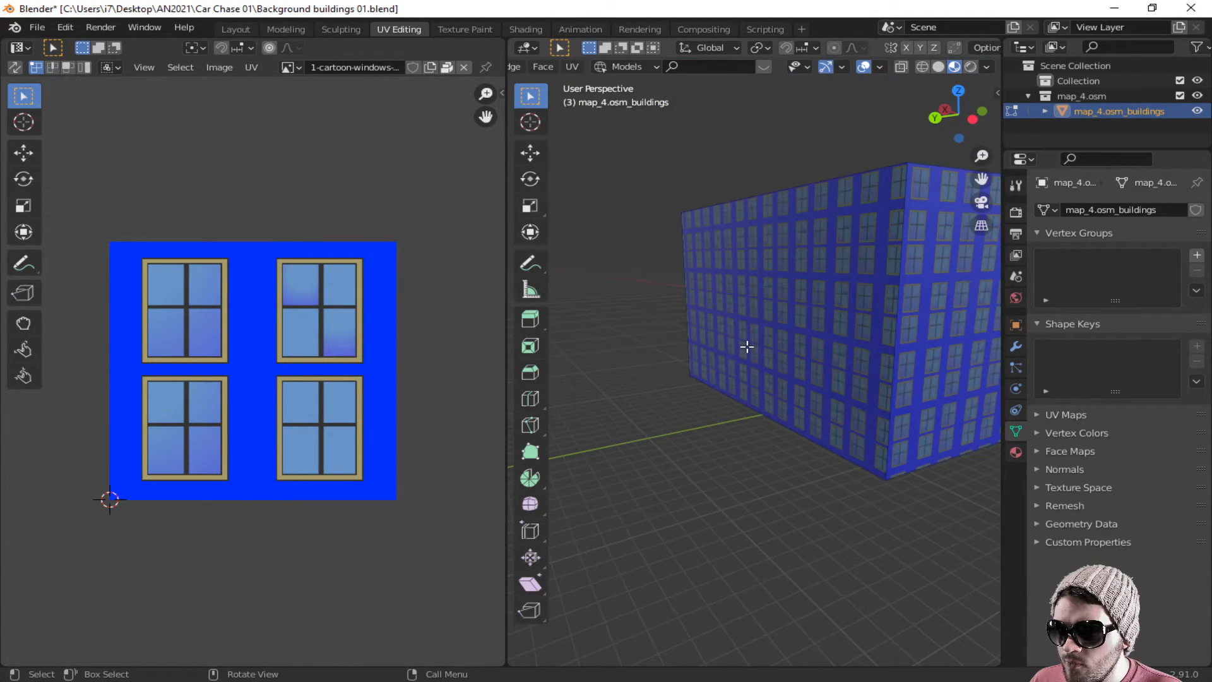
left_click(746, 347)
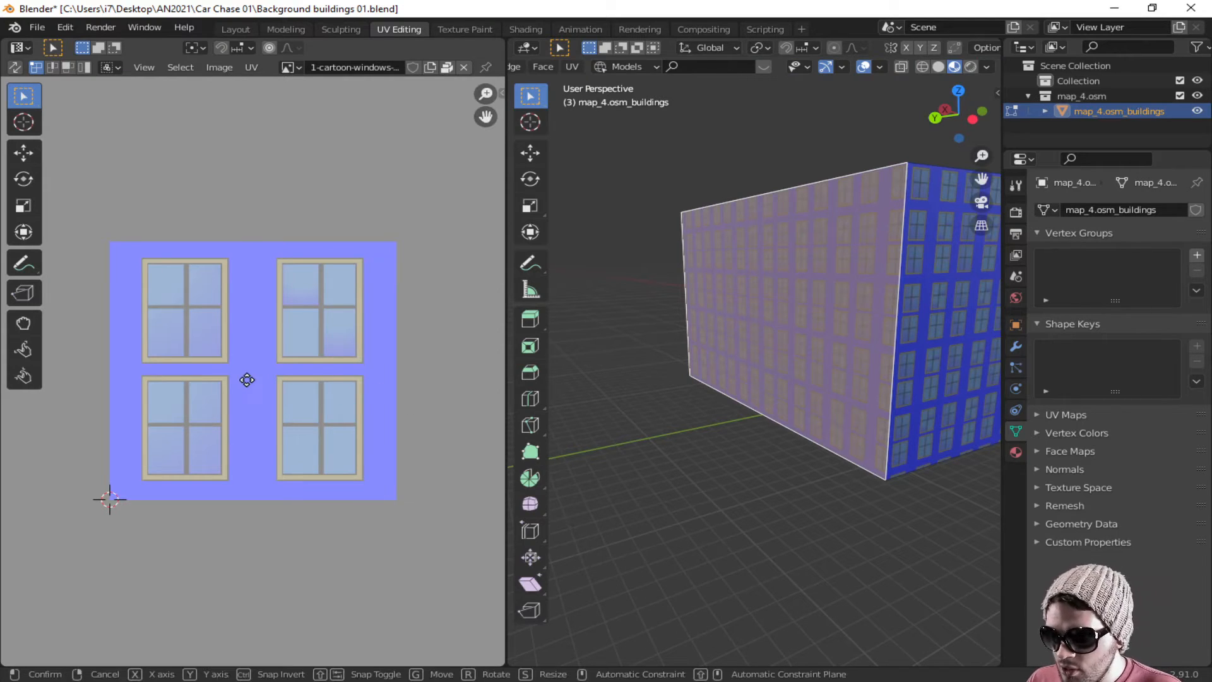
key("g")
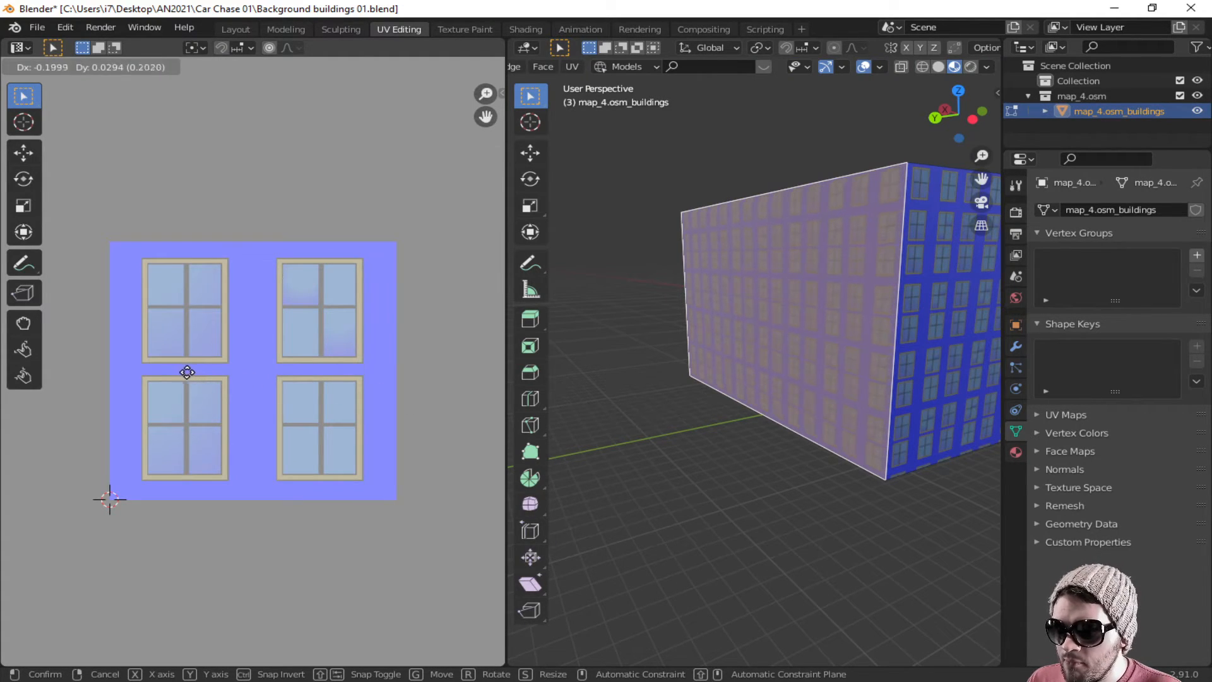
left_click(185, 365)
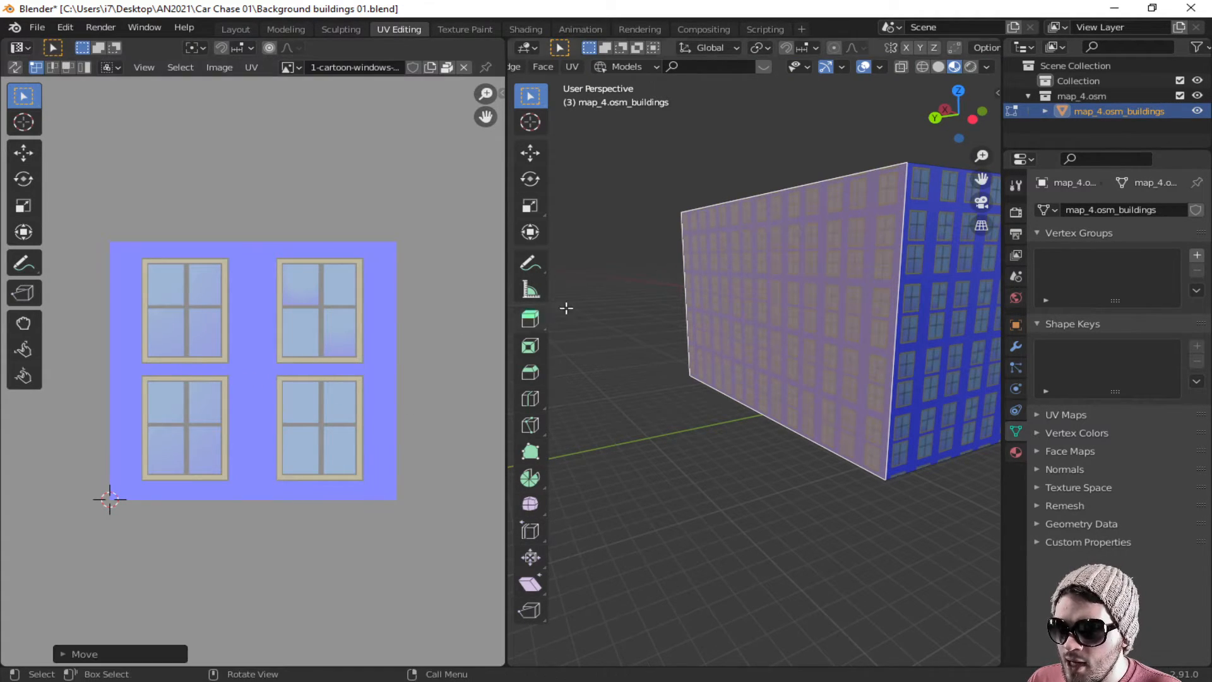
Step: Reselect the end block's outer long wall and nudge its UV island slightly down, leaving the face deselected
left_click(724, 454)
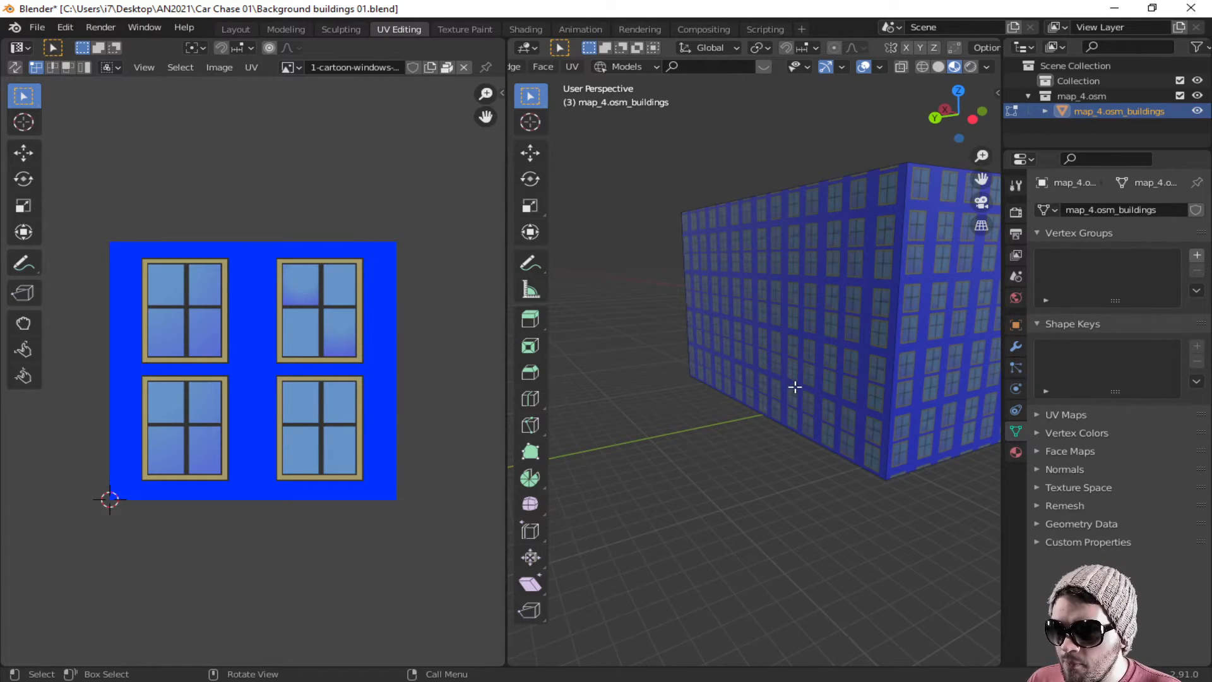
left_click(795, 355)
key("g")
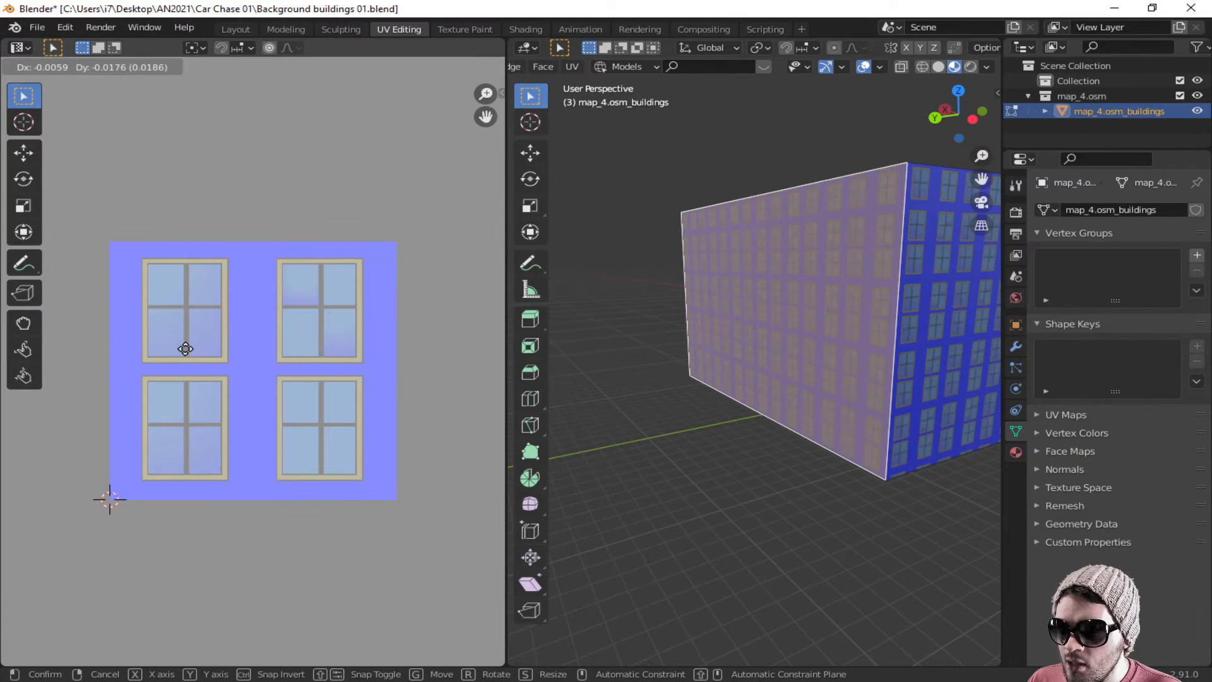
left_click(185, 349)
left_click(688, 460)
Step: Check the whole row of textured buildings and return the map_4.osm_buildings mesh to Object Mode
middle_click_drag(687, 460, 619, 449)
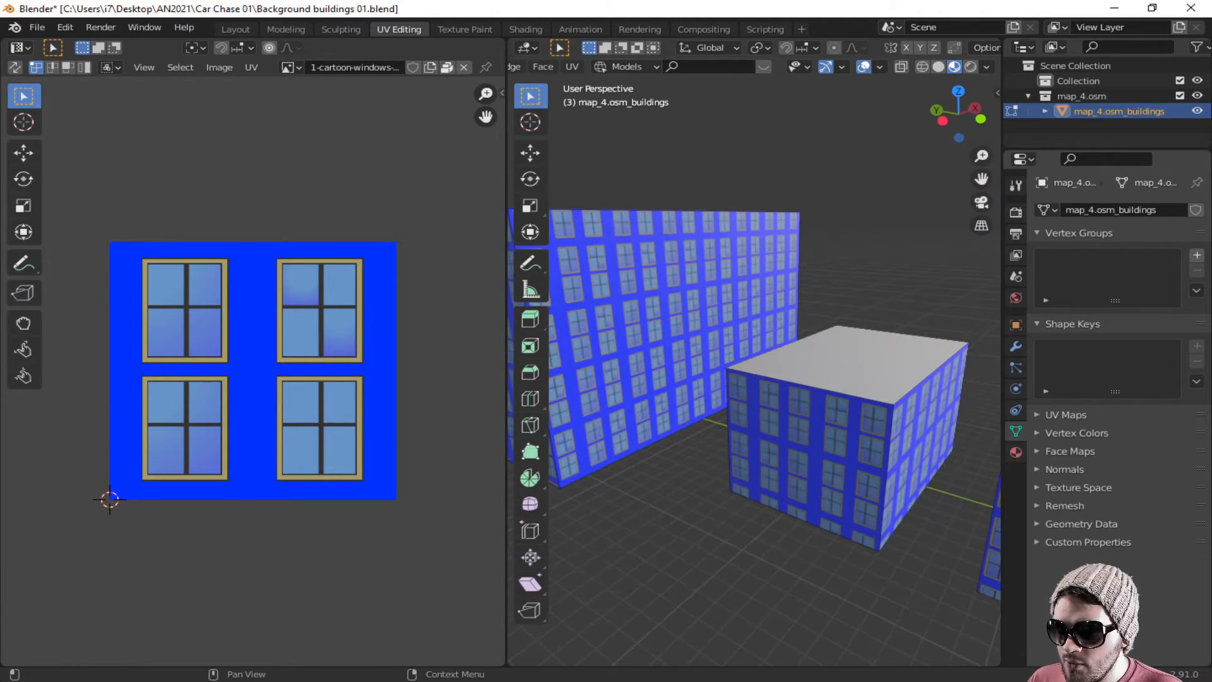
scroll(808, 379, "down", 4)
middle_click_drag(812, 392, 765, 422)
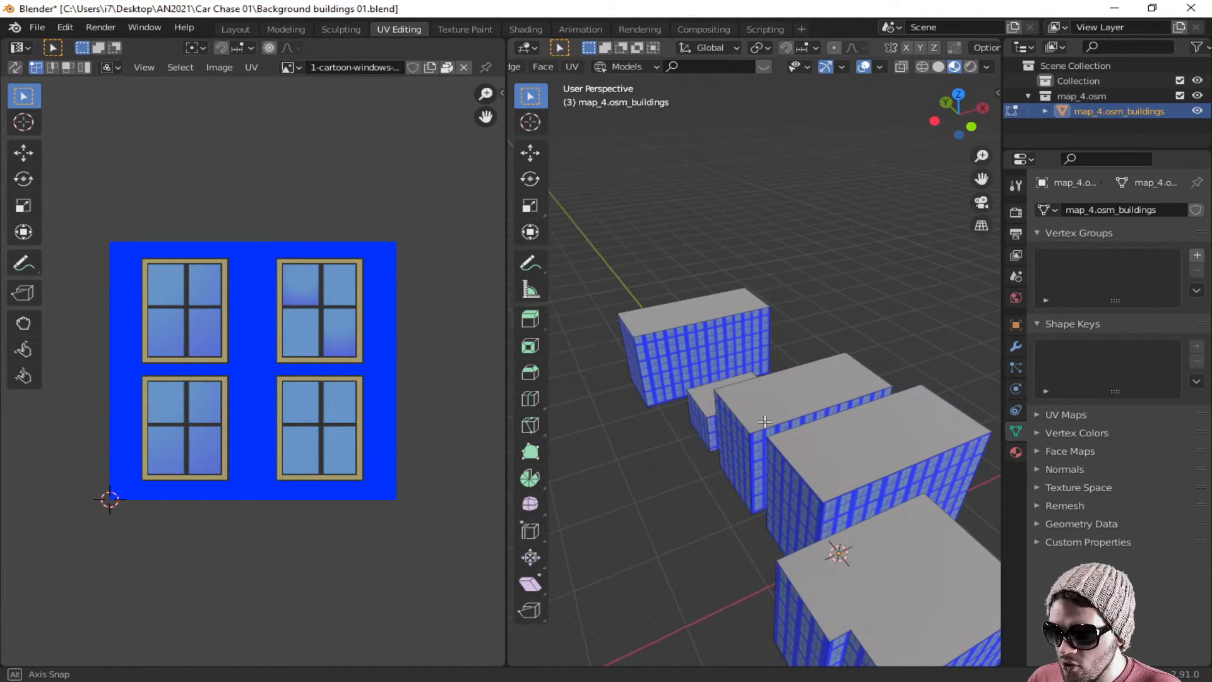
left_click(759, 404)
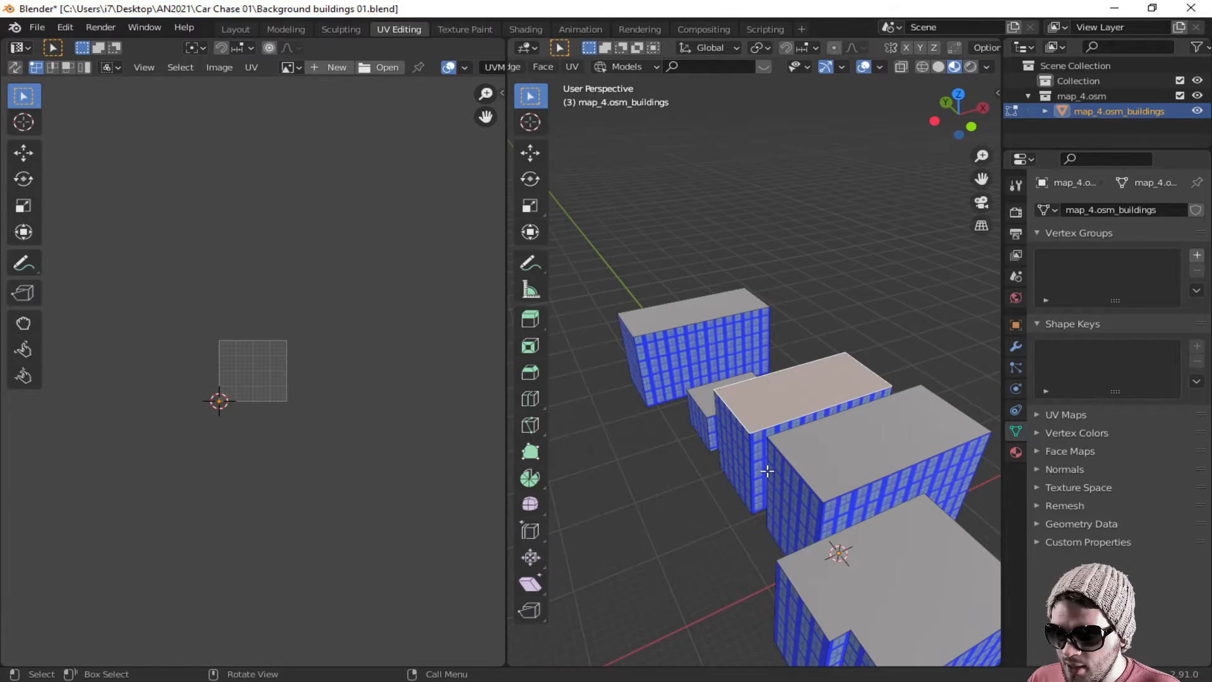
scroll(767, 470, "down", 5)
scroll(783, 460, "up", 3)
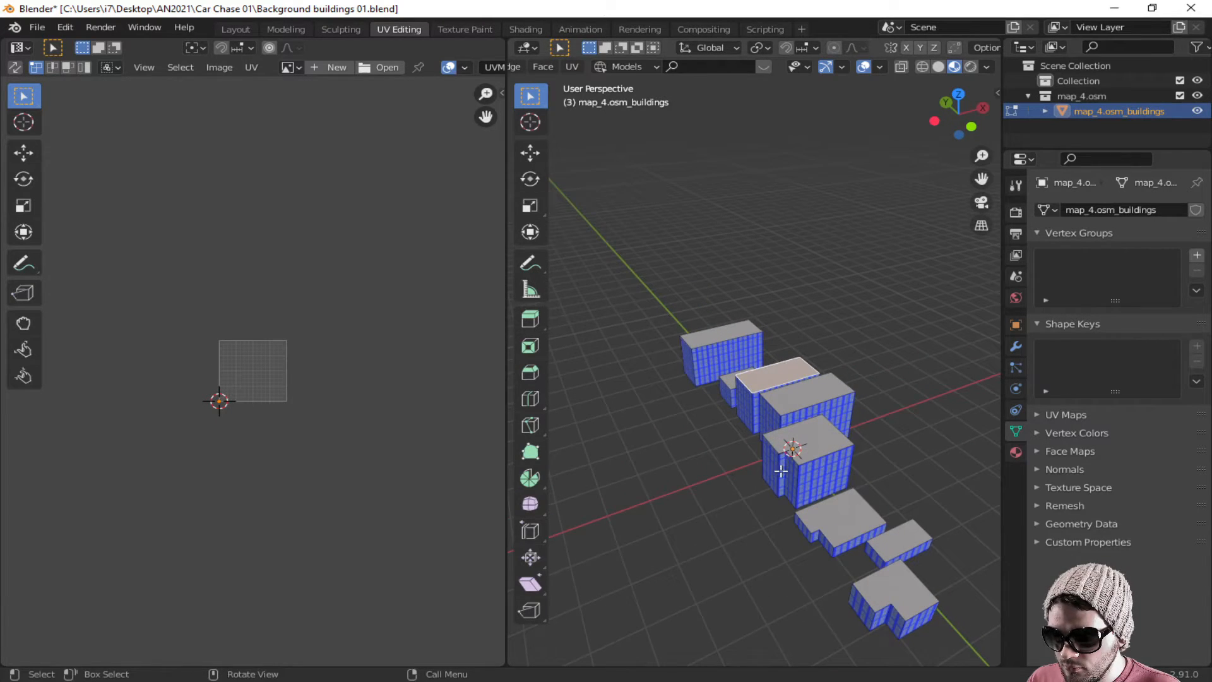
left_click(819, 508)
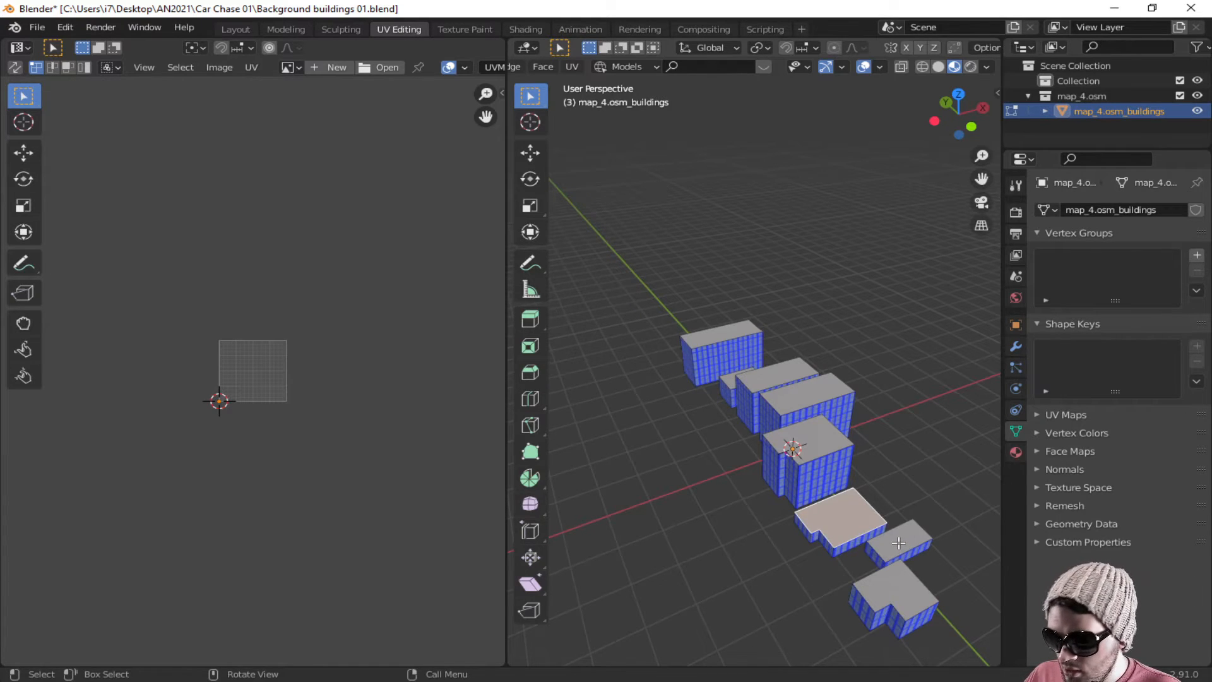
key("Tab")
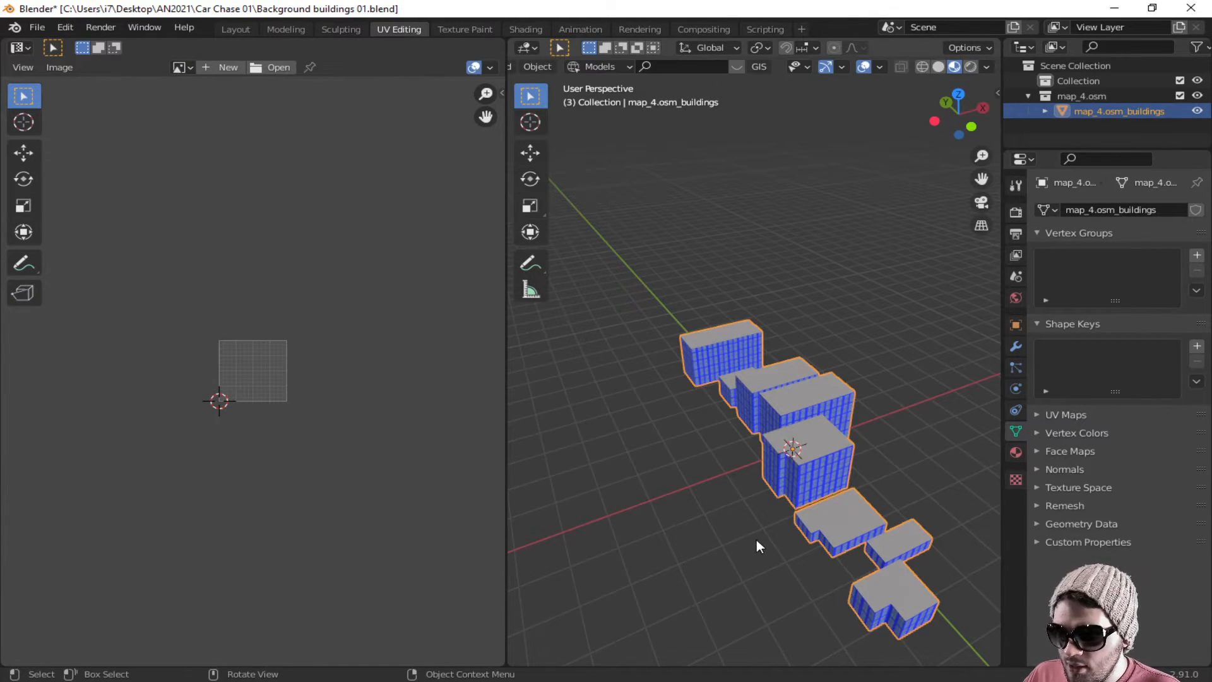
Step: Save the blend file and switch to the Layout workspace to review the row of textured buildings from several sides
key("ctrl+s")
left_click(234, 29)
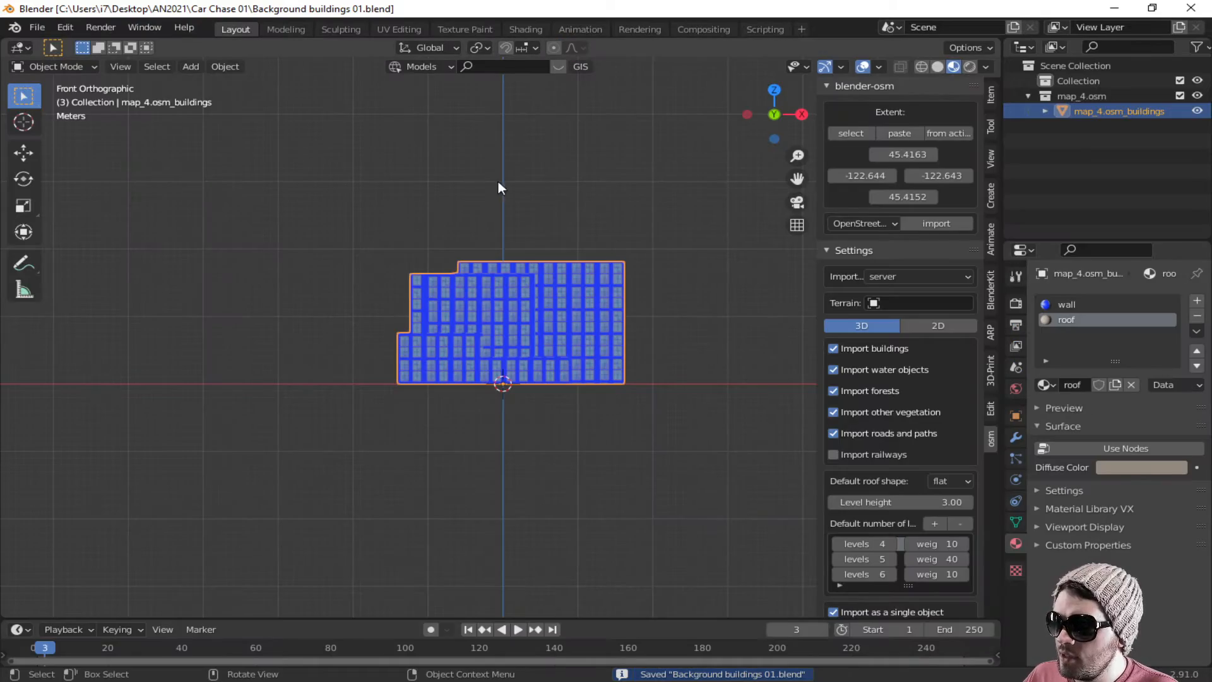
scroll(664, 350, "up", 6)
middle_click_drag(665, 350, 508, 380)
scroll(491, 410, "down", 5)
scroll(540, 394, "down", 2)
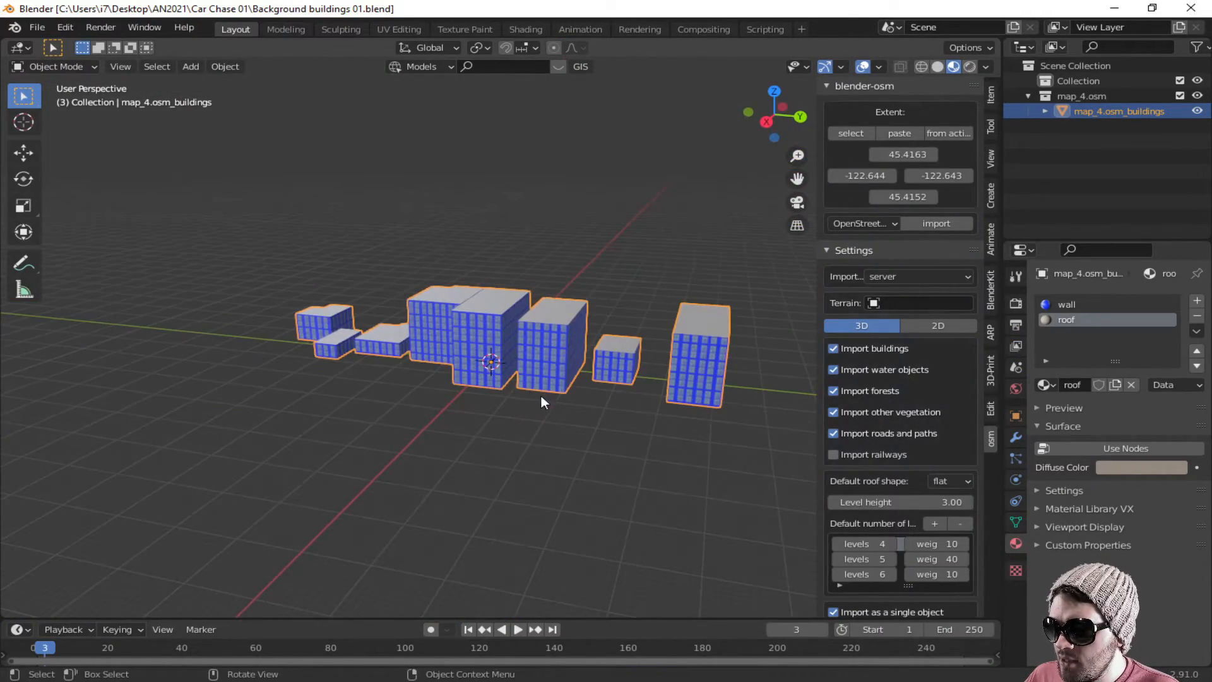
scroll(589, 404, "up", 1)
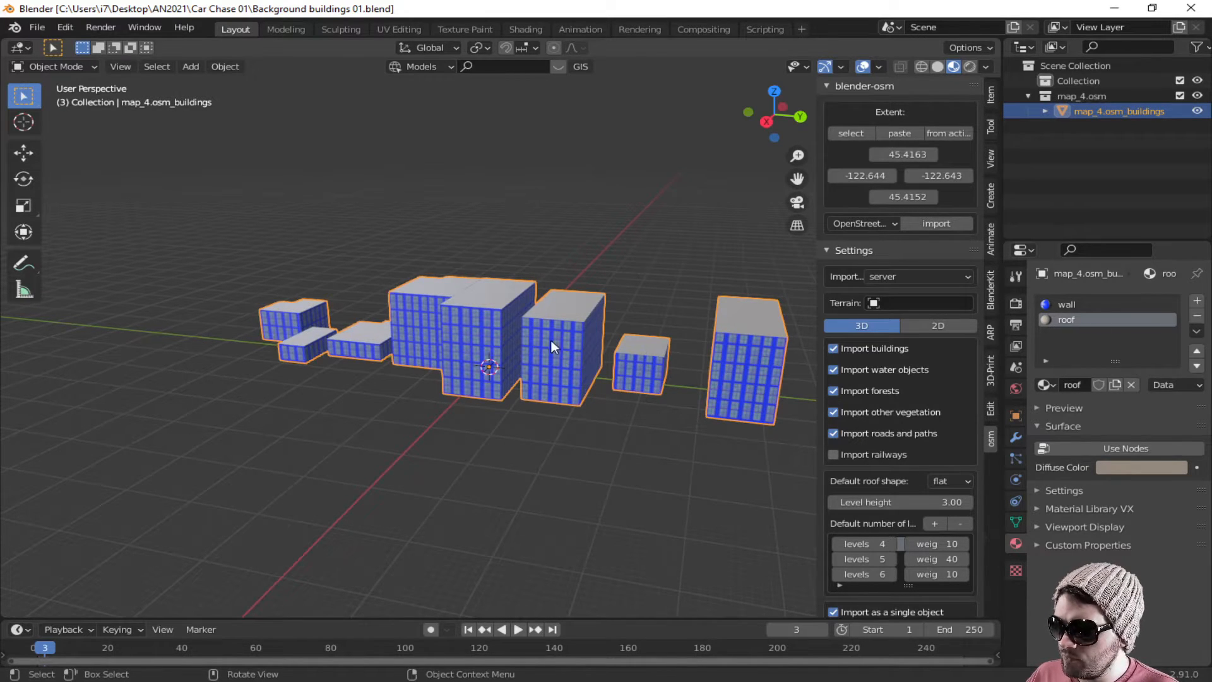
middle_click_drag(319, 332, 455, 361)
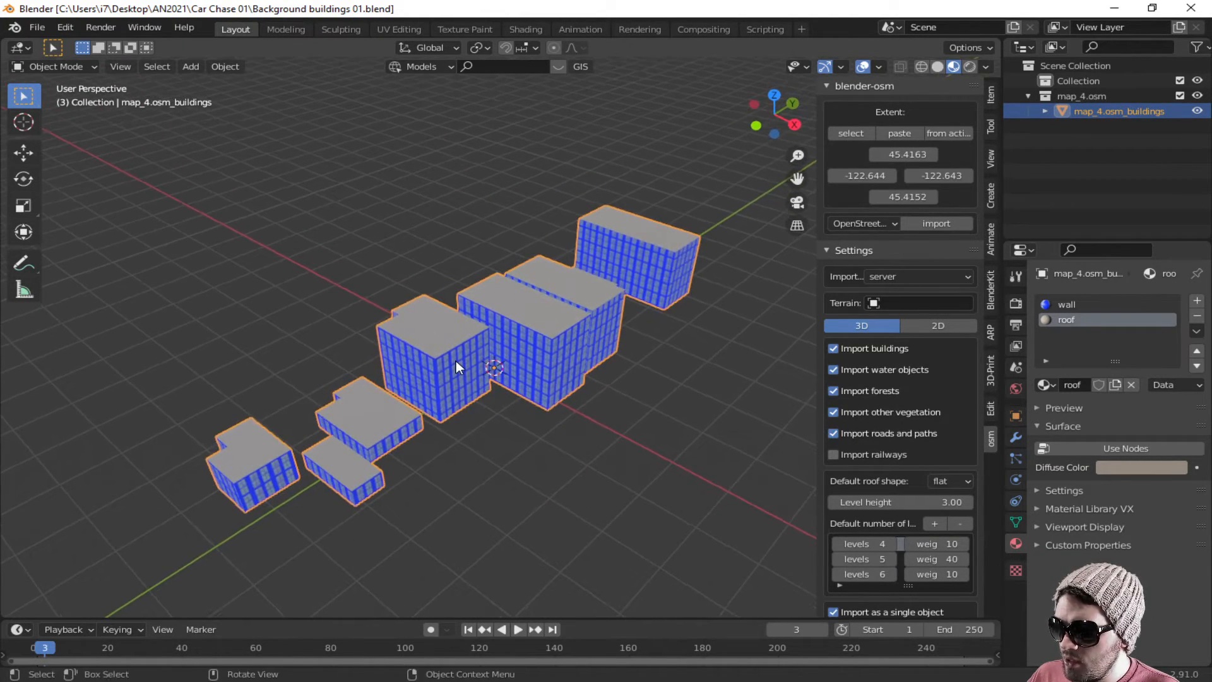
Step: In Edit Mode, select the walls of the tall central building and the far end block and assign them a new material in a new slot
key("Tab")
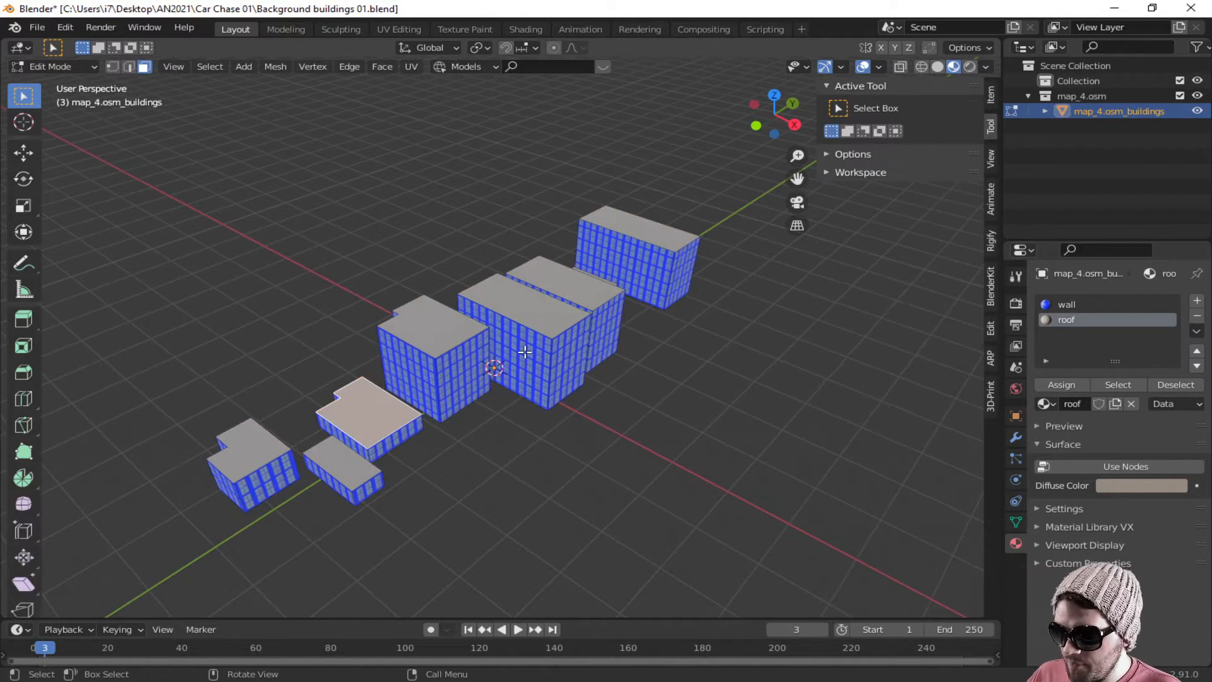
middle_click_drag(536, 353, 482, 351)
left_click(544, 345, "alt")
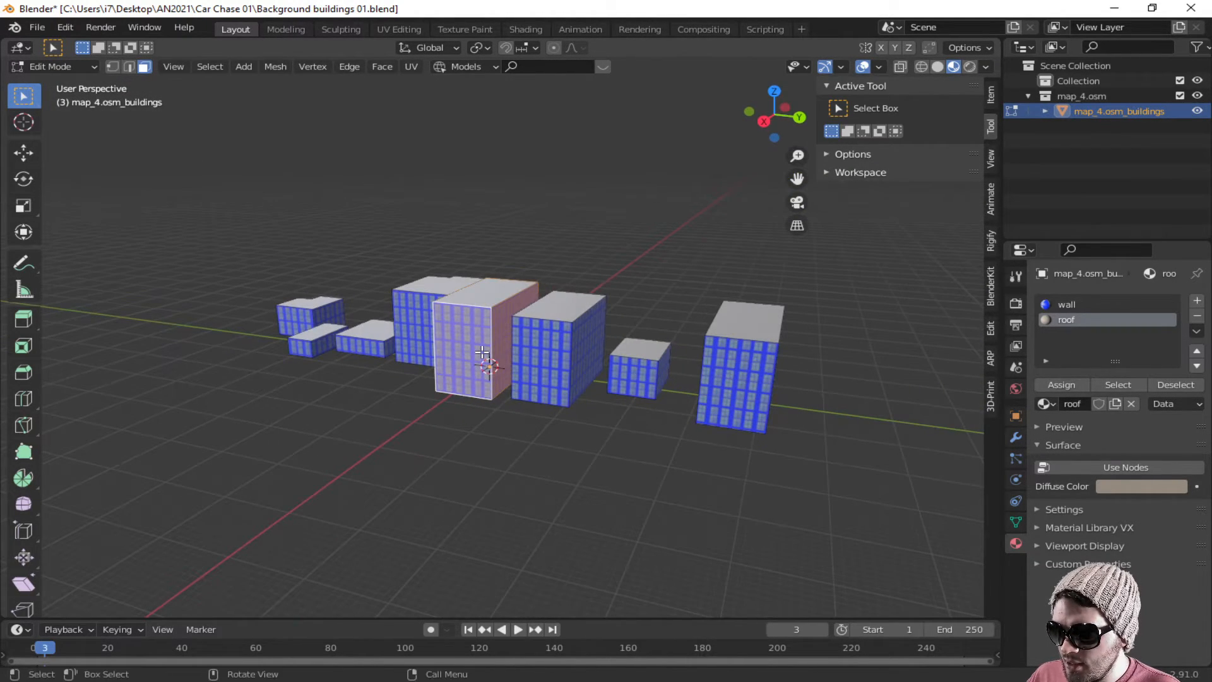
left_click(701, 384, "alt+shift")
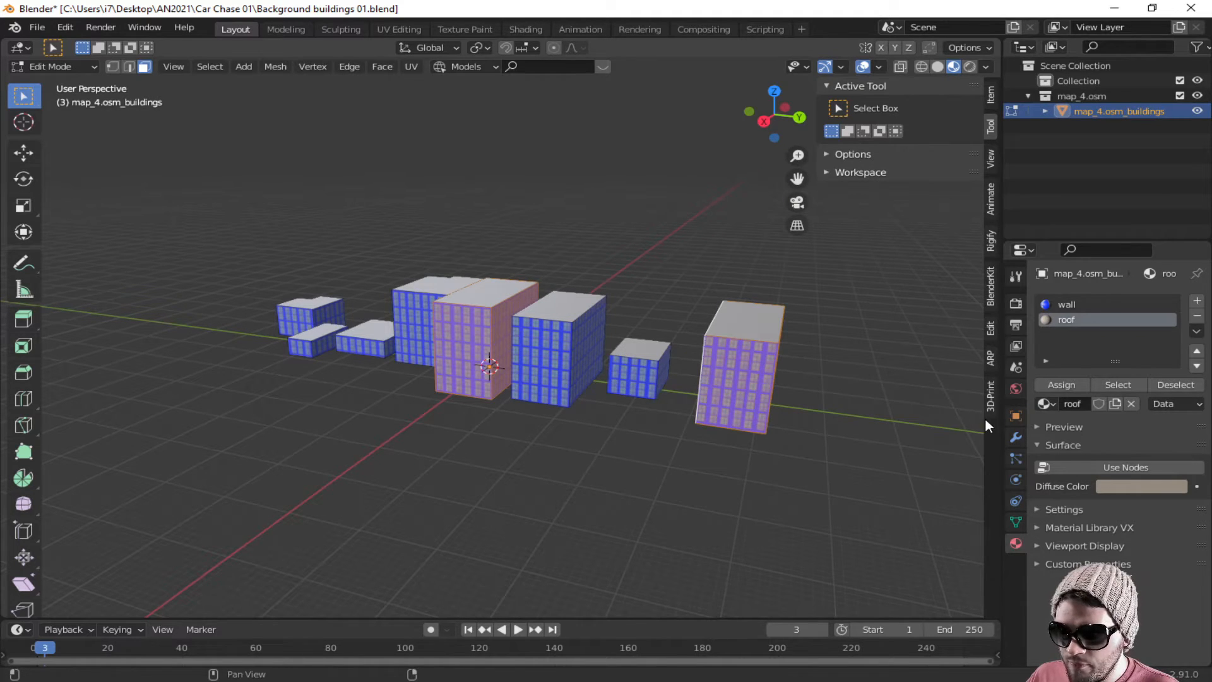
left_click(1198, 302)
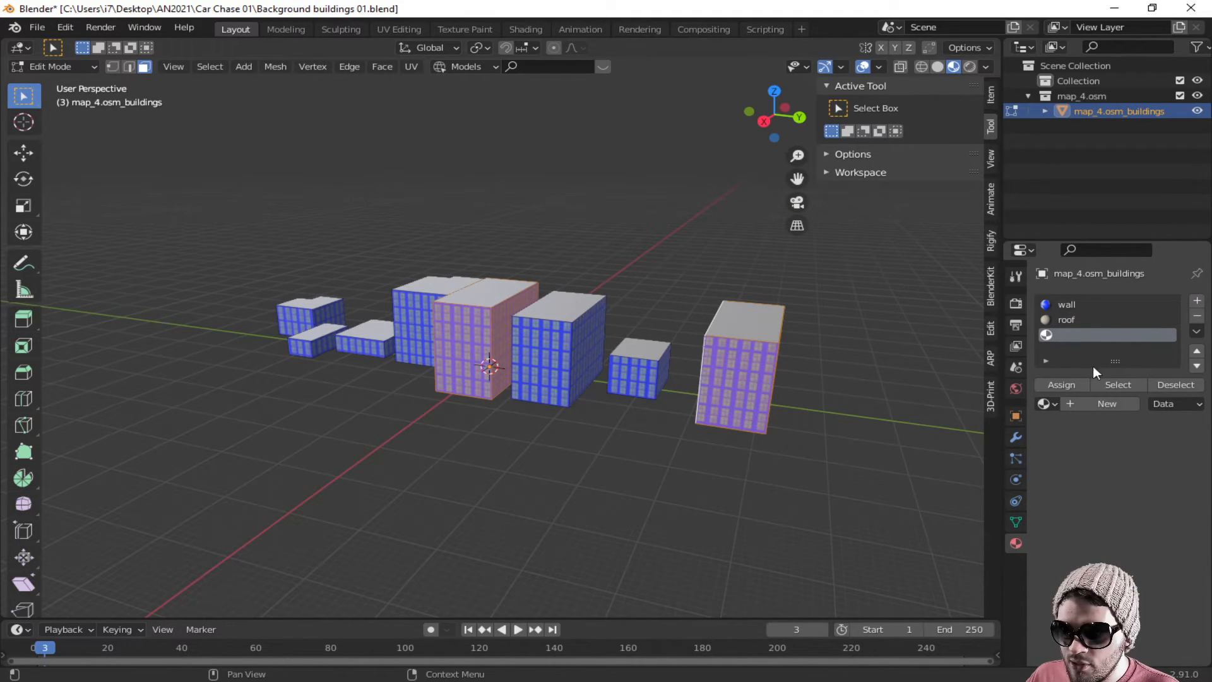
left_click(1062, 385)
left_click(1089, 404)
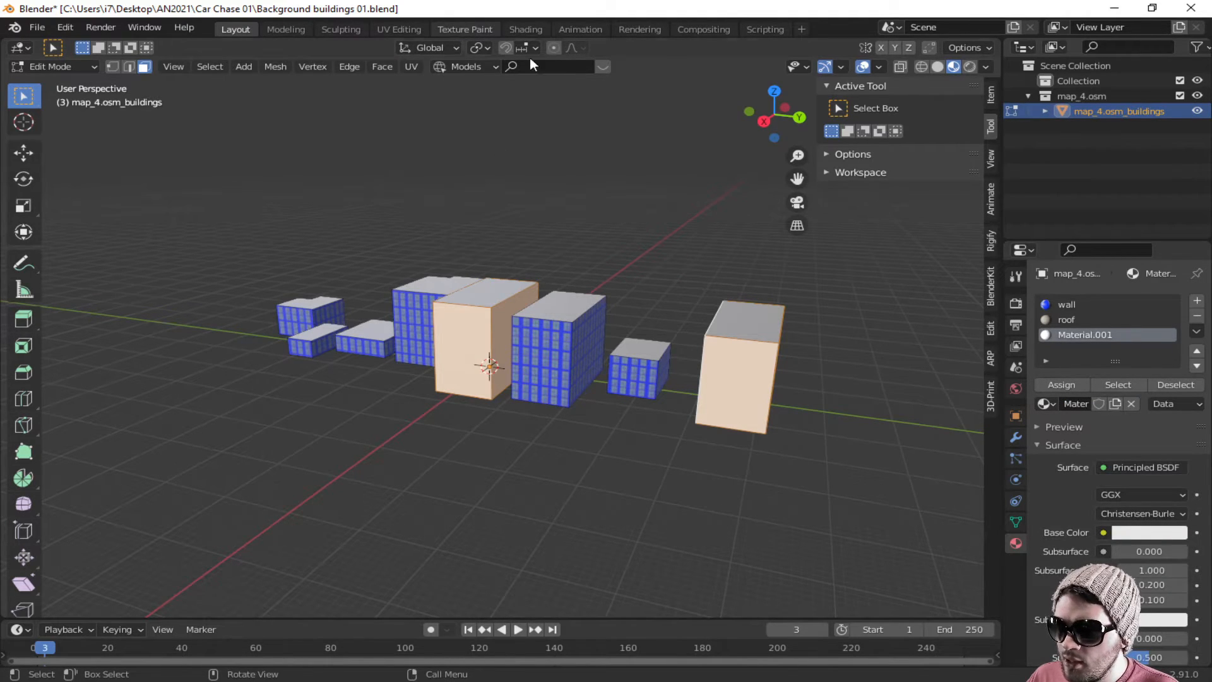
Step: Select the walls of the low stepped building beside the tall blocks and assign them another new material in a new slot
middle_click_drag(532, 347, 561, 349)
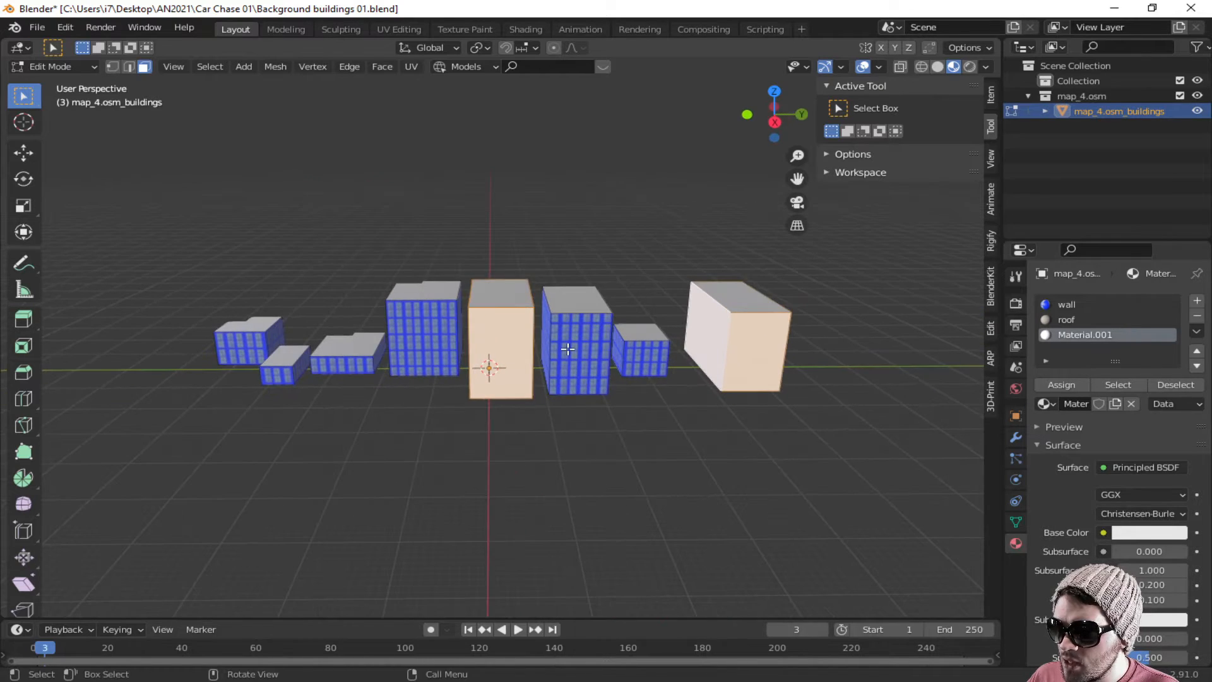
left_click(555, 351)
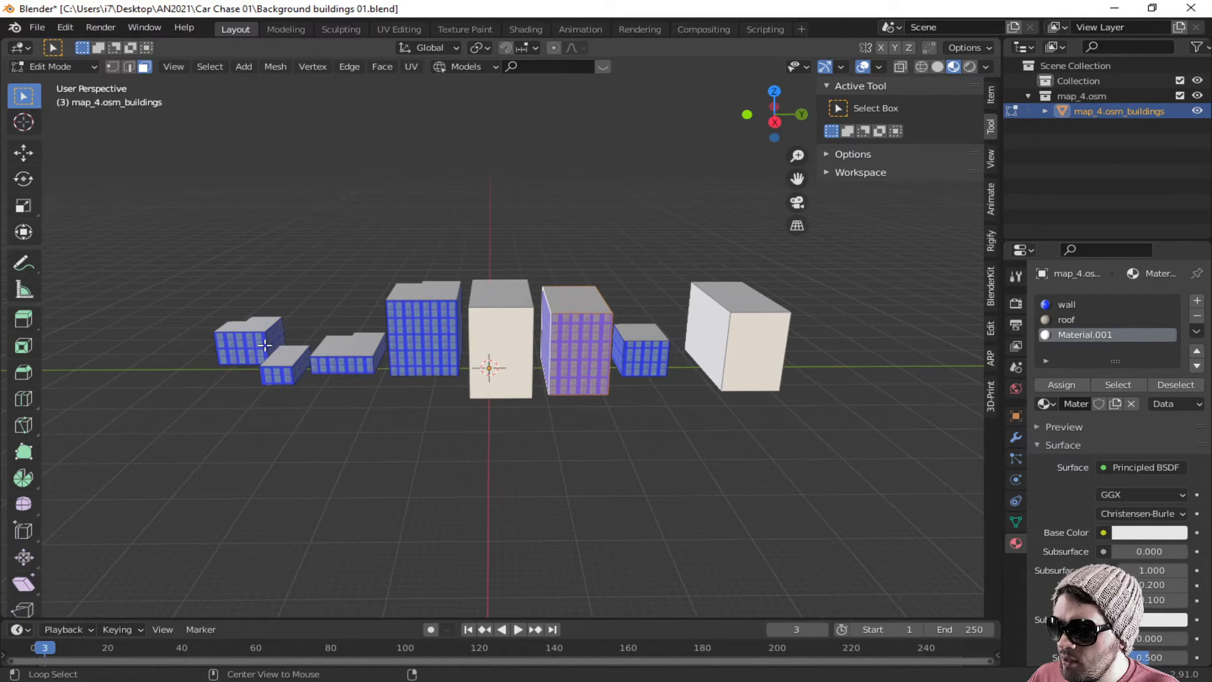
left_click(312, 366, "alt")
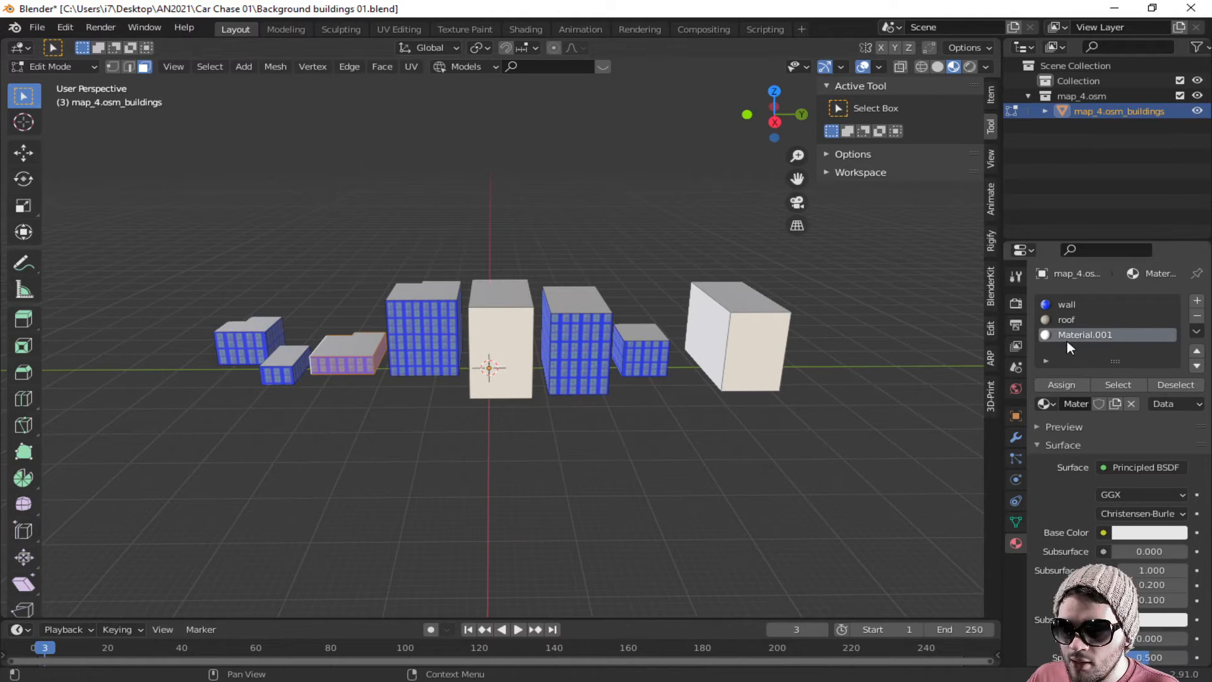
left_click(1196, 302)
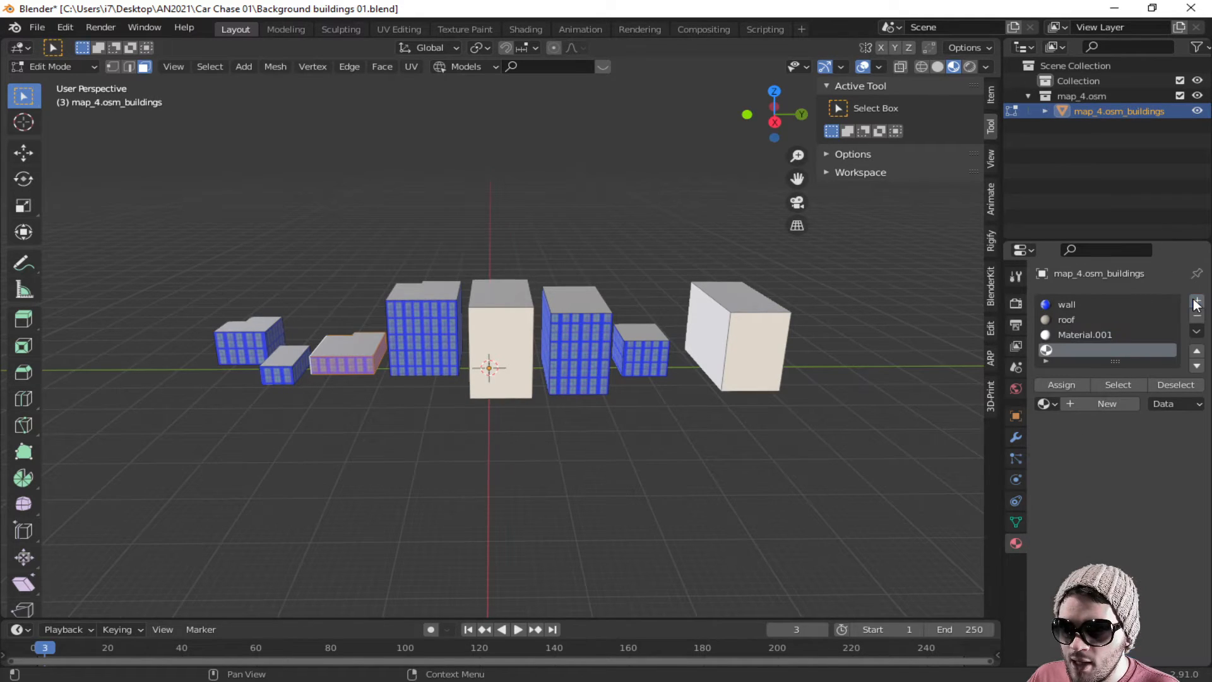
left_click(1077, 402)
left_click(1064, 385)
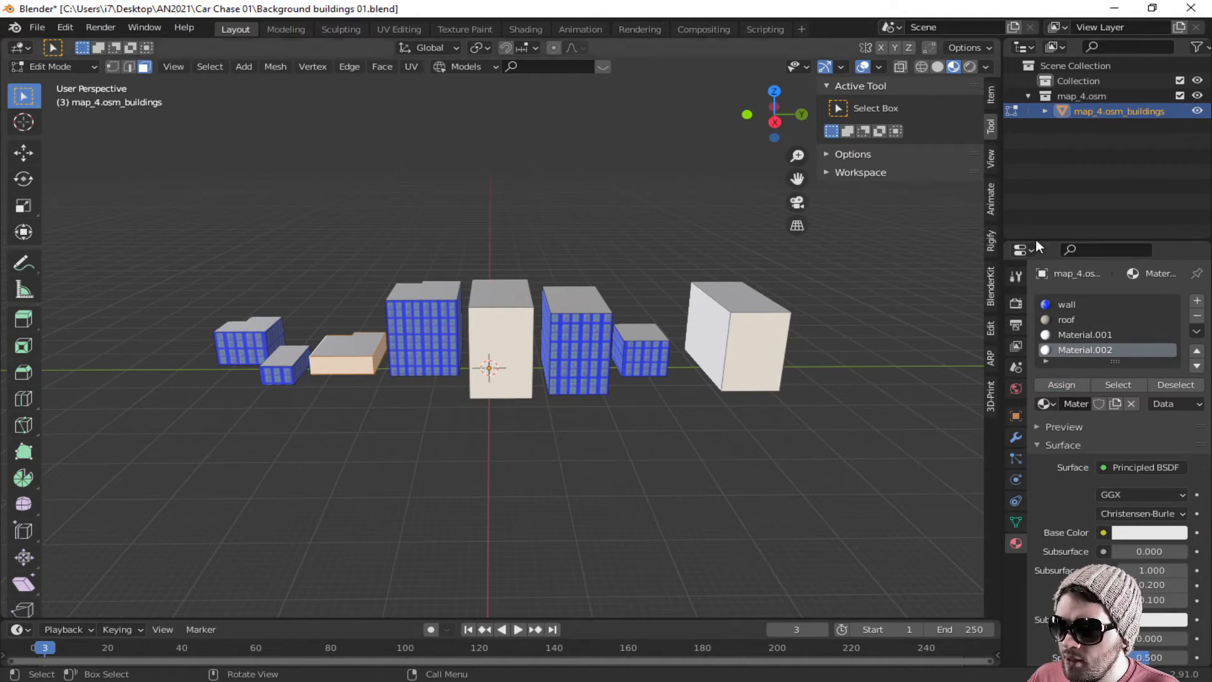
Step: Rename the two new materials WALL2 and WALL3
double_click(1073, 334)
type("WALL2")
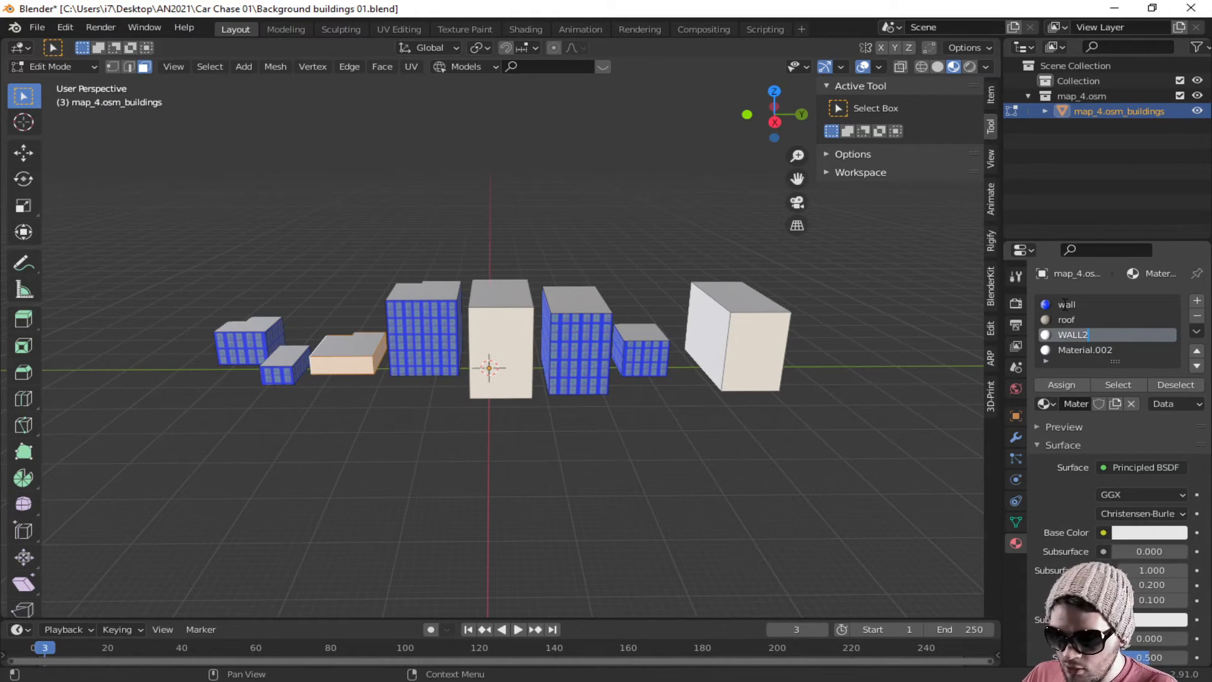
key("Return")
double_click(1077, 349)
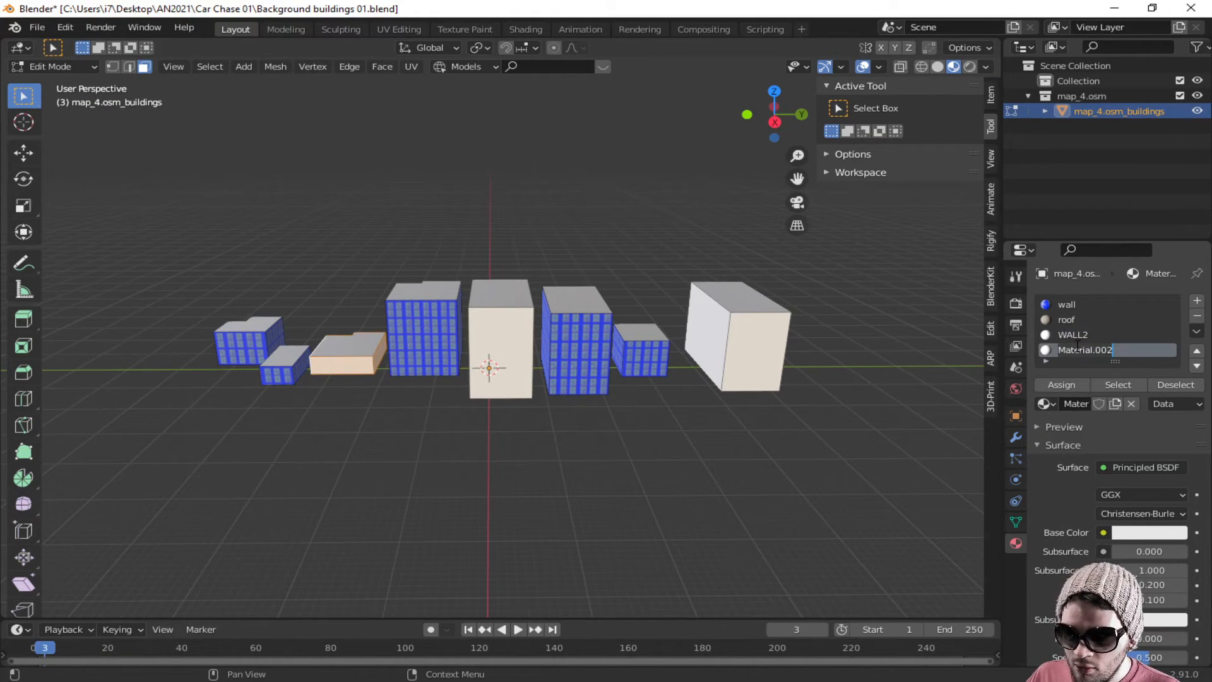
type("WALL3")
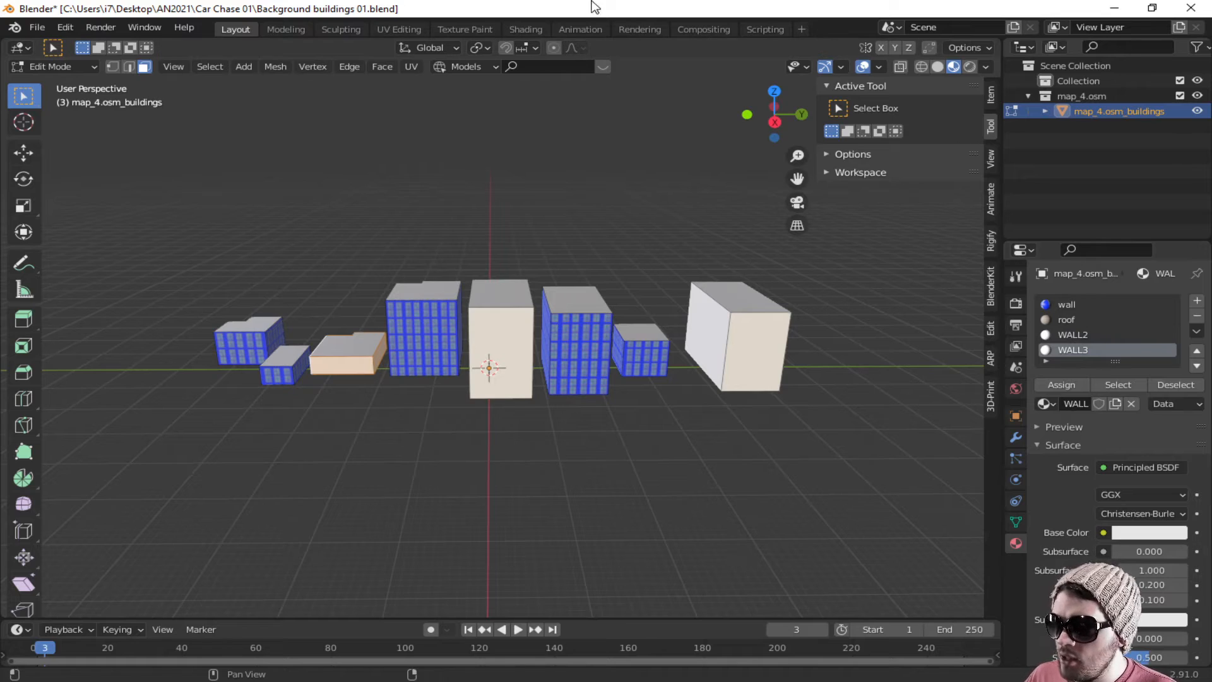
Step: Switch to the Shading workspace and copy the image texture node from the wall material
left_click(538, 28)
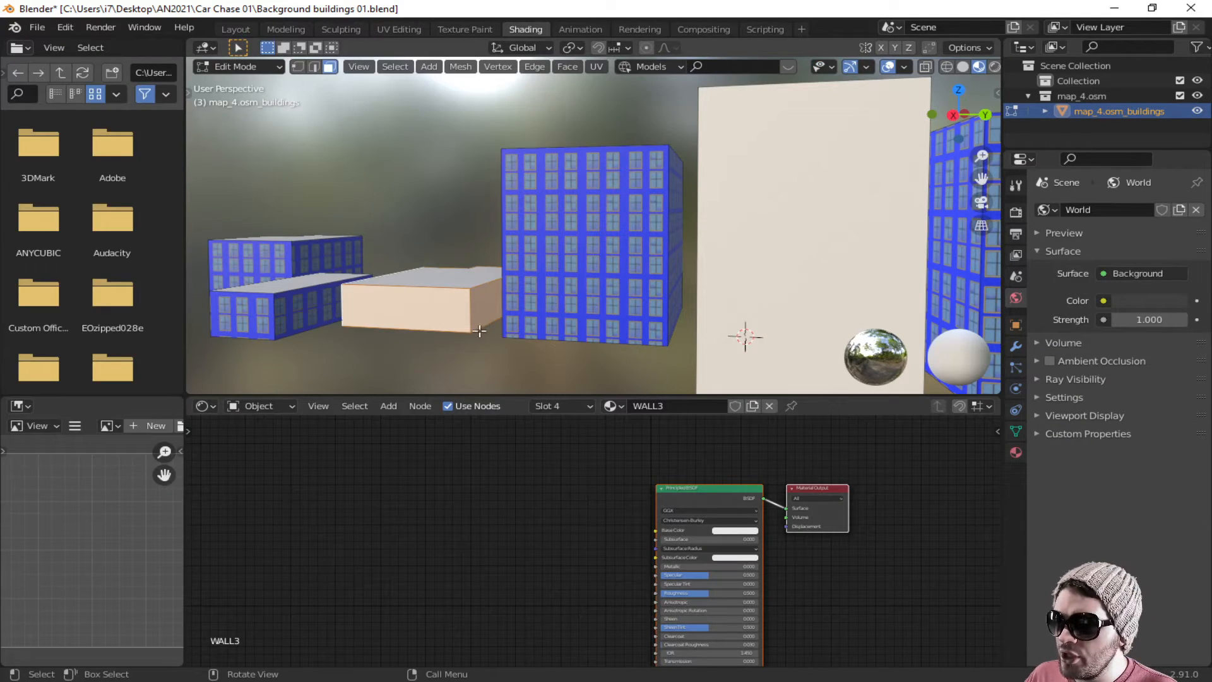
scroll(574, 336, "down", 3)
middle_click_drag(698, 297, 553, 356, "shift")
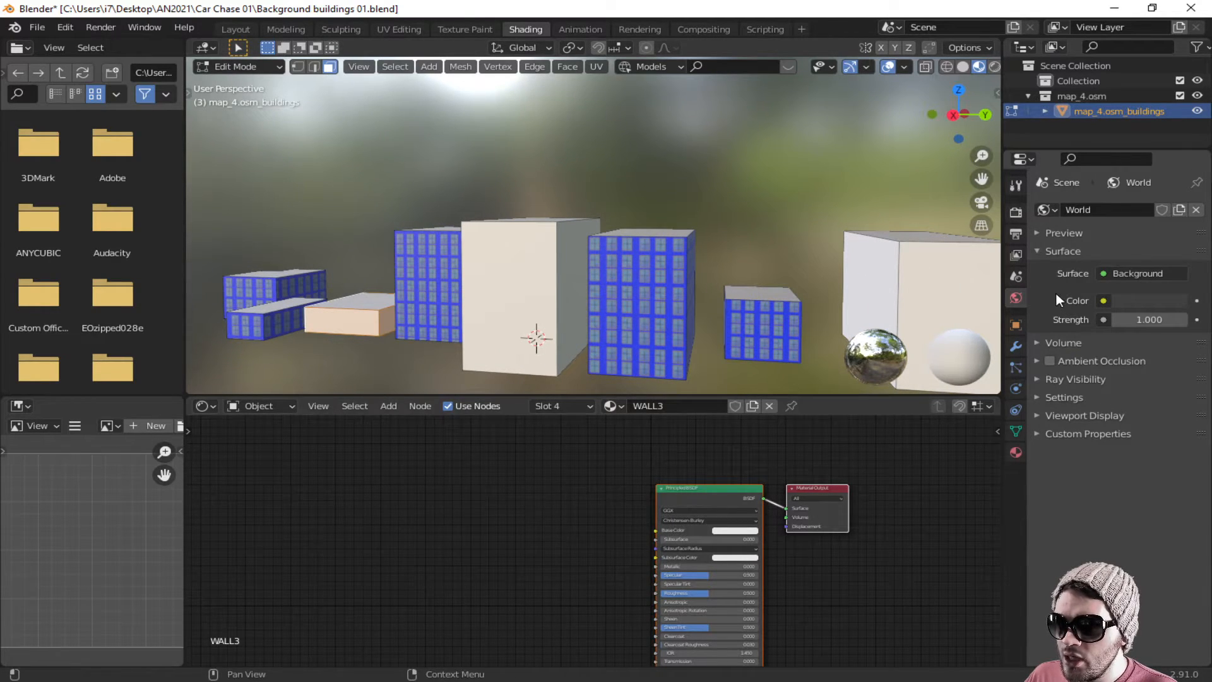
left_click(1018, 454)
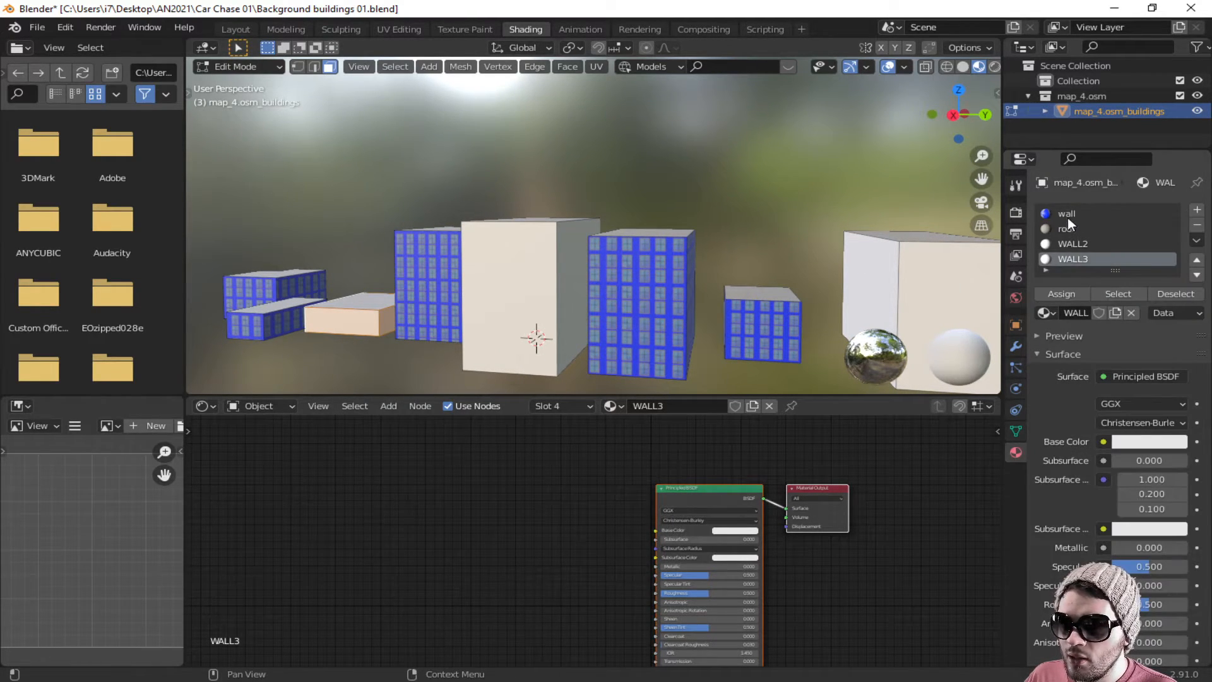
left_click(1066, 216)
left_click_drag(451, 602, 289, 514)
key("ctrl+c")
Step: Paste the image texture node into WALL2, load the green cartoon windows image and connect its Color to Base Color
left_click(1083, 245)
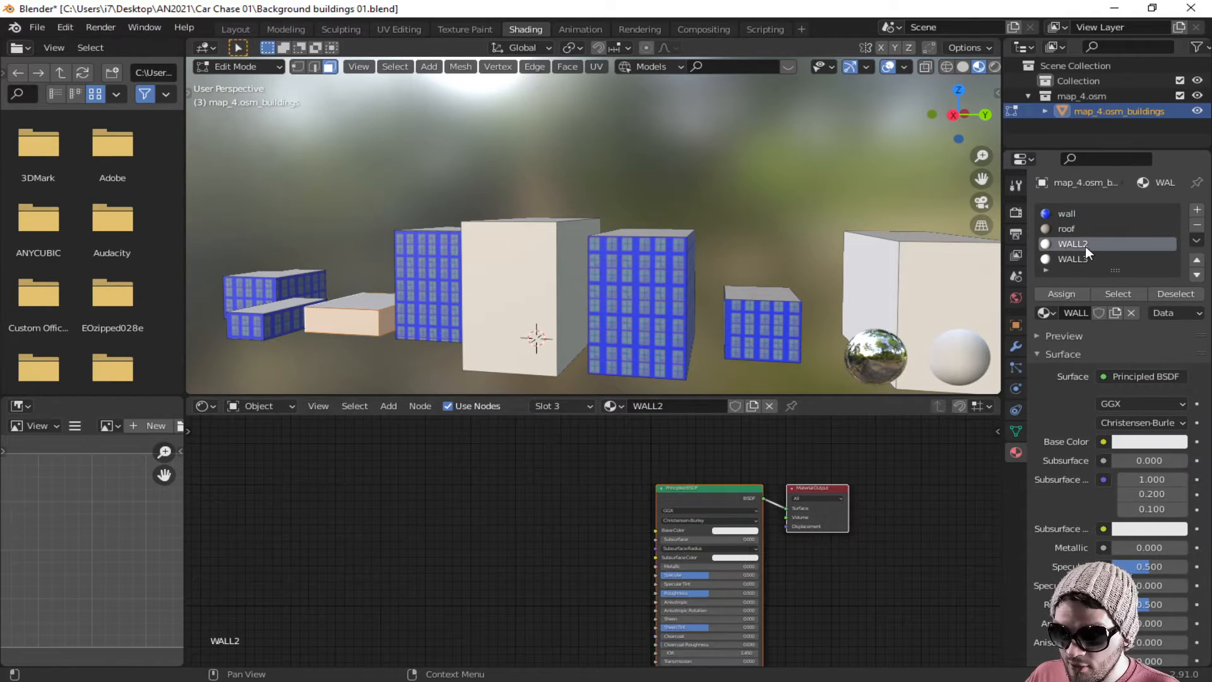
middle_click_drag(536, 555, 570, 501)
key("ctrl+v")
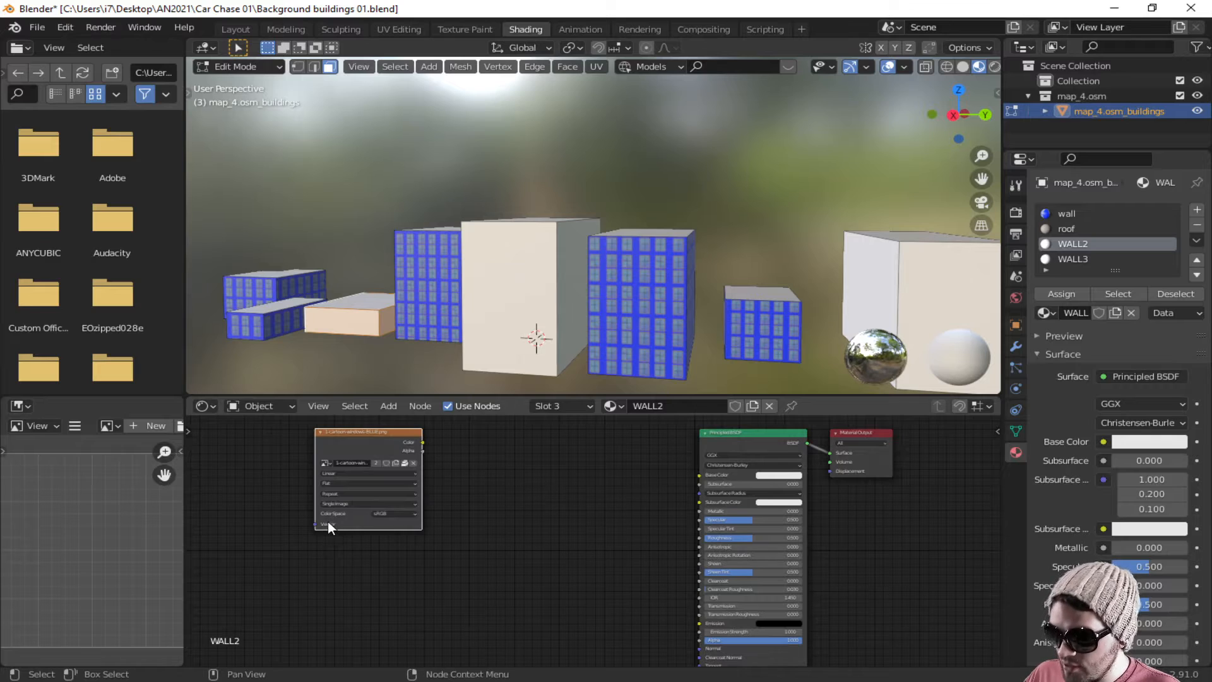
left_click(413, 464)
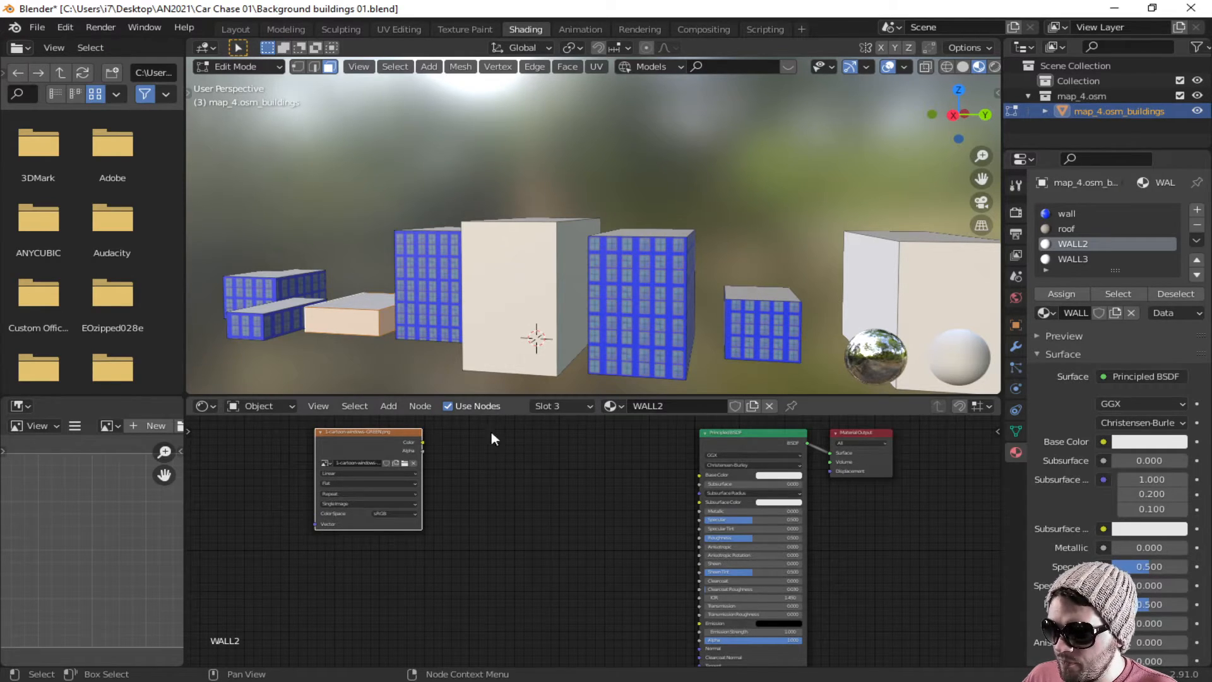
left_click_drag(421, 442, 699, 474)
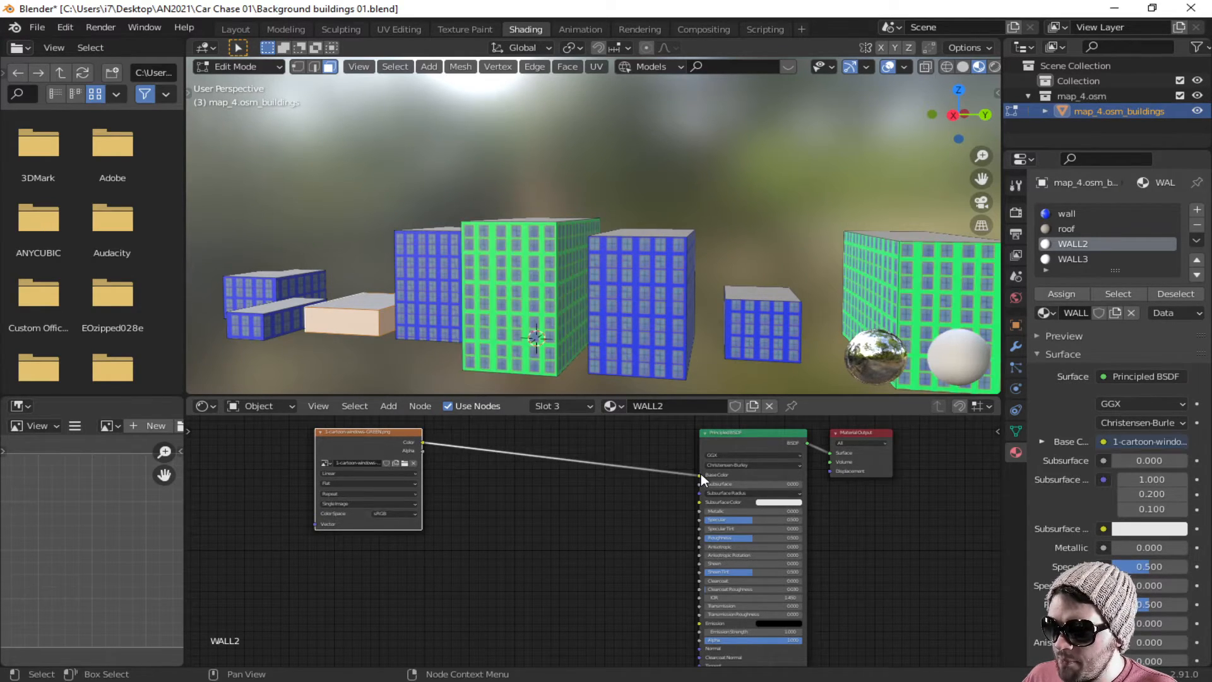
Step: Paste the image texture node into WALL3, connect its Color to Base Color and load 1-cartoon-windows-RED.png from the TEXTURES folder
left_click(1088, 258)
key("ctrl+v")
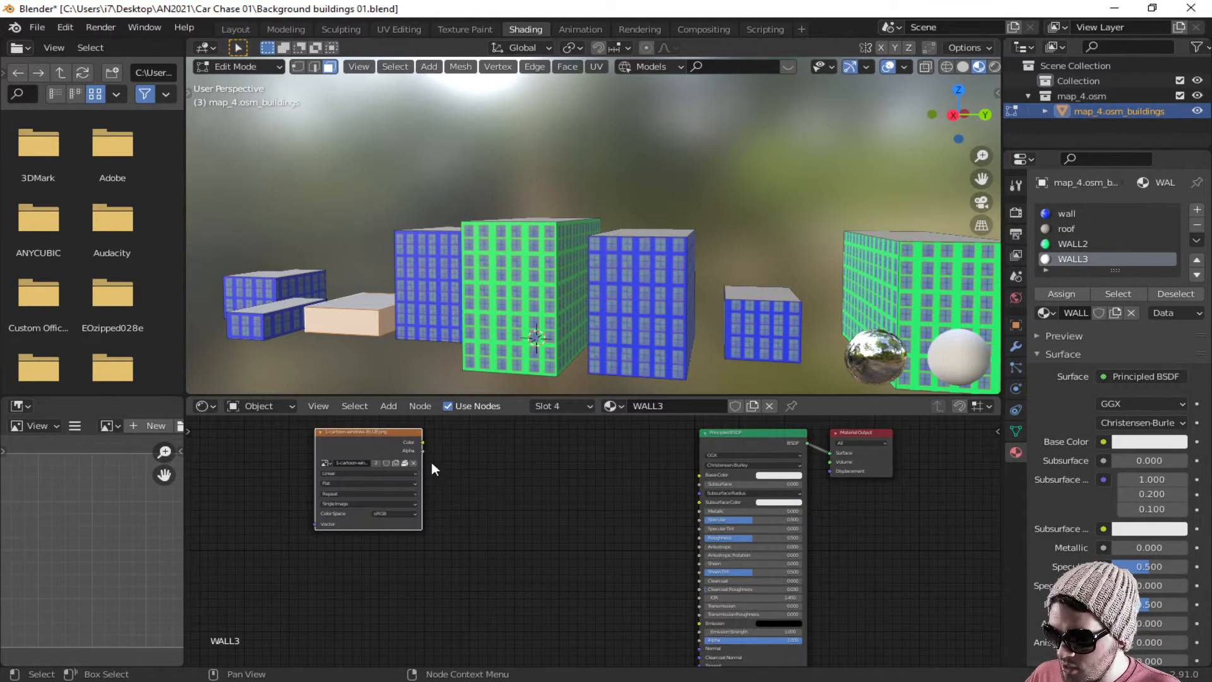
left_click_drag(423, 442, 700, 475)
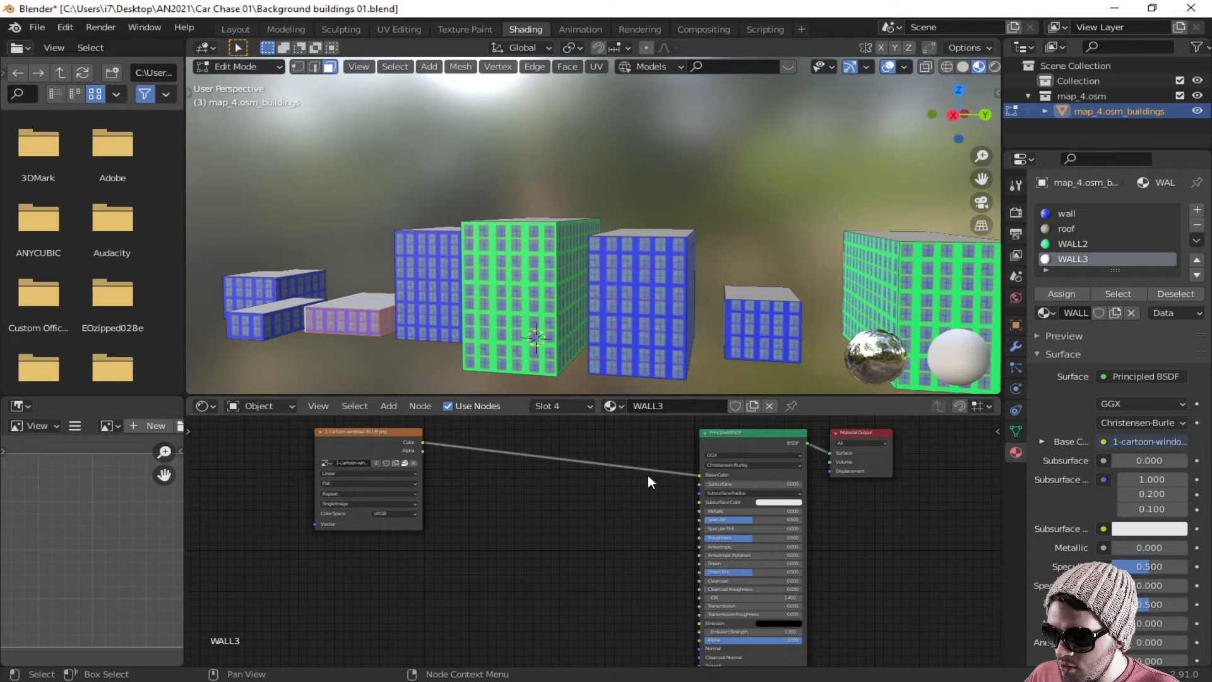
left_click(415, 462)
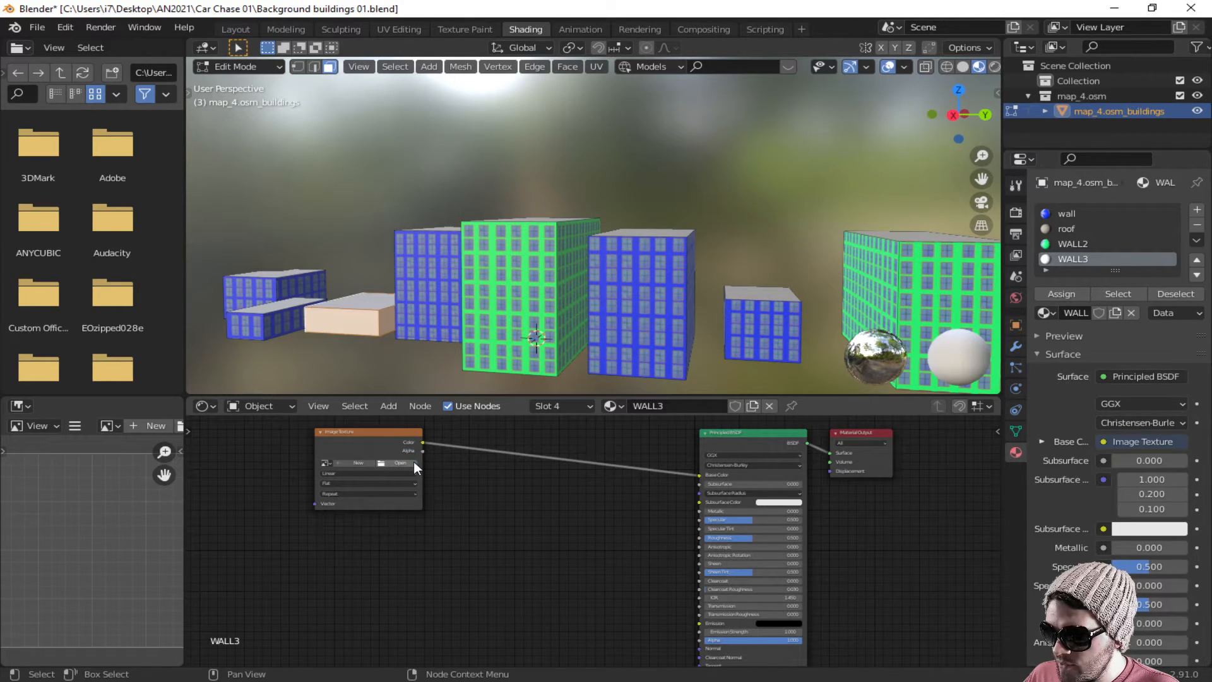
left_click(399, 462)
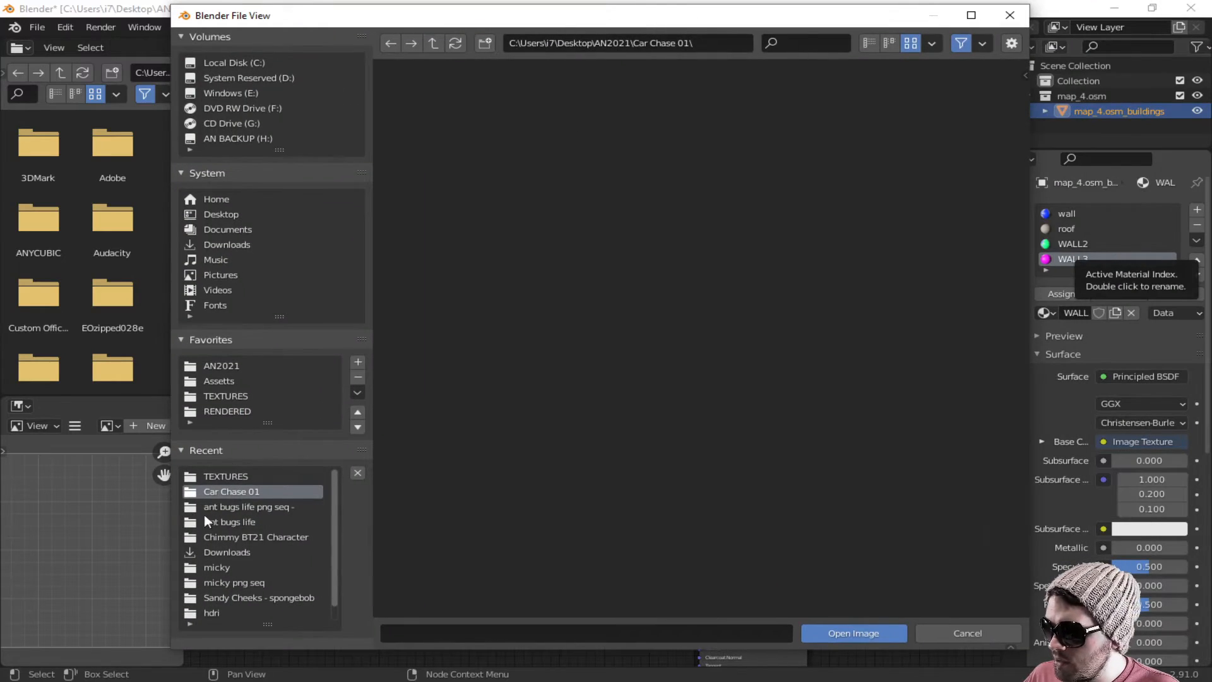
double_click(444, 253)
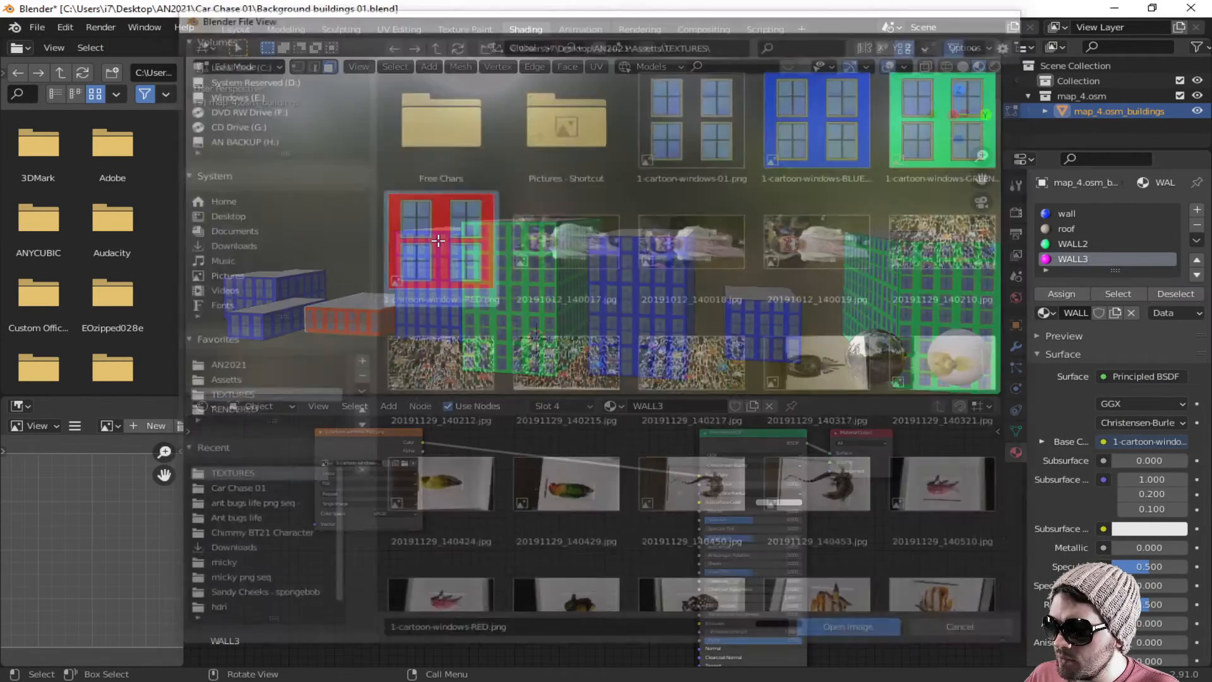
Step: Assign WALL3 to the walls of the tall blue building between the green central building and the small block
scroll(762, 272, "down", 1)
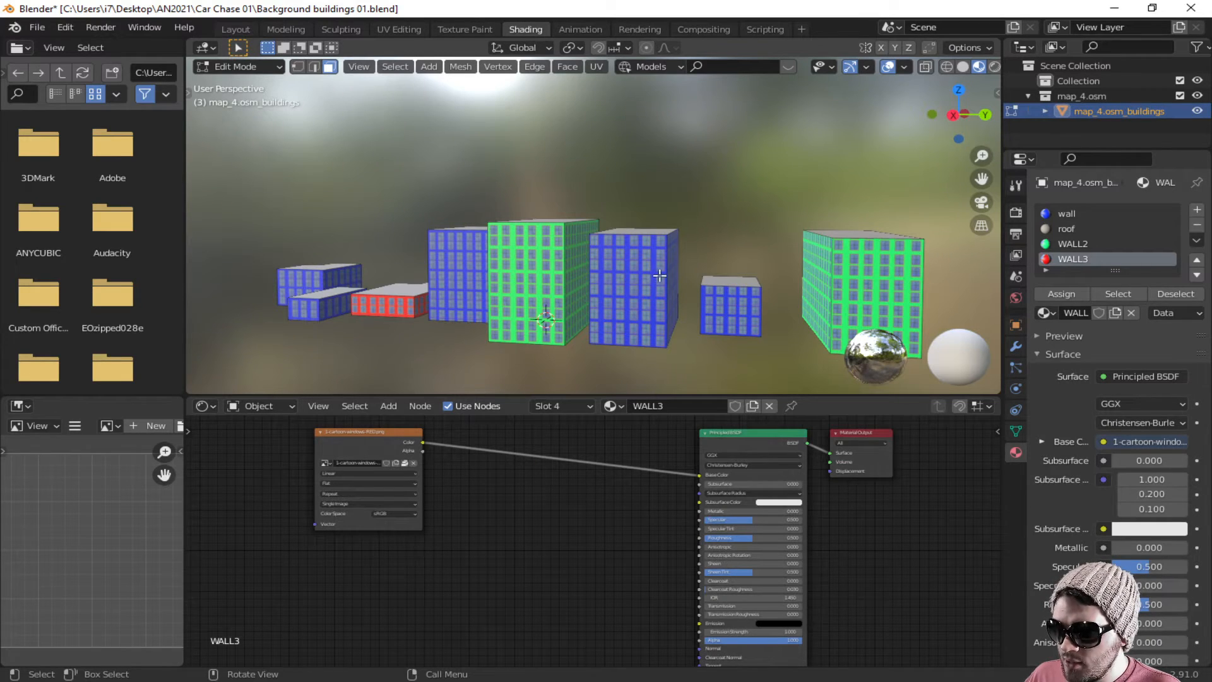
key("l")
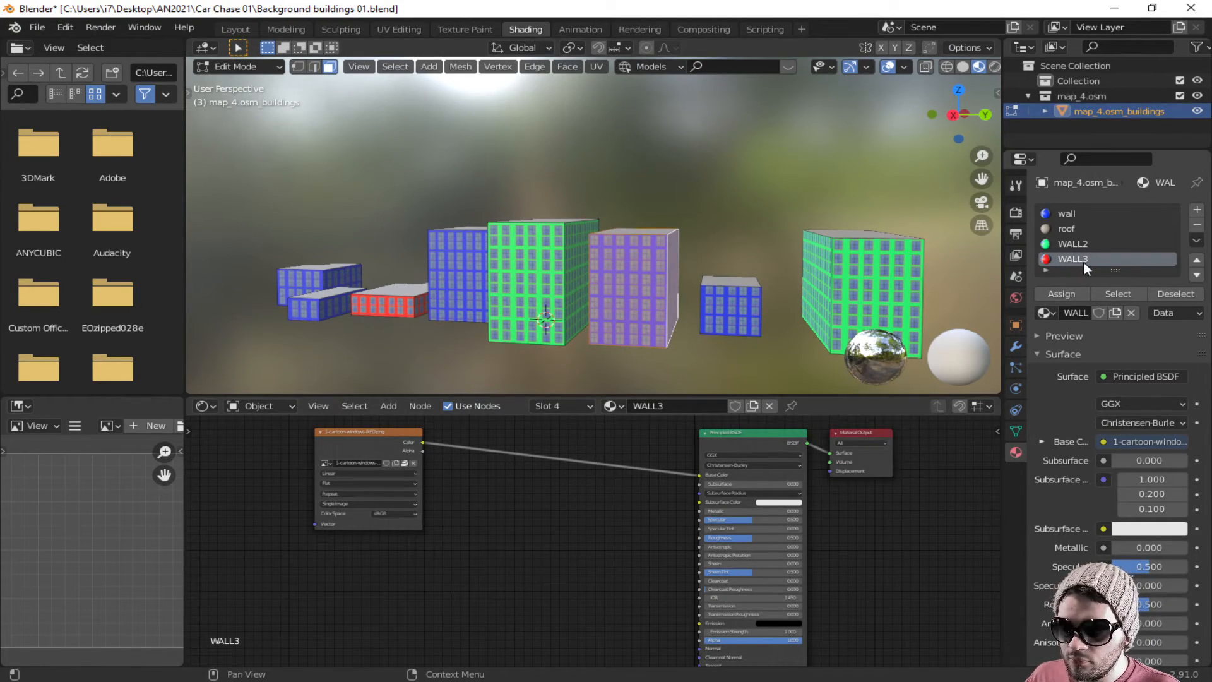
left_click(1062, 294)
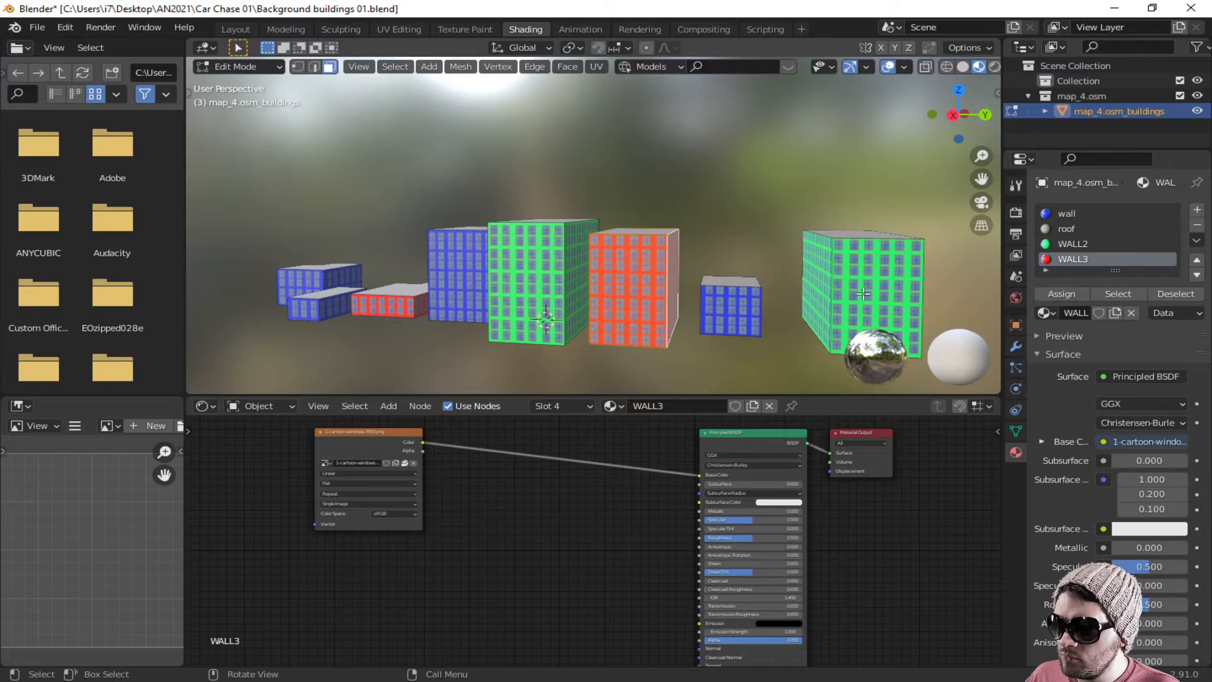
Step: Assign WALL2 to the walls of the small low block next to the red stepped building, leaving it deselected
left_click(363, 345)
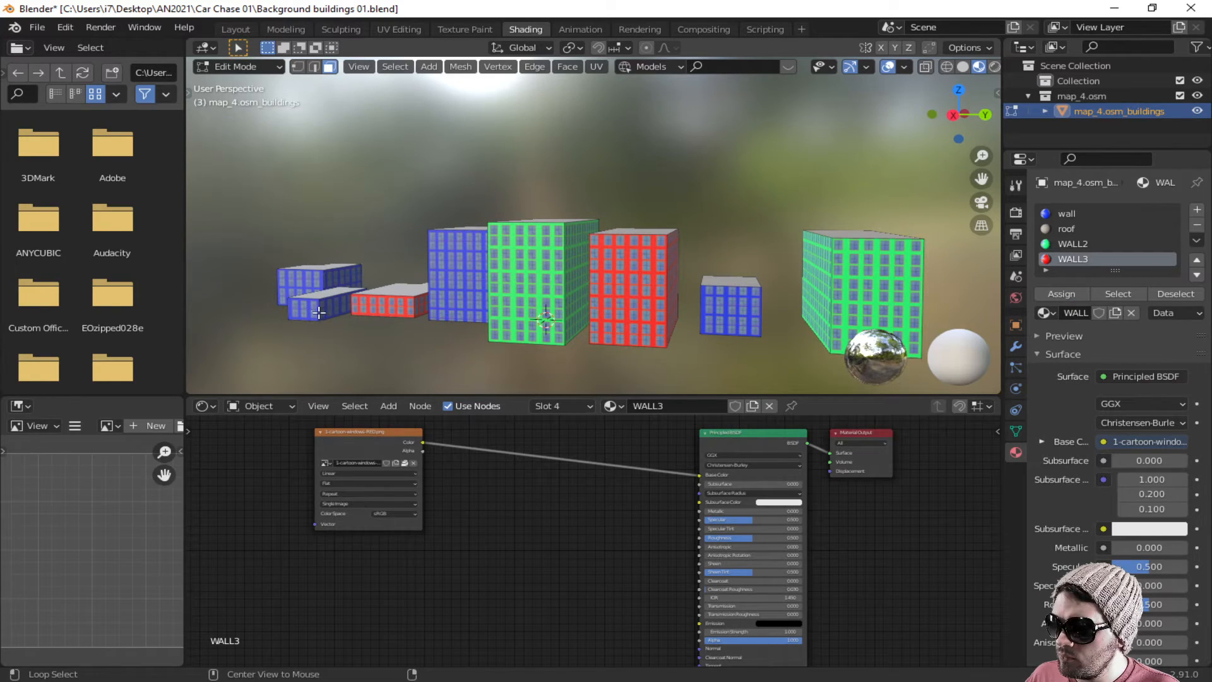
key("l")
left_click(1078, 243)
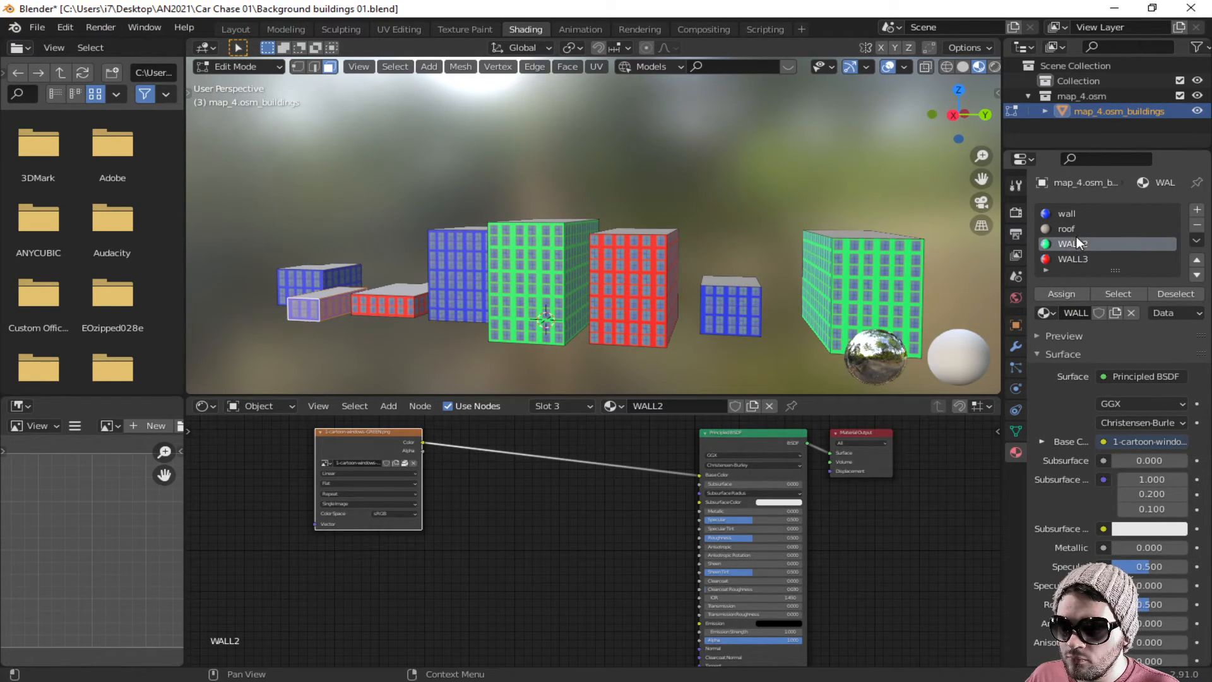
left_click(1058, 294)
left_click(348, 346)
Step: Return the buildings mesh to Object Mode and inspect the recoloured red, green and blue walls up close
middle_click_drag(348, 337, 413, 330)
key("Tab")
scroll(519, 344, "up", 2)
middle_click_drag(528, 348, 738, 254)
scroll(533, 222, "up", 8)
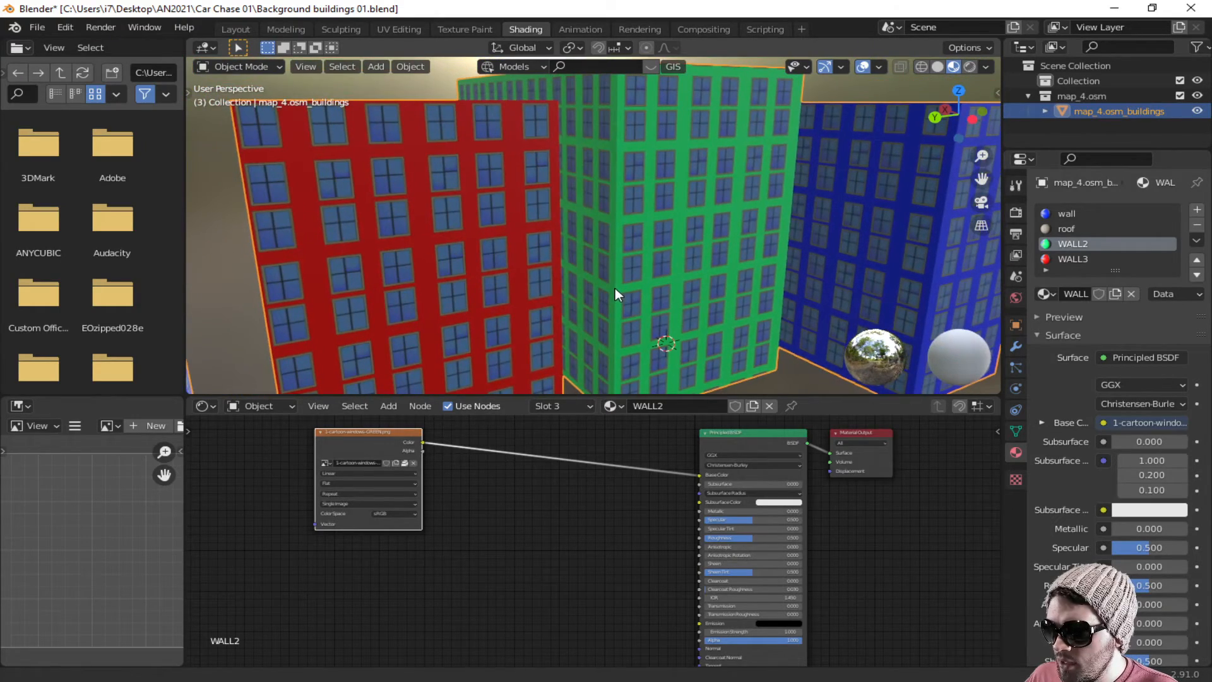
Step: Switch to the Layout workspace and rename the map_4.osm_buildings object as bUILDINGS set A
middle_click_drag(615, 294, 650, 264)
scroll(670, 237, "up", 5)
scroll(670, 240, "down", 5)
scroll(650, 264, "down", 10)
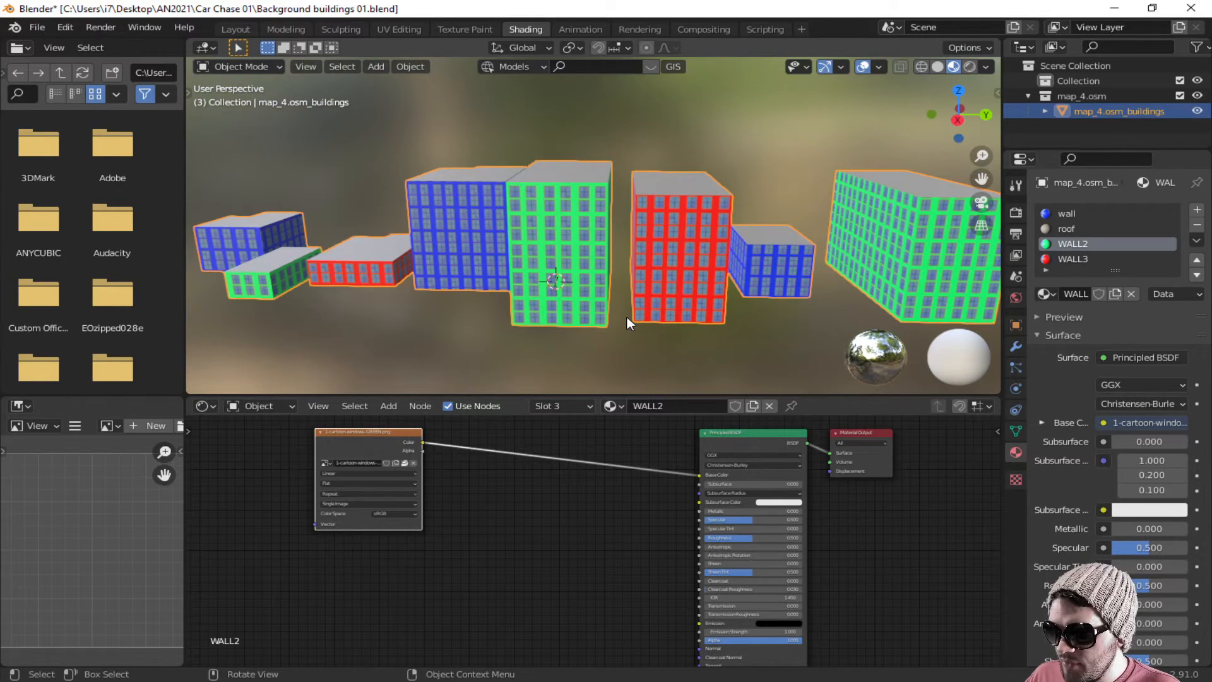
scroll(627, 317, "down", 3)
left_click(233, 29)
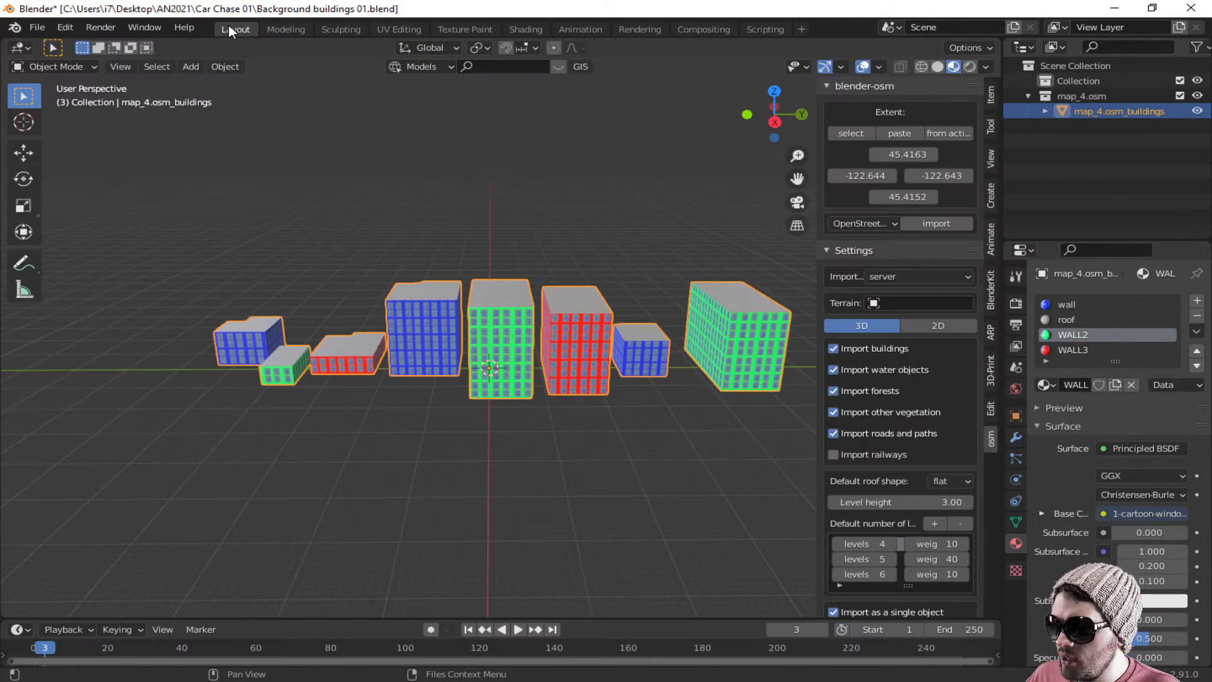
double_click(1096, 112)
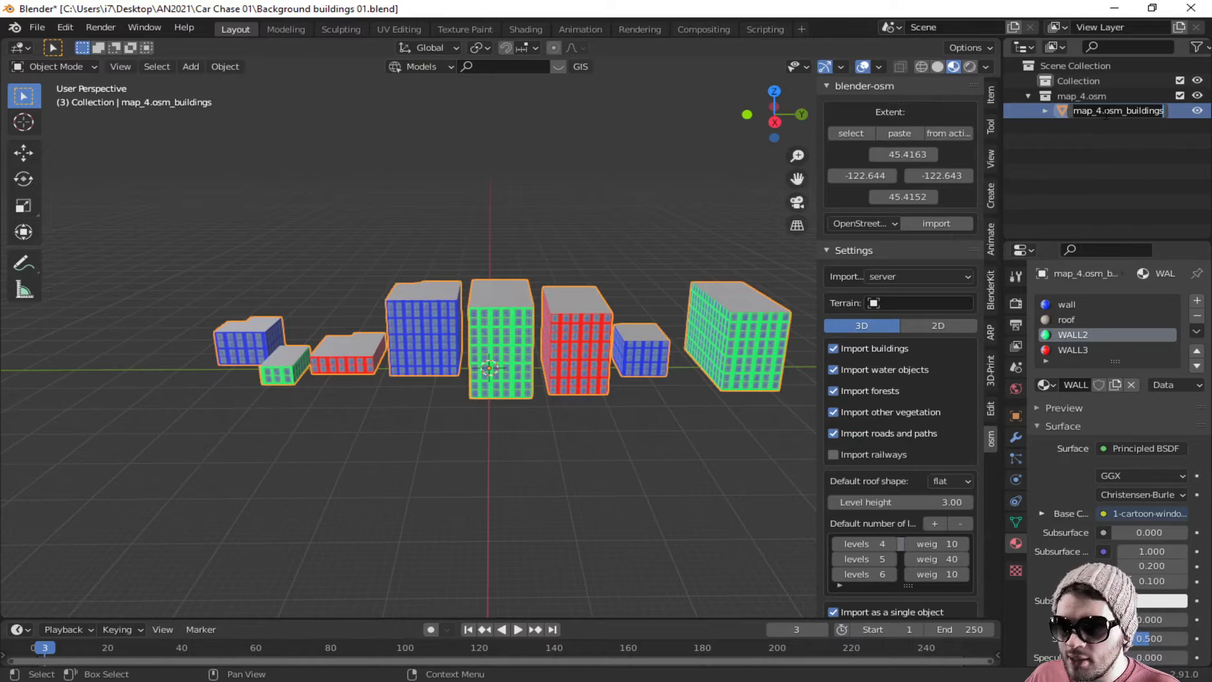
type("bUILDInGS set A")
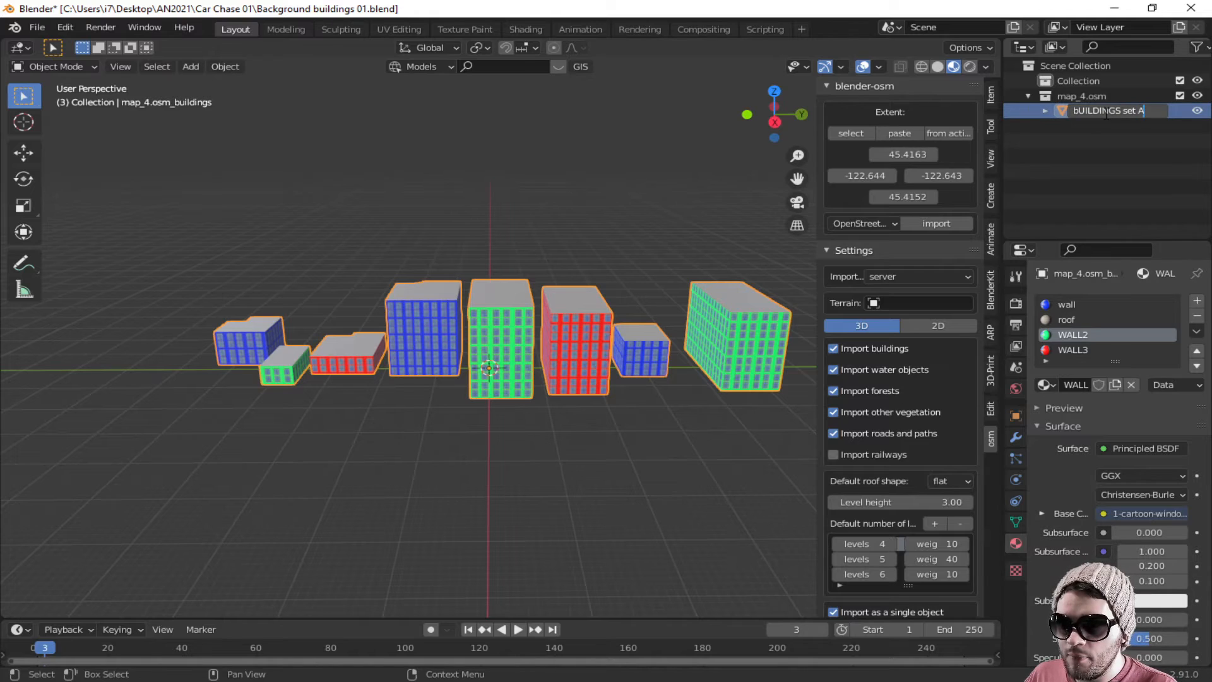
key("Return")
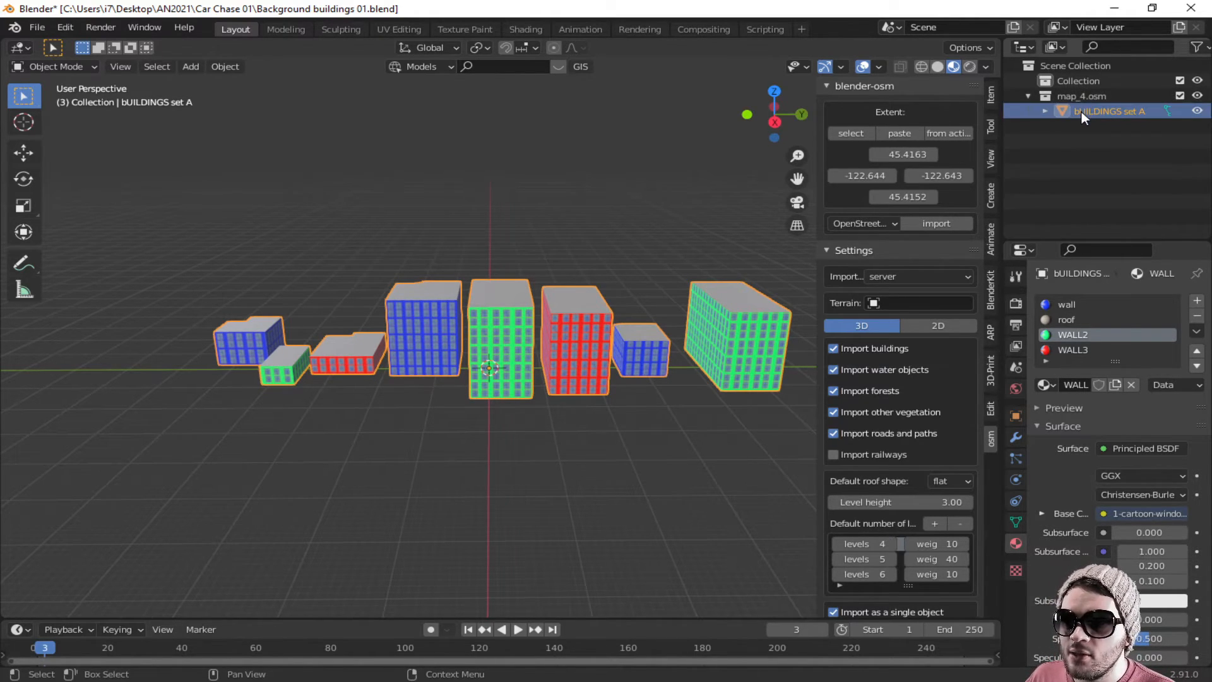
Step: Rename the map_4.osm collection as Buildings and save the file
double_click(1077, 98)
type("B")
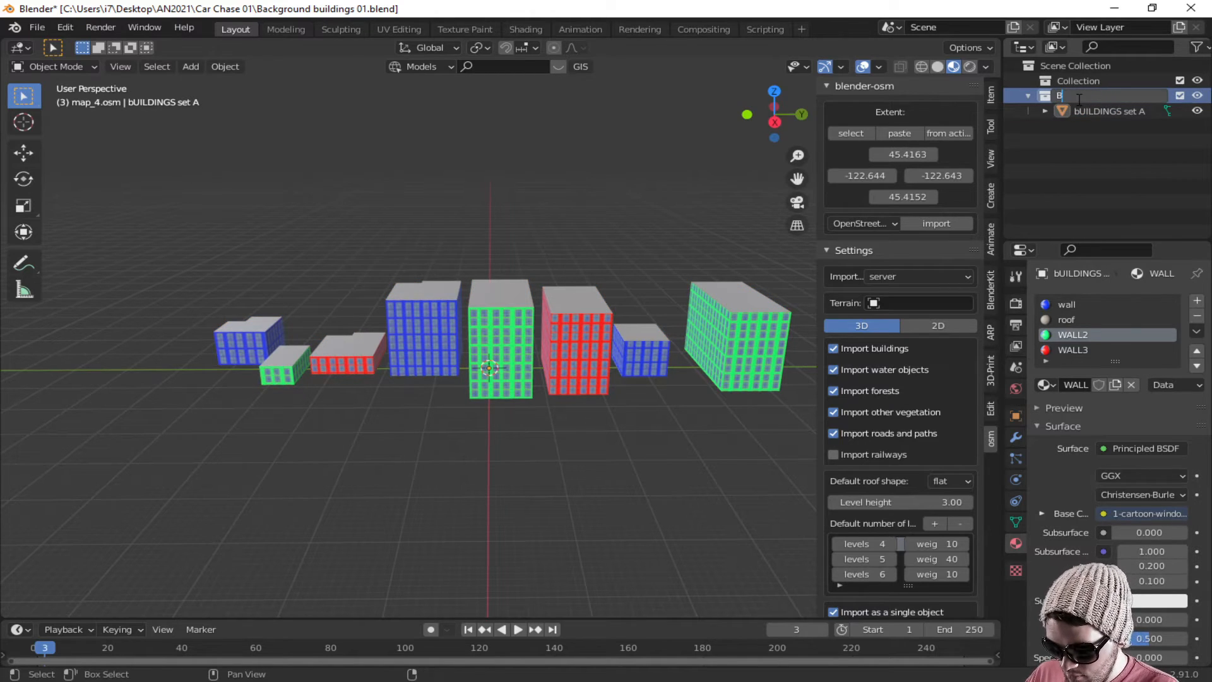
type("uildings")
key("Return")
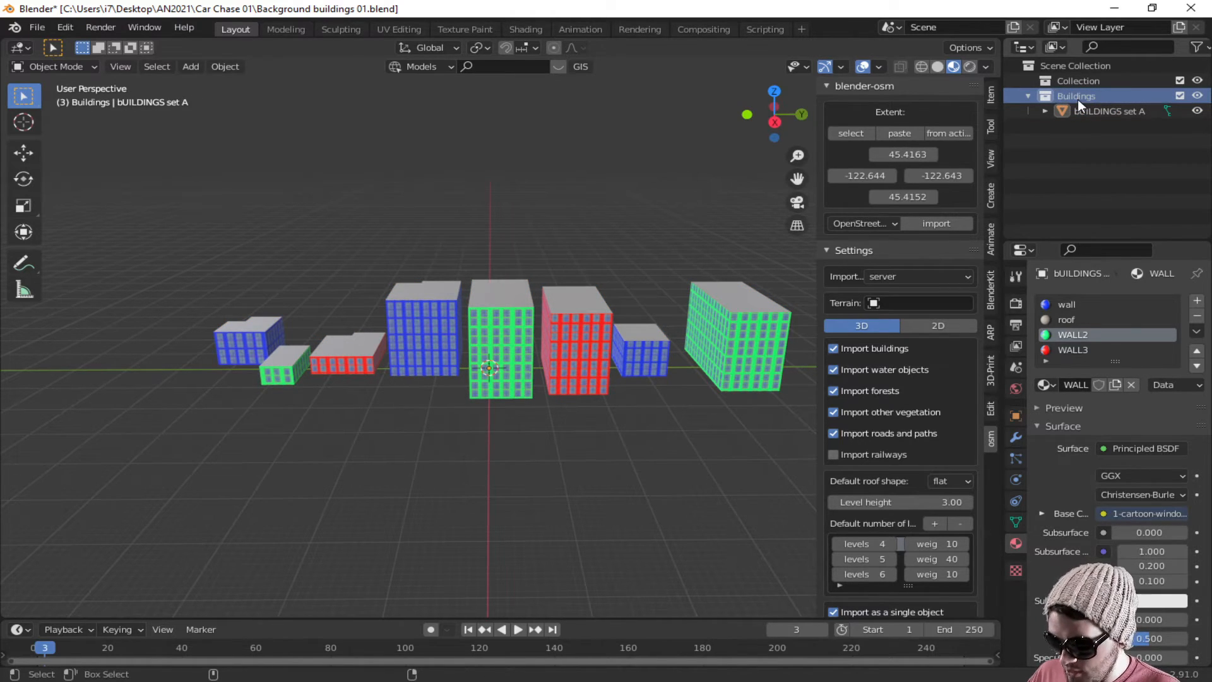
key("ctrl+s")
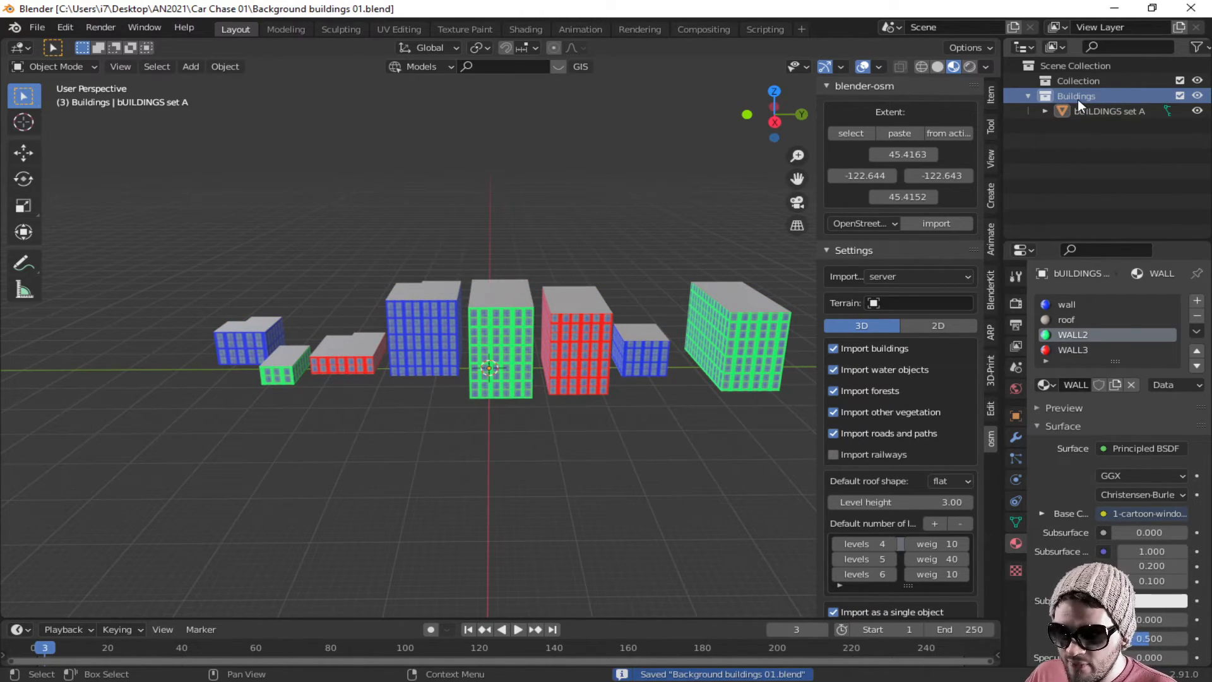
Step: Duplicate the bUILDINGS set A object and place the copy about 39 m away along the X axis, in front of the original row
left_click(479, 340)
scroll(482, 342, "down", 3)
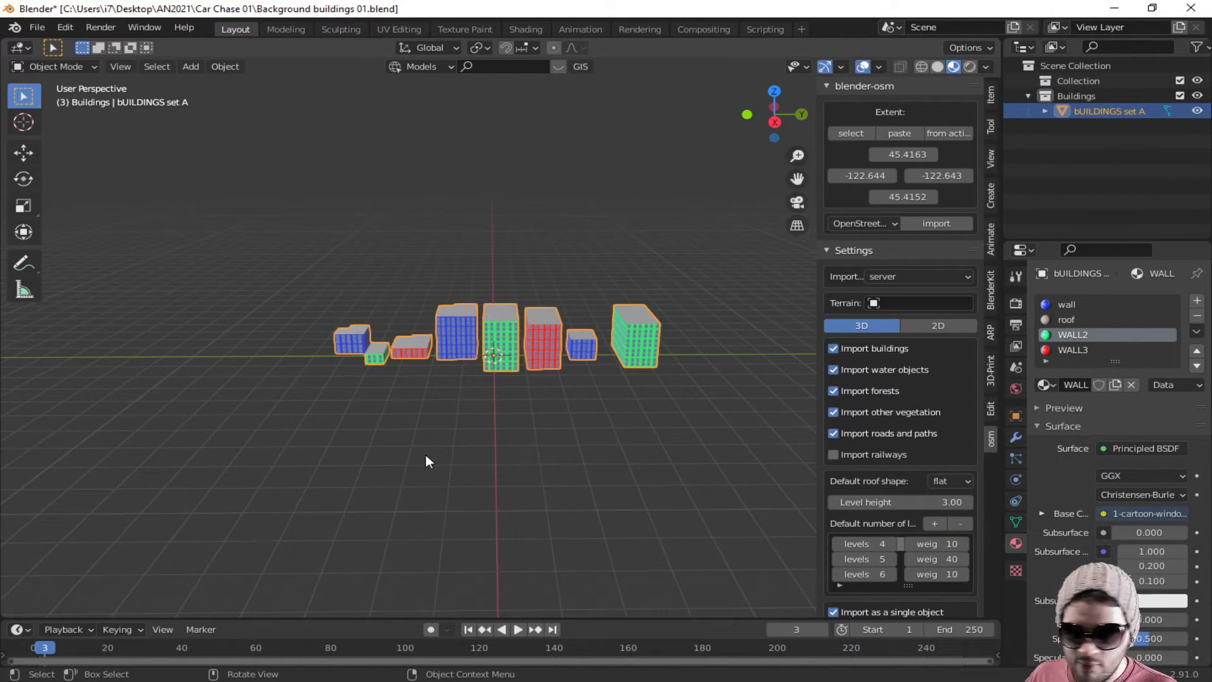
scroll(447, 427, "up", 3)
middle_click_drag(479, 397, 467, 419)
scroll(524, 366, "down", 2)
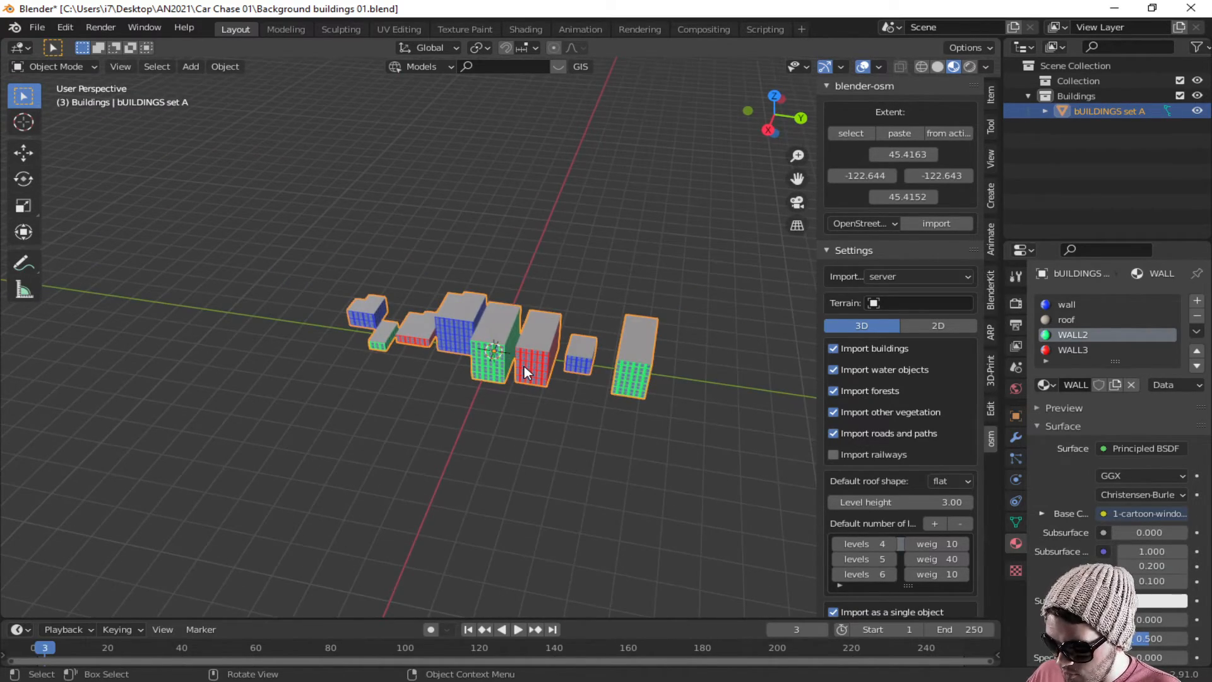
key("shift+d")
key("x")
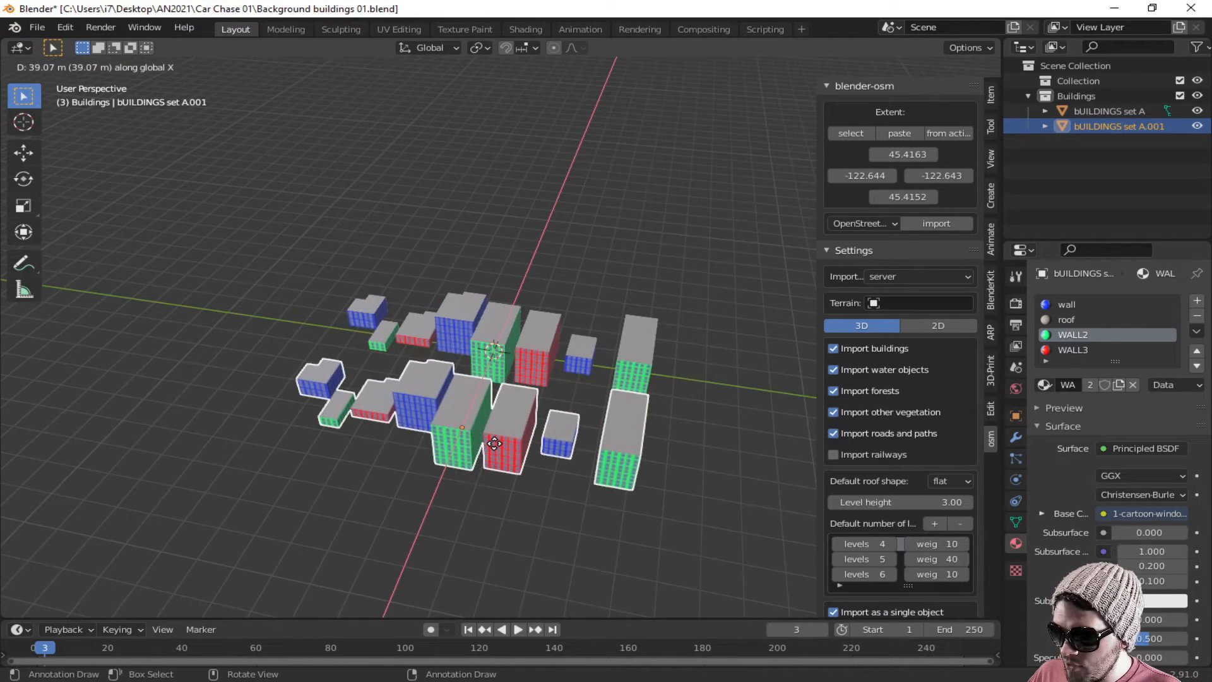
left_click(495, 445)
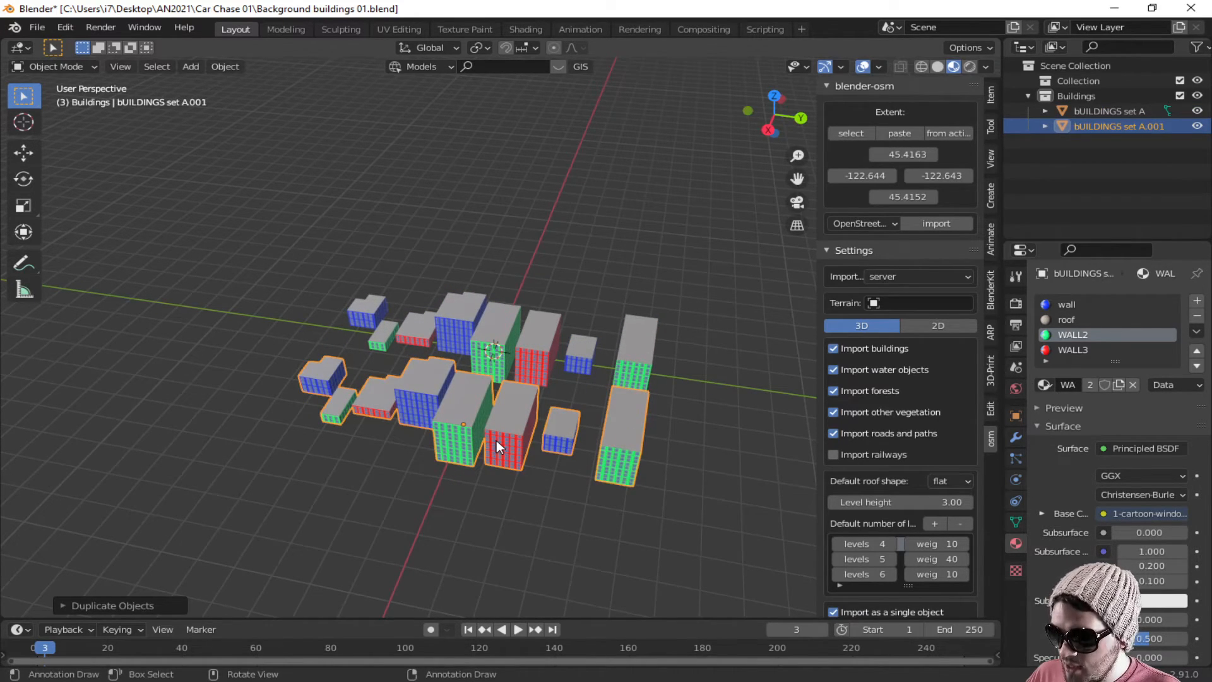
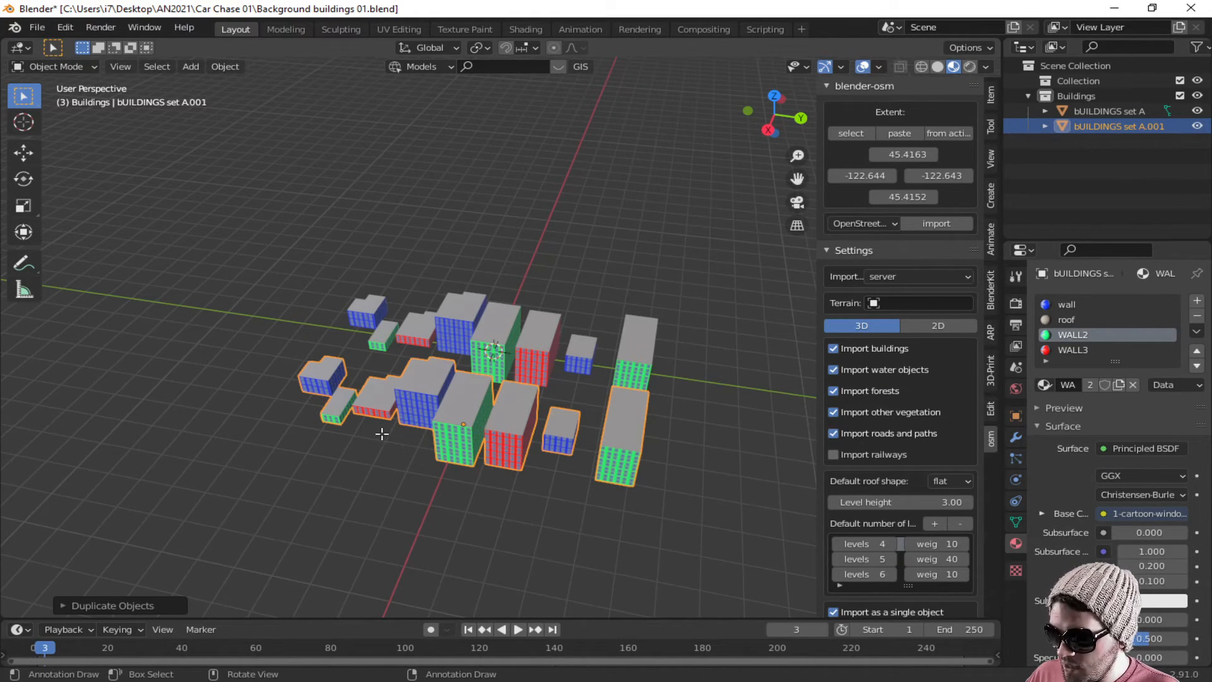
Step: In the duplicated mesh, move the small stepped blue and small green end buildings about 112 m along Y to the row's opposite end
key("Tab")
mouse_move(382, 433)
middle_mouse_down()
mouse_move(362, 422)
mouse_move(384, 412)
middle_mouse_up()
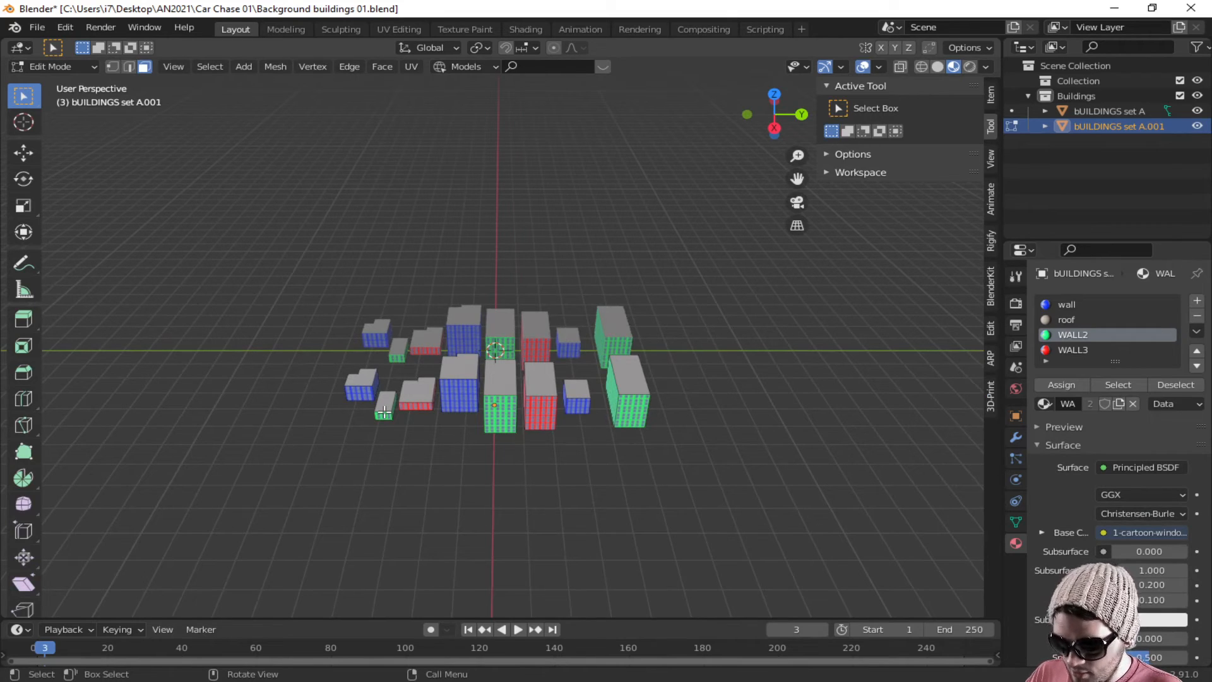
key("l")
key("l")
key("g")
key("y")
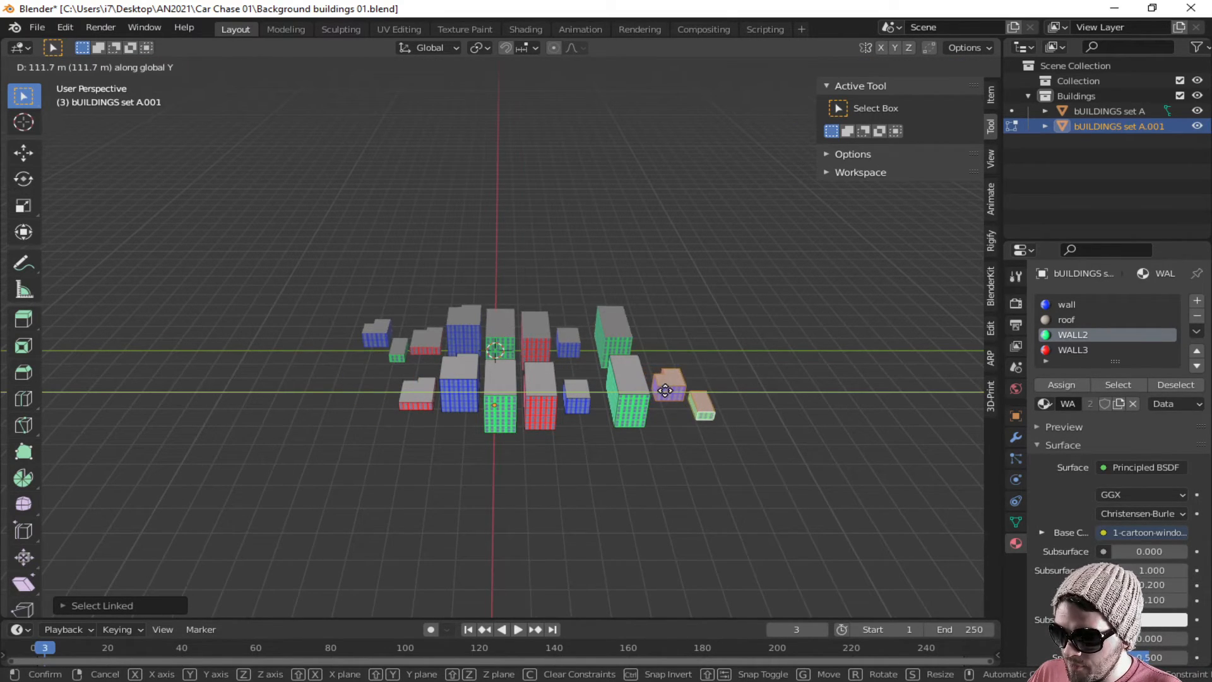
left_click(665, 391)
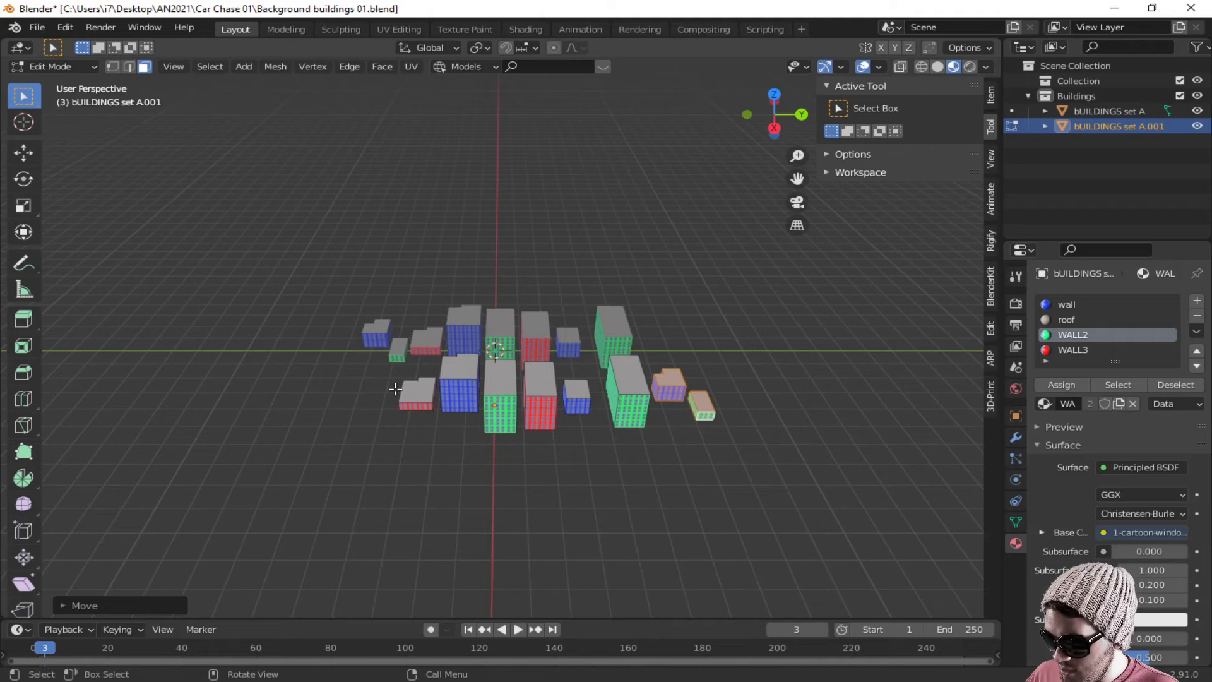
key("Tab")
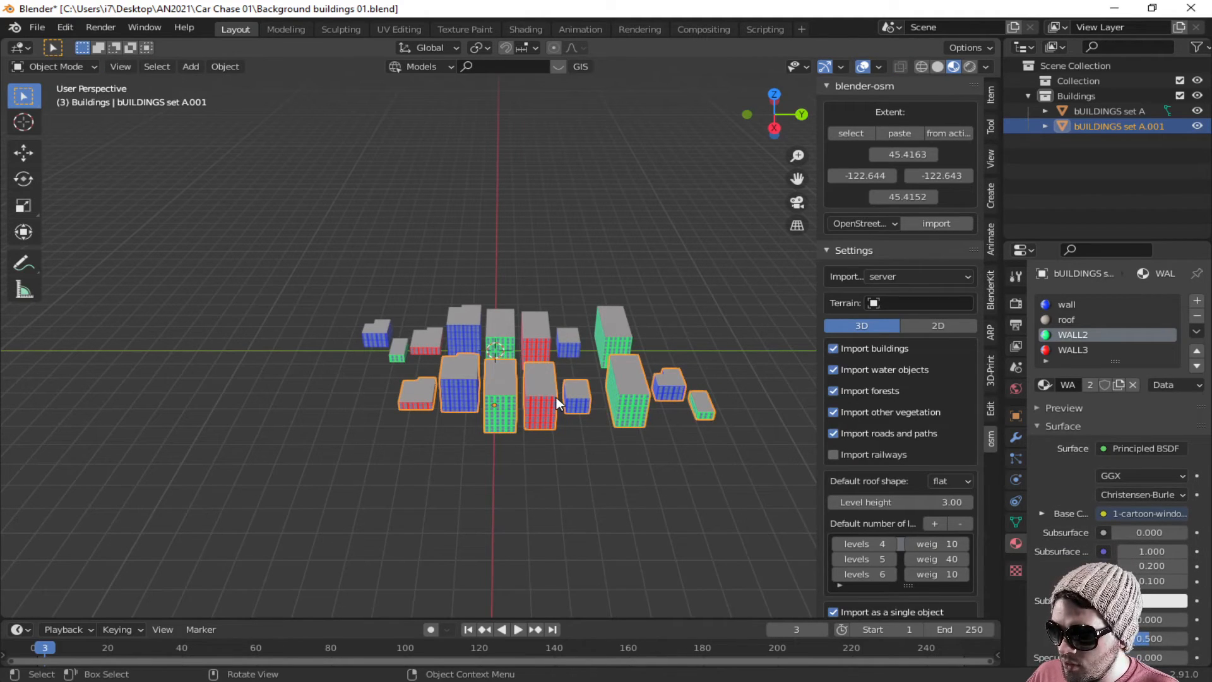
Step: Shift the whole duplicated row about -19 m along the Y axis to offset it from the original row
key("g")
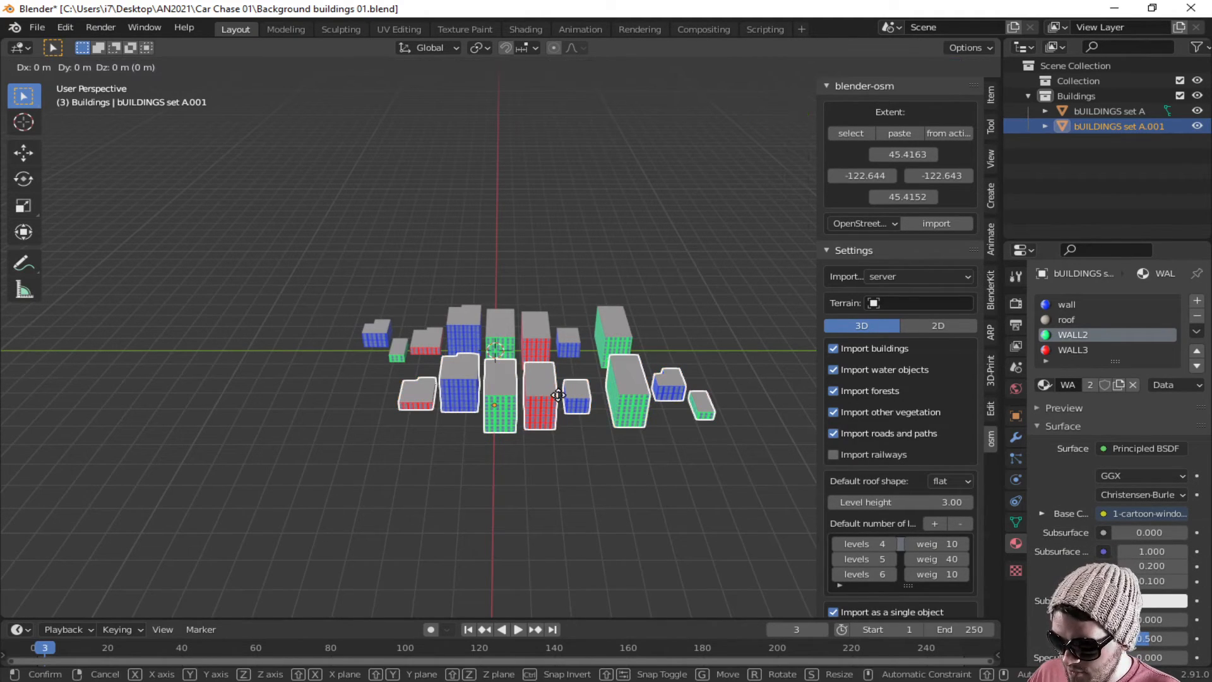
key("x")
key("y")
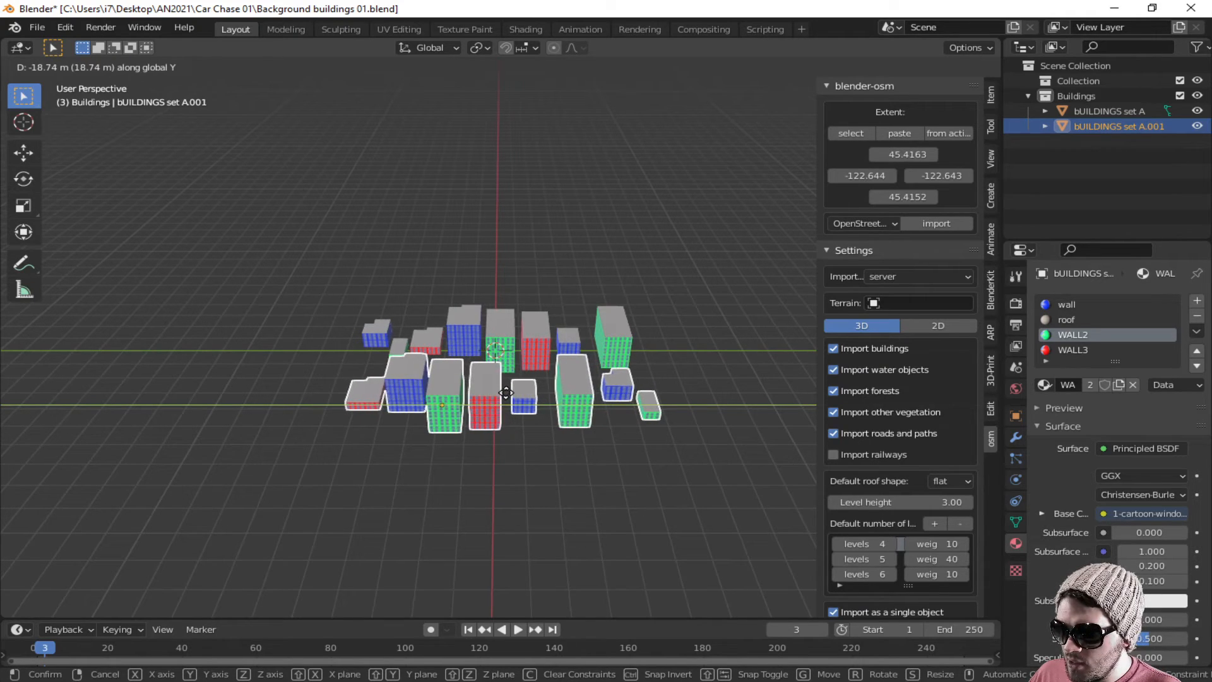
left_click(503, 392)
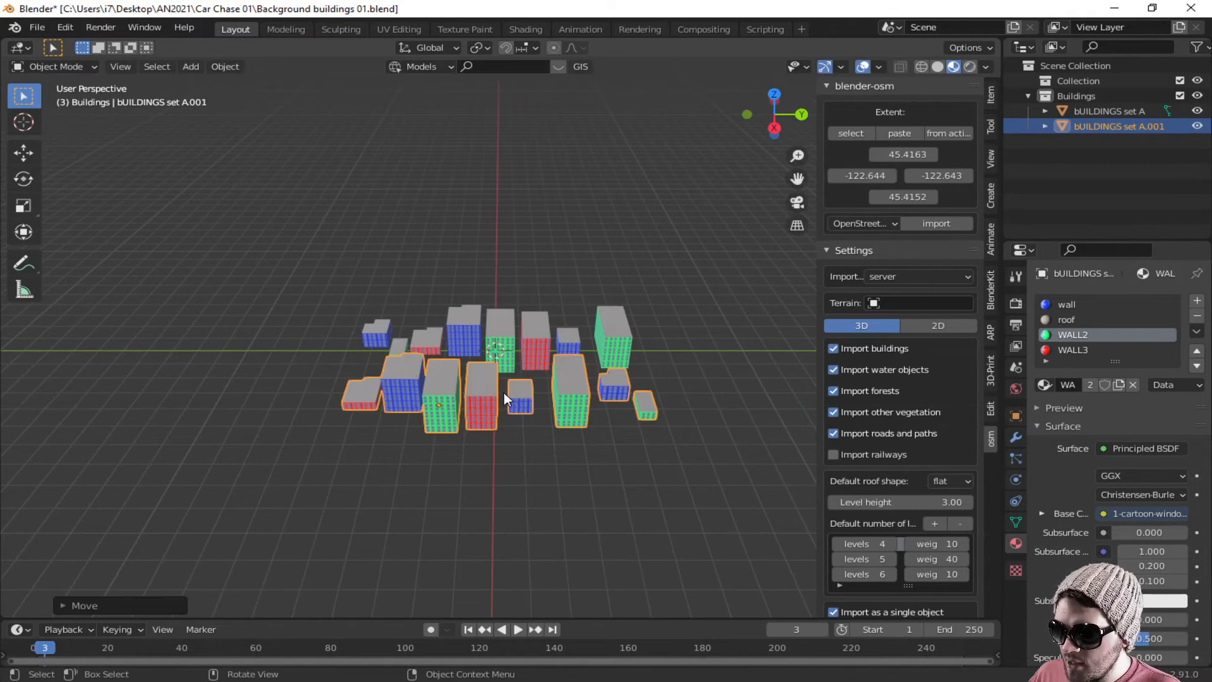
Step: Move the duplicated row about -4 m along the X axis, closer to the original row
scroll(518, 404, "up", 5)
middle_click_drag(517, 404, 449, 450)
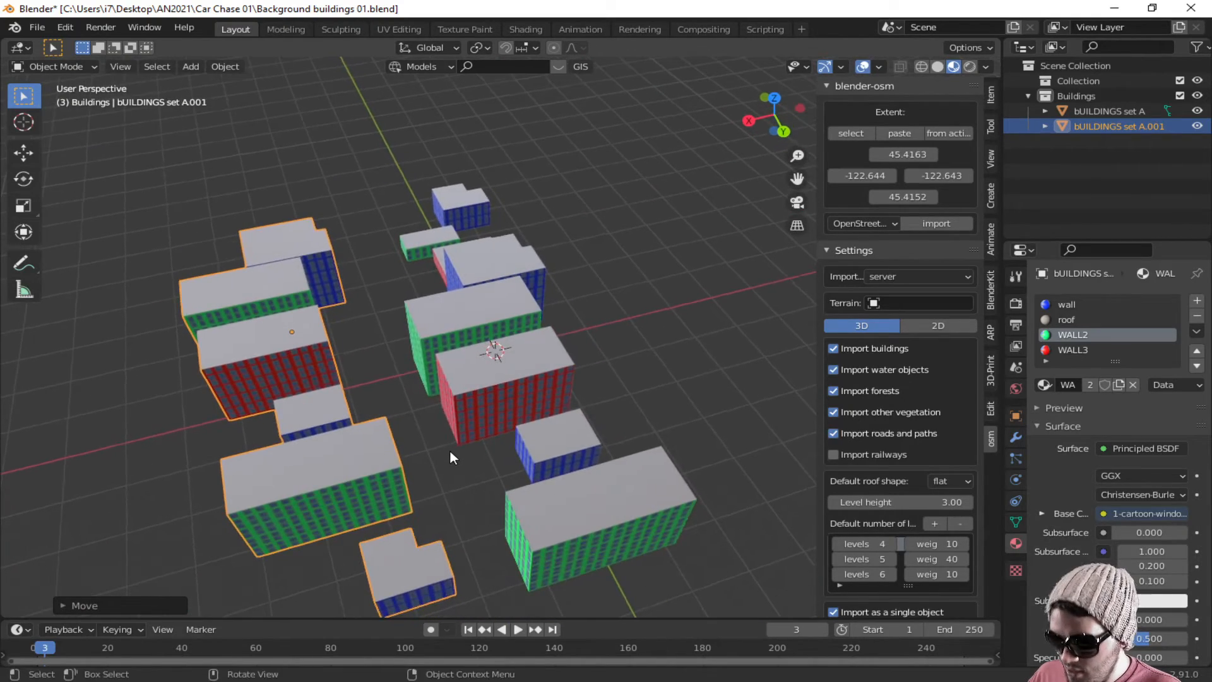
key("g")
key("y")
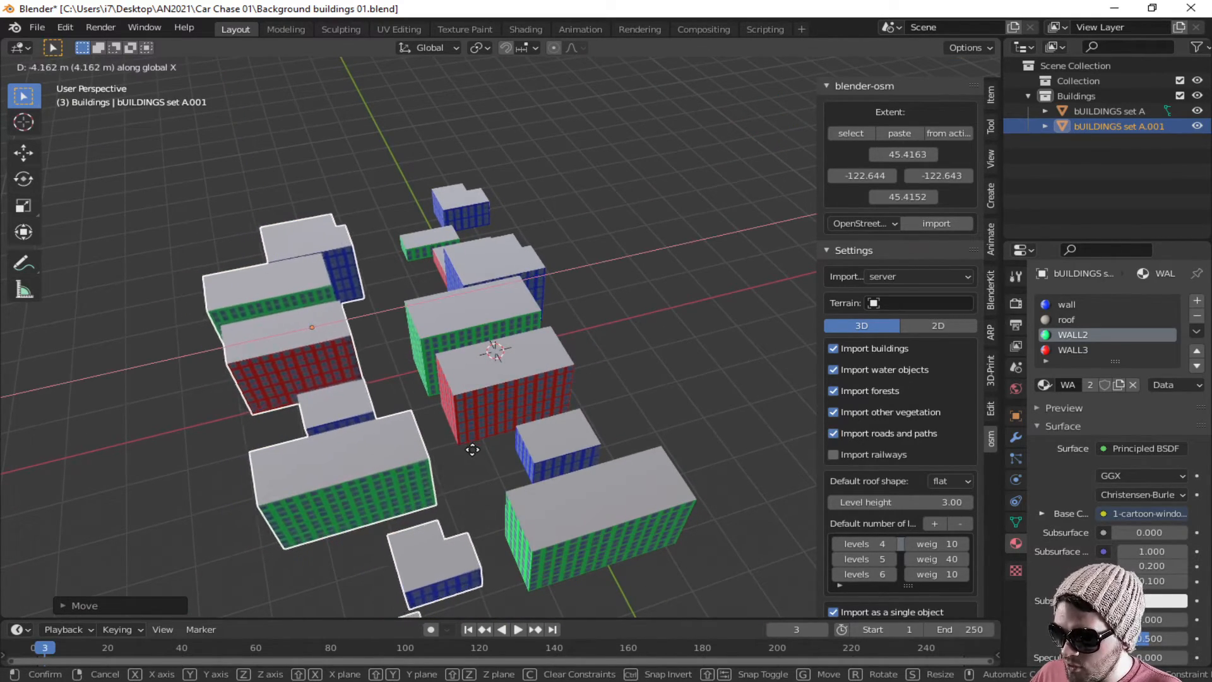
left_click(477, 447)
Step: In the duplicated mesh, rotate the large green building beside the small blue block 90 degrees about the Z axis
middle_click_drag(477, 447, 593, 414)
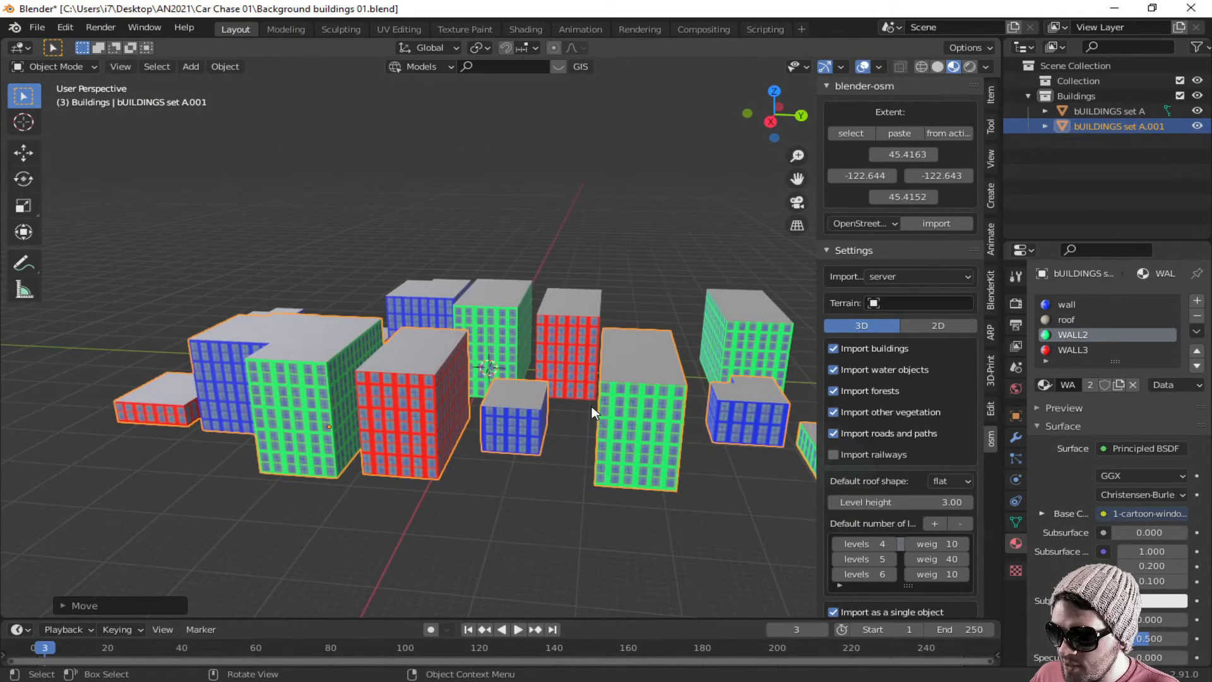
key("Tab")
left_click(635, 409)
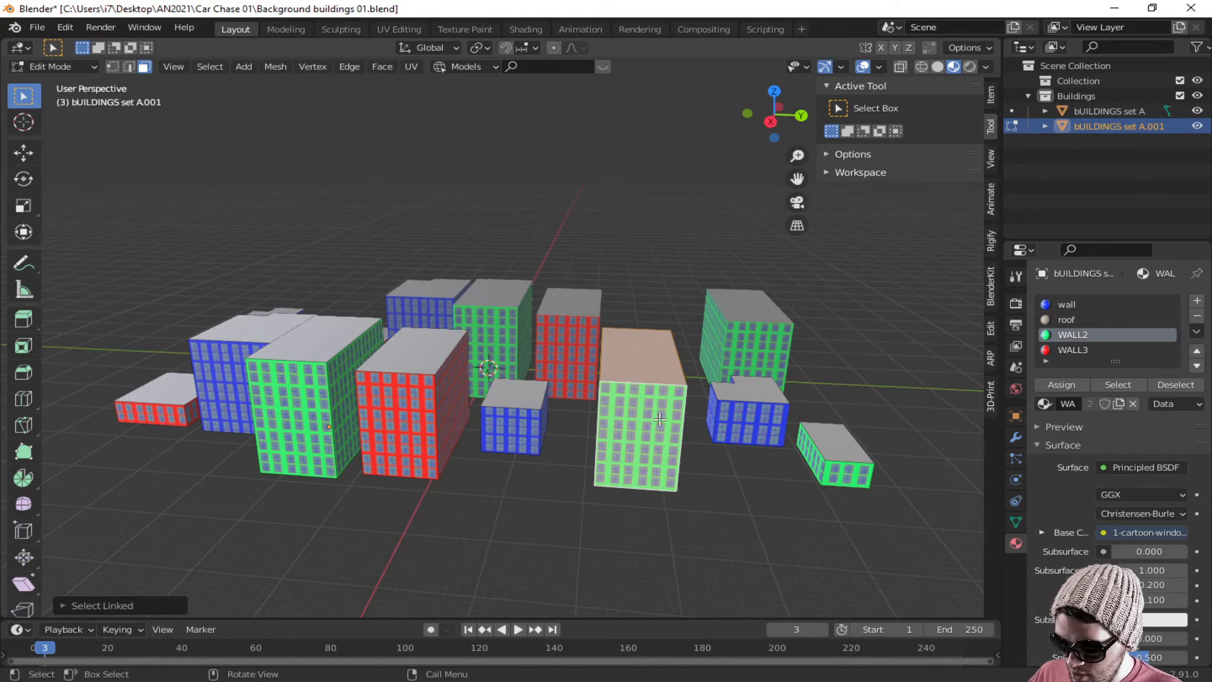
type("rz90")
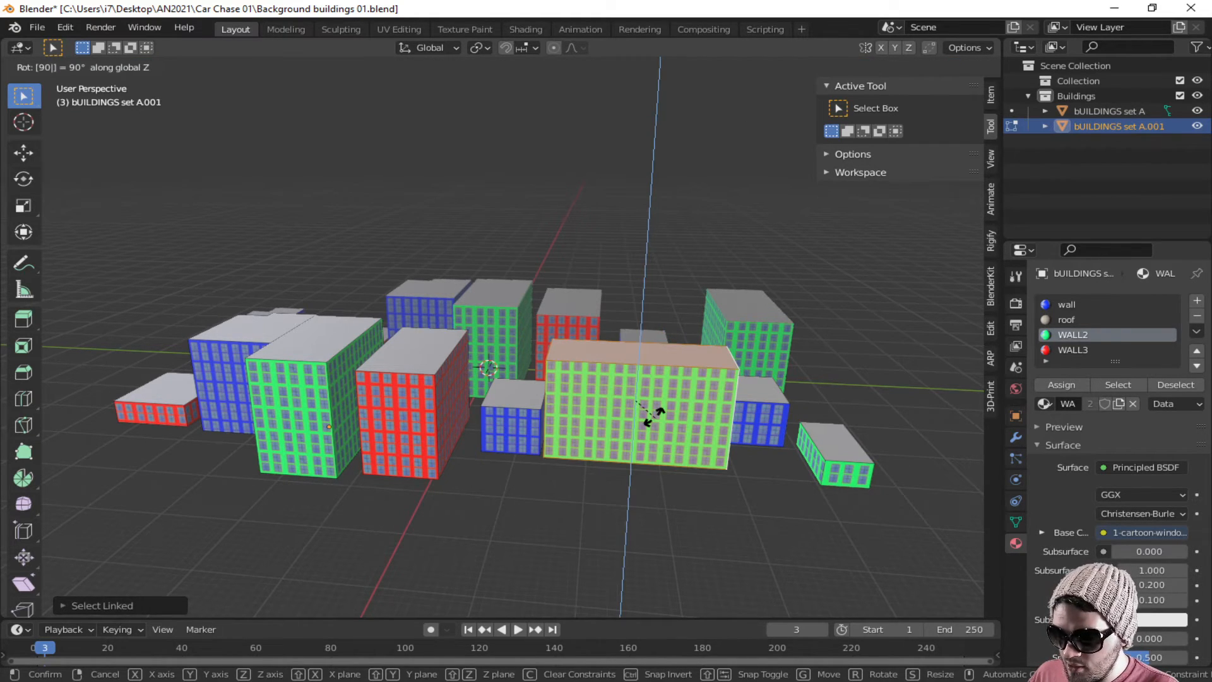
key("Return")
Step: Move the rotated green building about 4.6 m along X and about 0.5 m along Y to clear the neighbouring blue buildings
middle_click_drag(717, 394, 574, 421)
key("g")
key("y")
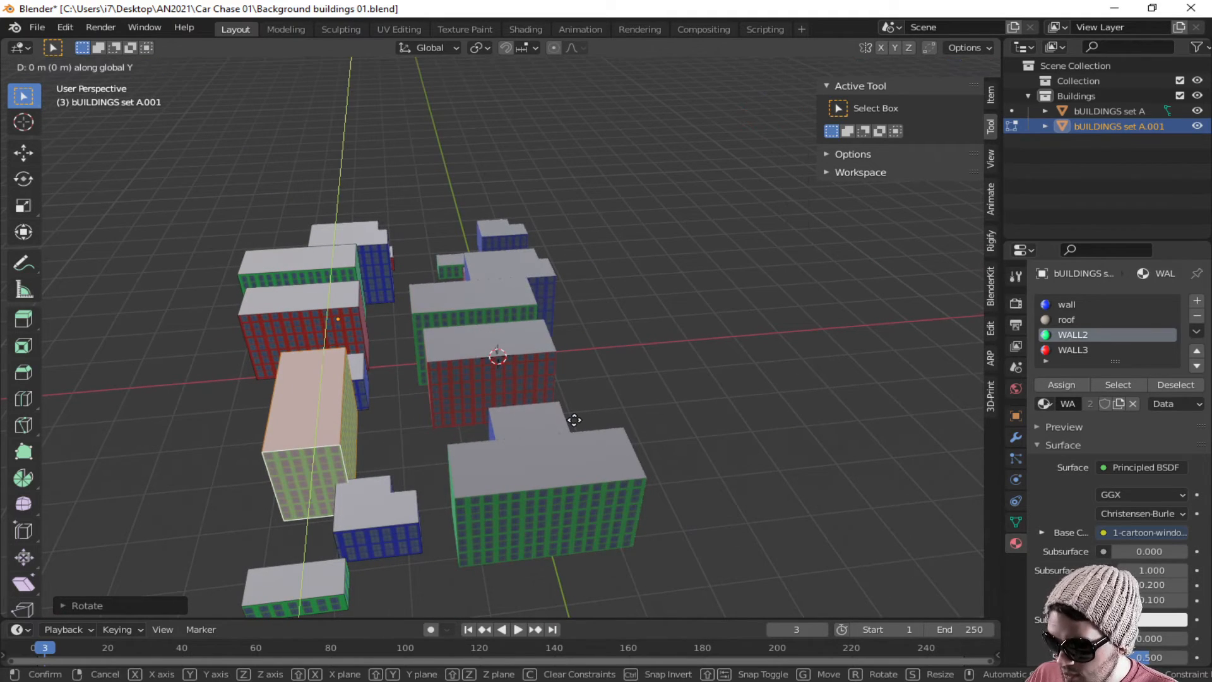
key("x")
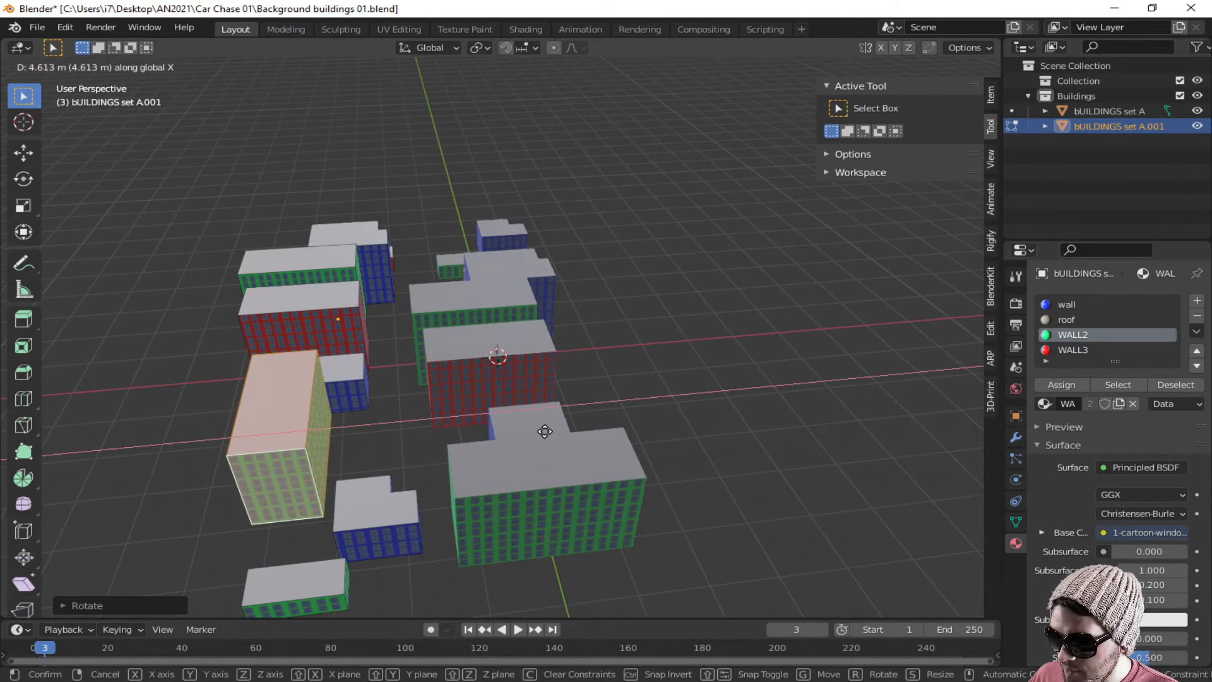
left_click(545, 431)
middle_click_drag(360, 504, 462, 455)
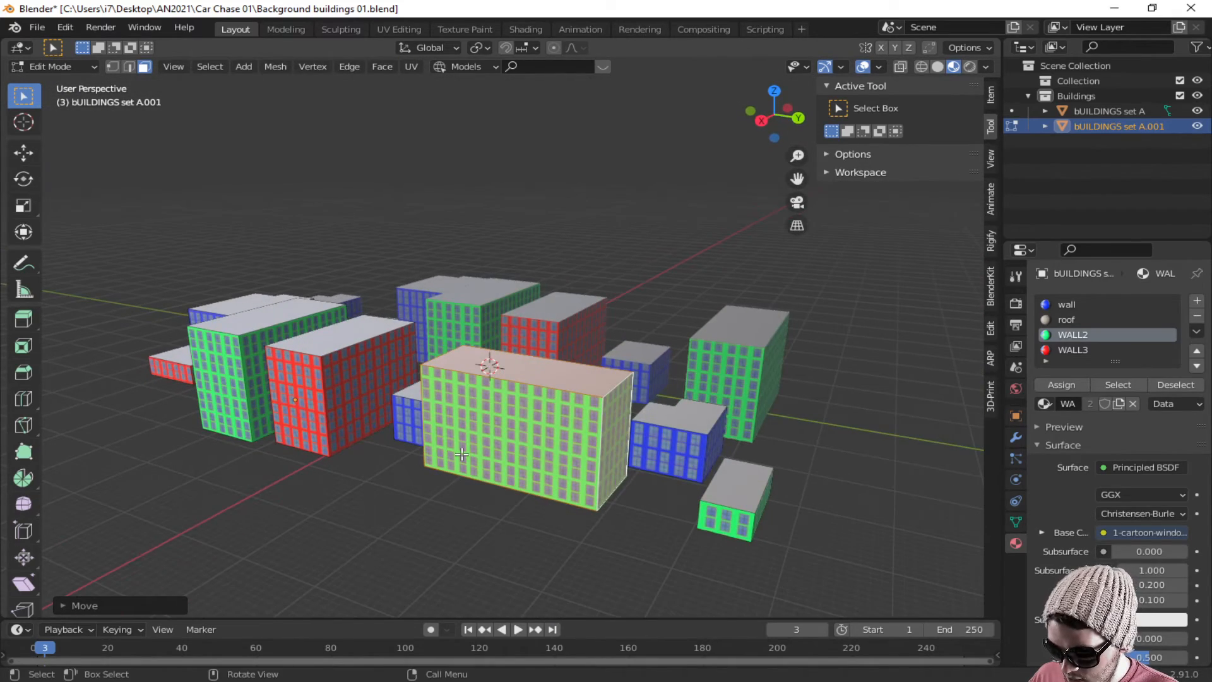
key("g")
key("y")
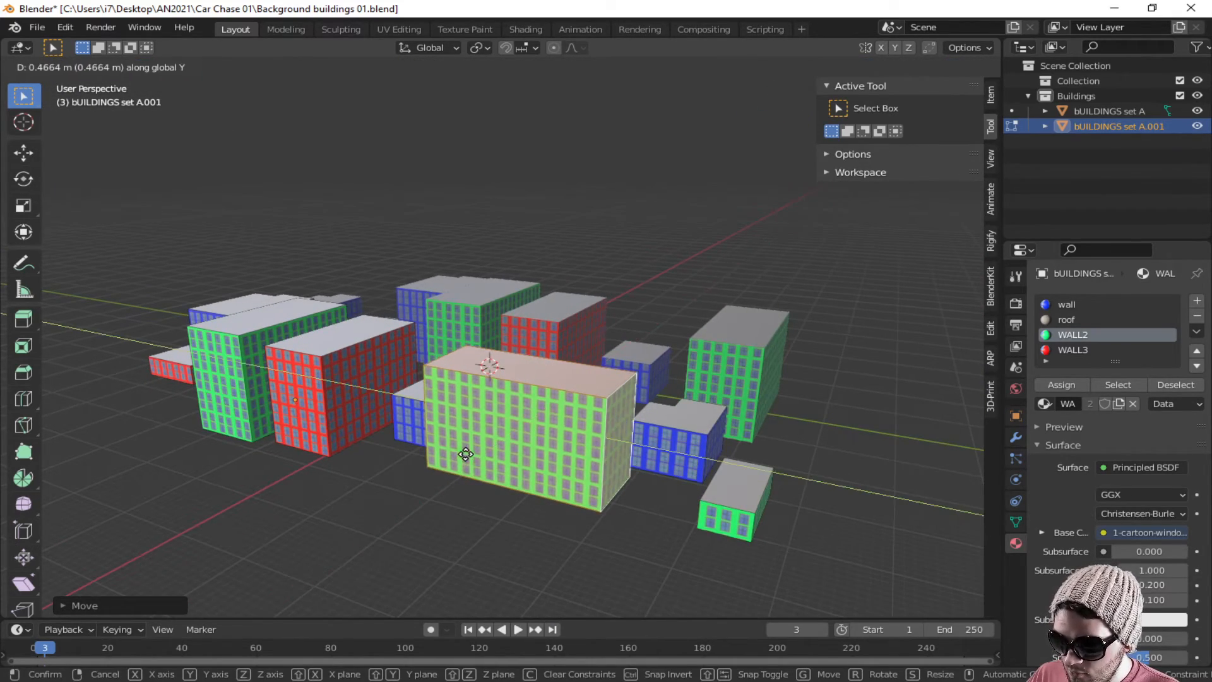
left_click(467, 454)
Step: Move the duplicate's small stepped blue building along Y and X into the gap between the rotated green building and the original green one
middle_click_drag(468, 455, 568, 490)
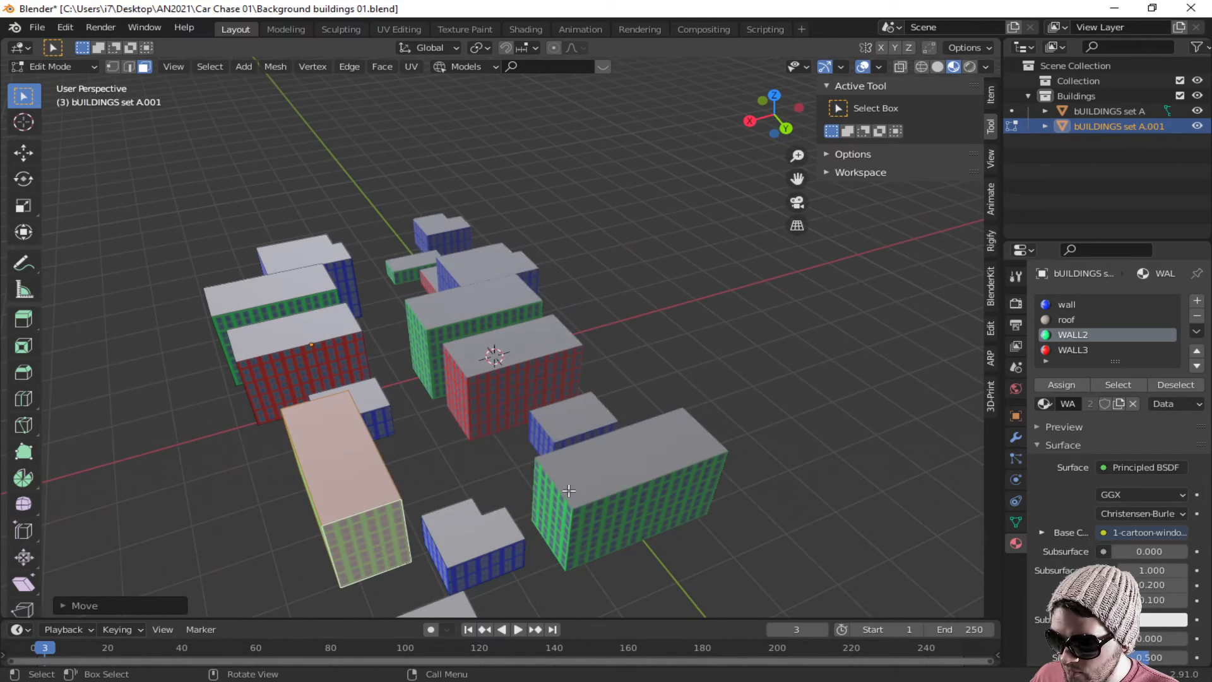
left_click(493, 525)
key("l")
key("g")
key("y")
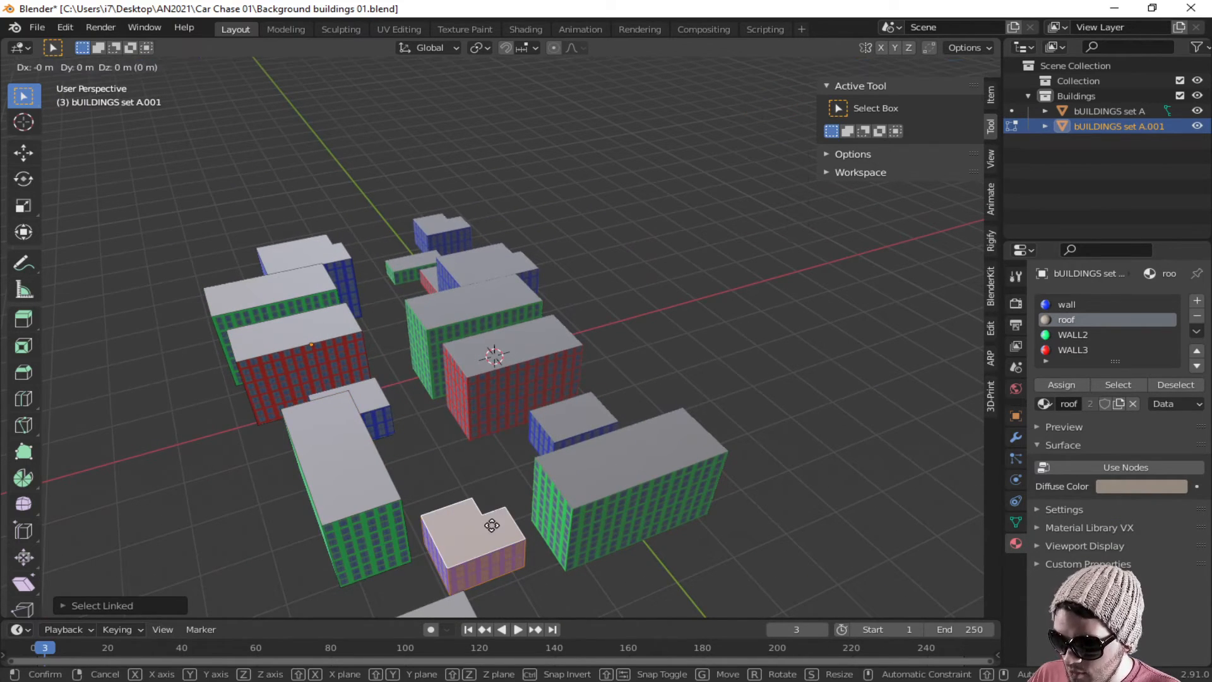
left_click(466, 472)
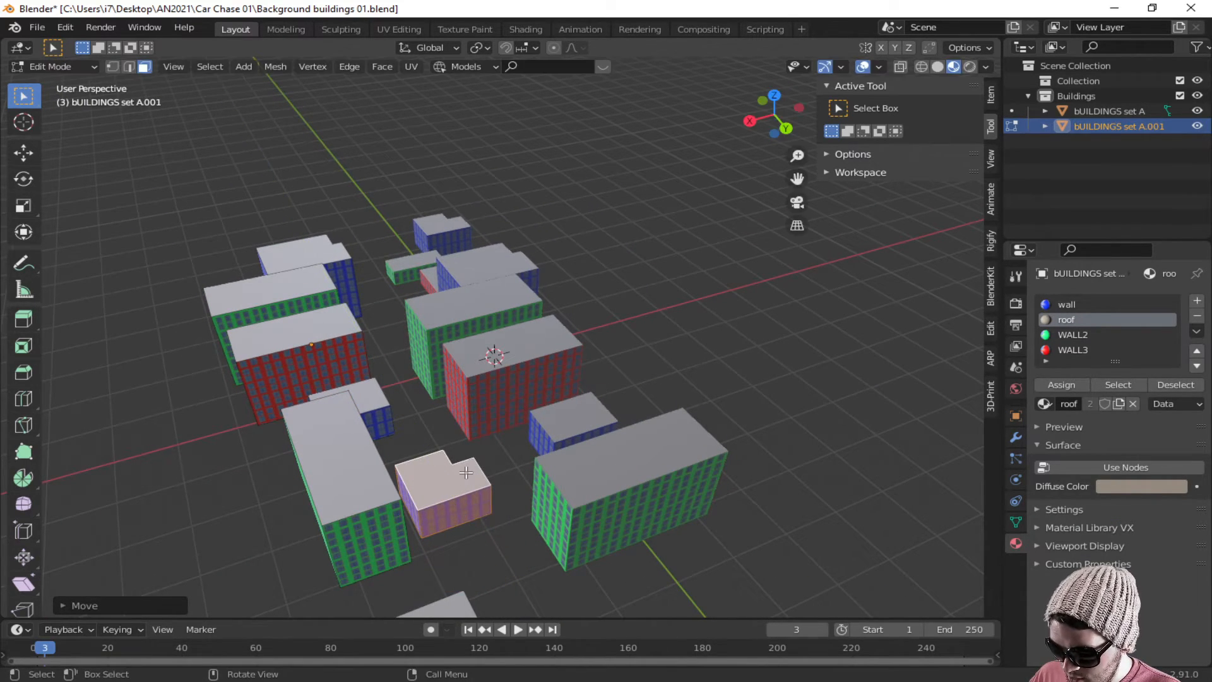
key("g")
key("x")
left_click(489, 450)
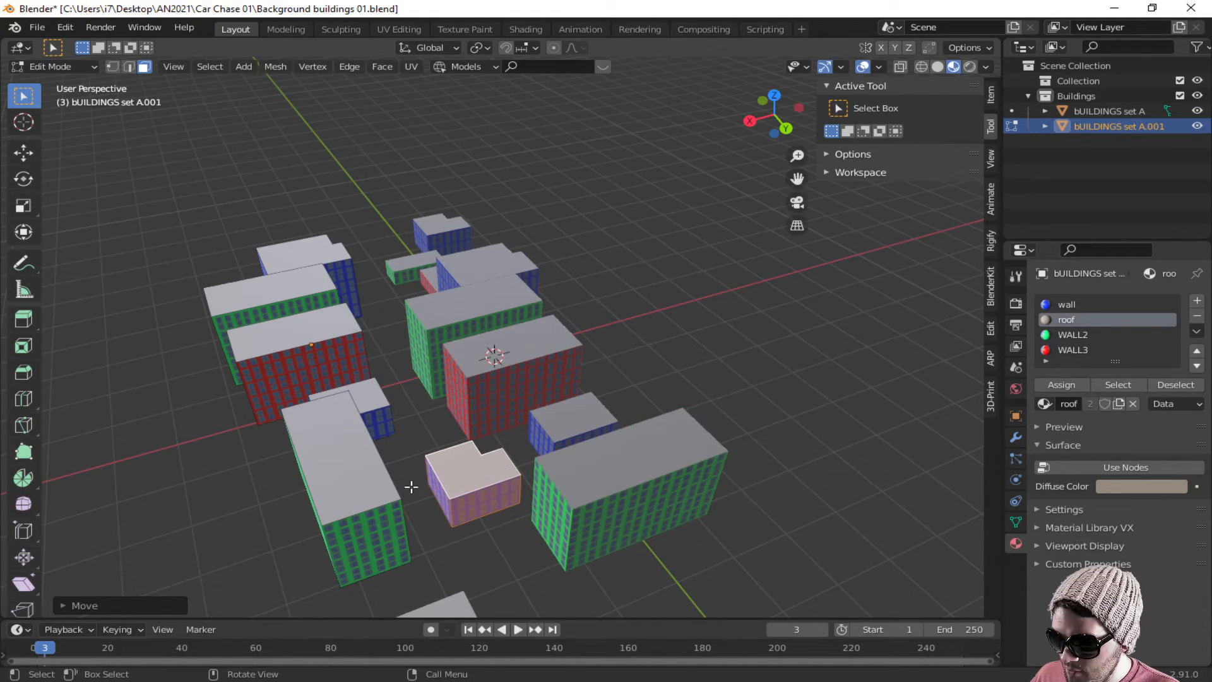
Step: Move the rotated large green building along Y, then along X toward the small stepped blue building
left_click(375, 504)
key("l")
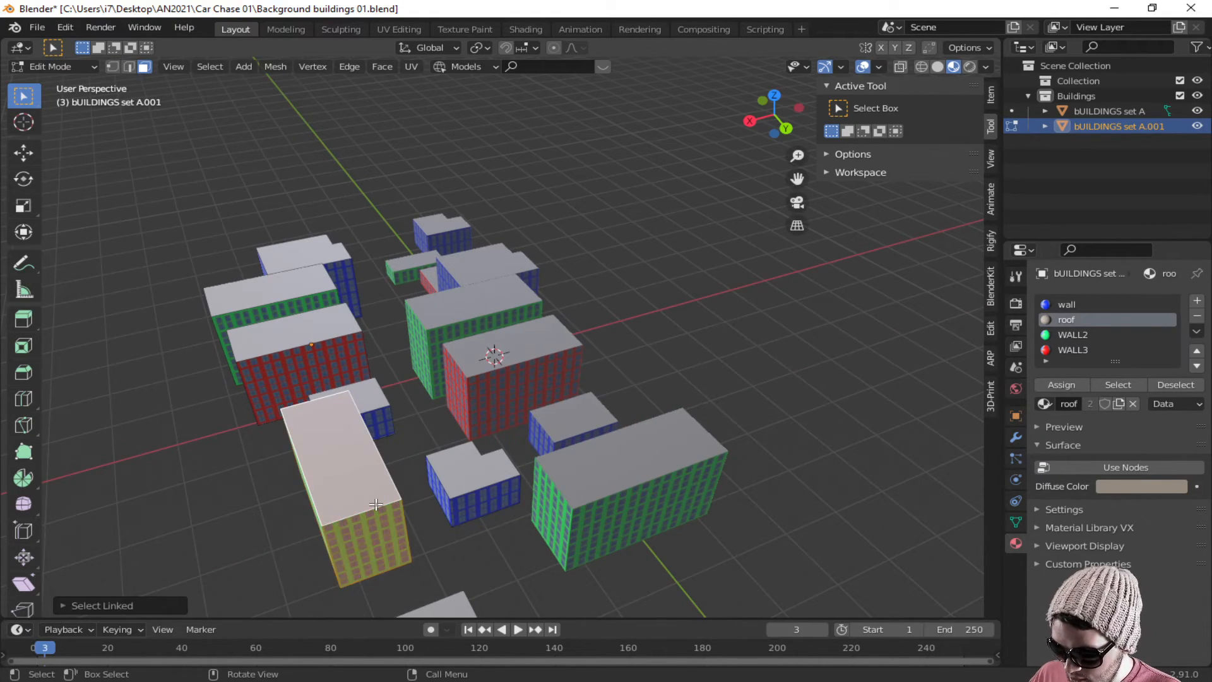
key("g")
key("x")
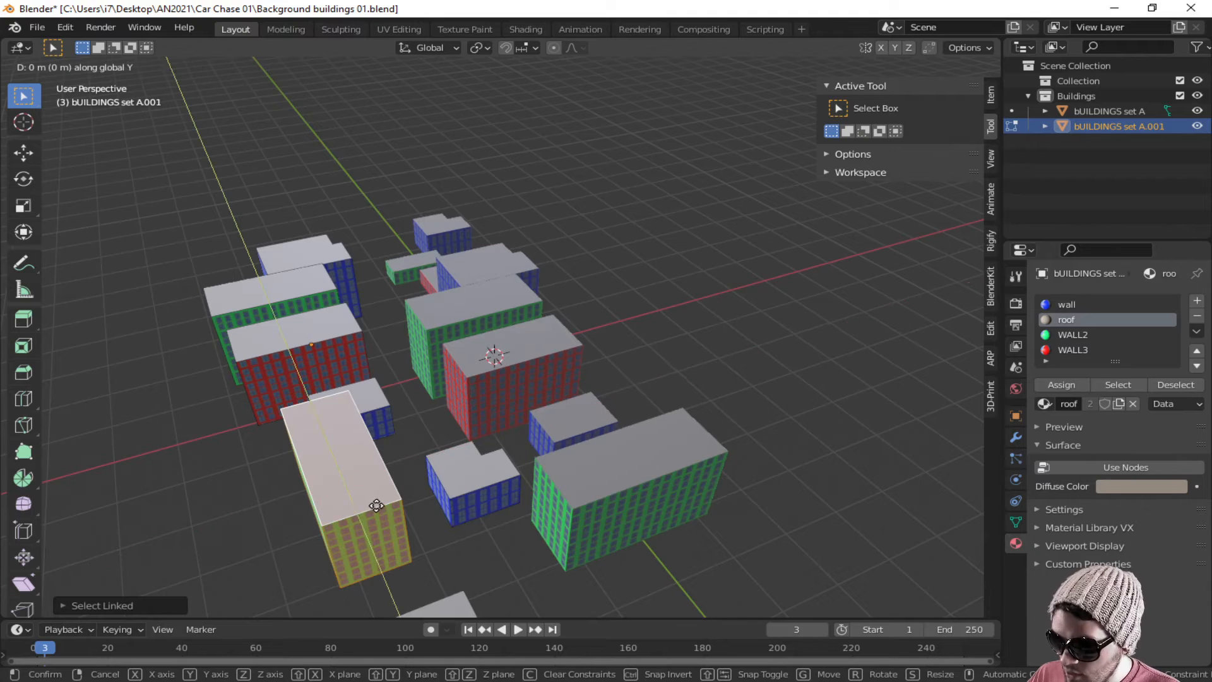
left_click(387, 522)
key("g")
key("x")
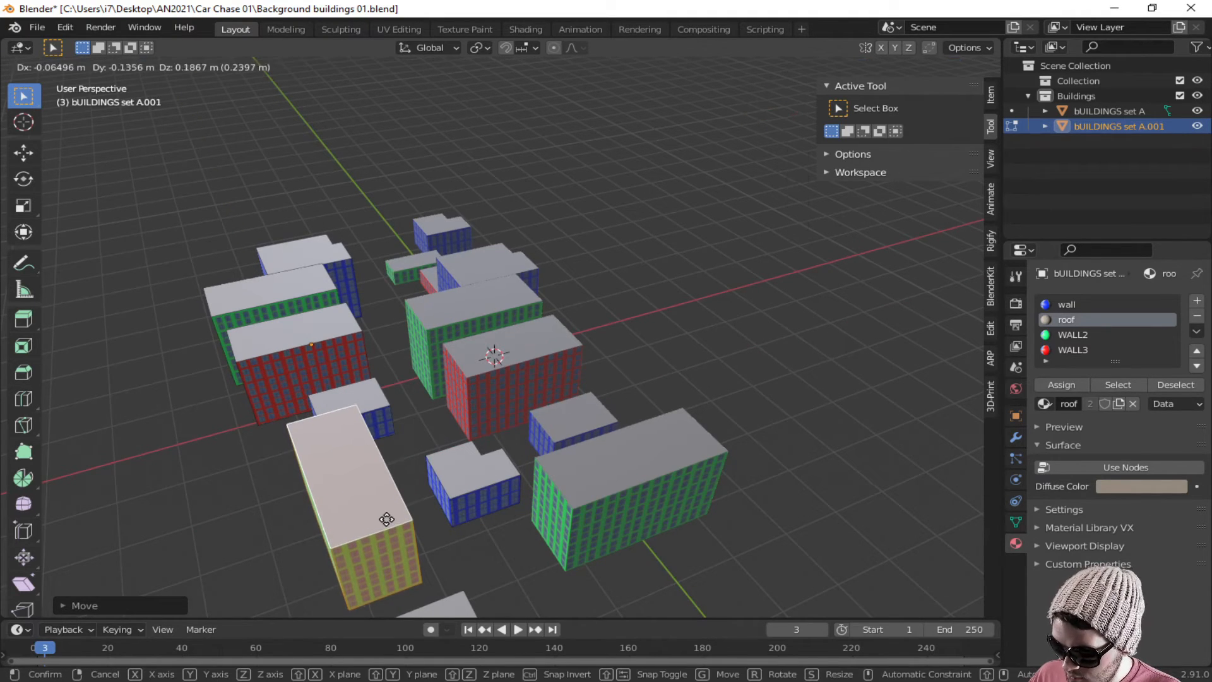
left_click(469, 514)
Step: Move the low green building at the end of the duplicated row along X, closer to the original row
middle_click_drag(469, 514, 417, 524)
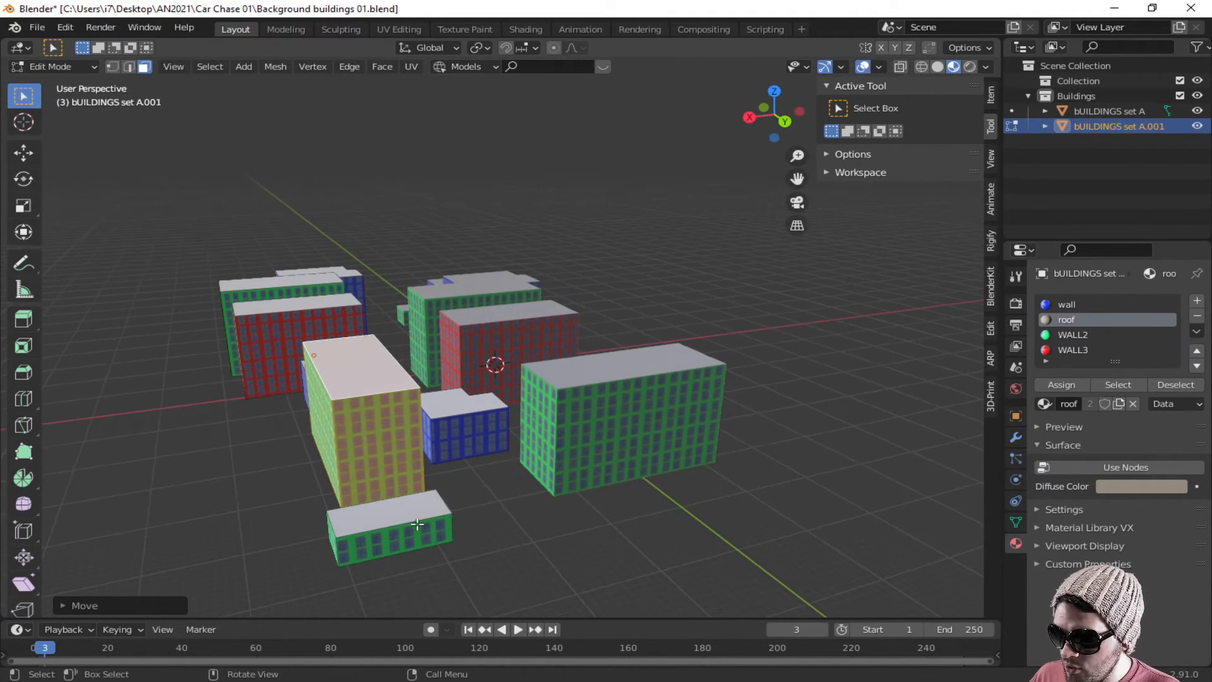
left_click(409, 525)
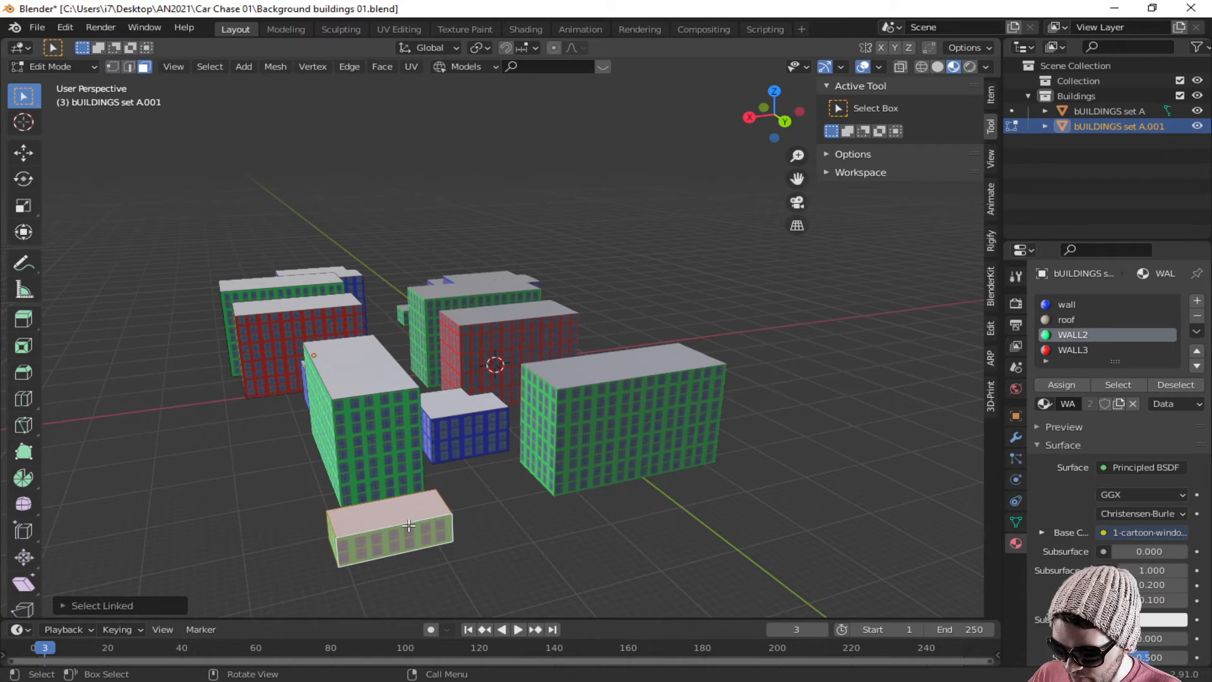
key("g")
key("x")
left_click(495, 520)
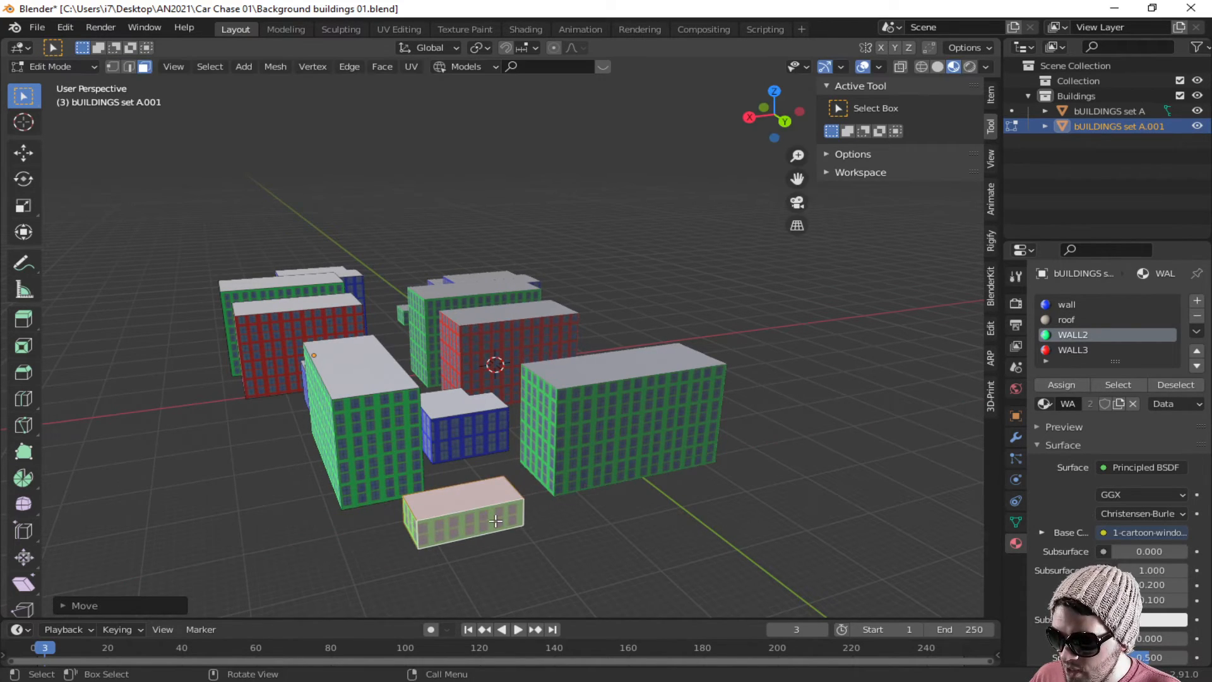
Step: Assign the red WALL3 material to the walls of the low green building and the rotated large green building beside it
middle_click_drag(496, 521, 534, 503)
key("l")
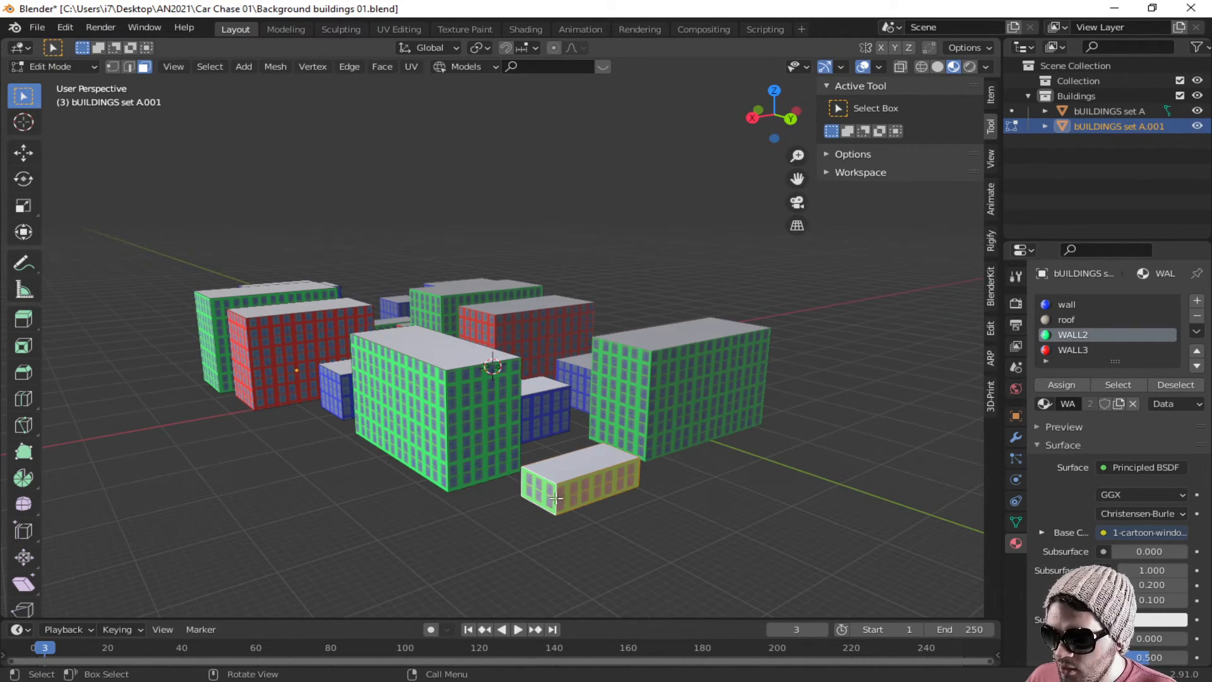
left_click(1060, 379)
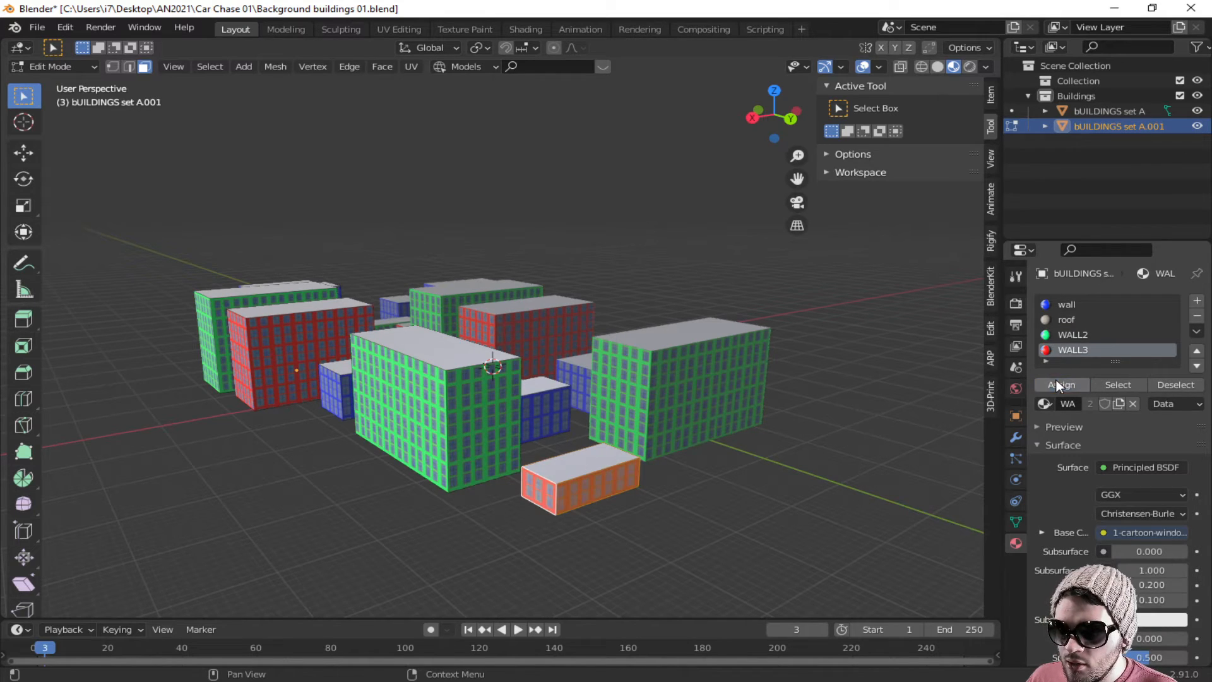
left_click(439, 412)
key("l")
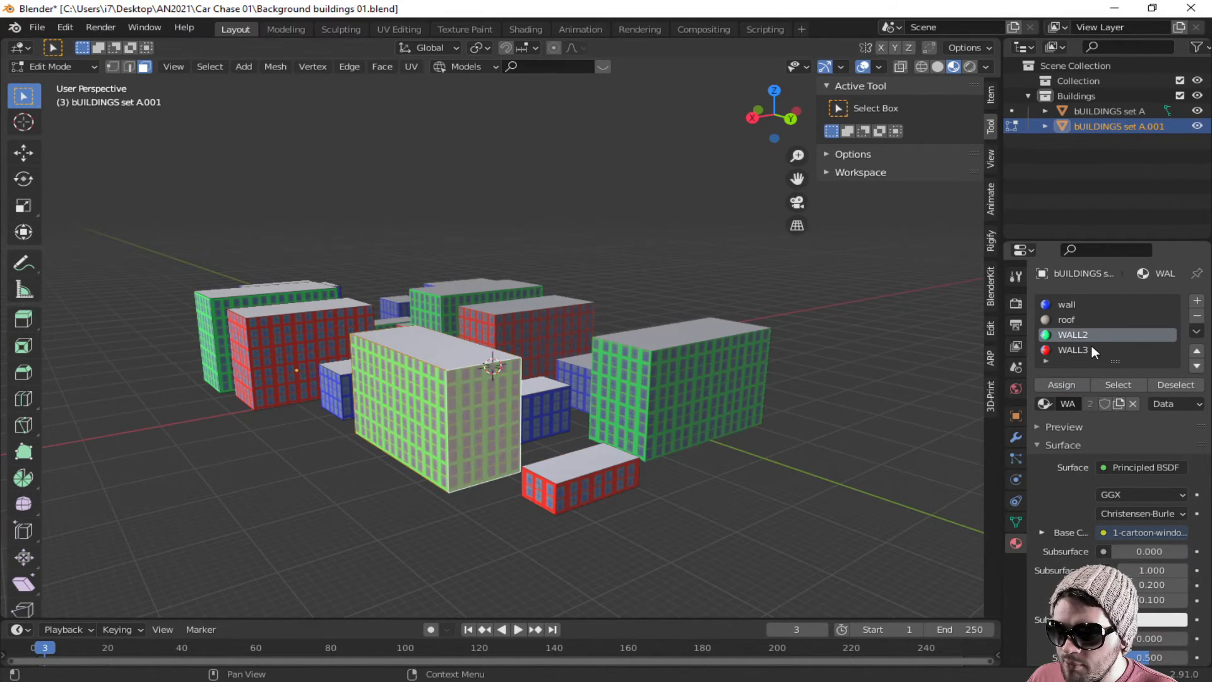
left_click(1073, 354)
left_click(1055, 379)
Step: Assign WALL2 to the duplicate's small blue block and the blue wall material to the tall red building next to it
middle_click_drag(619, 404, 529, 396)
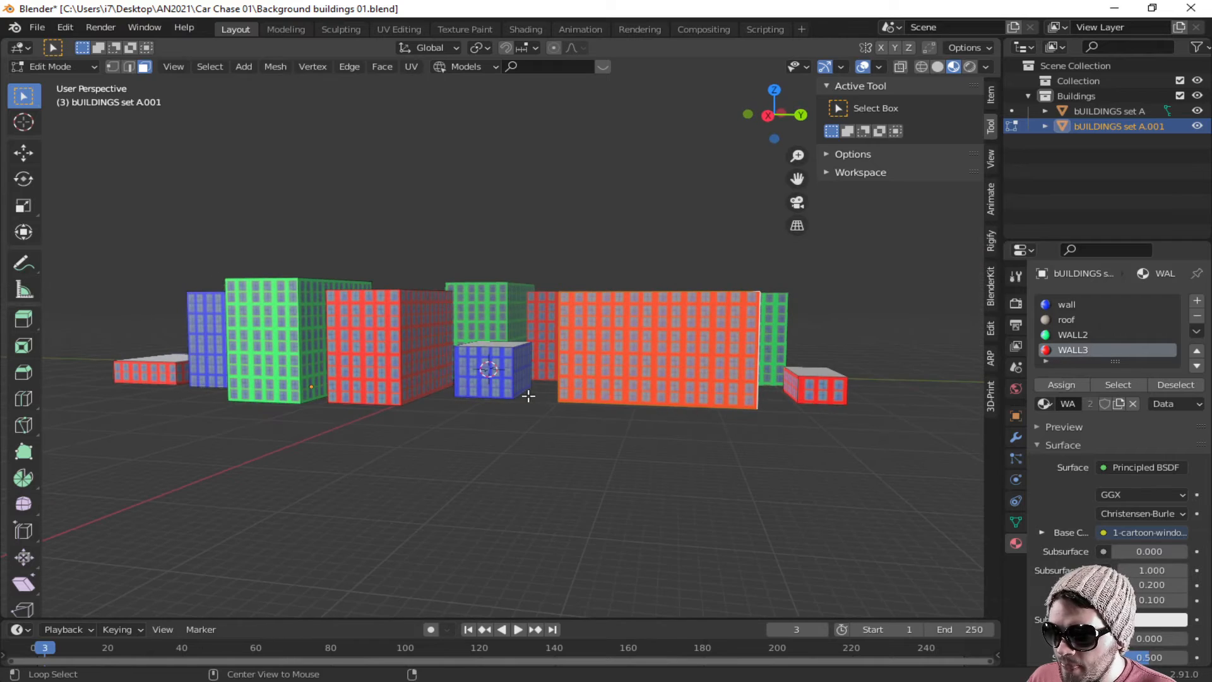
left_click(511, 374, "alt")
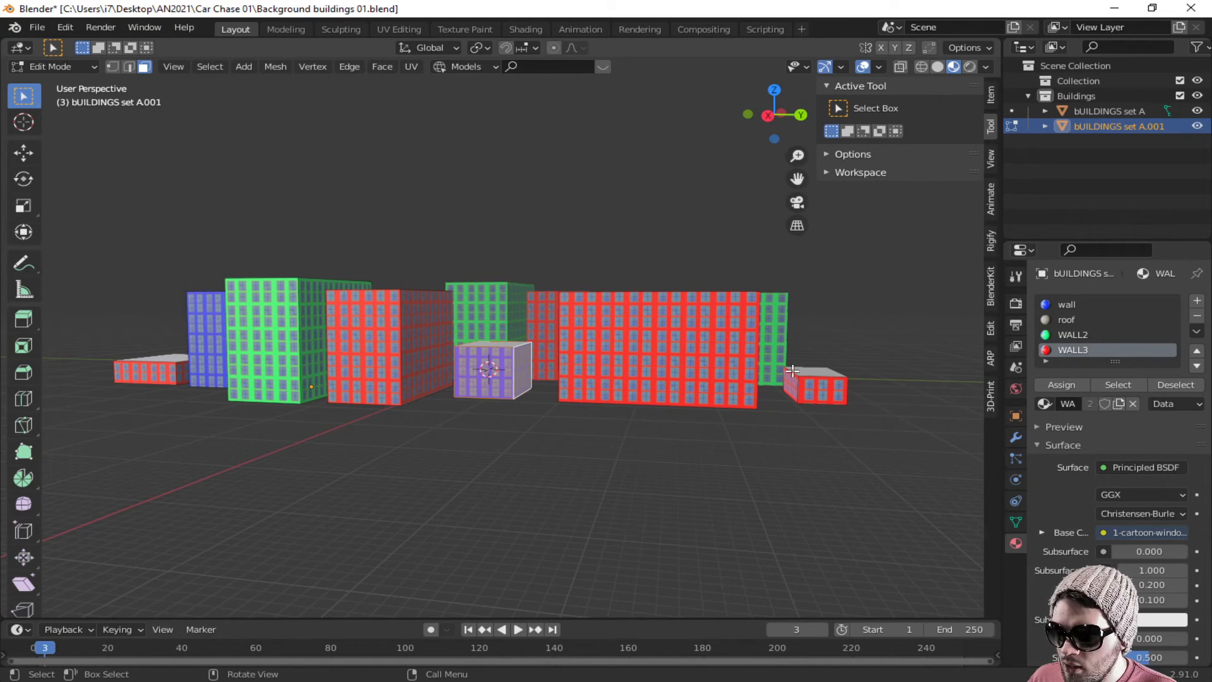
left_click(1075, 336)
left_click(1048, 383)
left_click(400, 351, "alt")
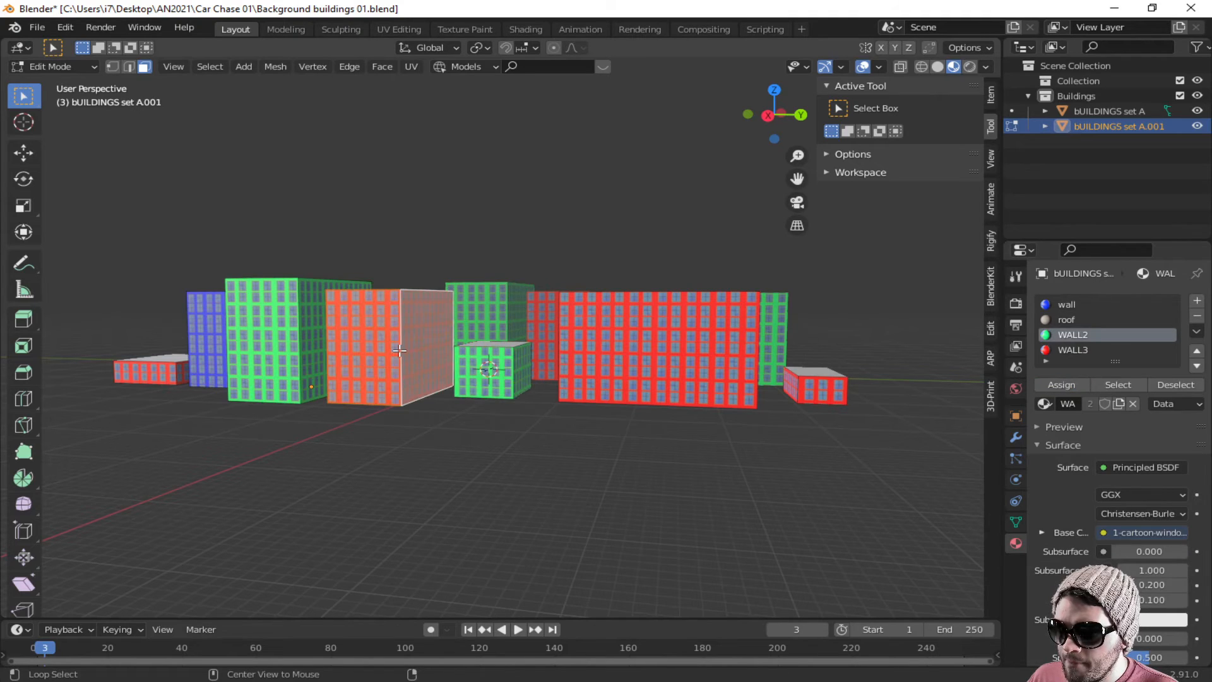
left_click(1058, 384)
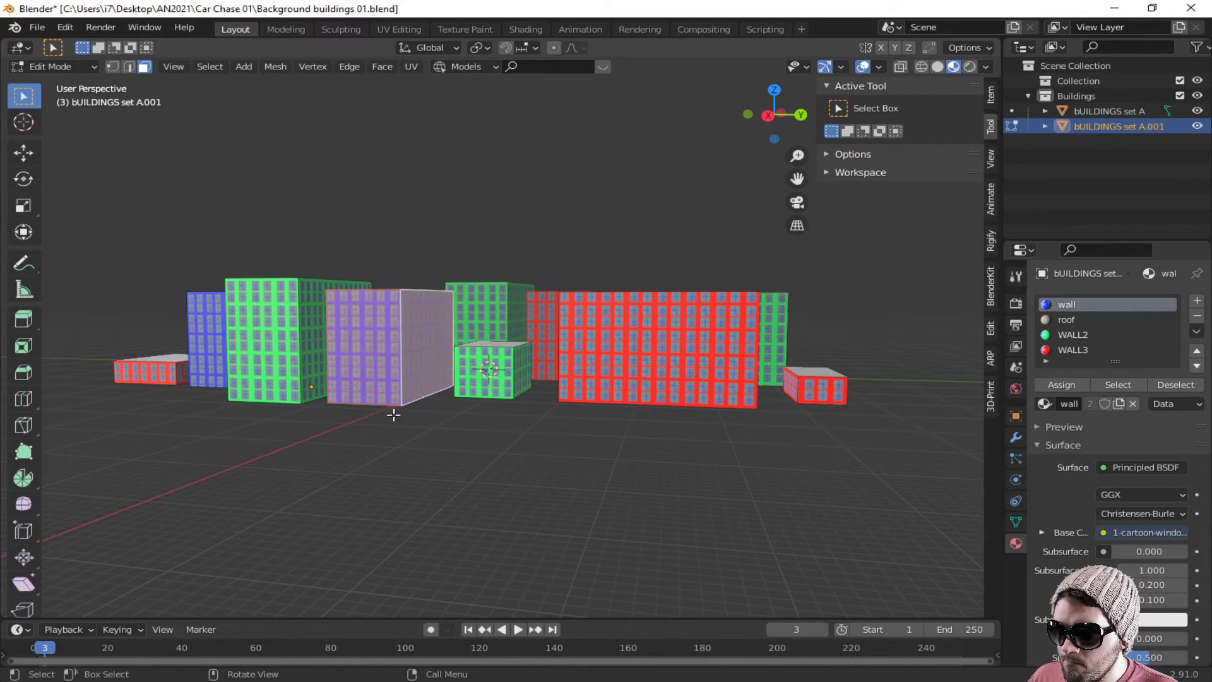
Step: Assign WALL3 to the duplicate's tall green building and WALL2 to the tall stepped blue building beside it
middle_click_drag(392, 414, 407, 354)
left_click(411, 343, "alt")
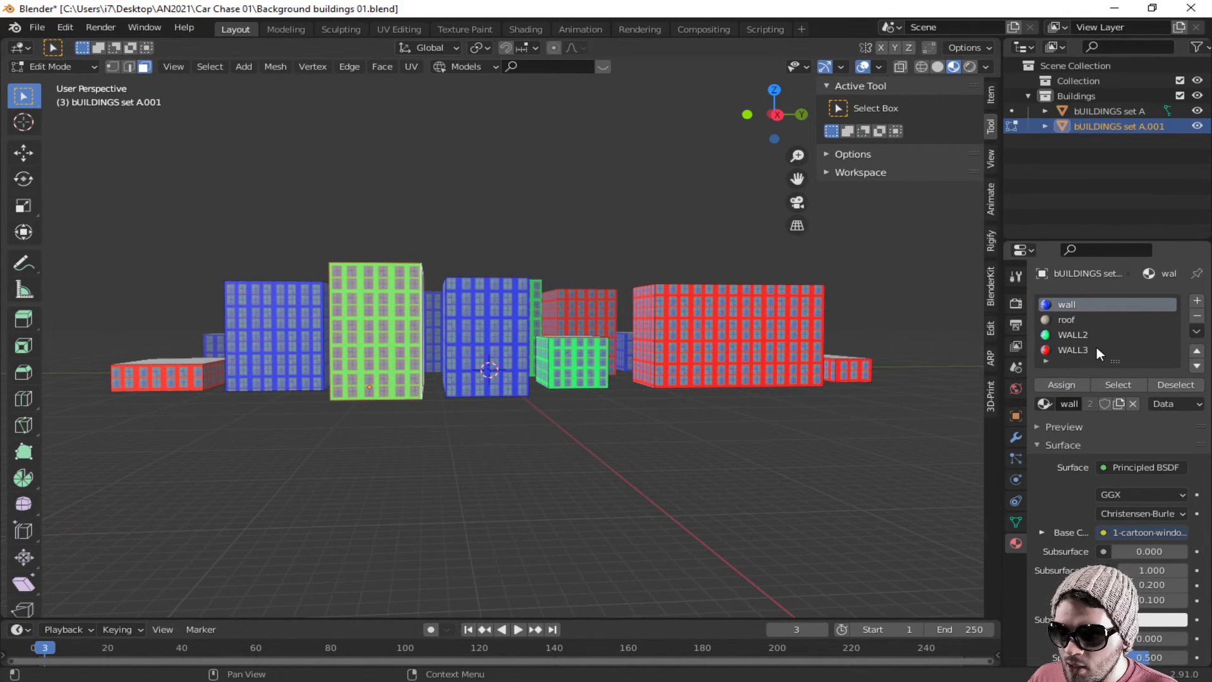
middle_click_drag(701, 402, 742, 407)
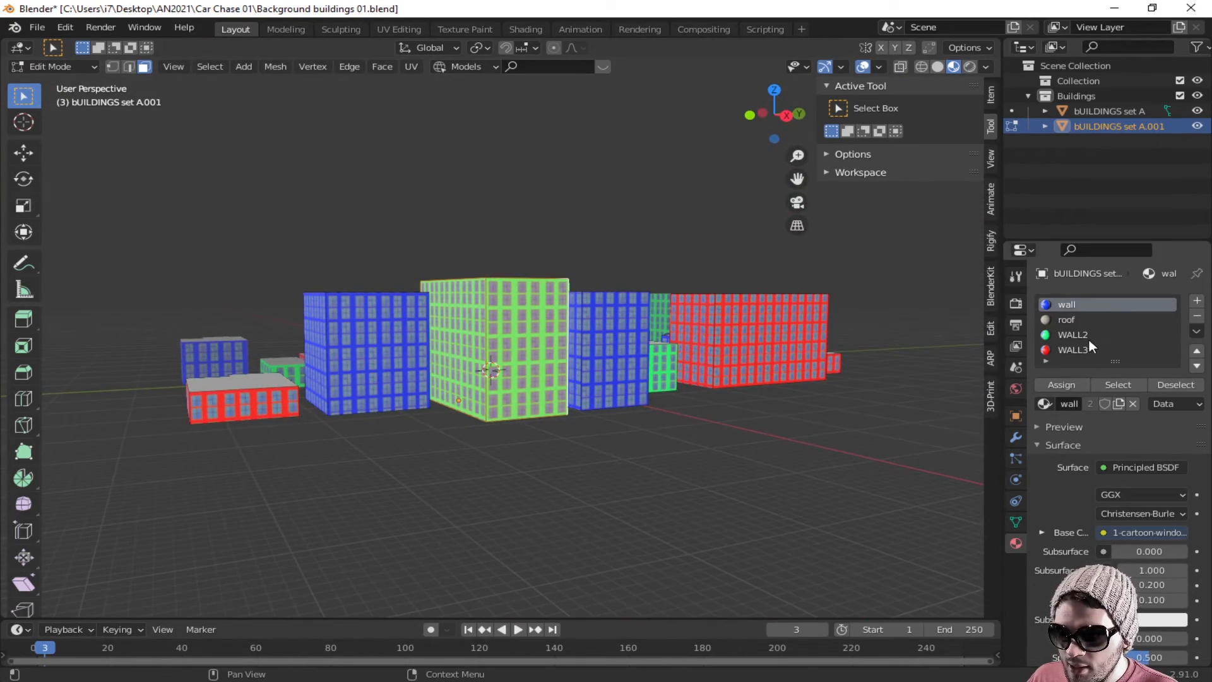
left_click(1073, 349)
left_click(1067, 385)
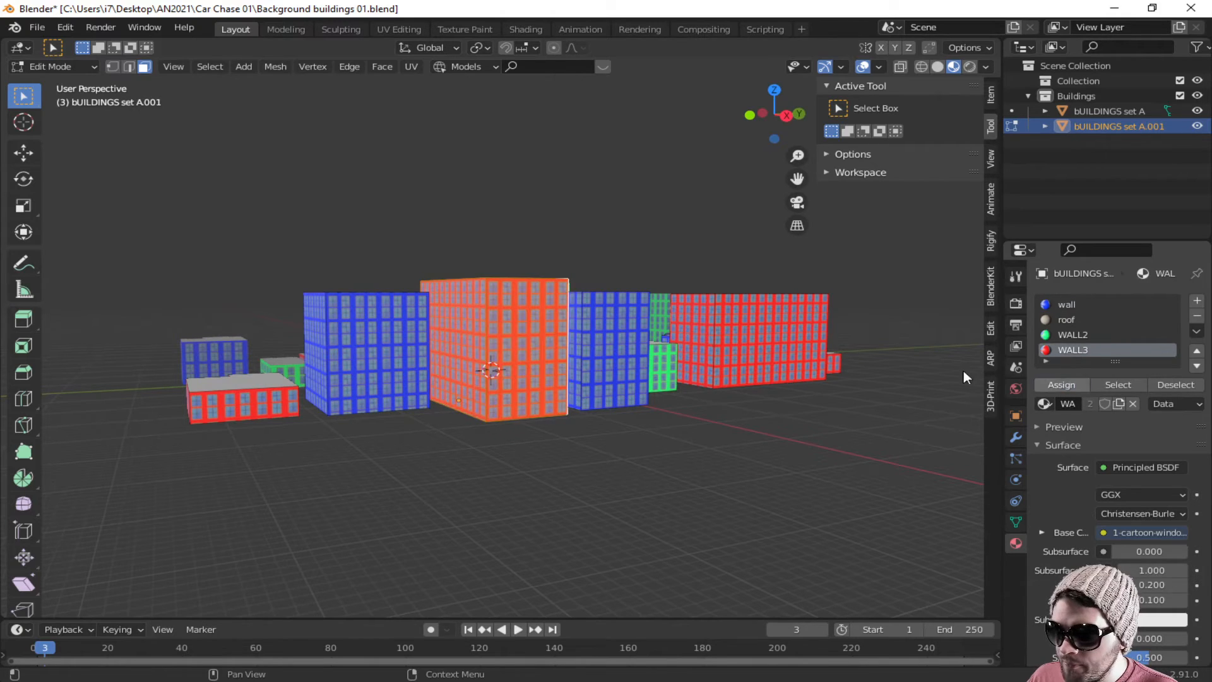
left_click(324, 369, "alt")
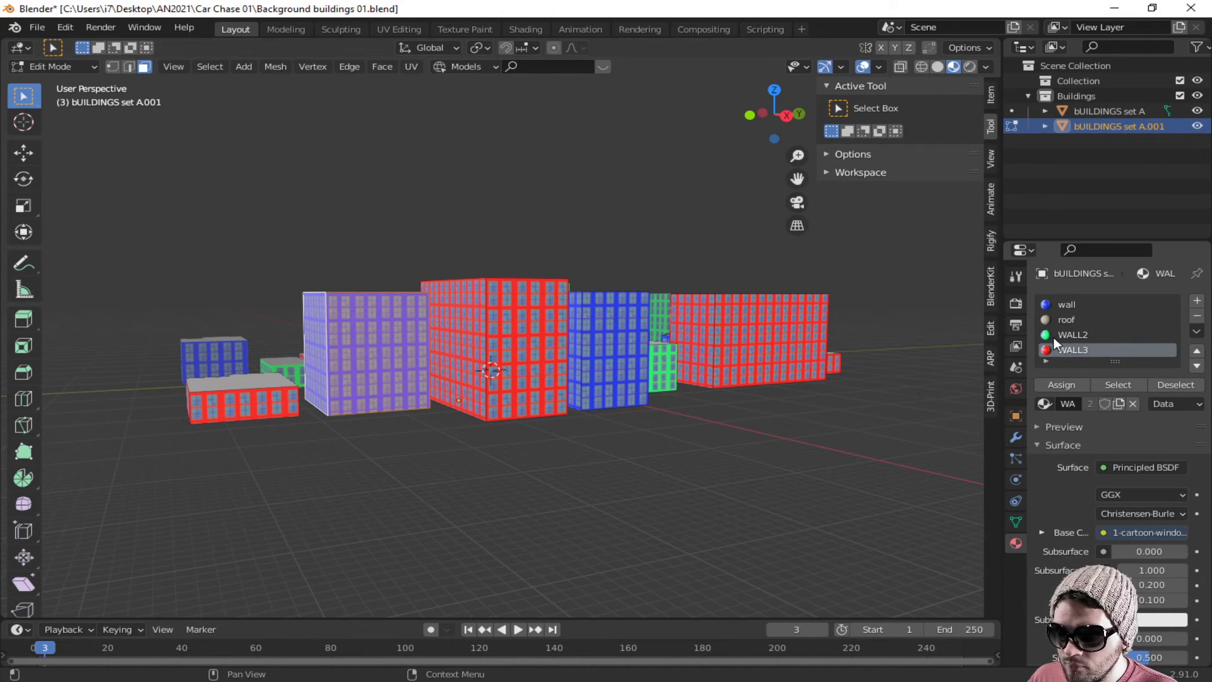
left_click(1062, 385)
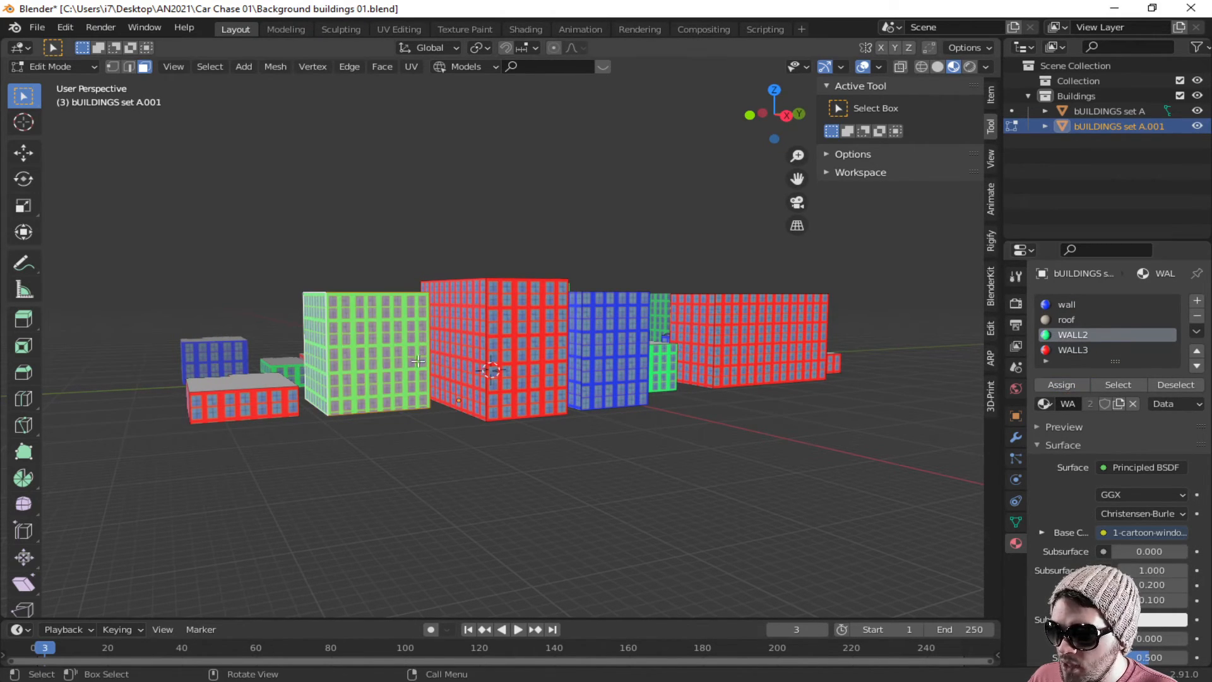
Step: Assign the blue wall material to the low red building at the far end of the duplicated row
left_click(295, 397, "alt")
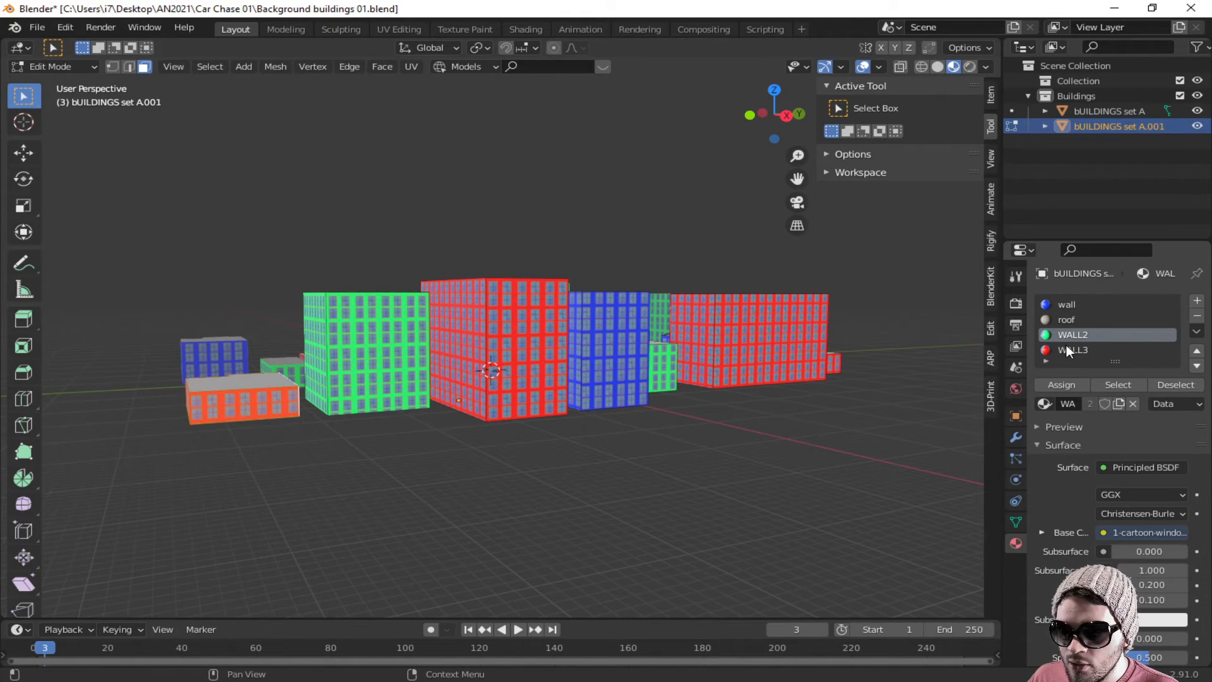
scroll(1079, 337, "down", 1)
scroll(1077, 330, "up", 1)
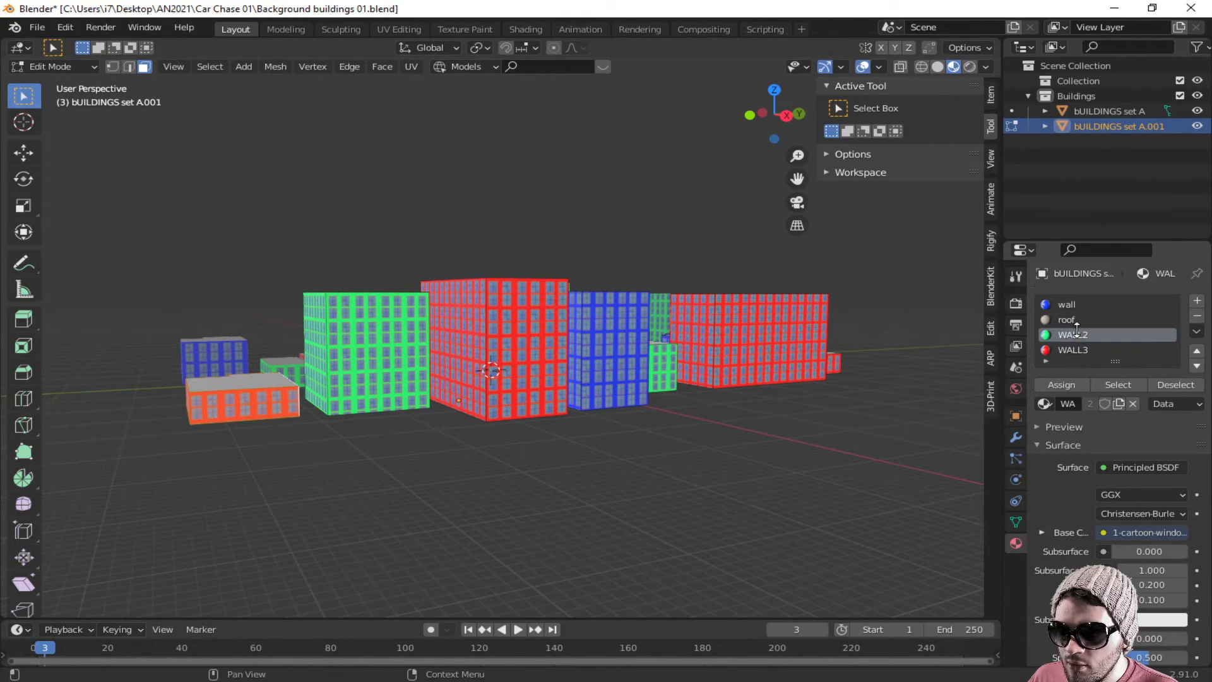
left_click(1070, 307)
left_click(1064, 384)
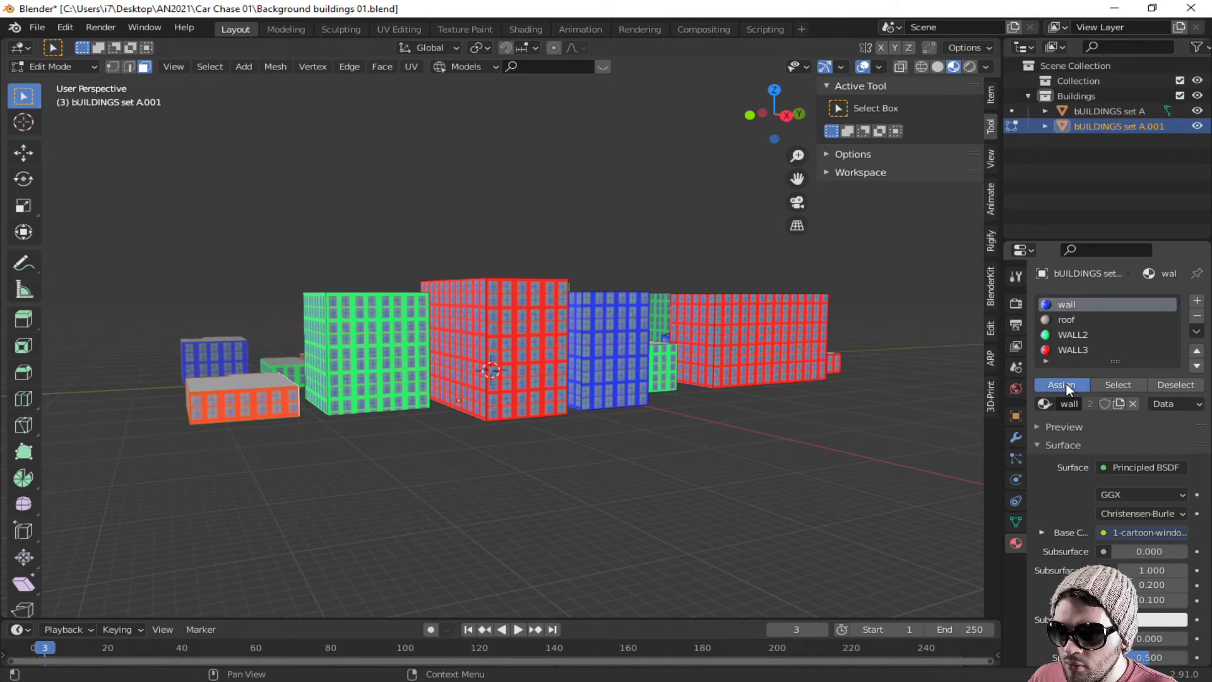
Step: Assign the WALL2 material to the small stepped blue building between the two large buildings, and clear the selection
middle_click_drag(810, 436, 726, 482)
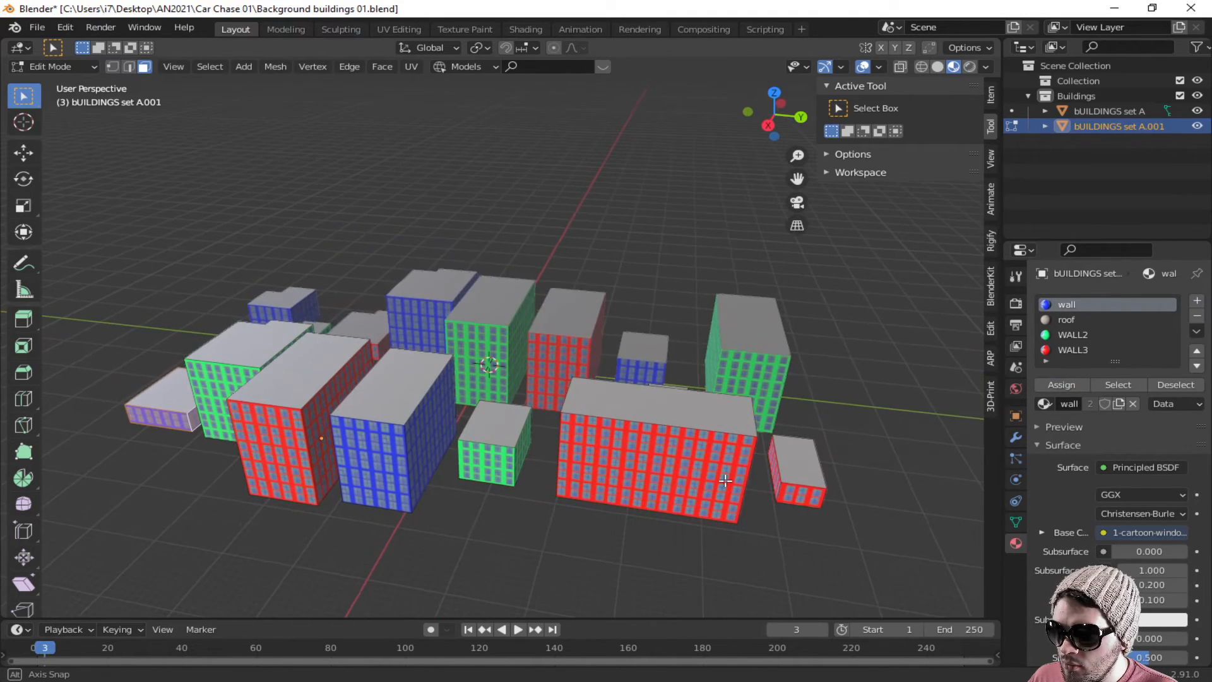
left_click(797, 492)
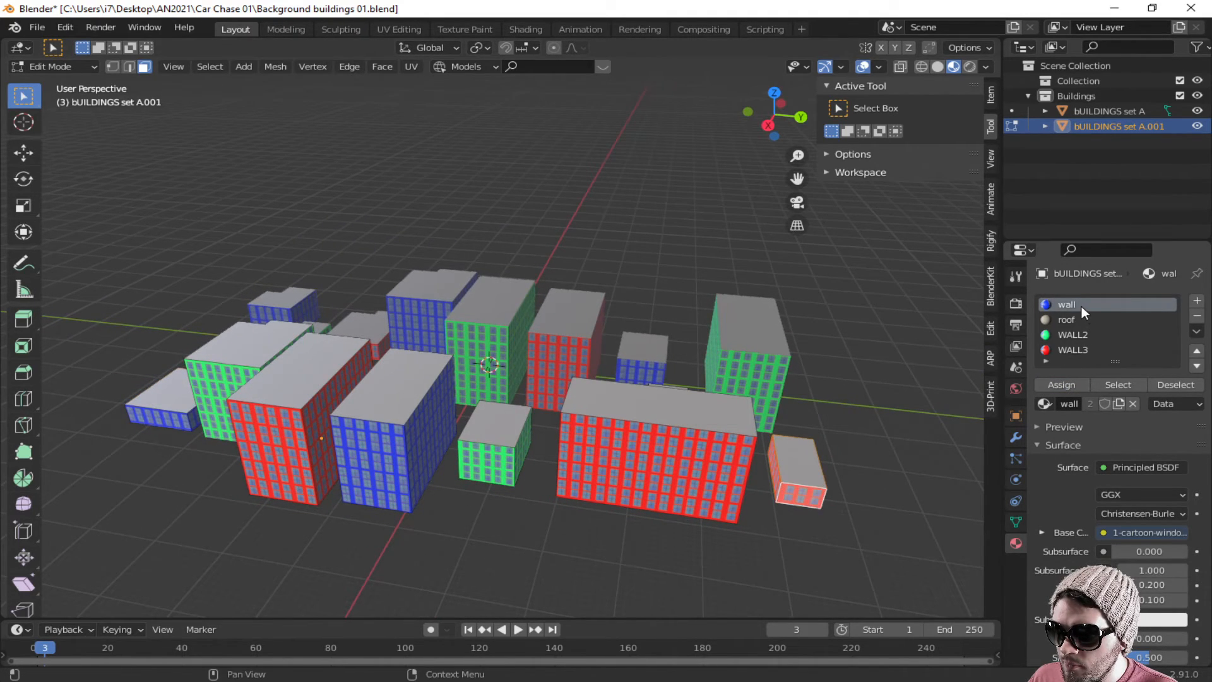
middle_click_drag(817, 418, 711, 439)
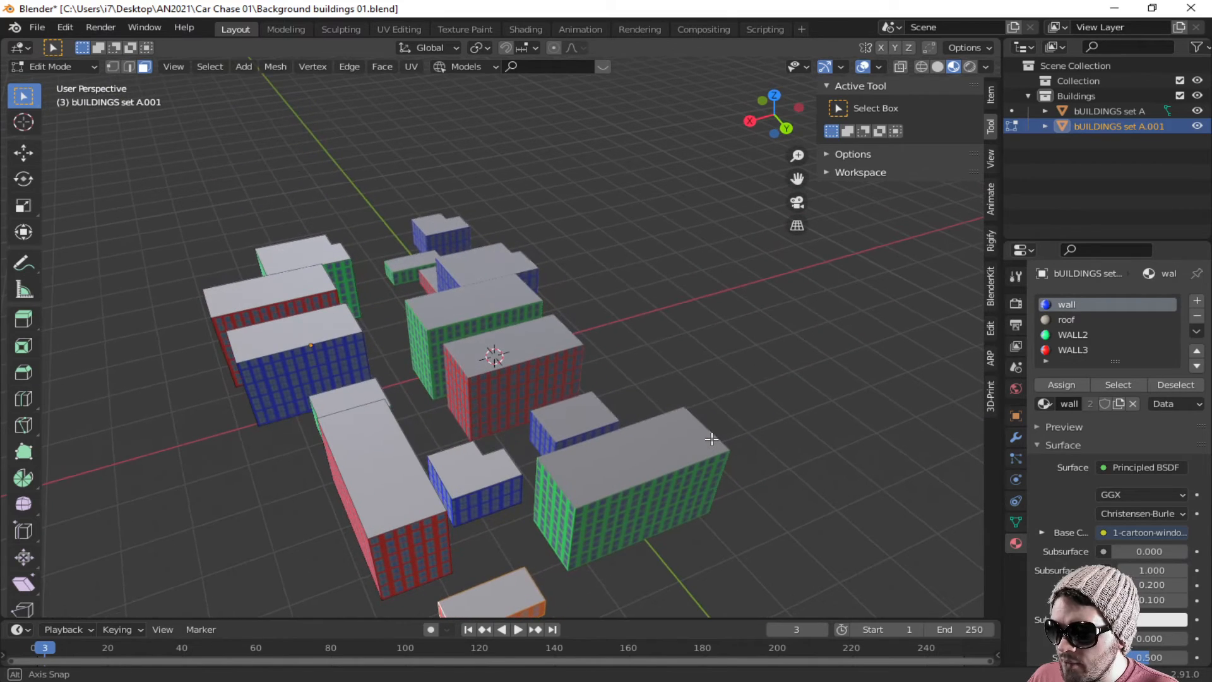
left_click(451, 508)
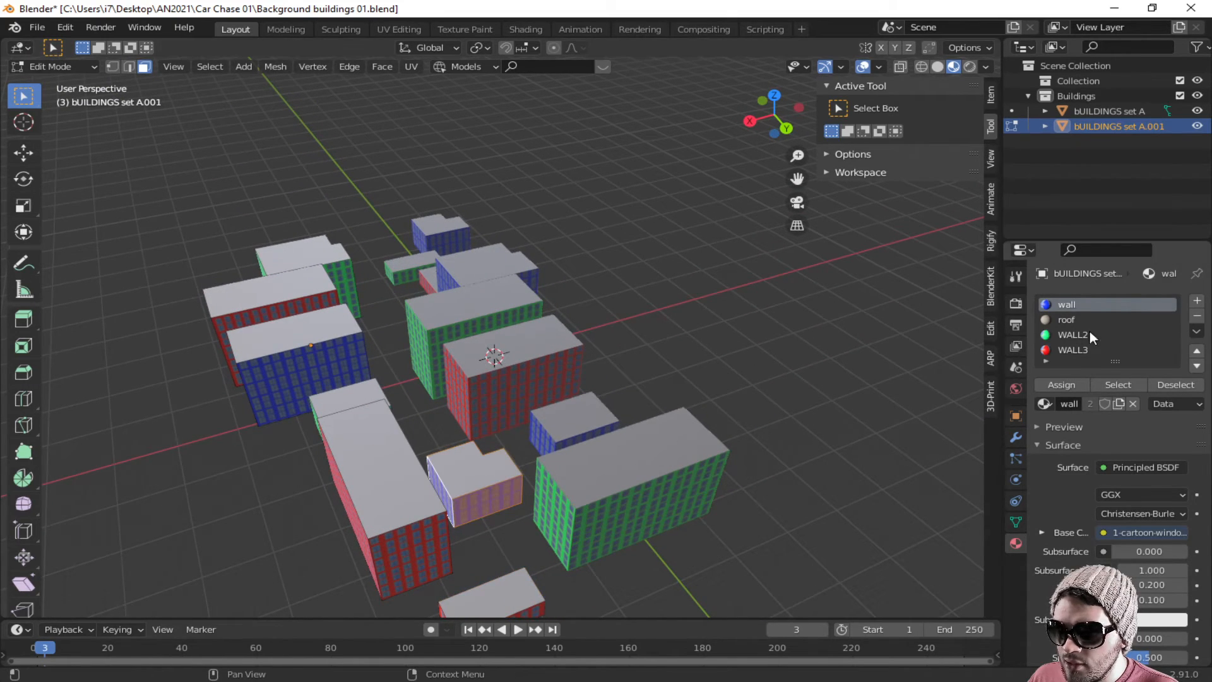
left_click(1064, 332)
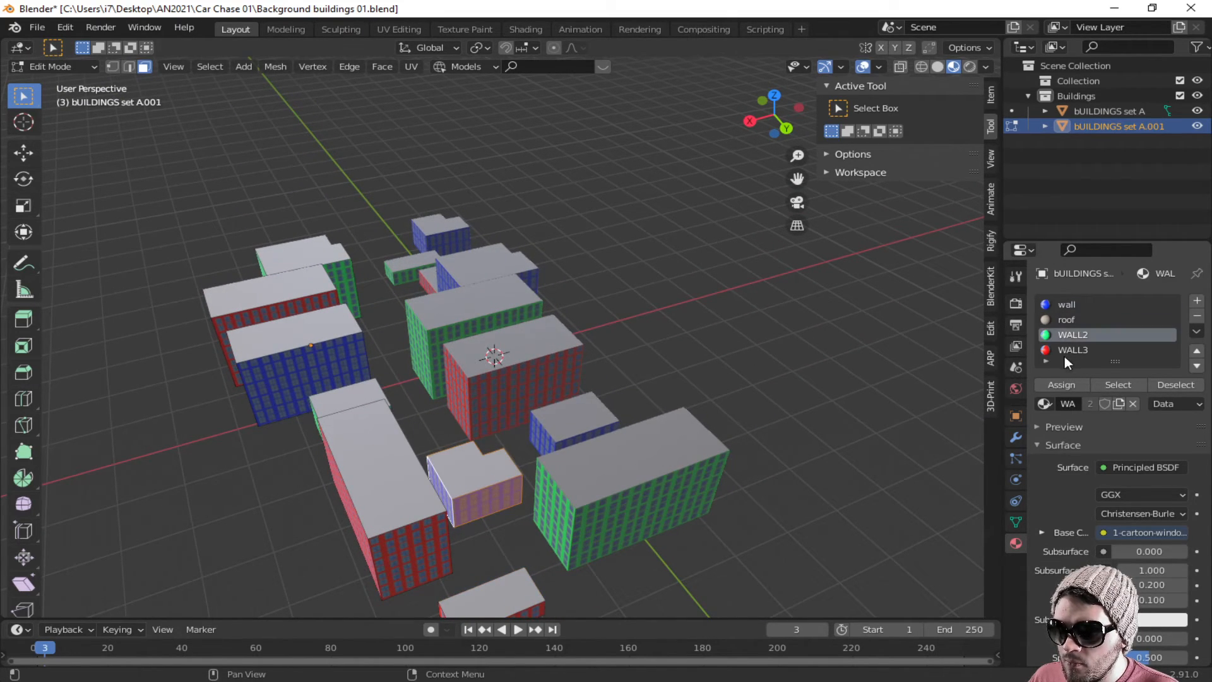
left_click(1059, 383)
key("alt+a")
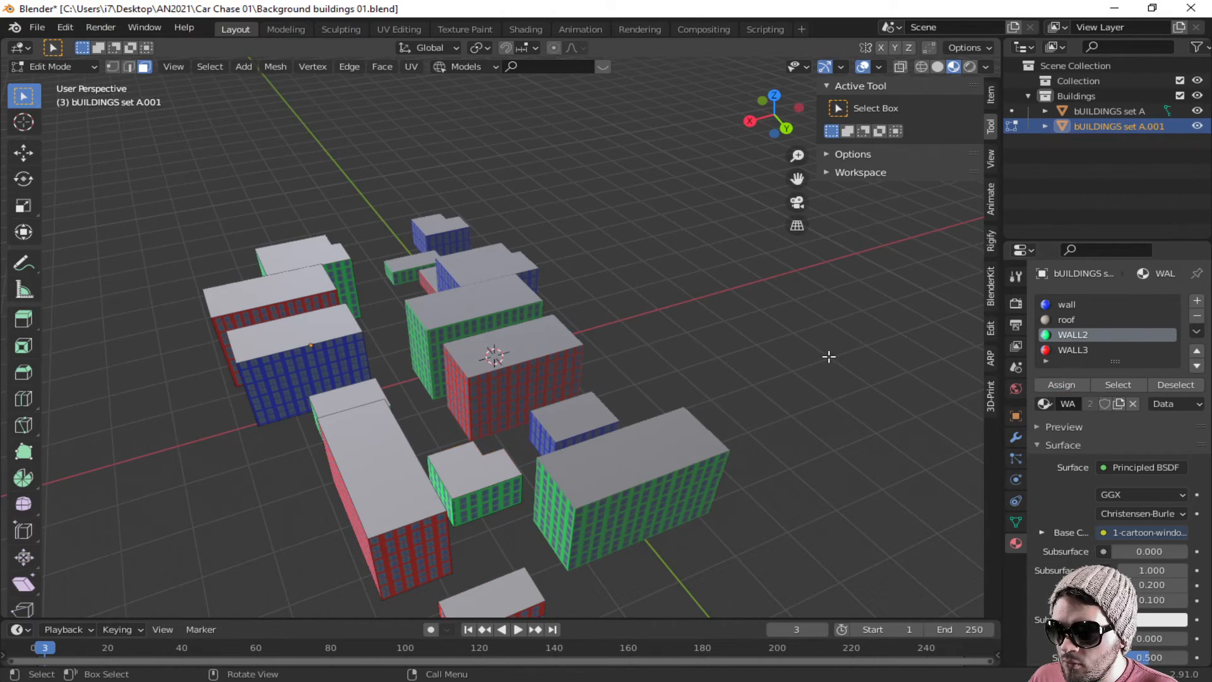
Step: Finish editing the duplicate's mesh and return to Object Mode
middle_click_drag(830, 357, 585, 377)
scroll(579, 296, "up", 3)
scroll(813, 412, "down", 2)
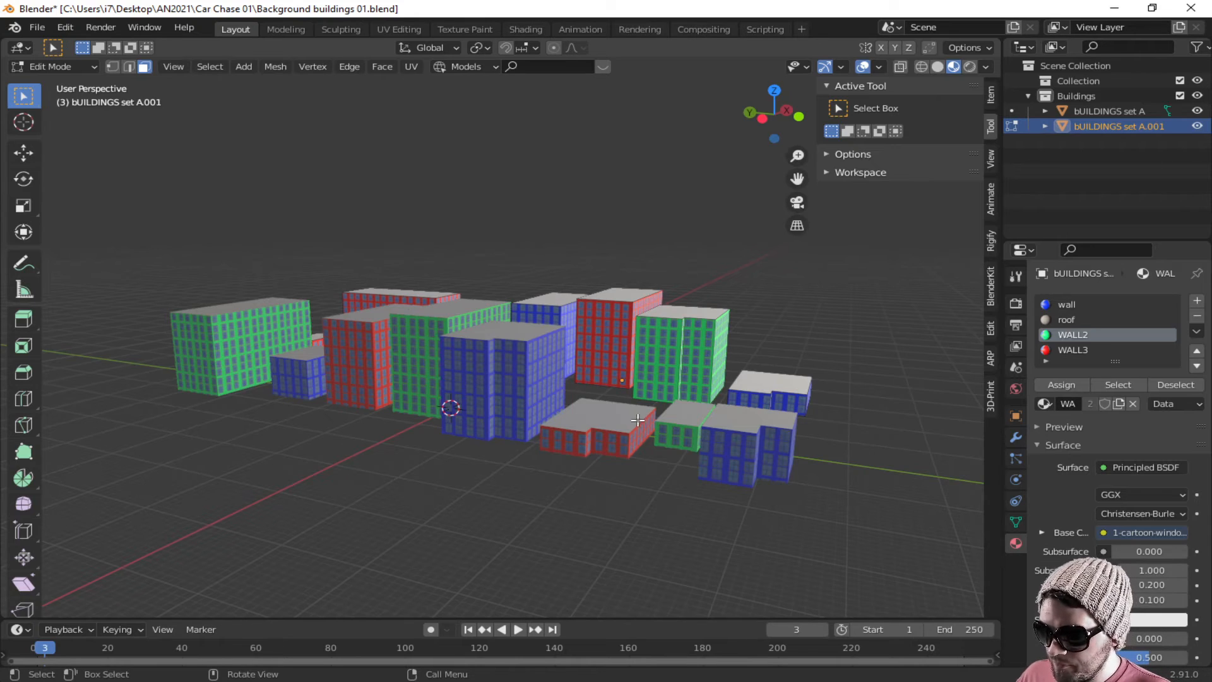
key("Tab")
Step: Save the file and join bUILDINGS set A into bUILDINGS set A.001 as a single object
scroll(676, 433, "up", 2)
left_click(676, 433)
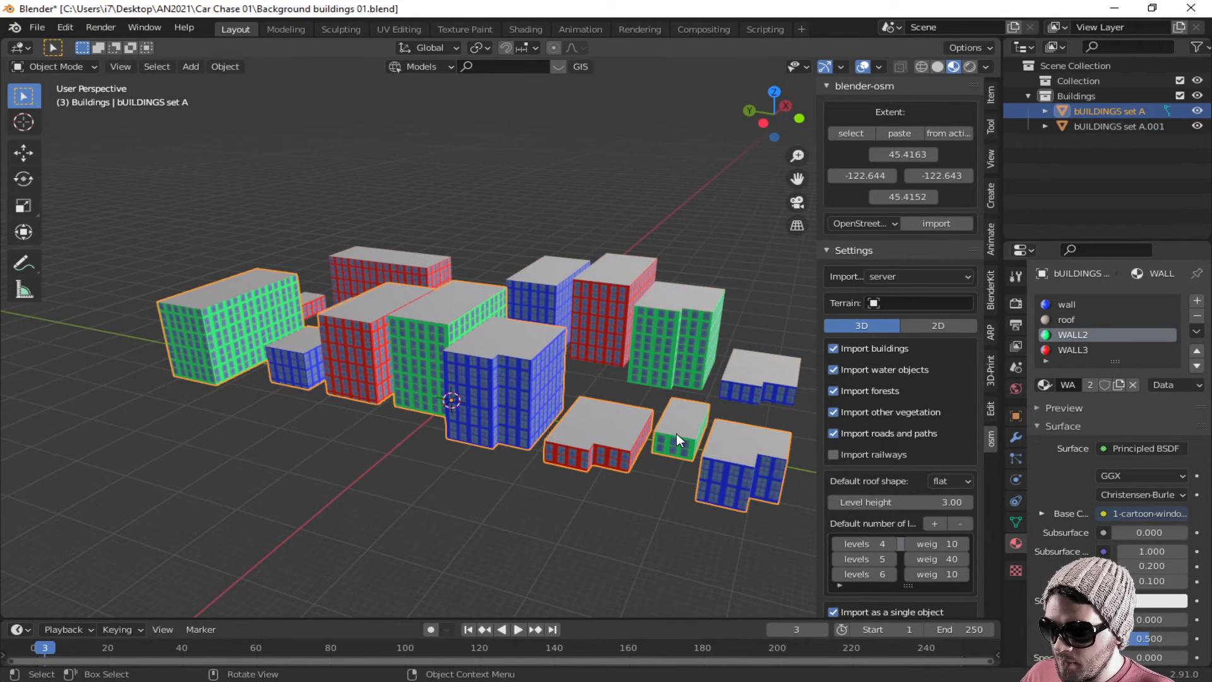
middle_click_drag(676, 433, 82, 419)
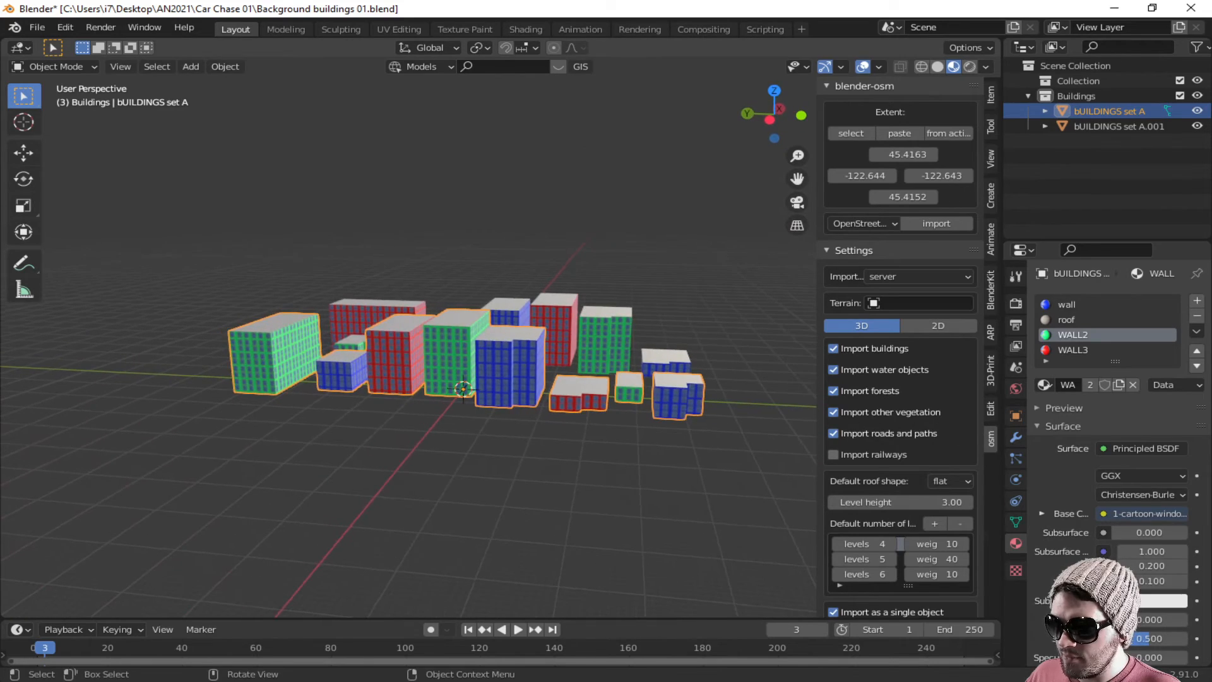
middle_click_drag(555, 336, 524, 297)
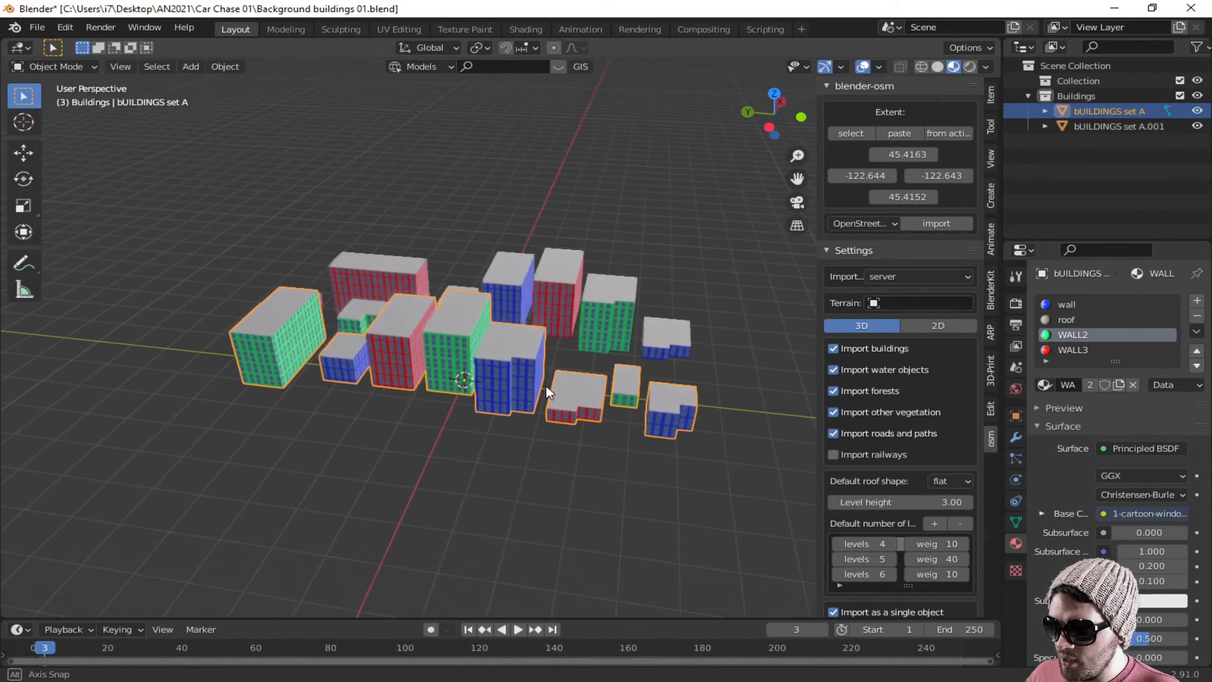
left_click(513, 280, "shift")
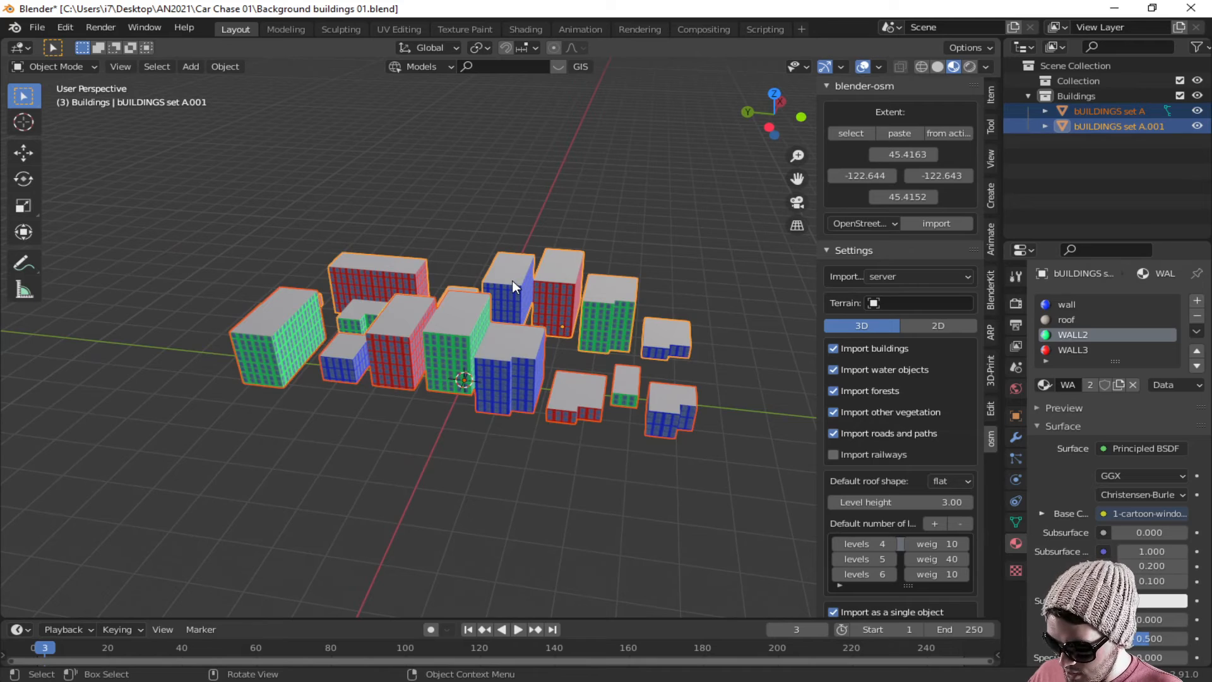
key("ctrl+s")
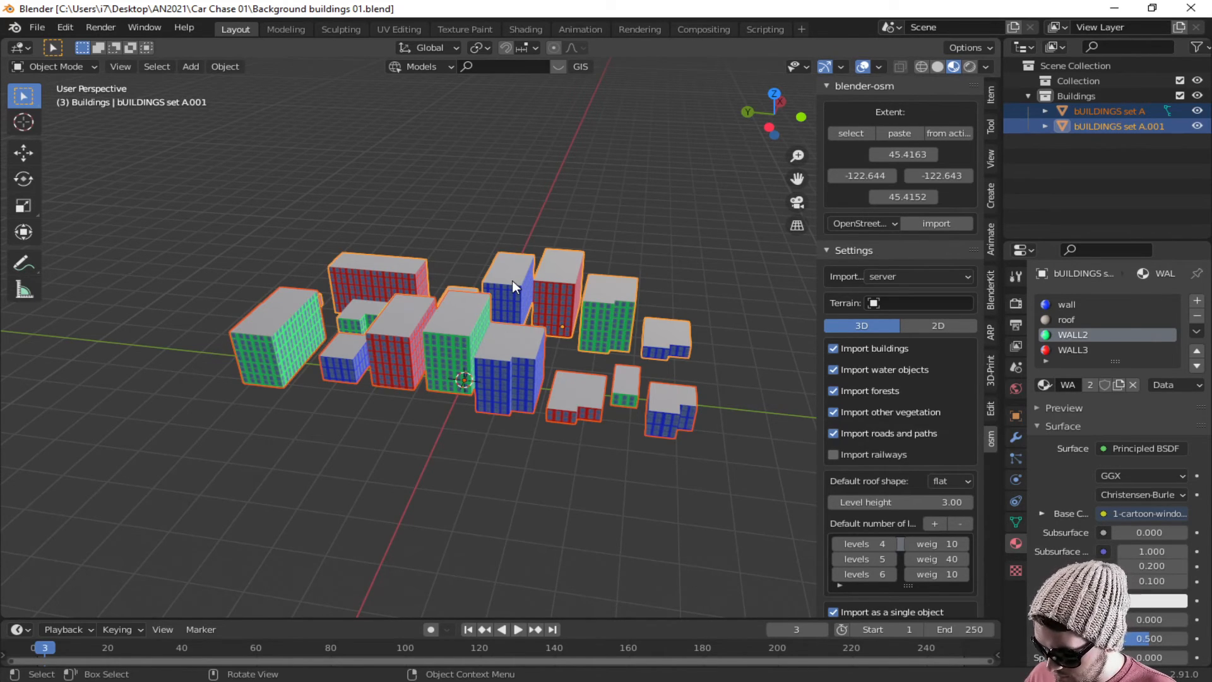
key("ctrl+s")
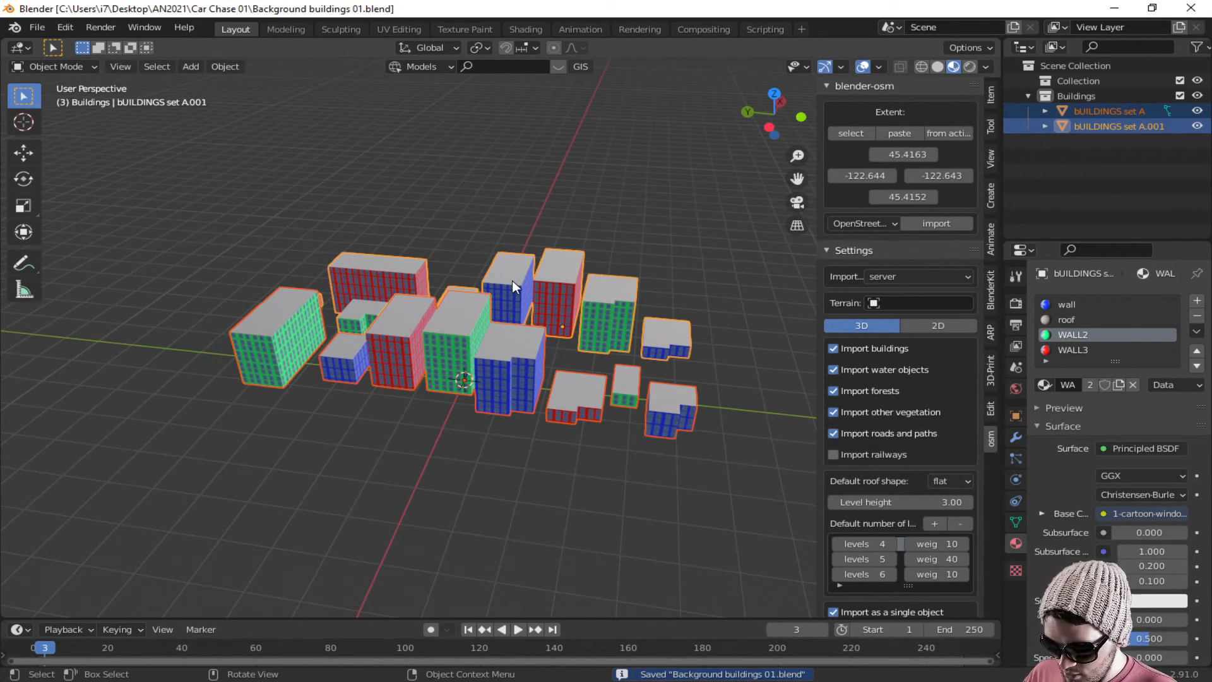
key("ctrl+j")
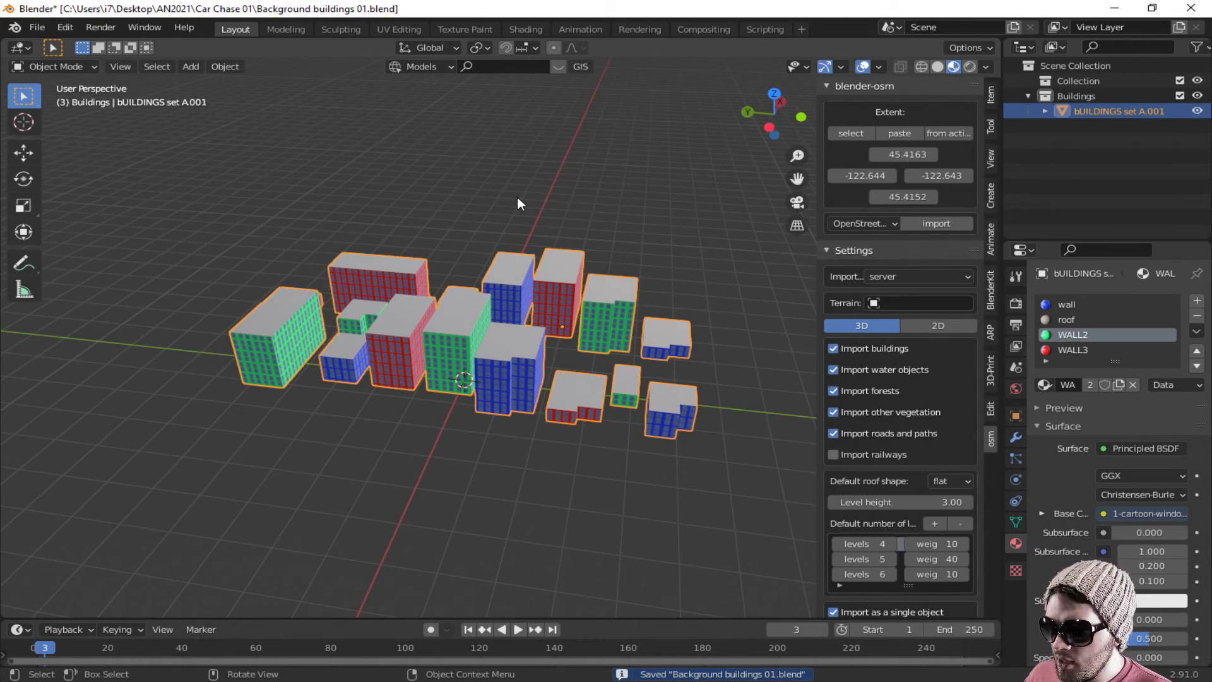
key("g")
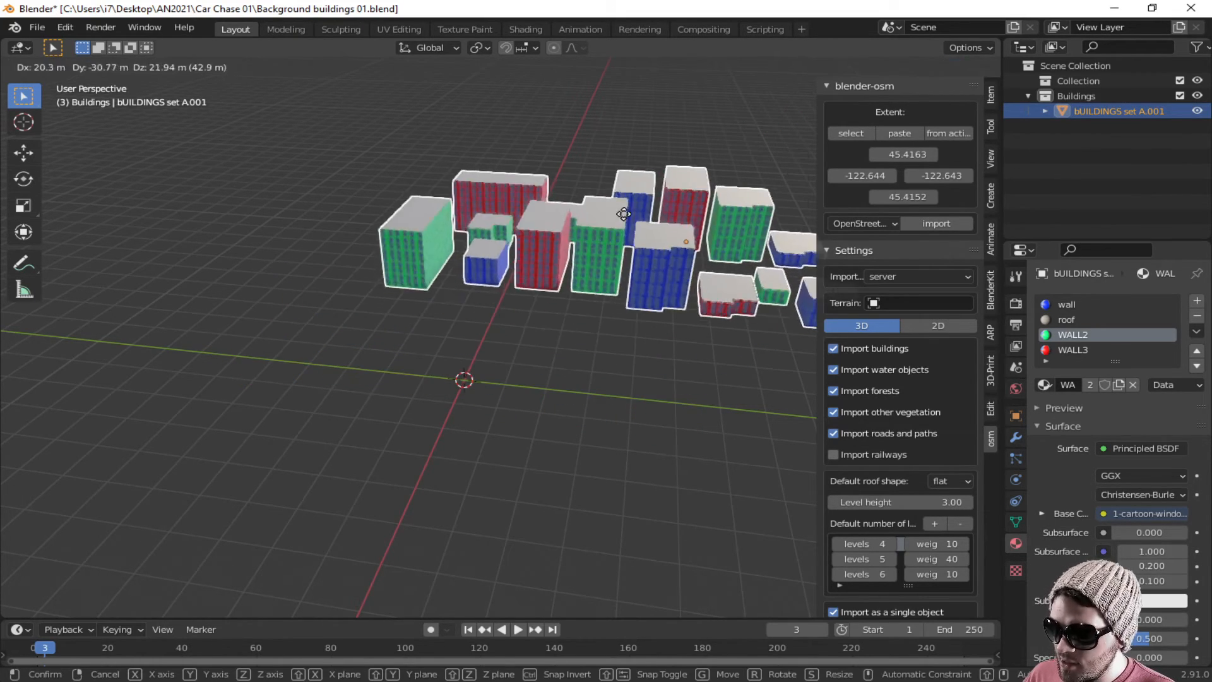
right_click(592, 279)
scroll(582, 318, "down", 2)
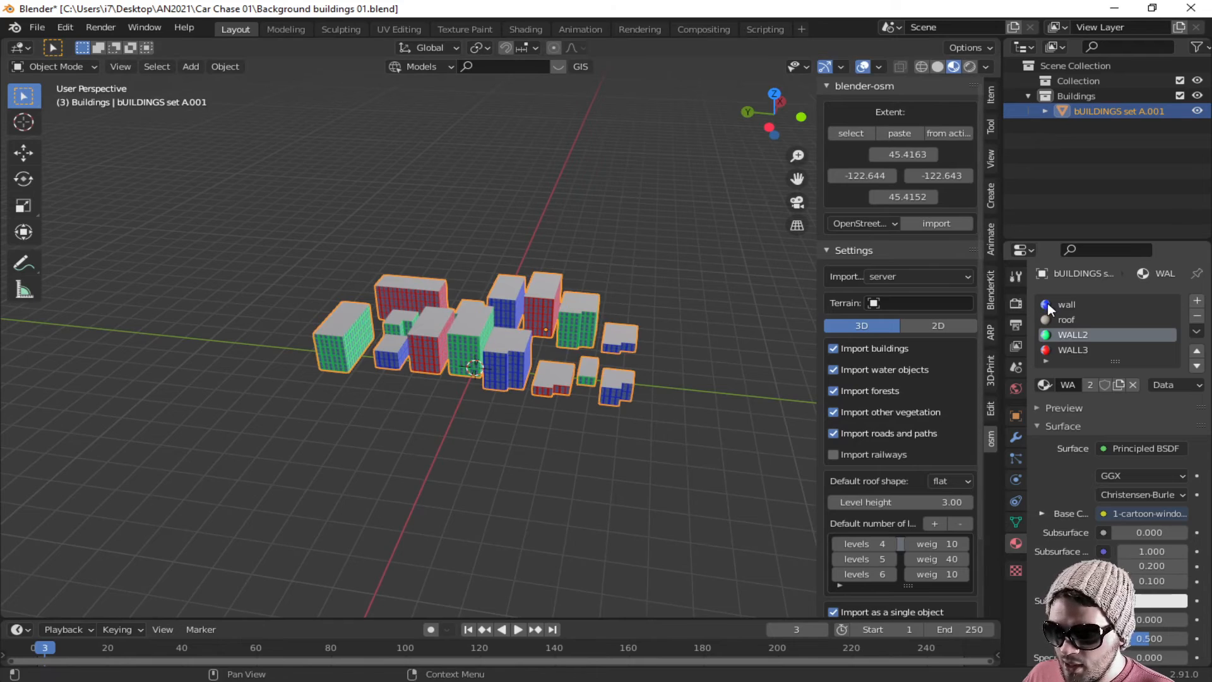
Step: Save the file, and save an incremented version as Background buildings 02.blend
key("ctrl+s")
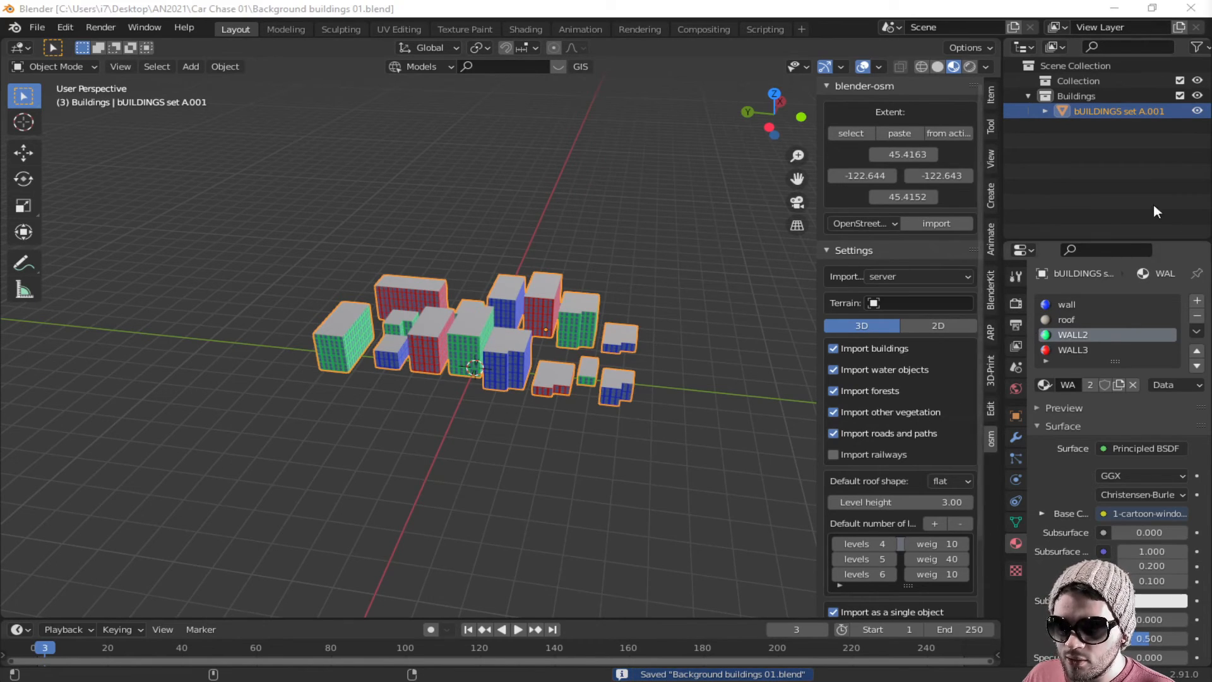
key("ctrl+shift+s")
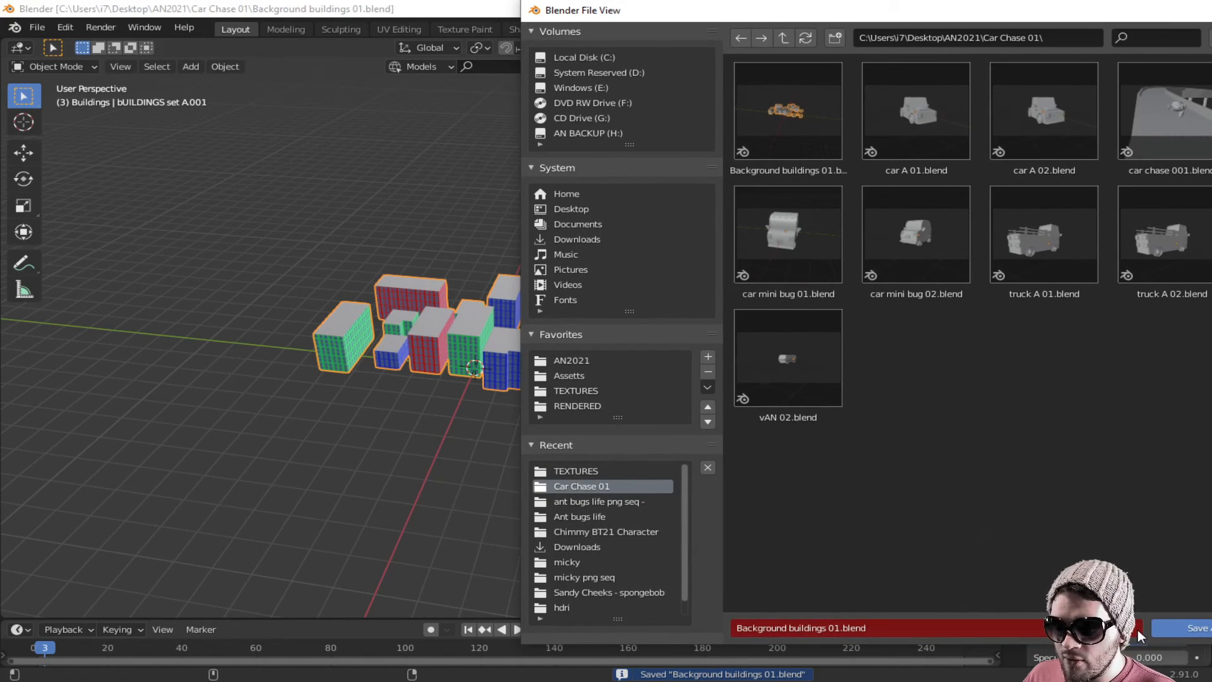
key("KP_Add")
left_click(1173, 626)
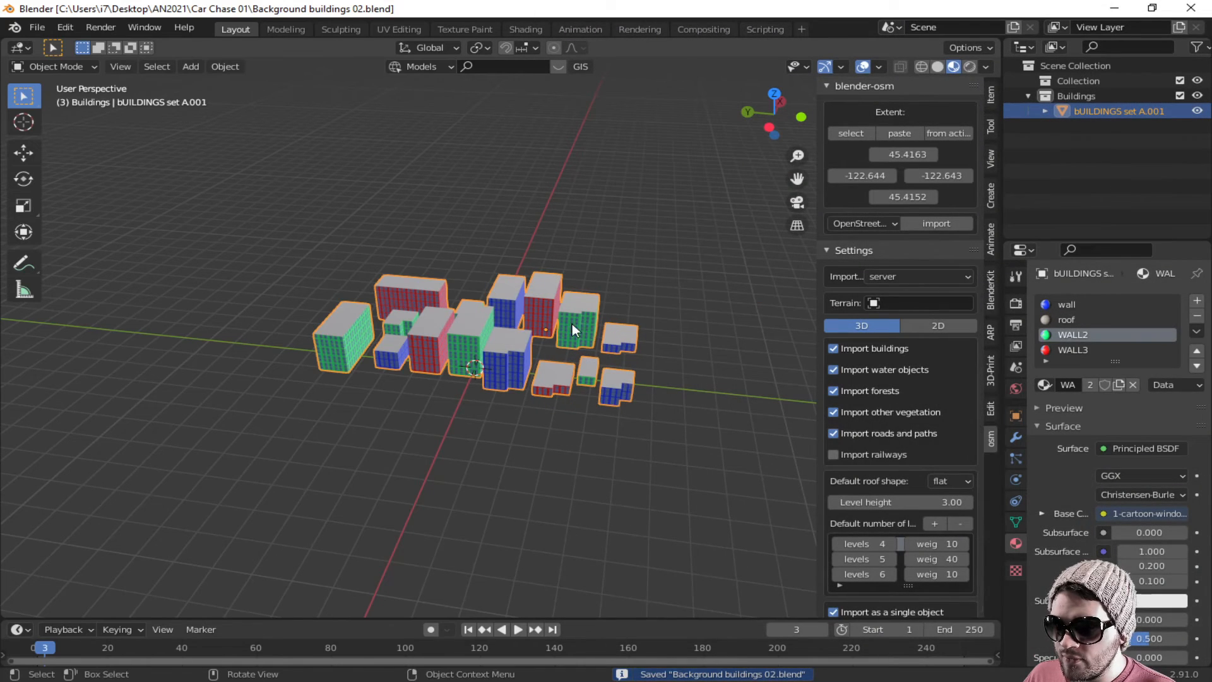
Step: Add two Array modifiers to the joined building set
left_click(1015, 440)
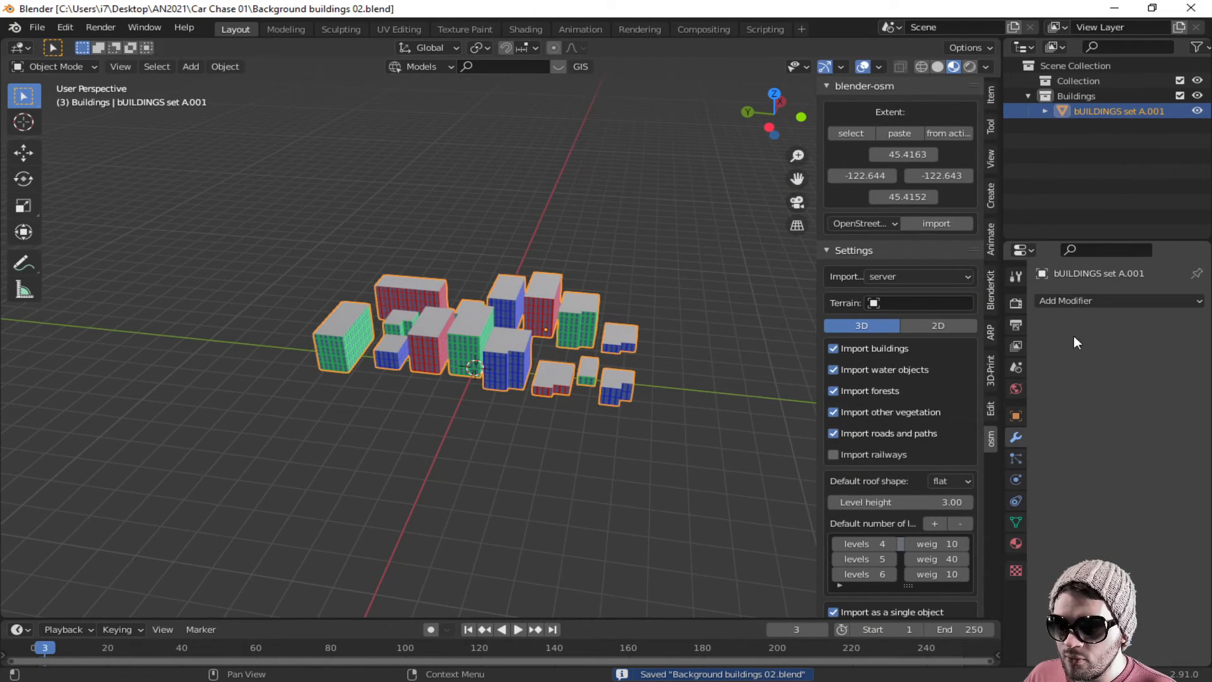
left_click(1079, 302)
left_click(852, 344)
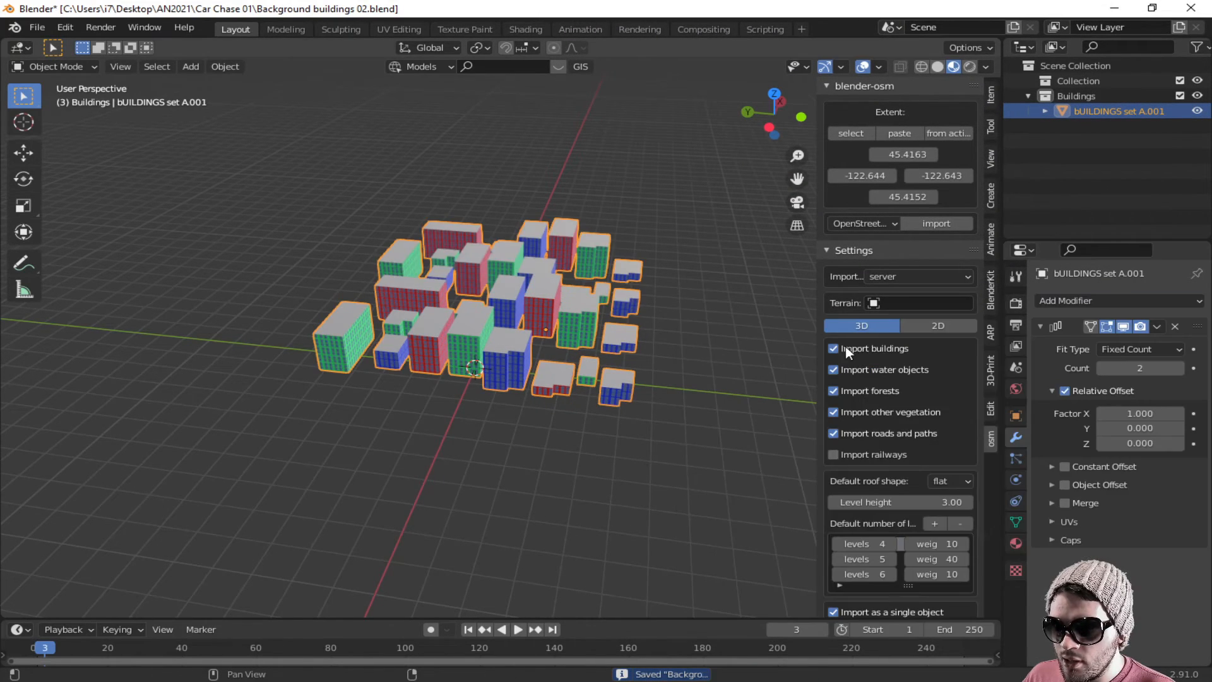
left_click(1134, 302)
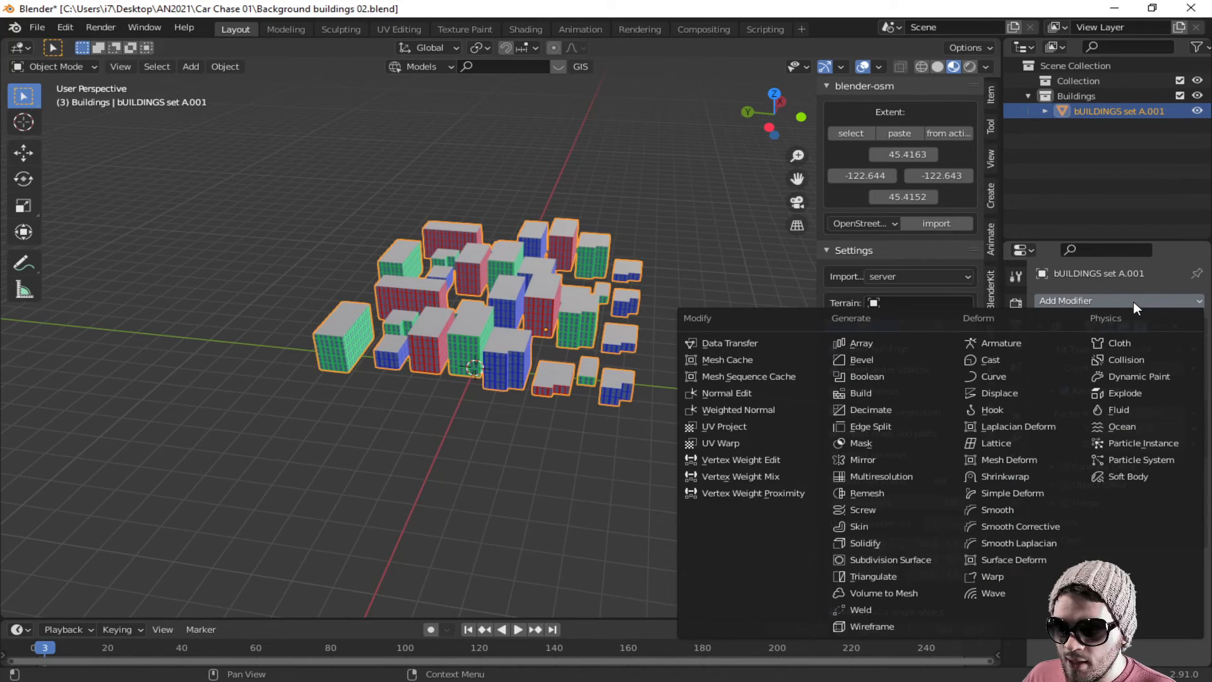
left_click(899, 344)
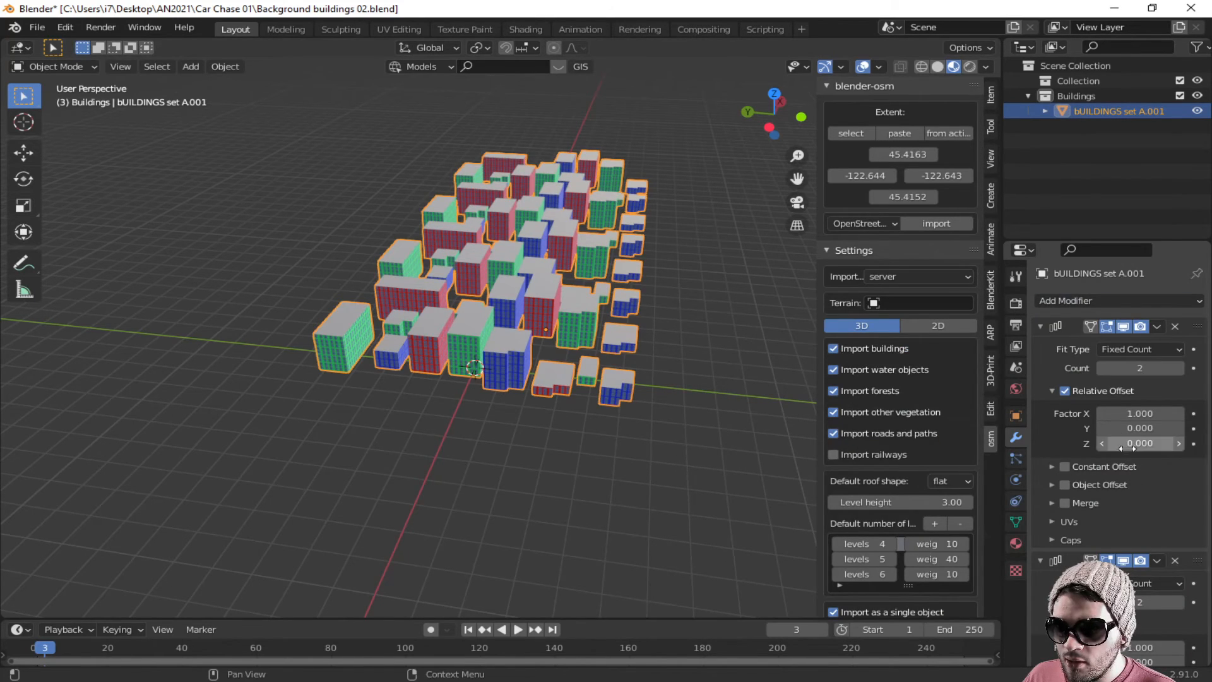
Step: Set the second Array's relative offset to X 0 and Y 1, and its count to 4
scroll(1127, 461, "down", 3)
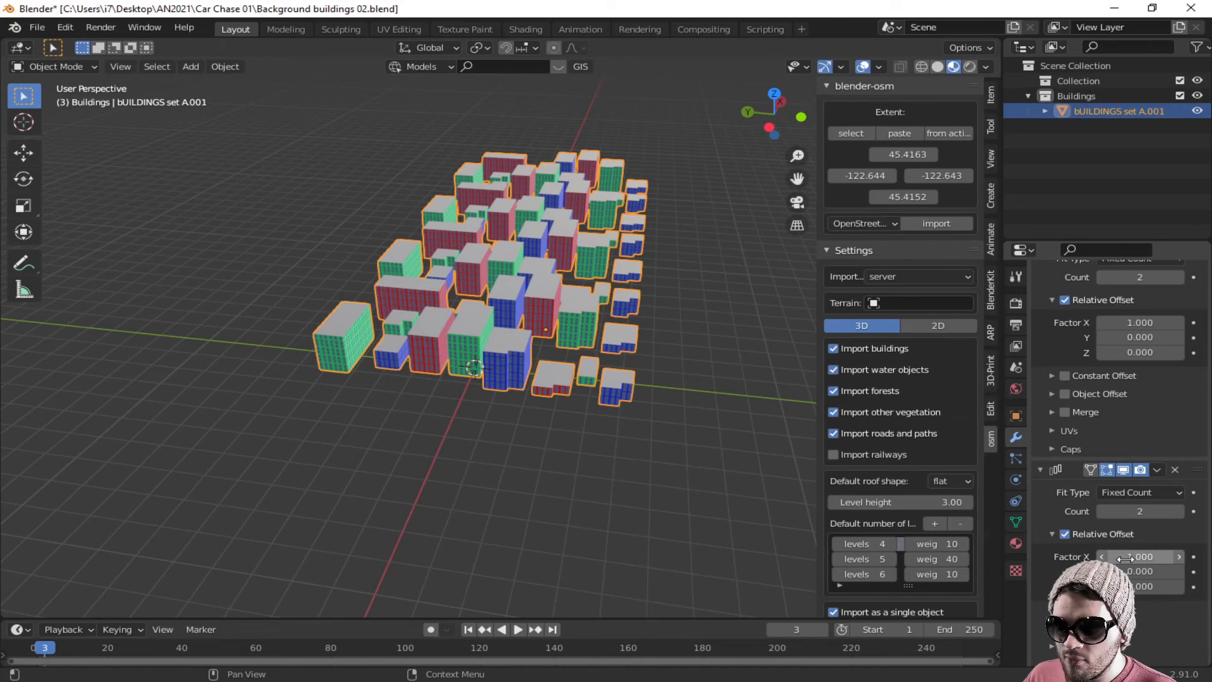
double_click(1130, 555)
type("0")
key("Return")
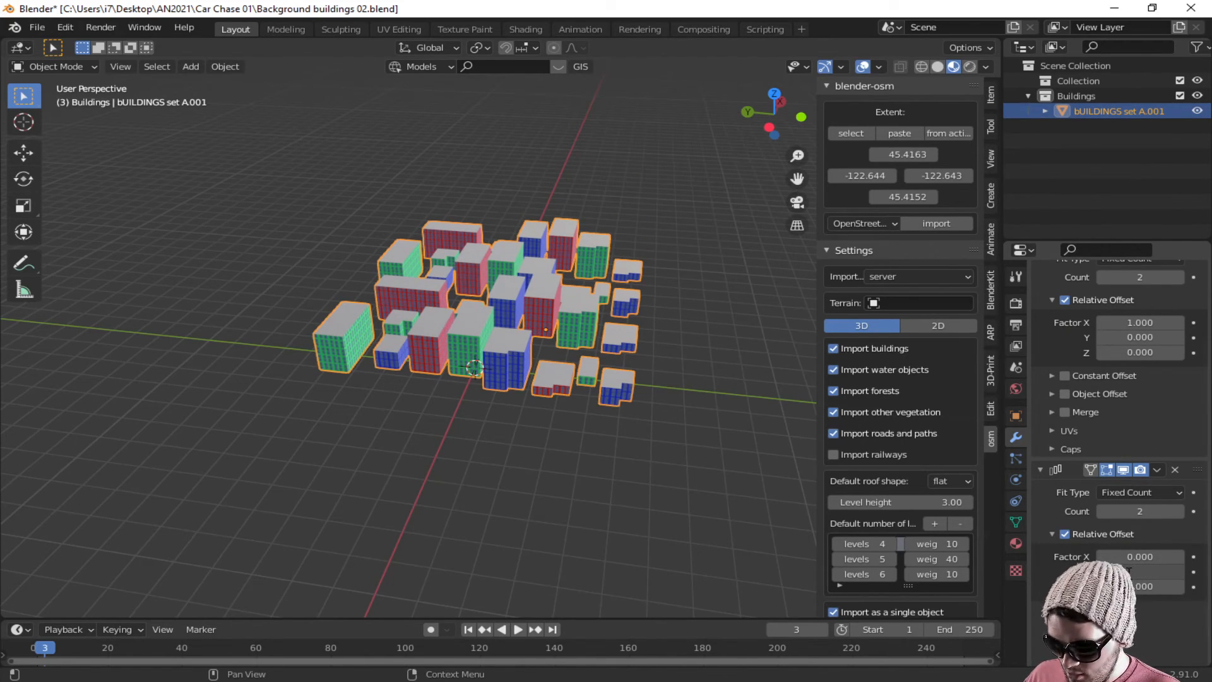
type("1")
key("Return")
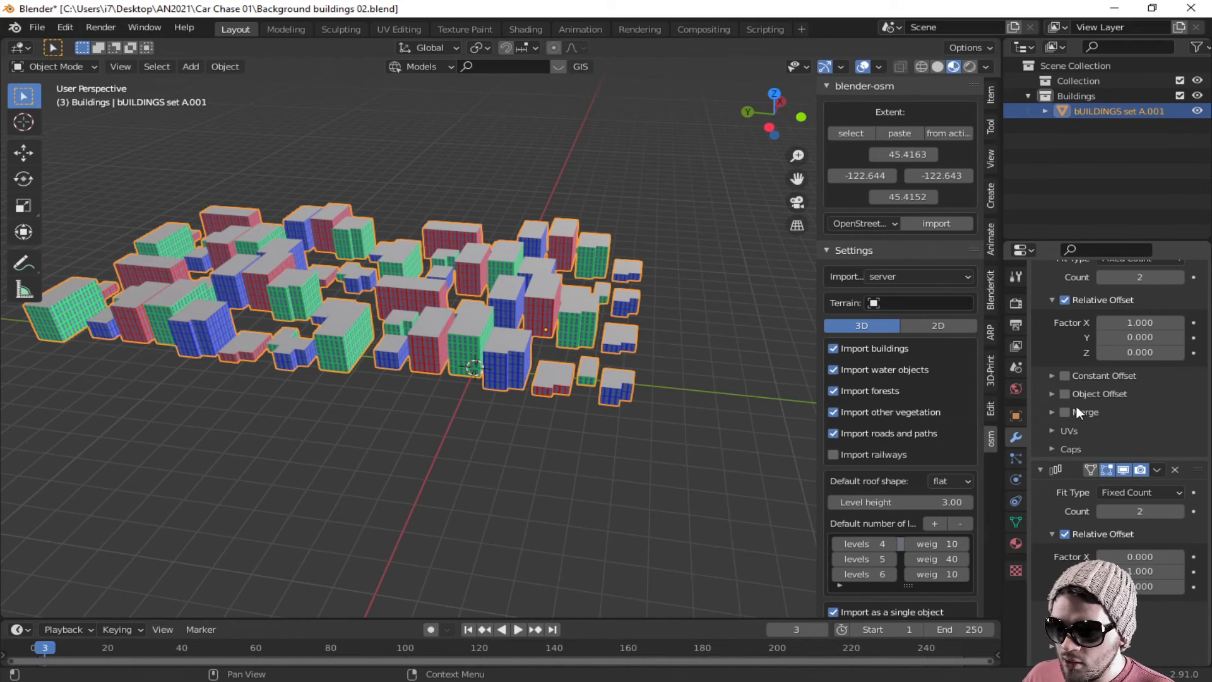
left_click(1178, 512)
left_click(1178, 512)
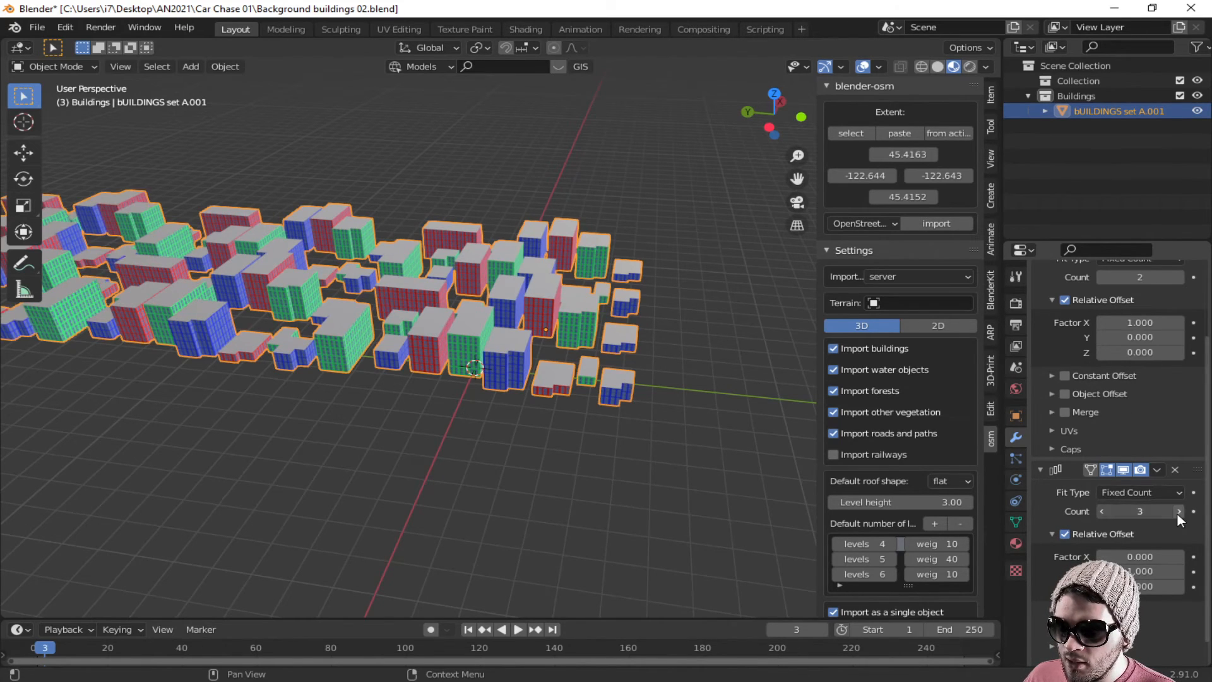
Step: Raise the first Array's count to 8 to extend the city along X
scroll(1153, 366, "up", 2)
left_click(1178, 340)
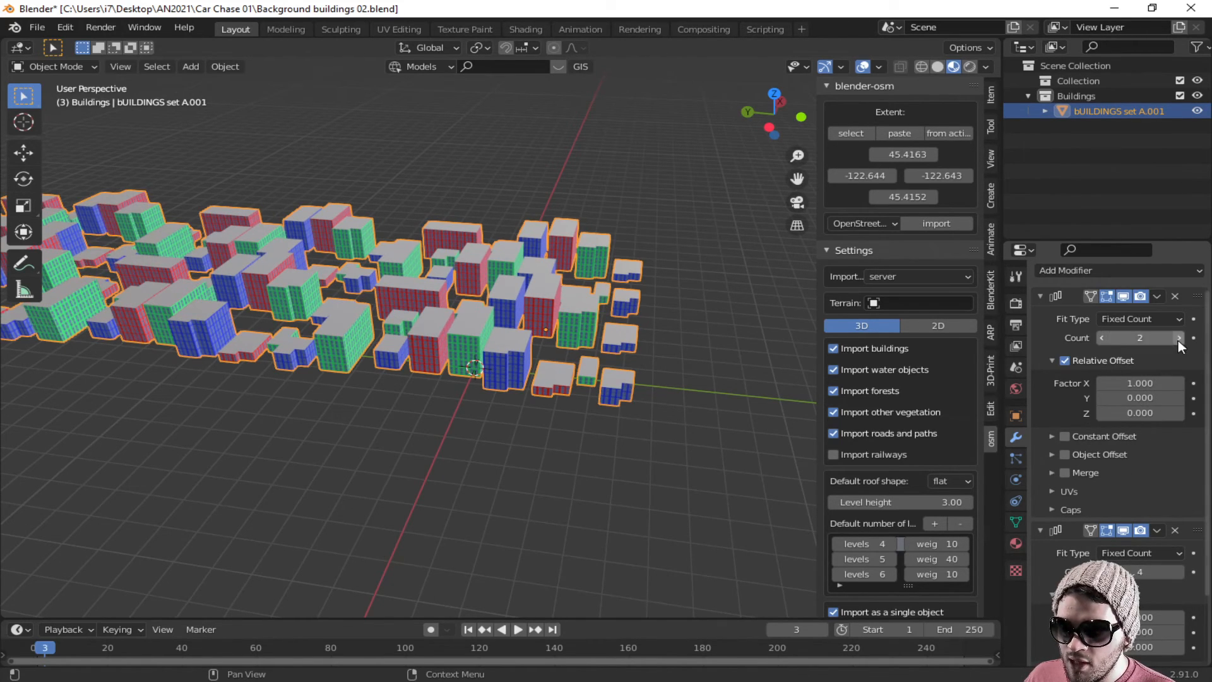
left_click(1178, 340)
left_click(1178, 340)
left_click(1178, 339)
left_click(1178, 339)
left_click(1178, 339)
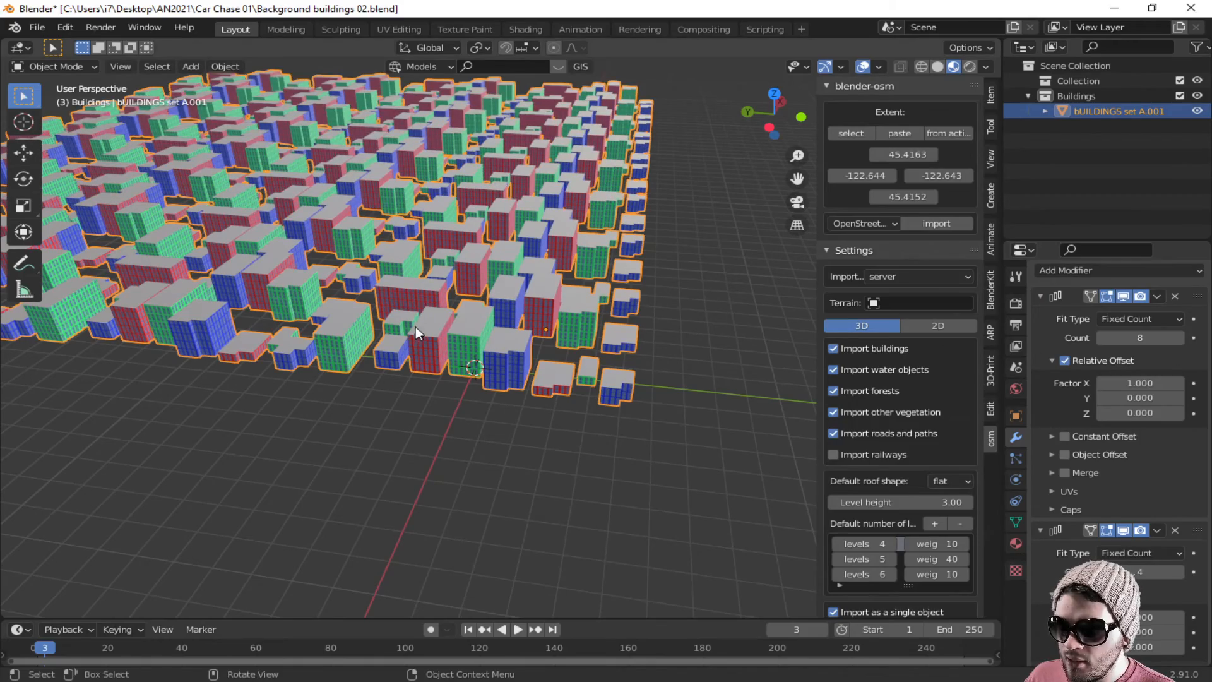
Step: Clear the selection and reduce the first Array's count to 2
middle_click_drag(416, 327, 756, 417, "shift")
left_click(514, 500)
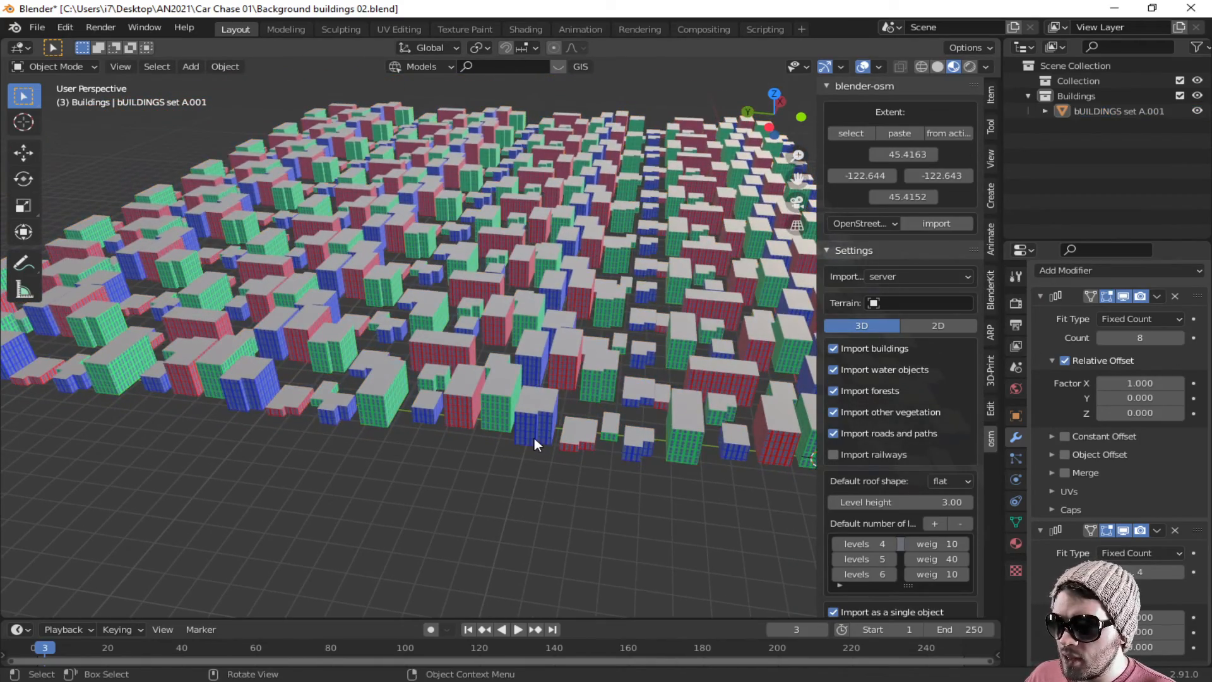
scroll(534, 438, "up", 3)
middle_click_drag(534, 438, 536, 443)
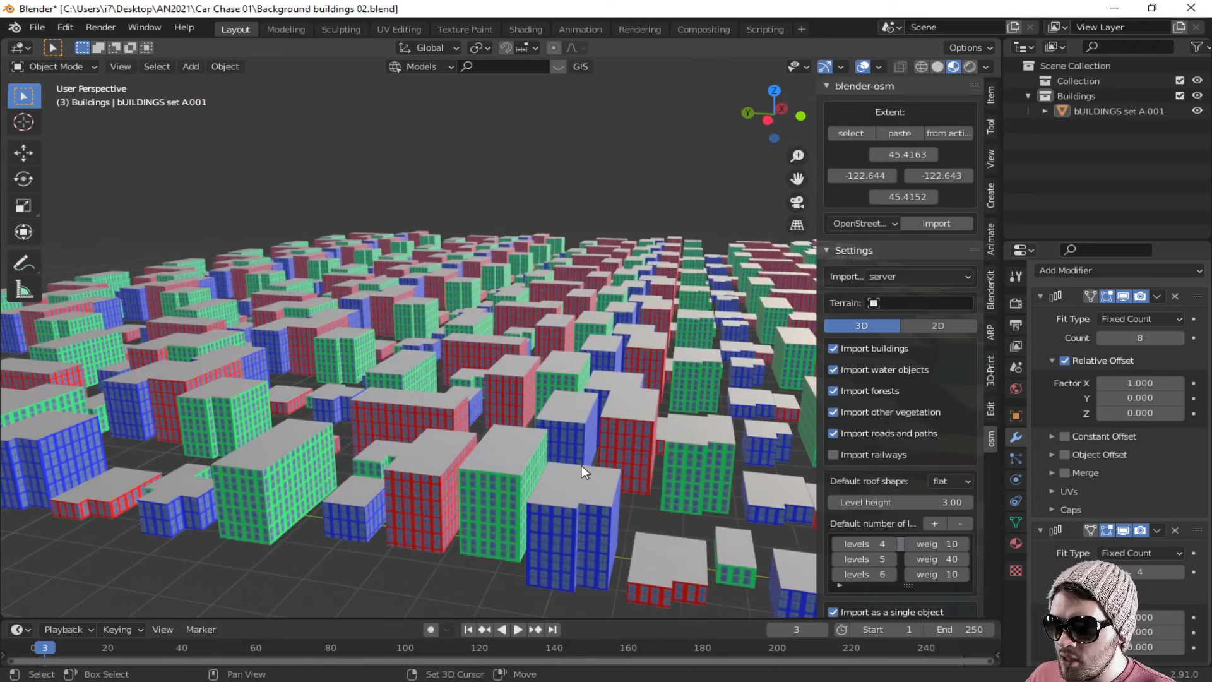
middle_click_drag(584, 473, 499, 373)
scroll(488, 391, "down", 4)
scroll(488, 389, "up", 5)
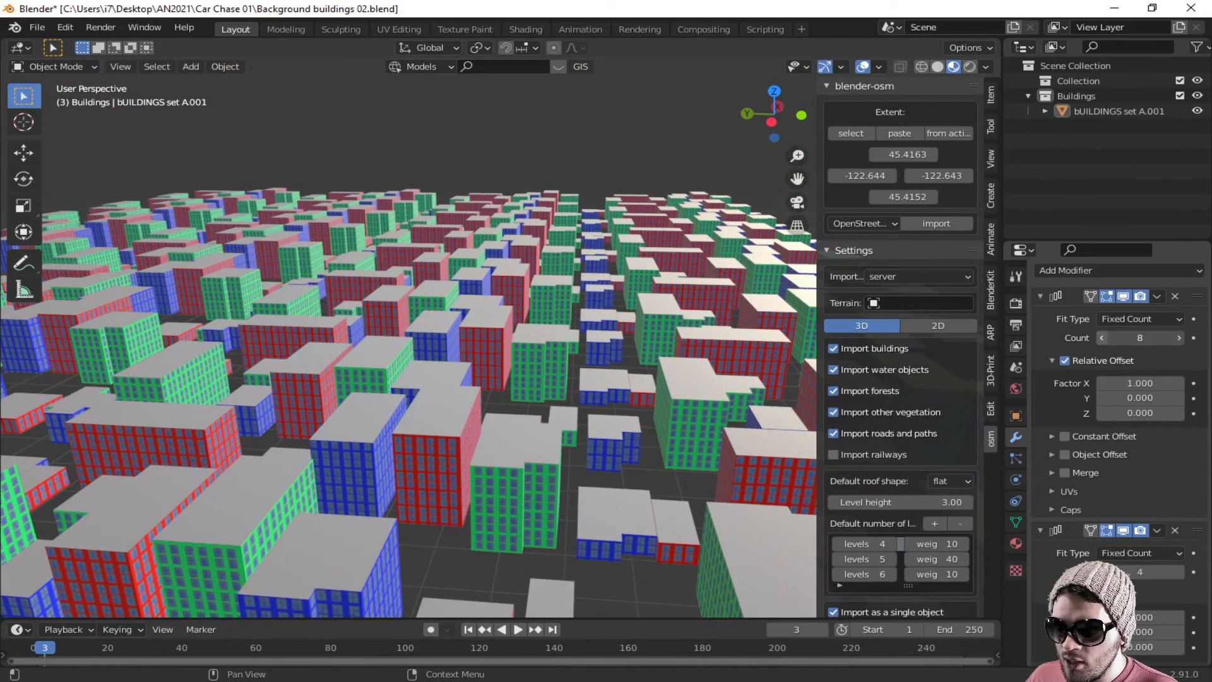
left_click(1102, 337)
left_click(1102, 338)
left_click(1102, 337)
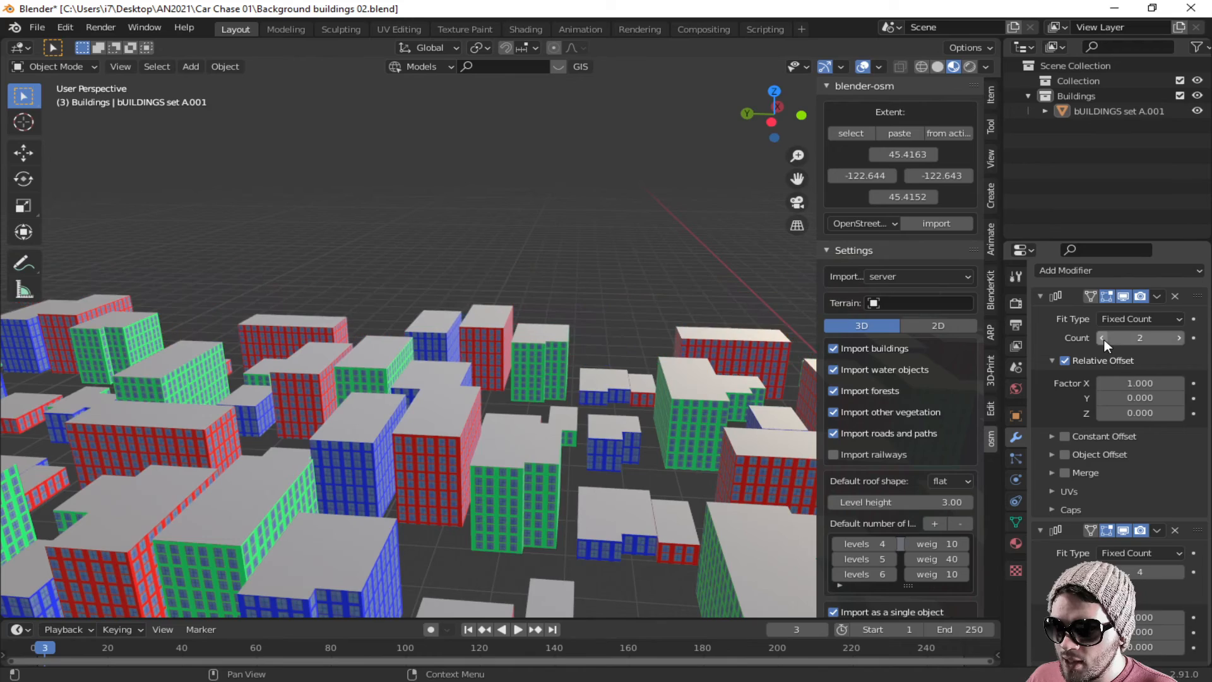
Step: Set the first Array's relative offset factor X to 1.1 to widen the gap between the rows
scroll(679, 423, "down", 4)
middle_click_drag(680, 423, 612, 478)
scroll(597, 425, "up", 3)
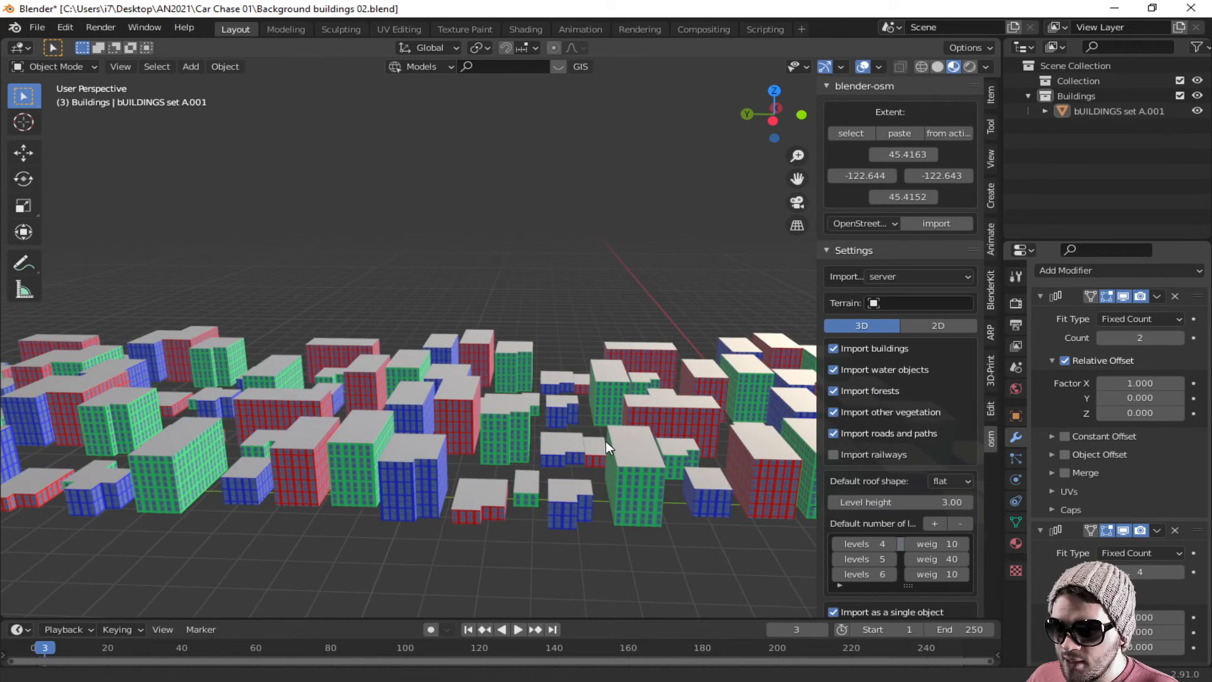
scroll(609, 430, "up", 3)
middle_click_drag(616, 414, 616, 429)
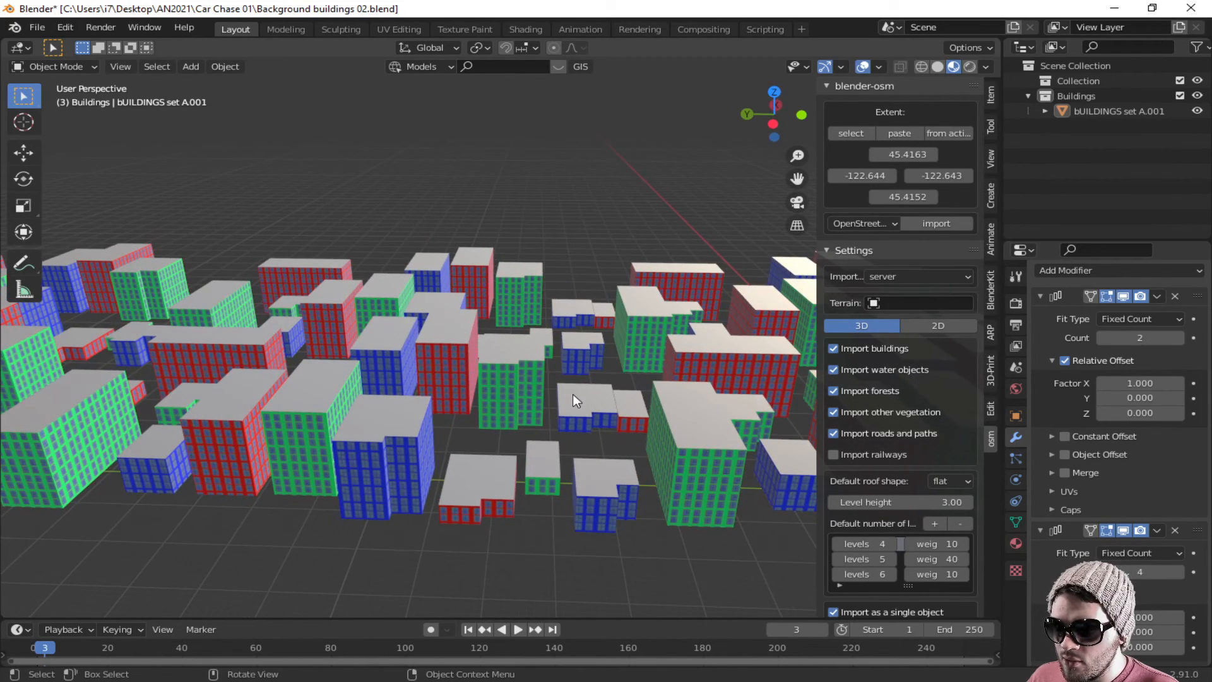
middle_click_drag(573, 394, 640, 451)
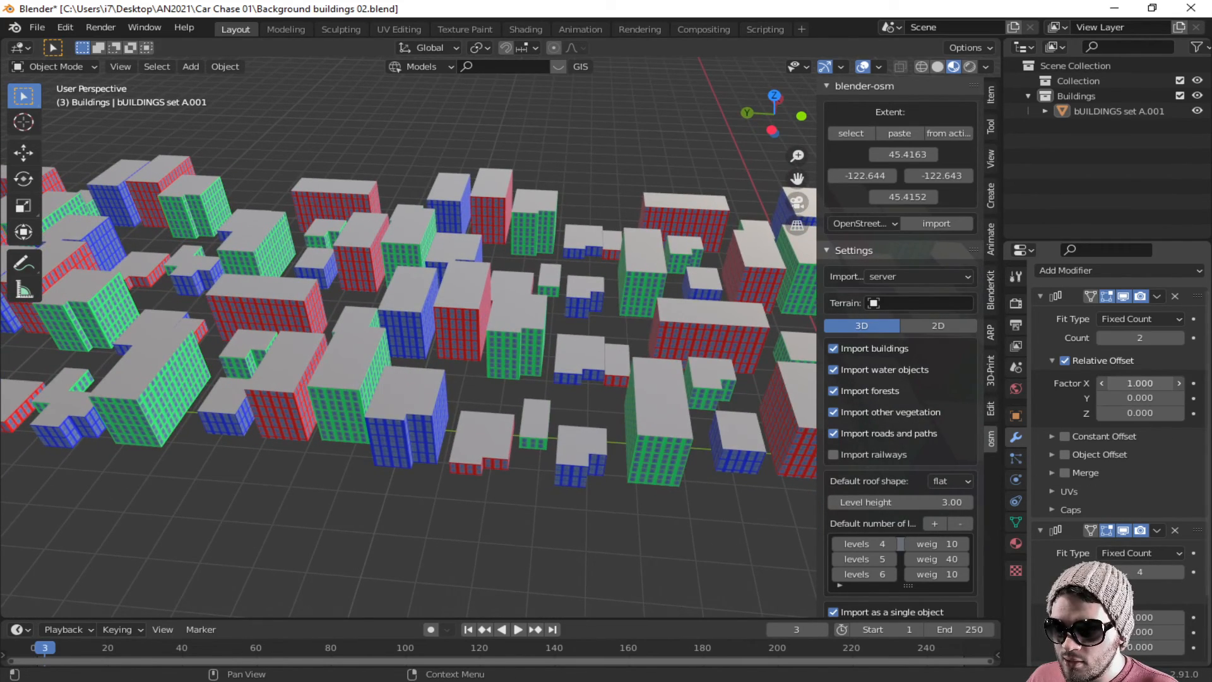
left_click_drag(1140, 384, 1139, 383)
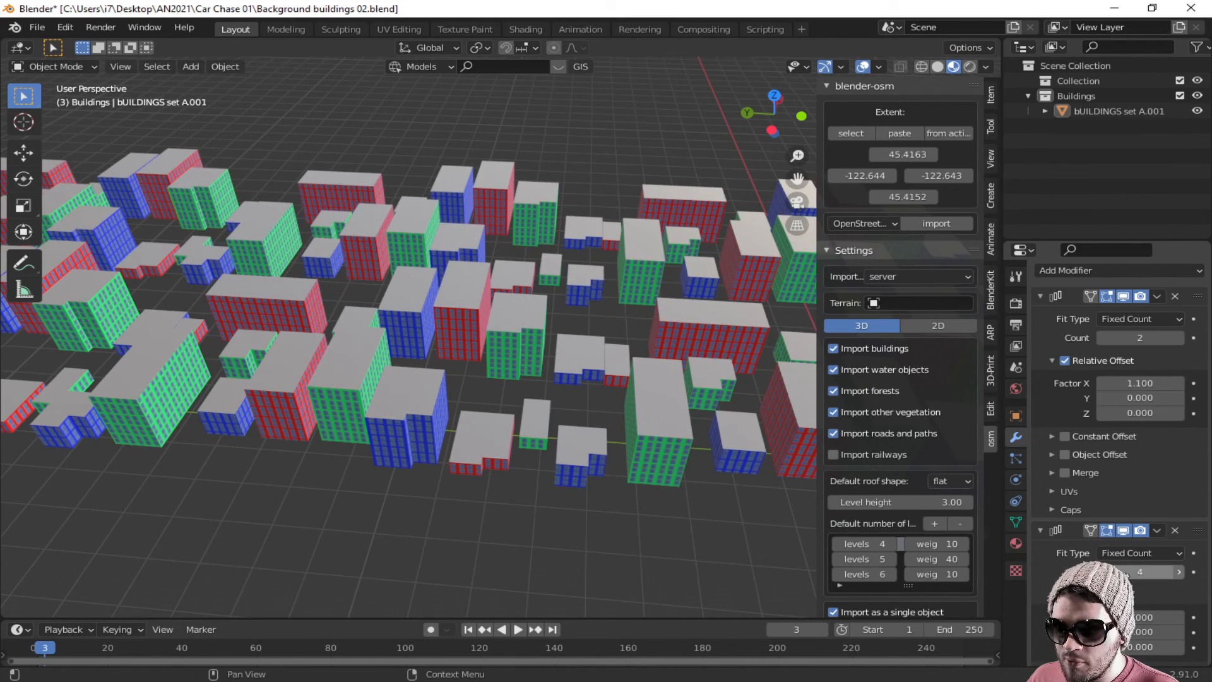
Step: Set the second Array's relative offset factor Y to 1.1
left_click_drag(1140, 632, 1139, 632)
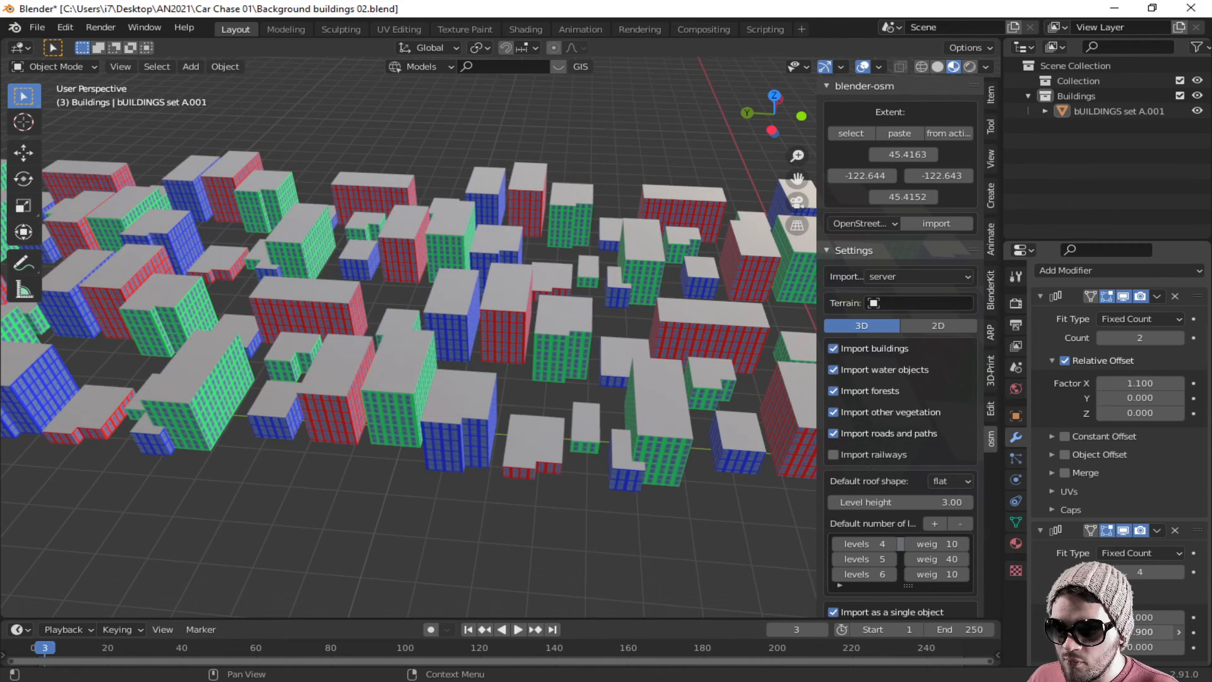
type("1.1")
key("Return")
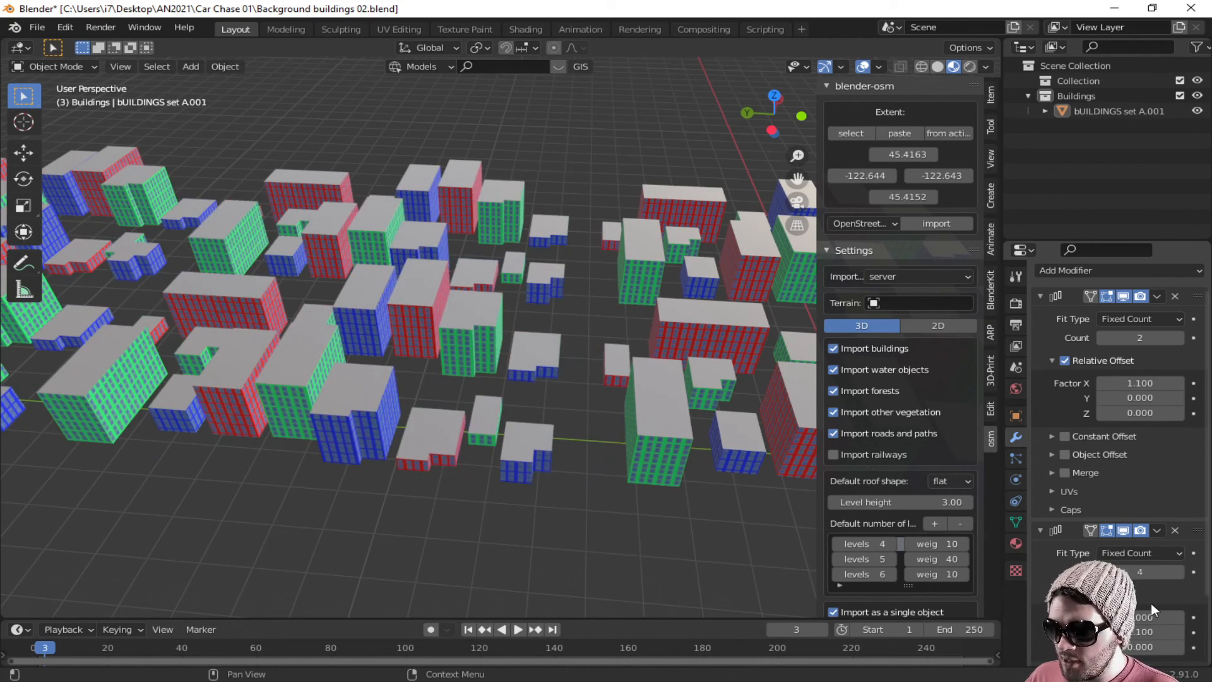
Step: Tighten the second Array's relative offset factor Y to 1.01
scroll(551, 442, "down", 4)
middle_click_drag(569, 450, 562, 442, "shift")
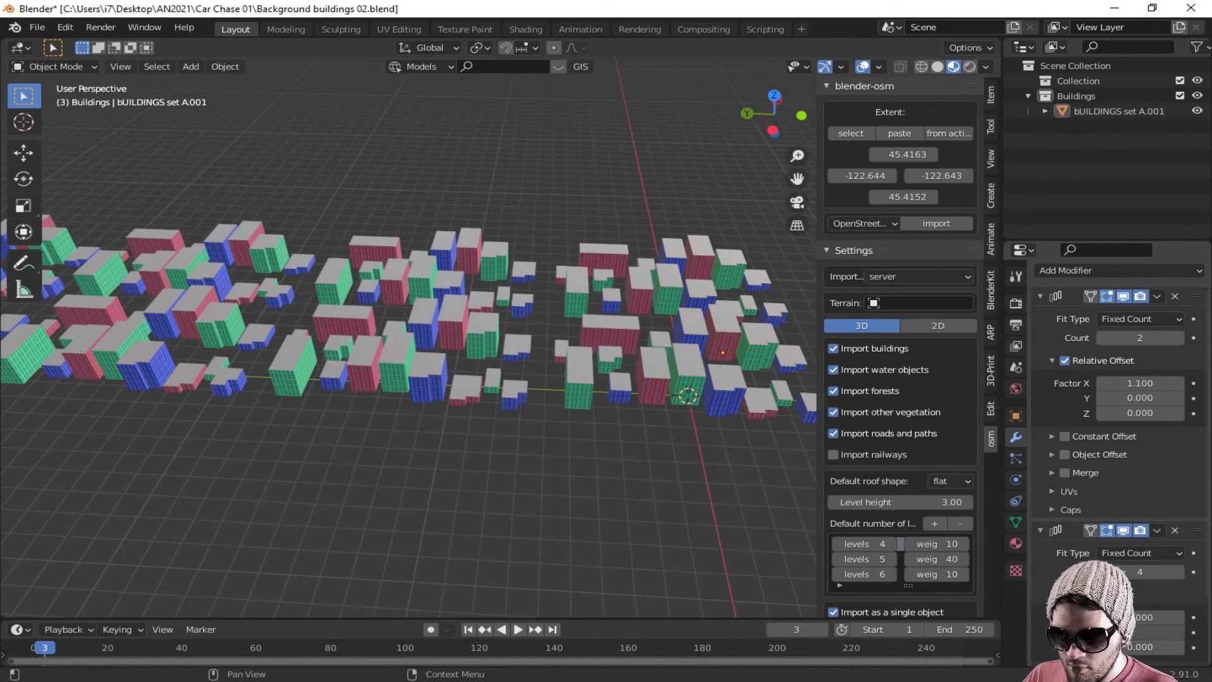
key("Return")
scroll(520, 332, "up", 3)
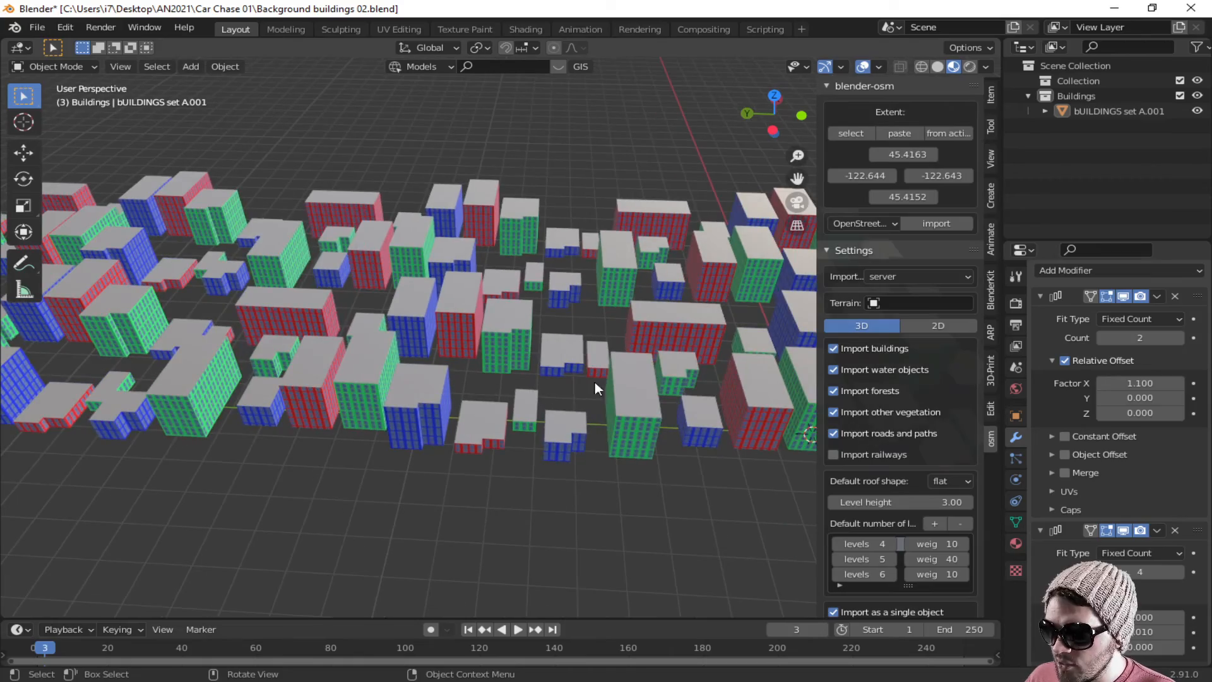
Step: Examine the arrayed city from the opposite side and a low angle, and save the file
middle_click_drag(594, 381, 377, 419)
middle_click_drag(633, 428, 386, 422)
scroll(434, 443, "up", 6)
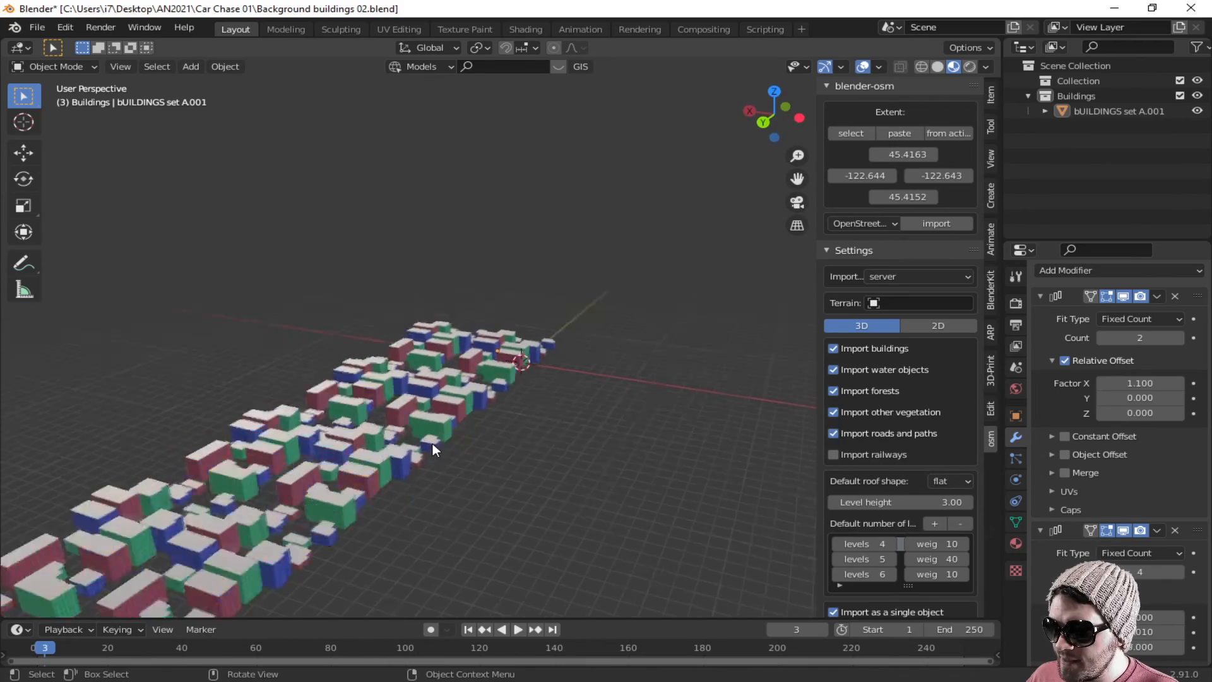
middle_click_drag(493, 347, 422, 359)
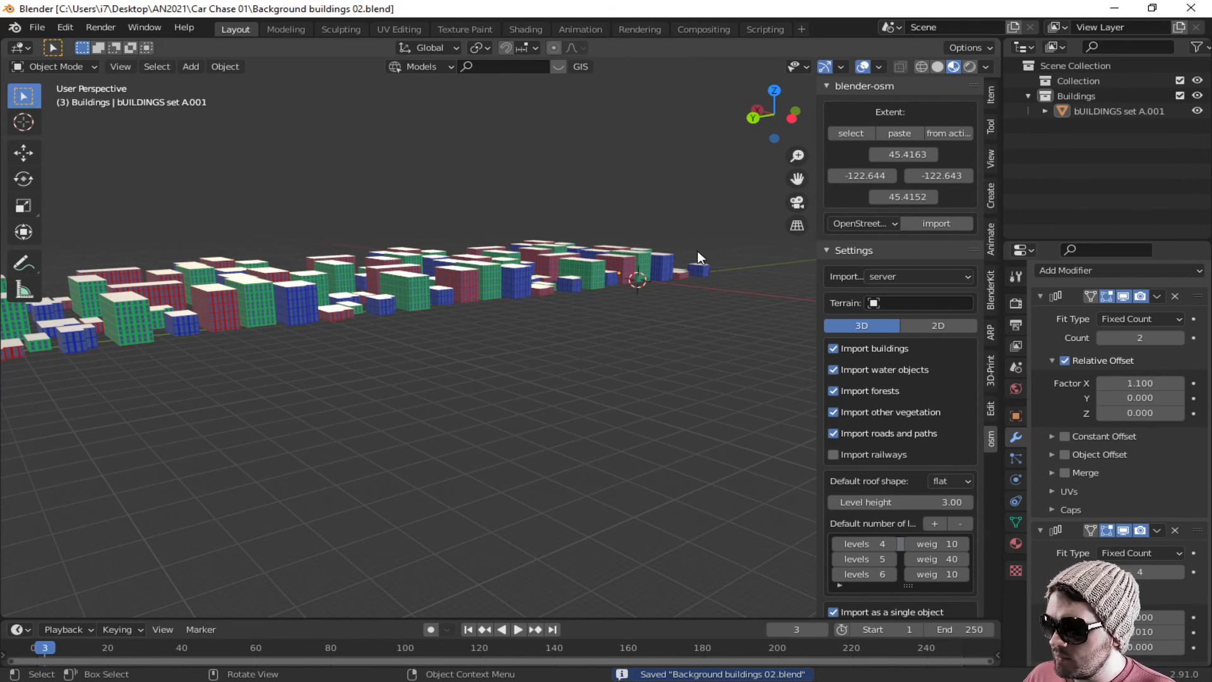
middle_click_drag(317, 333, 499, 407, "shift")
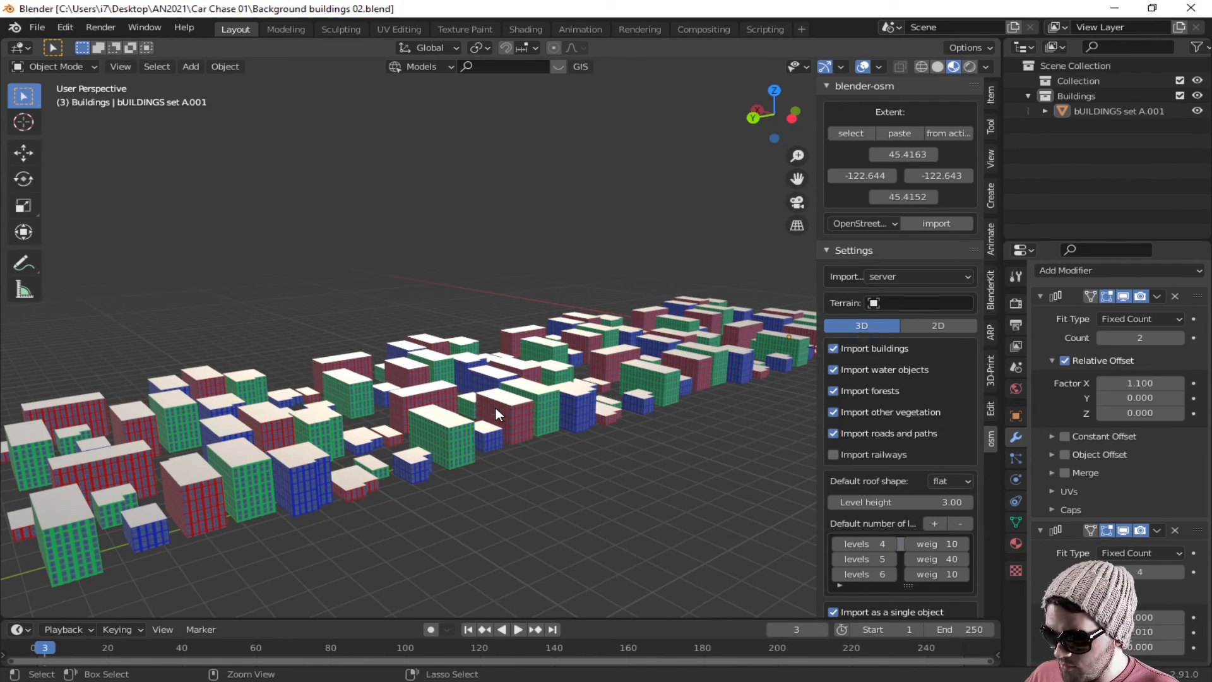
Step: Create a new file from the General template
left_click(35, 25)
mouse_move(46, 46)
left_click(209, 44)
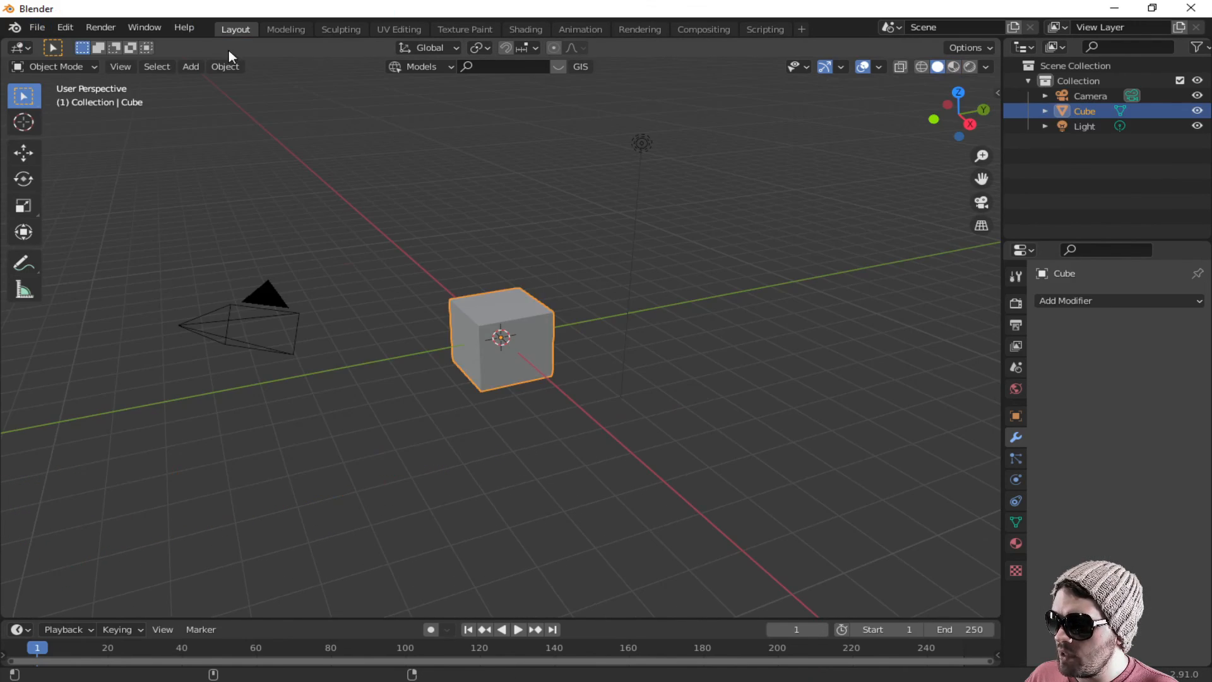
middle_click_drag(871, 316, 758, 379)
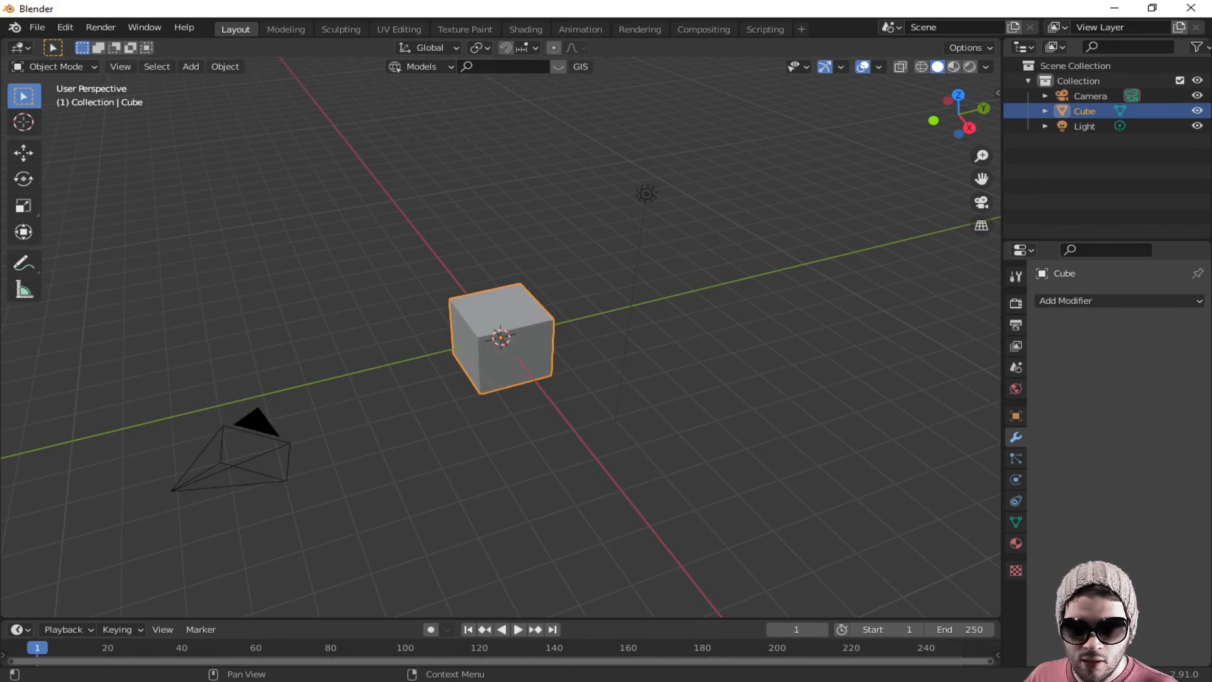